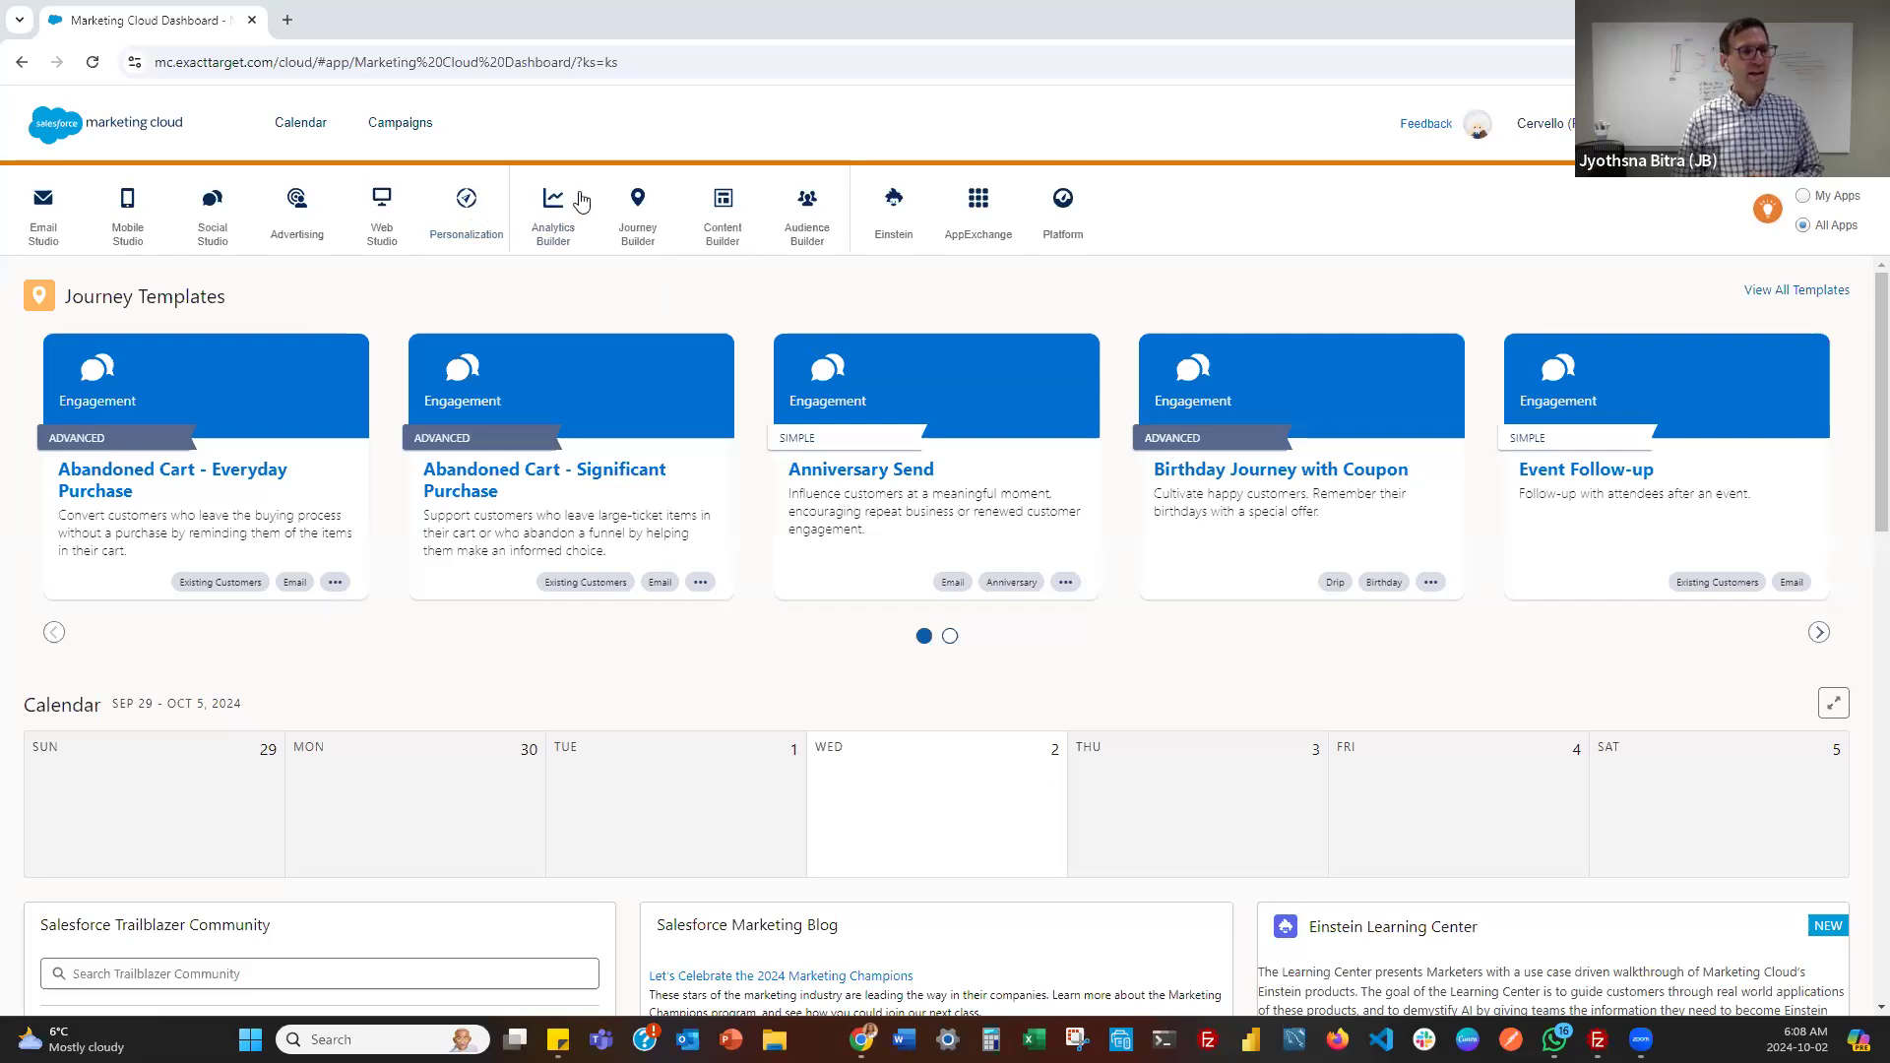
Open Abandoned Cart HandsOn Journey in Journey Builder from the abandoned cart subfolder of HandsOn > Journey Builder Bootcamp
mouse_move(635, 219)
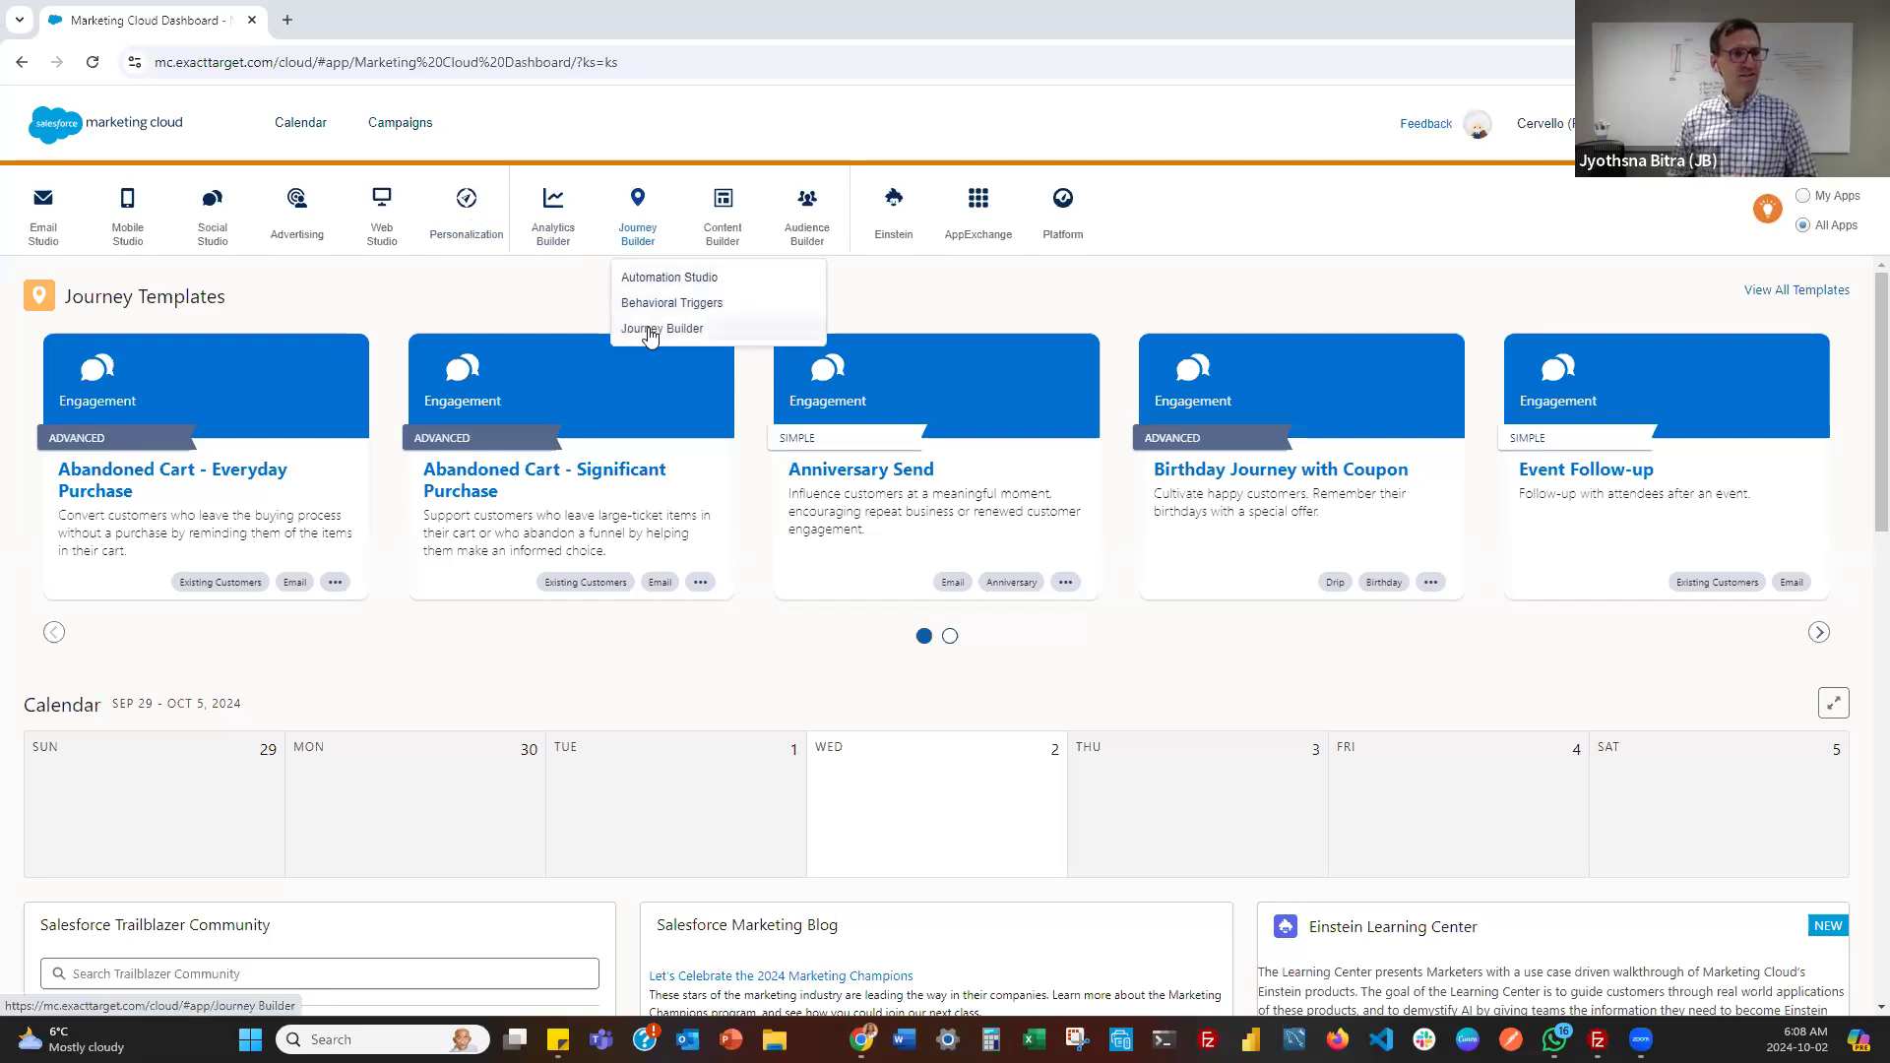
click(650, 333)
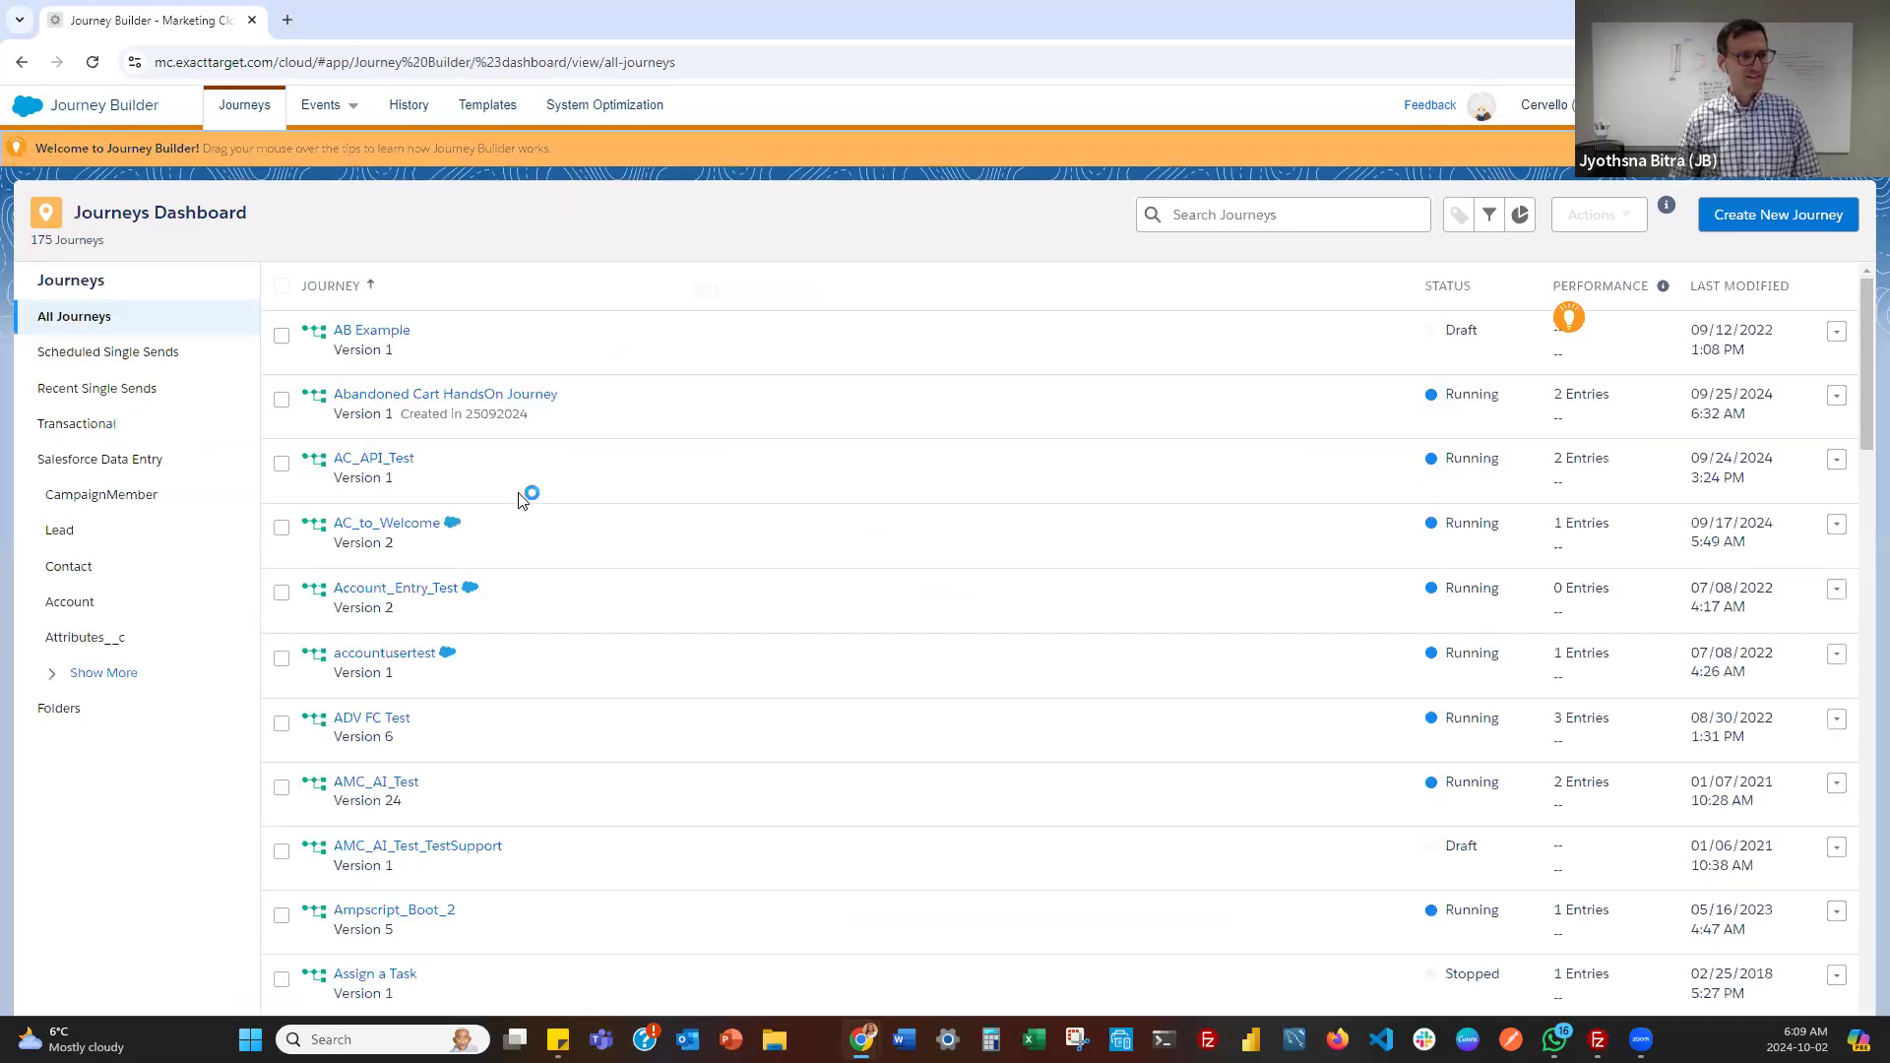
click(67, 708)
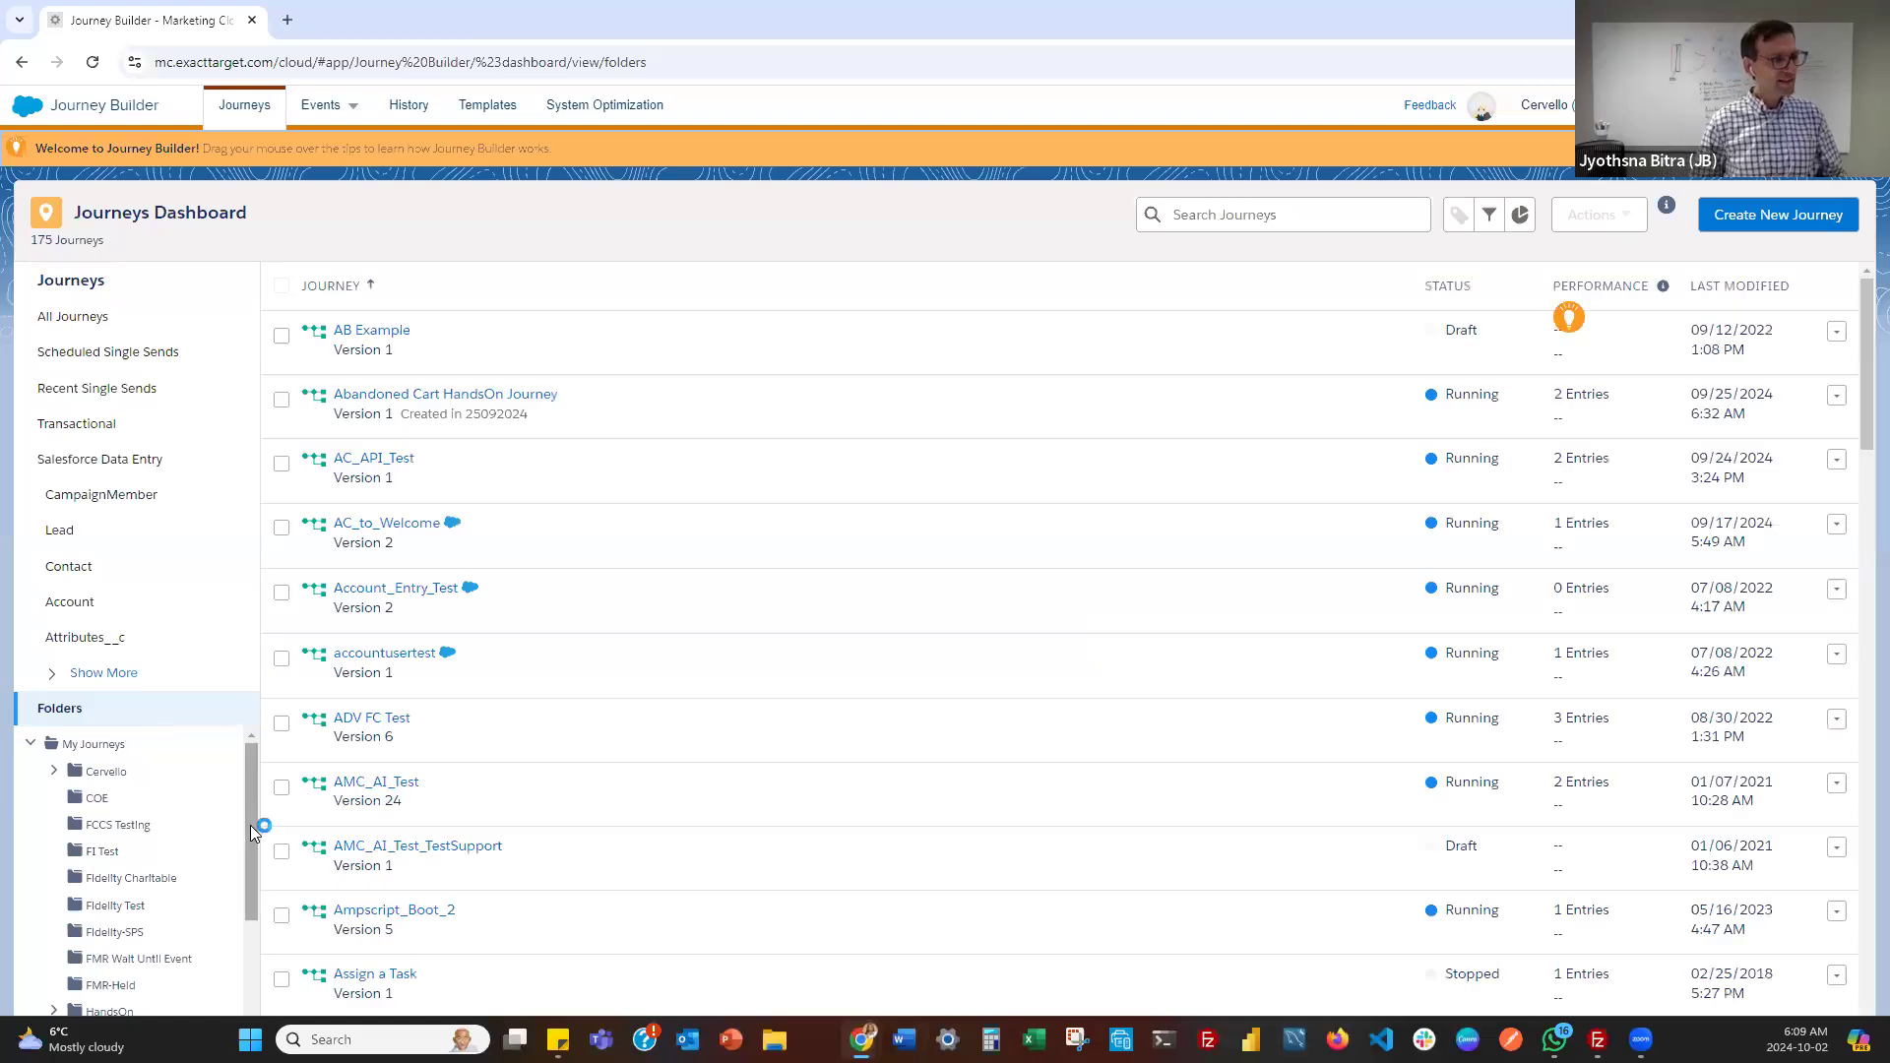
drag(250, 825, 54, 886)
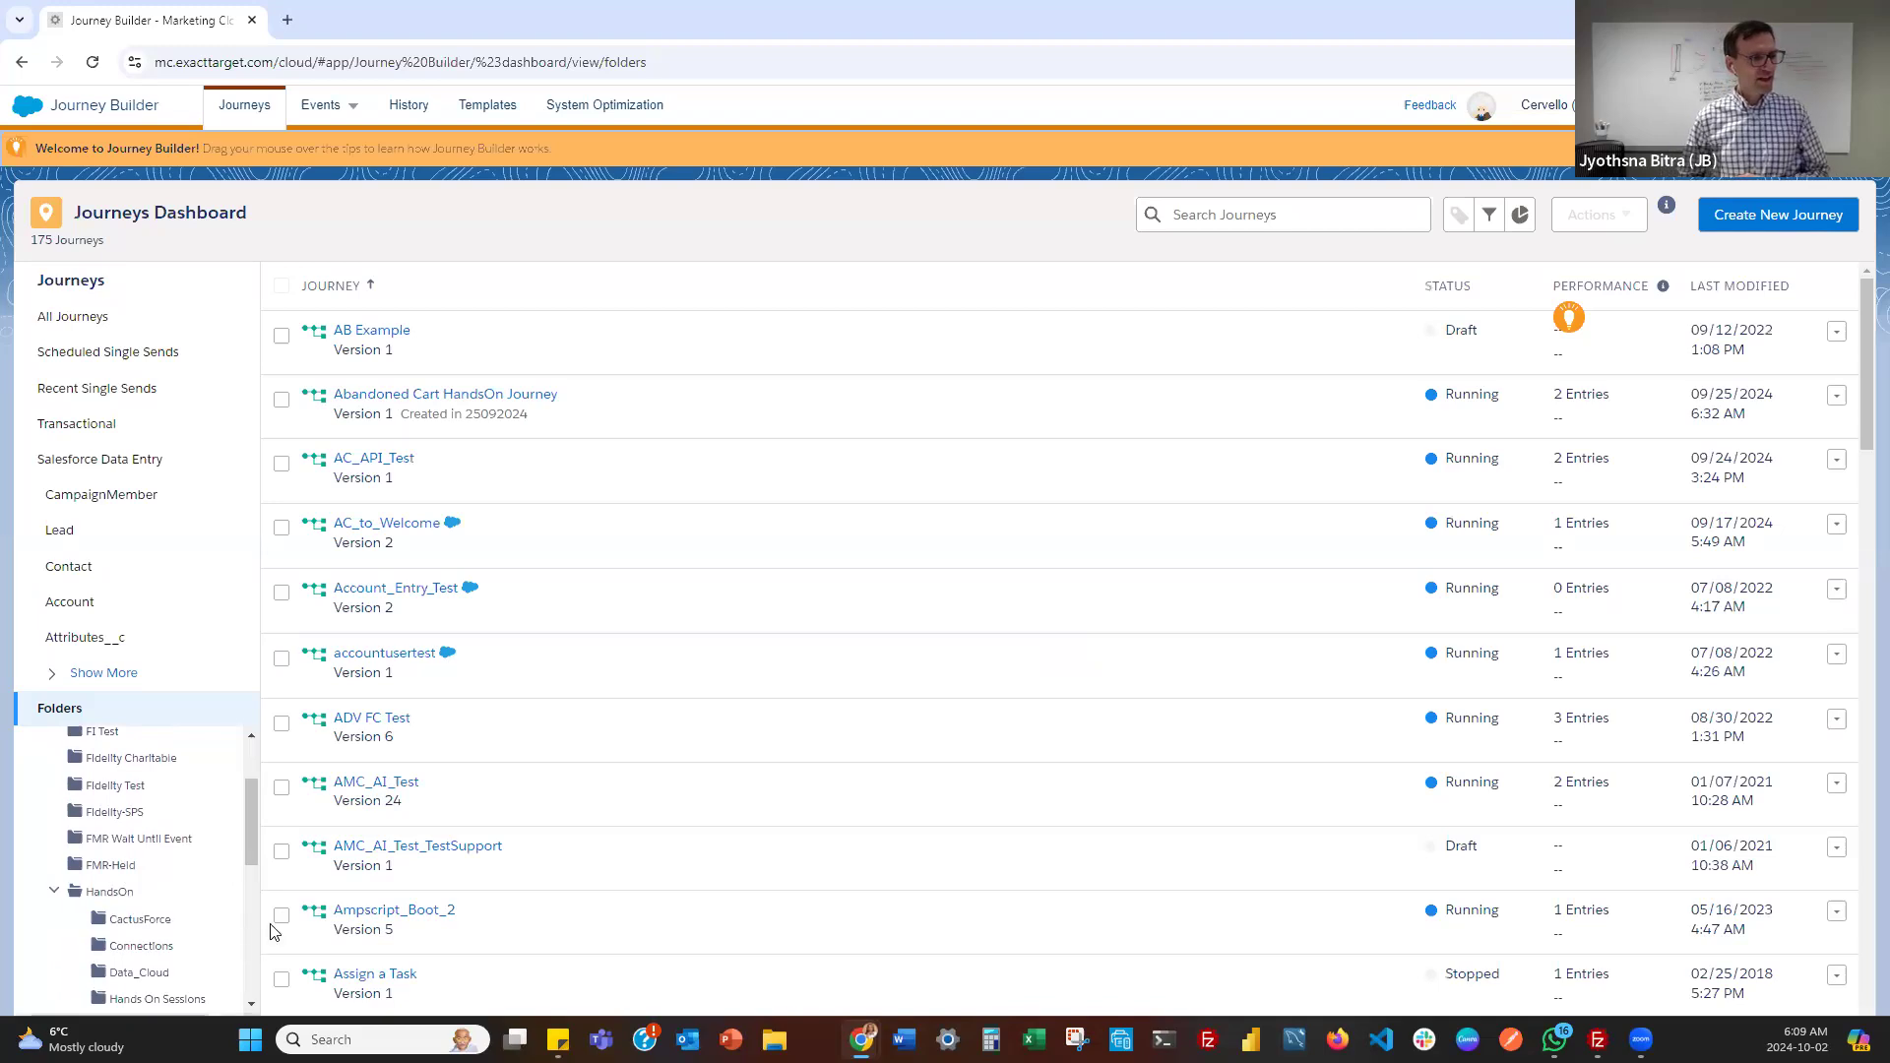
scroll(254, 886, down, 1)
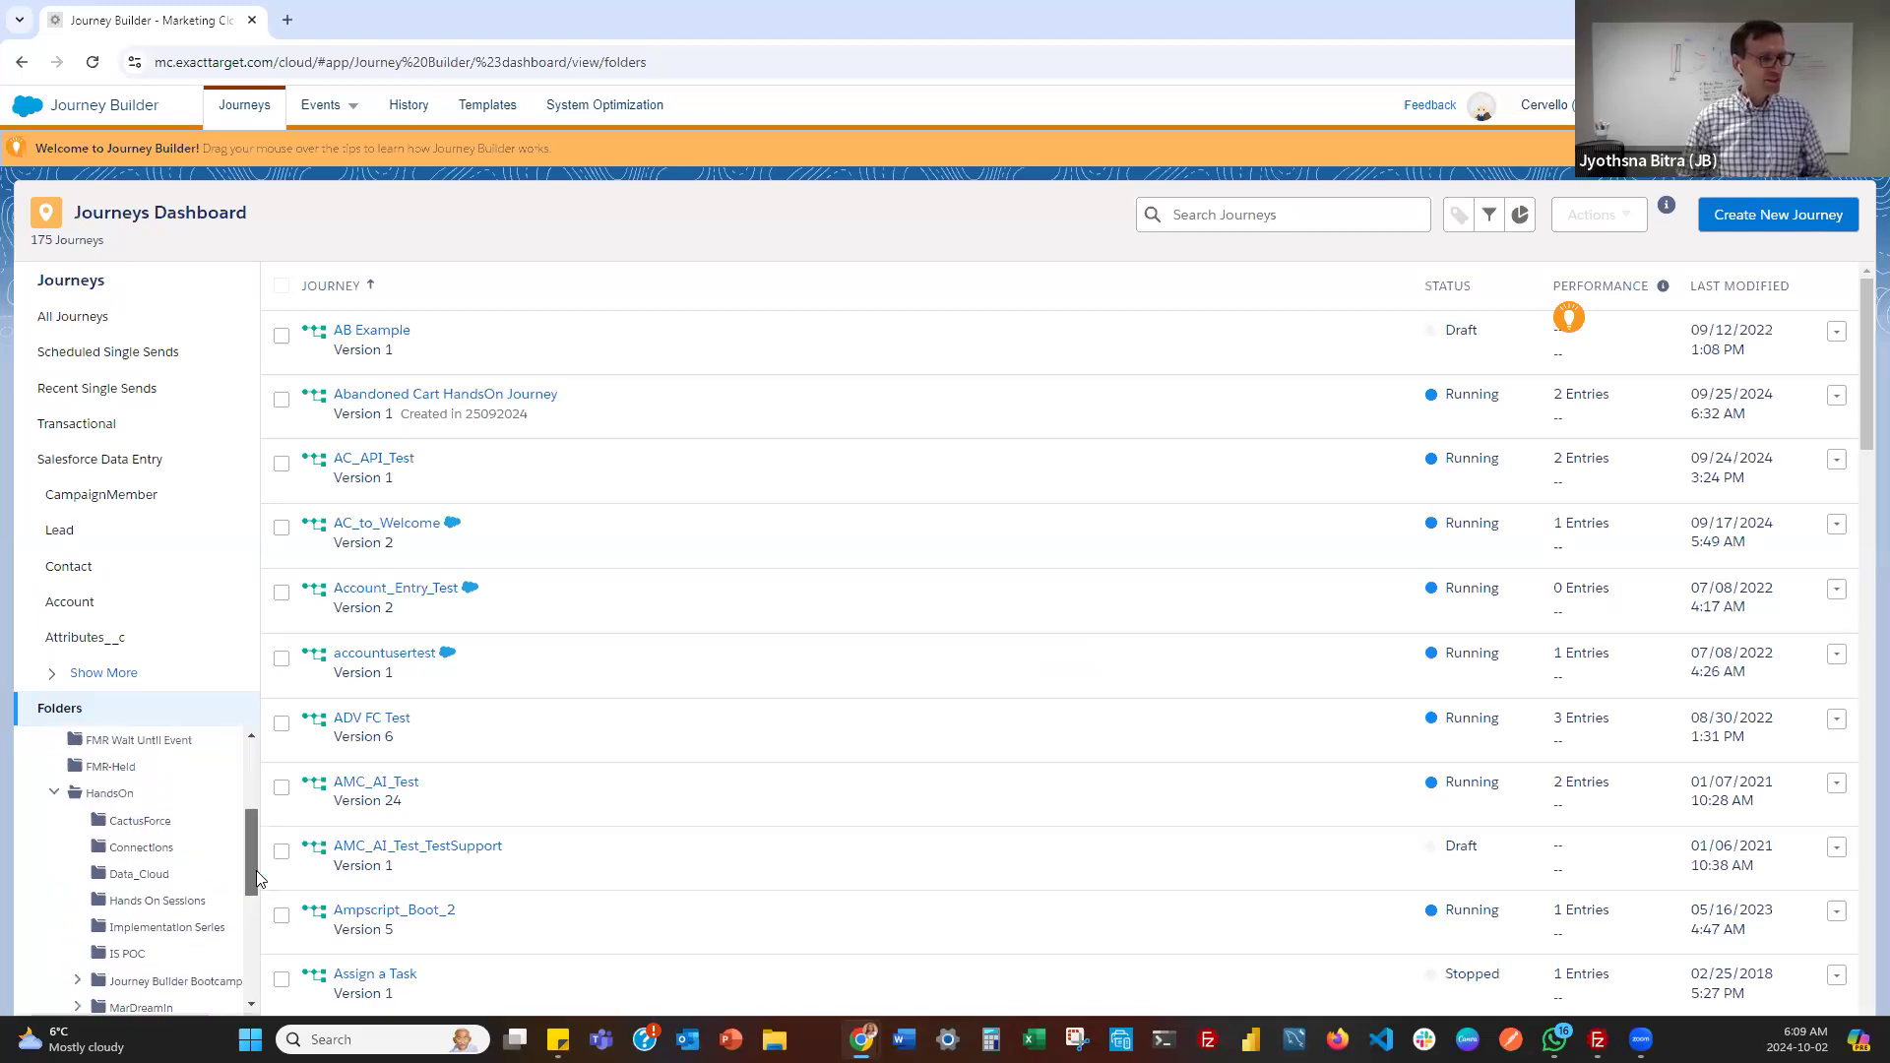
scroll(256, 885, down, 1)
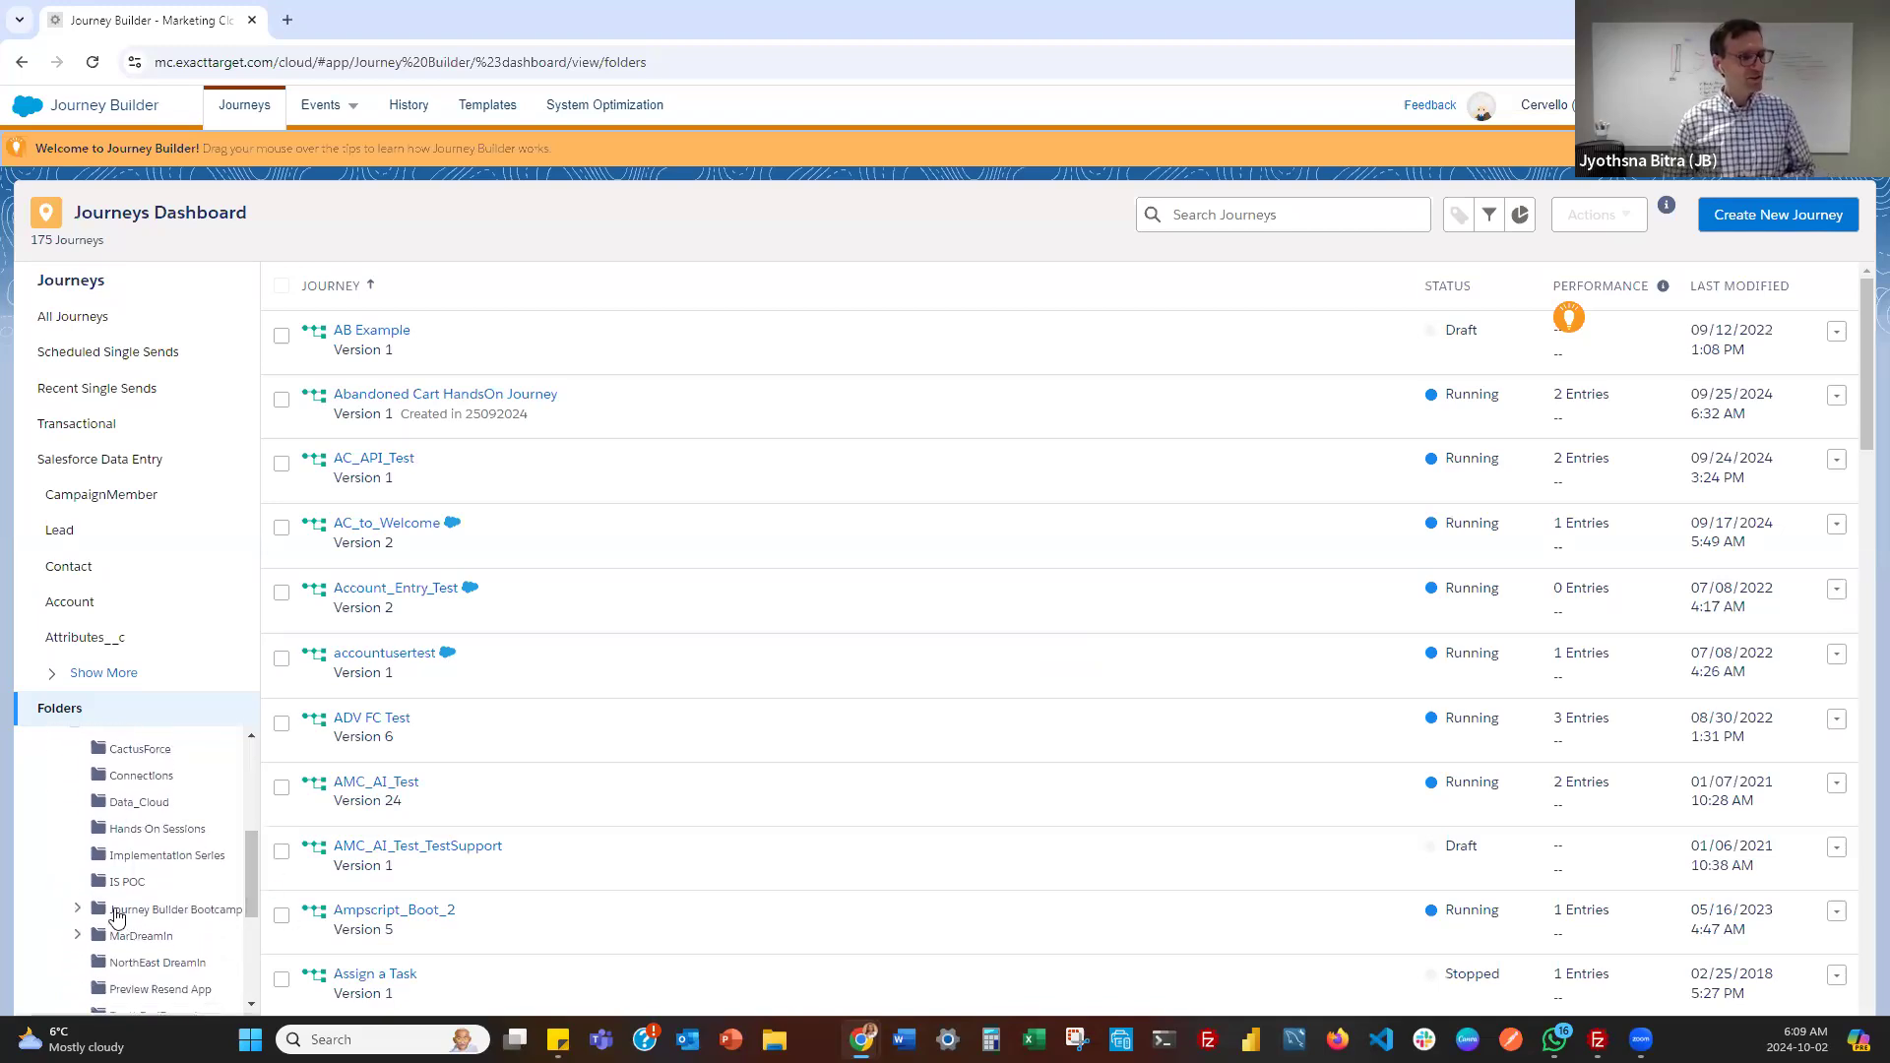
click(154, 909)
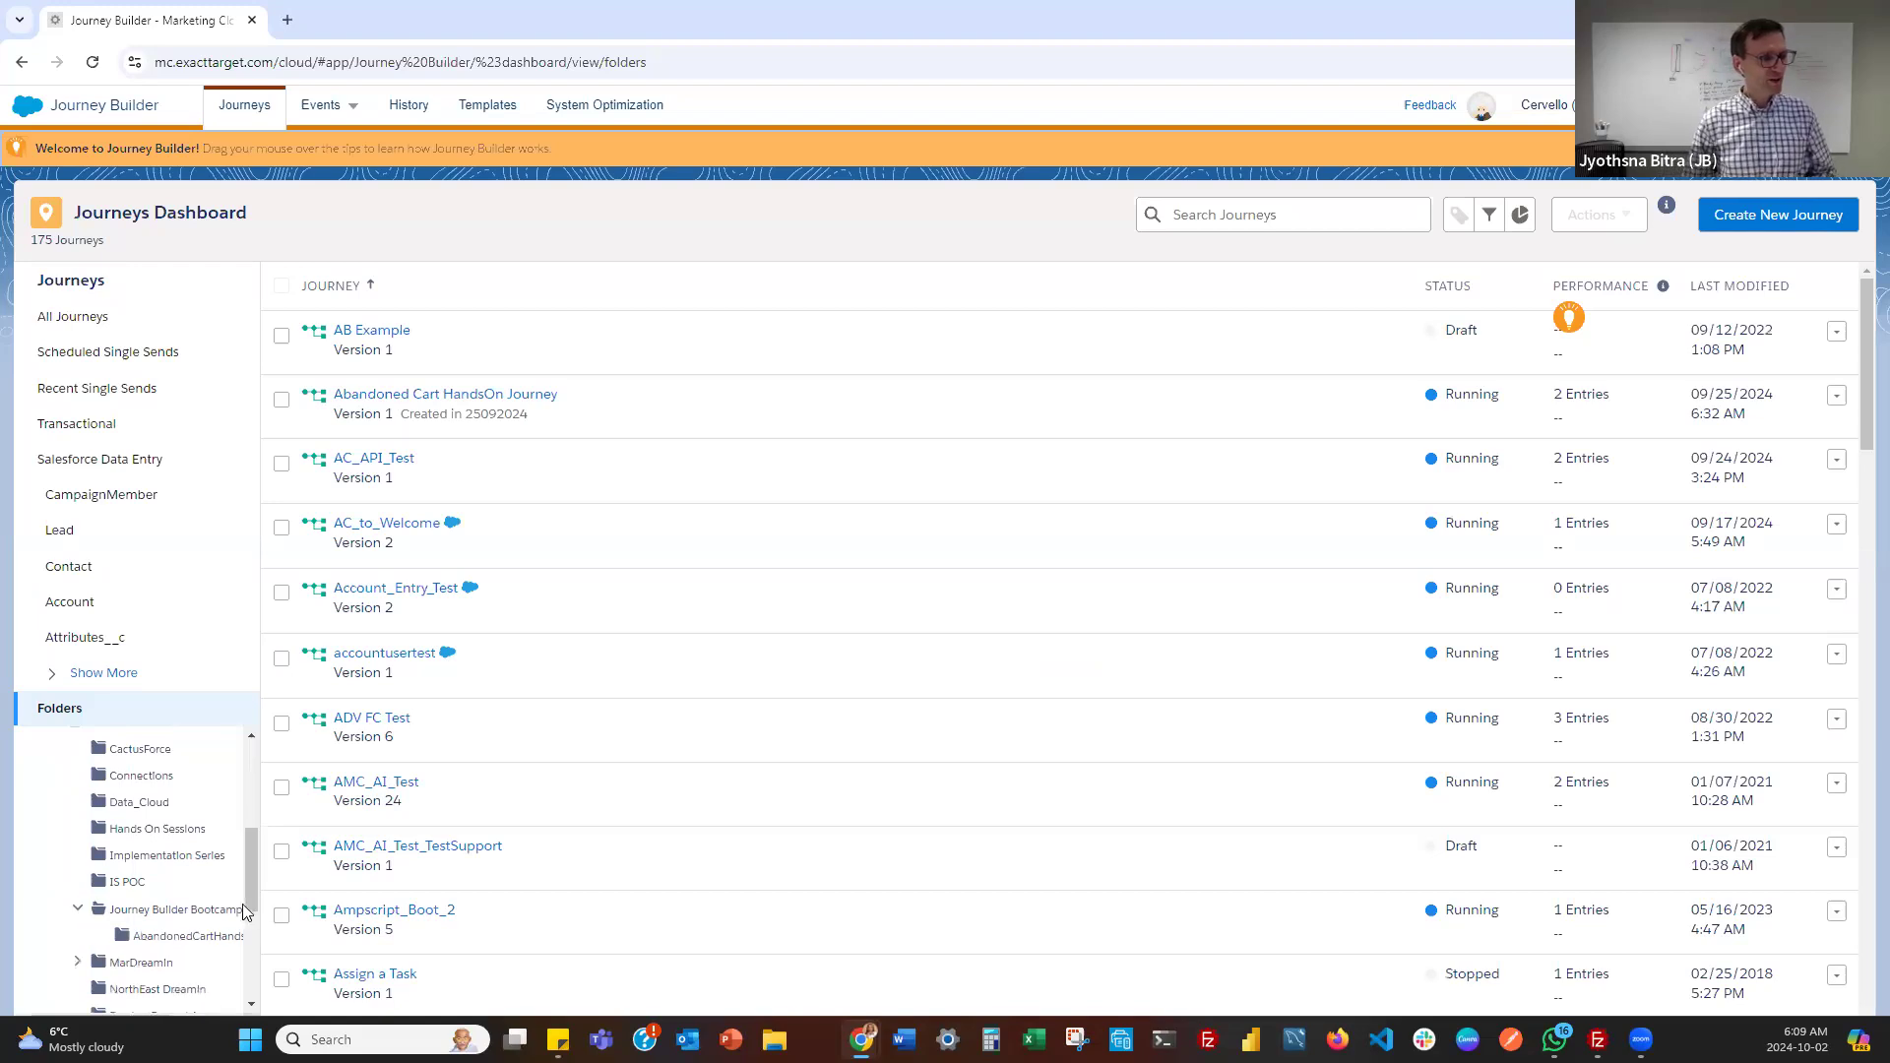
click(195, 942)
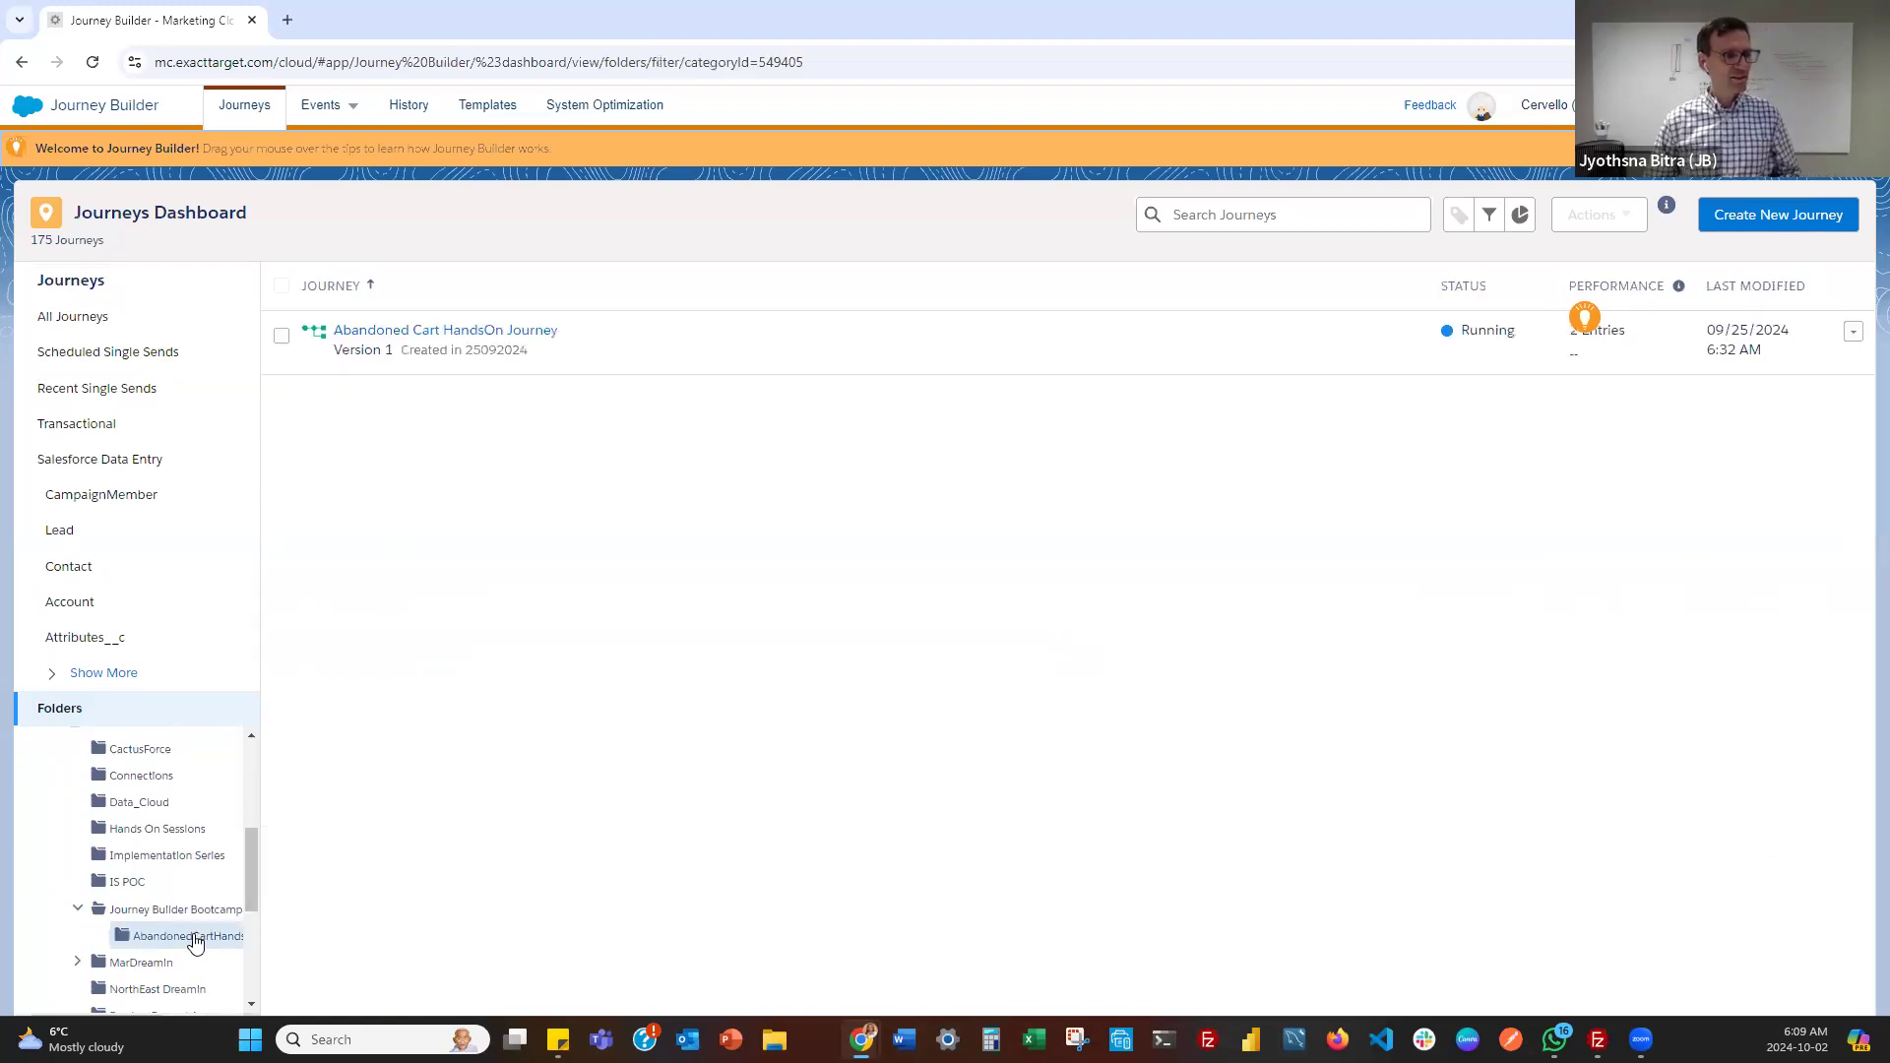
click(525, 329)
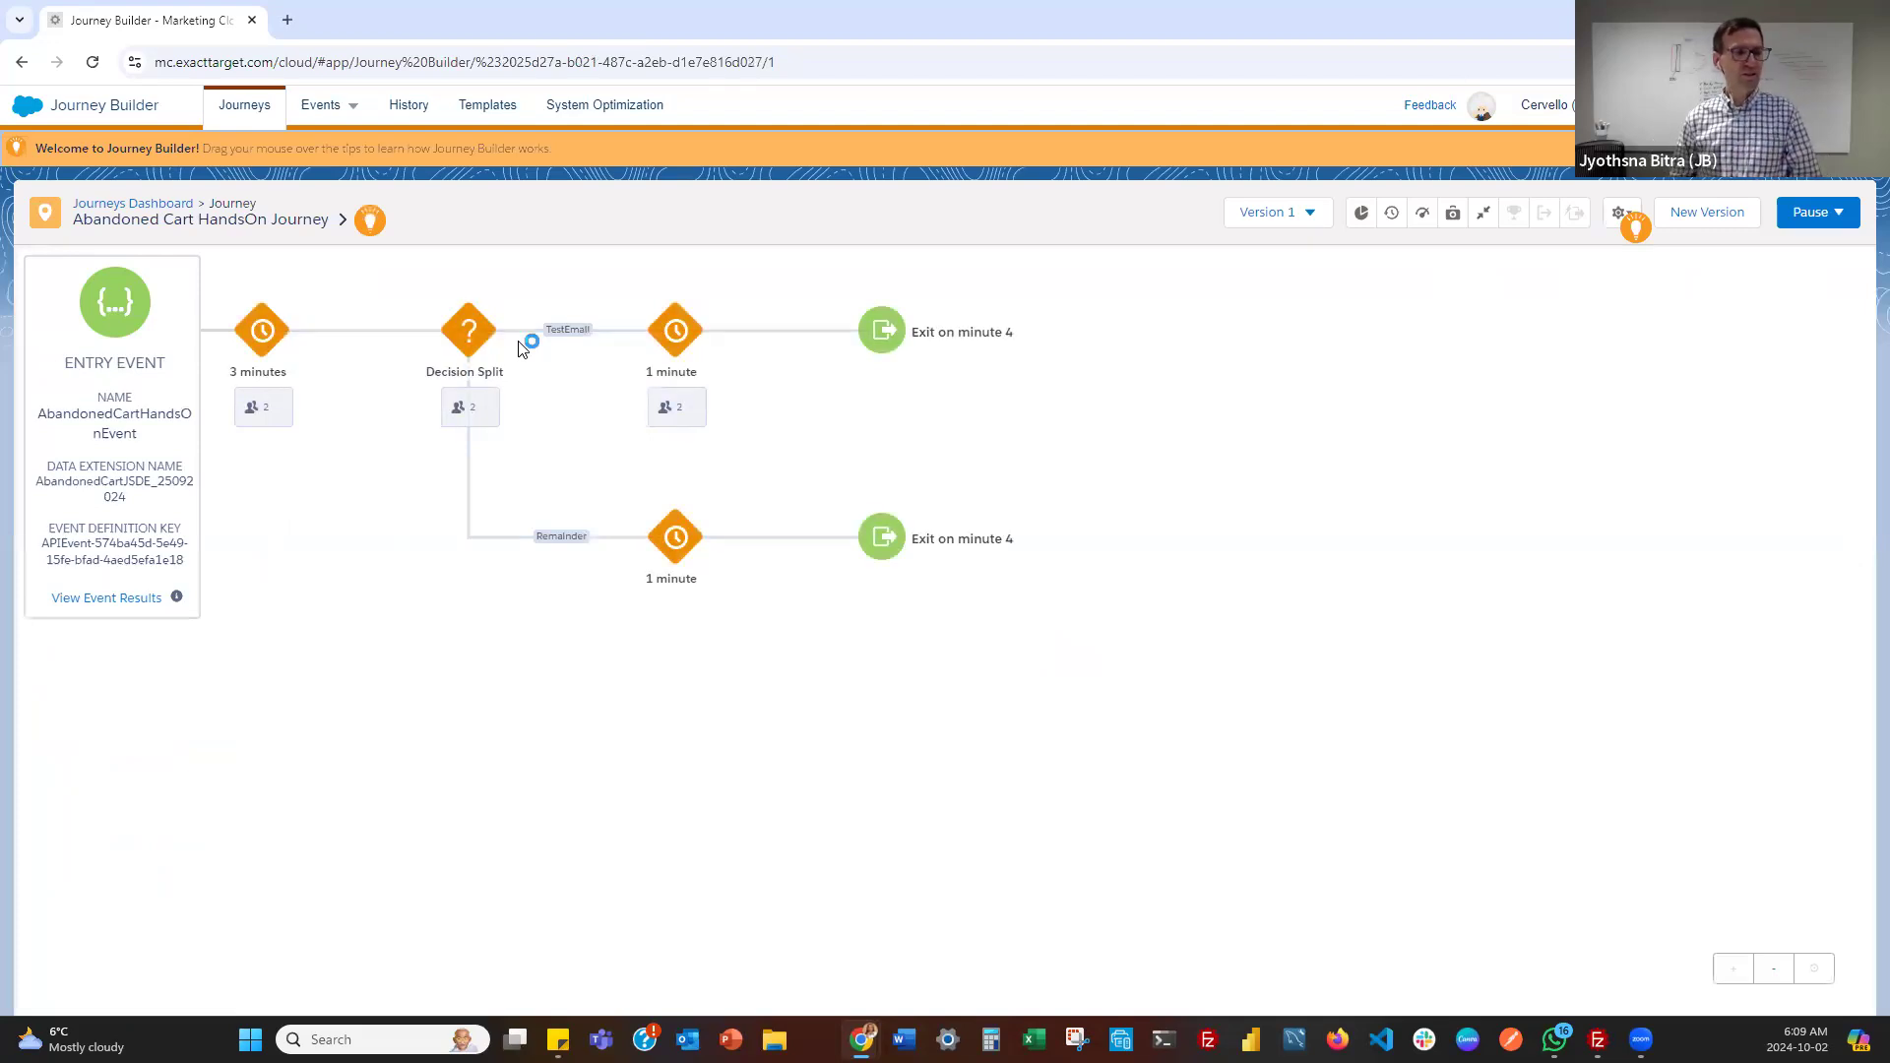
Duplicate the journey's browser tab and go to the subscribers' Data Extensions in Email Studio in the copy
right_click(201, 27)
click(291, 190)
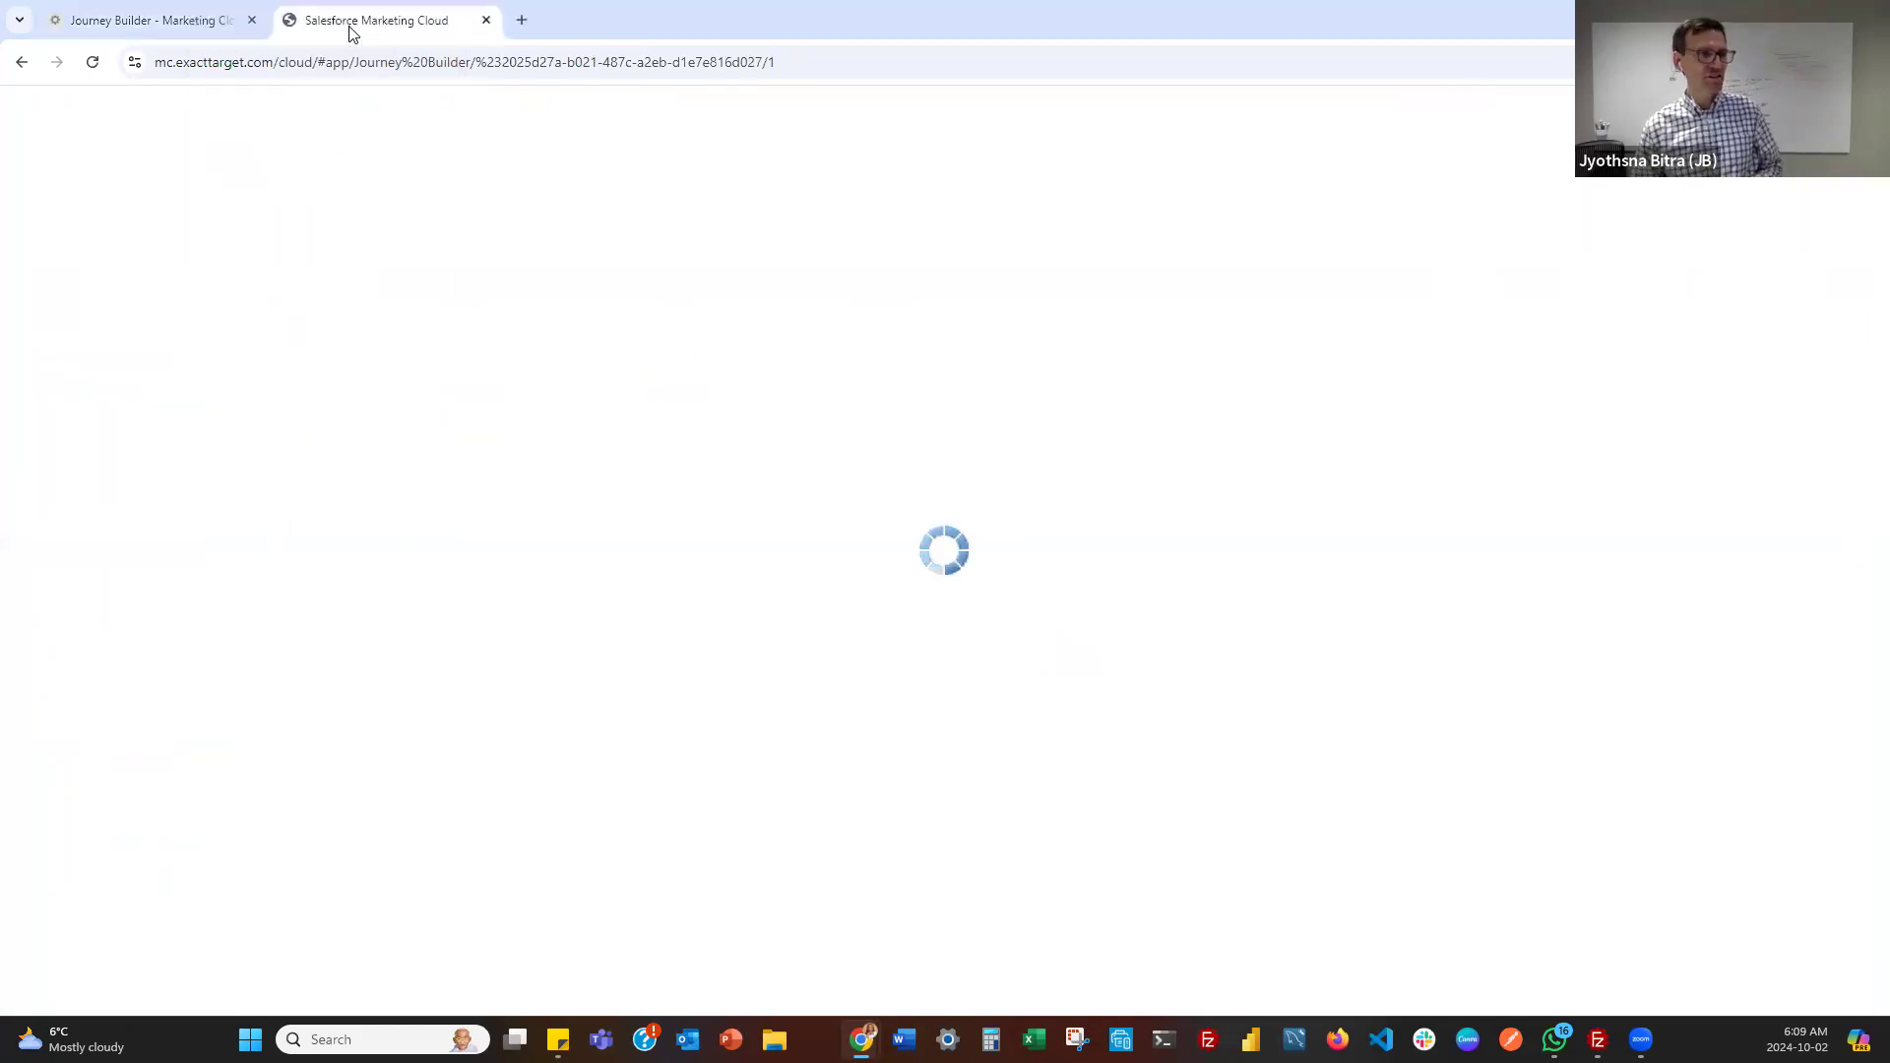
mouse_move(30, 116)
mouse_move(50, 236)
click(39, 279)
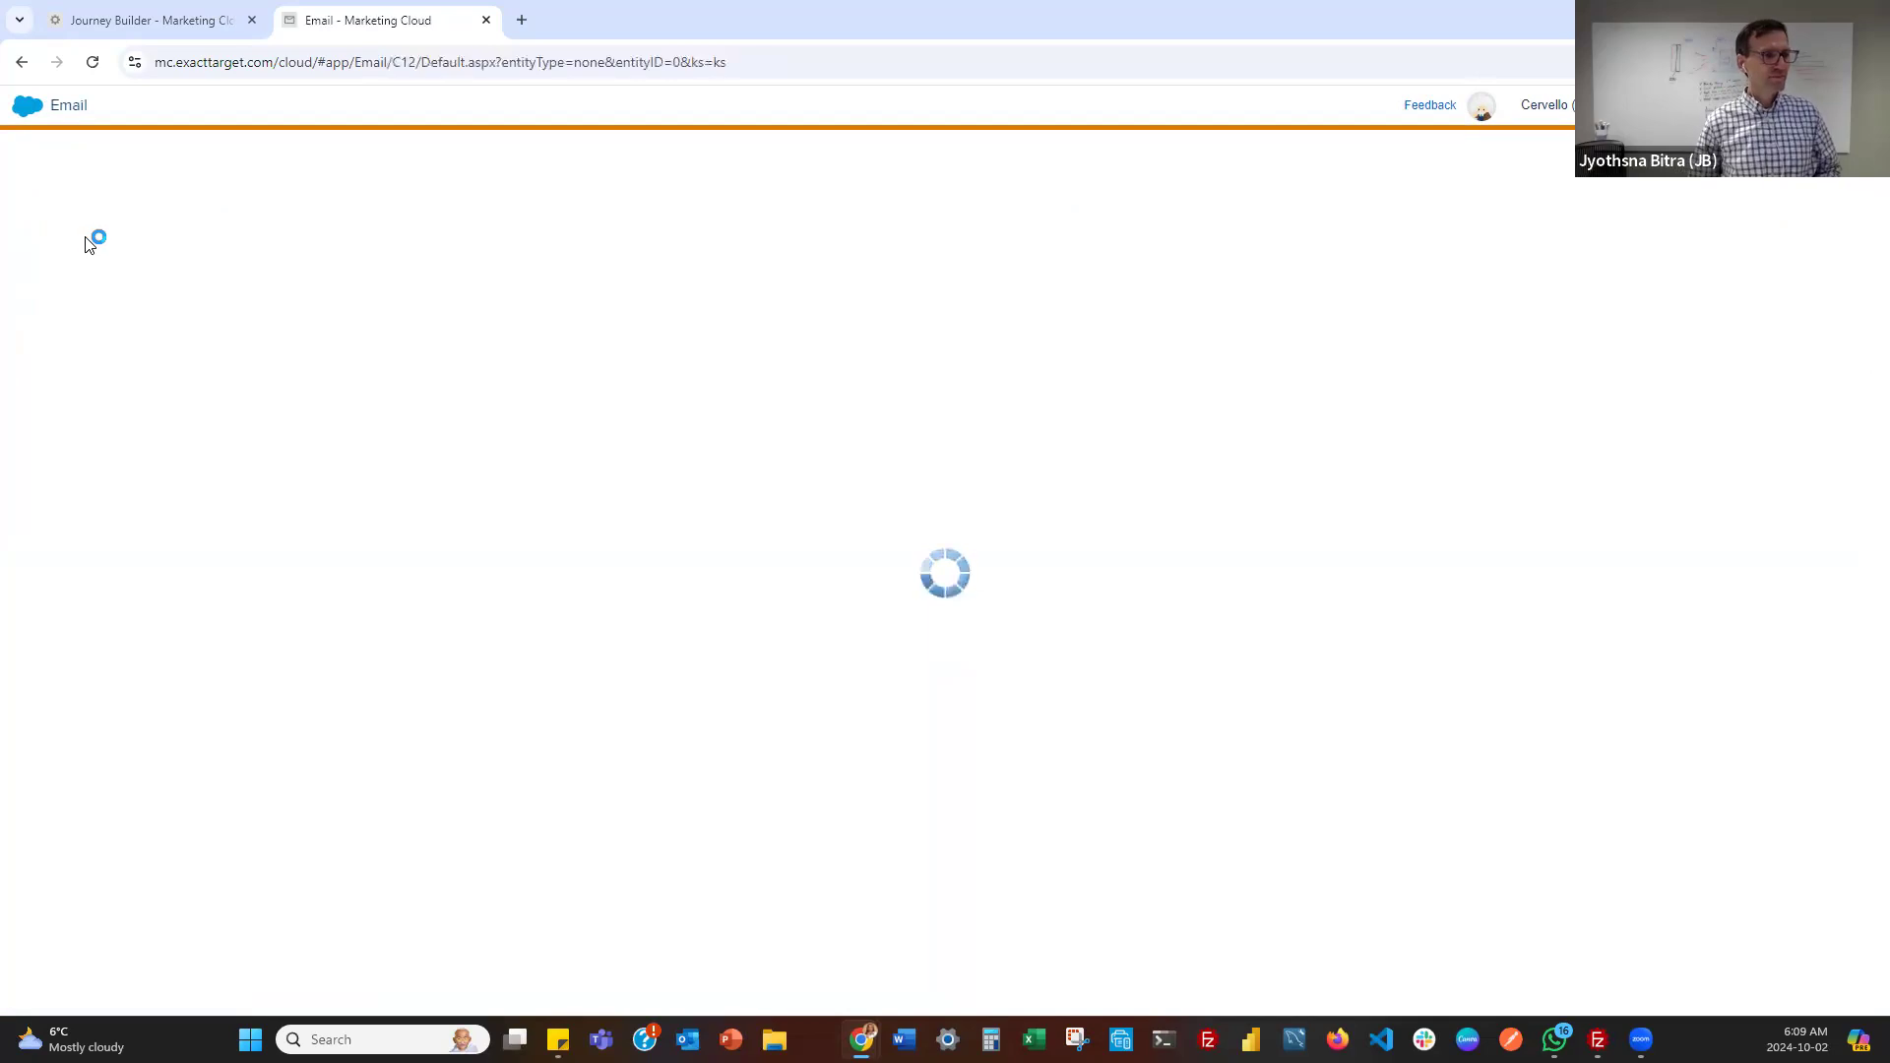
mouse_move(352, 112)
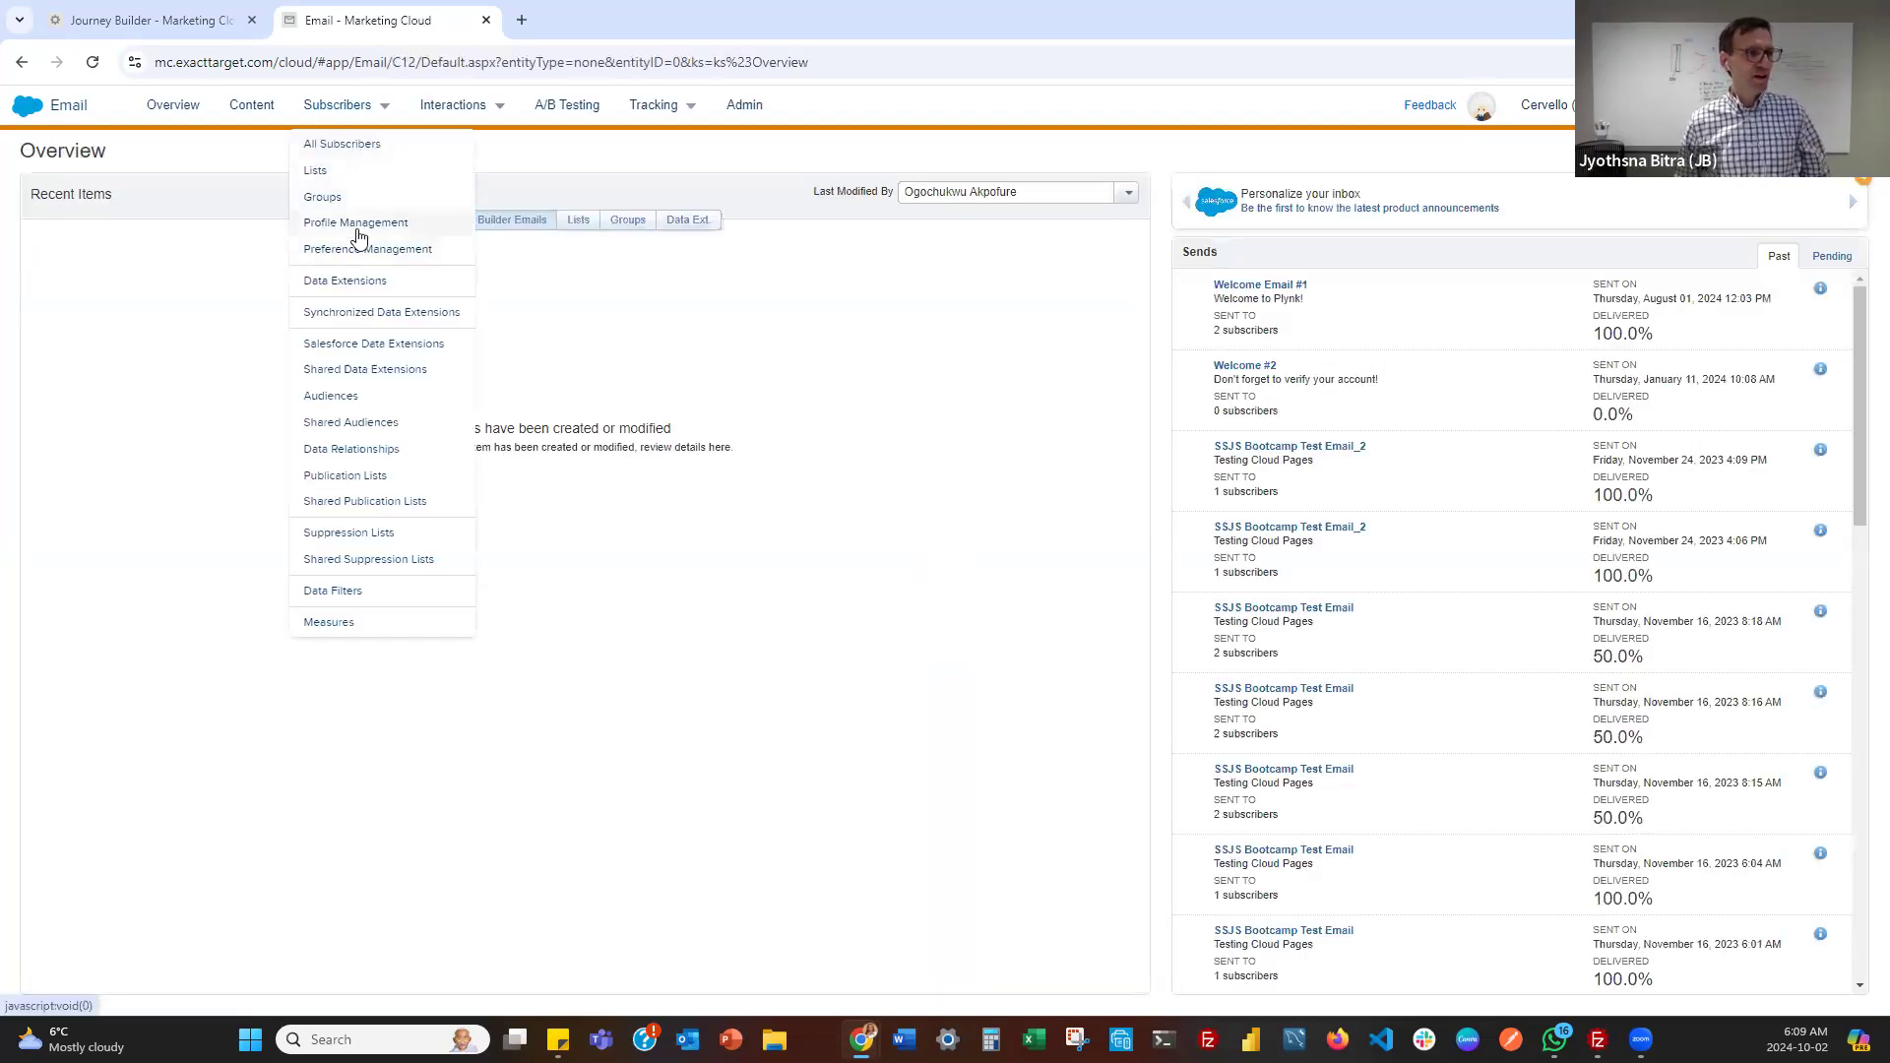
click(345, 282)
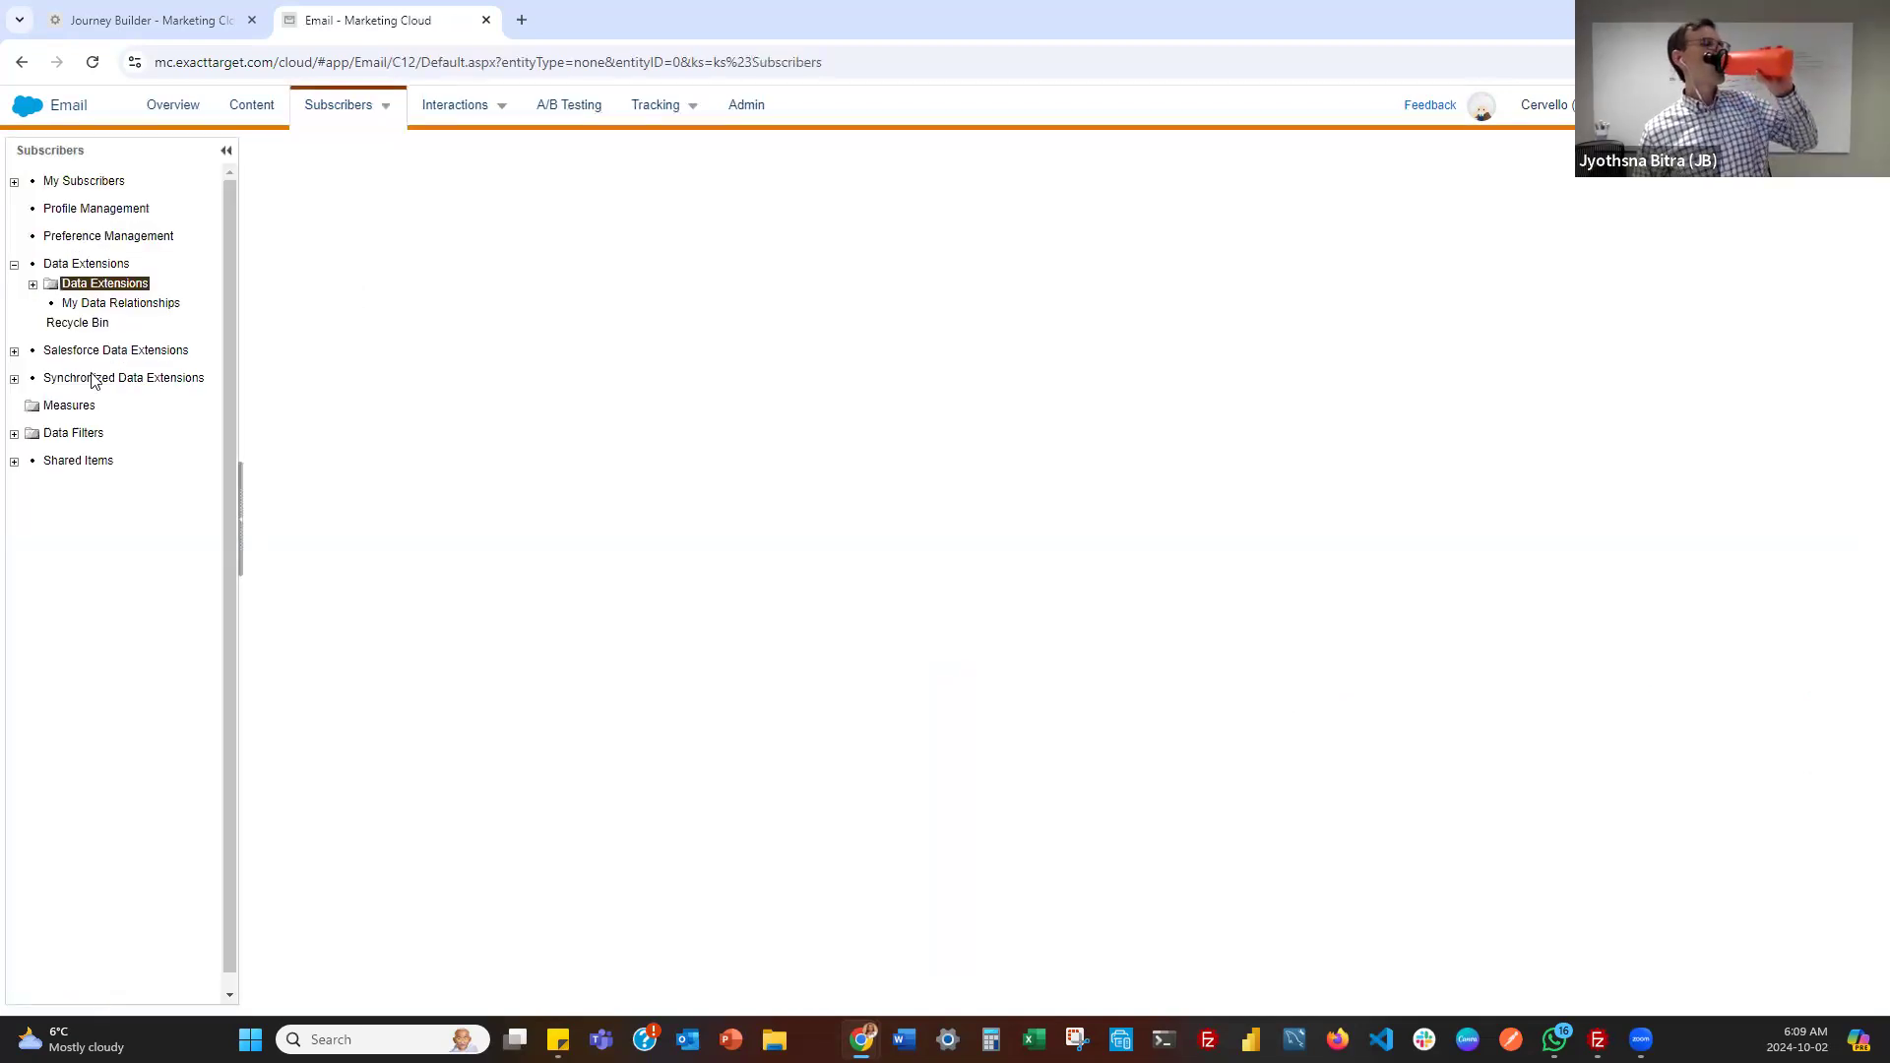
Open the AbandonedCartHandsOnDE250924 data extension folder under HandsOn > JourneyBuilderBootcamp
click(69, 287)
click(33, 285)
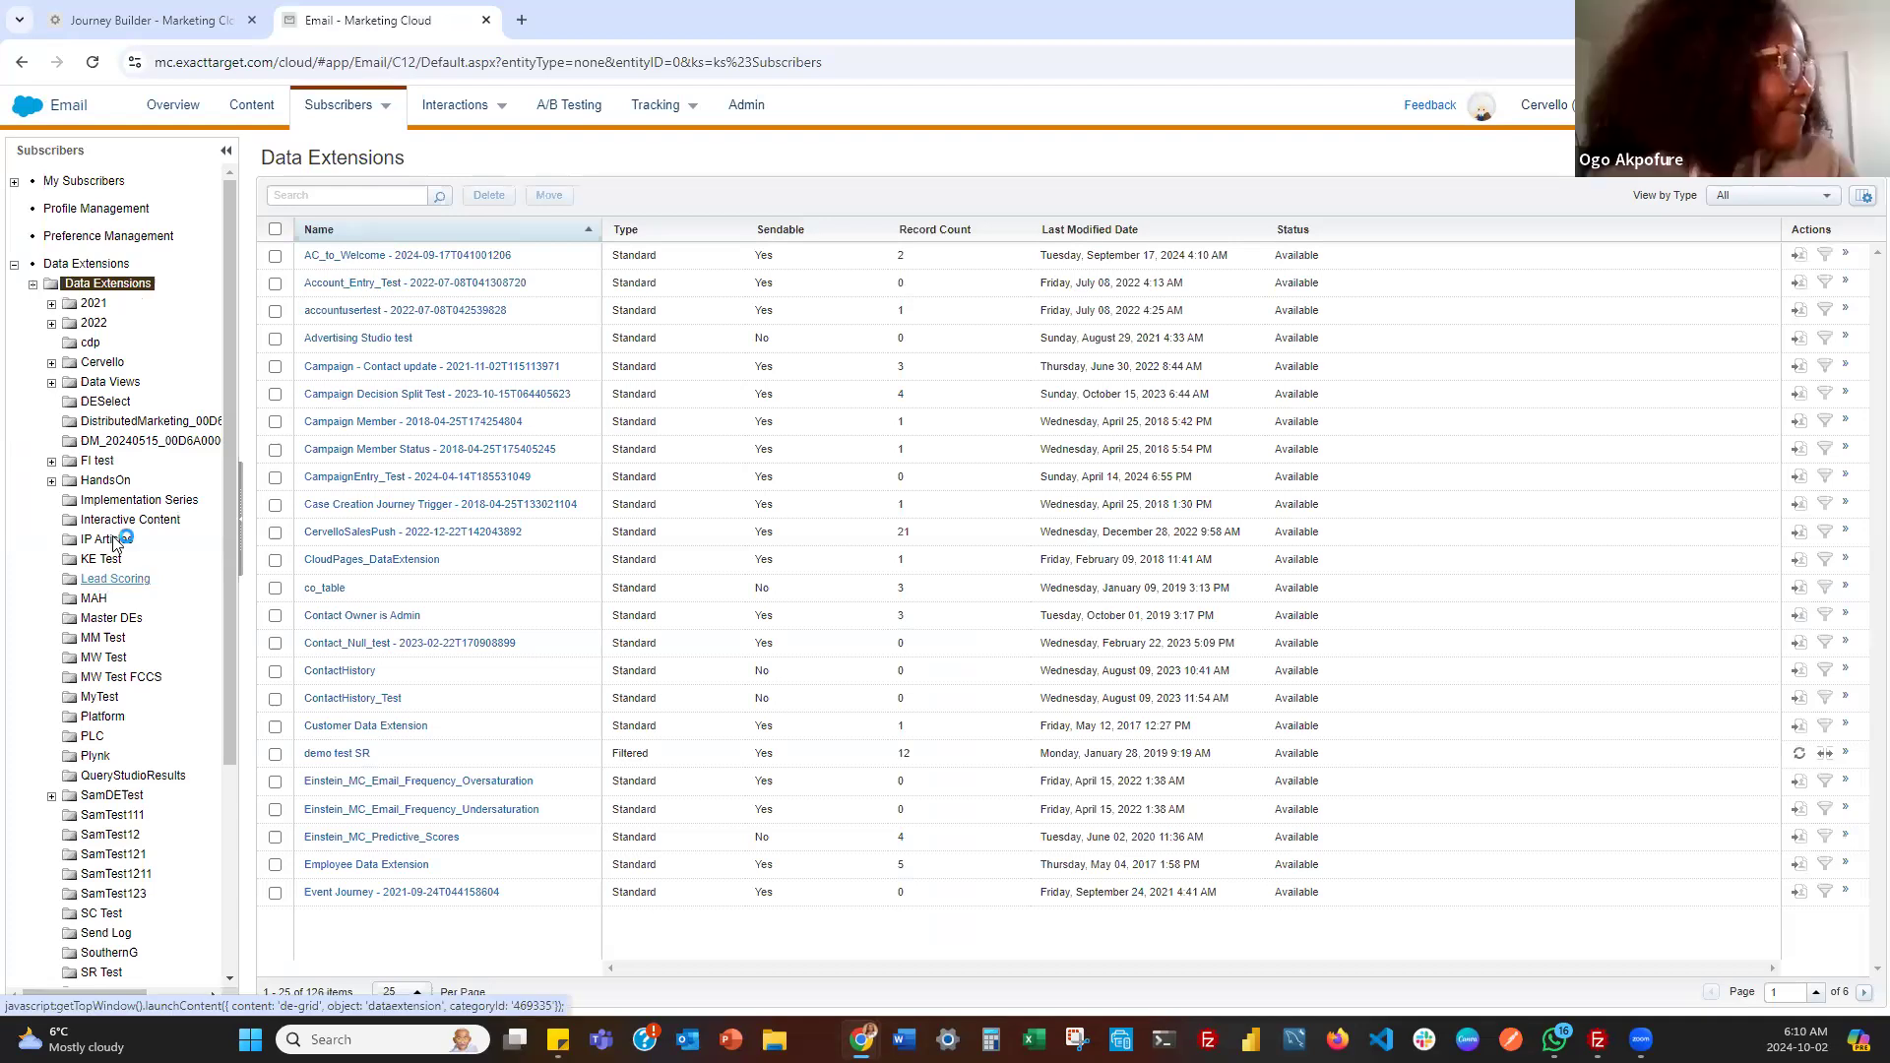
click(139, 581)
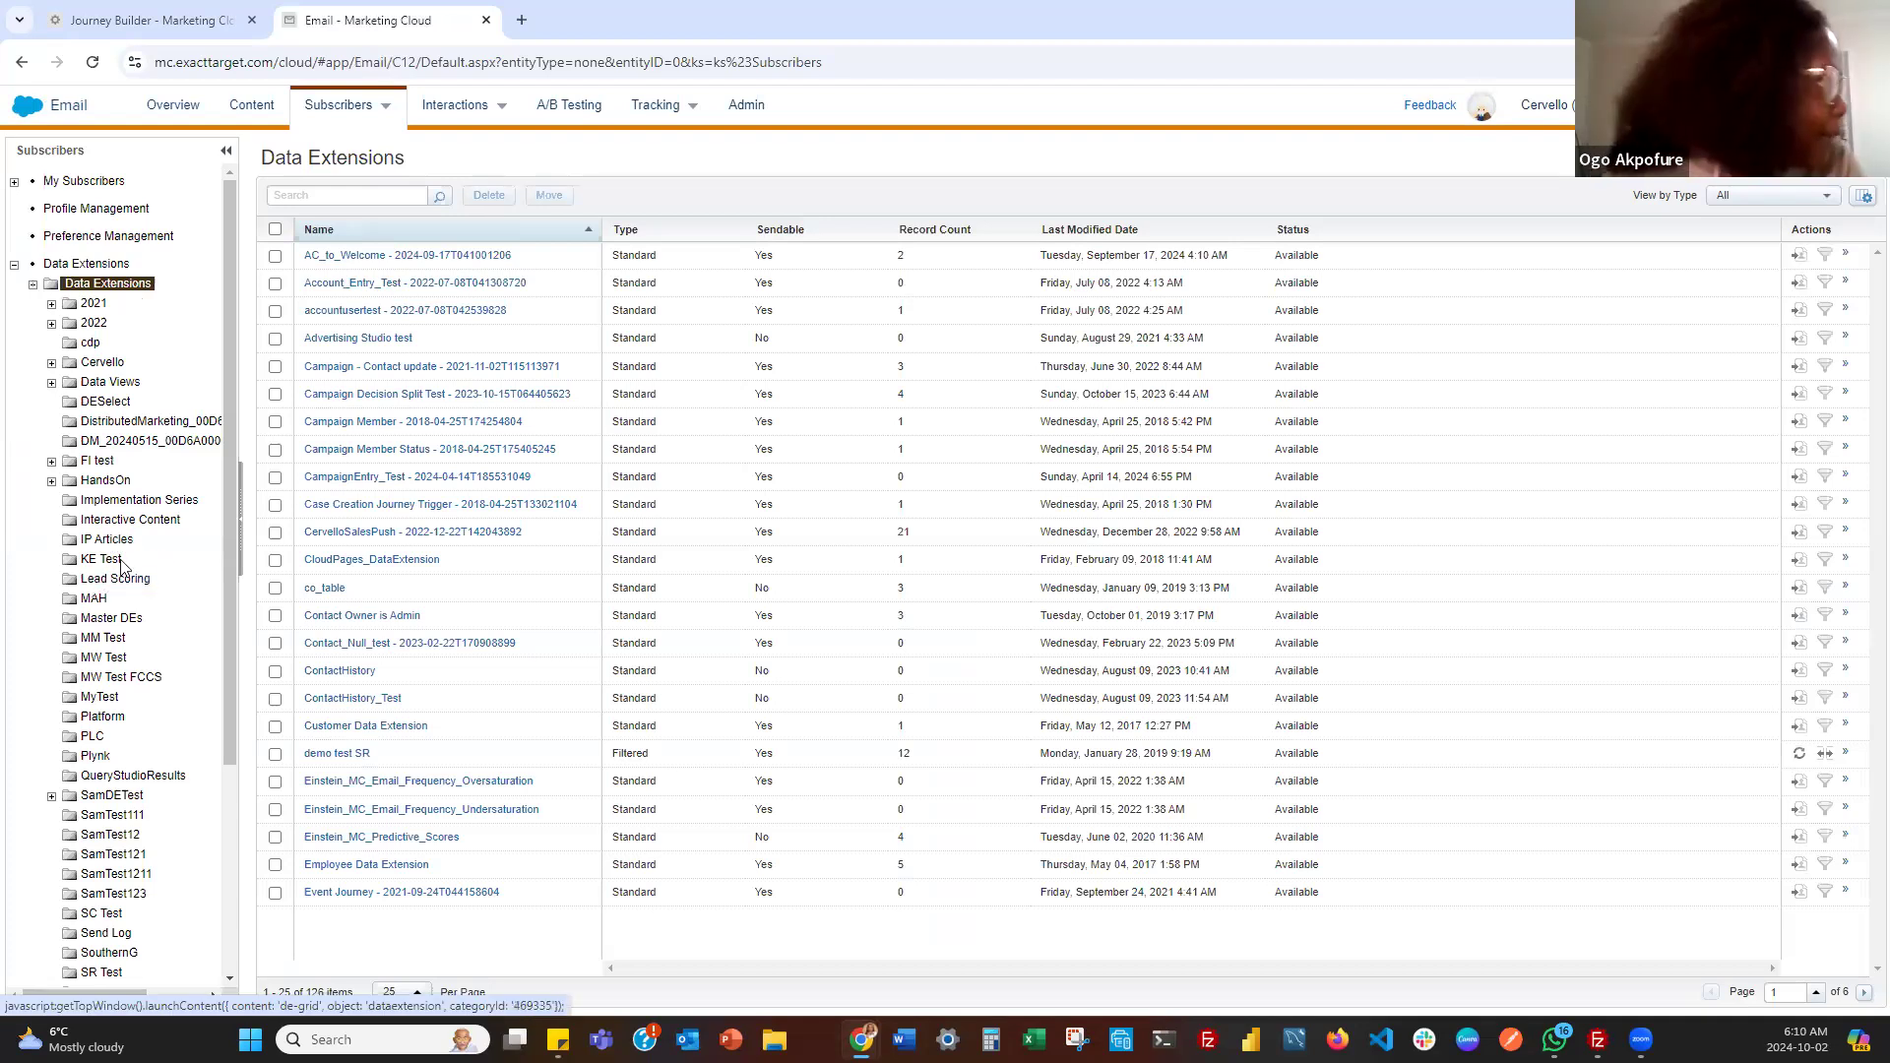
click(53, 481)
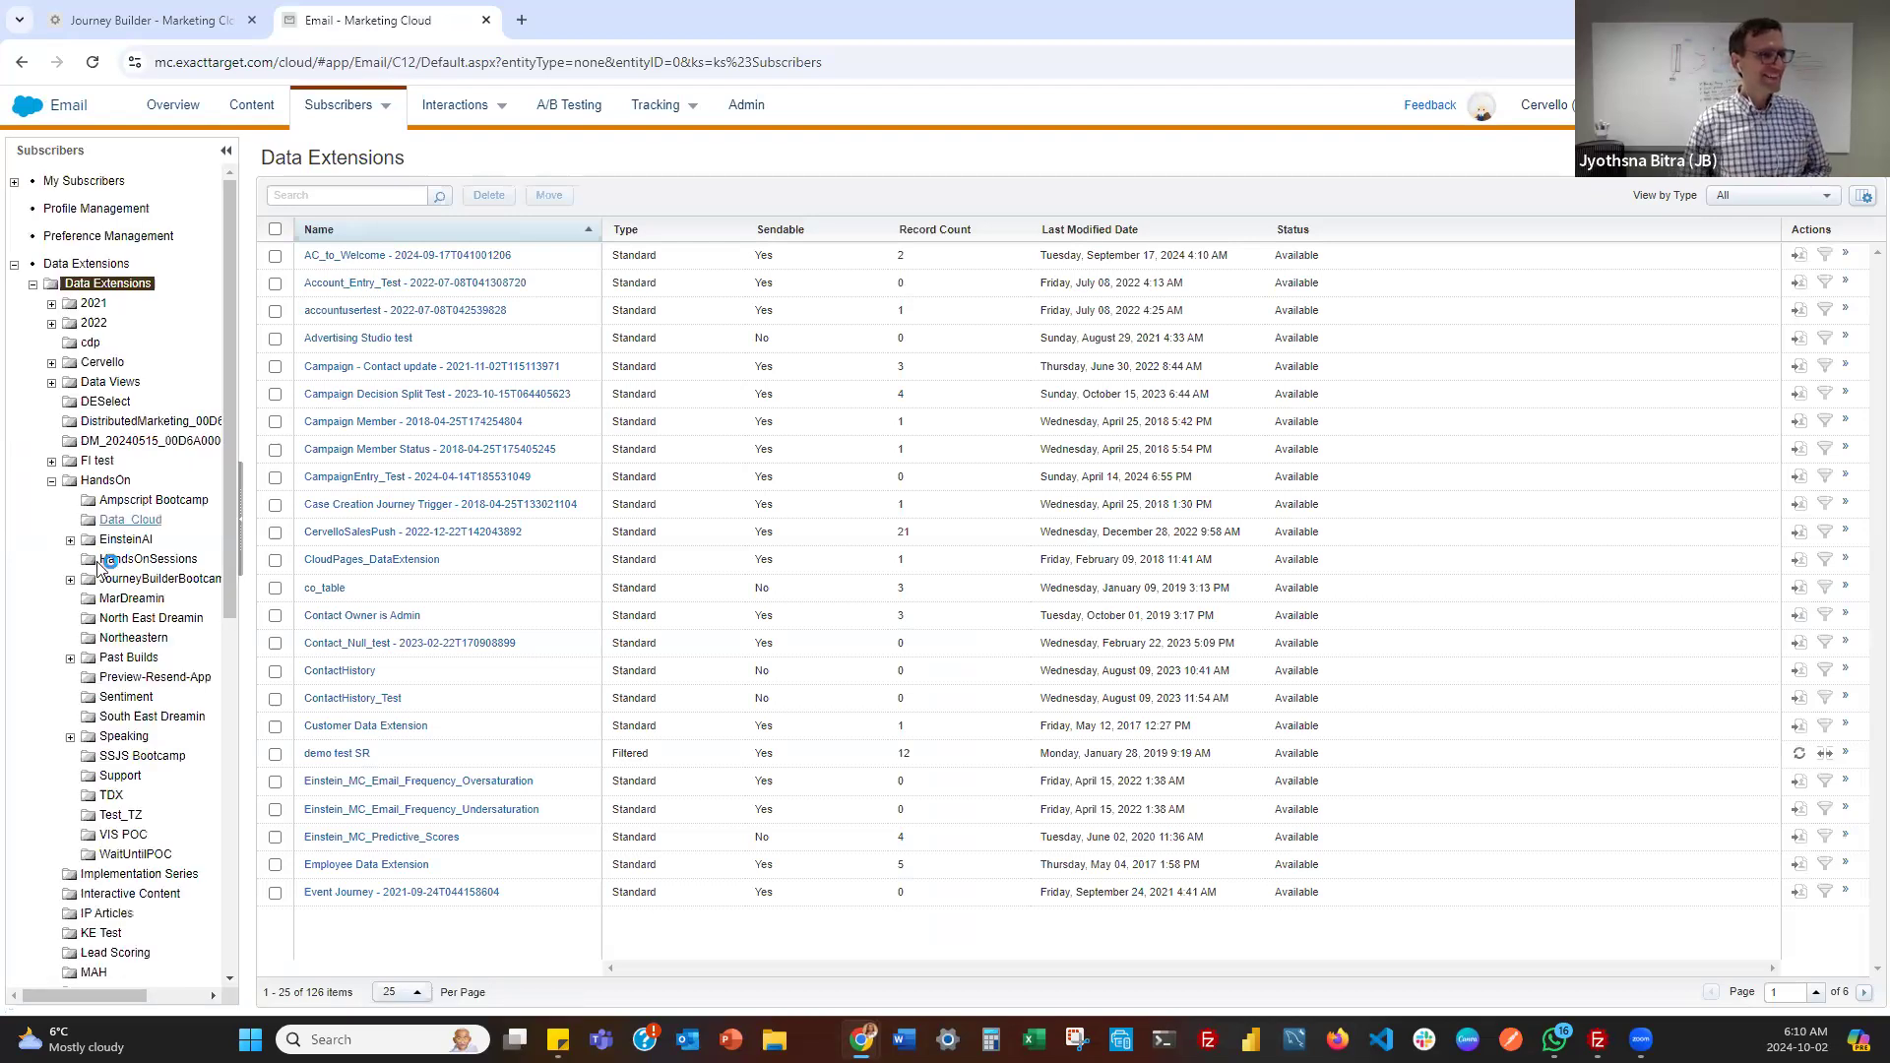
click(130, 569)
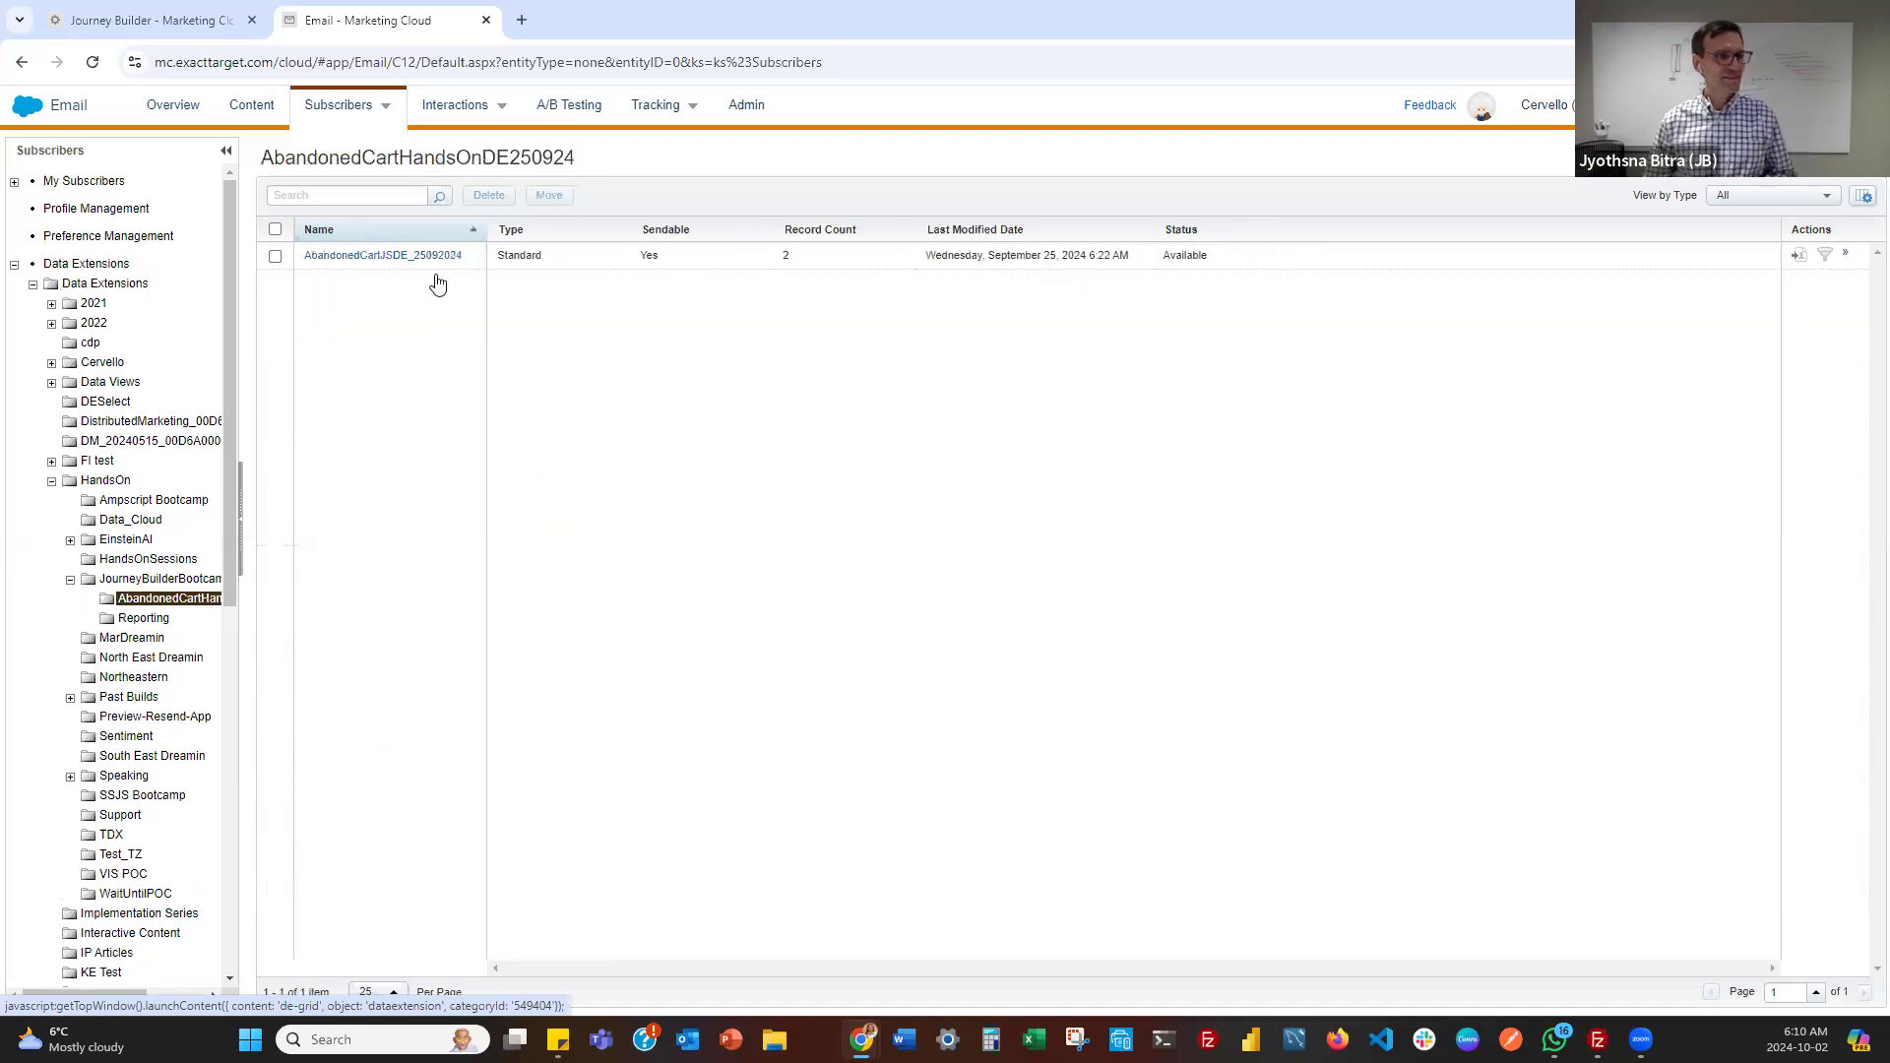
Open the AbandonedCartJSDE_25092024 data extension and review its records, then its properties
click(429, 270)
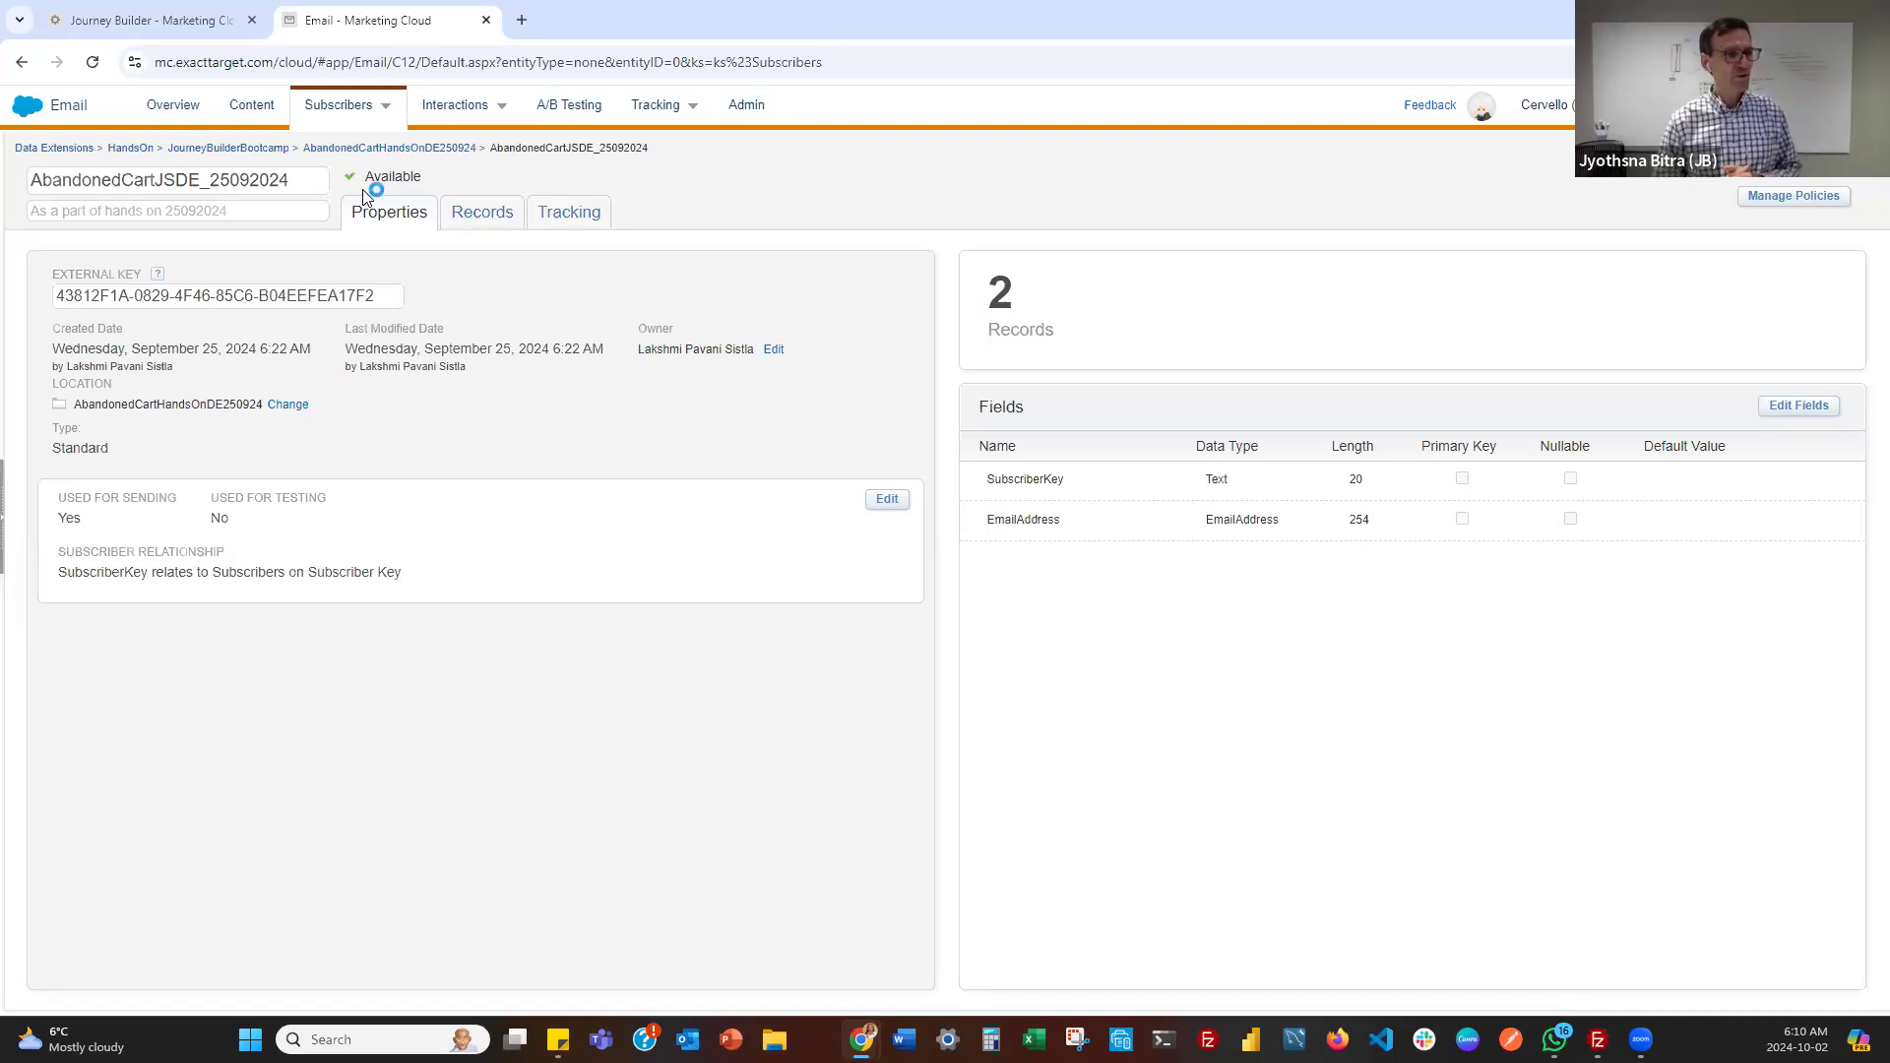
click(462, 216)
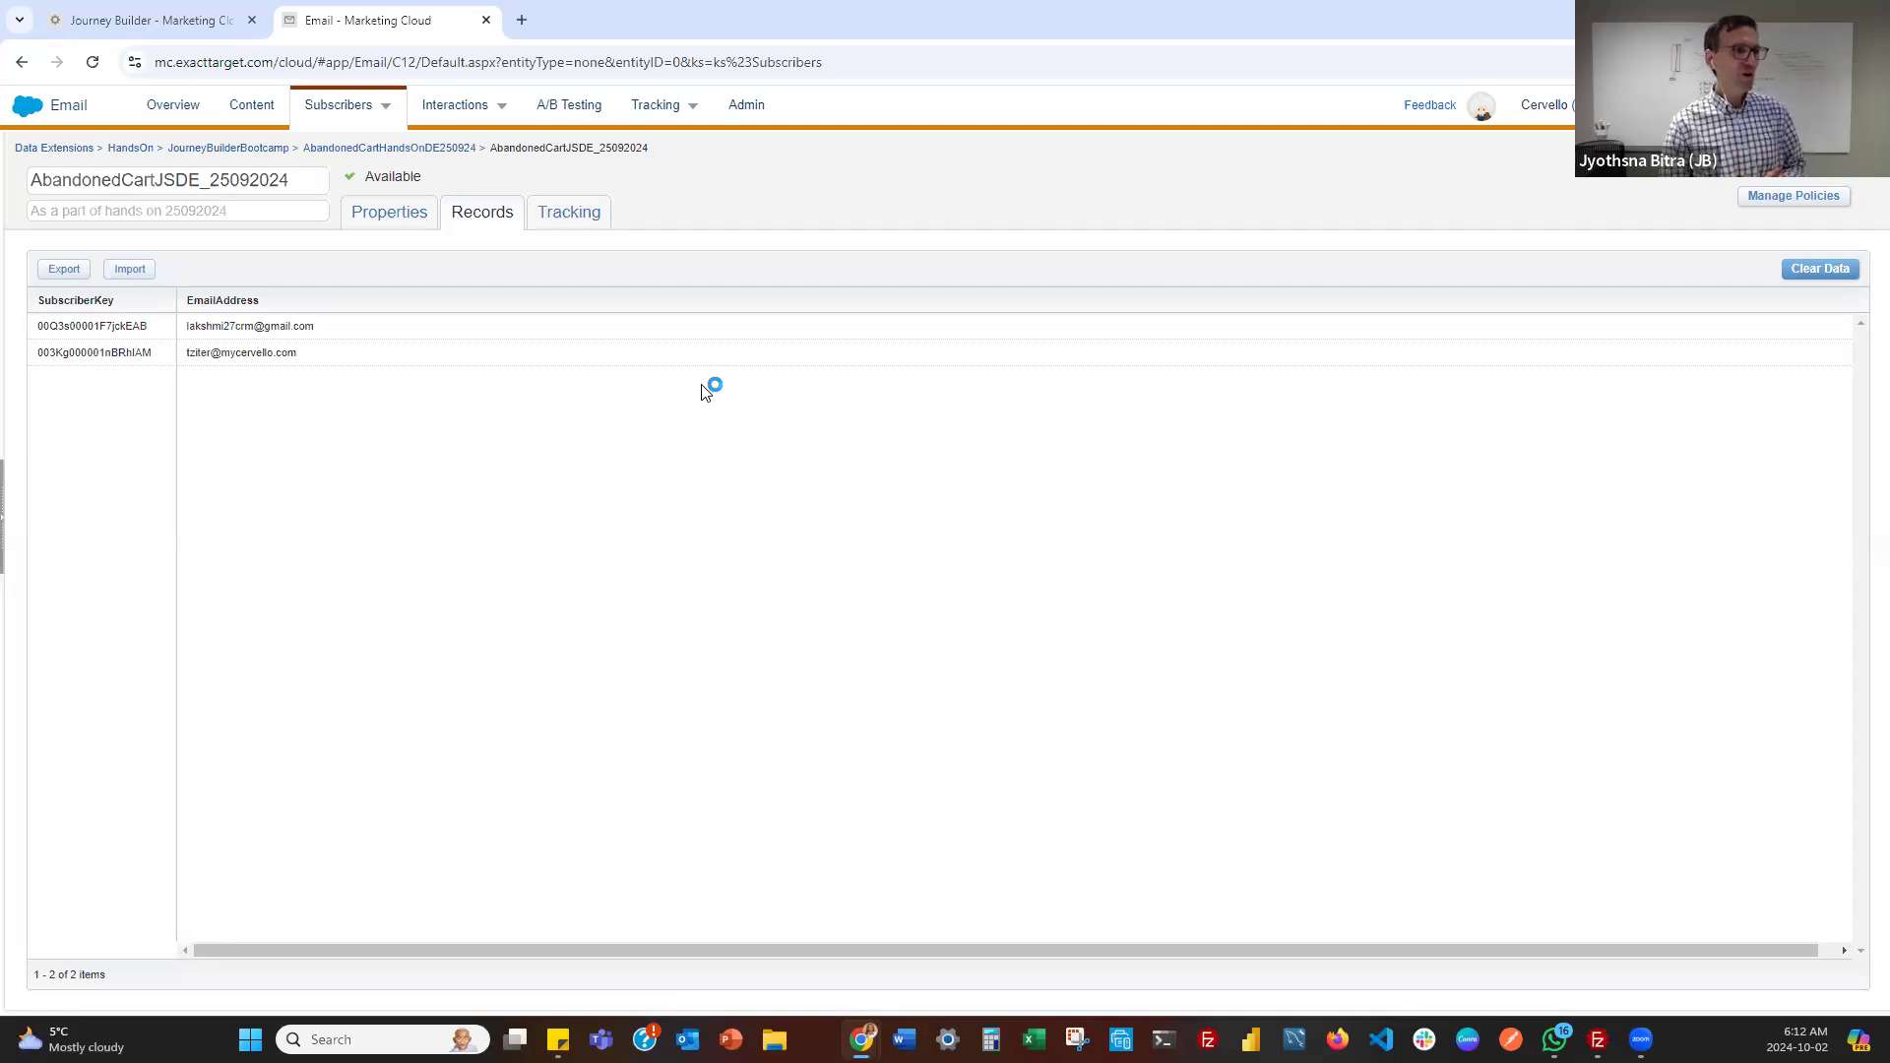
click(400, 224)
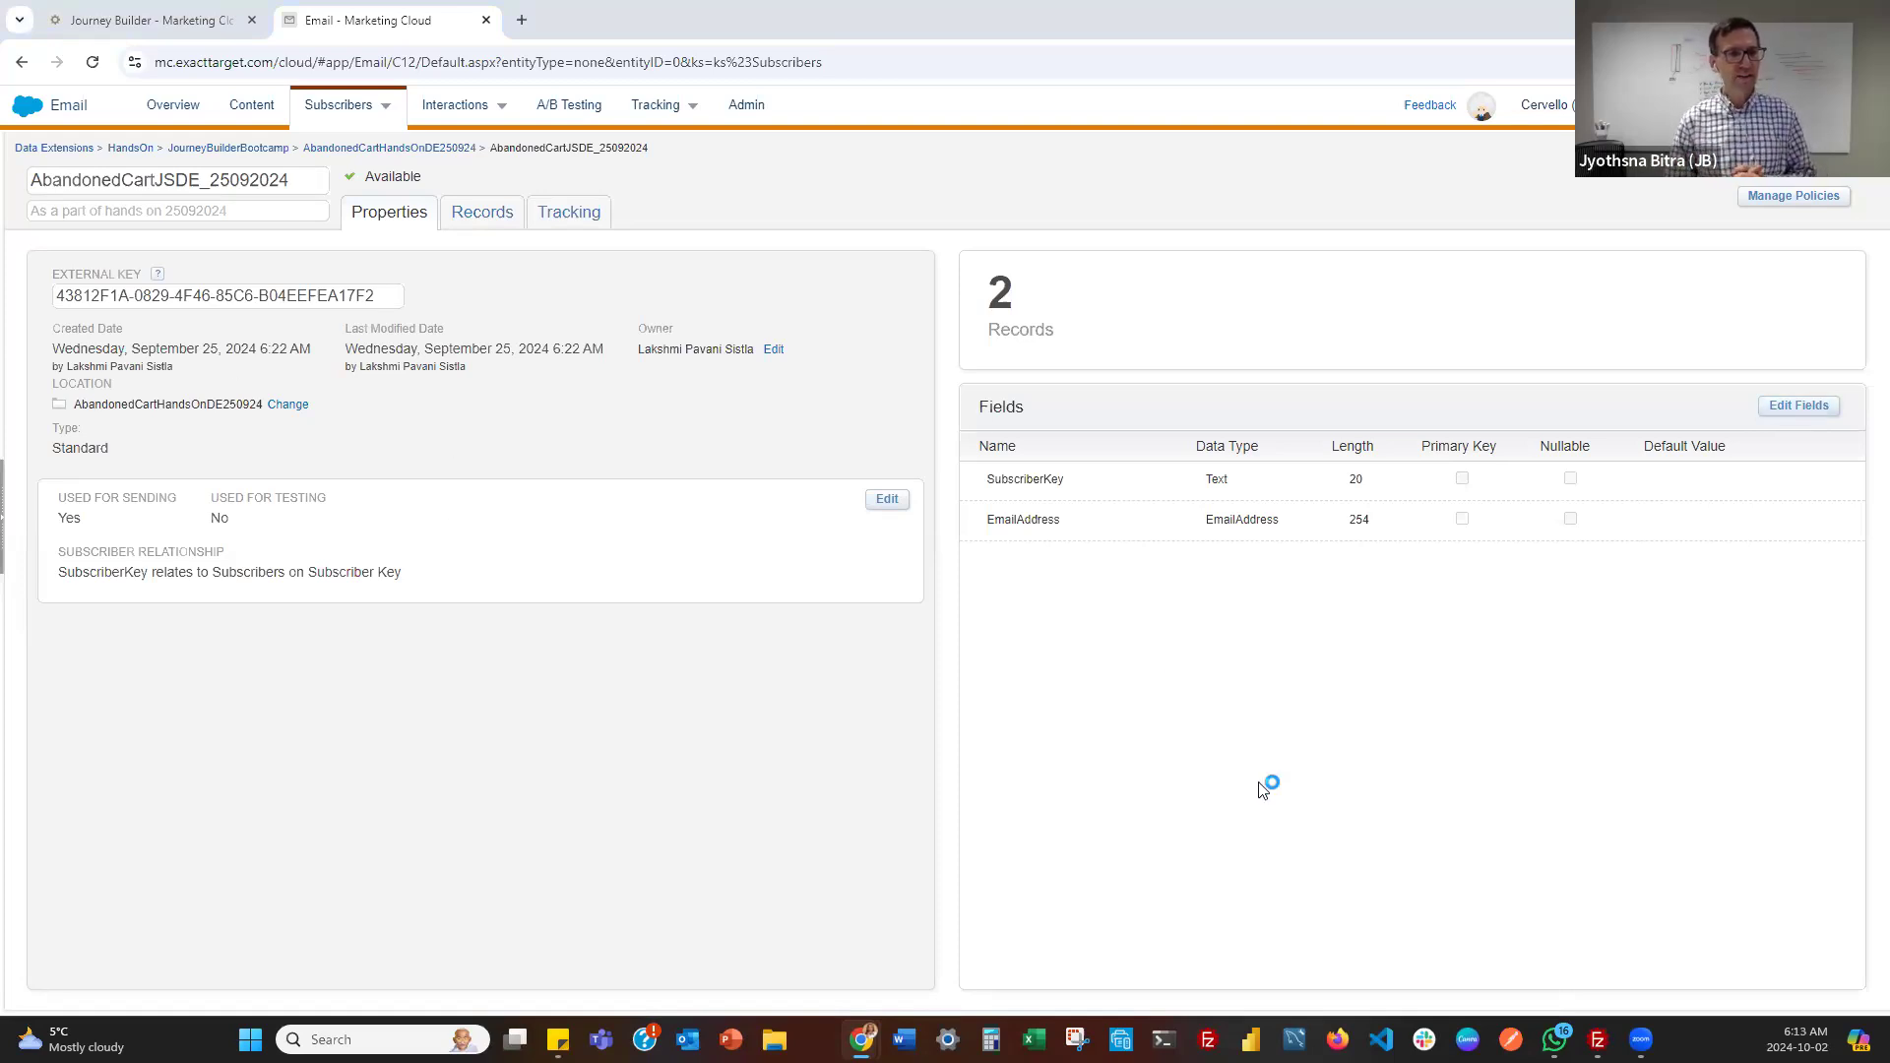
Start editing the data extension's fields and add a nullable Text field named FirstName with length 100
click(1797, 408)
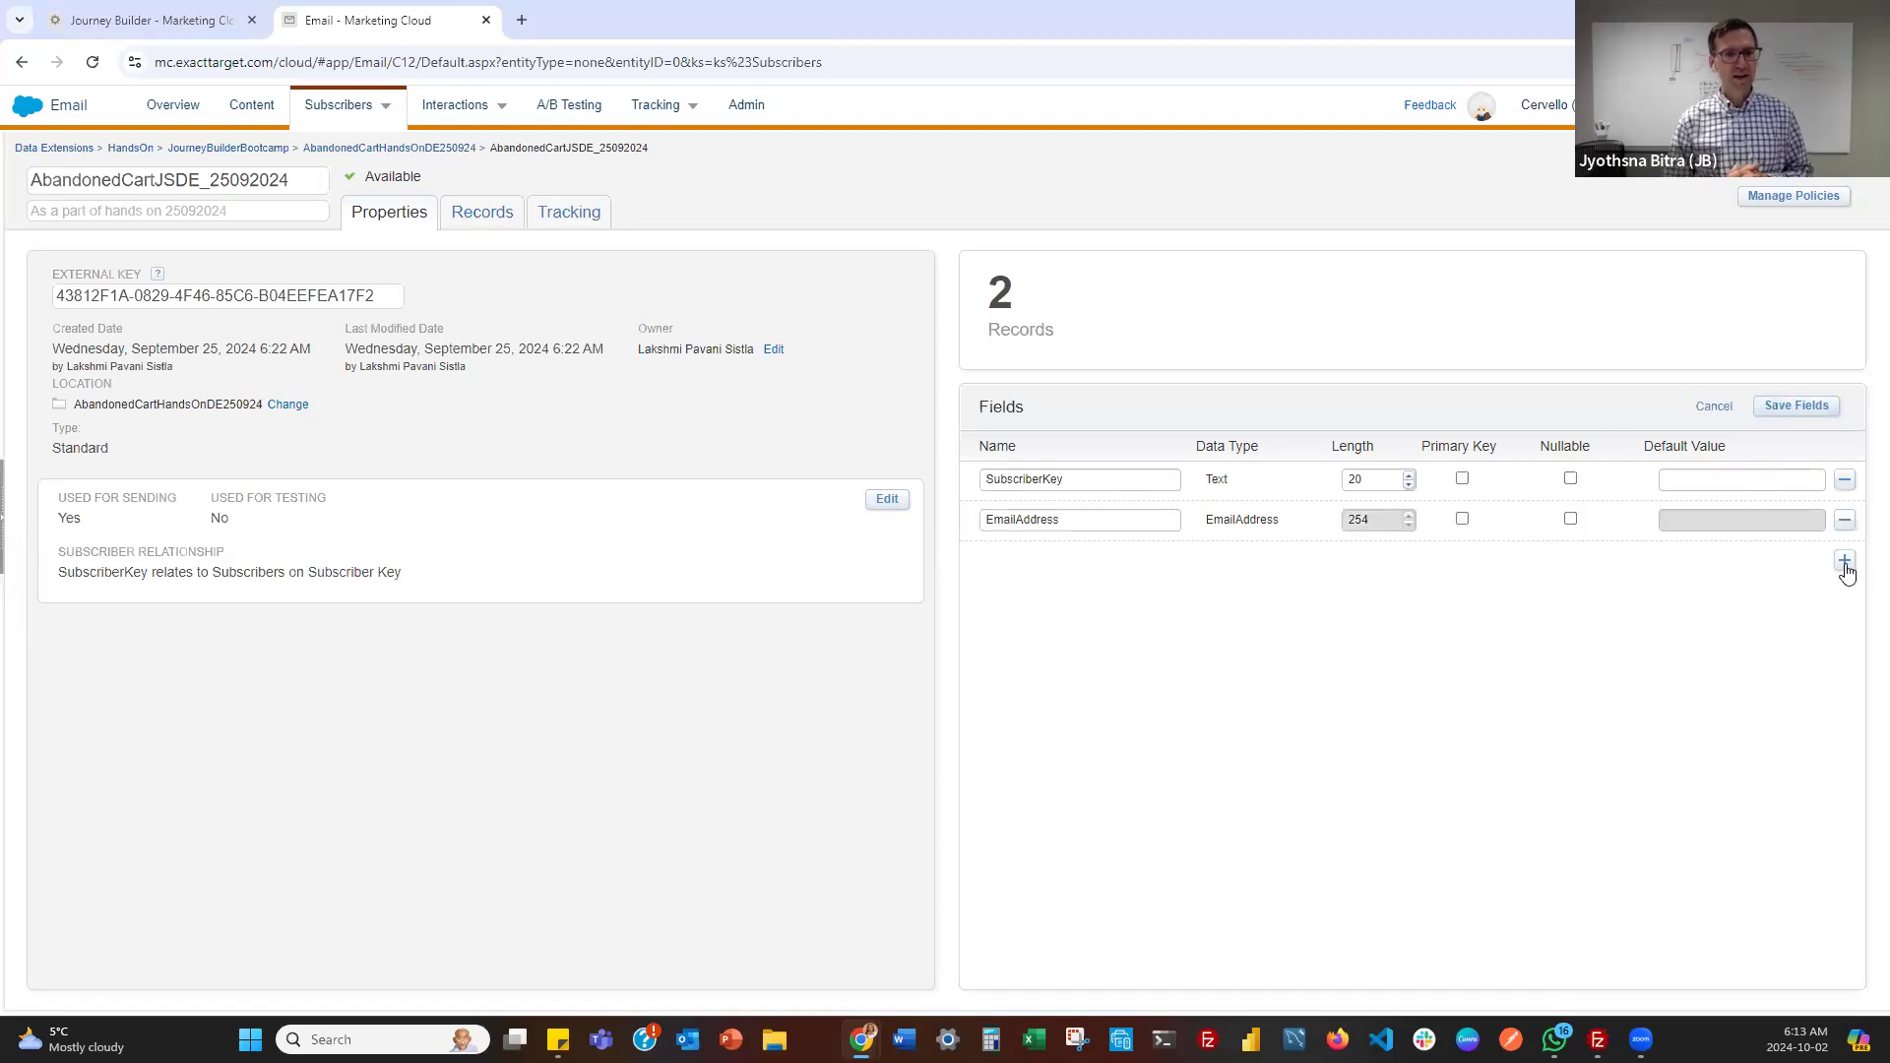
click(1845, 560)
click(1143, 566)
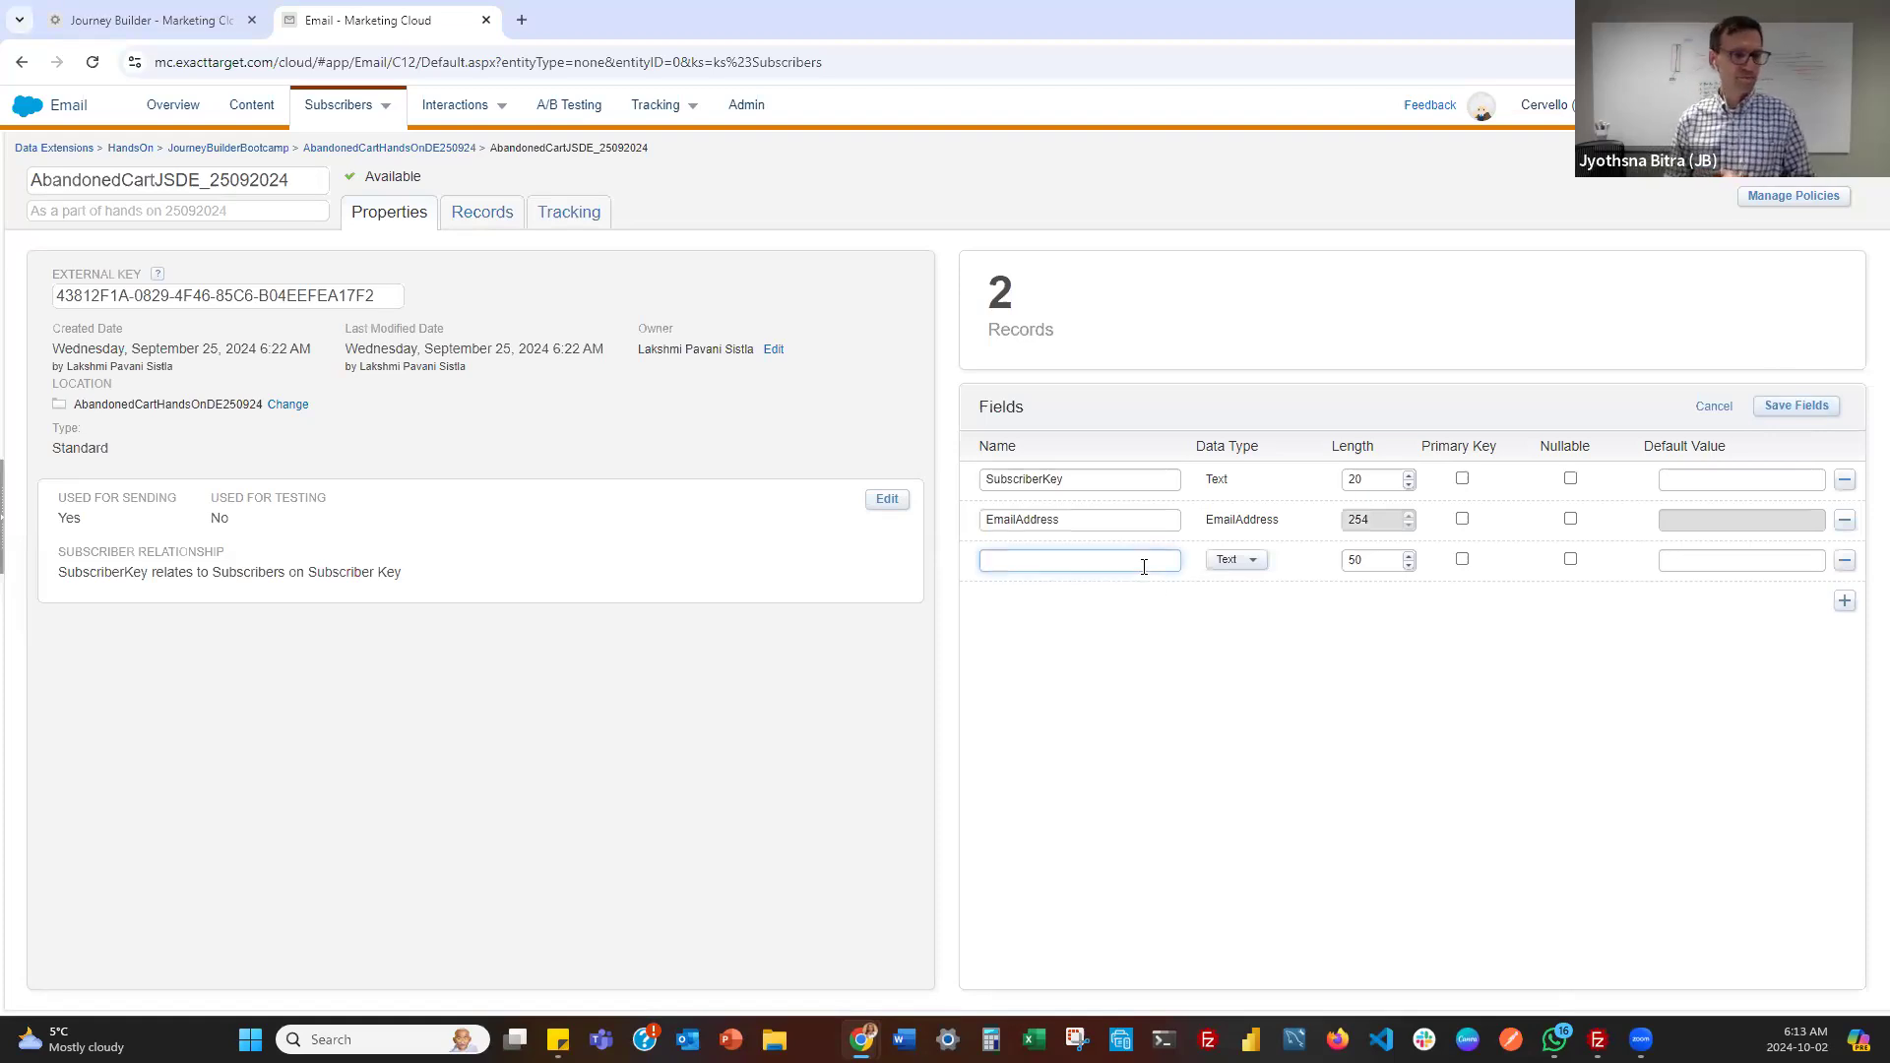
text(First)
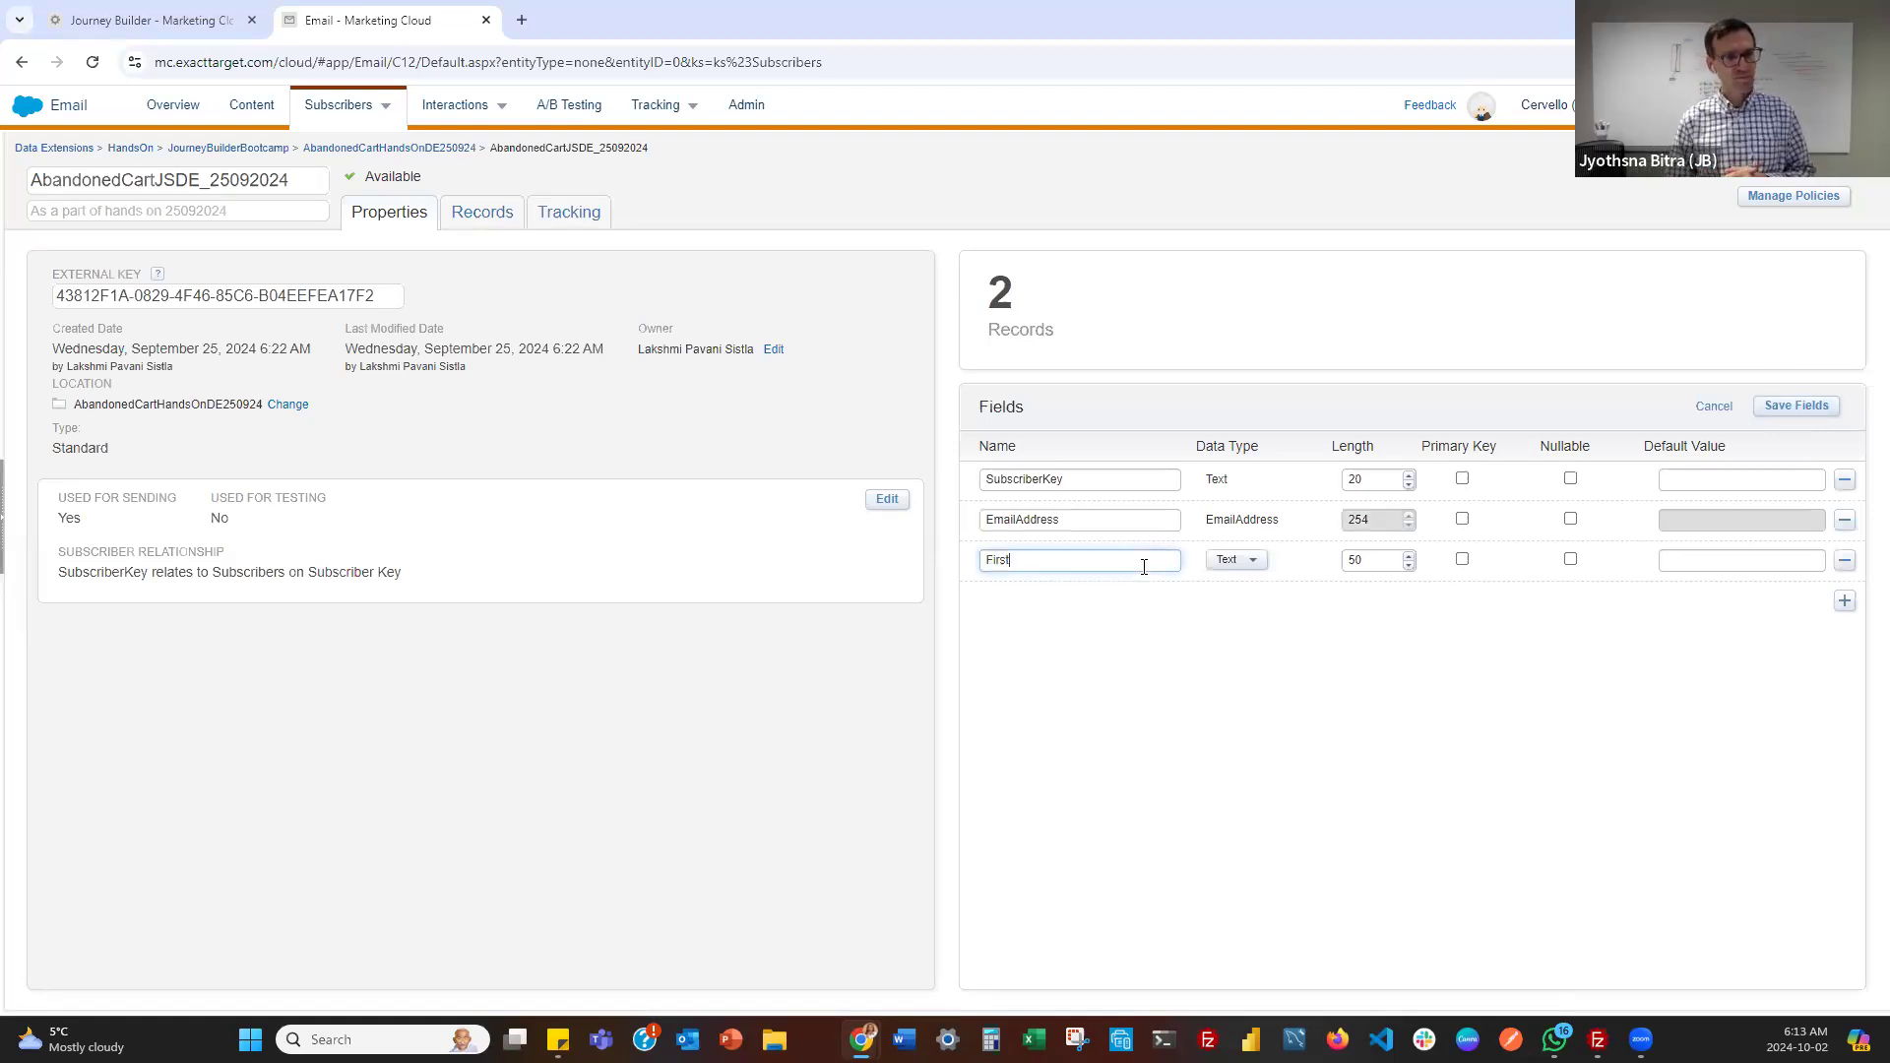
text(Name)
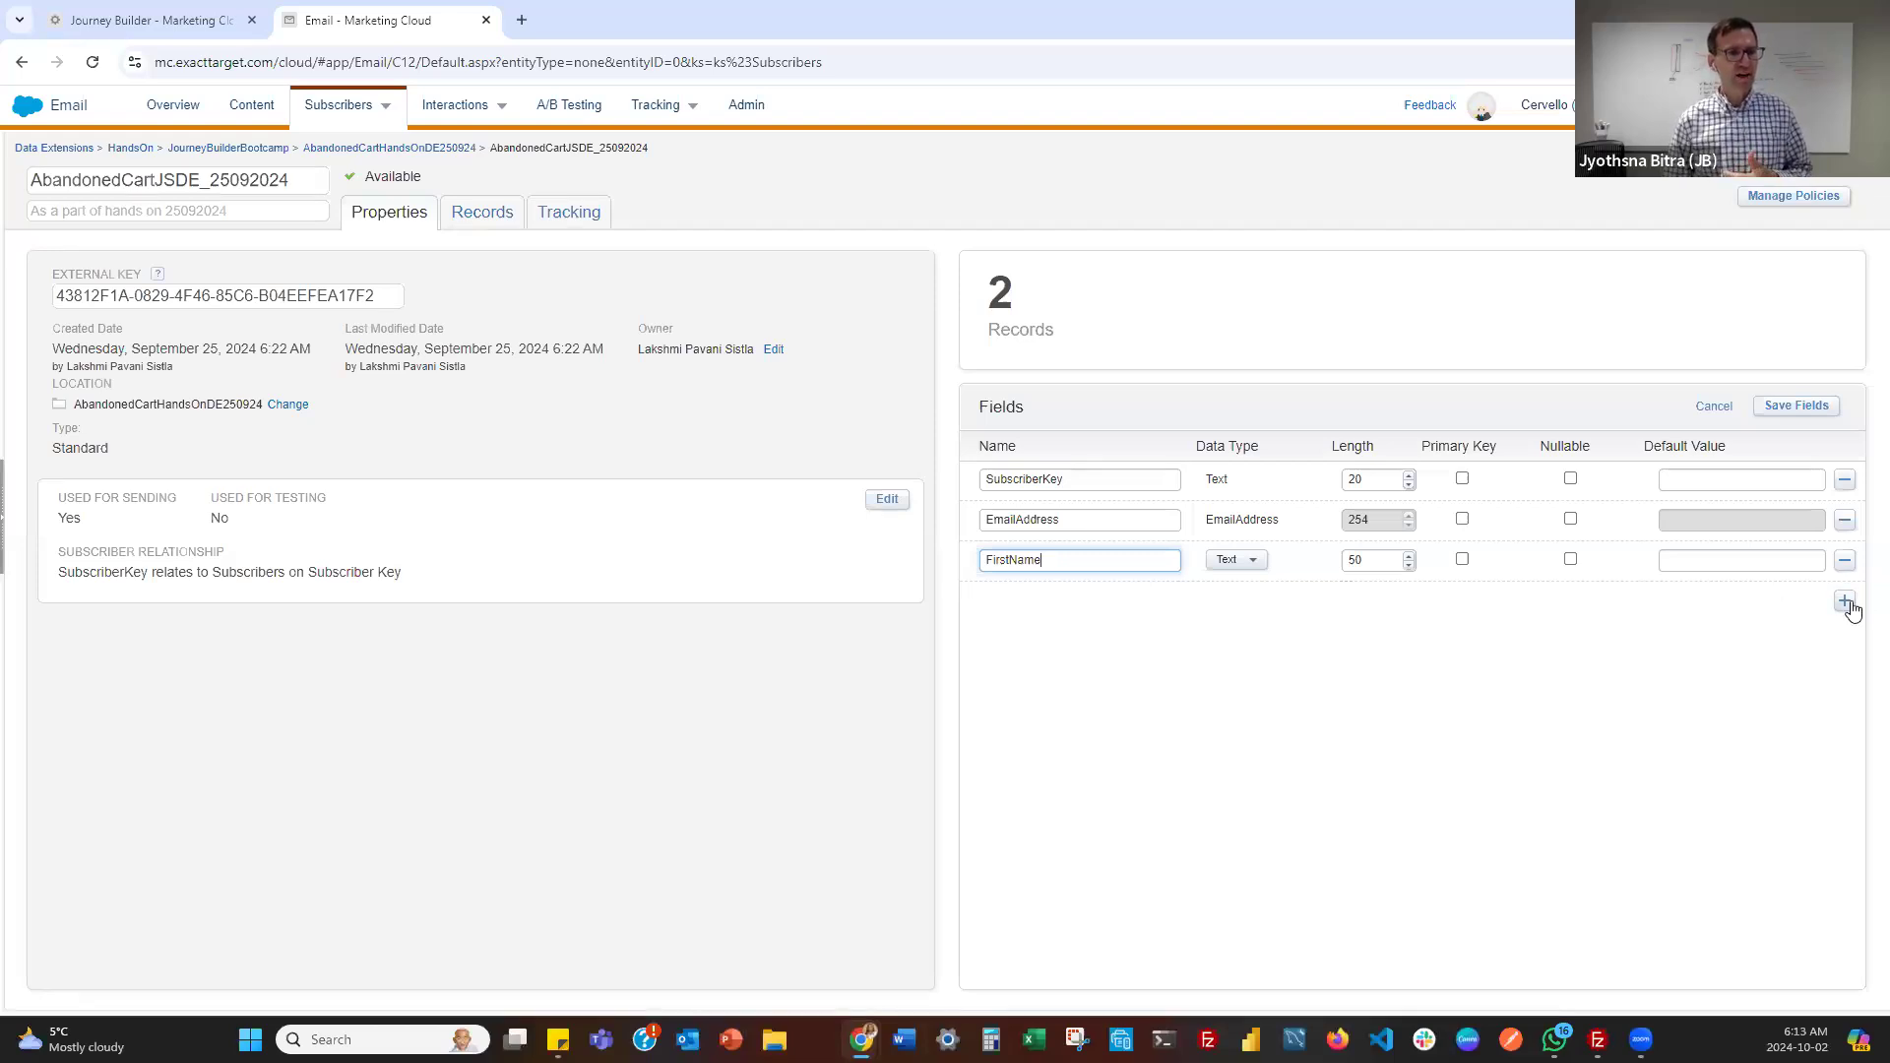
click(1346, 561)
double_click(1346, 561)
text(100)
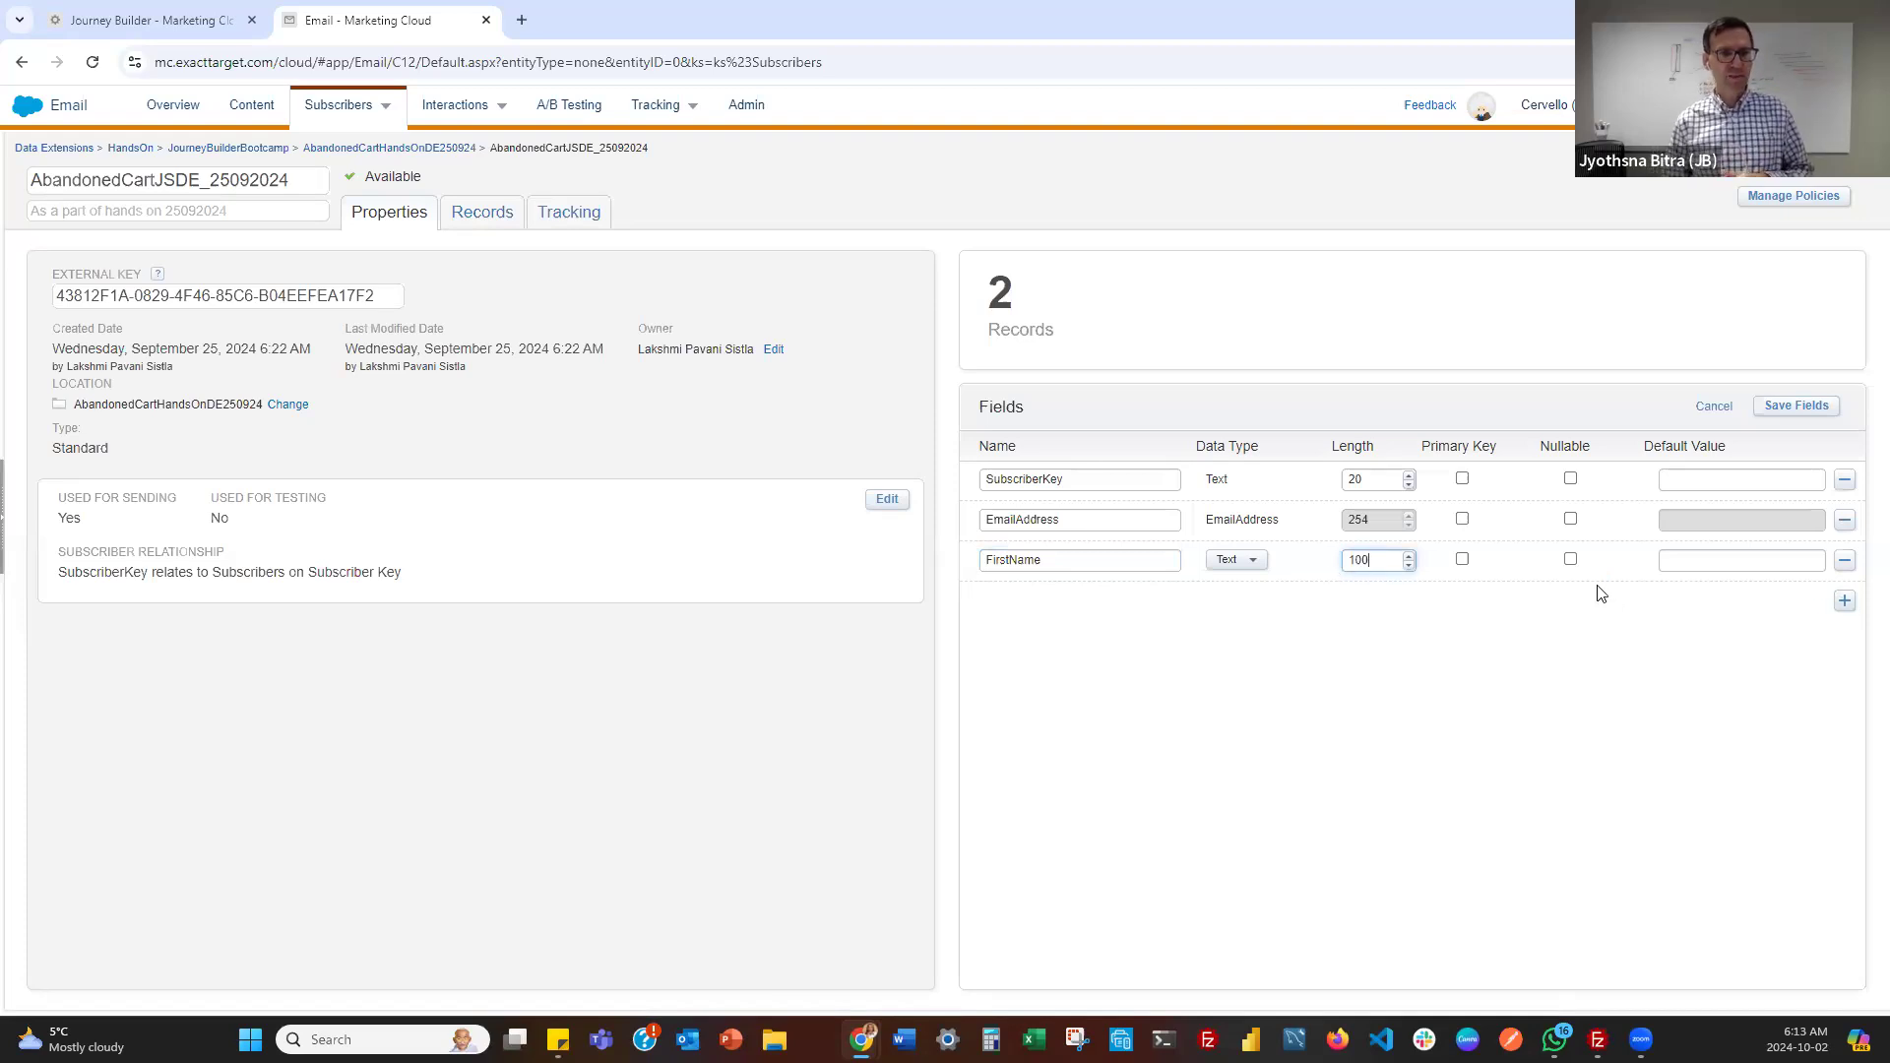
click(1570, 559)
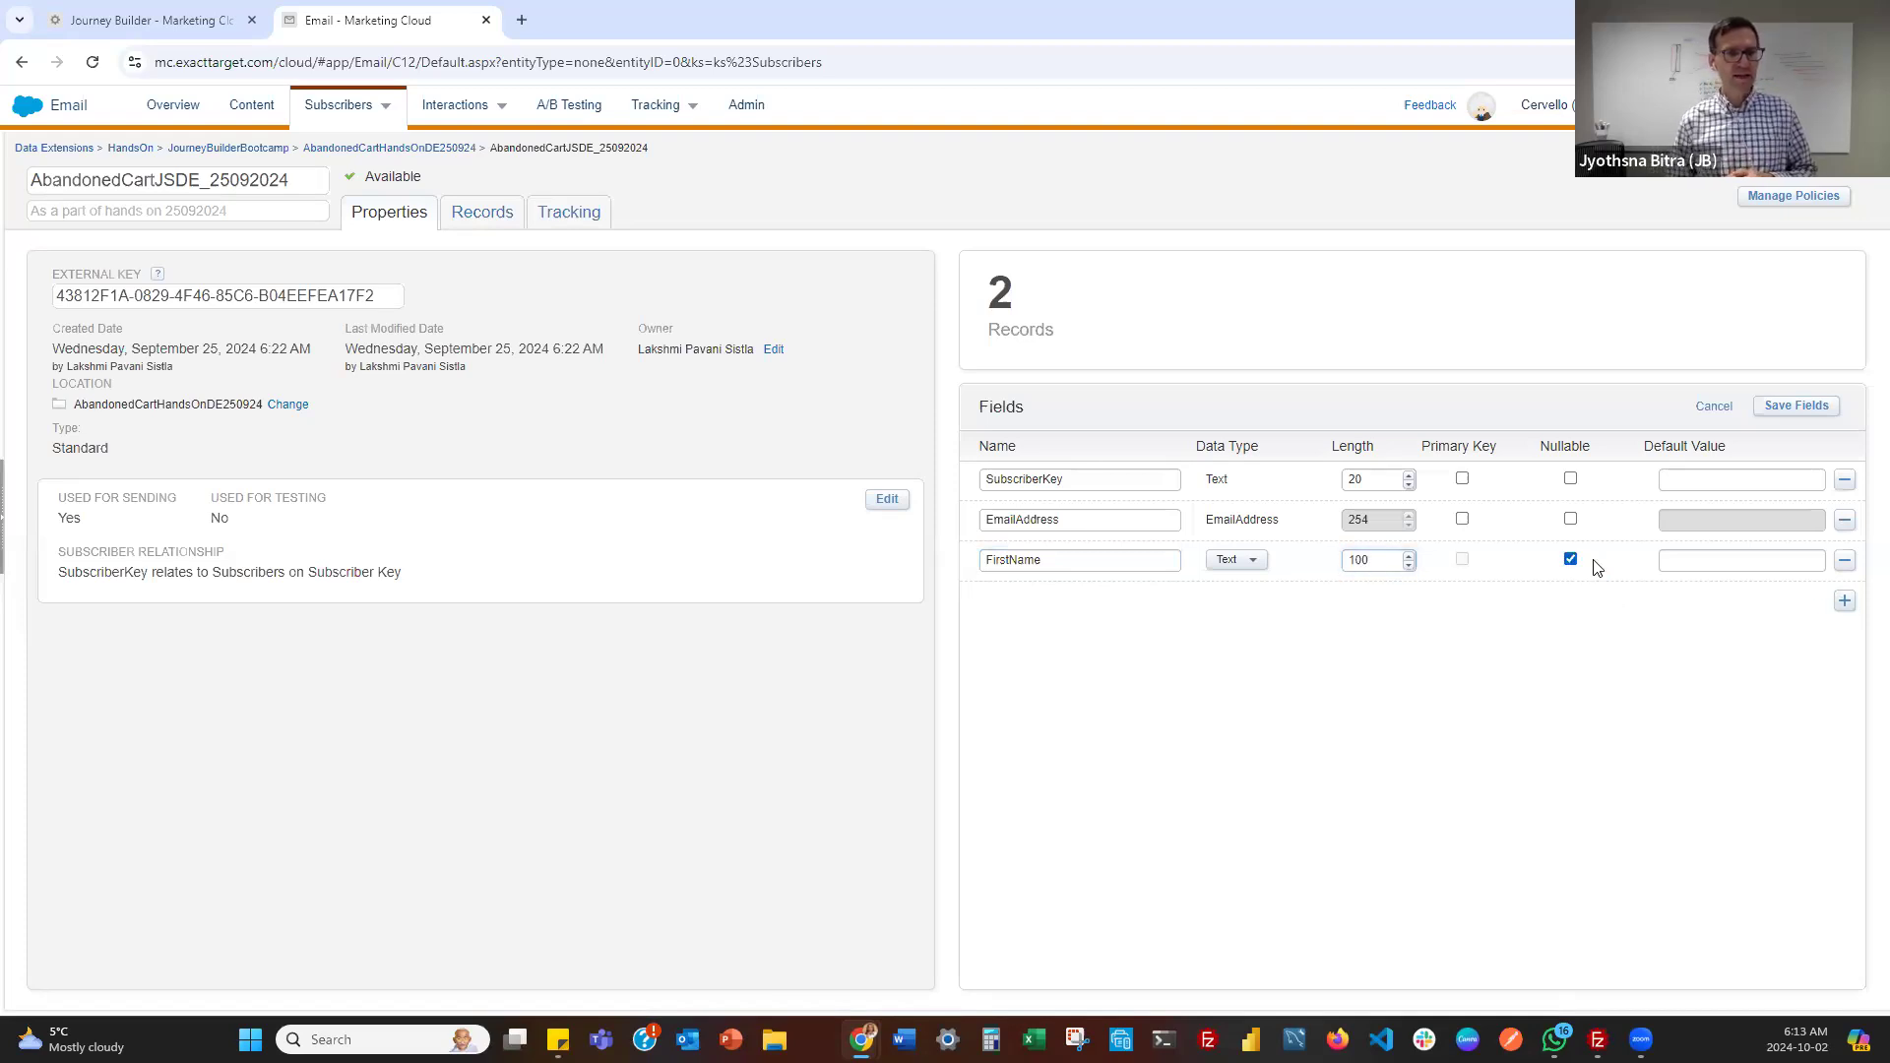
Add another field below FirstName and name it Customer
click(1846, 601)
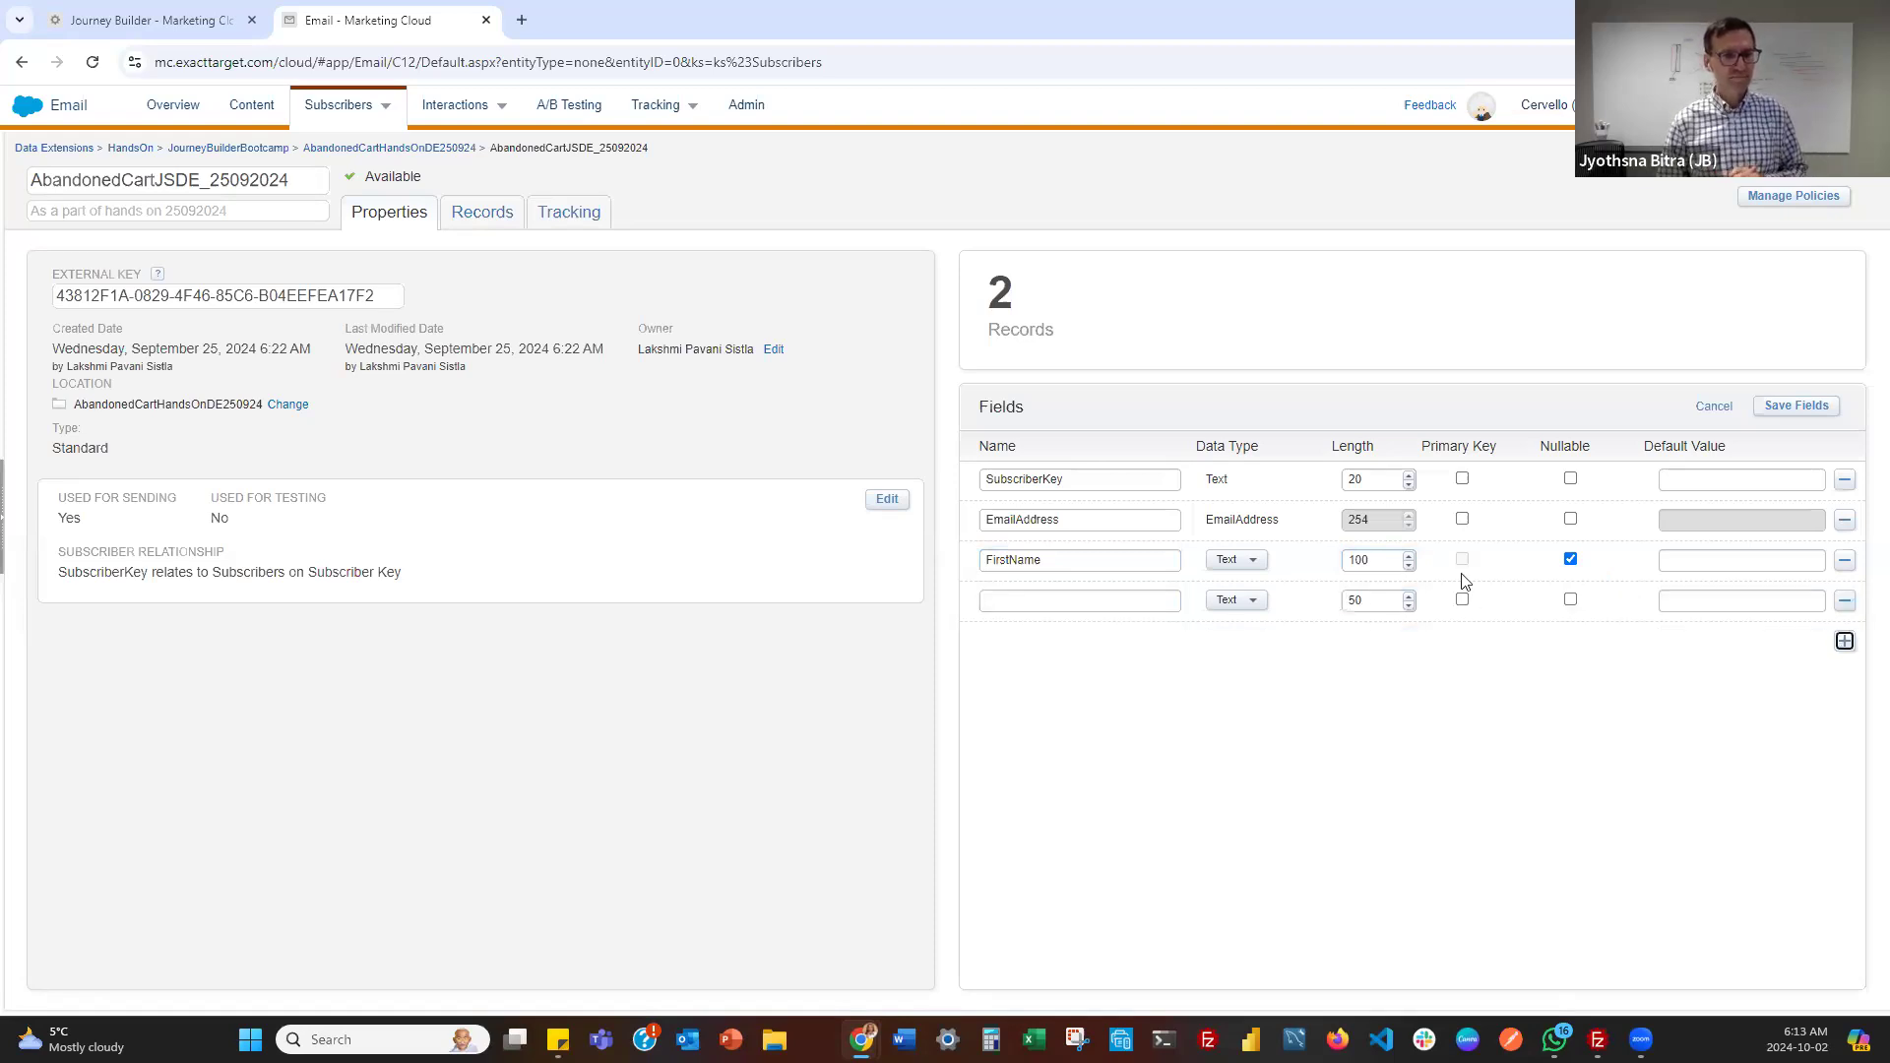
click(1165, 602)
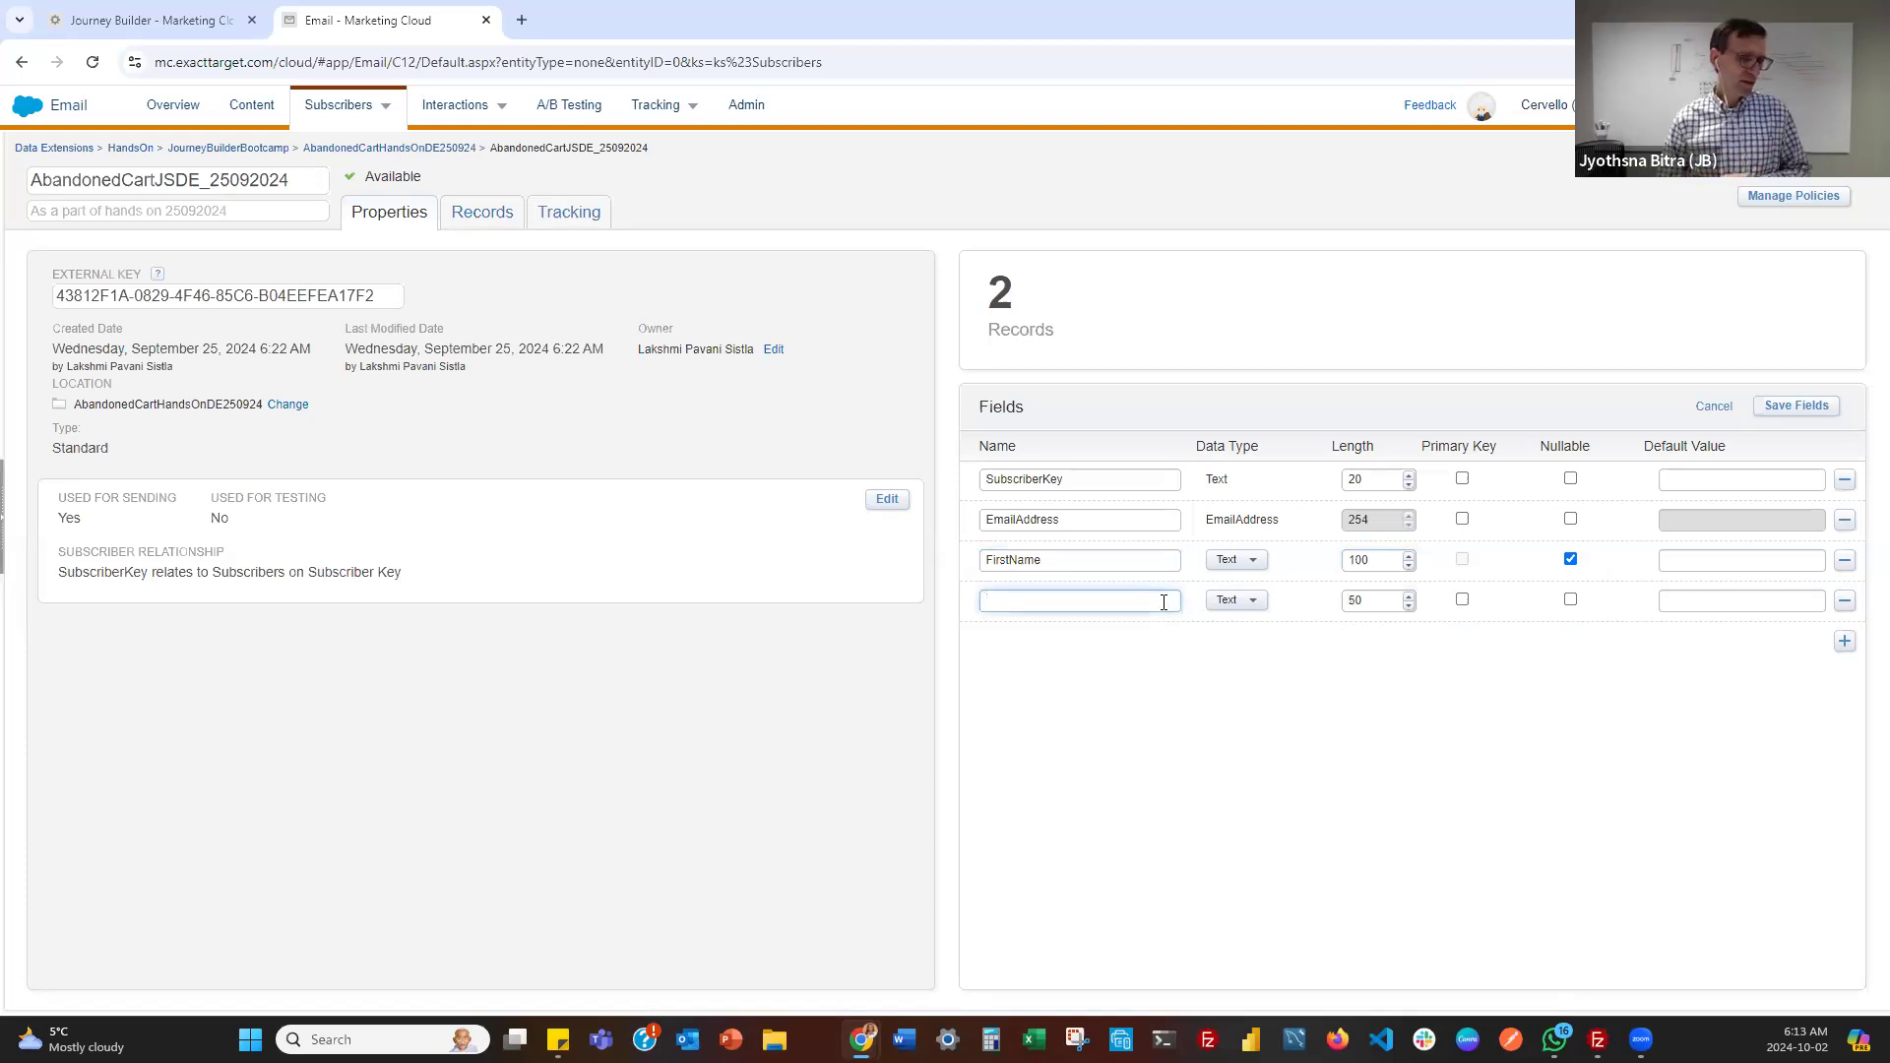
text(Order)
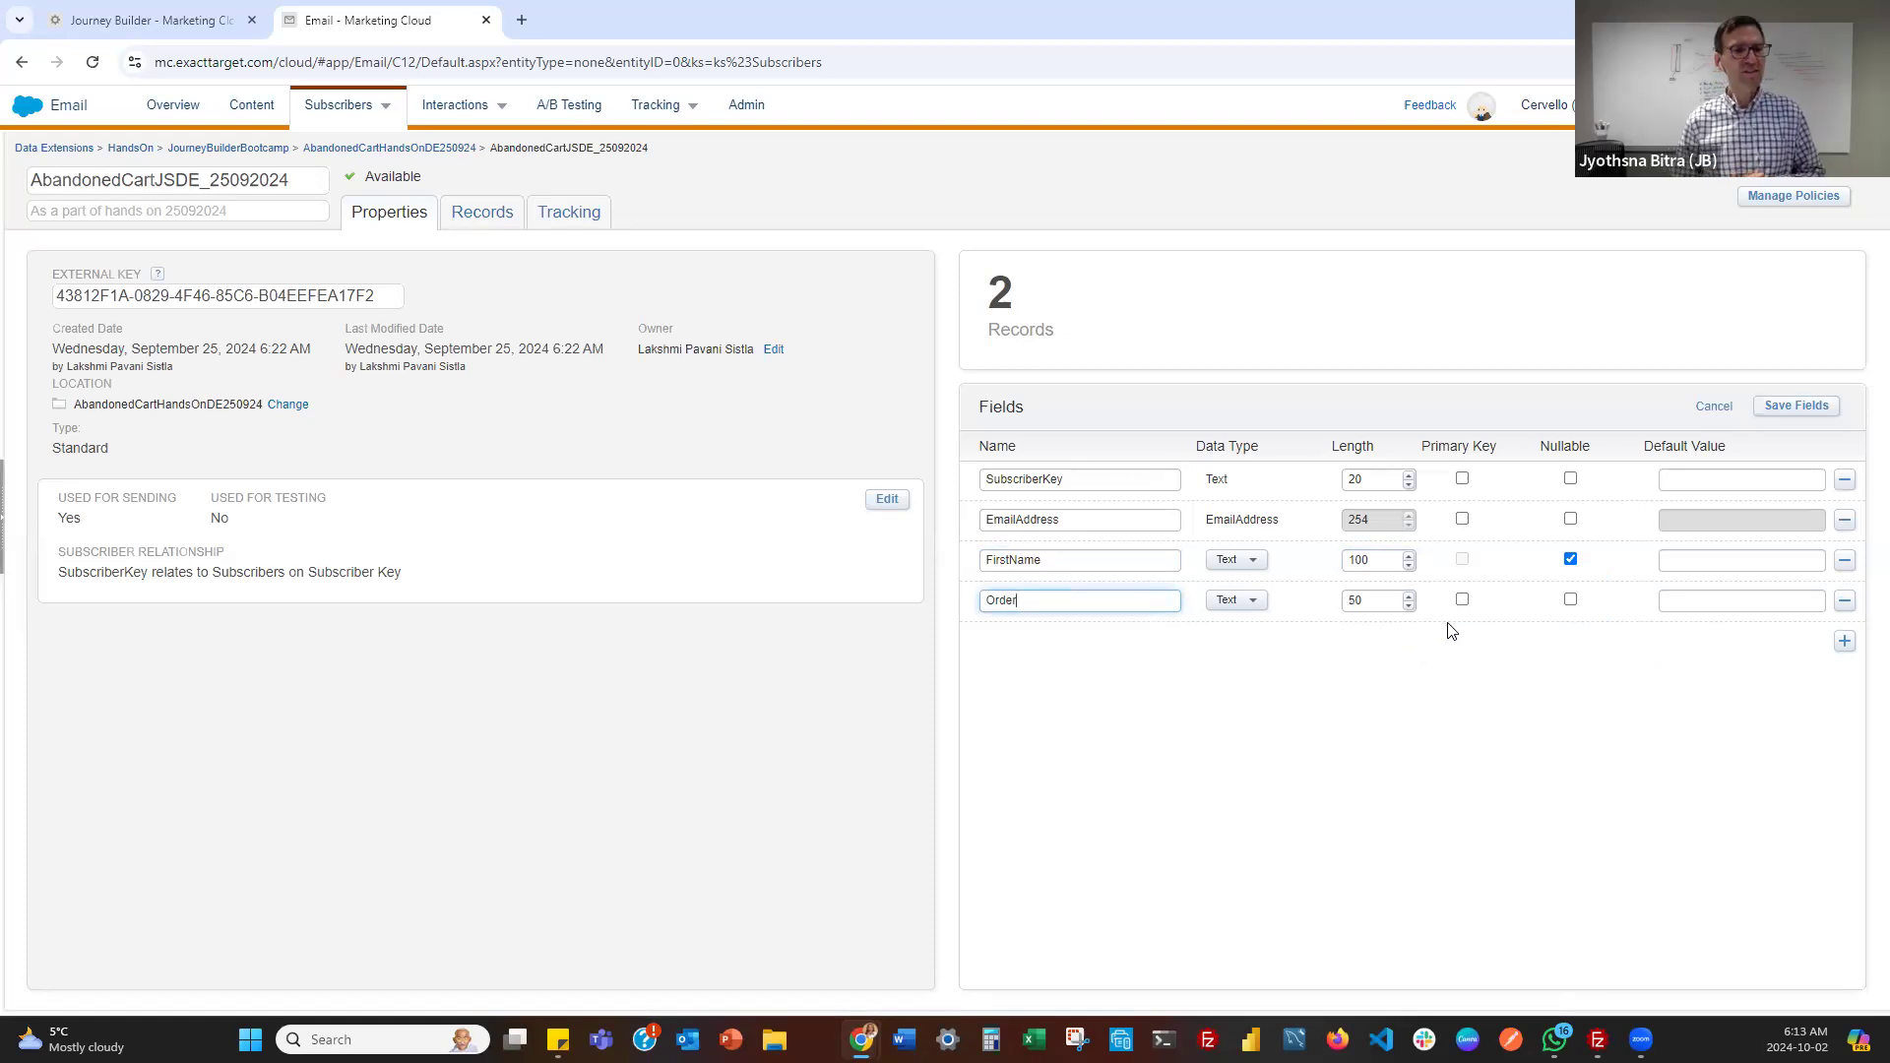
drag(1055, 602, 977, 599)
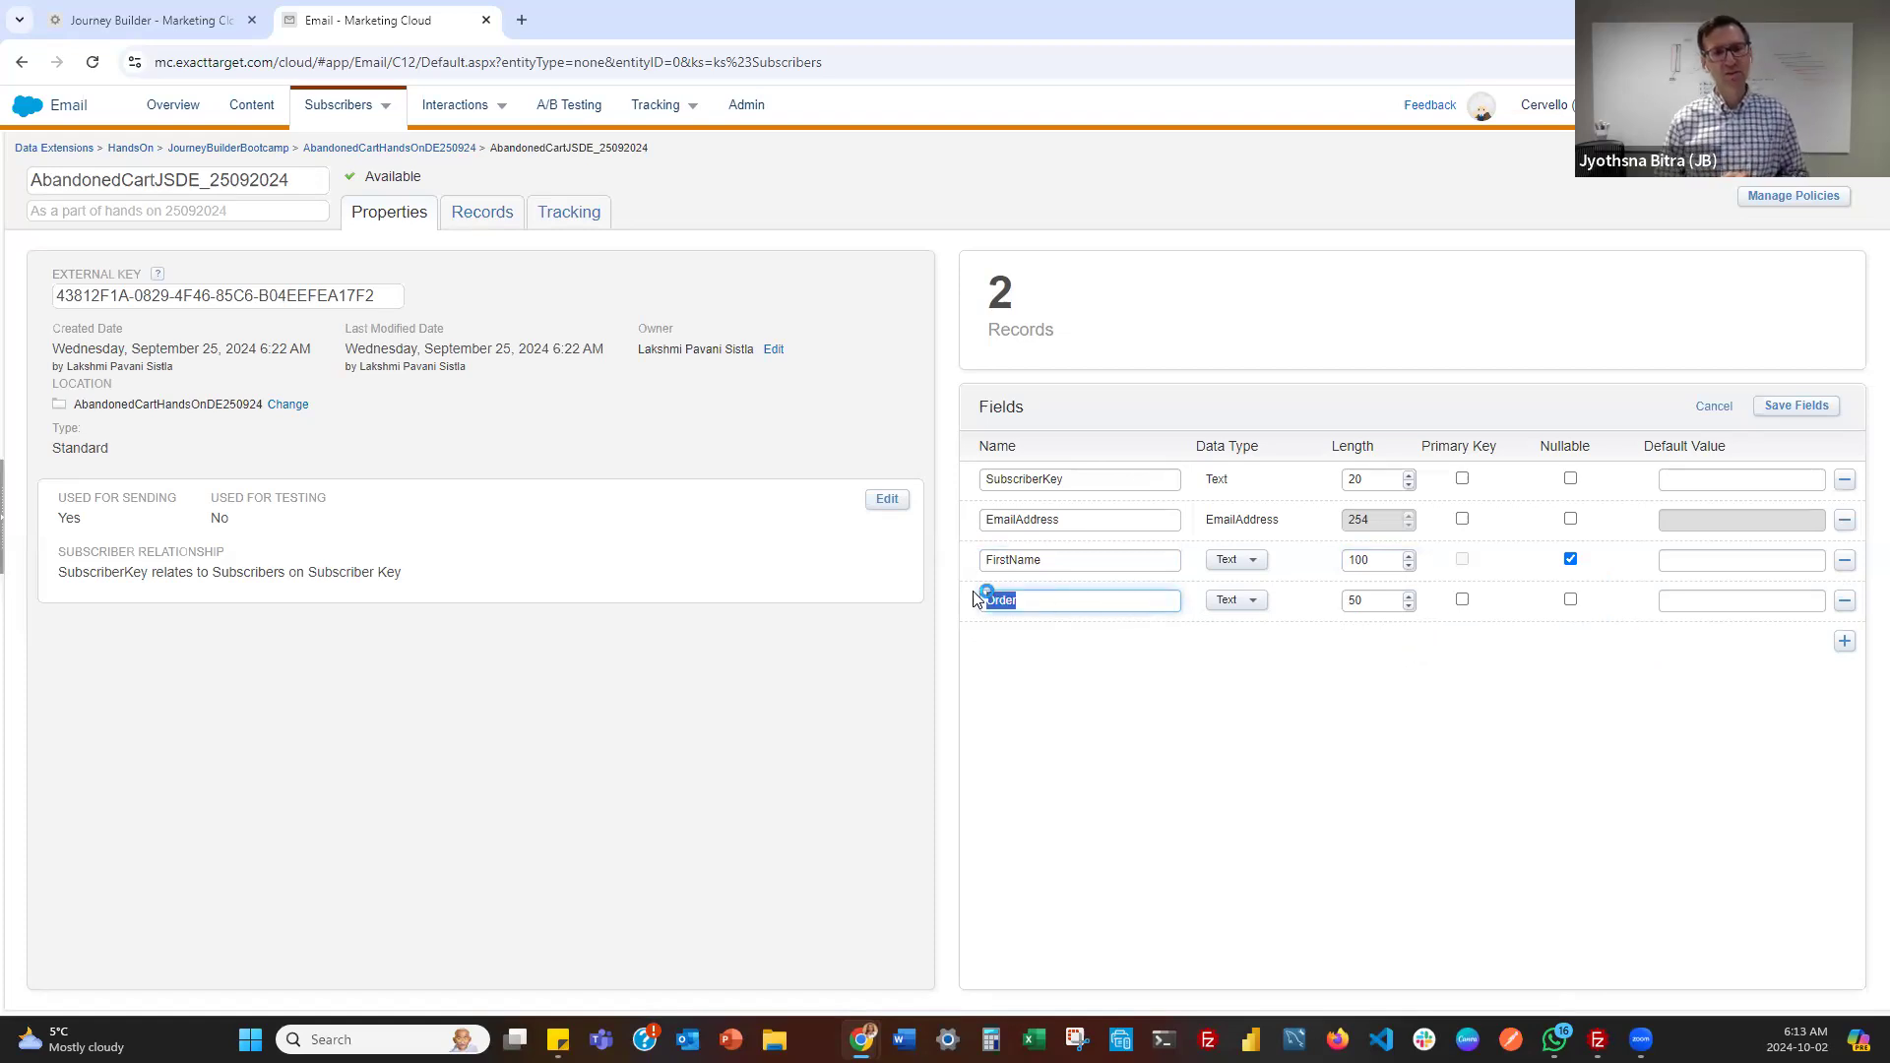
text(Customer)
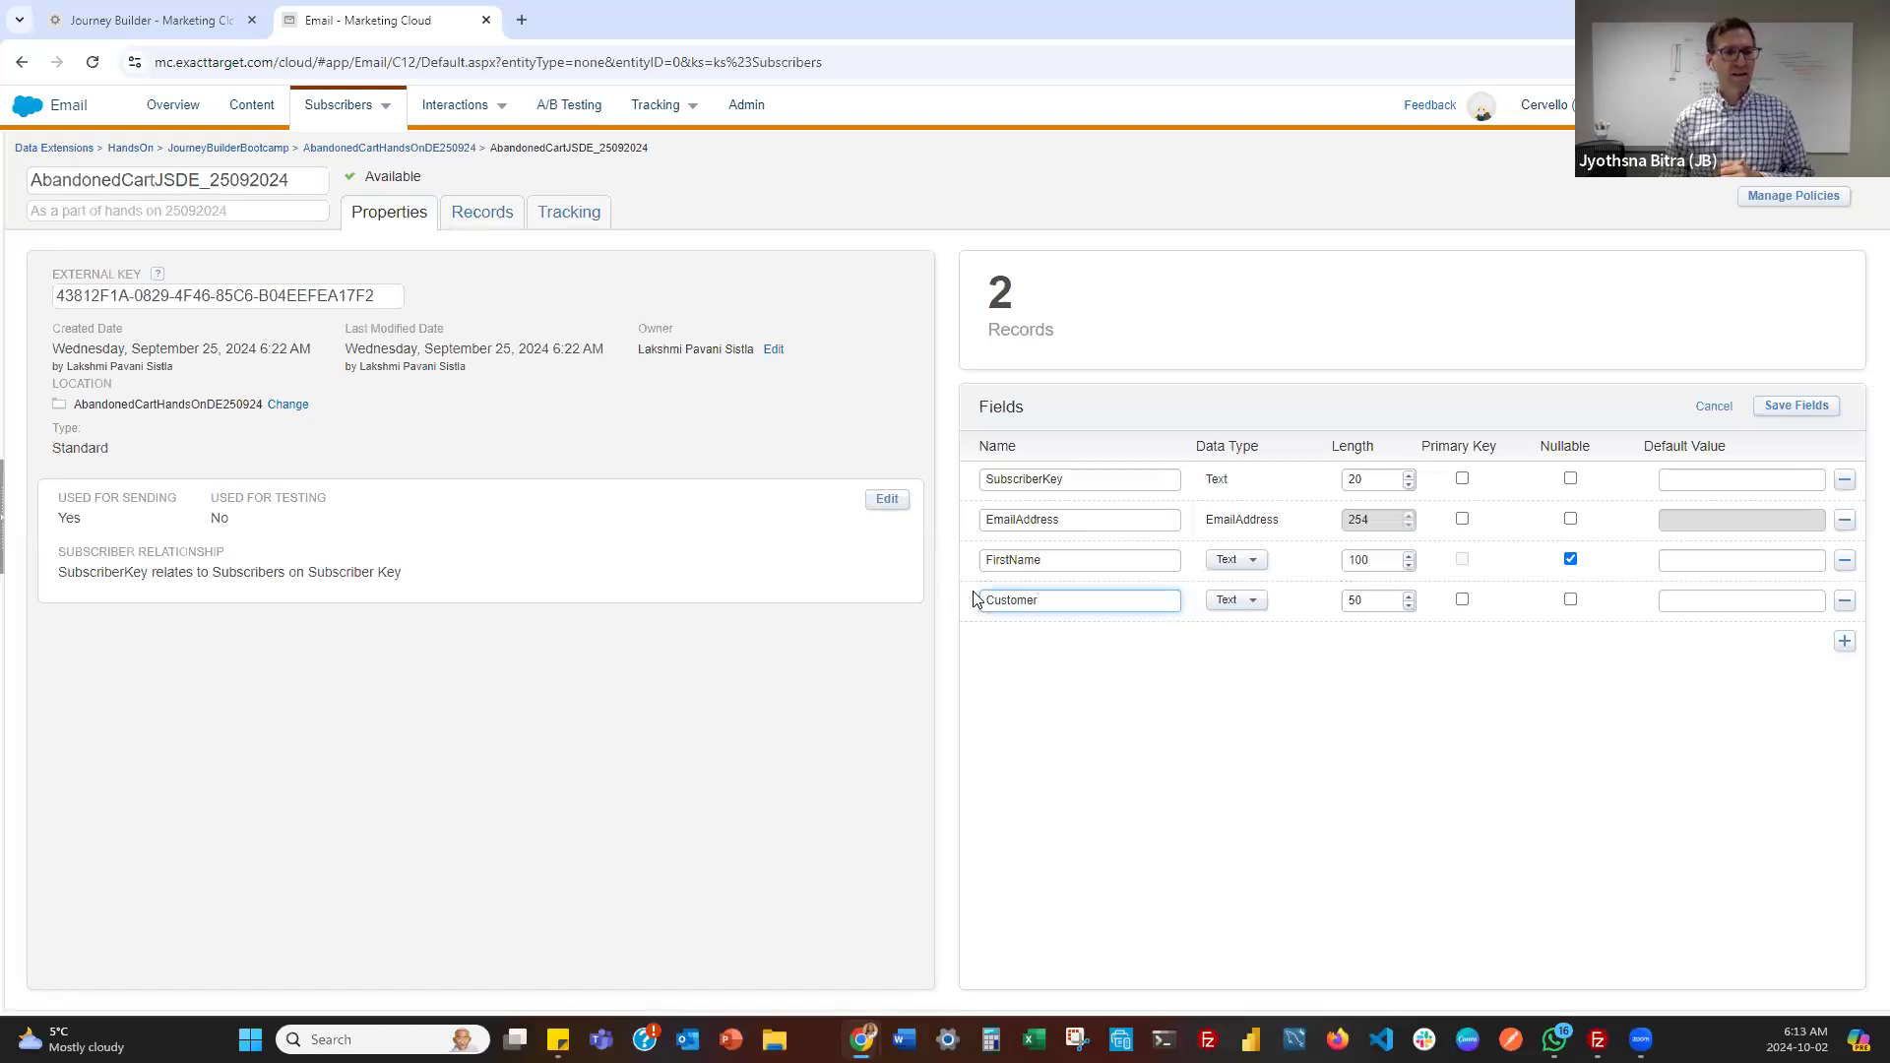
Make the Customer field a nullable Boolean with a default value of false
click(1231, 610)
click(1242, 685)
click(1256, 602)
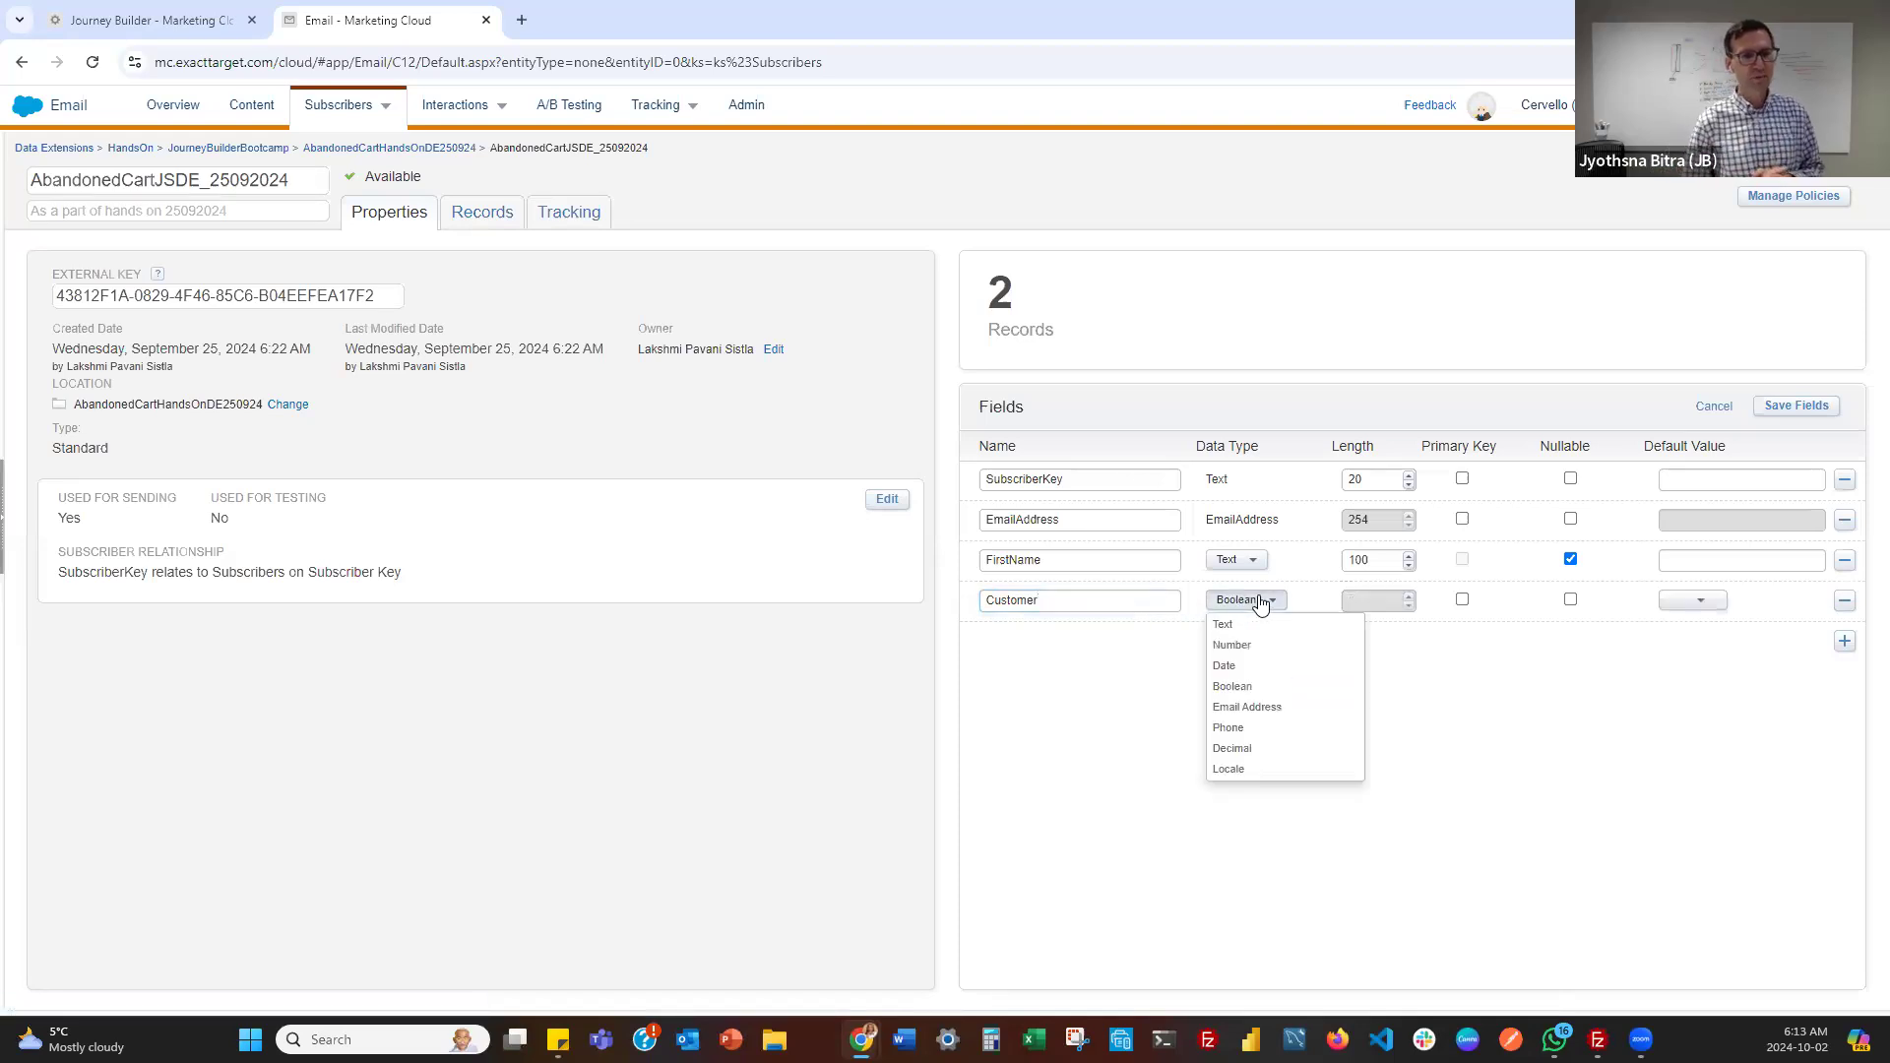
click(1729, 652)
click(1710, 599)
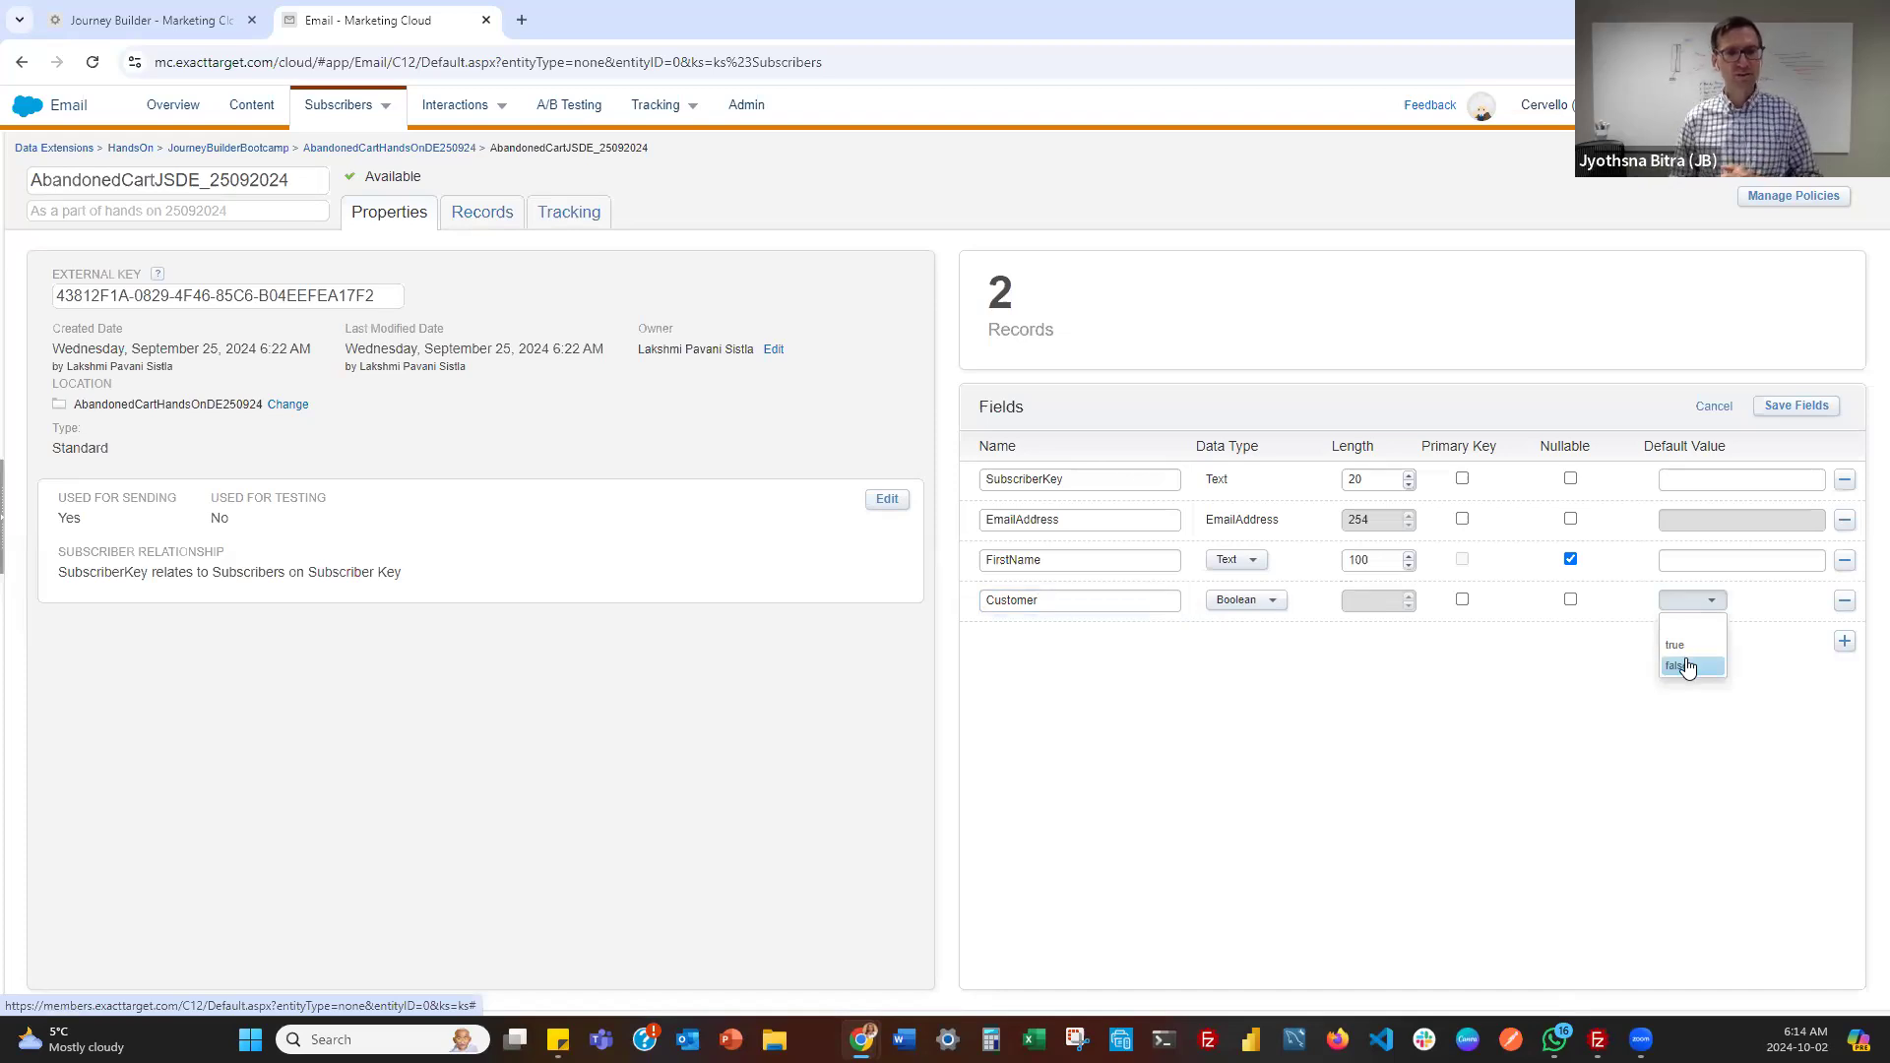
click(1685, 665)
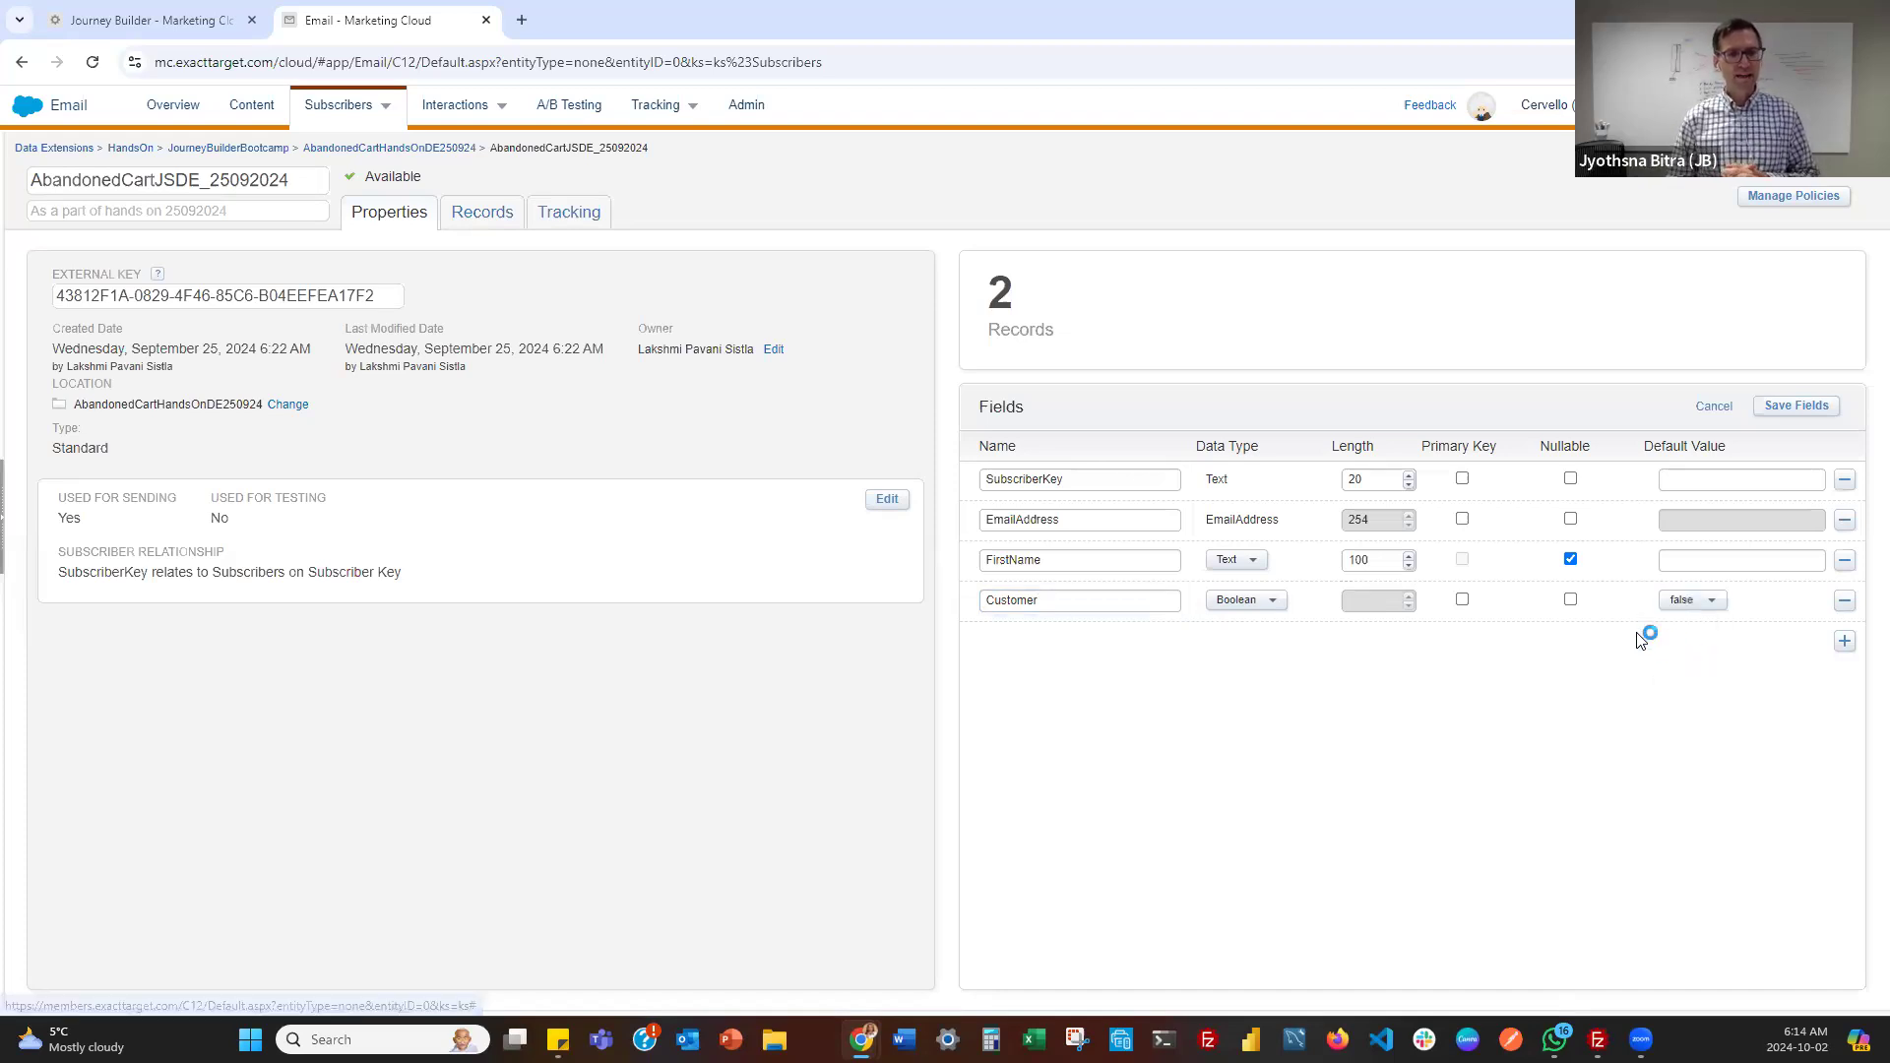
click(1571, 604)
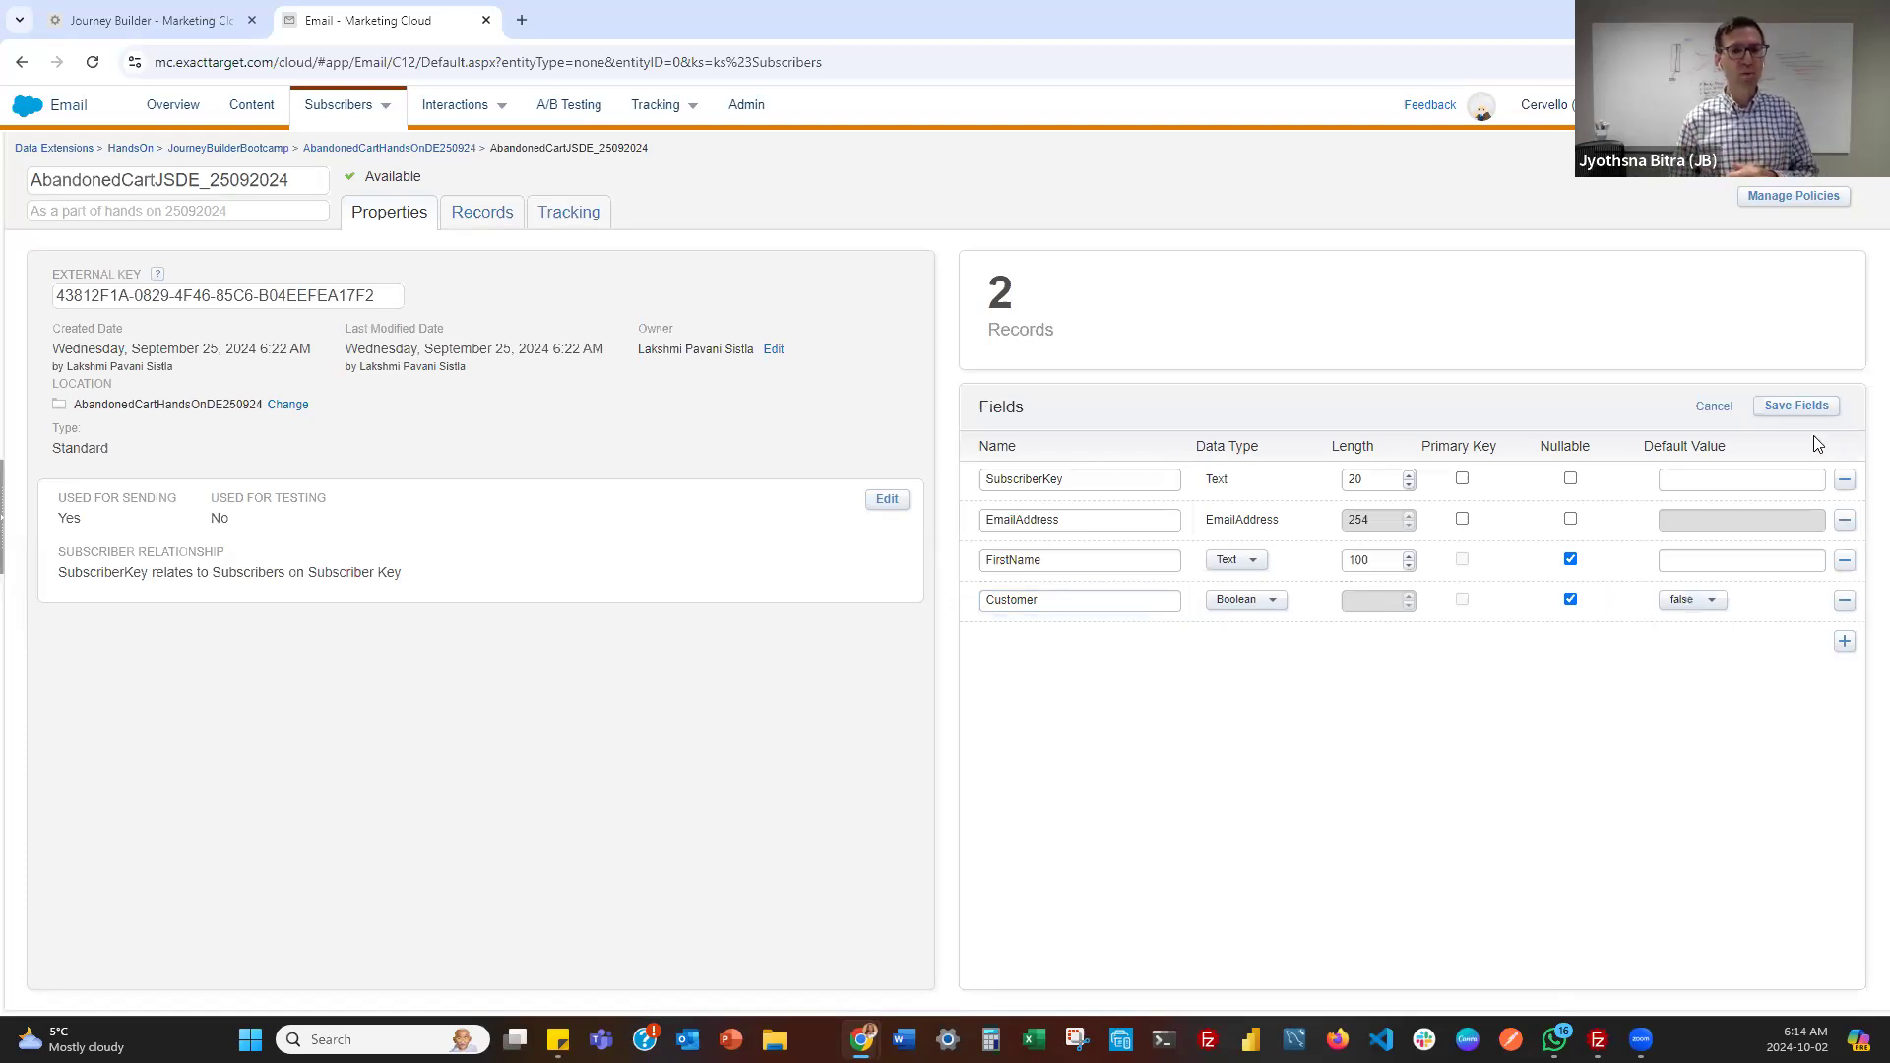
Add another field below Customer and name it Created_Date
click(1845, 643)
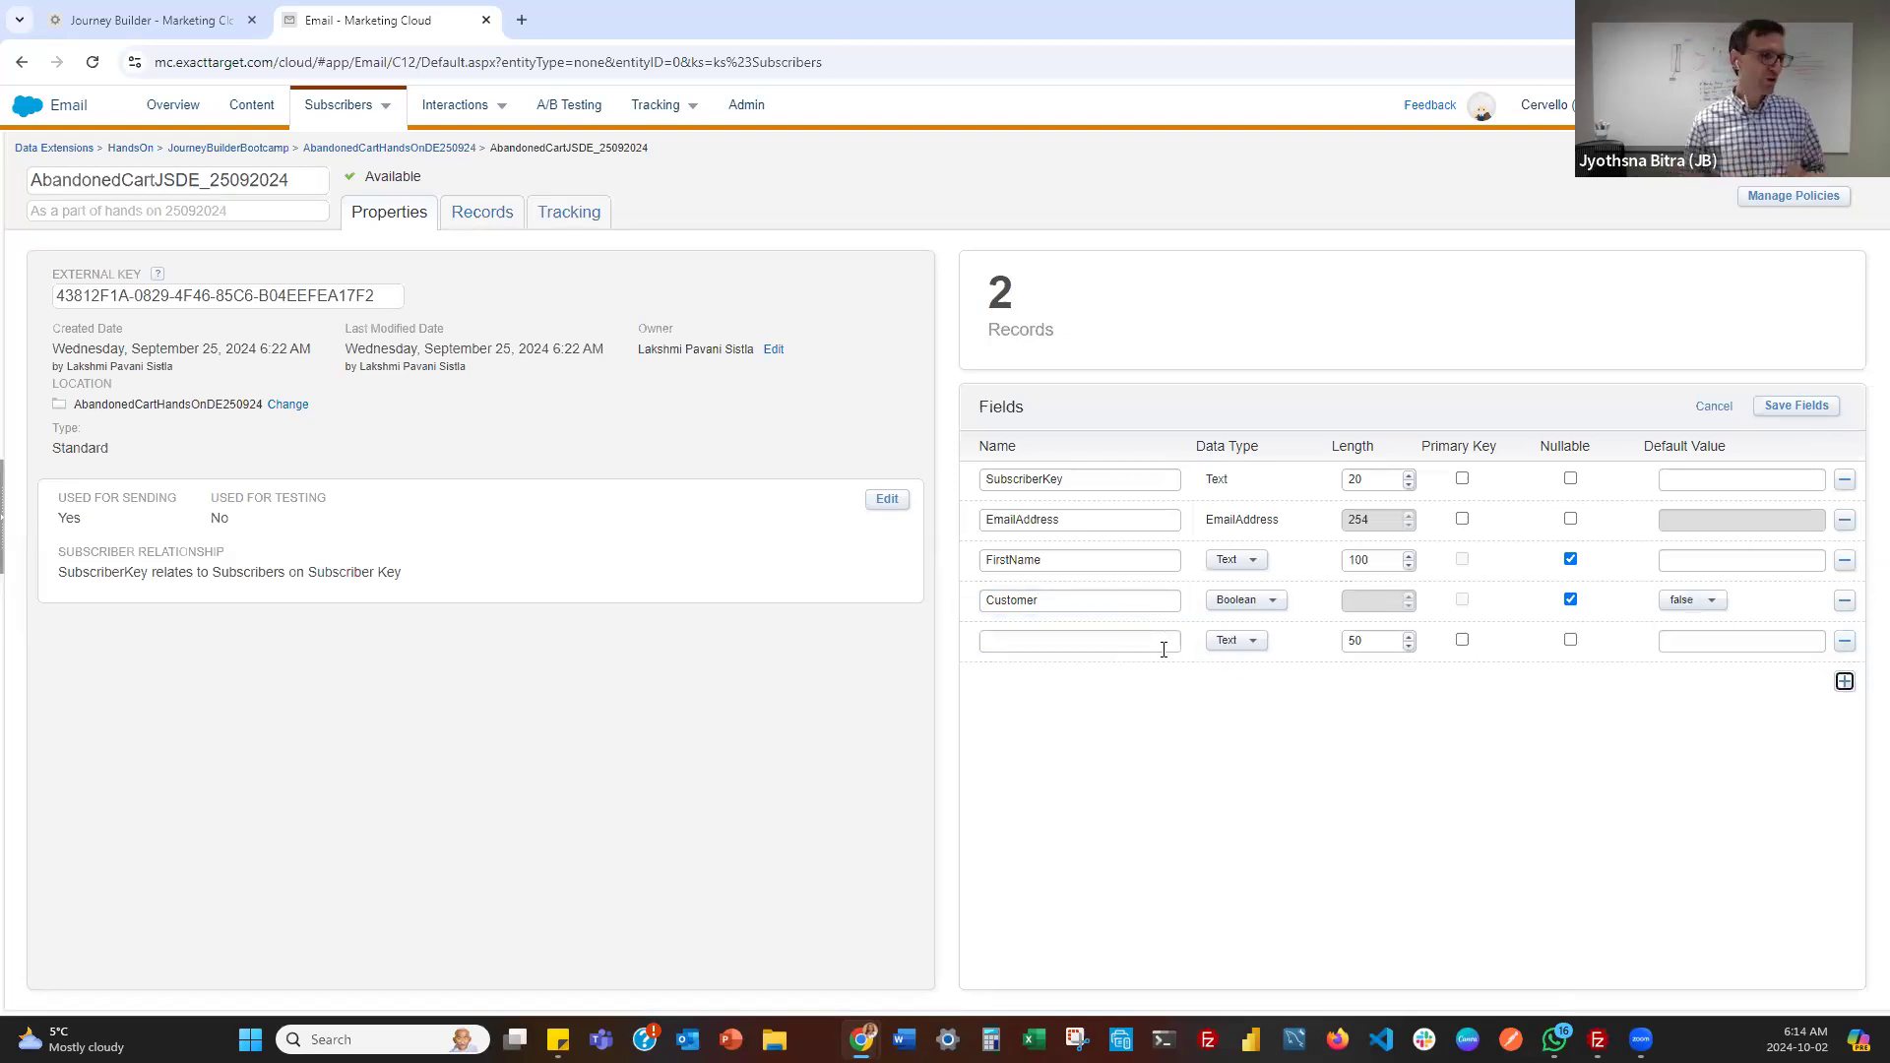
click(1163, 648)
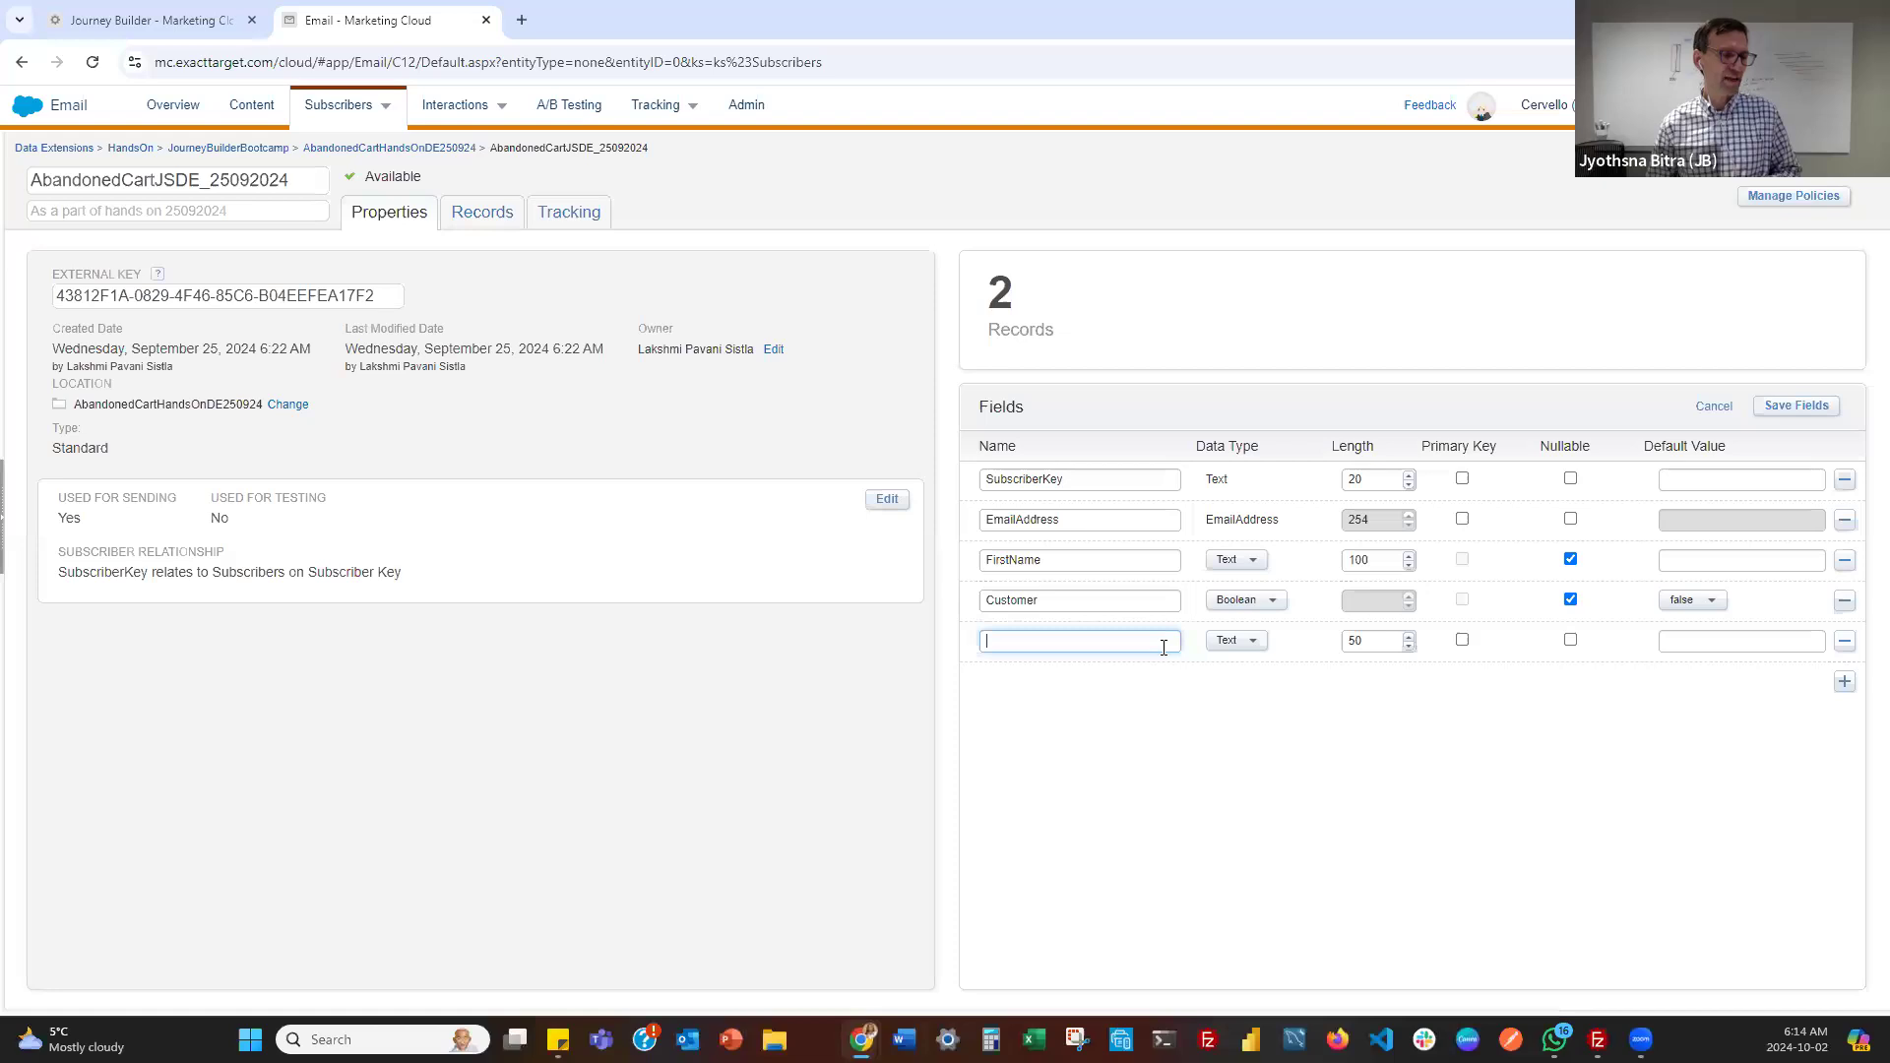
text(Create )
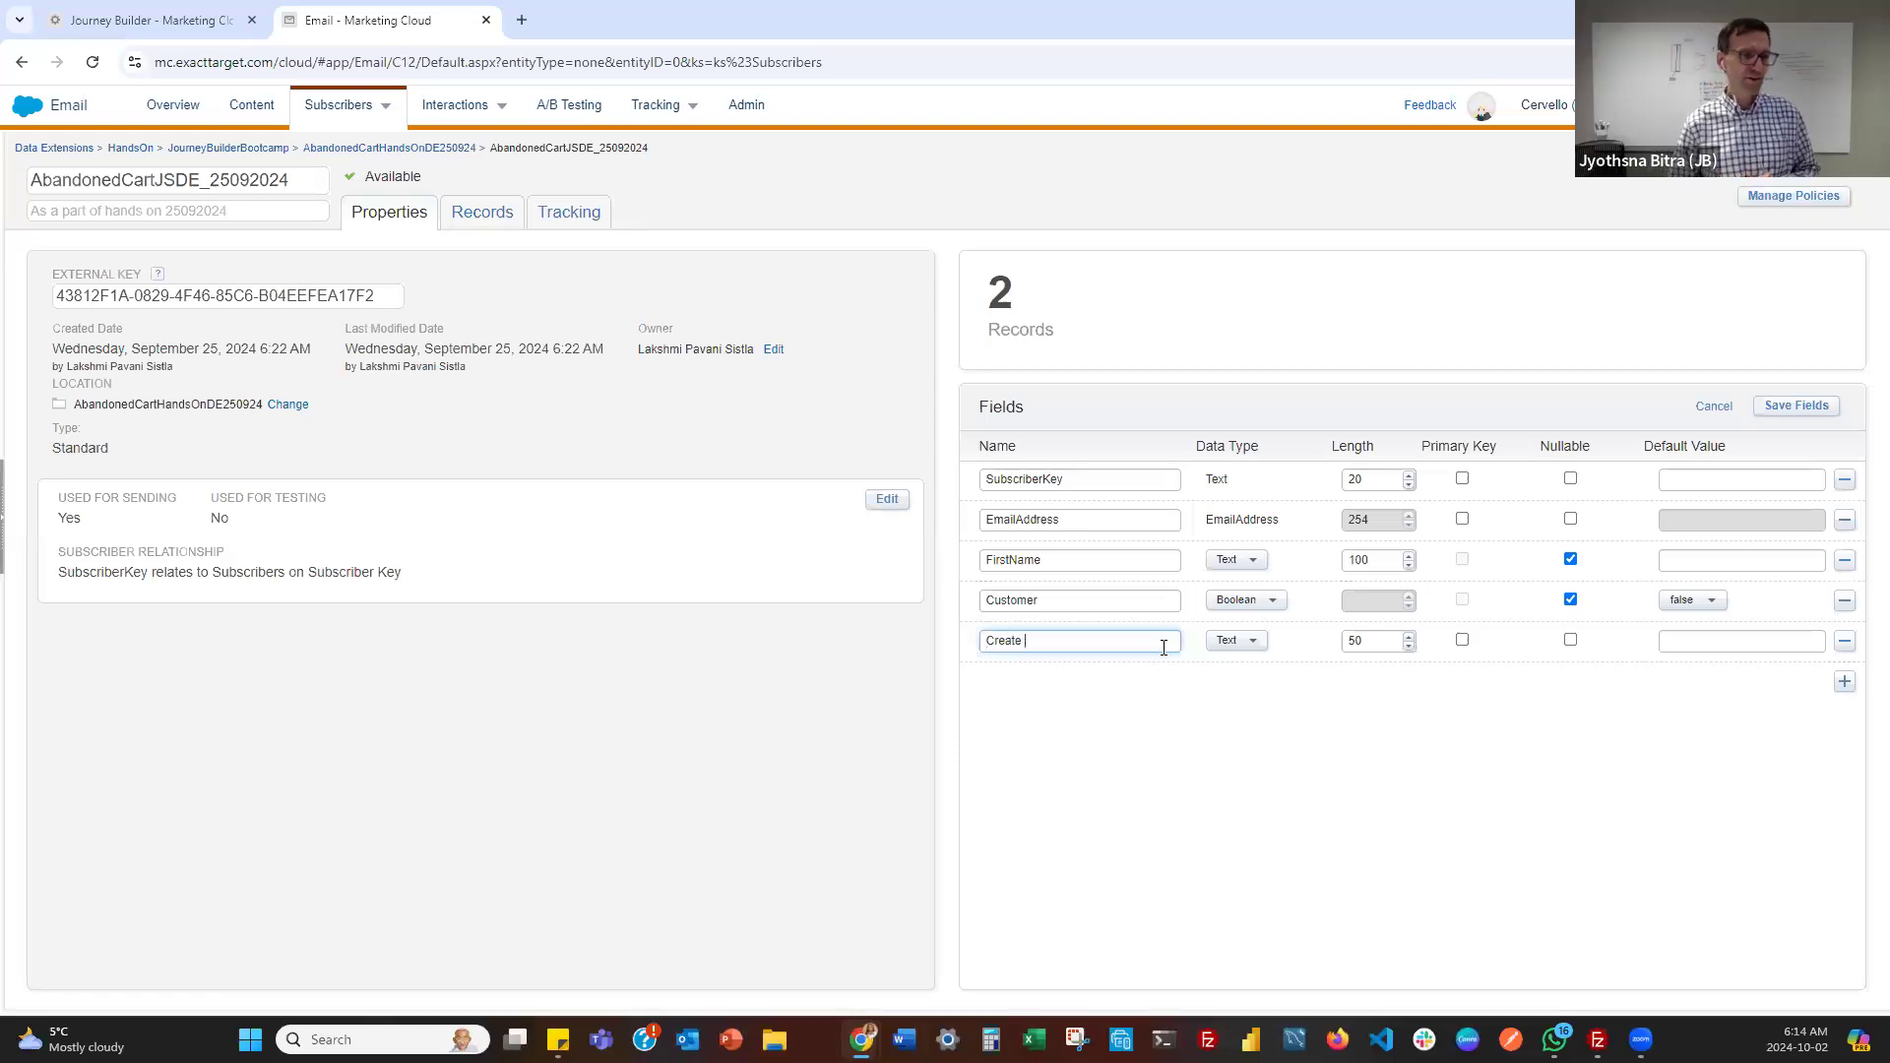
text(Date)
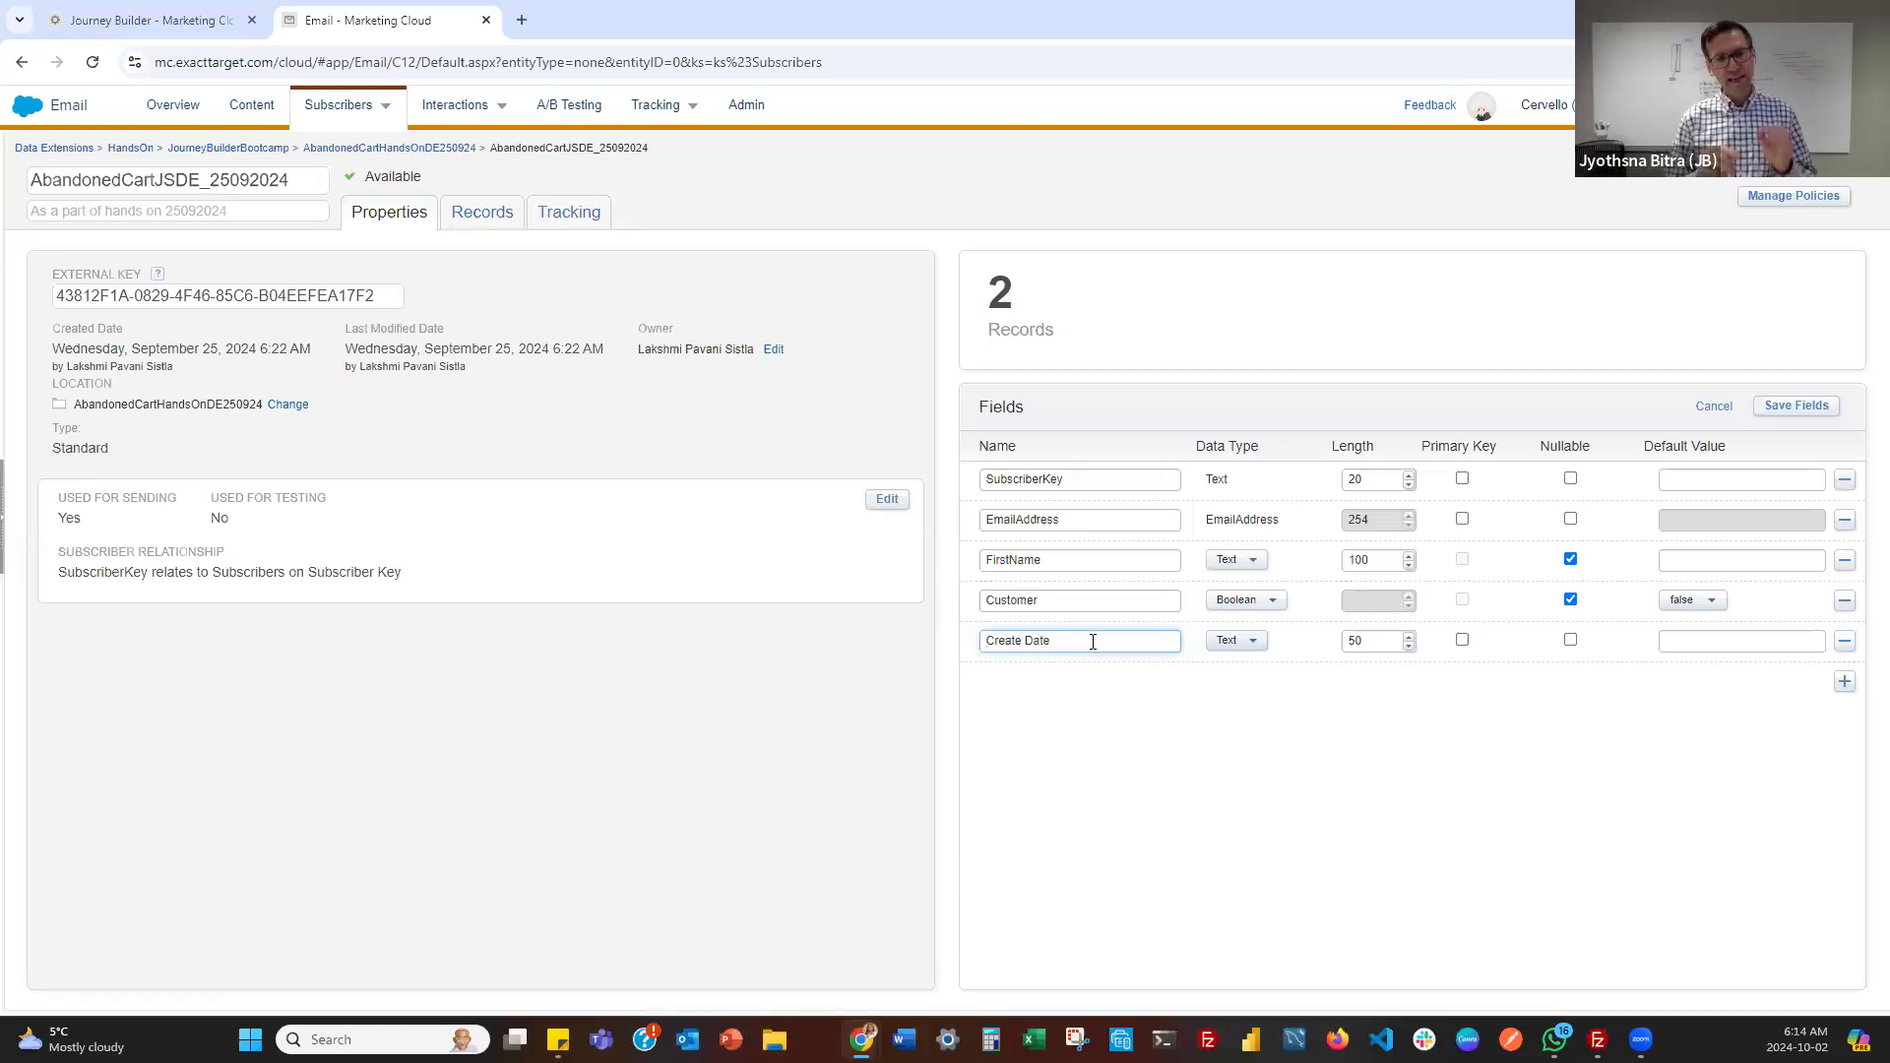
key(Left)
key(Left)
key(Left)
key(Left)
key(Left)
text(d)
click(1230, 641)
click(1046, 636)
key(BackSpace)
text(_)
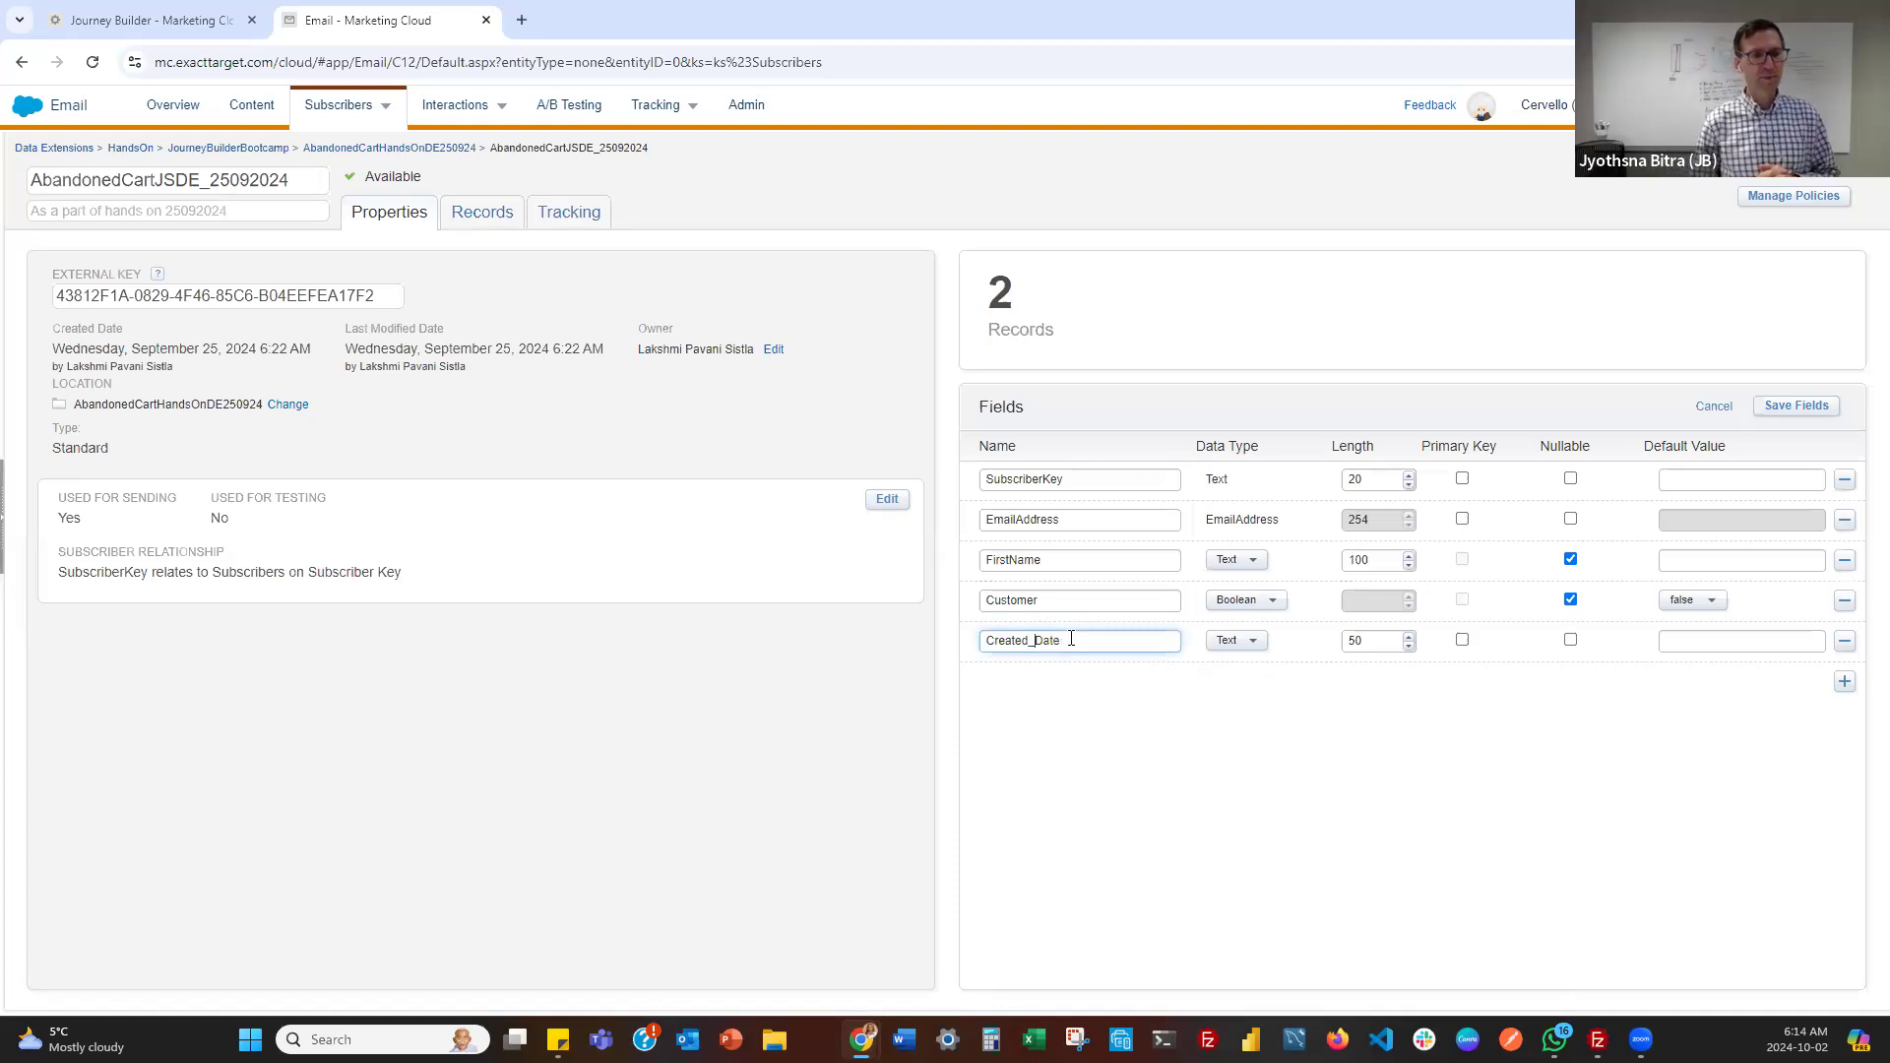
Make Created_Date a nullable Date field that defaults to the current date, and save the data extension's fields
click(1240, 642)
click(1241, 706)
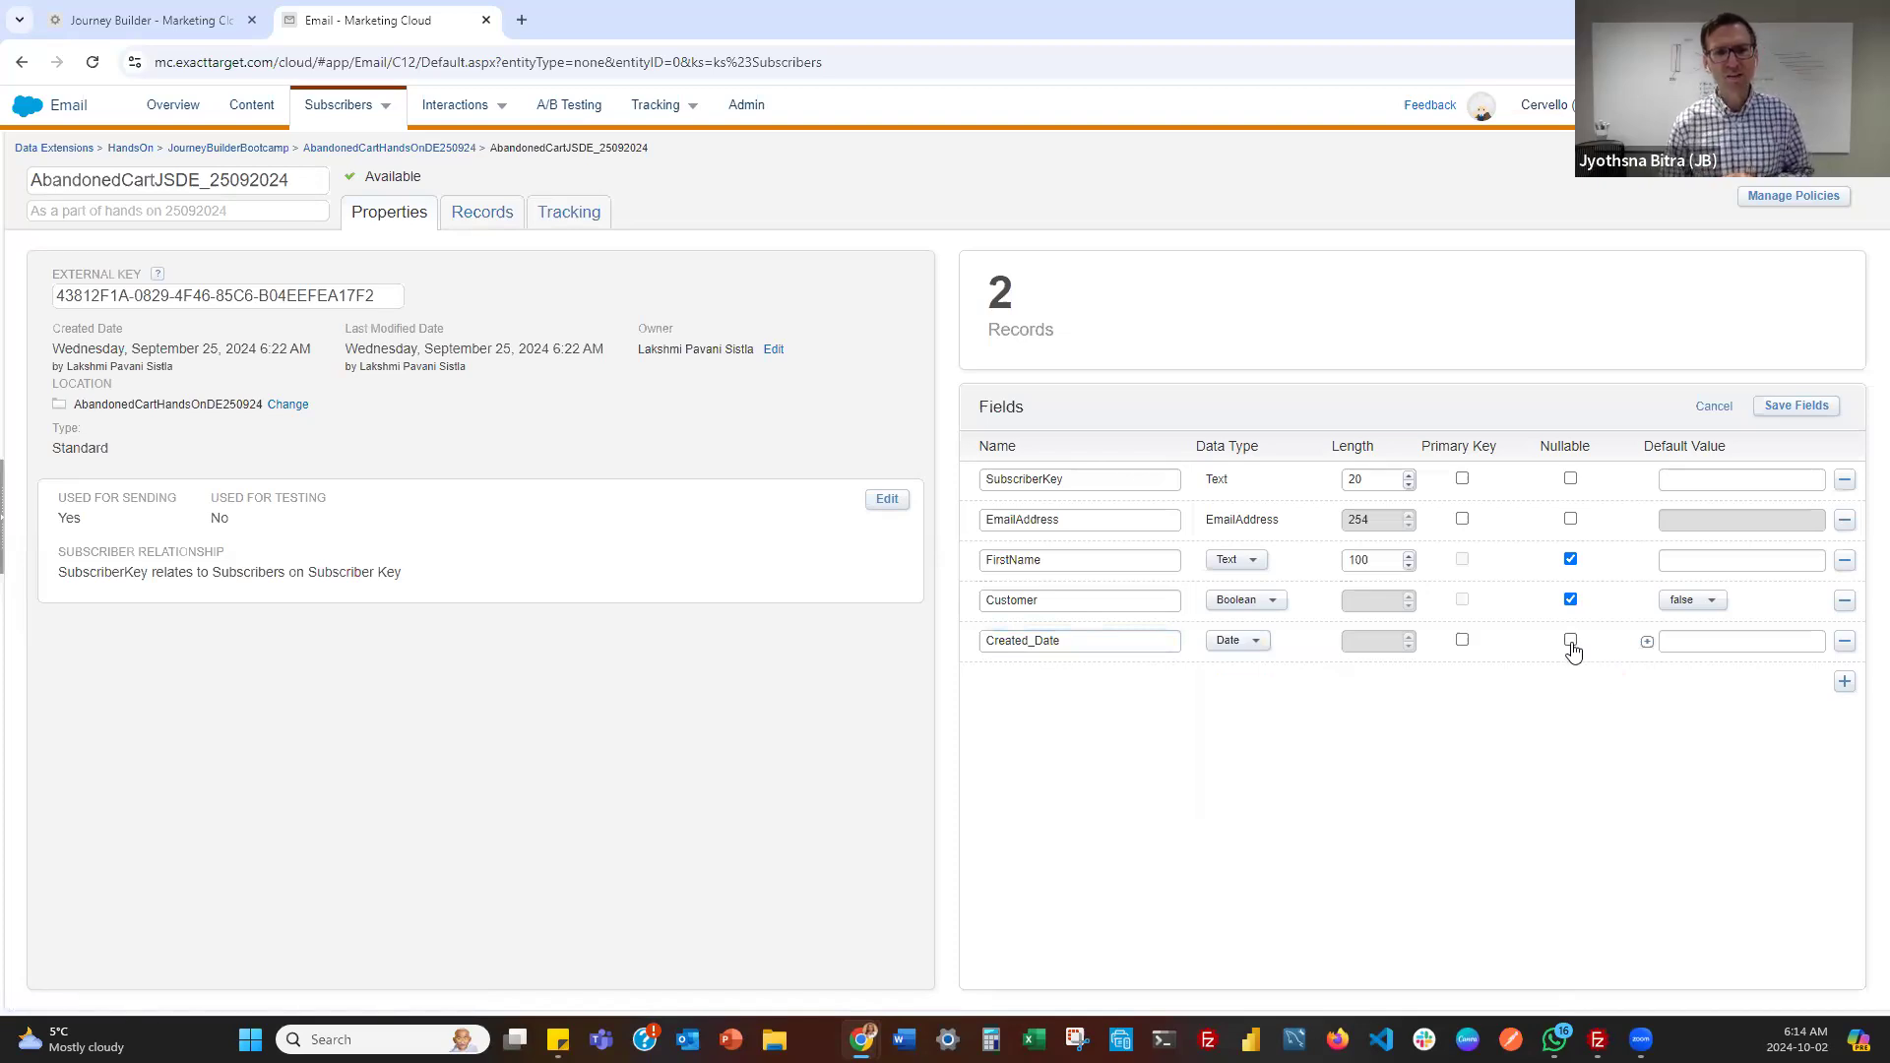
click(1646, 645)
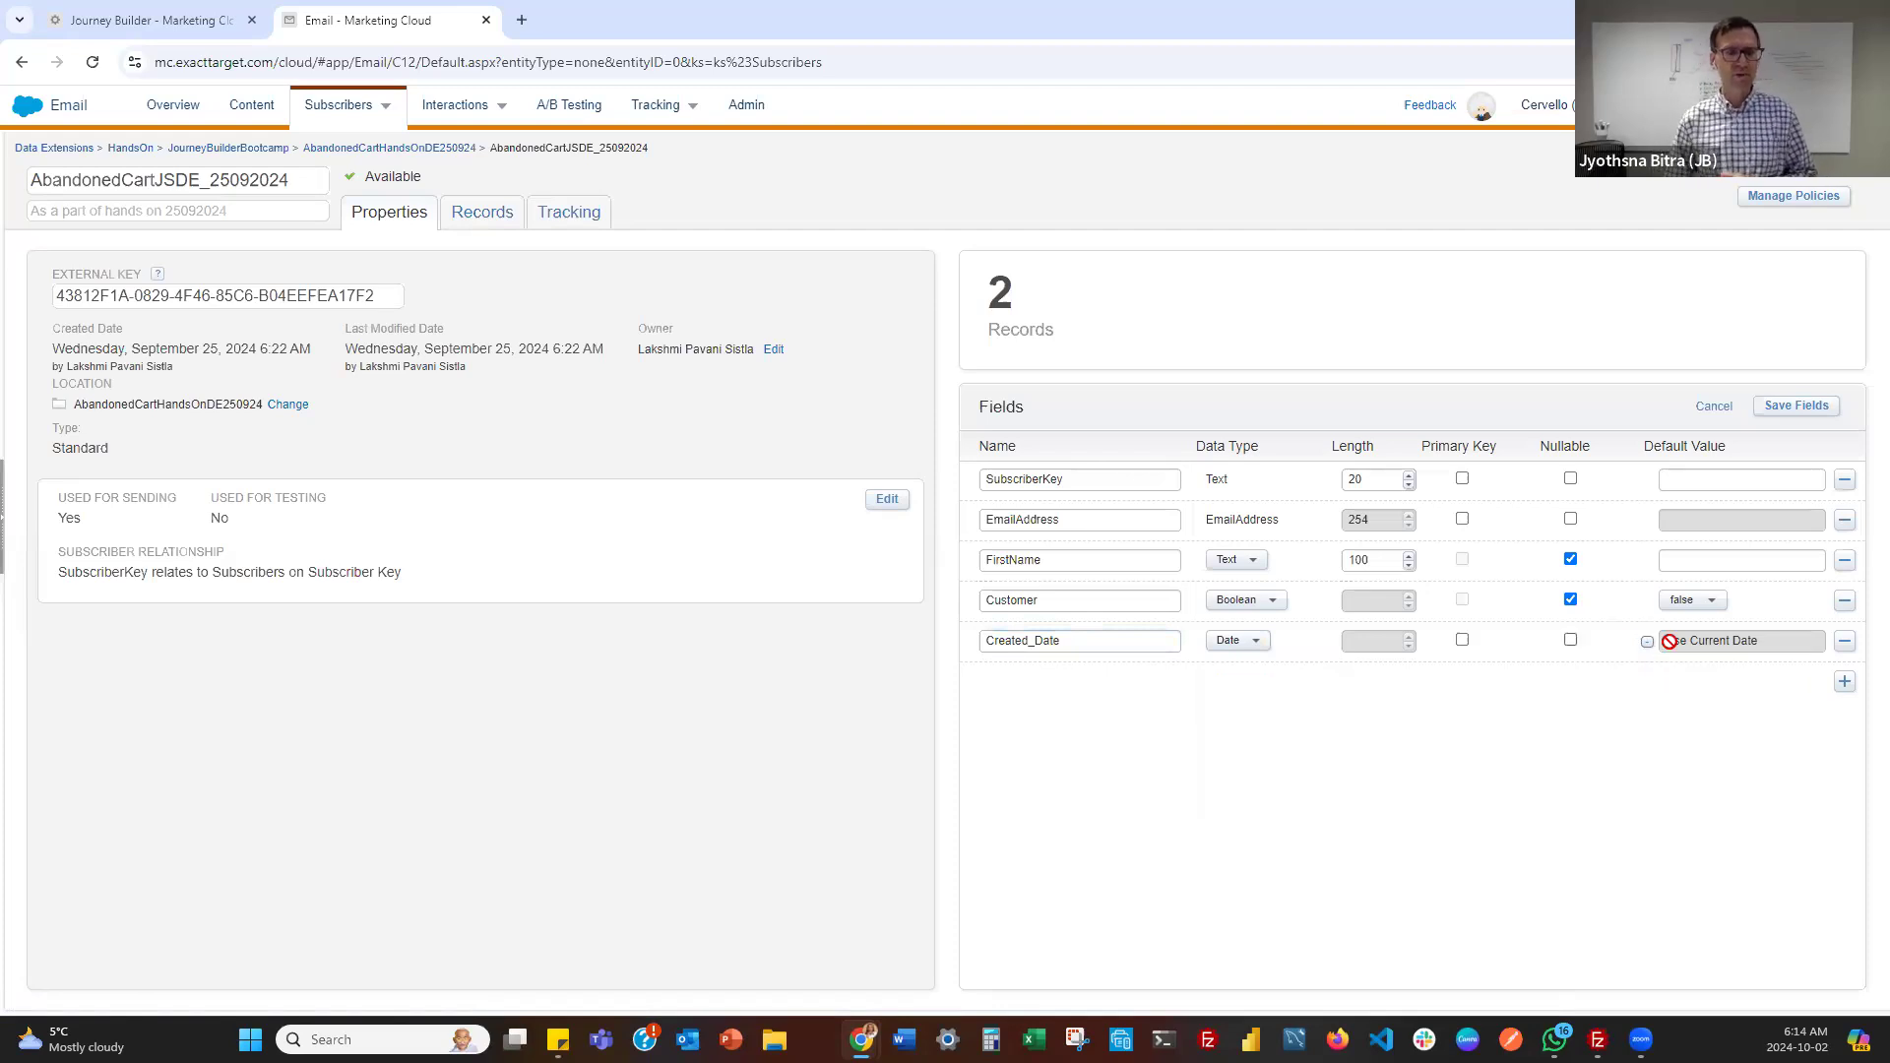
click(1570, 642)
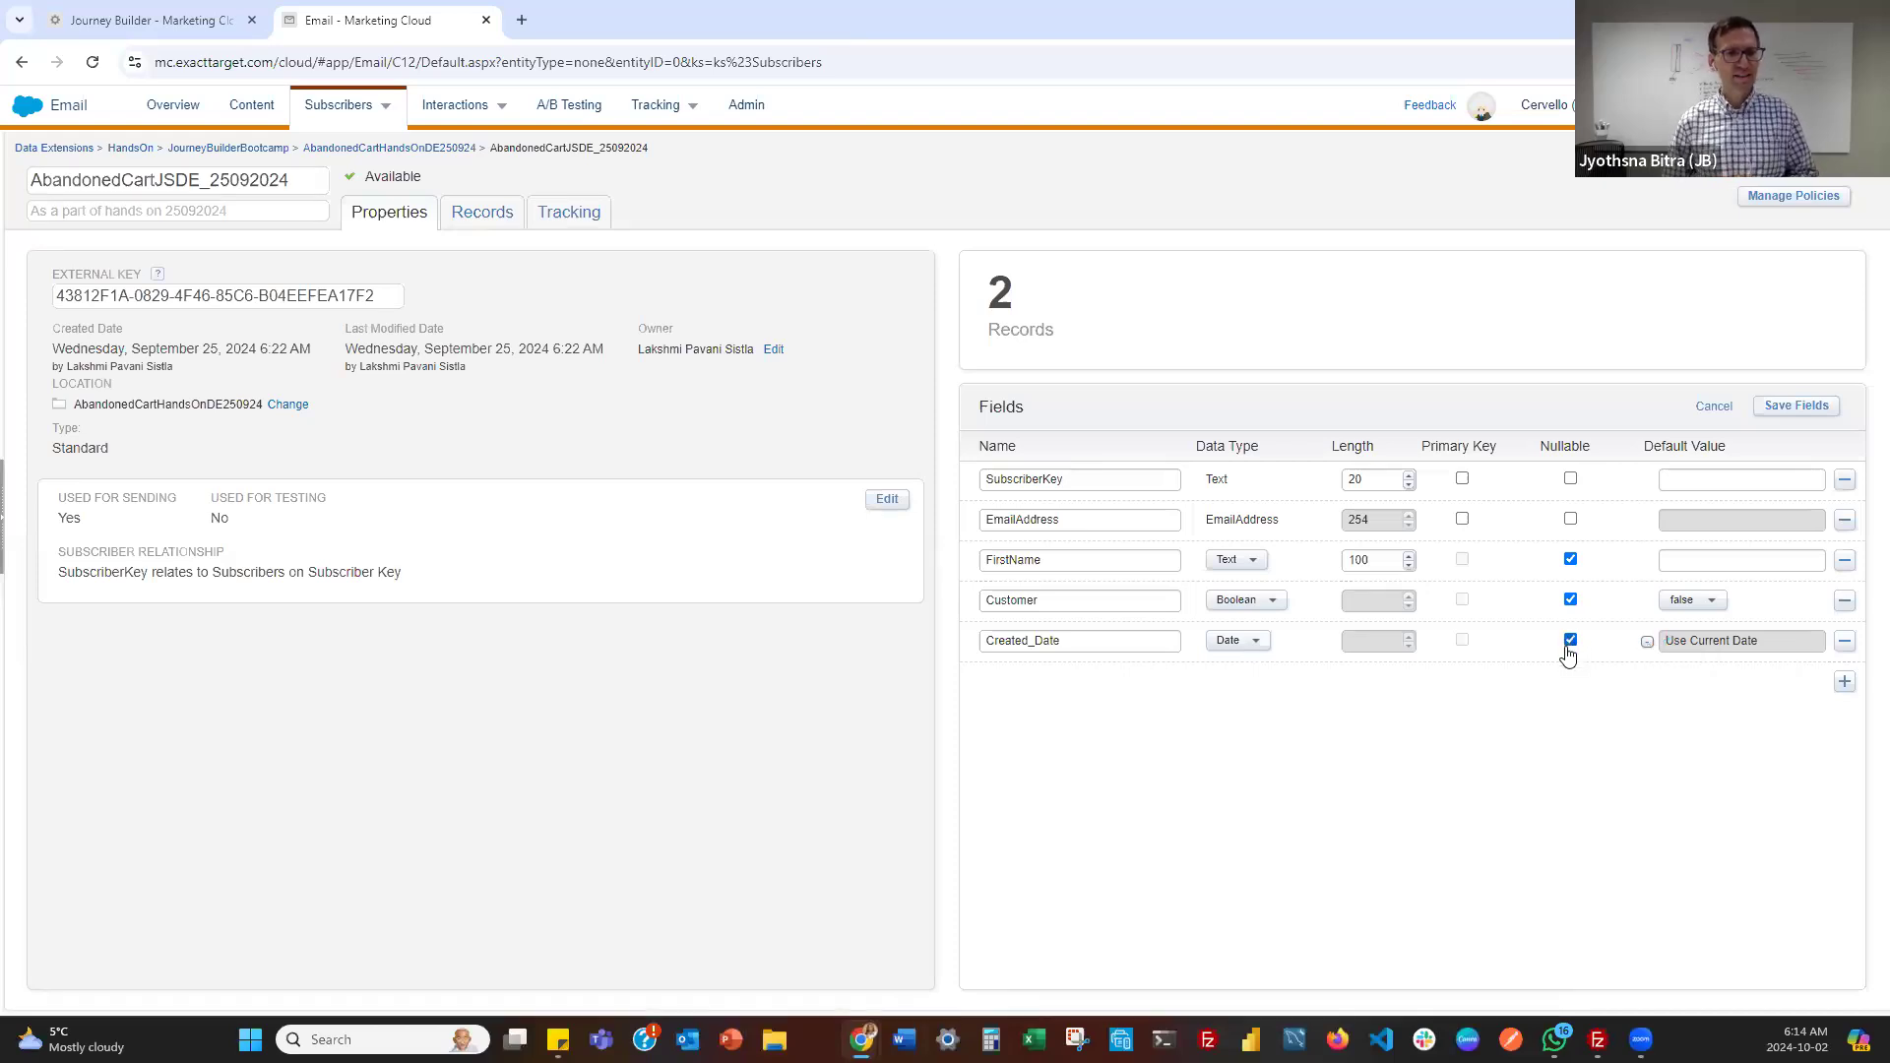
click(1775, 412)
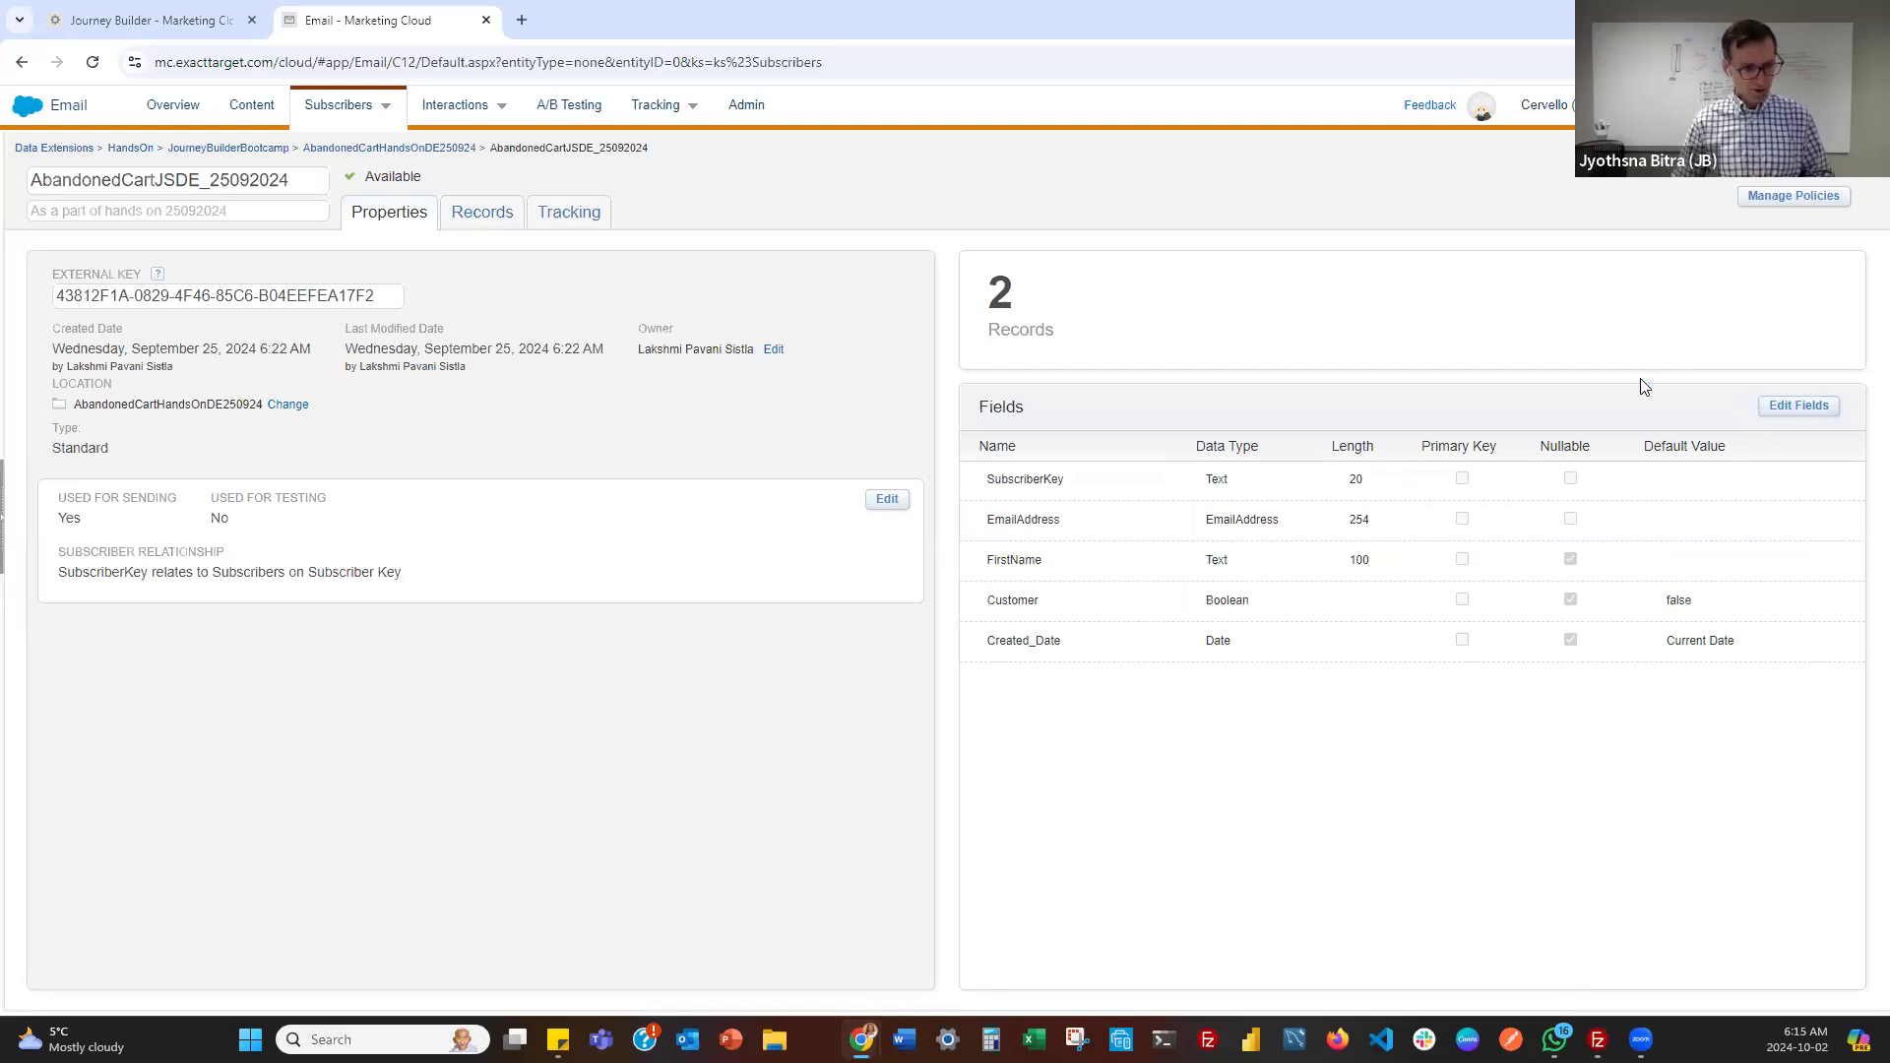
click(1446, 330)
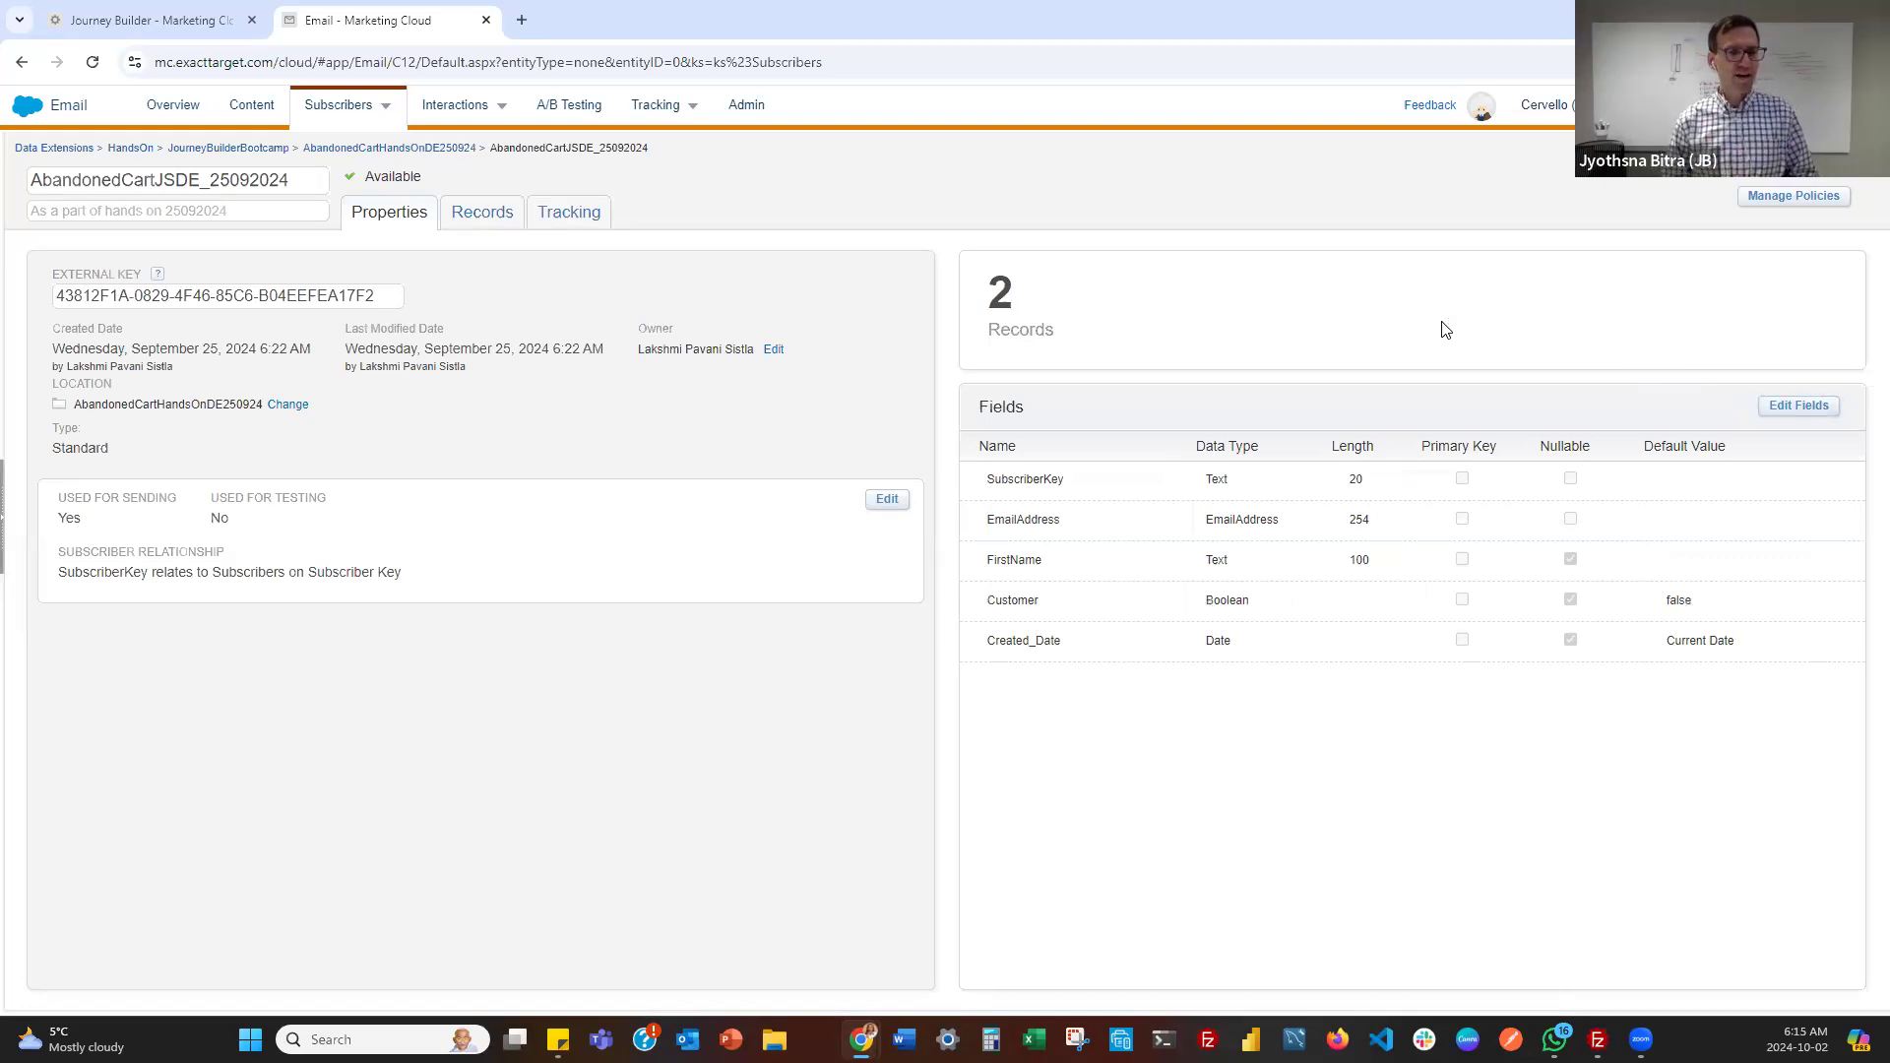
click(1446, 329)
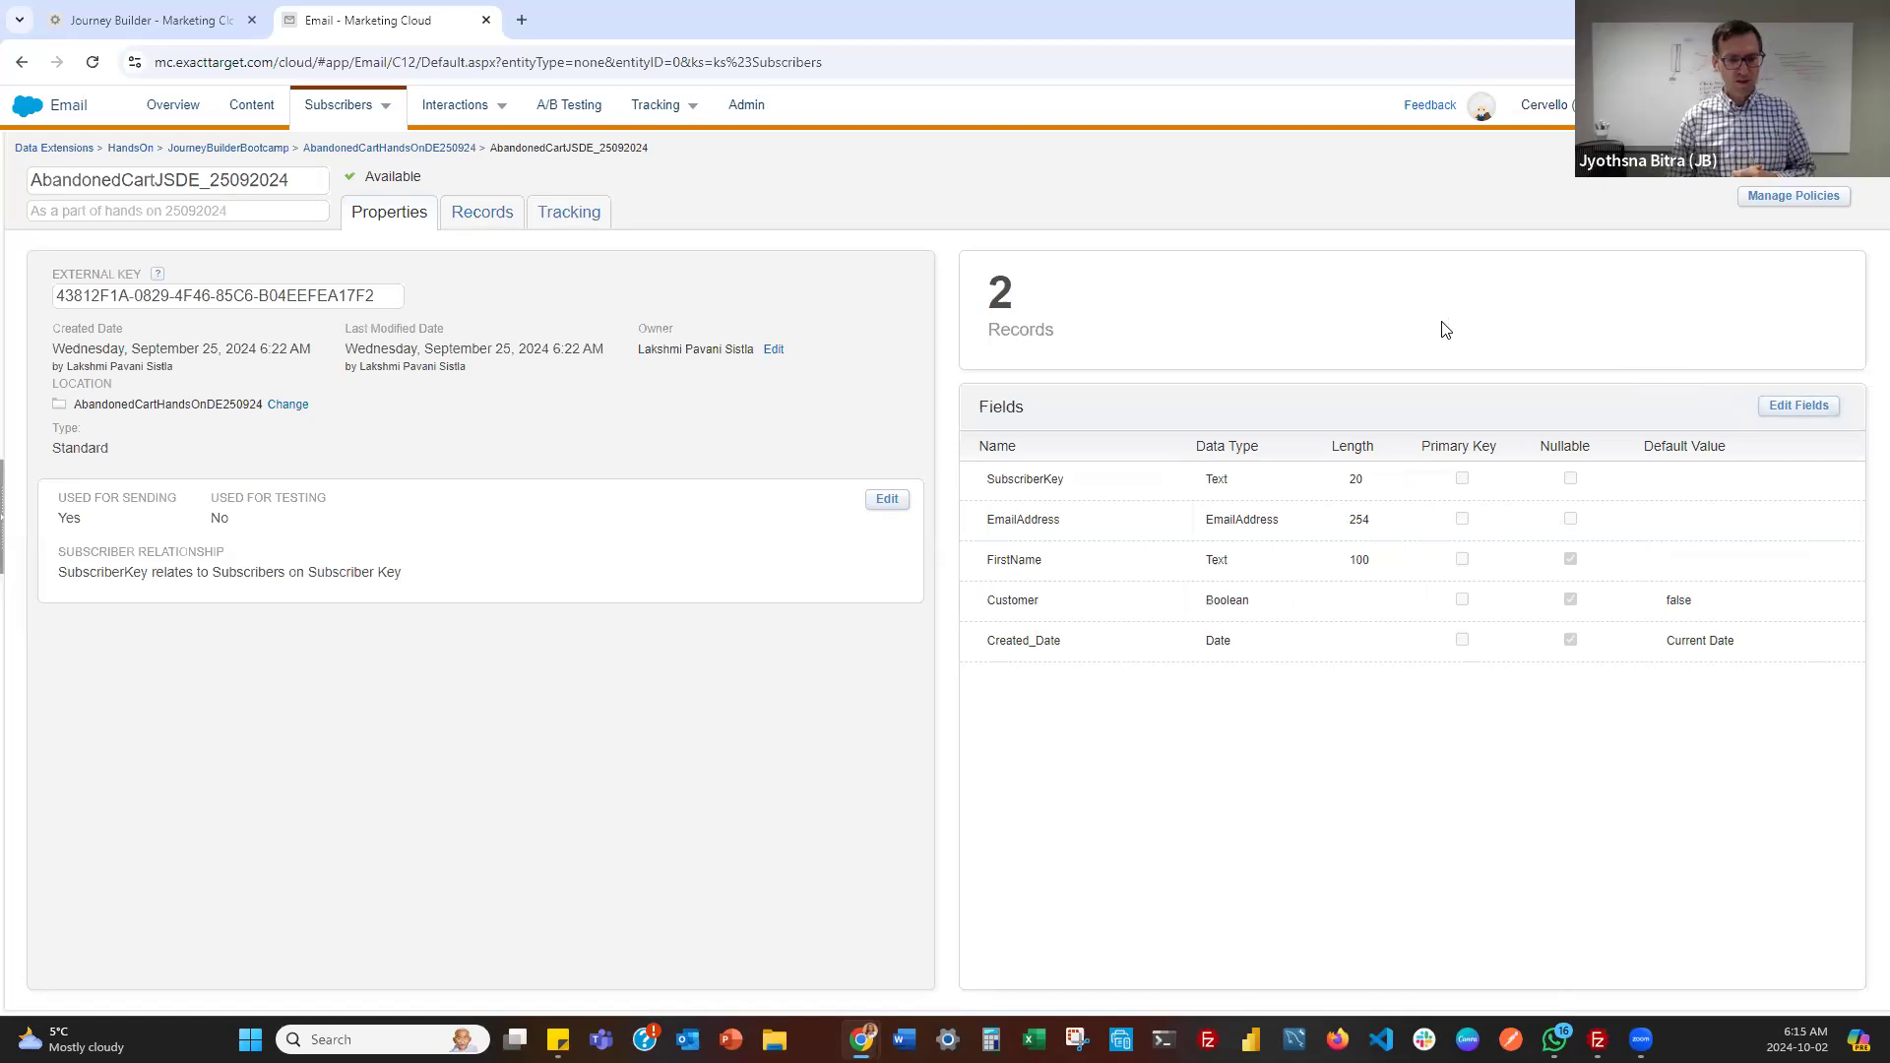
click(1435, 331)
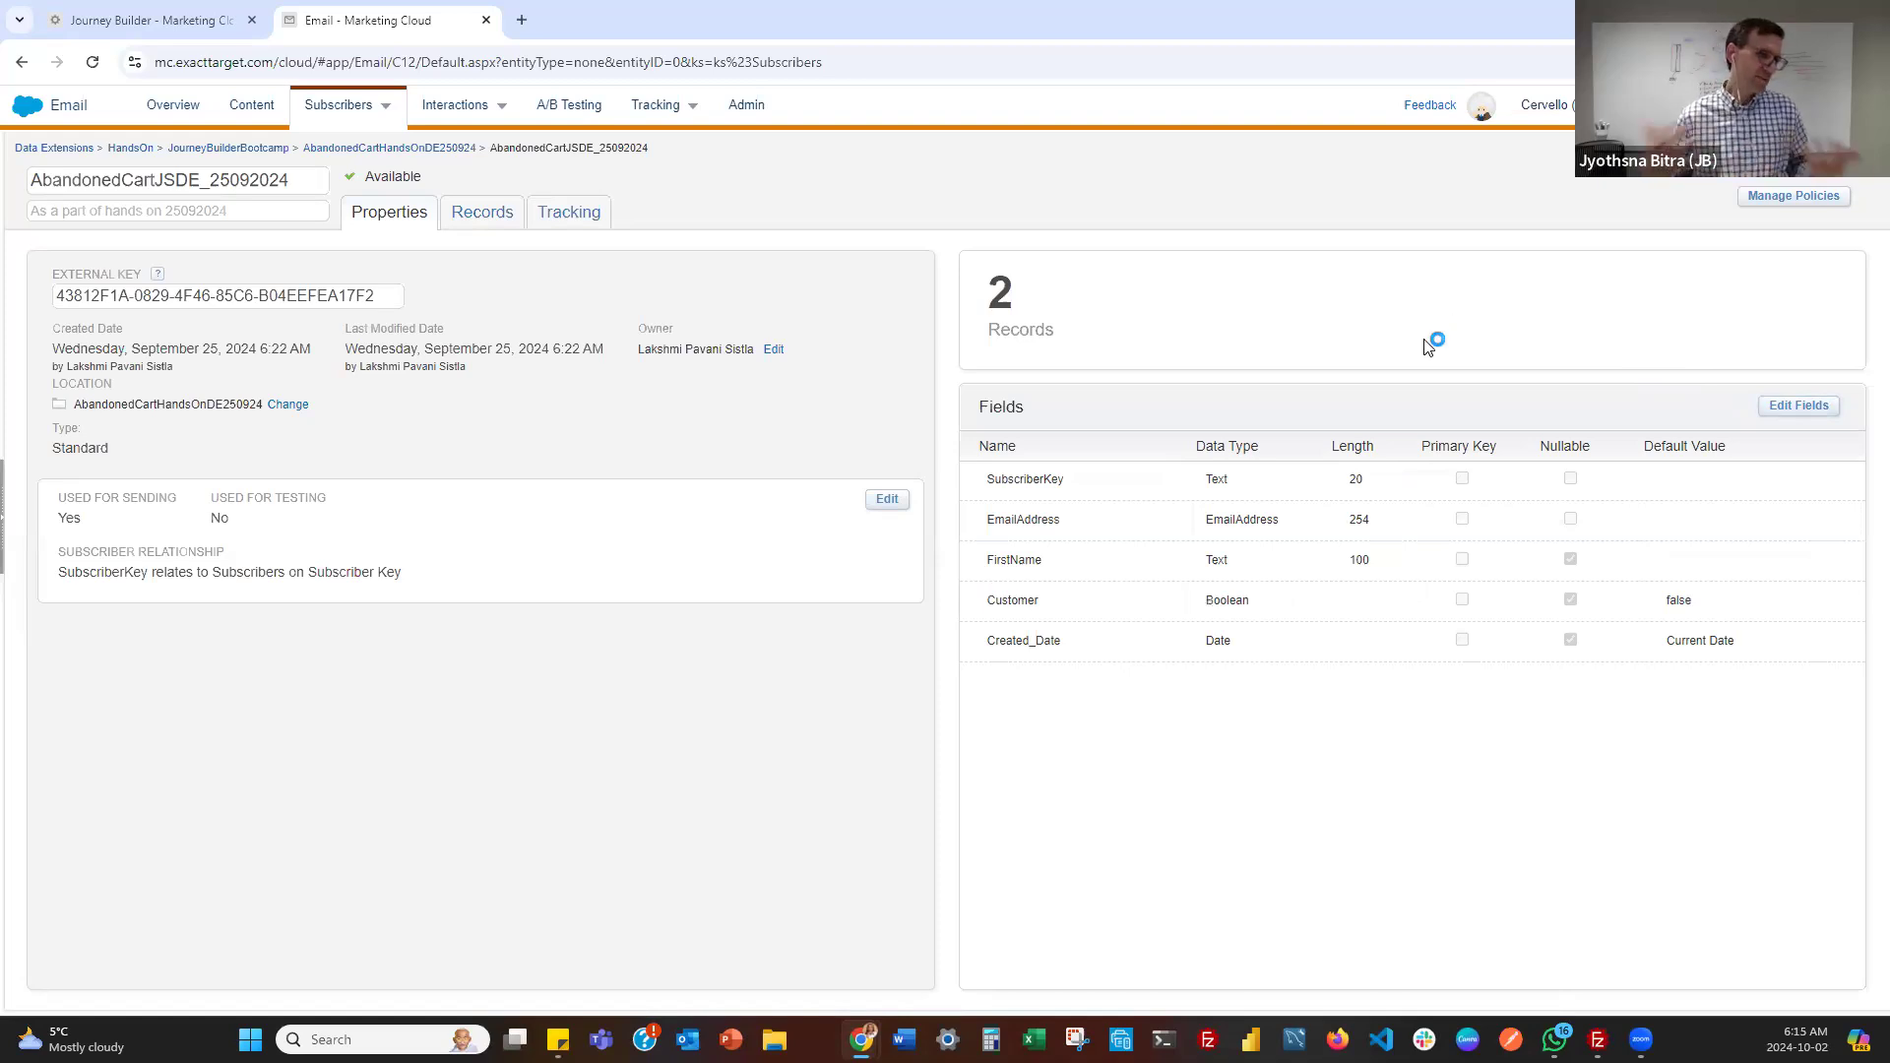
click(1415, 335)
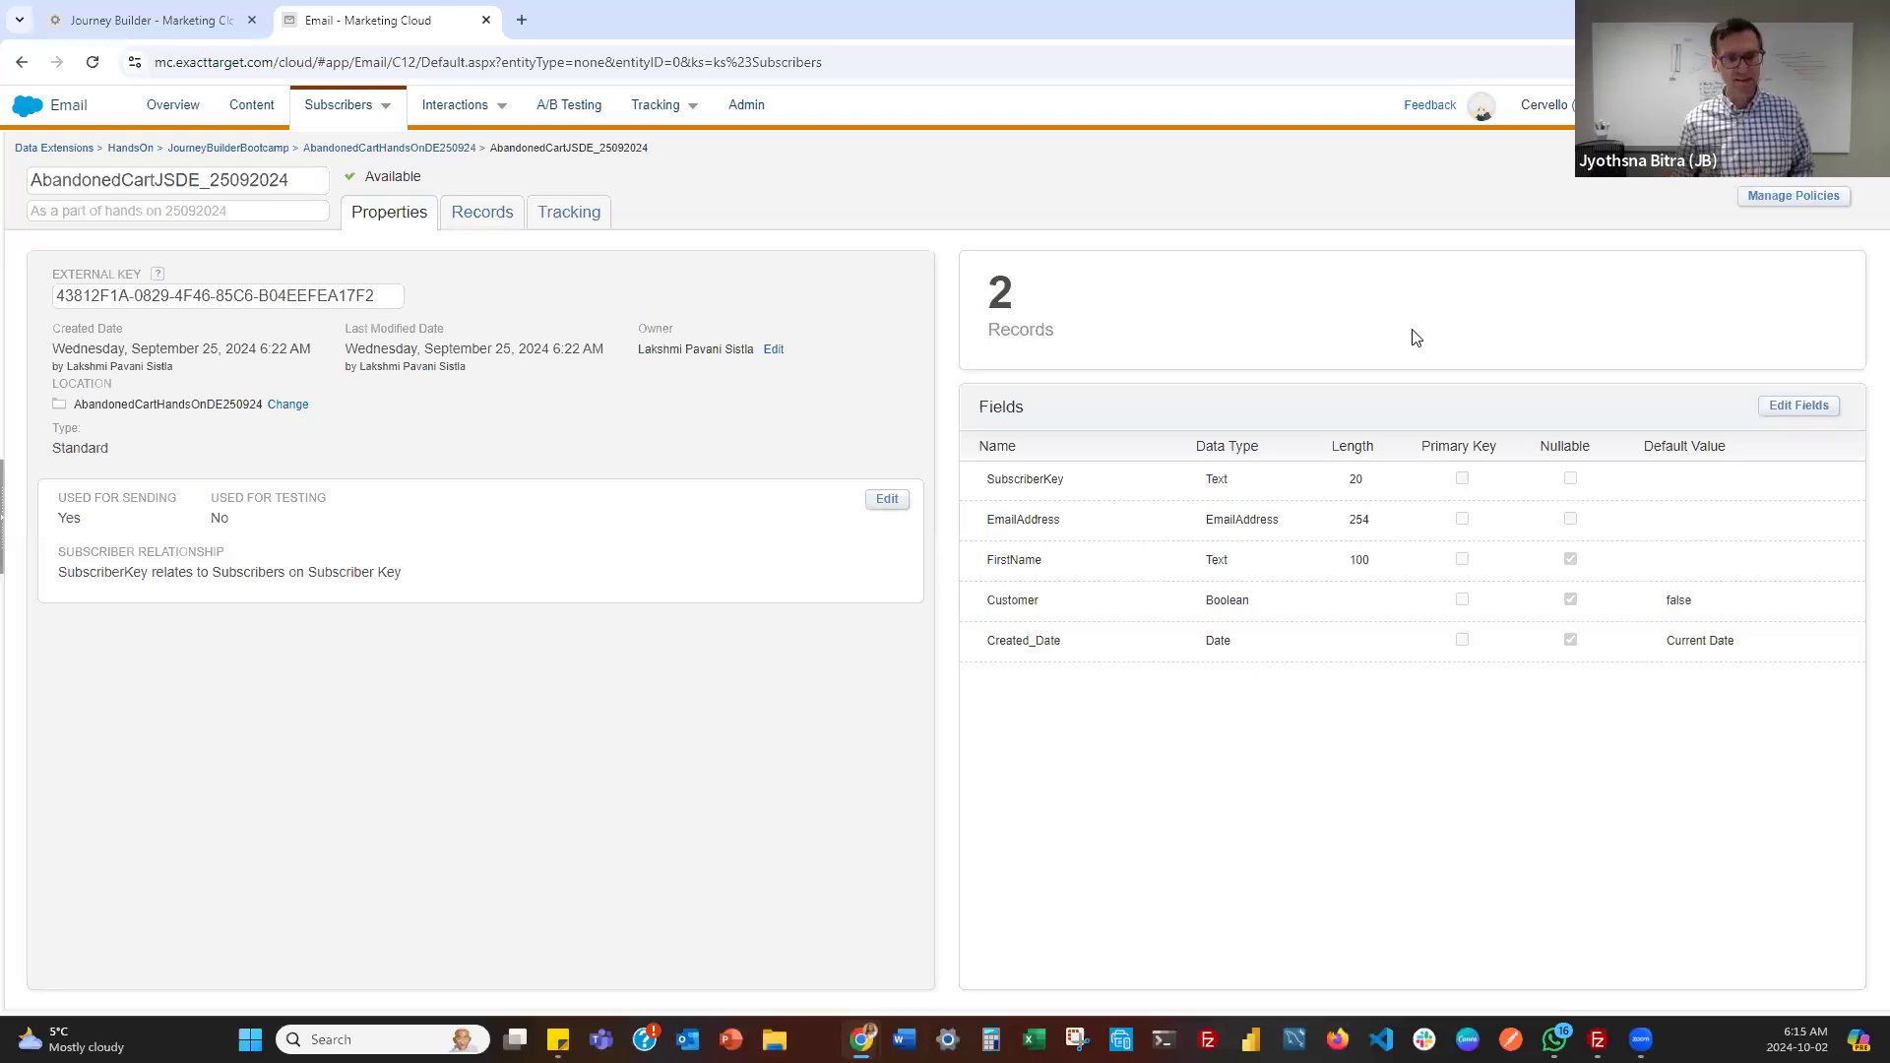
click(1416, 336)
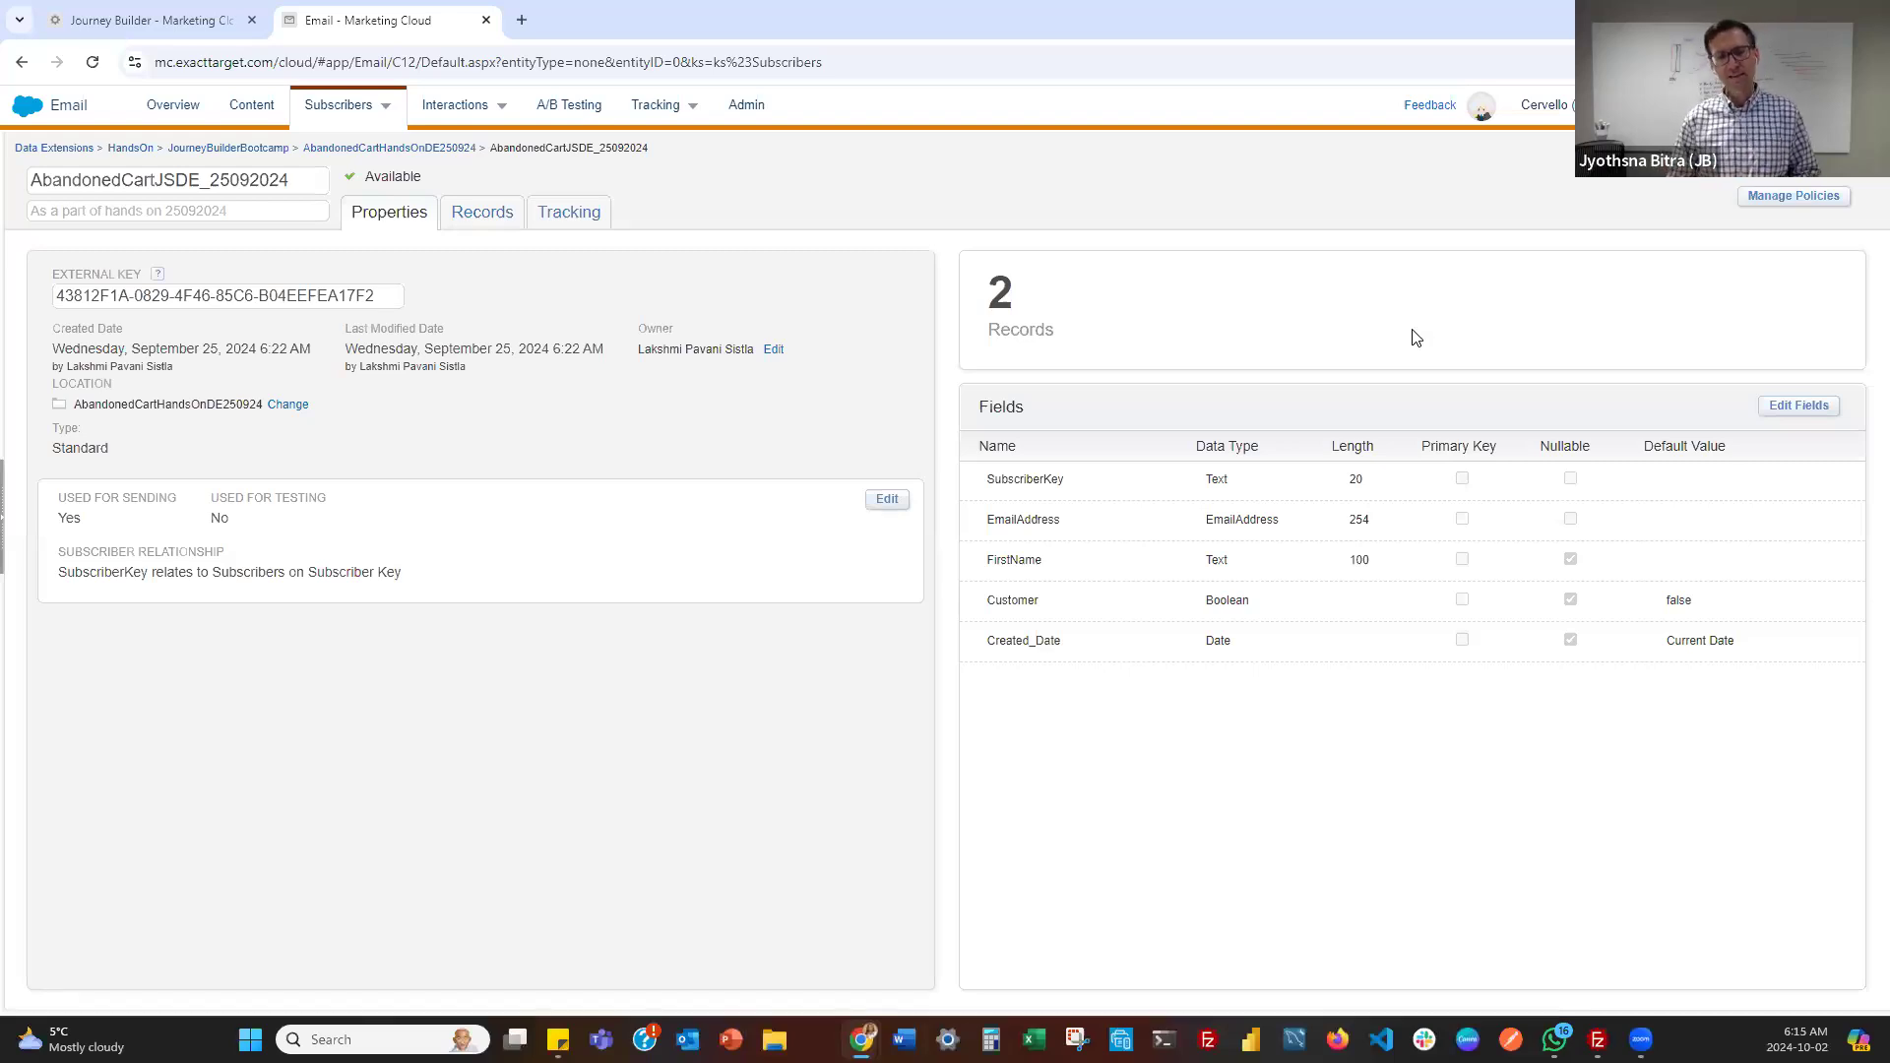
click(1416, 337)
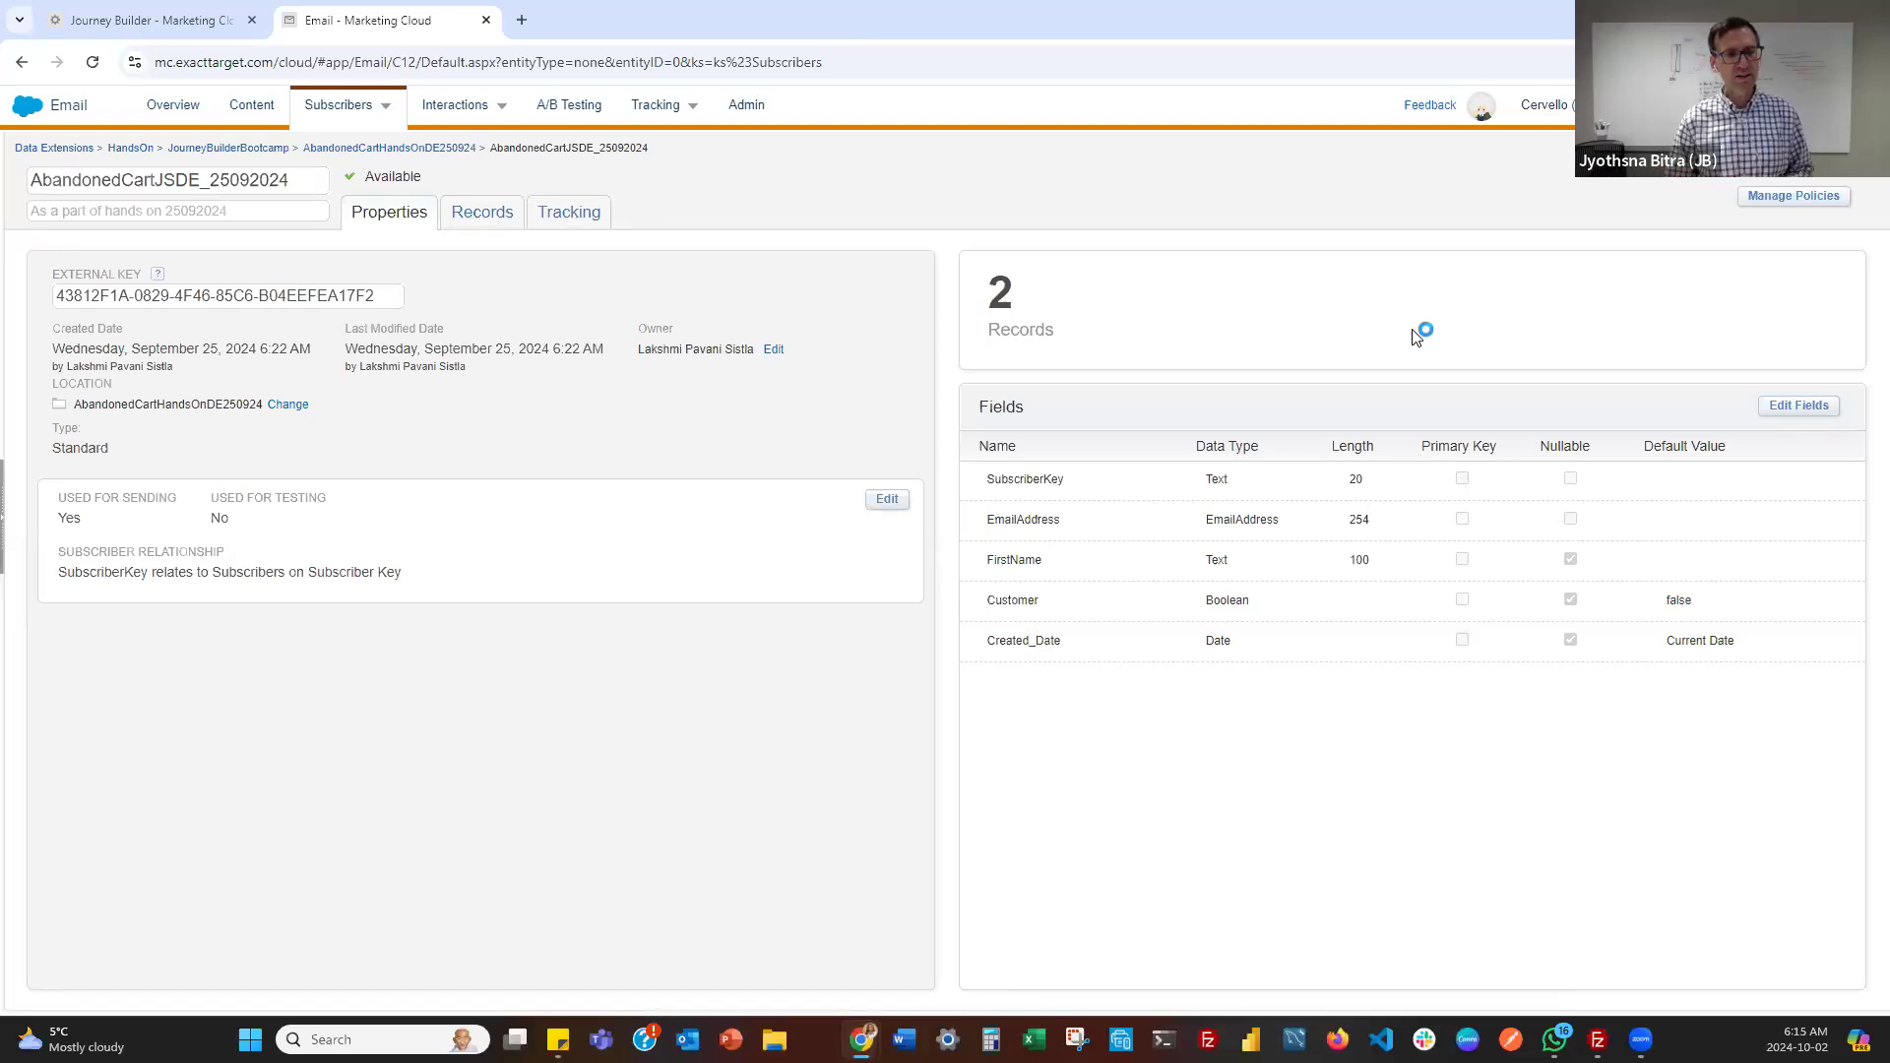
click(1415, 337)
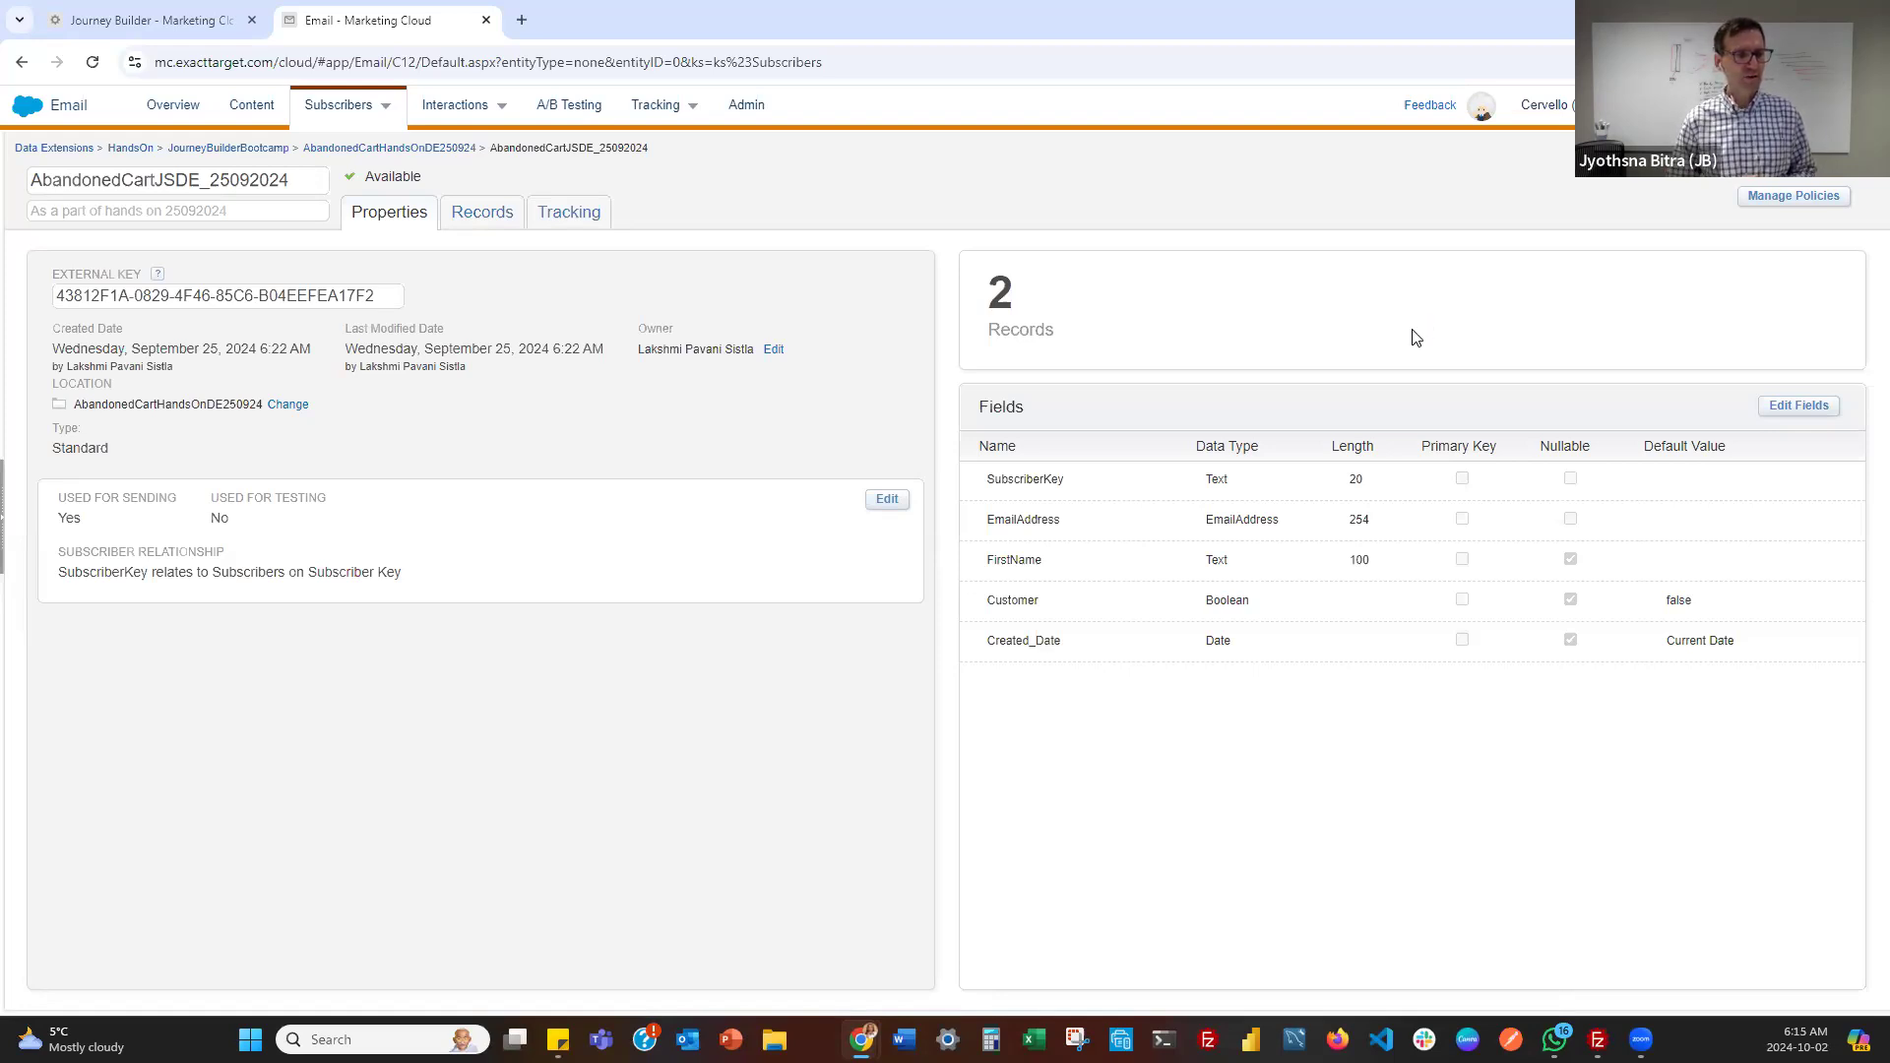
click(1416, 337)
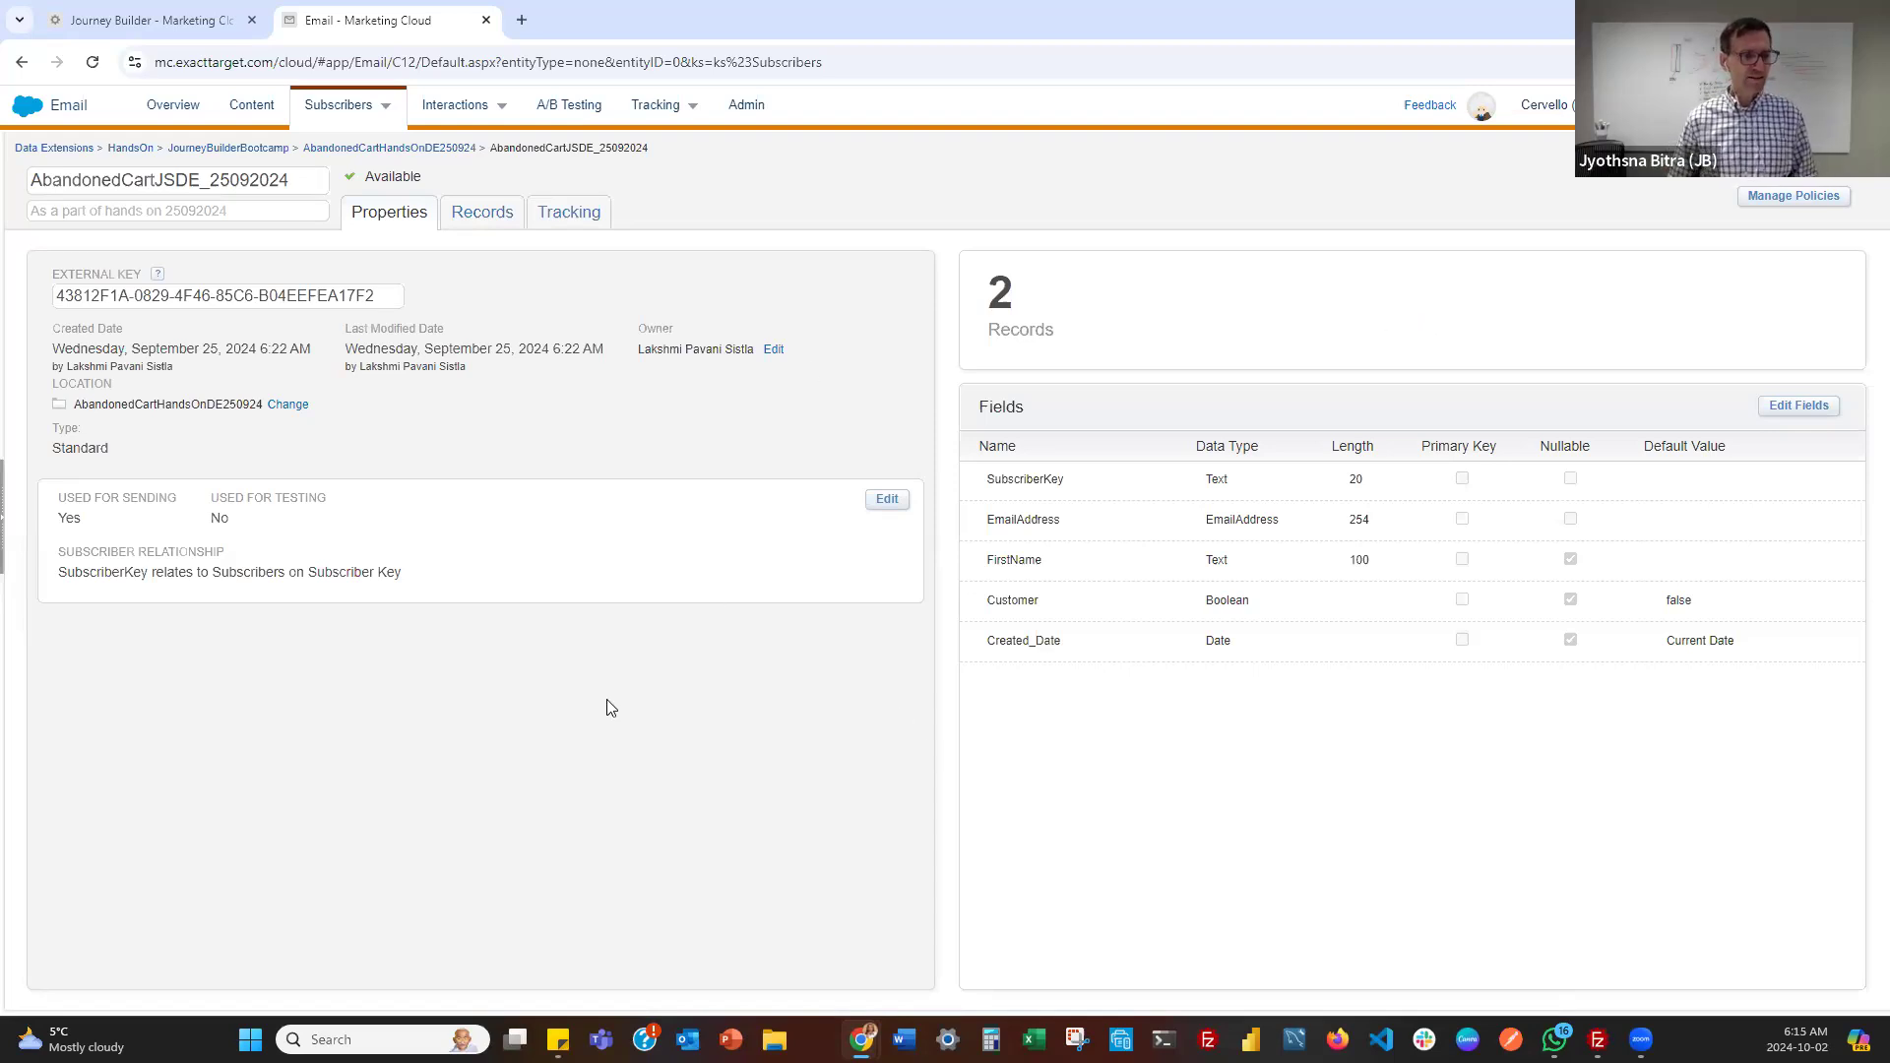
click(584, 725)
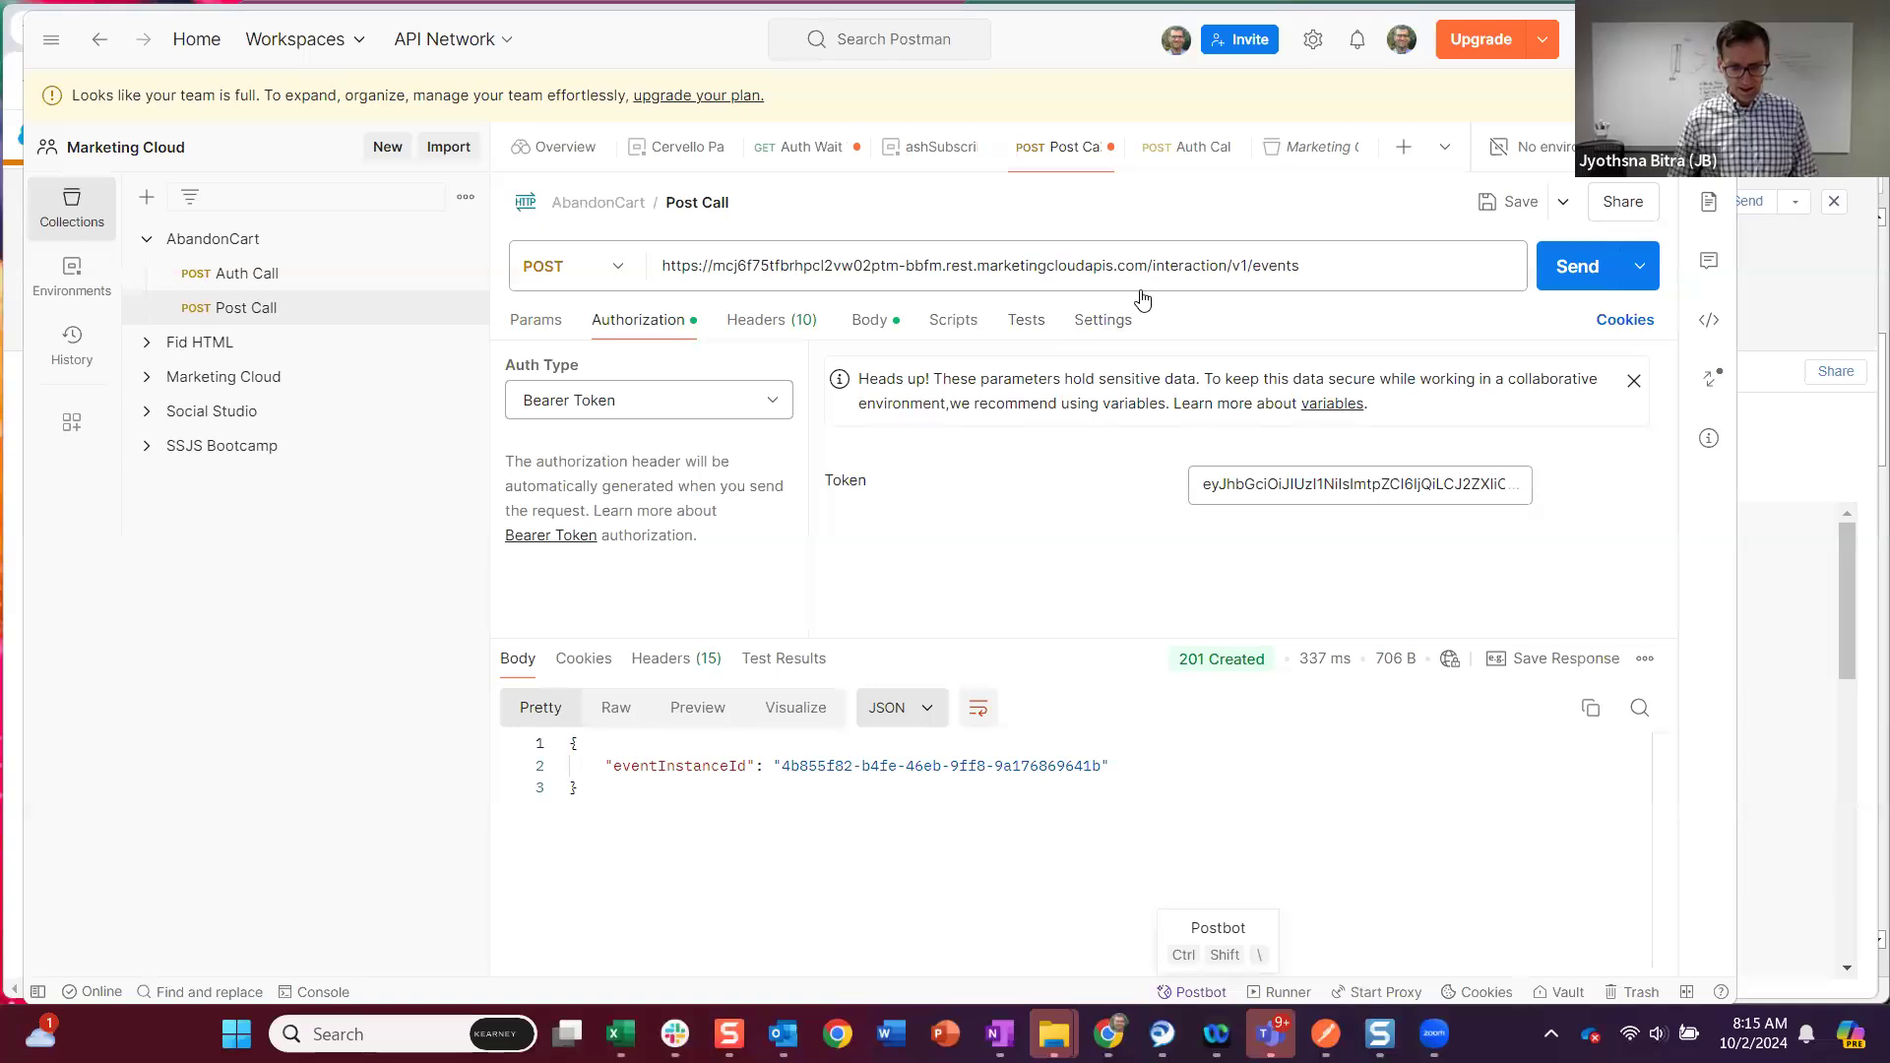
Open the raw JSON body of the AbandonCart collection's Post Call request in Postman
click(876, 329)
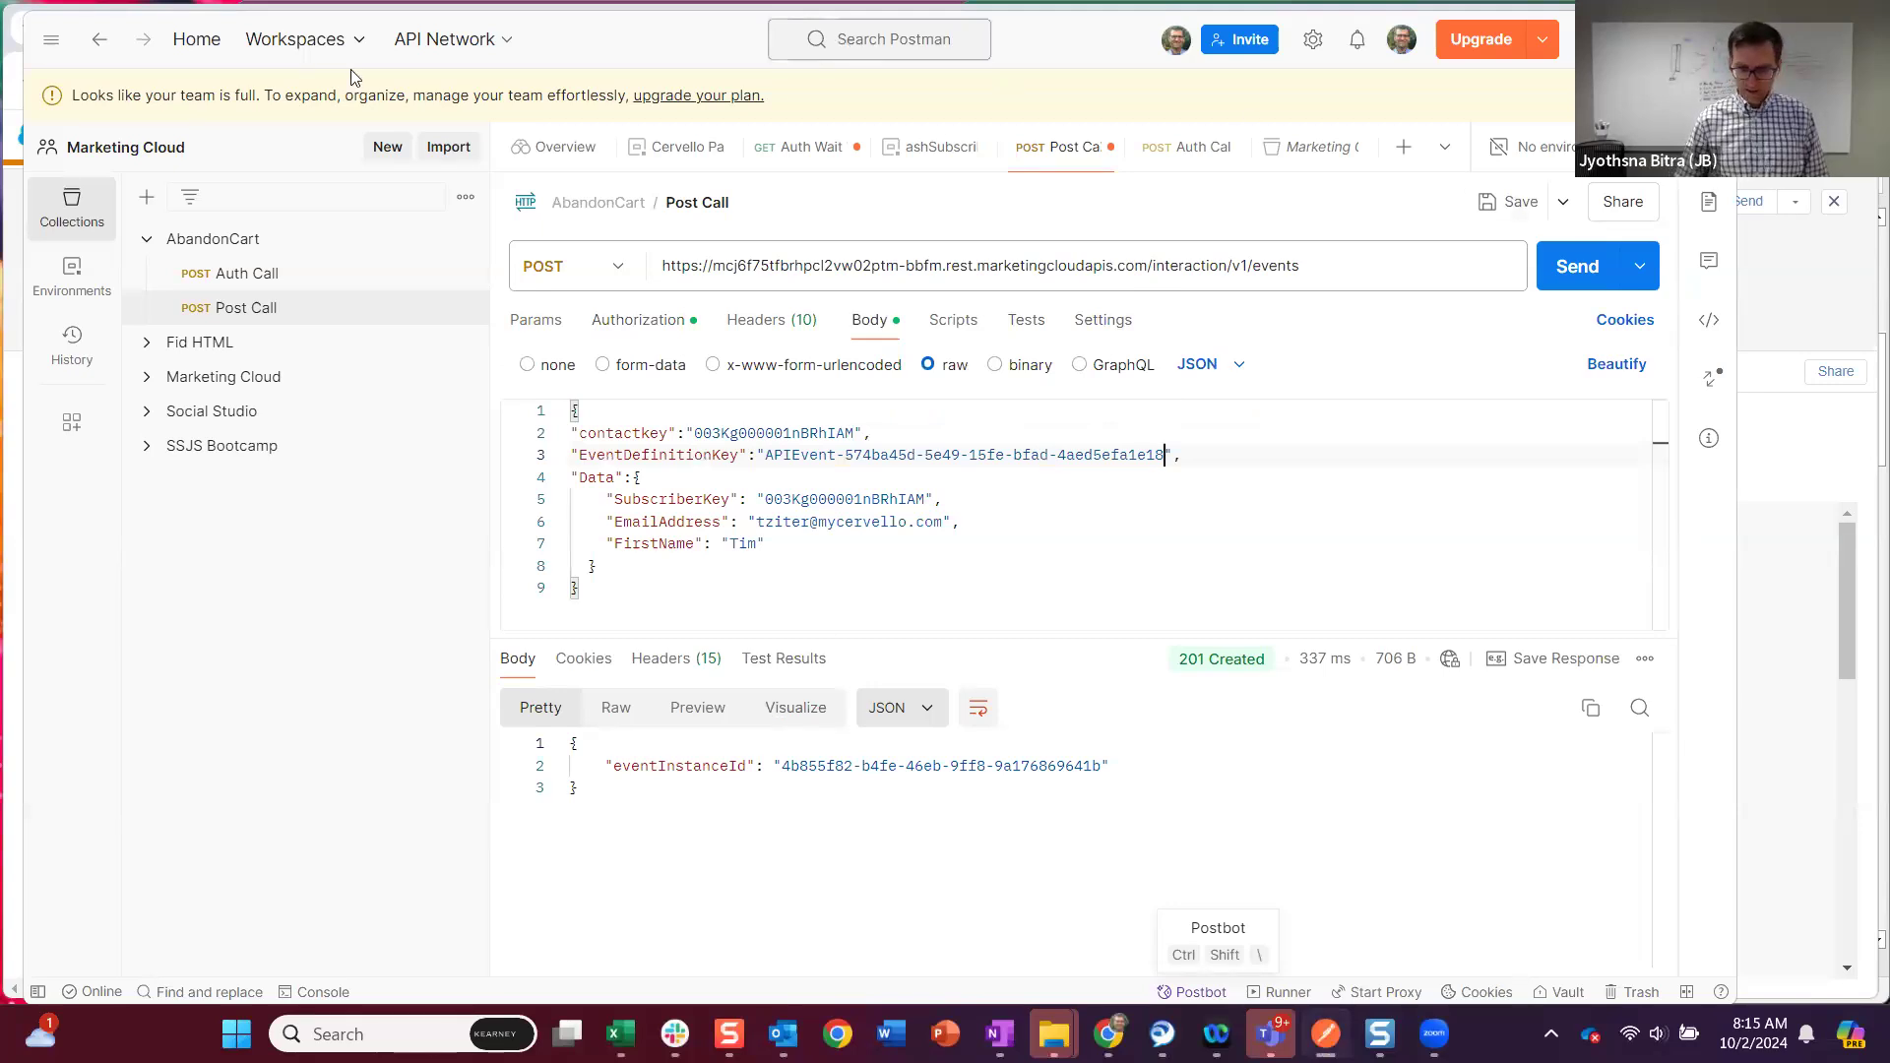
click(380, 462)
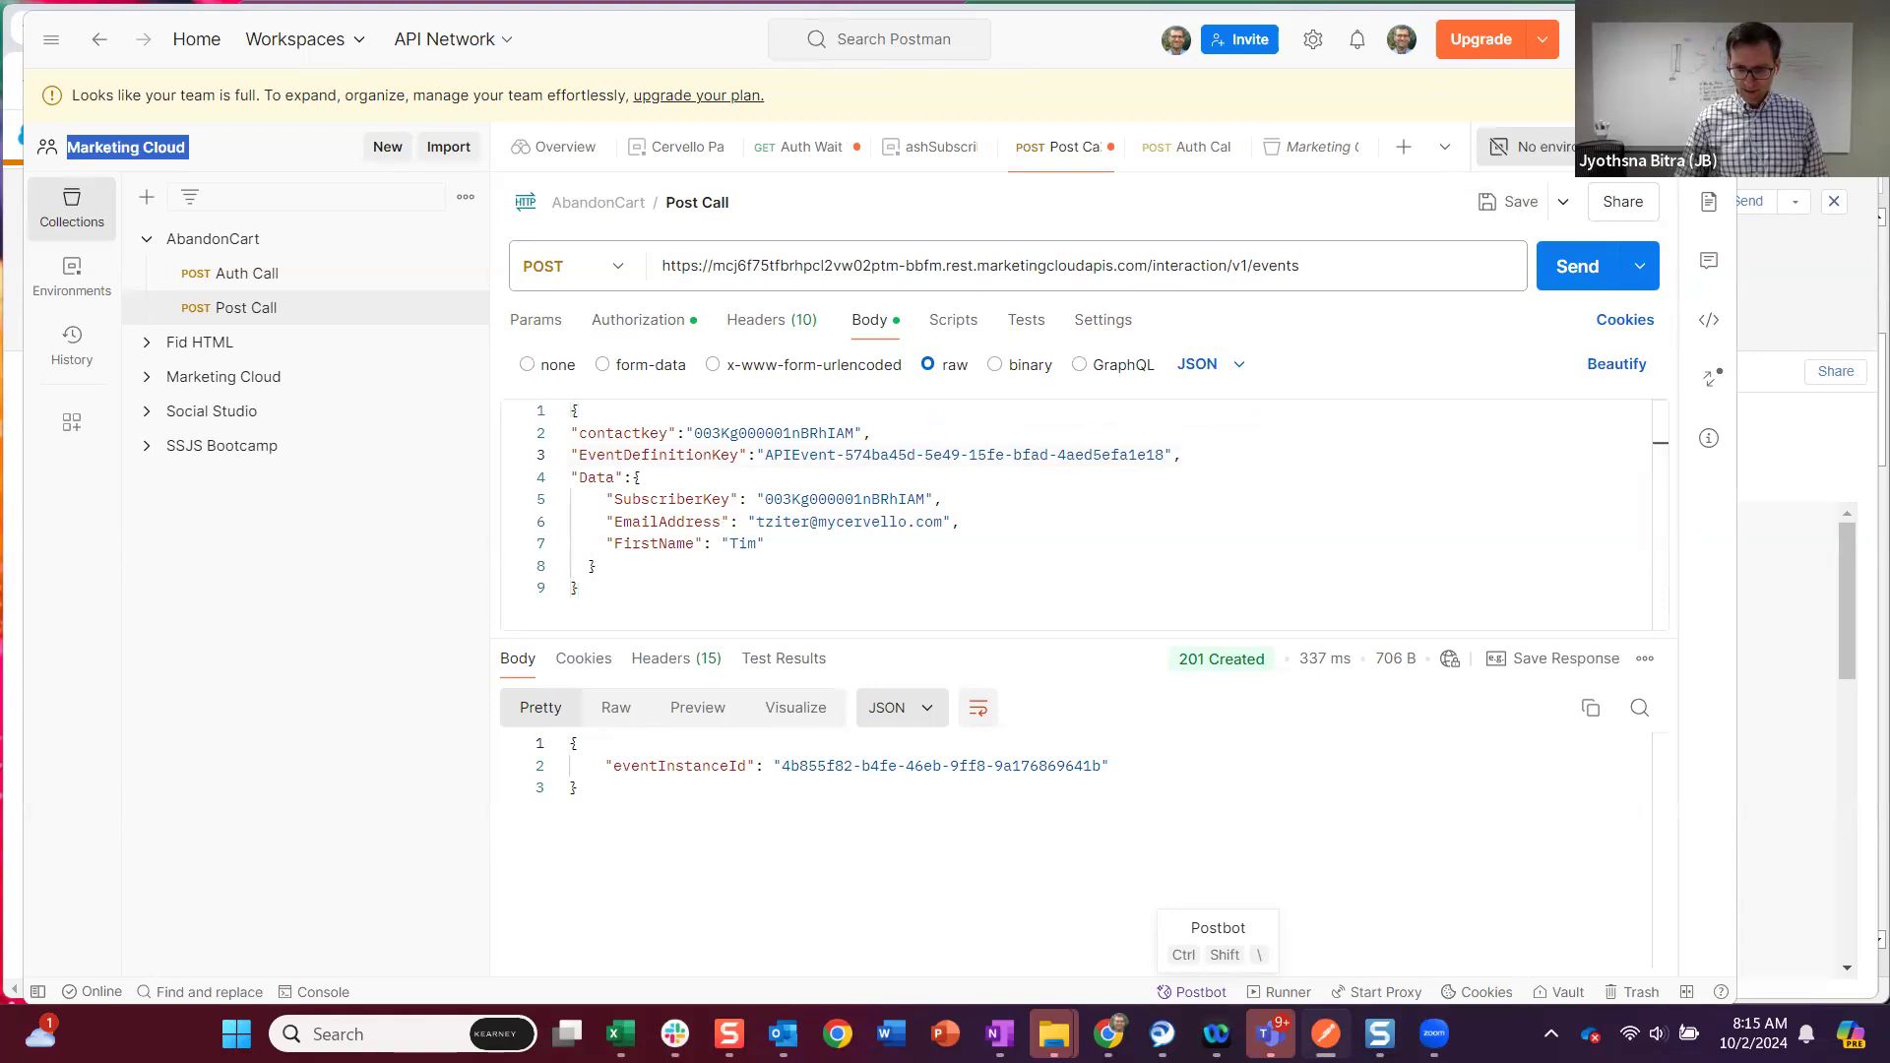
key(ctrl+a)
click(380, 463)
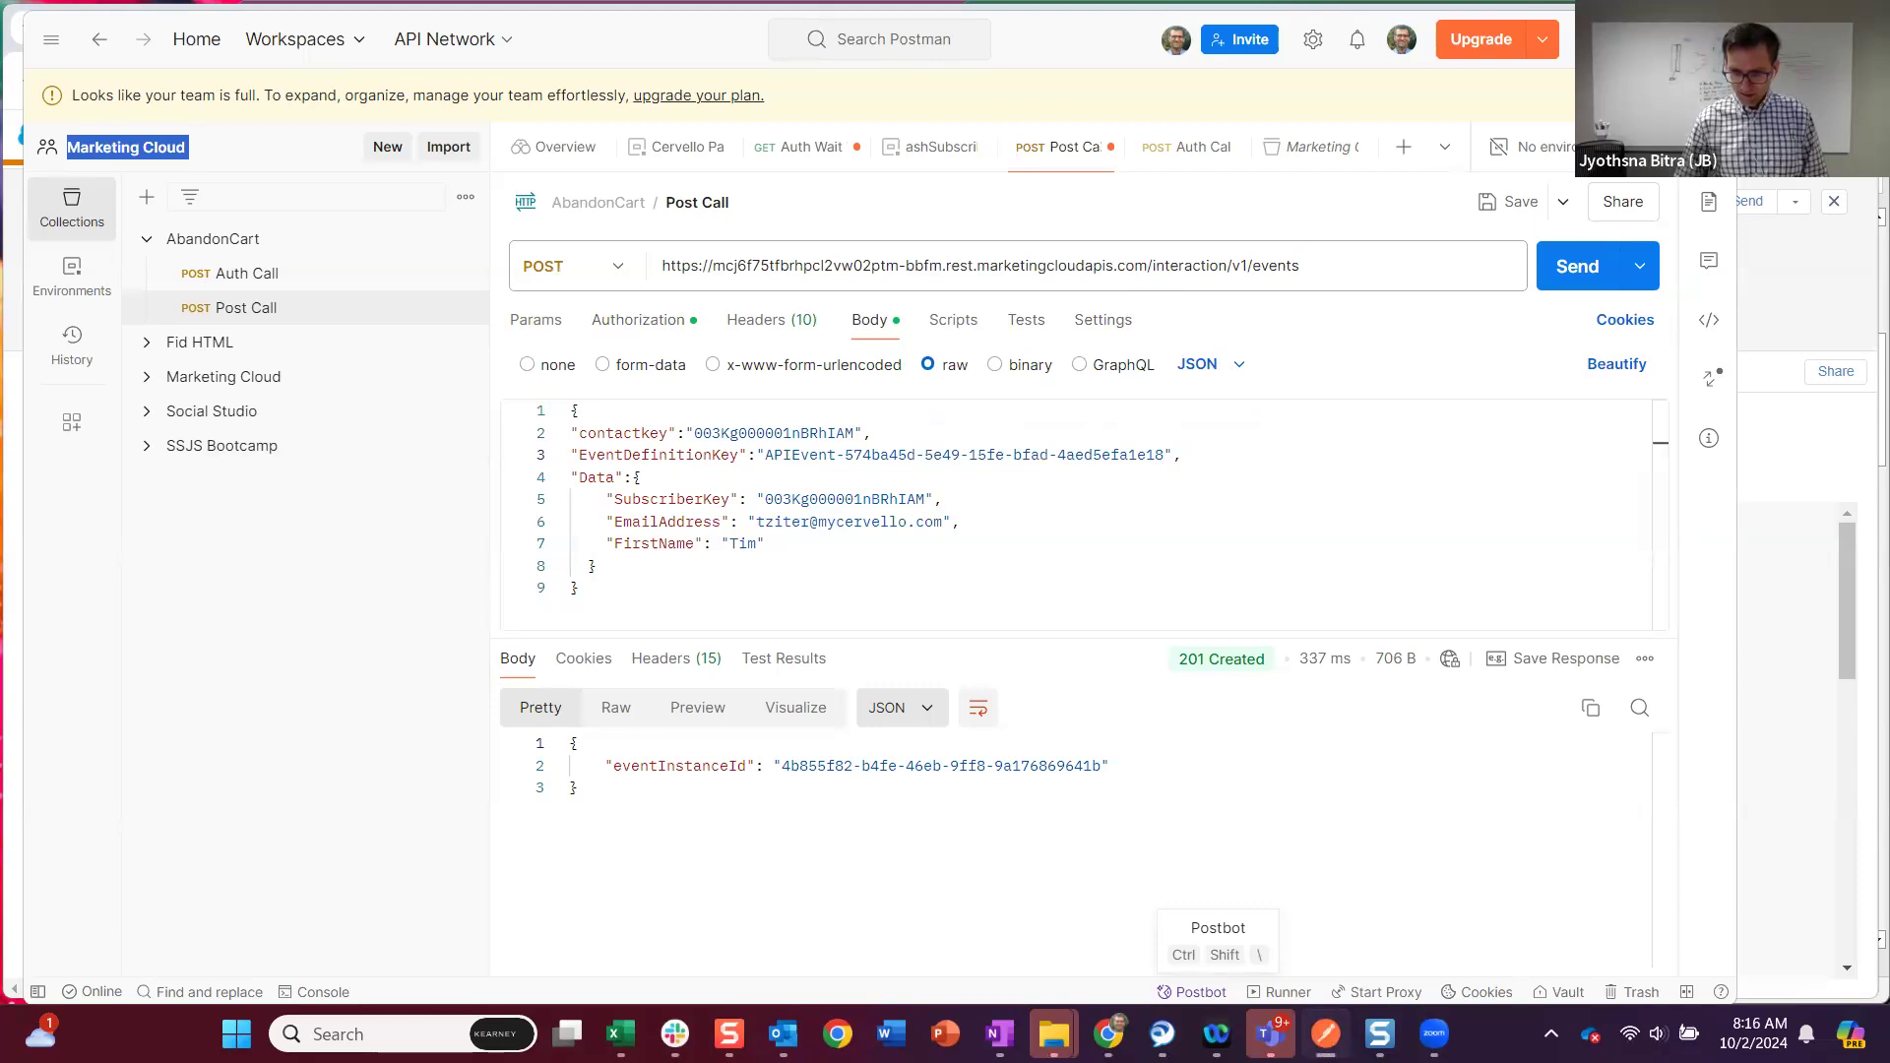
Switch to the open Salesforce contact record in the browser and copy the contact's record ID from the page address
click(455, 33)
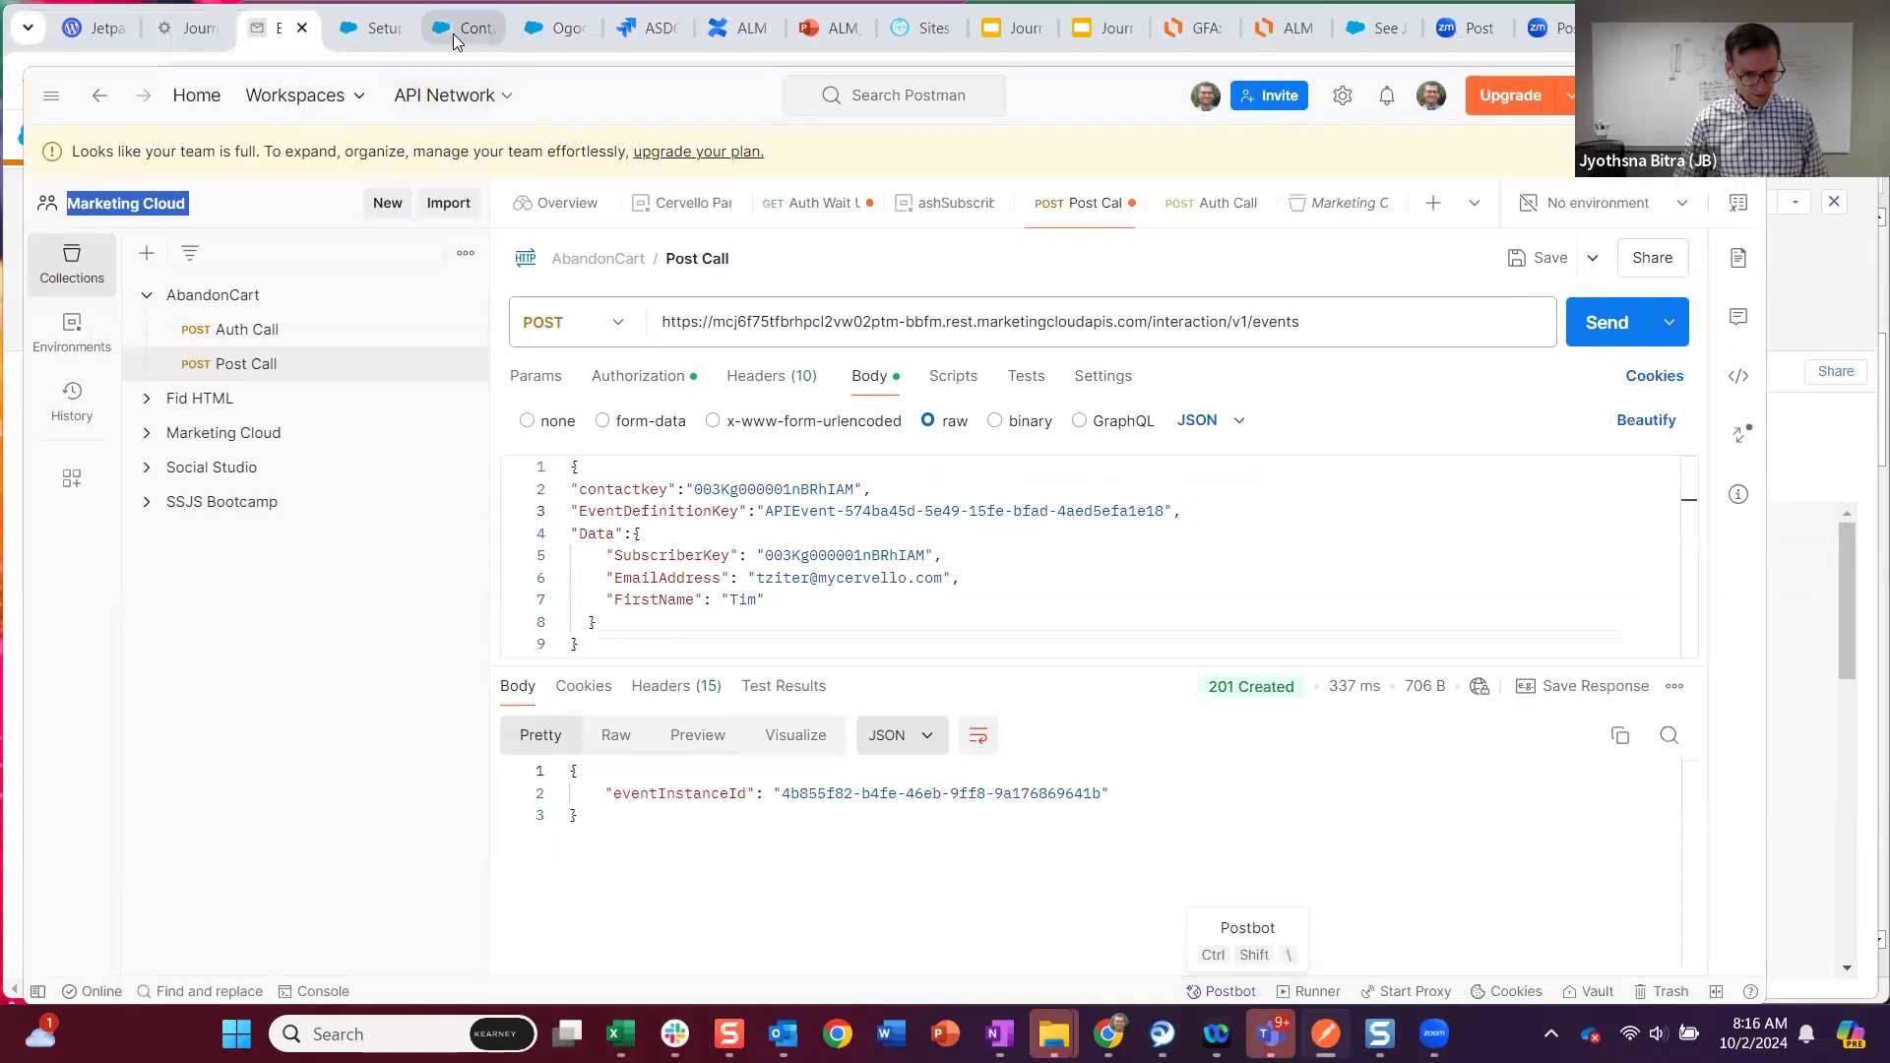
click(528, 39)
click(816, 81)
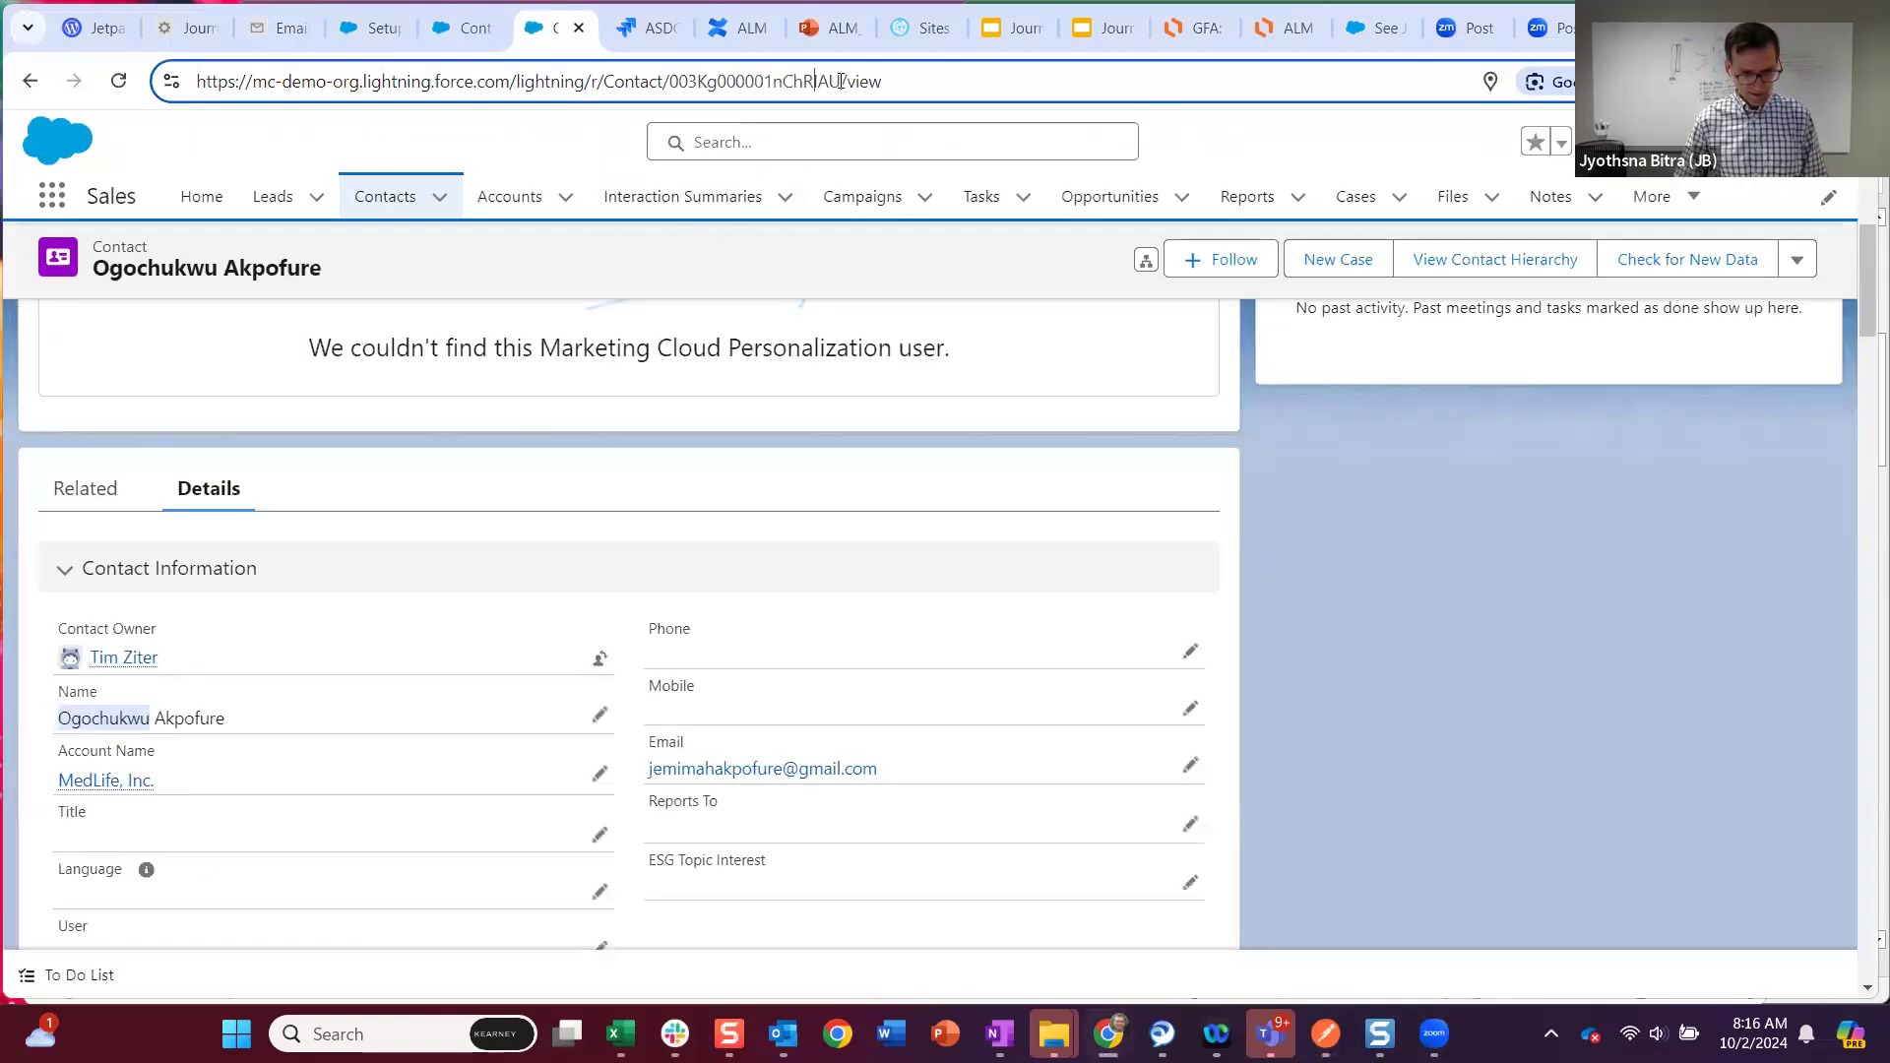
drag(841, 81, 670, 85)
key(ctrl+c)
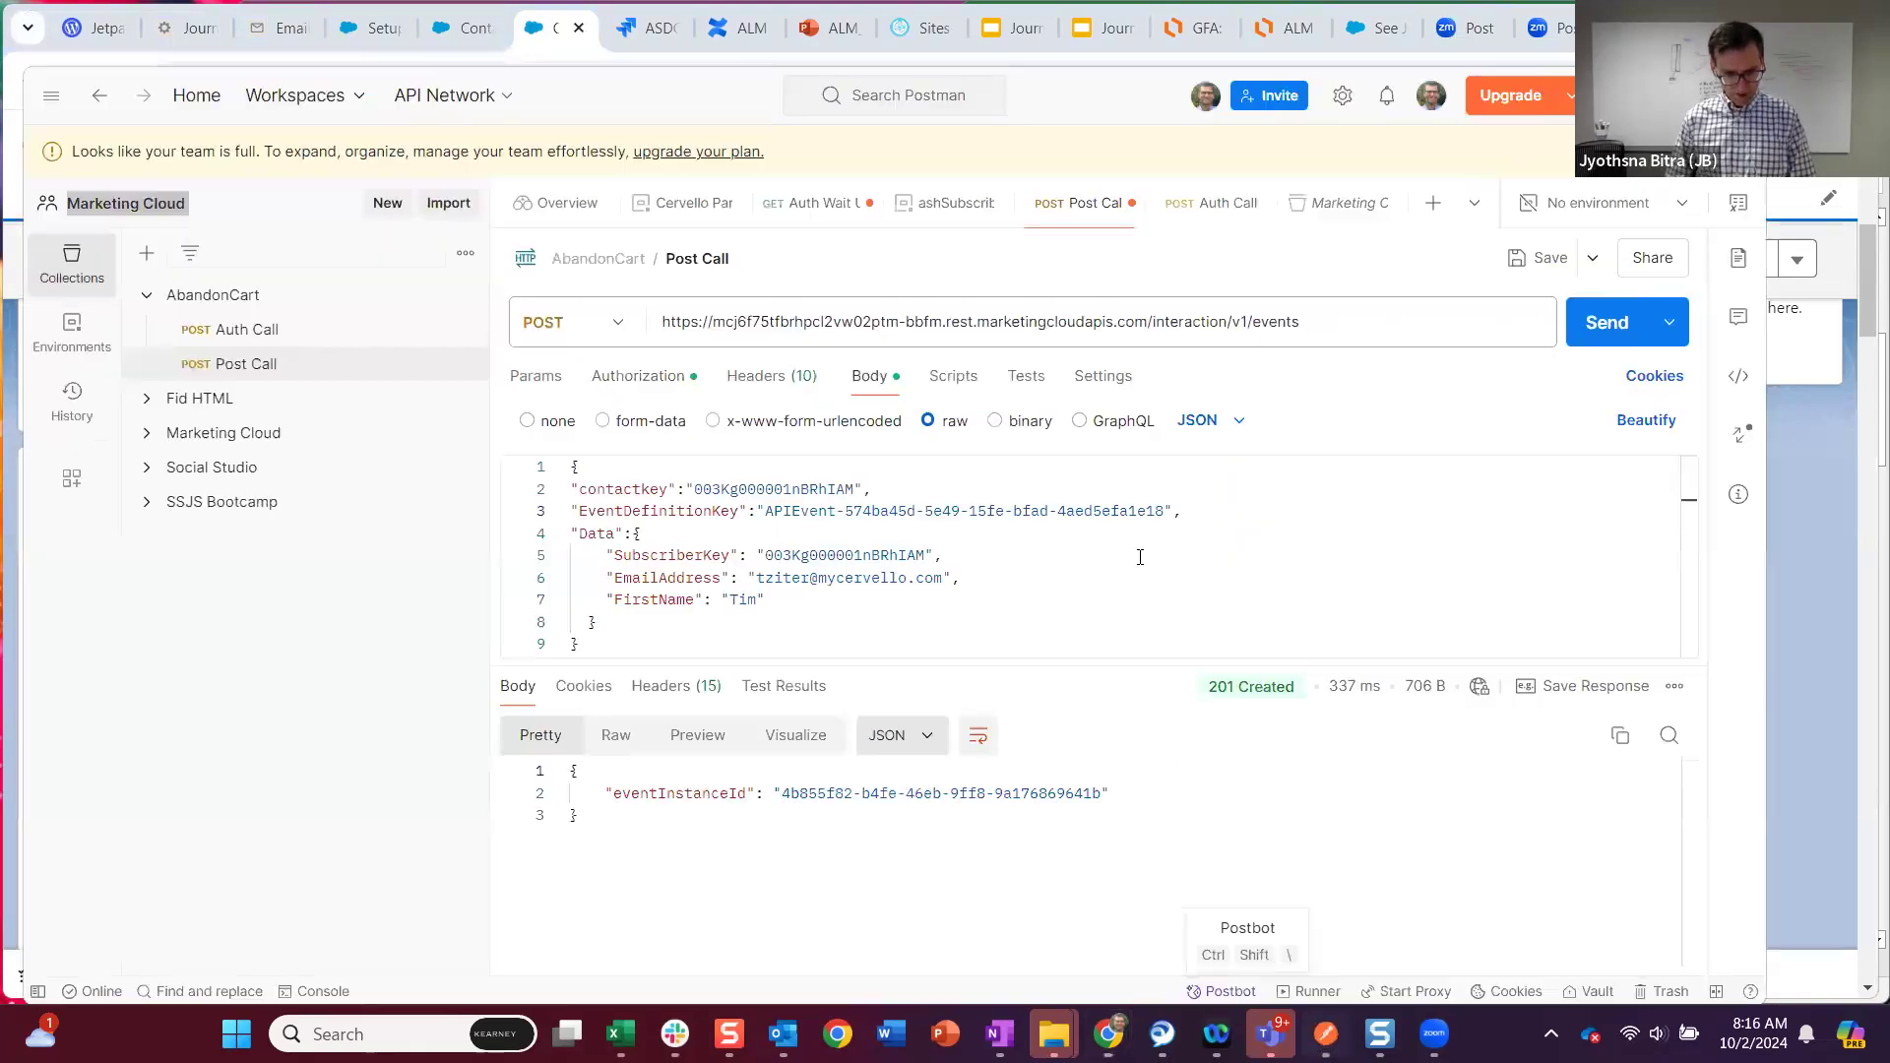
Return to Postman and replace both the contactkey and SubscriberKey values in the Post Call body with the copied record ID
click(1326, 1034)
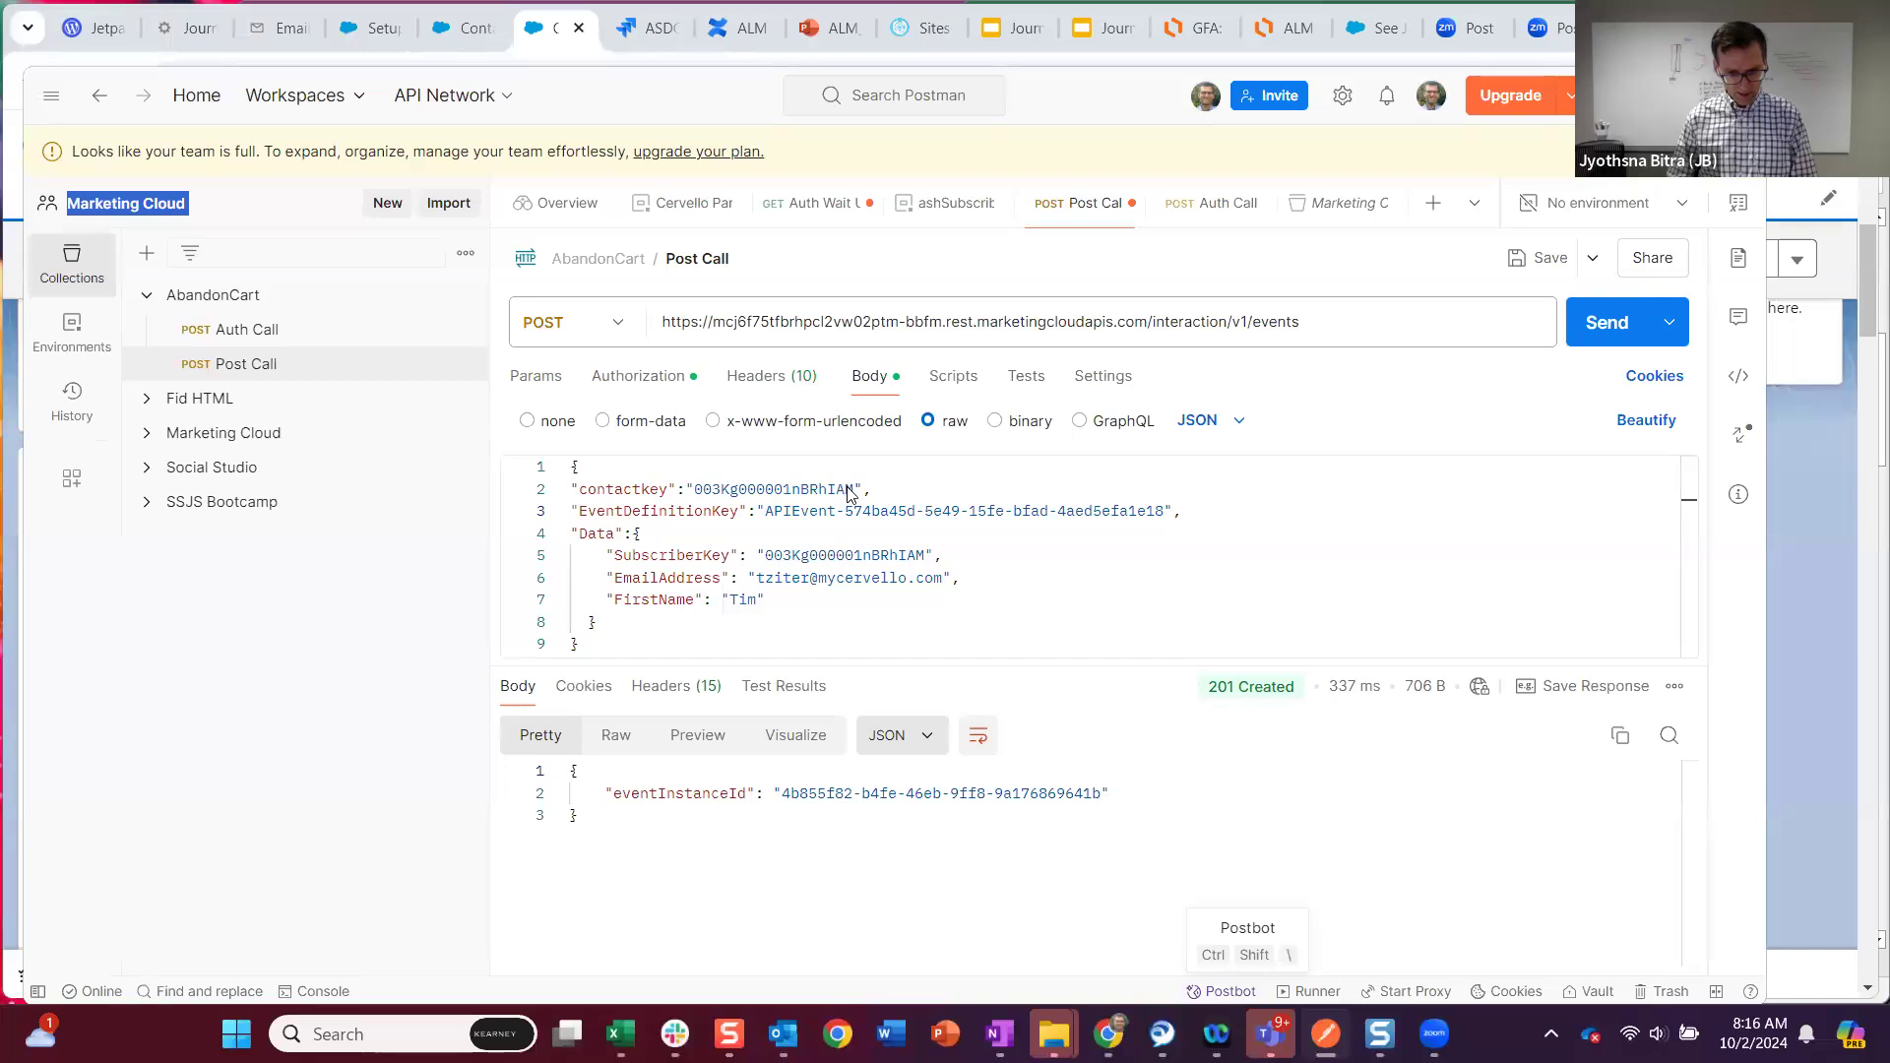
drag(850, 491, 695, 489)
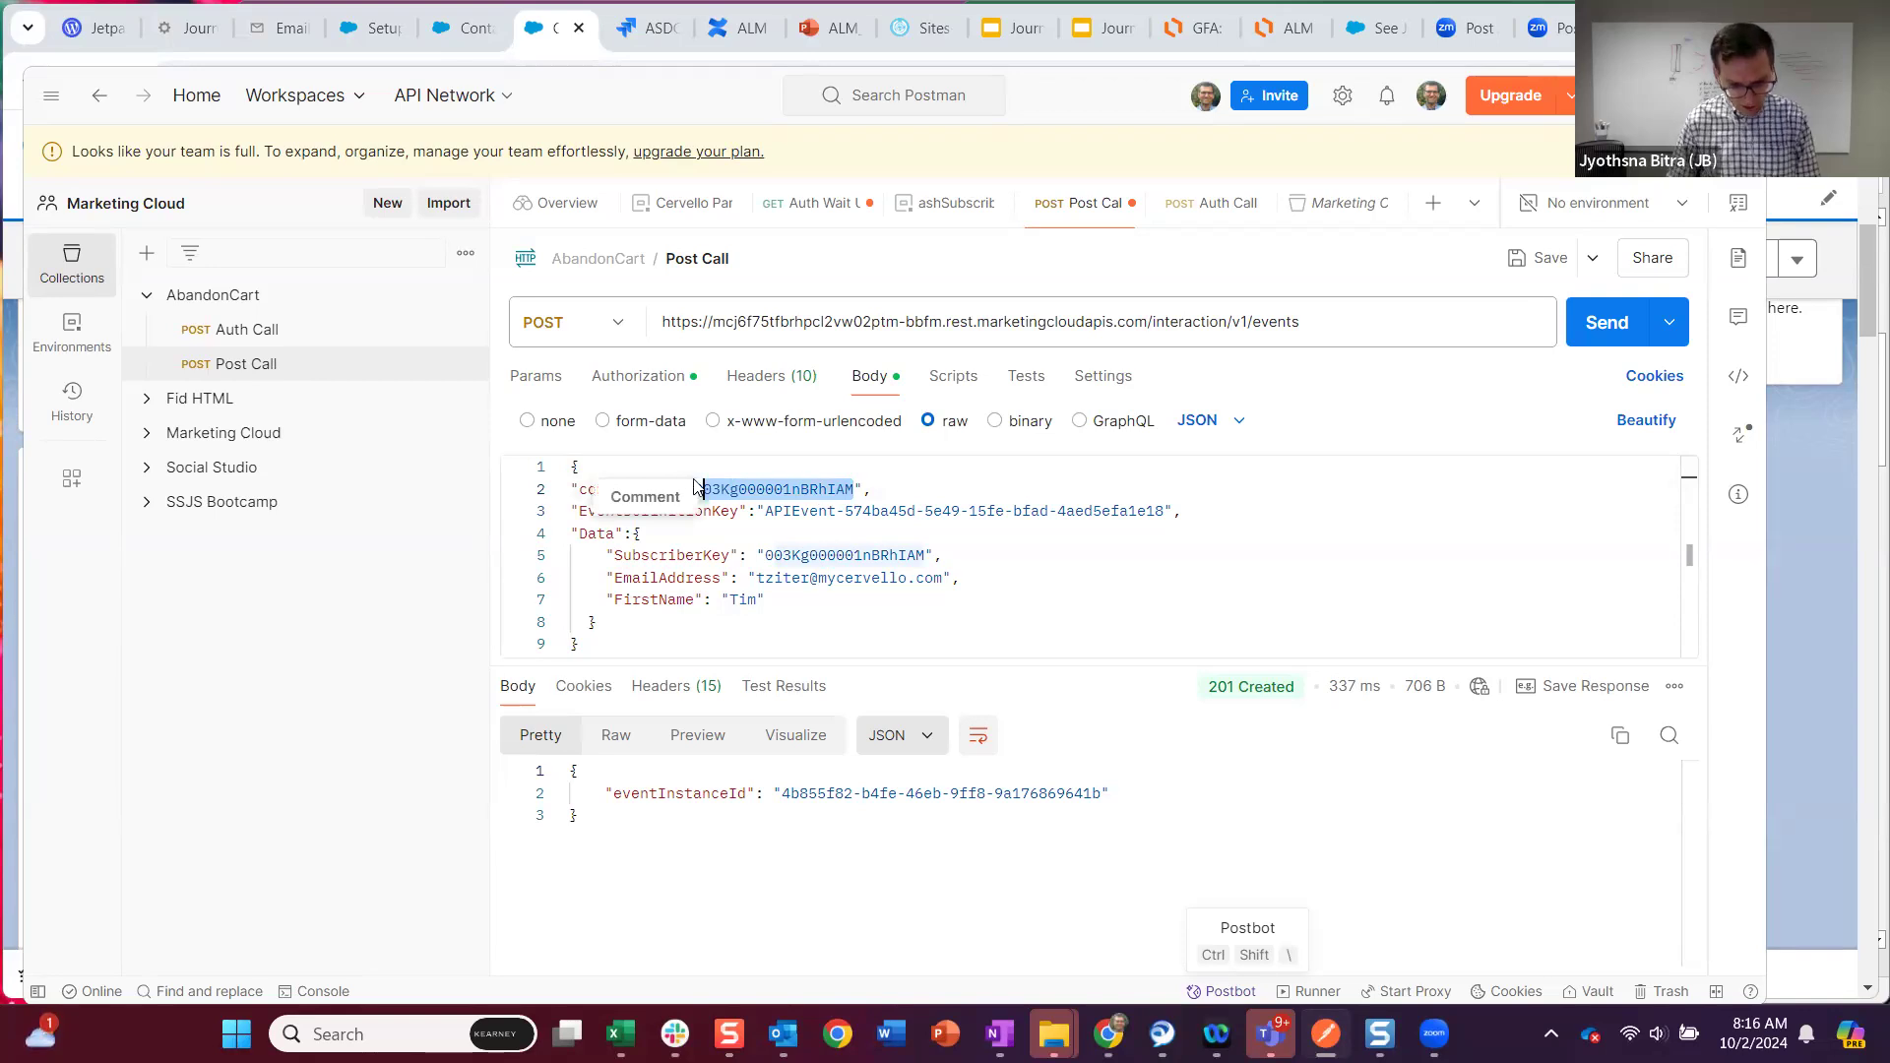
drag(854, 492, 695, 492)
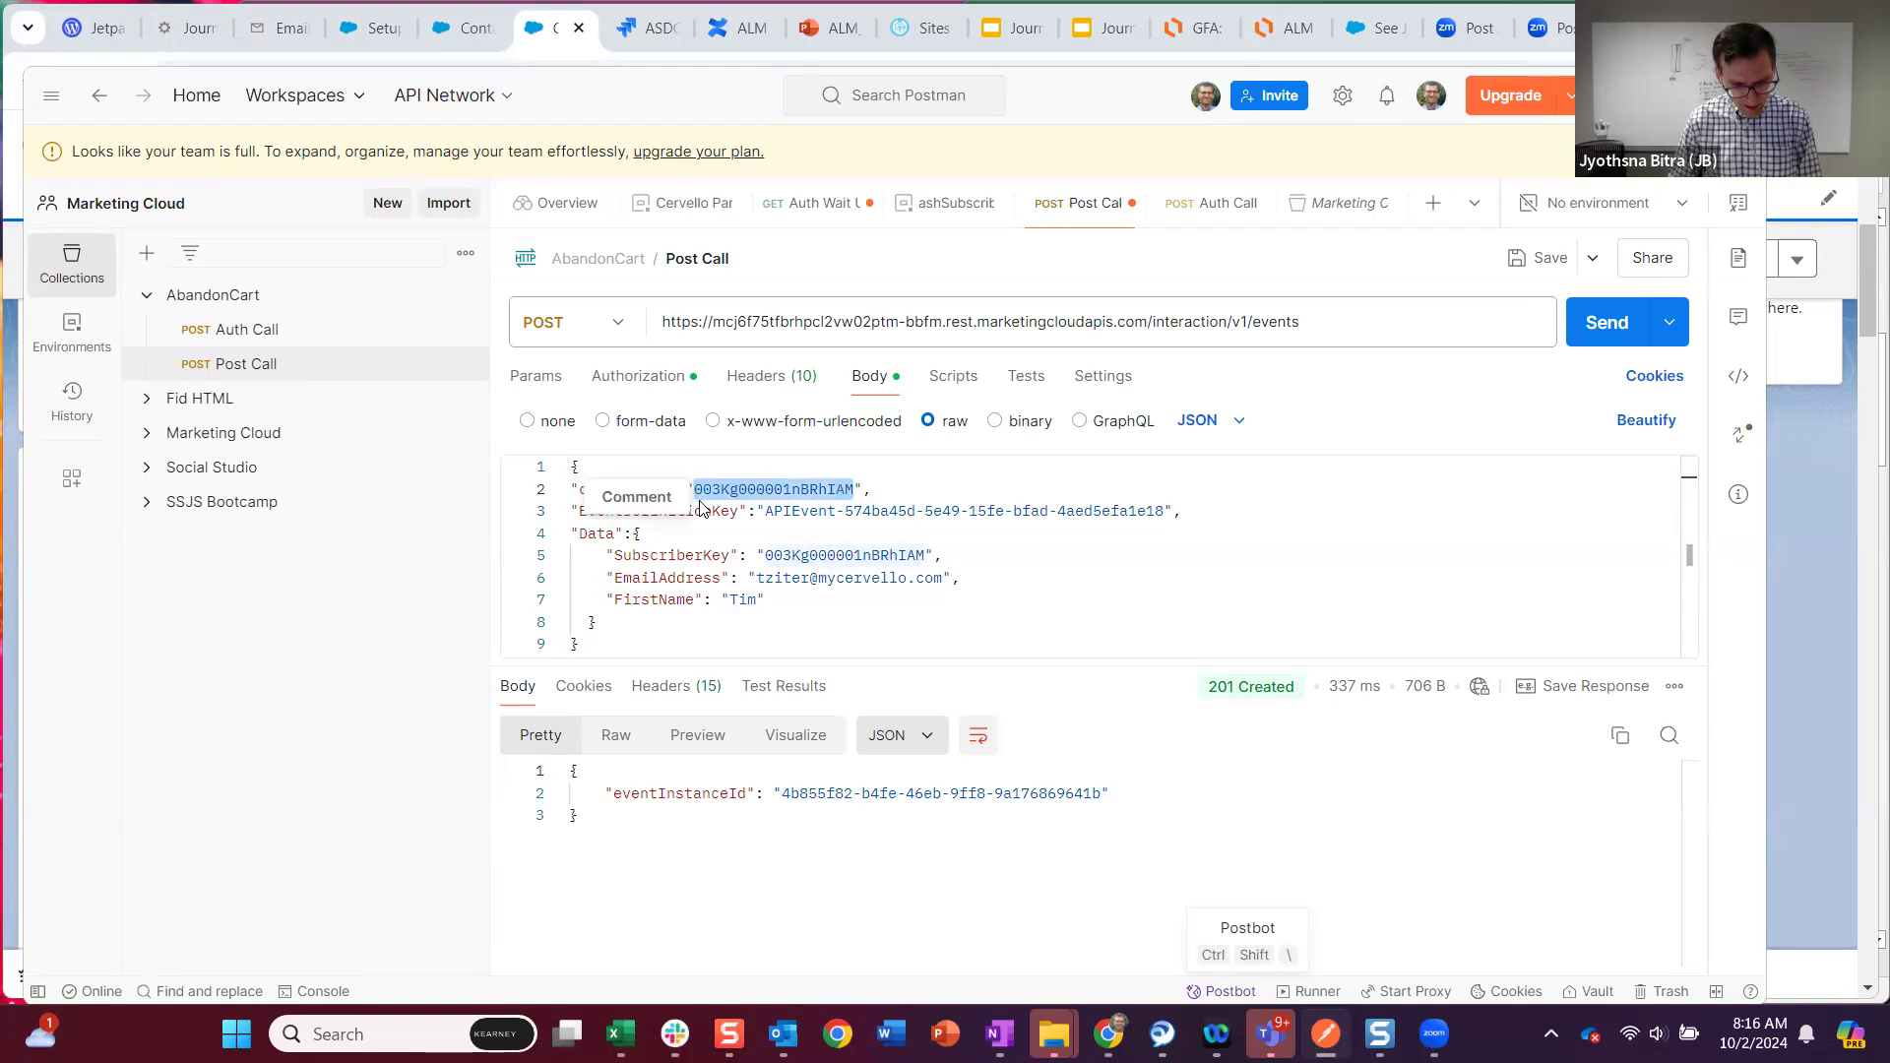
key(ctrl+v)
drag(925, 557, 764, 557)
key(ctrl+v)
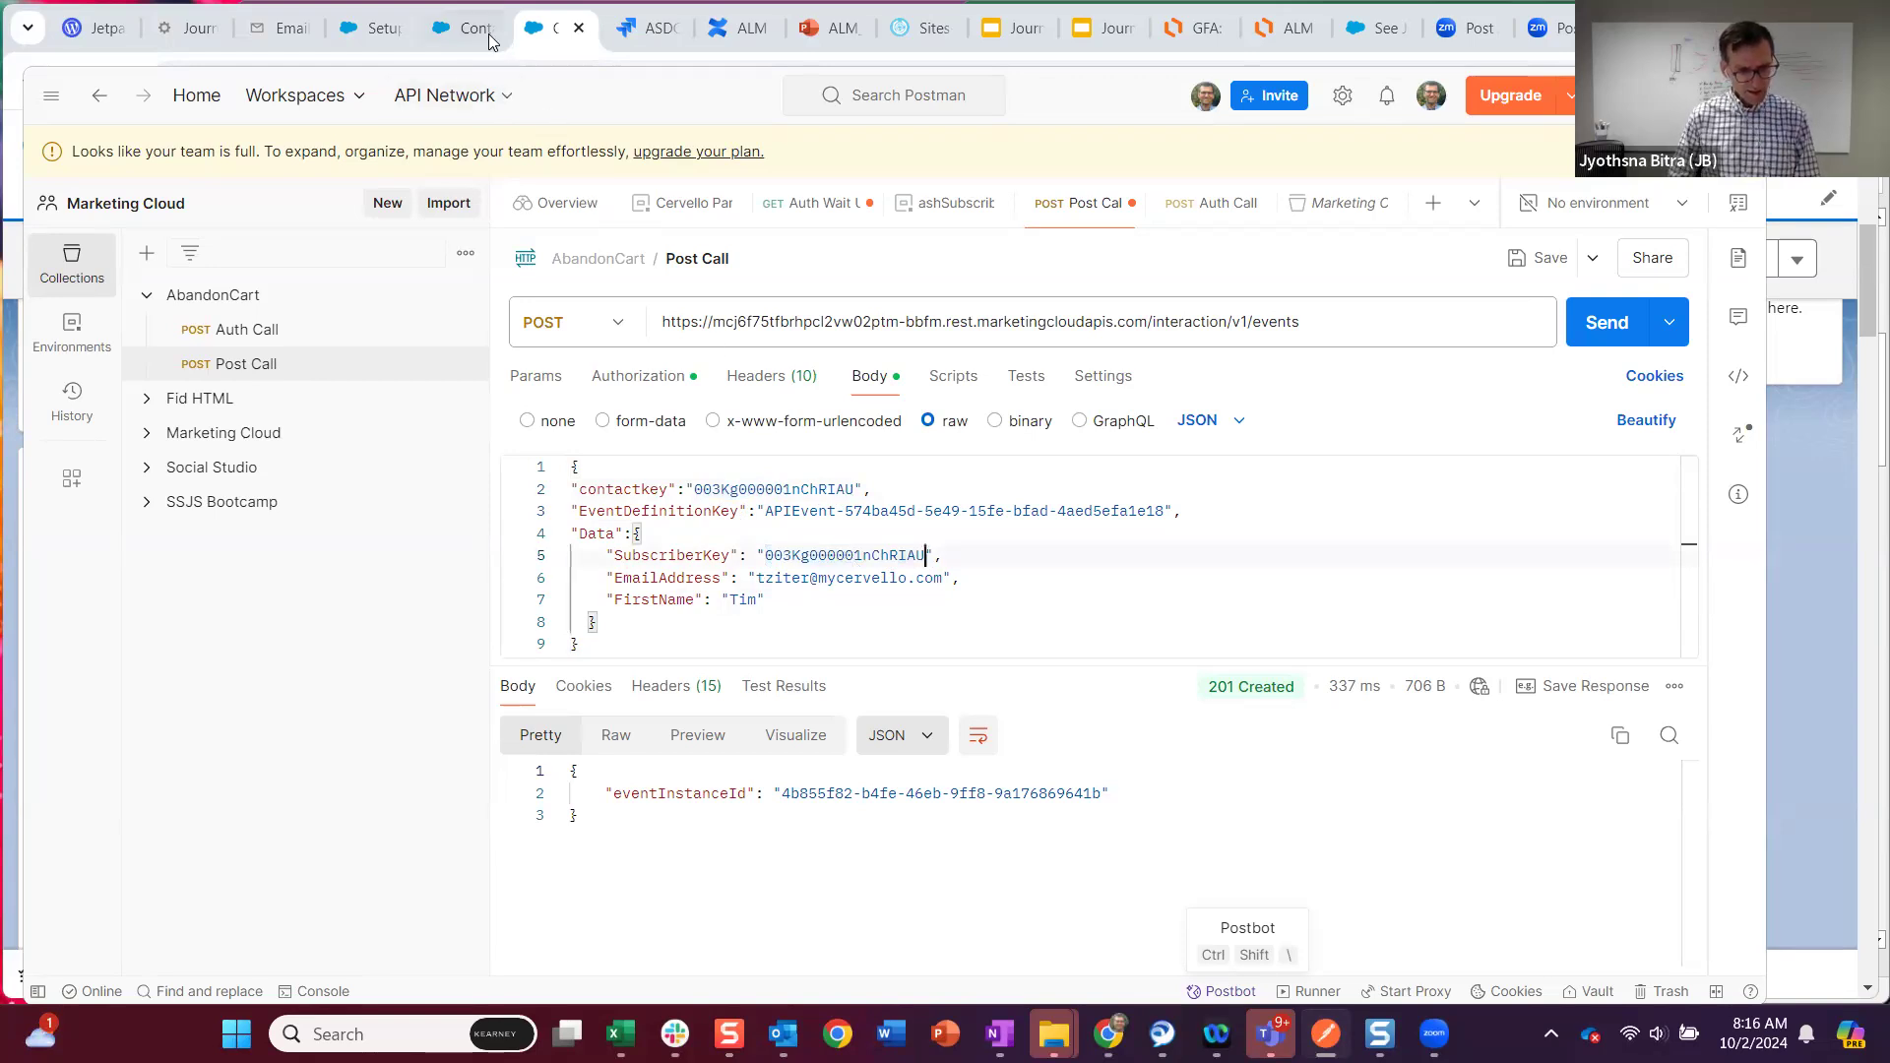
Copy the contact's email address from the Salesforce record and paste it over the EmailAddress value in Postman's Post Call body
click(555, 43)
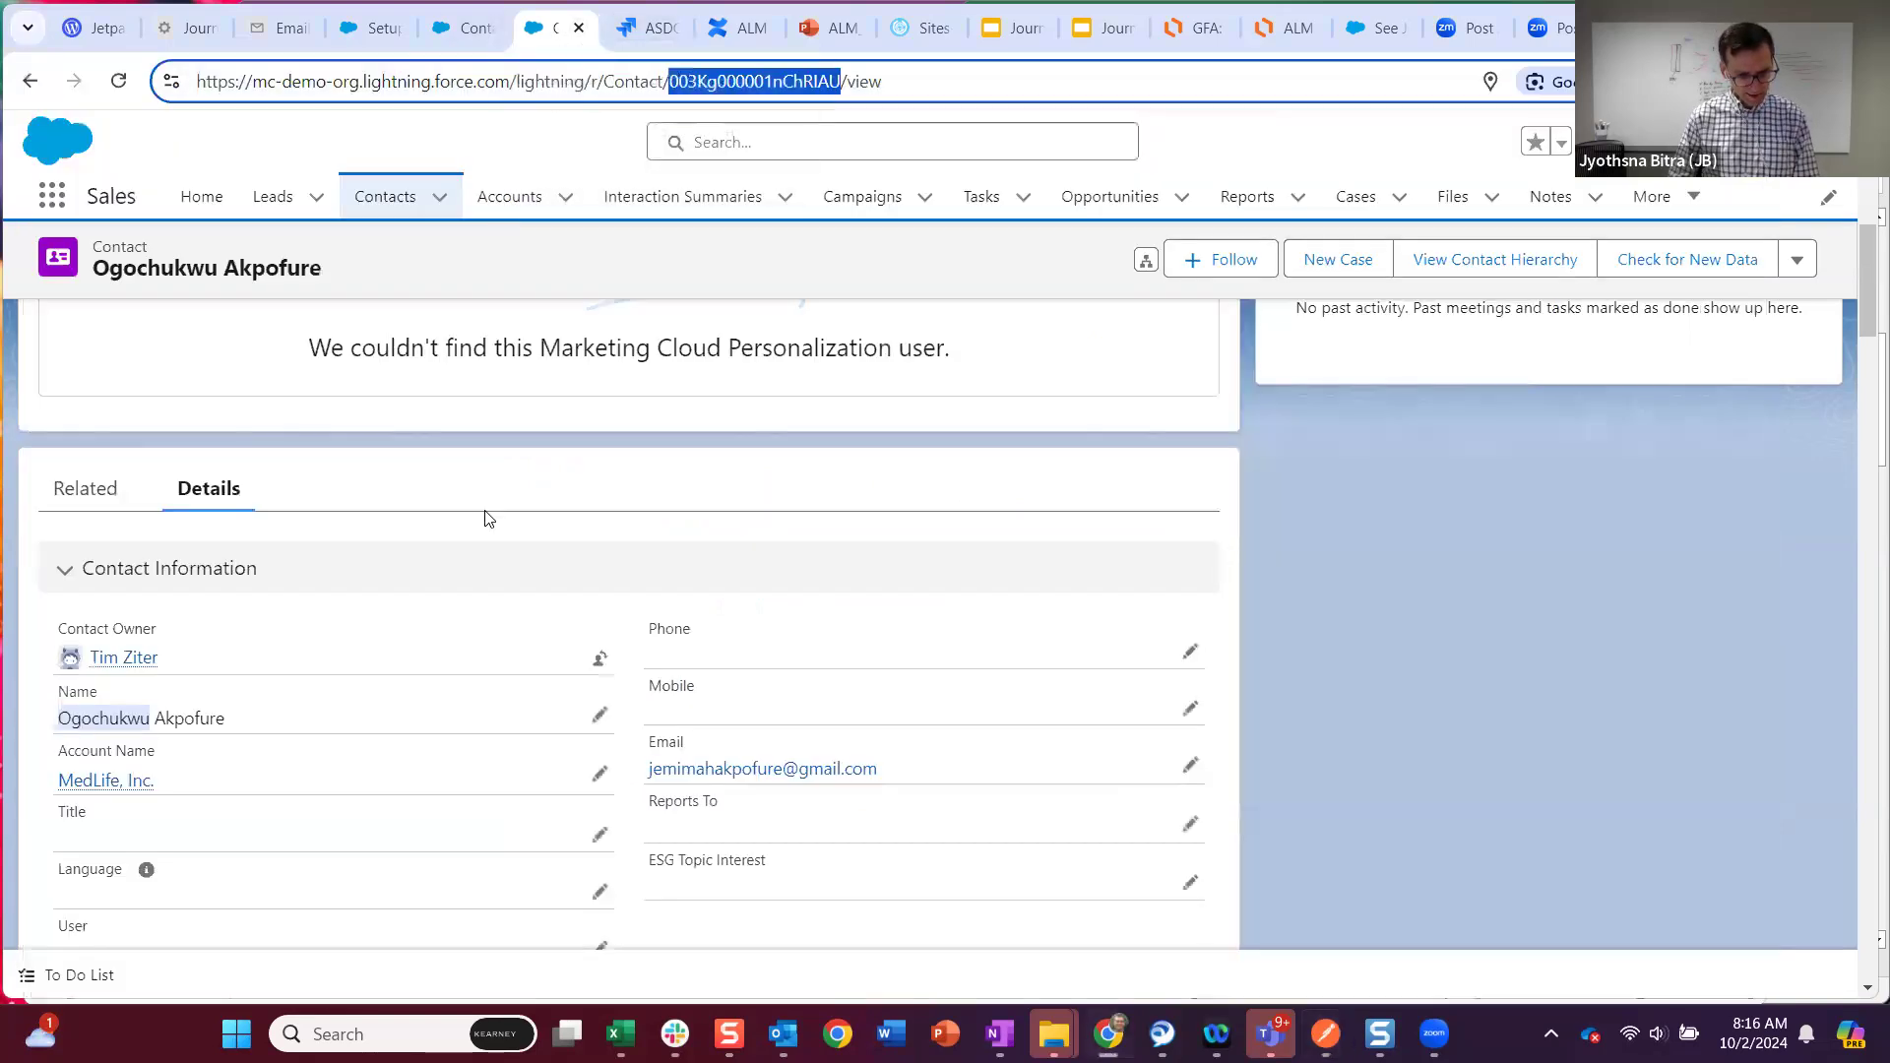
drag(903, 770, 652, 761)
key(ctrl+c)
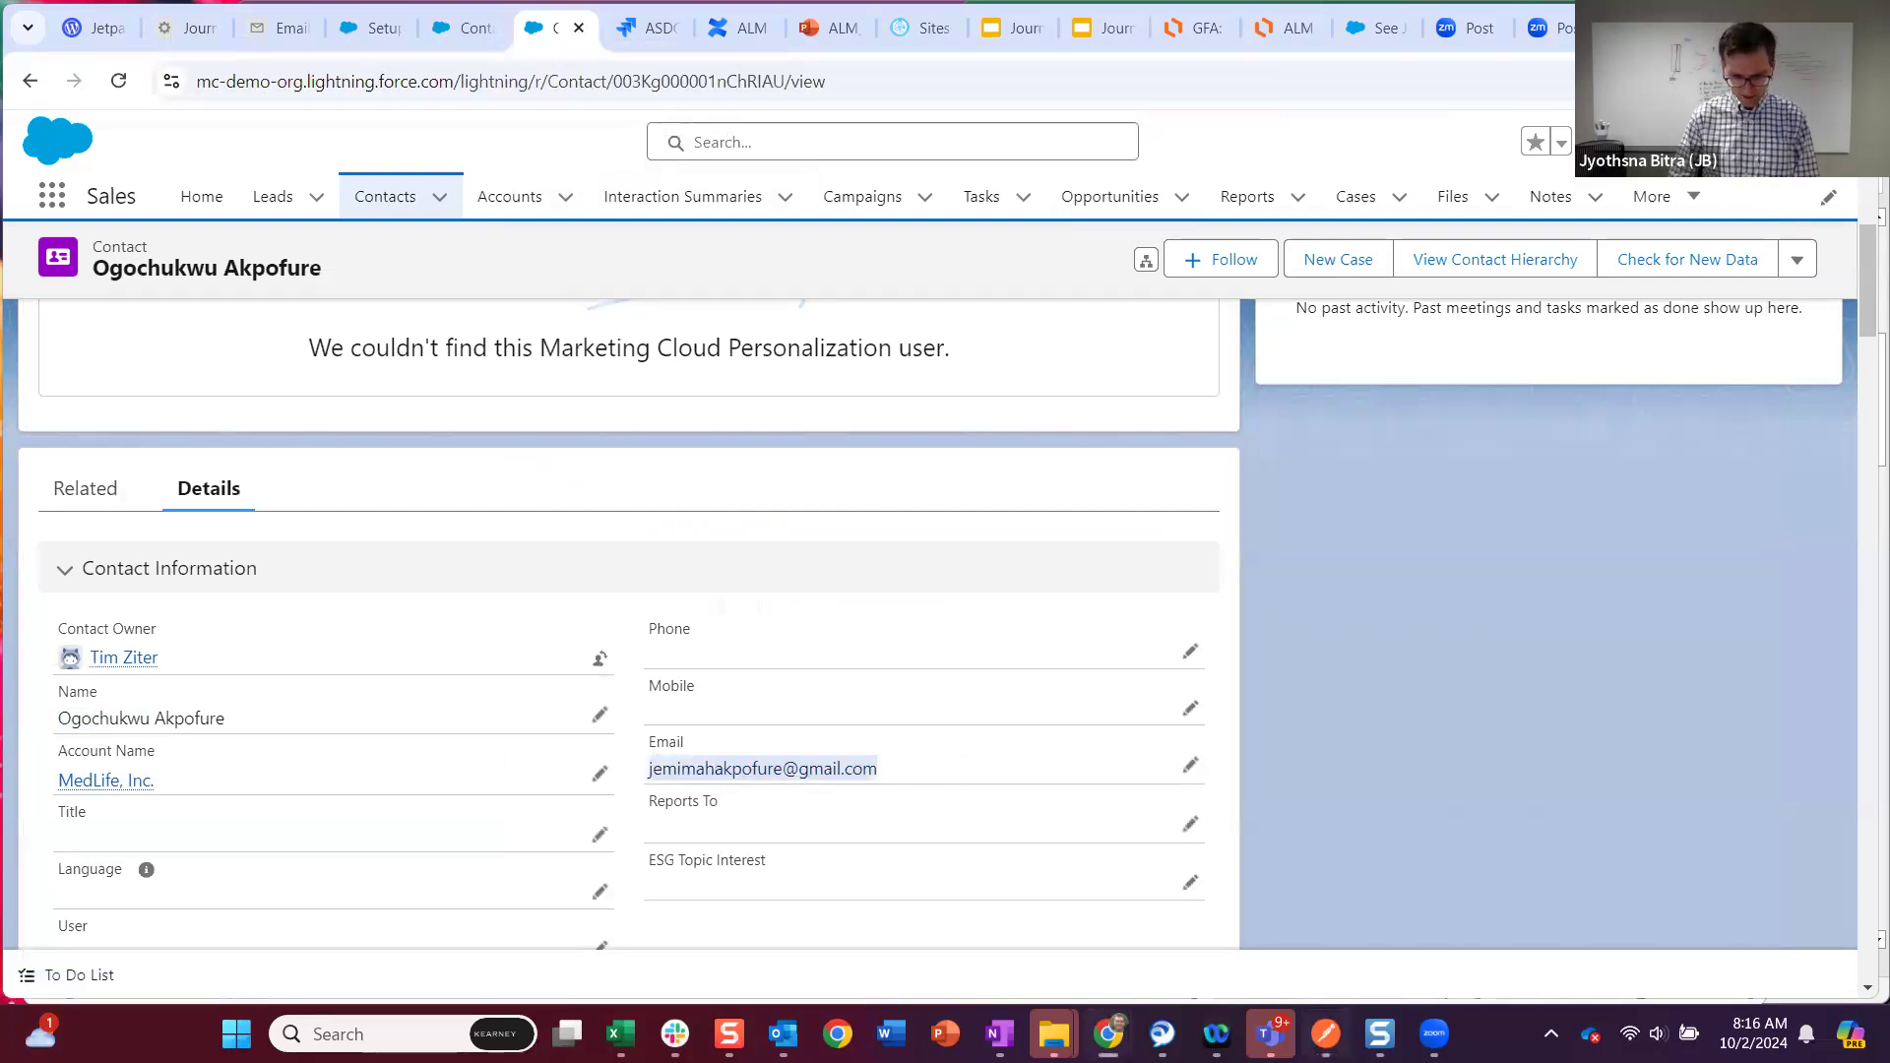
click(1325, 1033)
drag(943, 579, 755, 579)
key(ctrl+v)
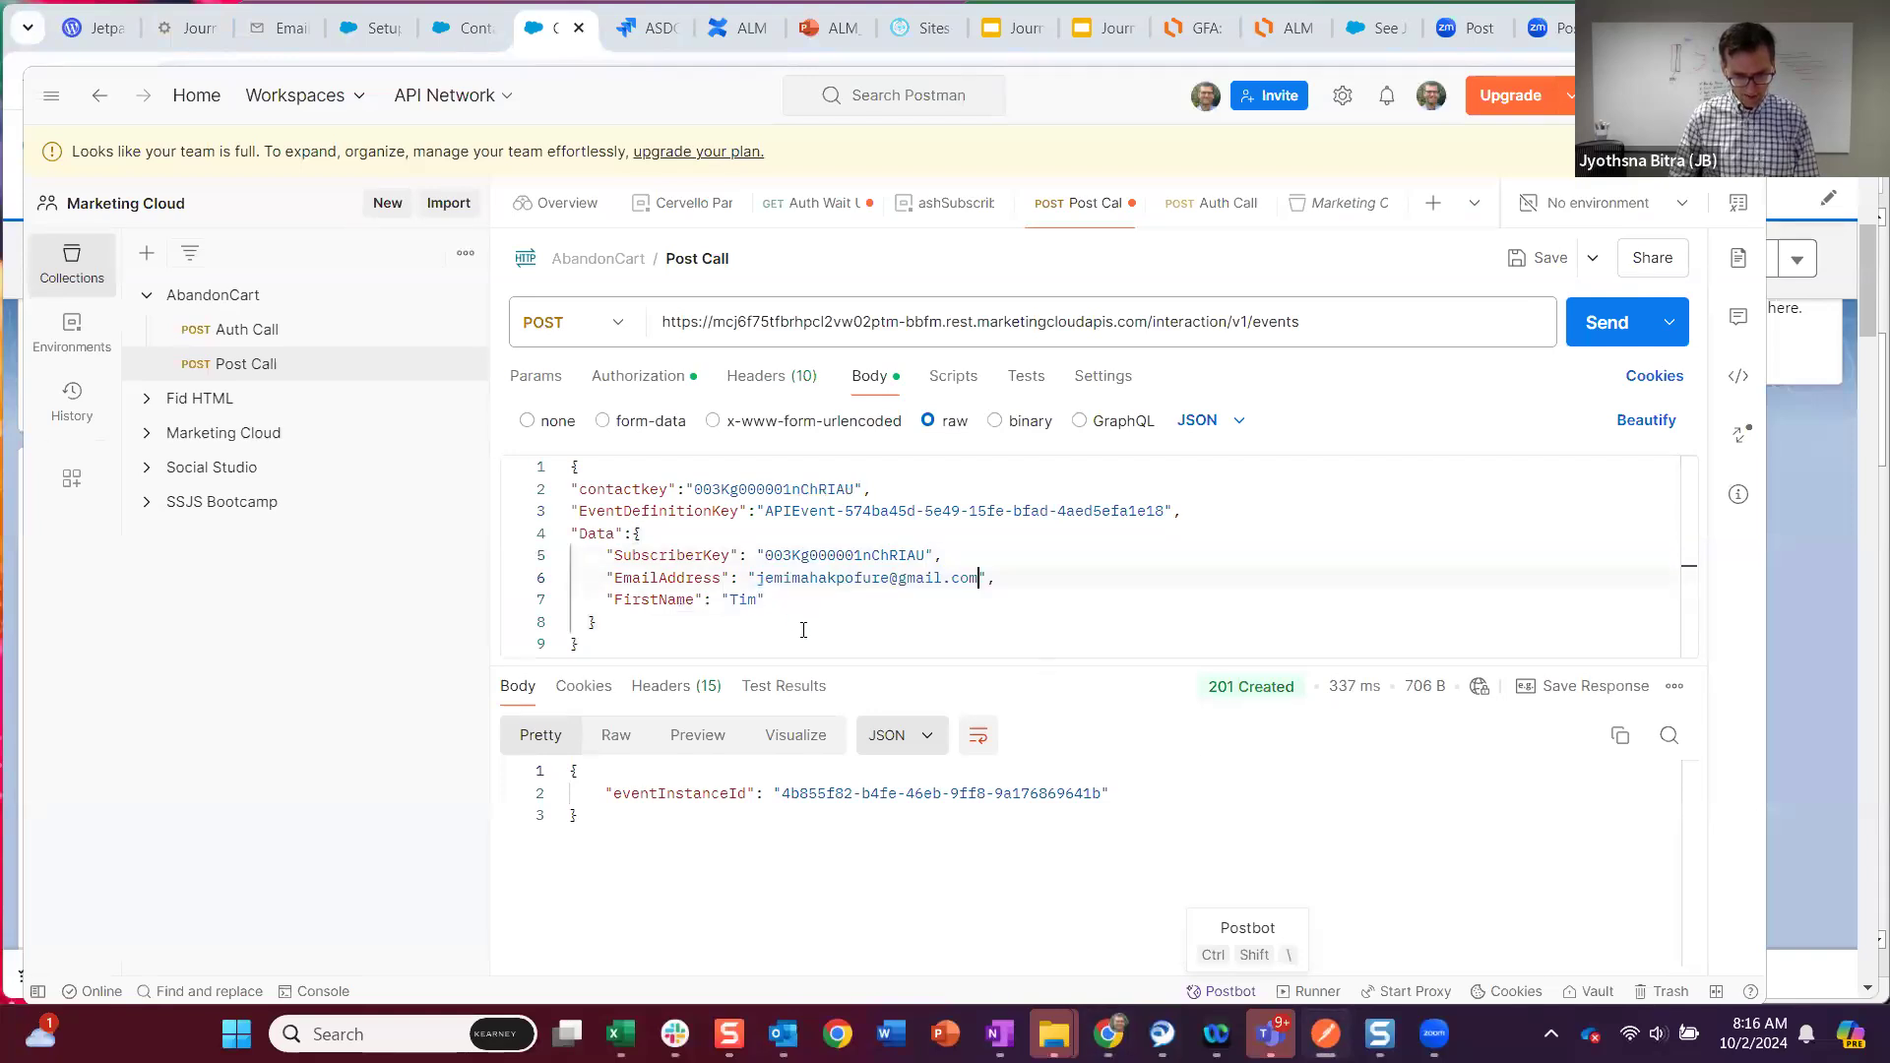
Copy the contact's first name from the Salesforce record and paste it over the FirstName value in Postman's Post Call body
click(438, 56)
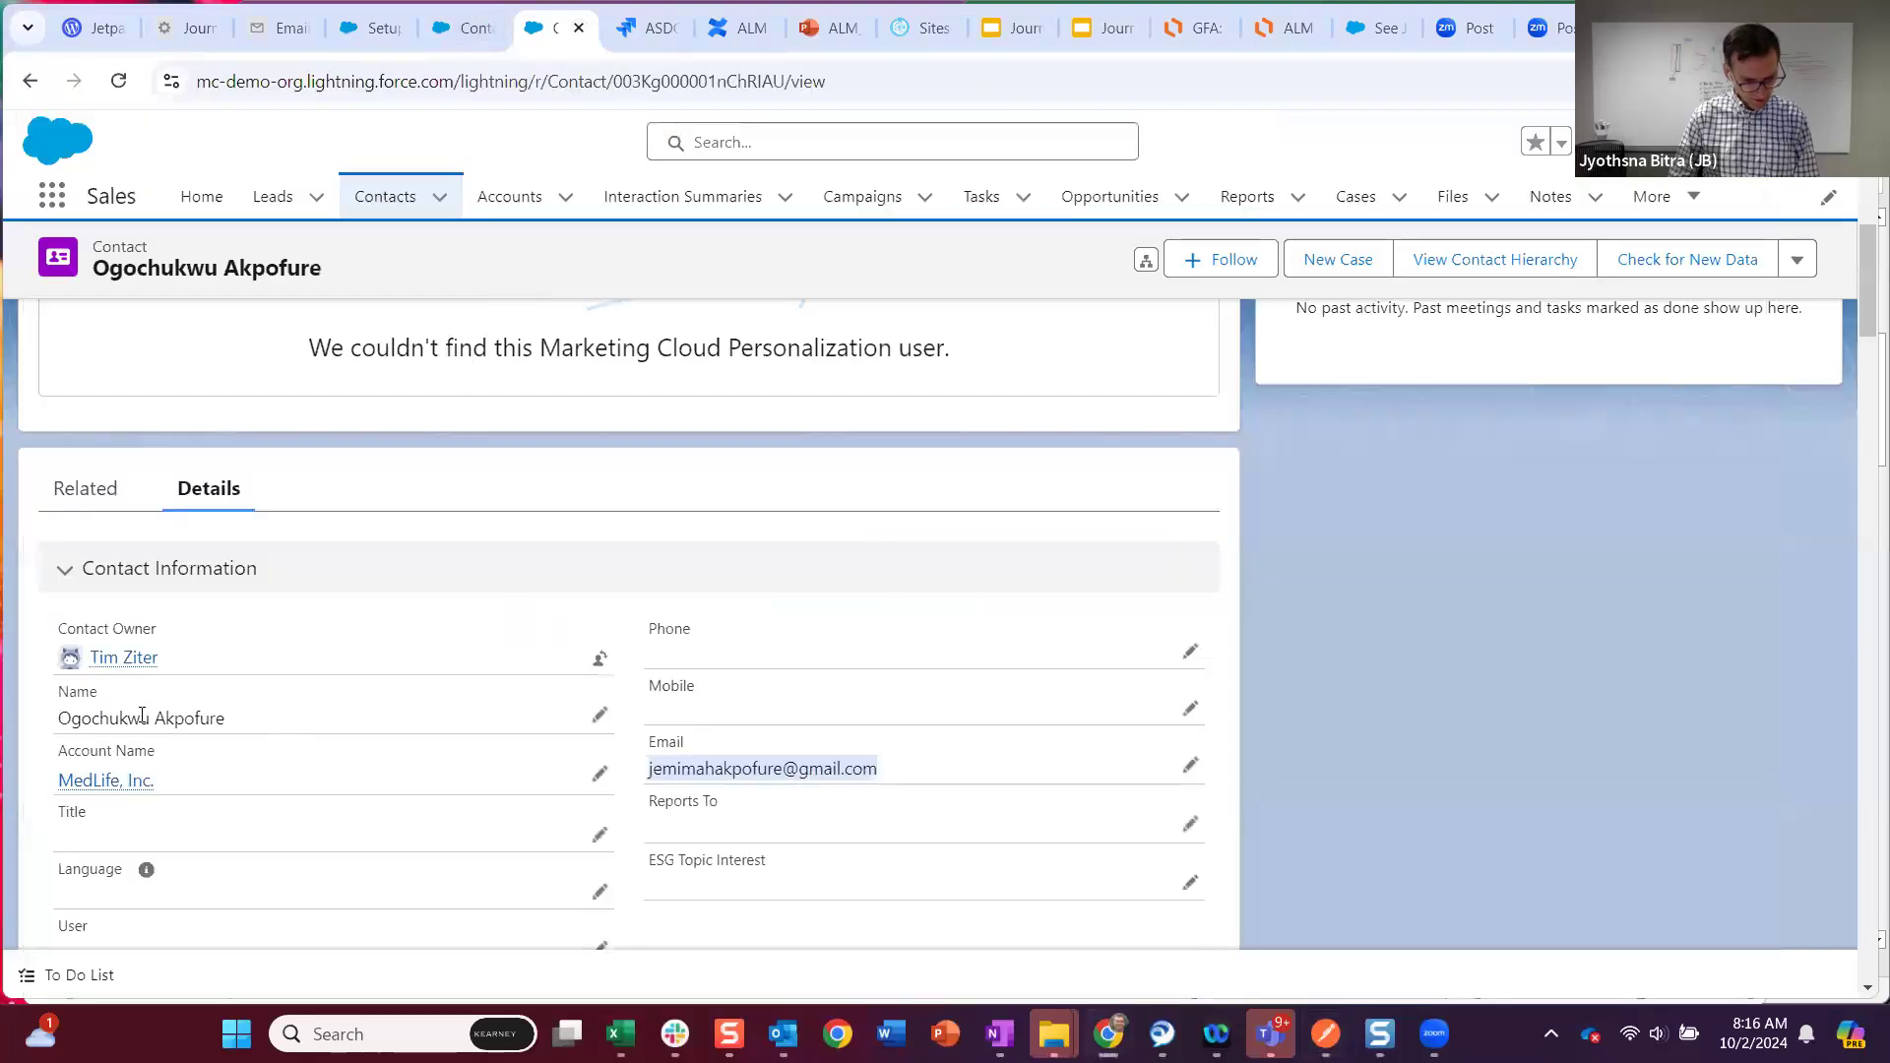
drag(155, 718, 65, 713)
key(ctrl+c)
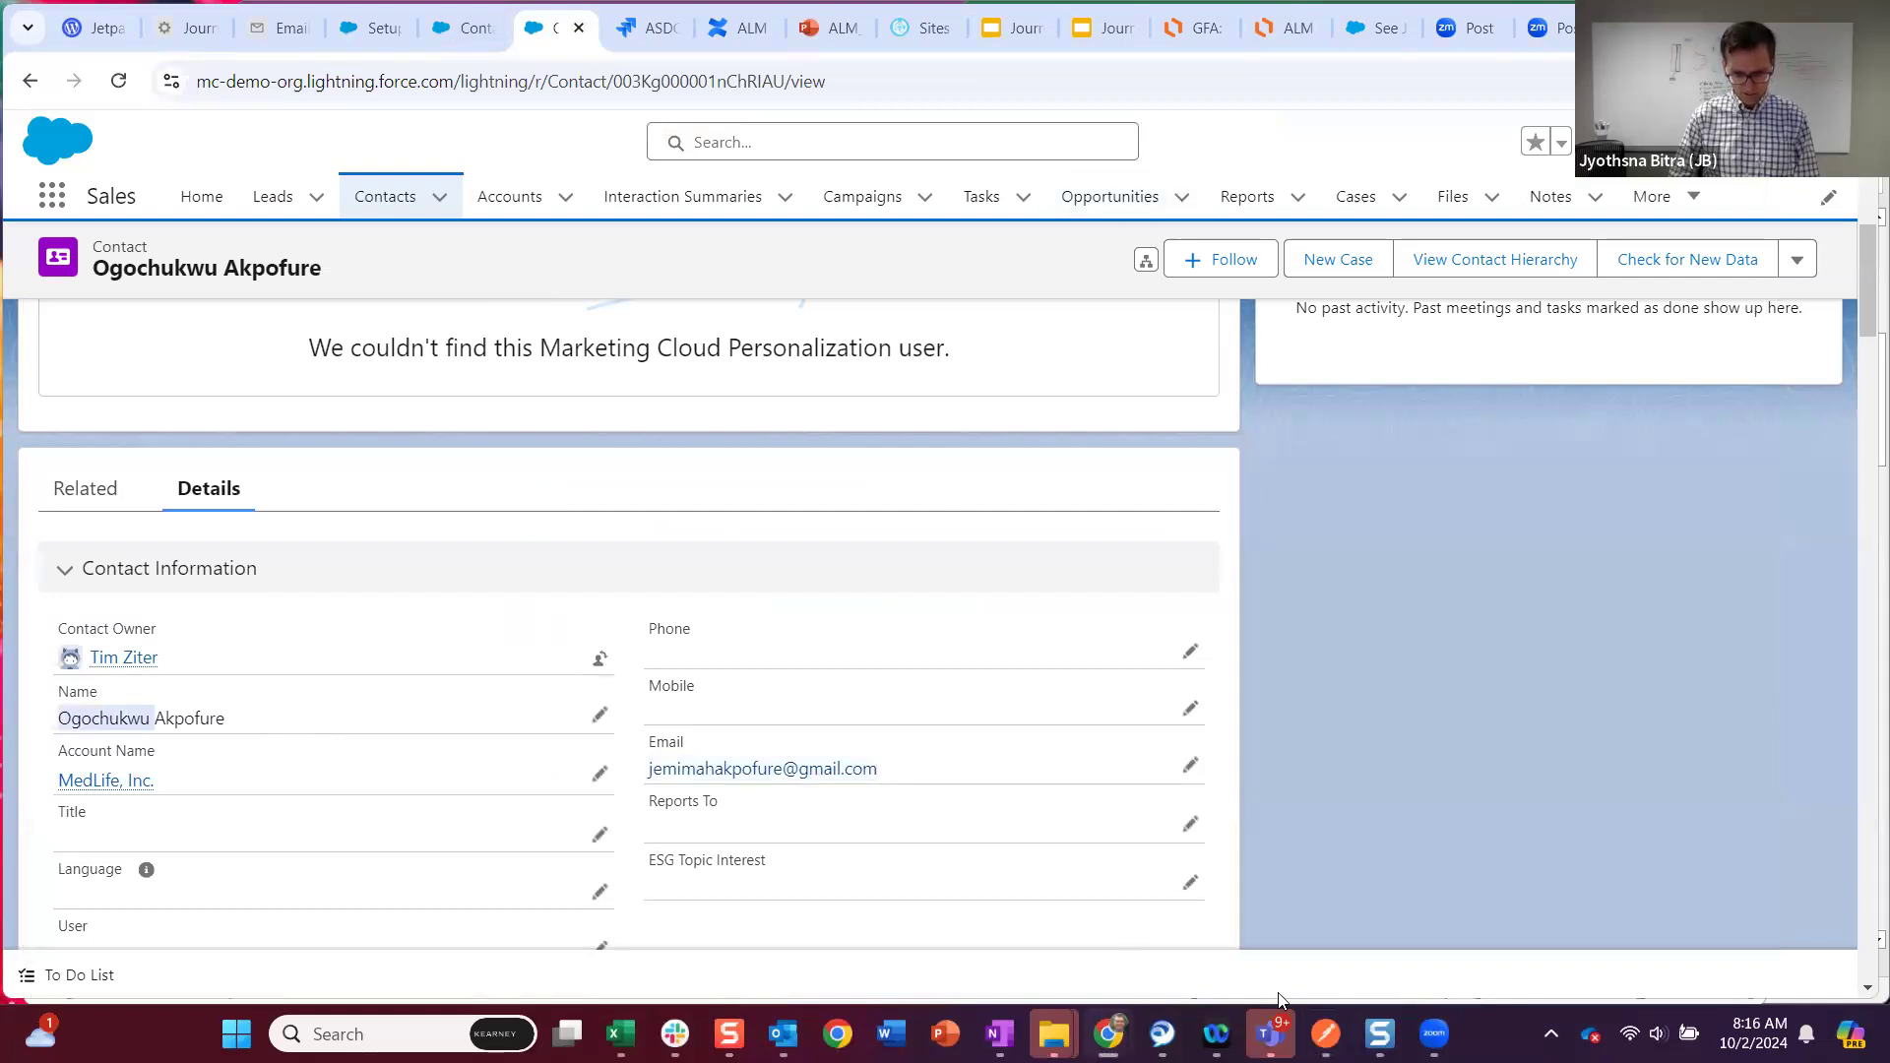
click(1326, 1031)
drag(756, 599, 731, 603)
key(ctrl+v)
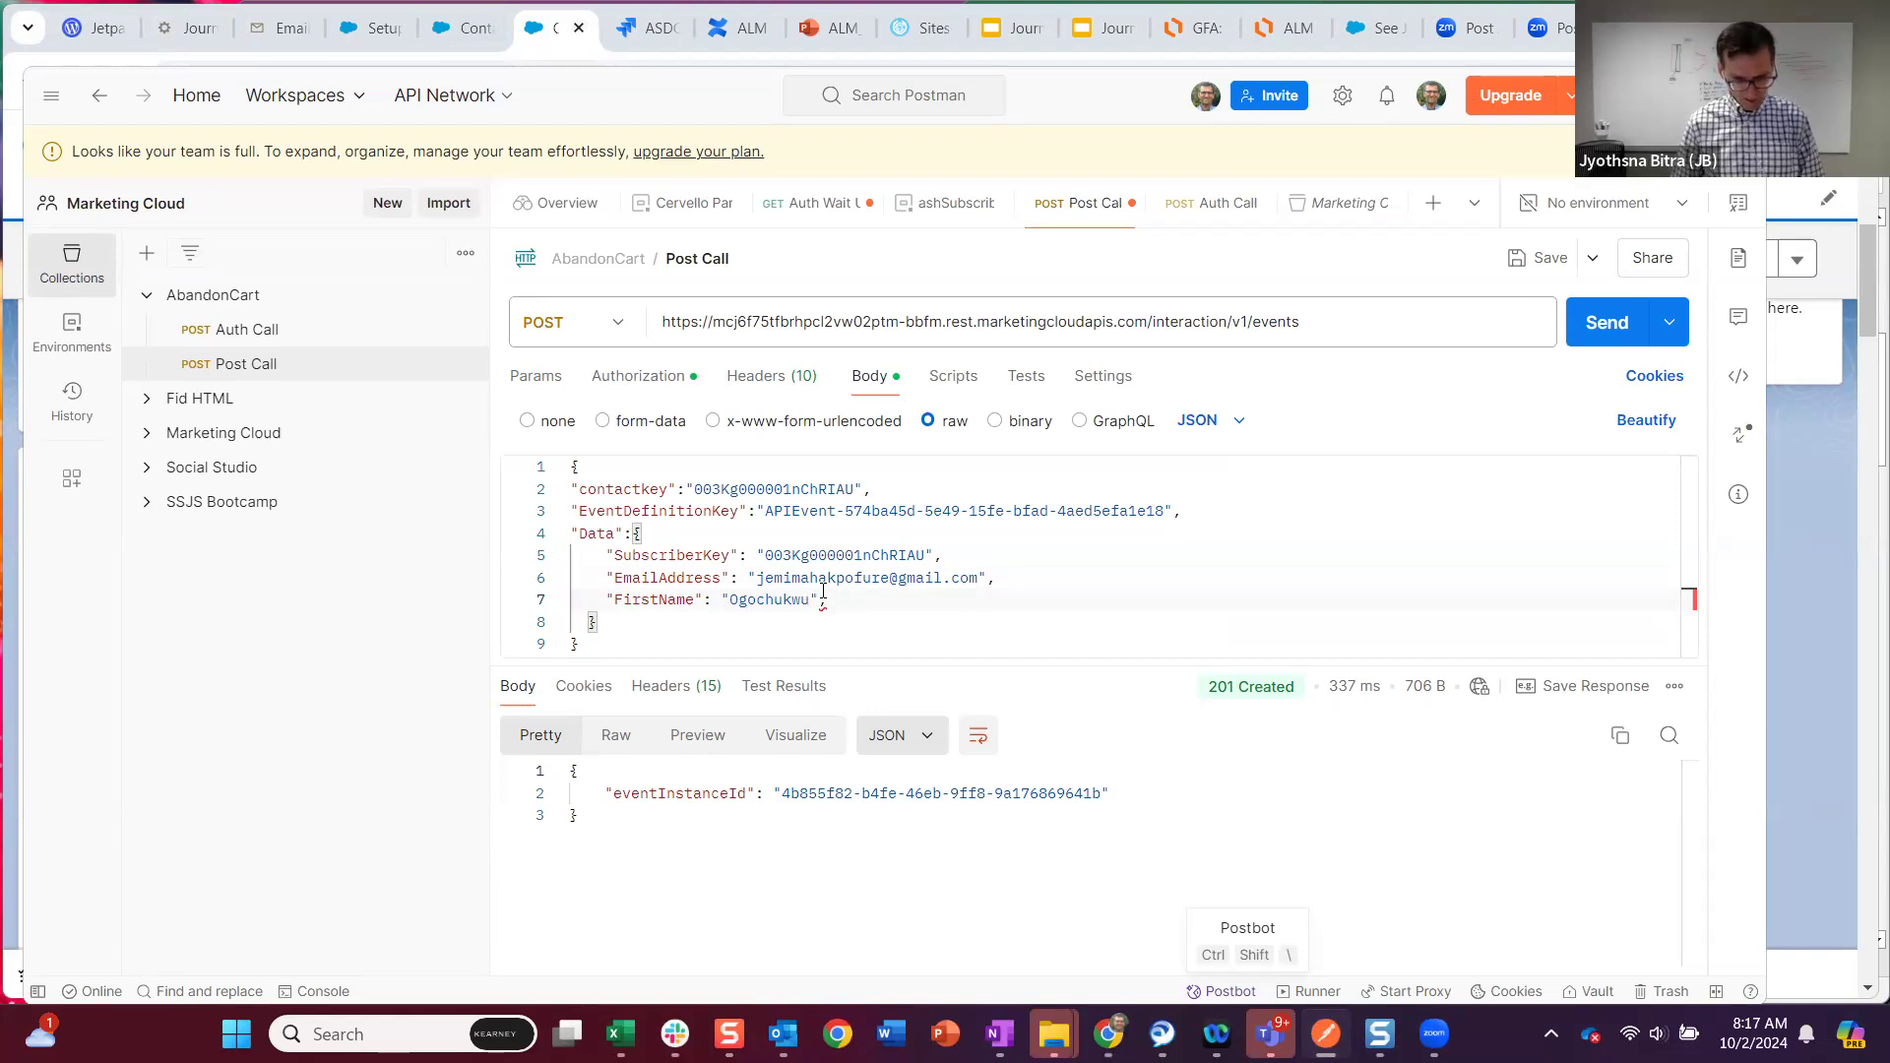
Add a "Customer" entry with the value "true" below FirstName in the Post Call body's Data block and save the request
drag(820, 598, 609, 593)
key(ctrl+c)
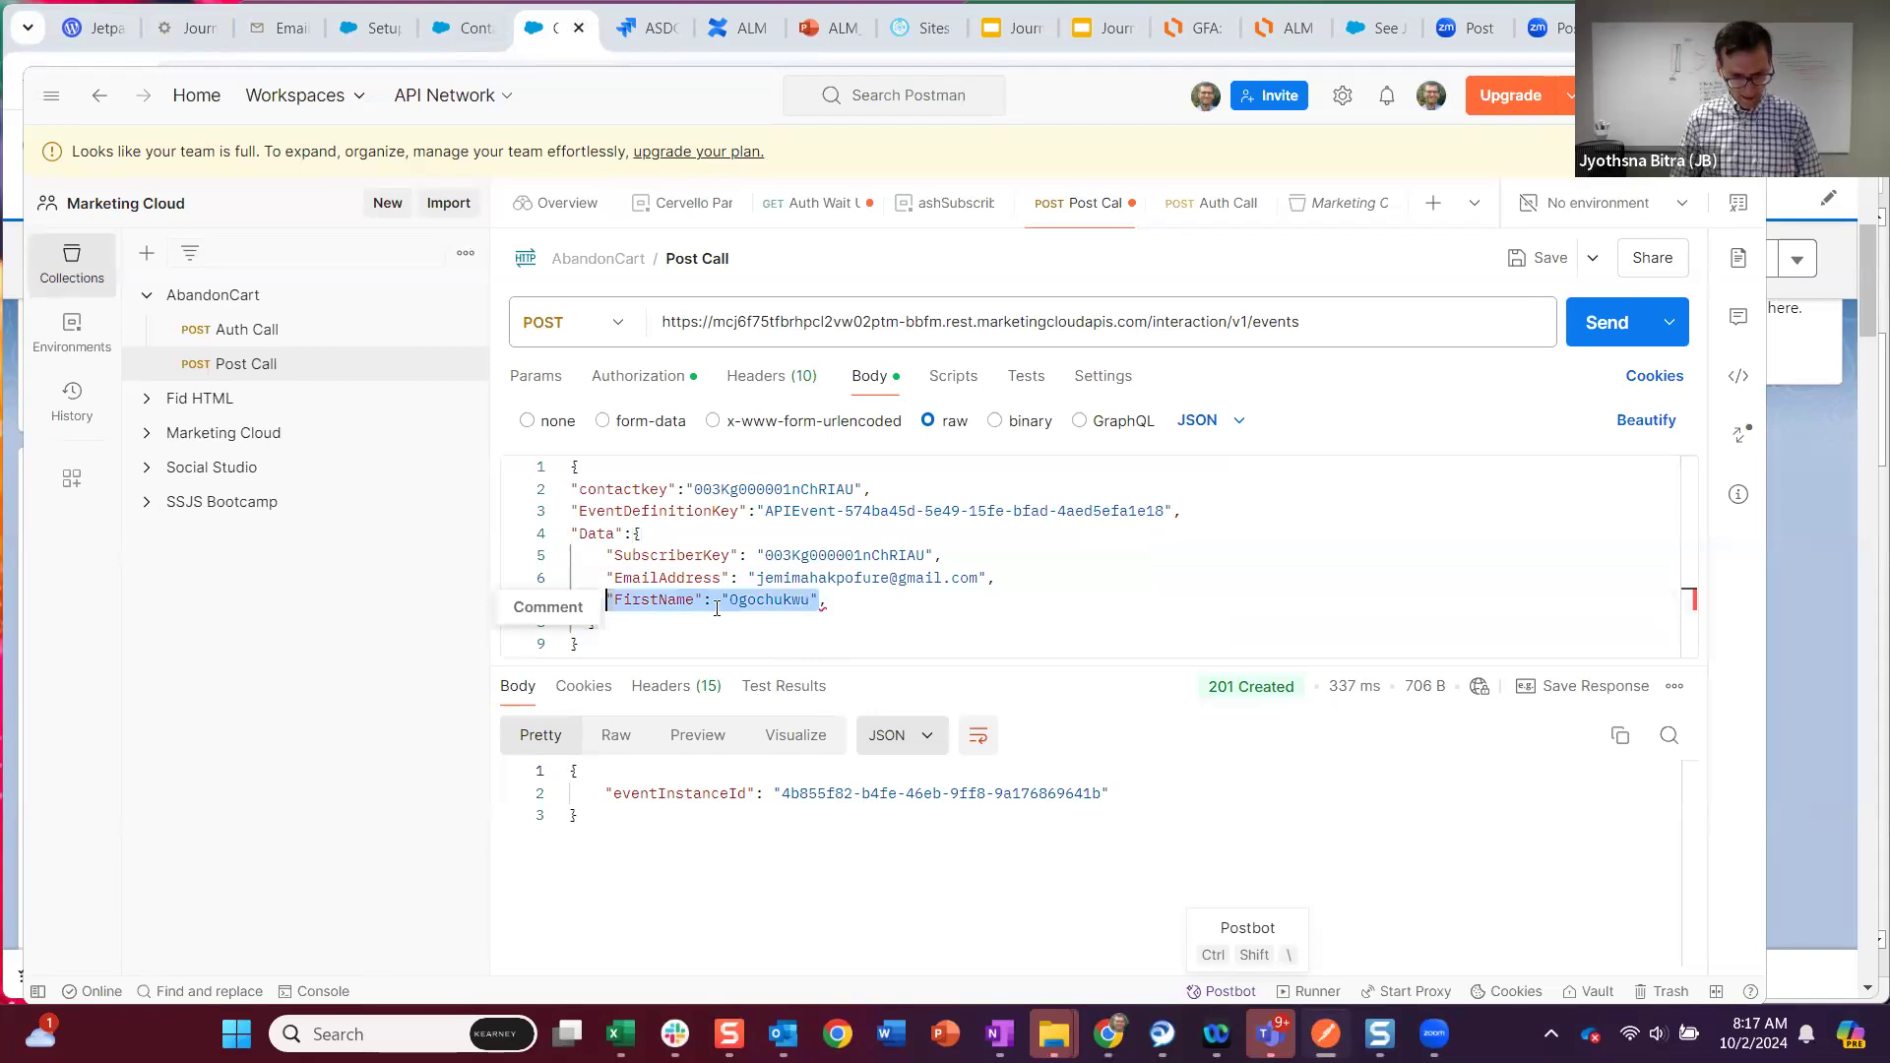
click(836, 600)
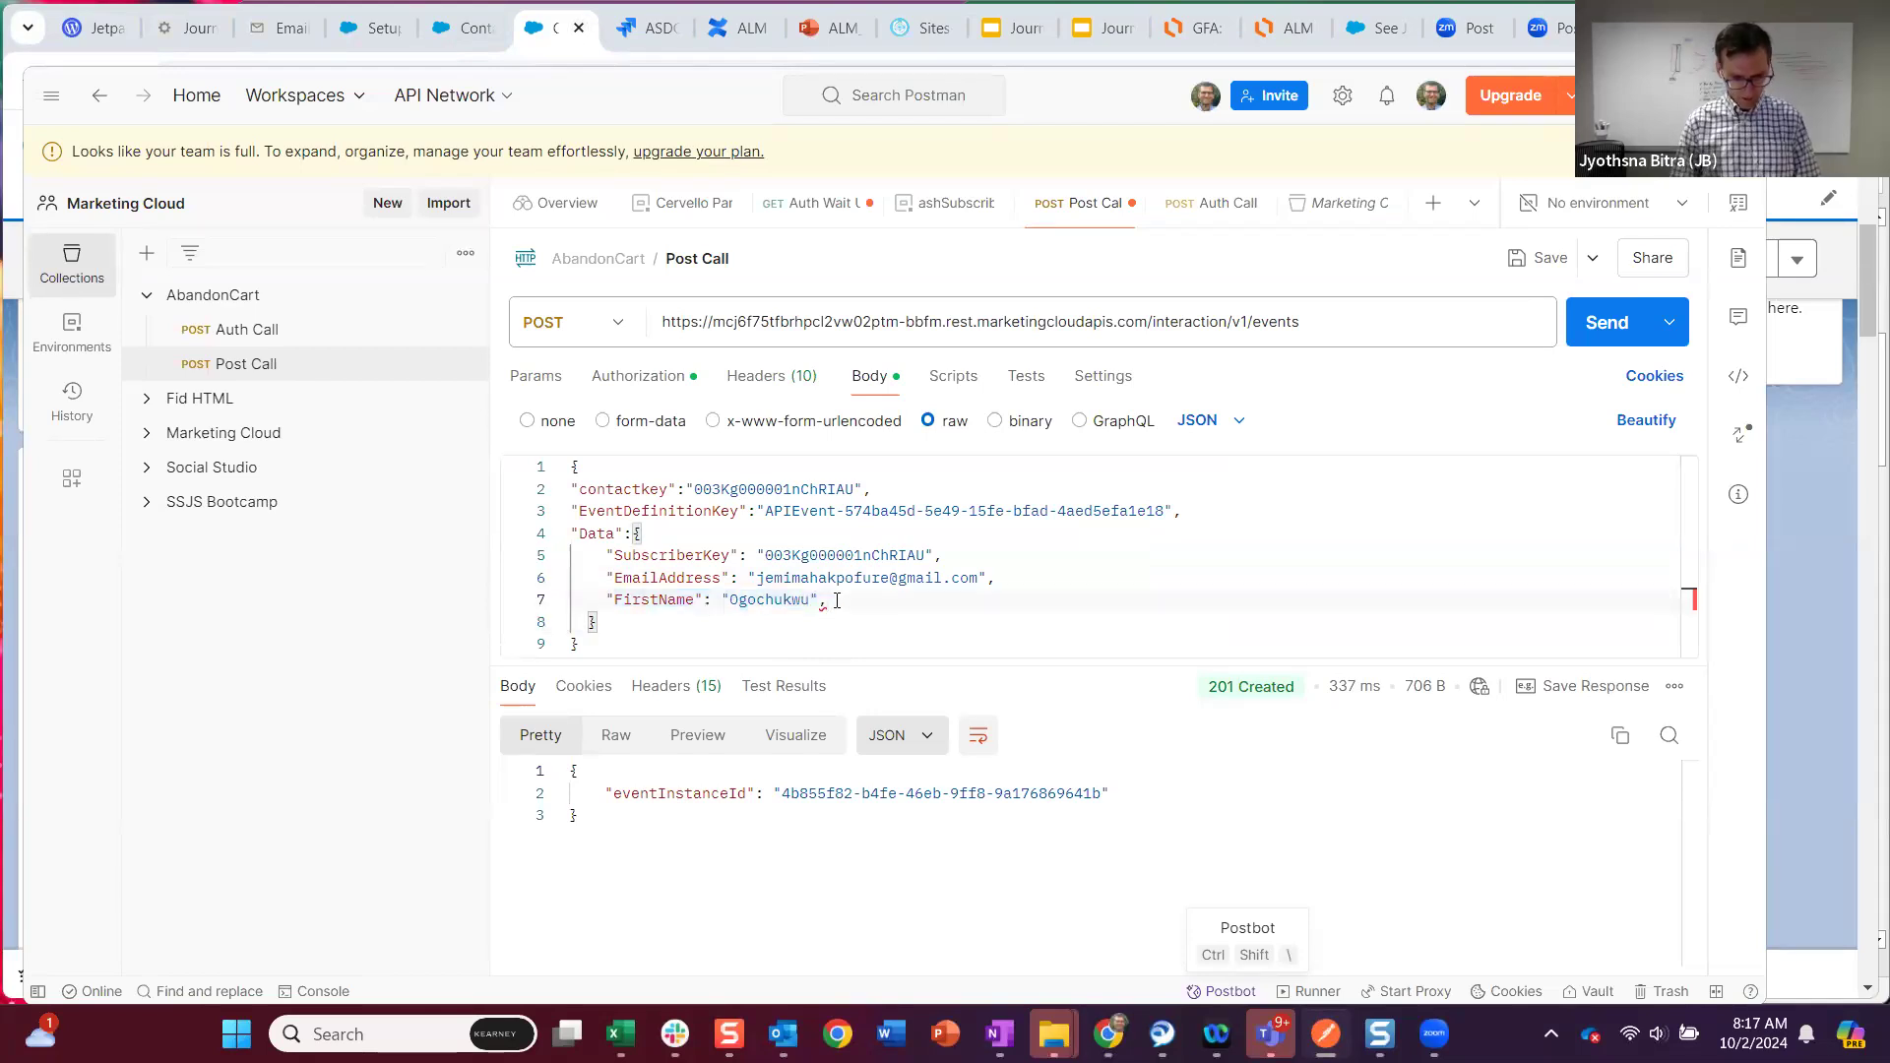
key(Return)
key(ctrl+v)
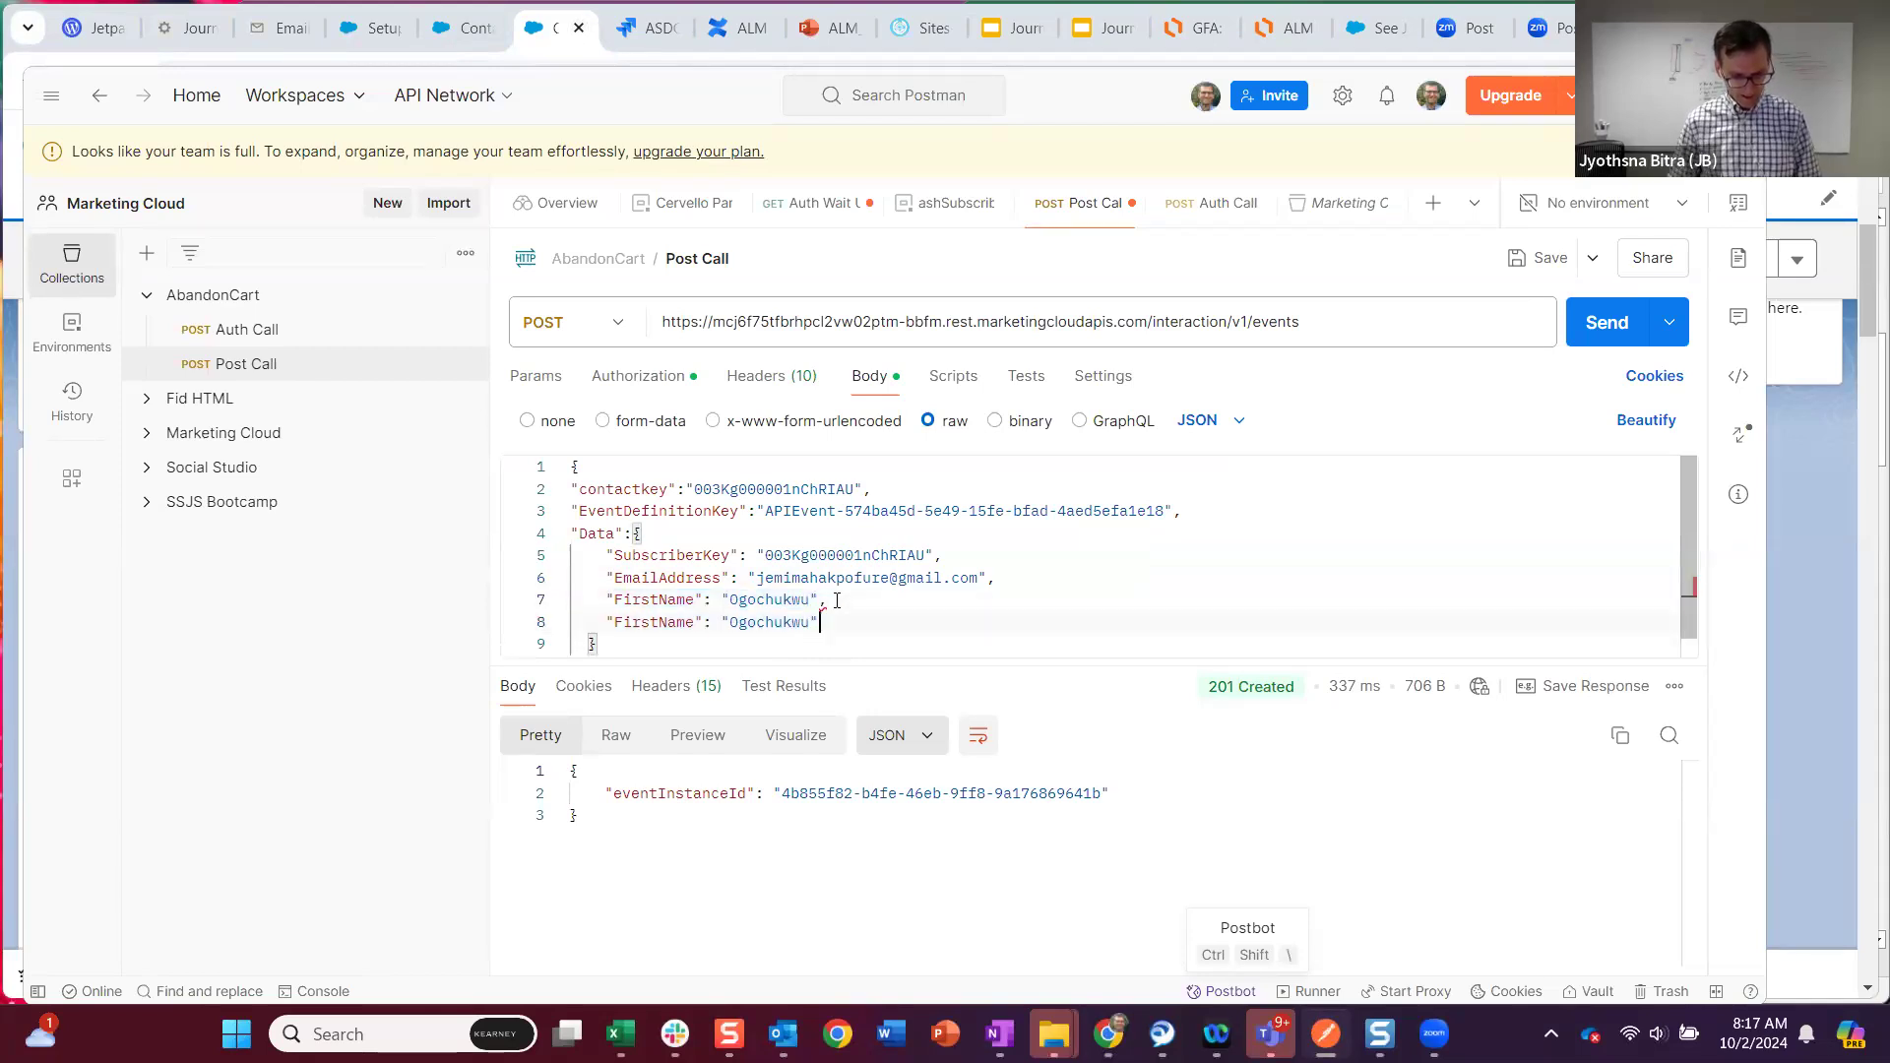
drag(698, 626, 617, 626)
text(Customer)
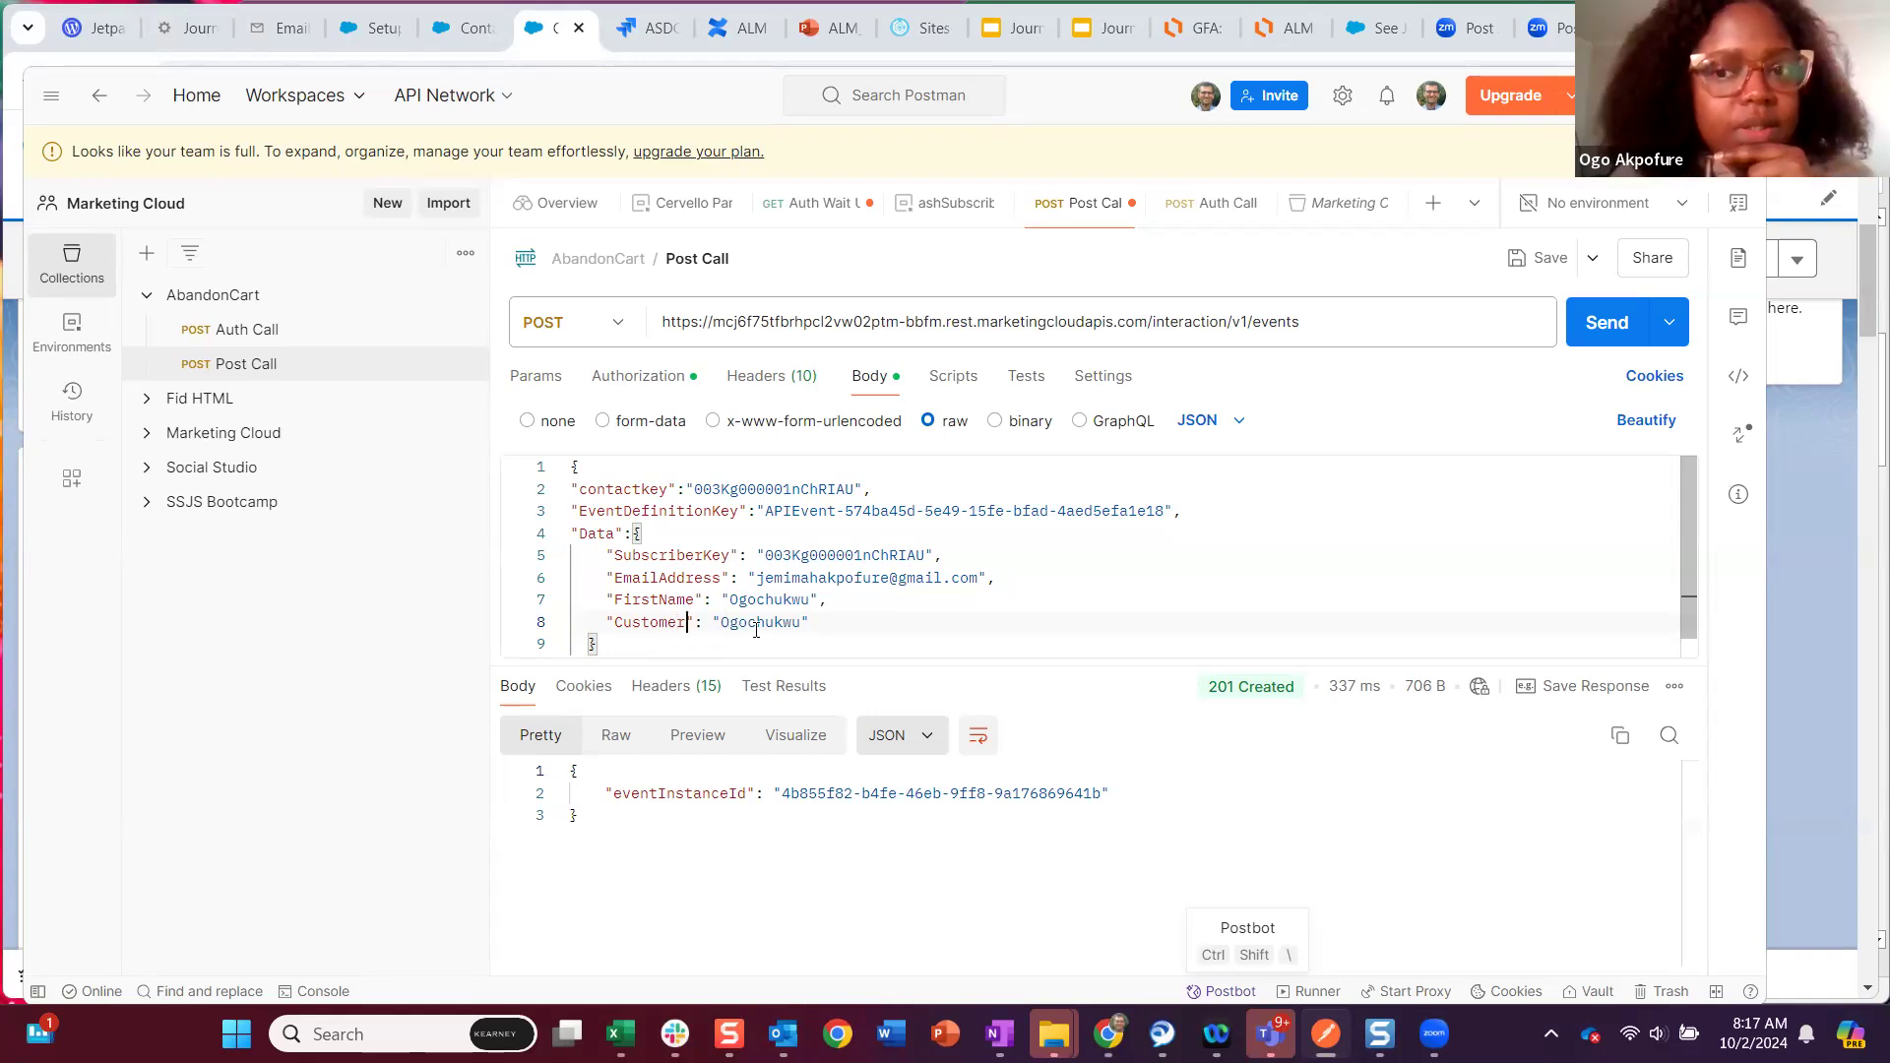
drag(805, 622, 721, 620)
text(true)
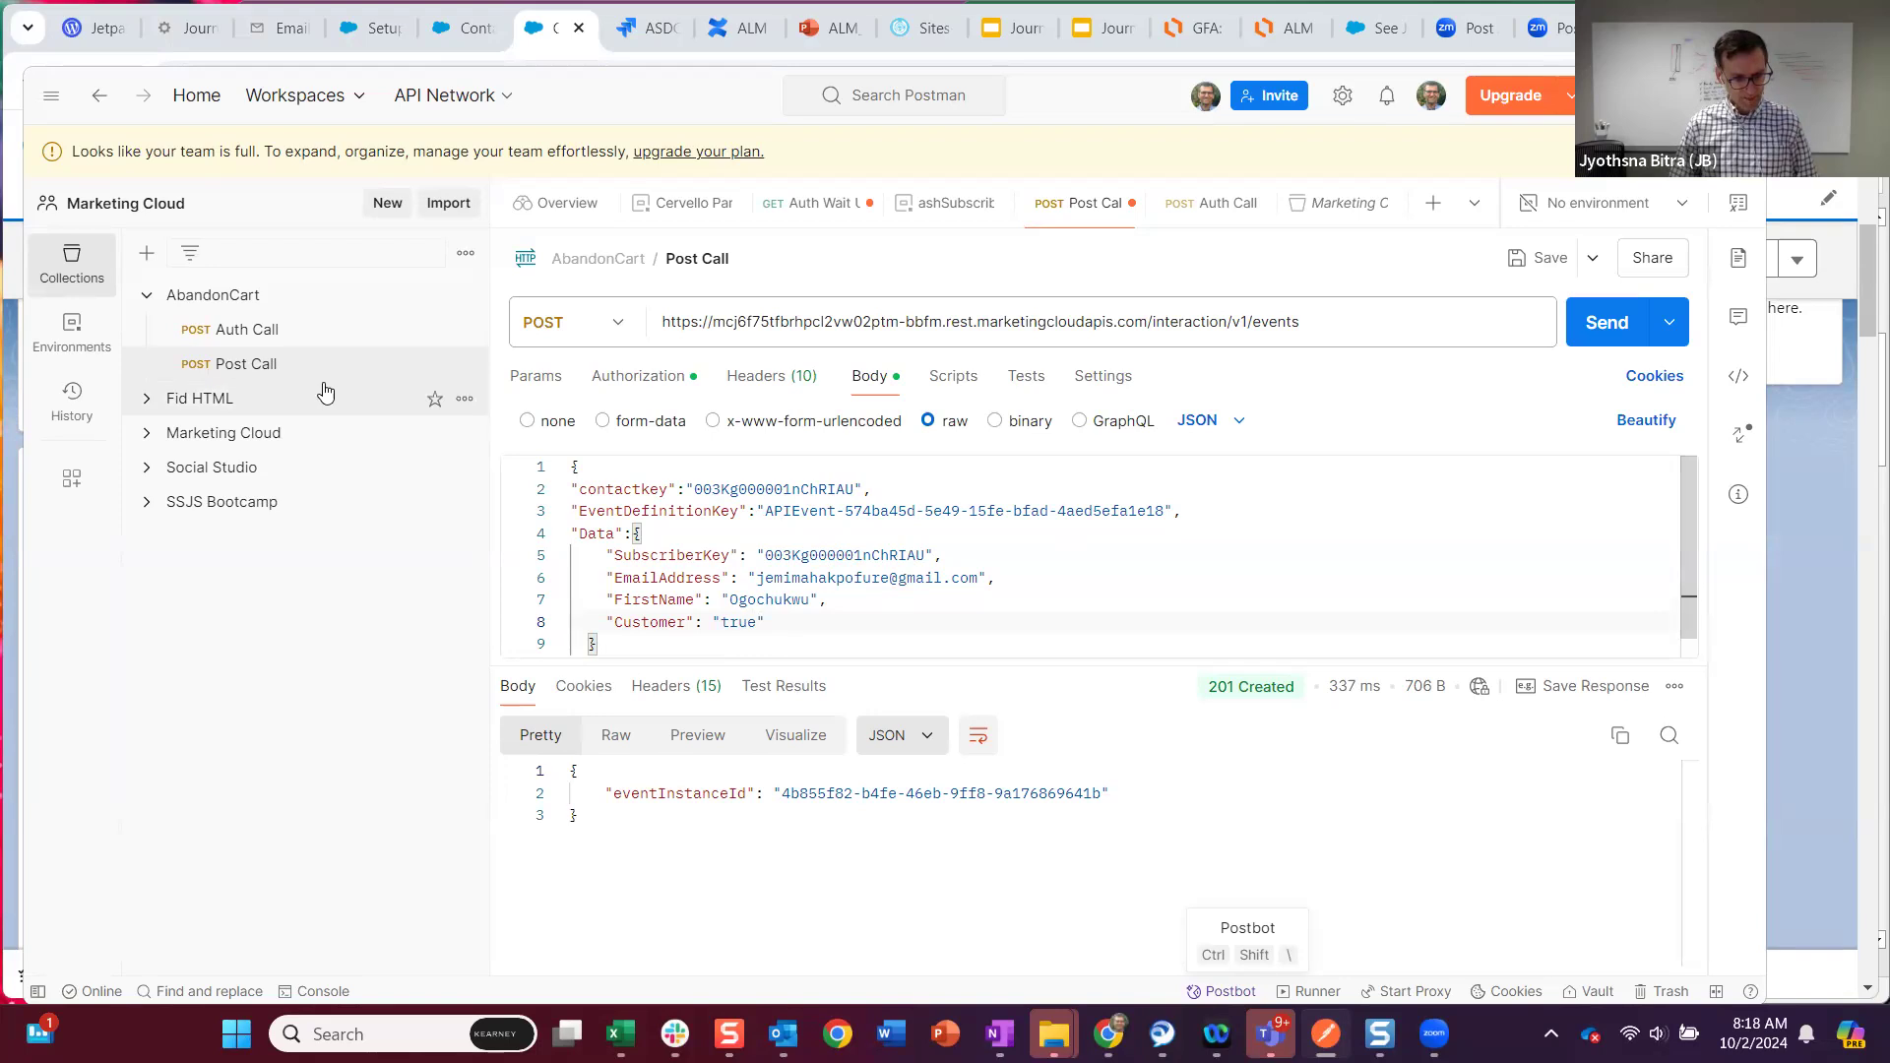
click(1538, 257)
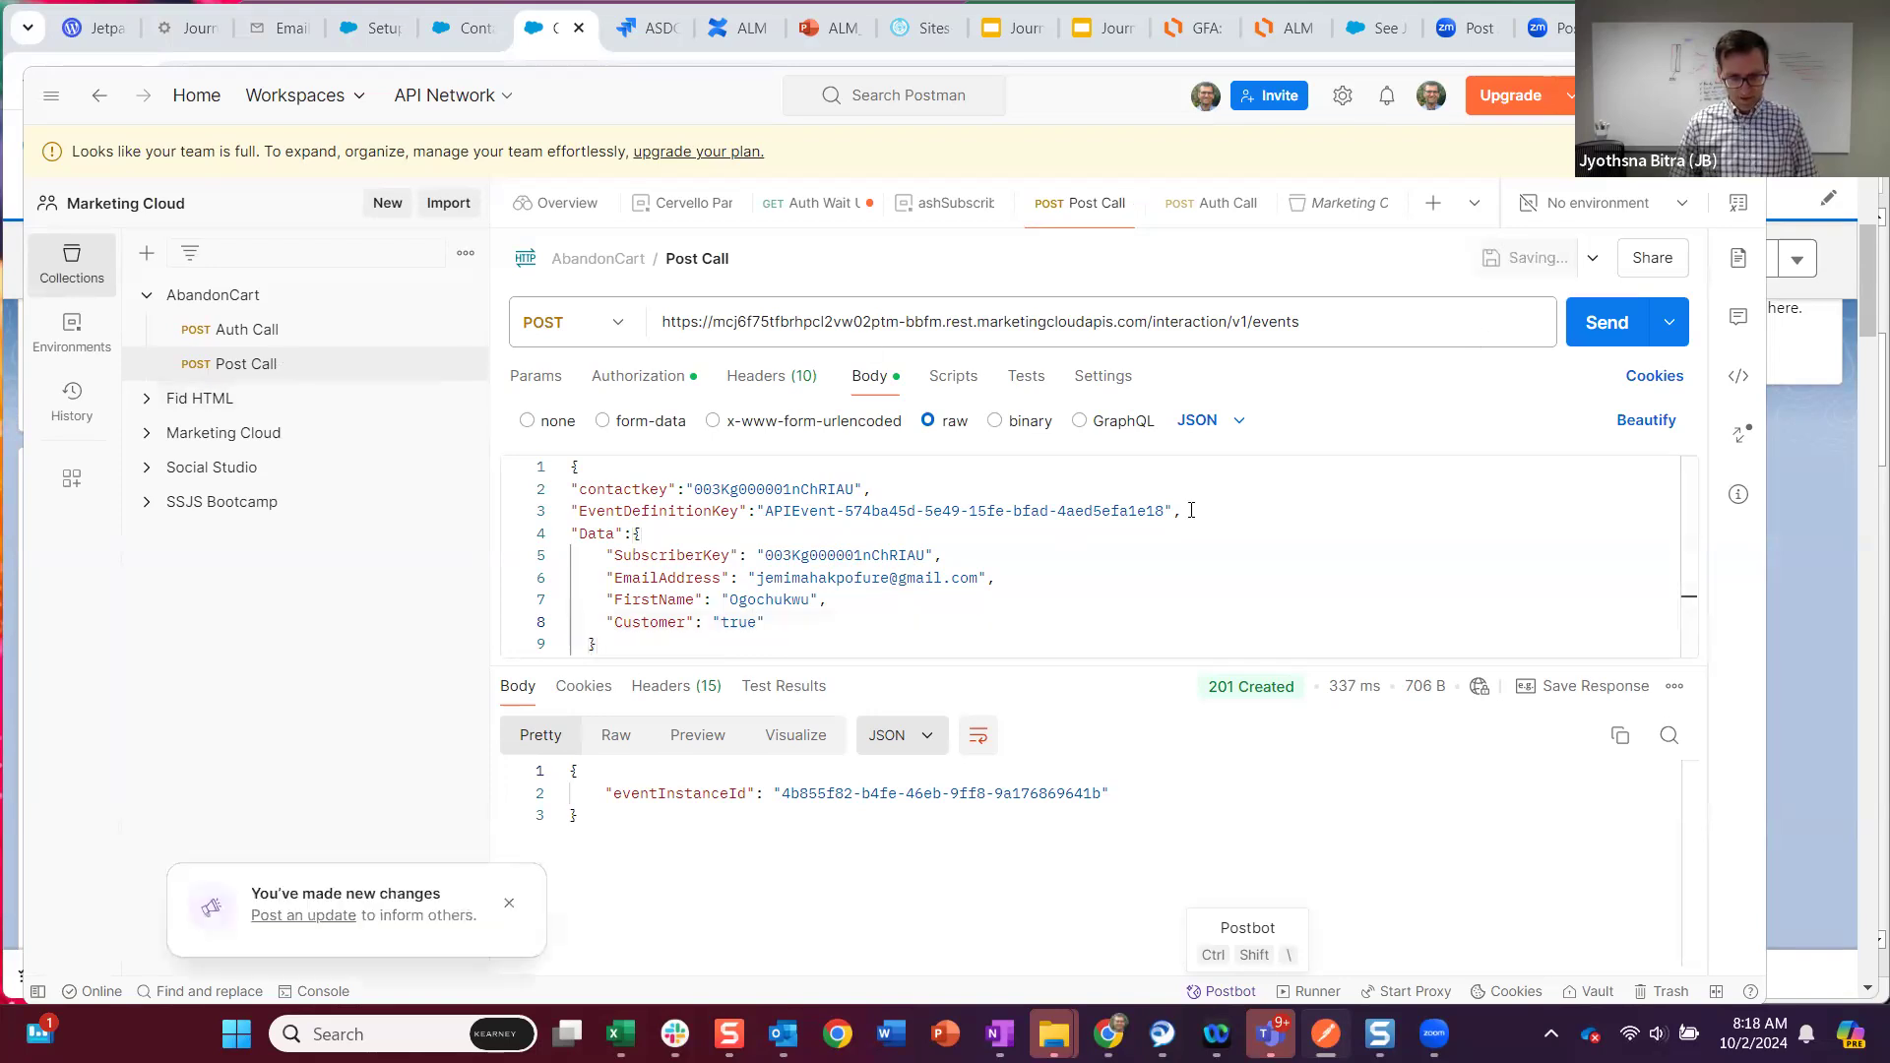
Send the Auth Call request and copy the newly returned access token from its response
click(252, 336)
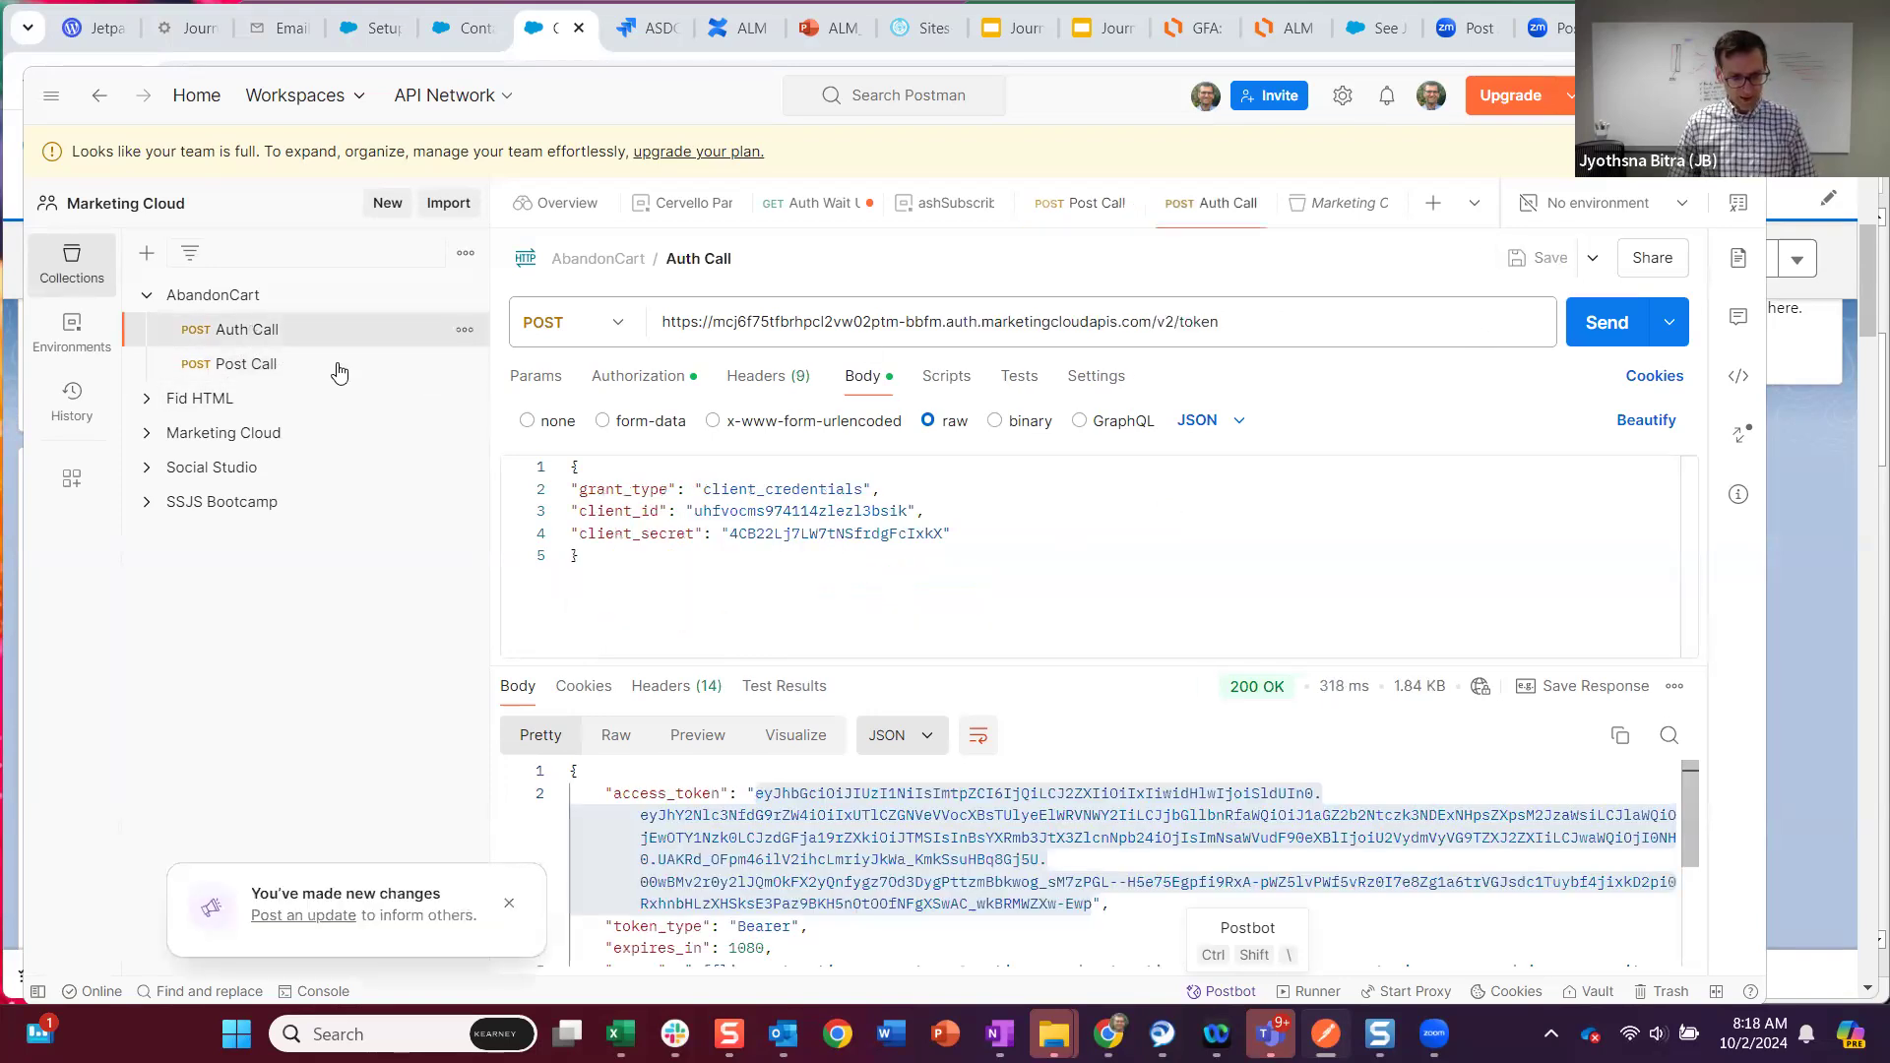
click(1600, 328)
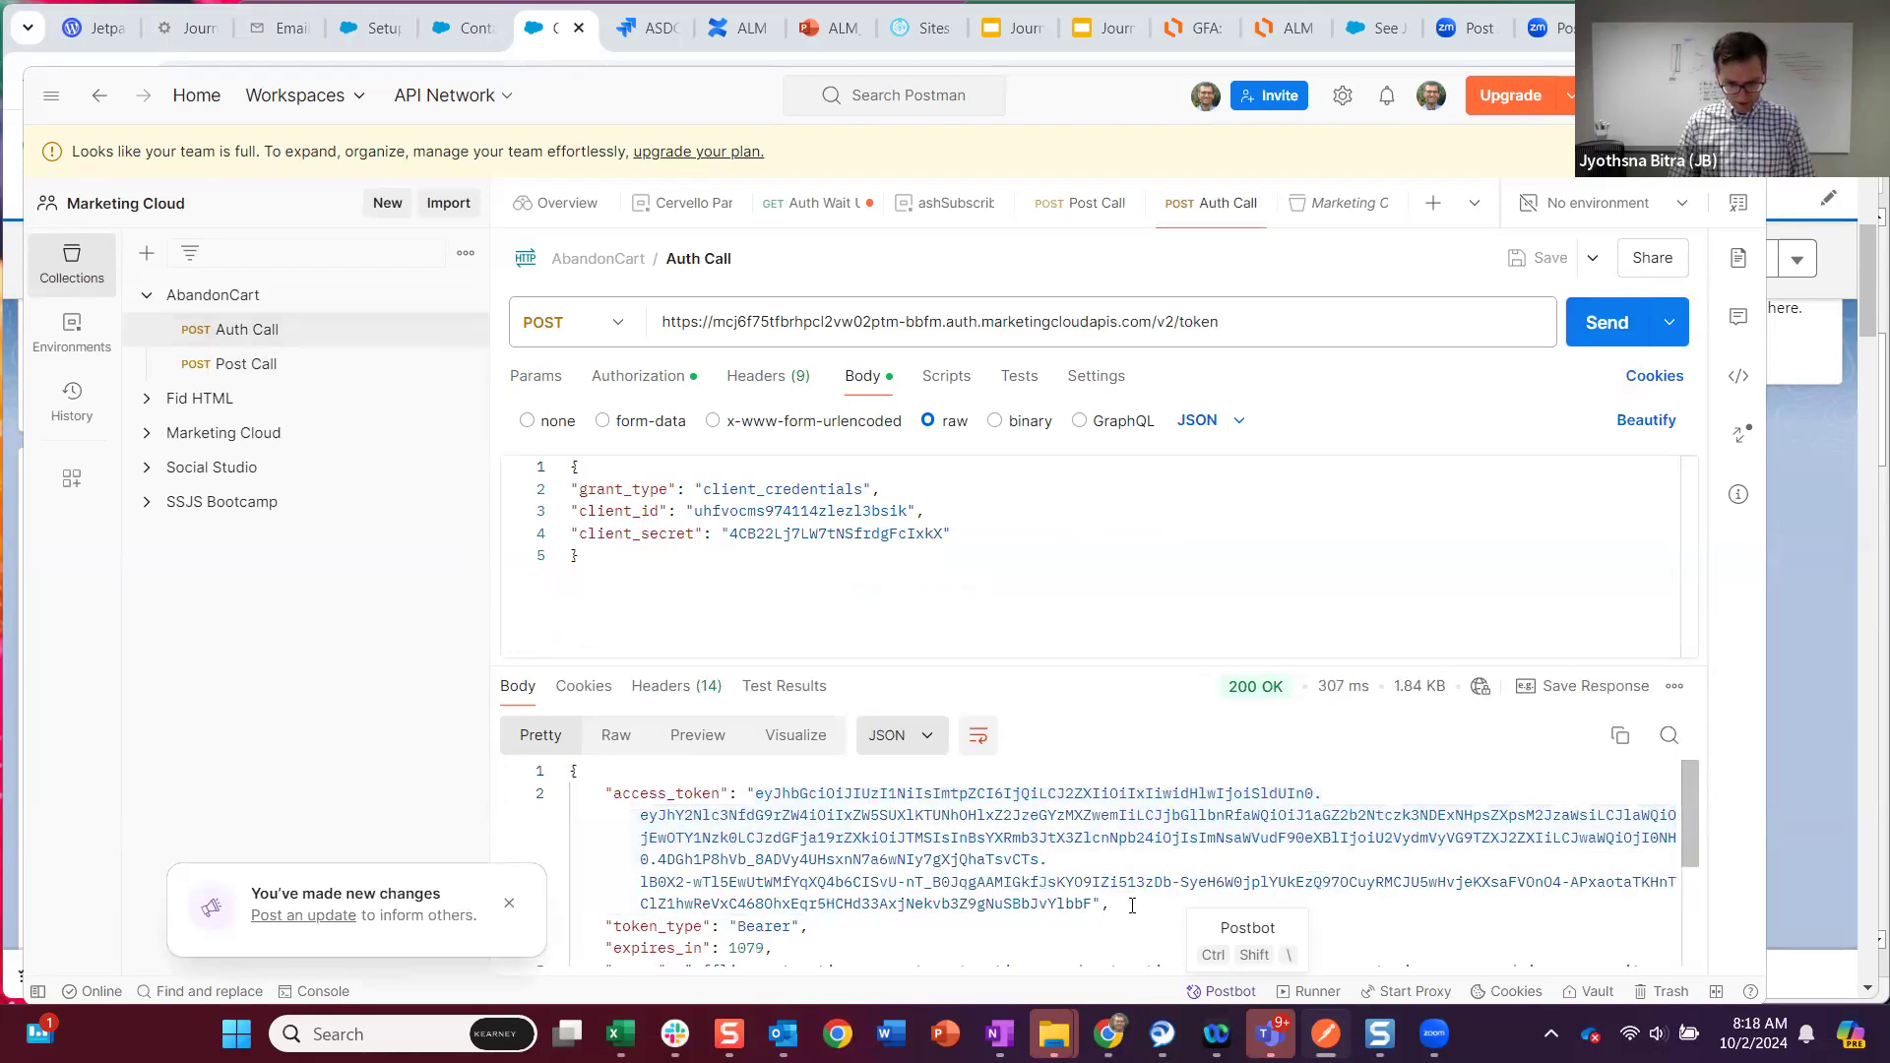
click(1097, 903)
drag(898, 845, 755, 797)
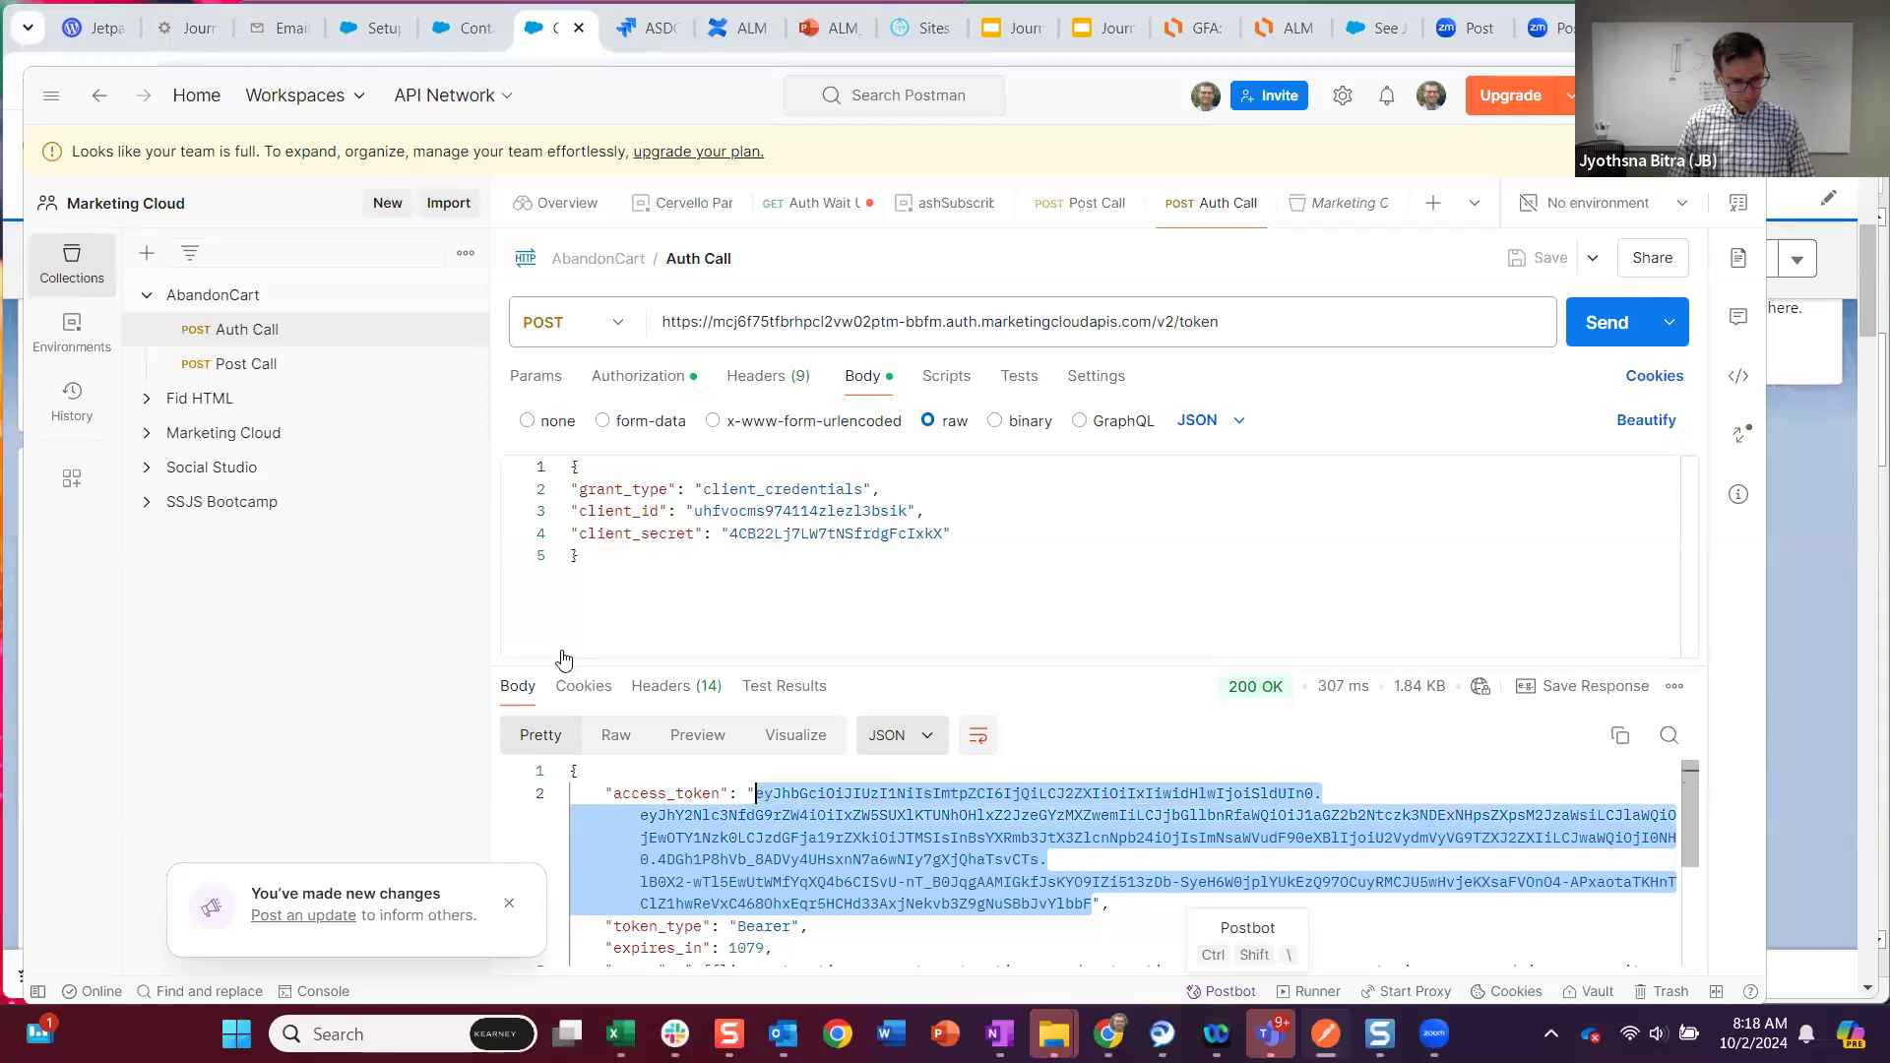
Replace the Post Call's bearer token with the copied access token and send the Post Call with its updated body
click(258, 366)
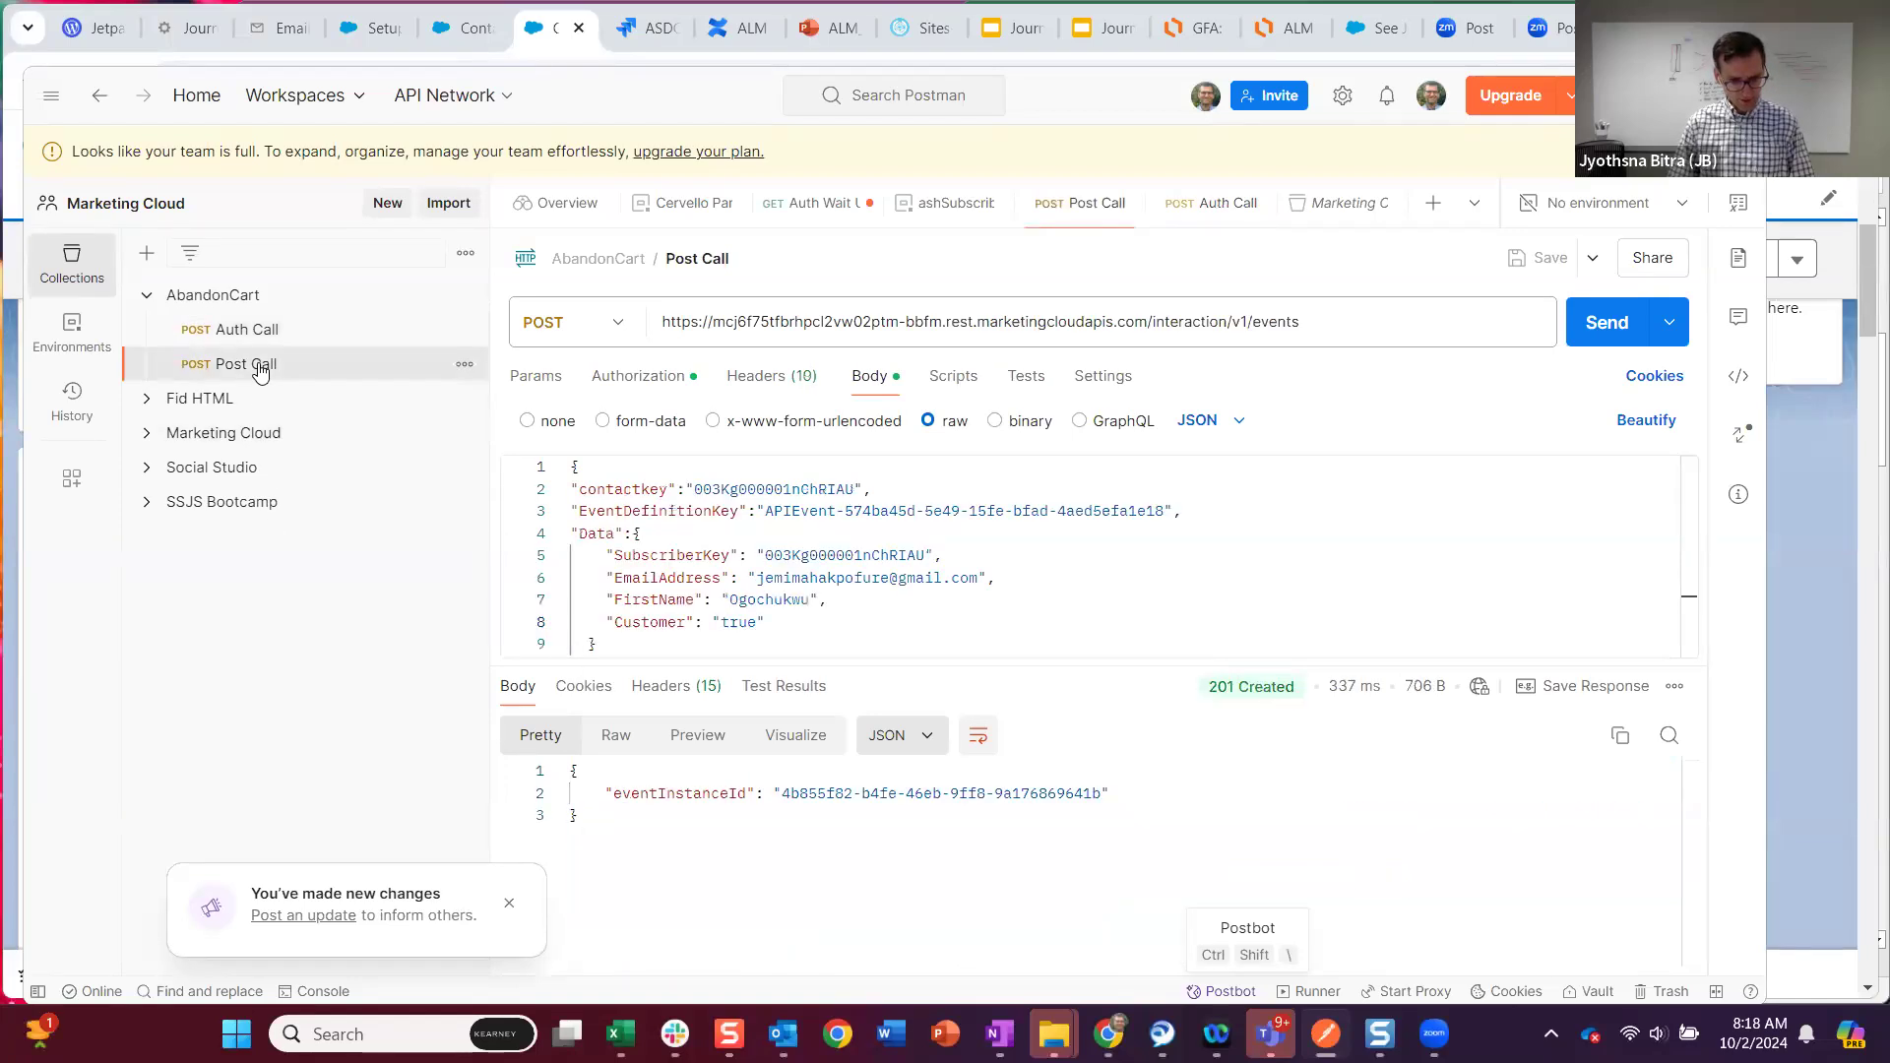
click(647, 378)
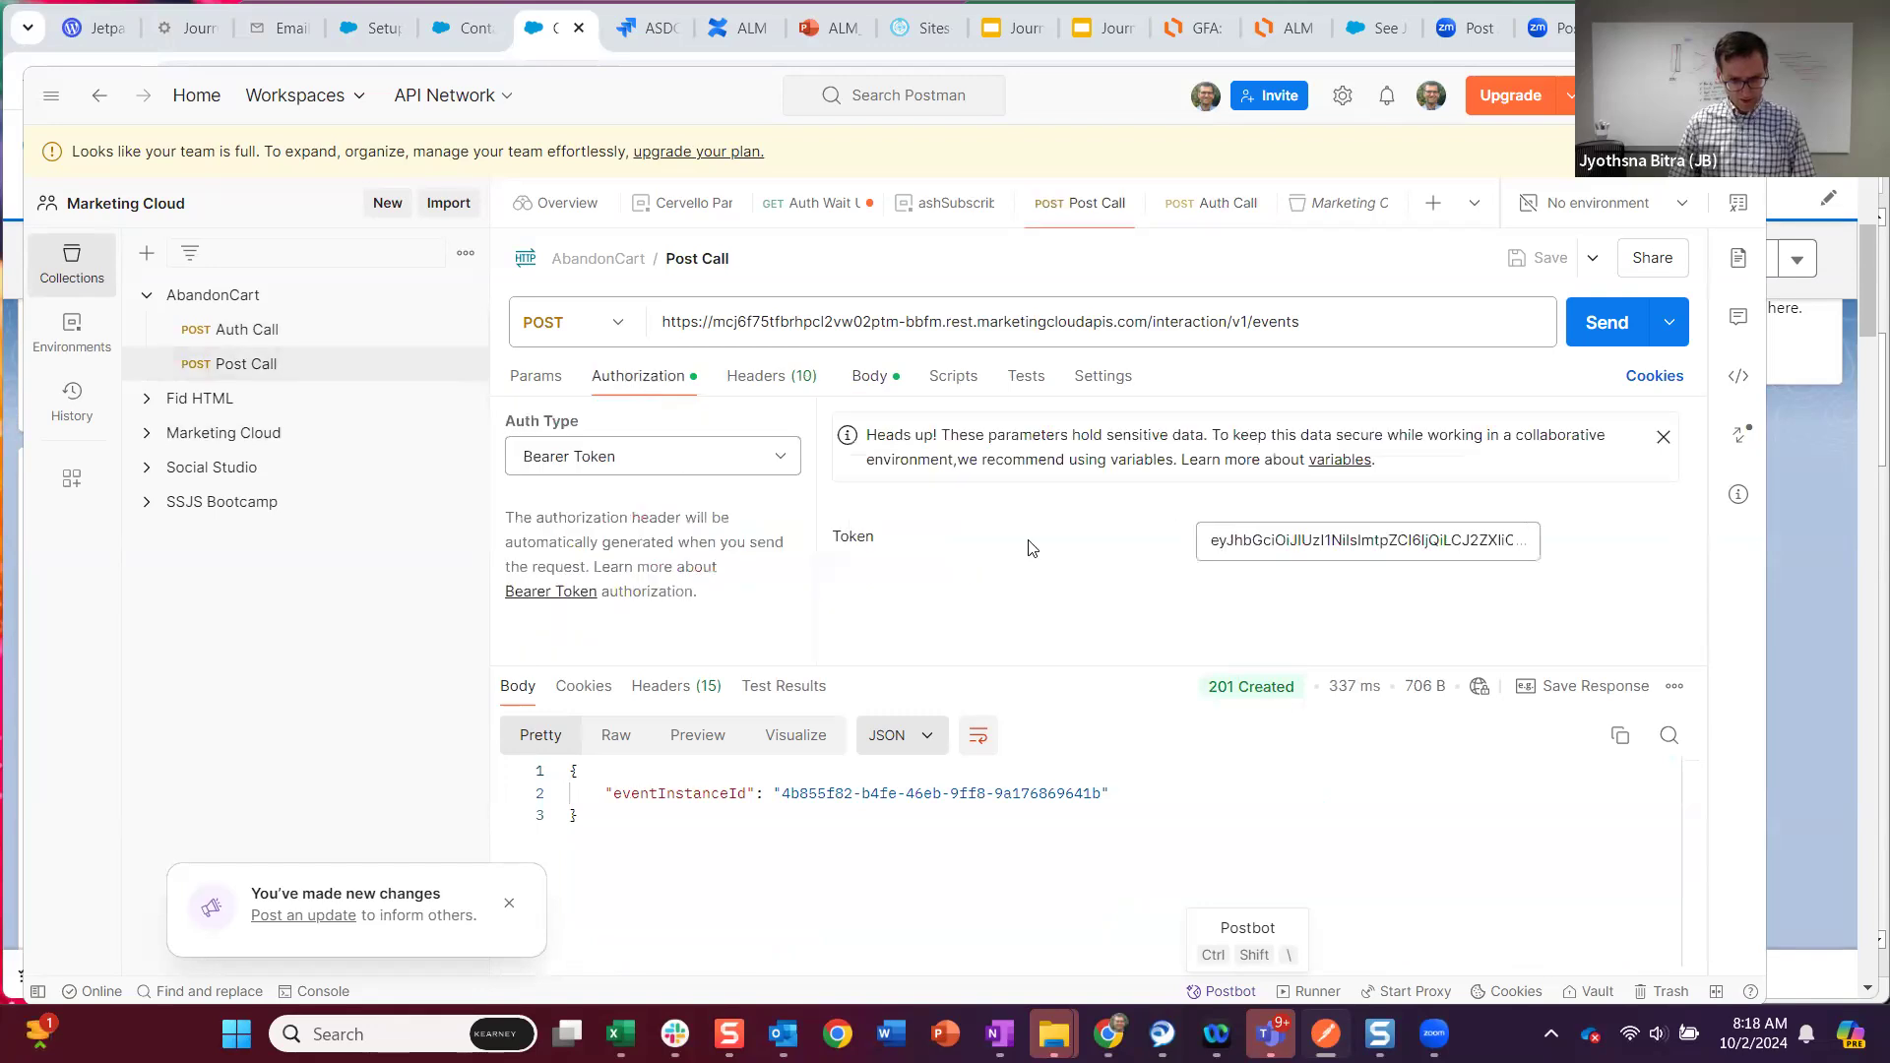
click(1256, 539)
key(ctrl+a)
key(ctrl+v)
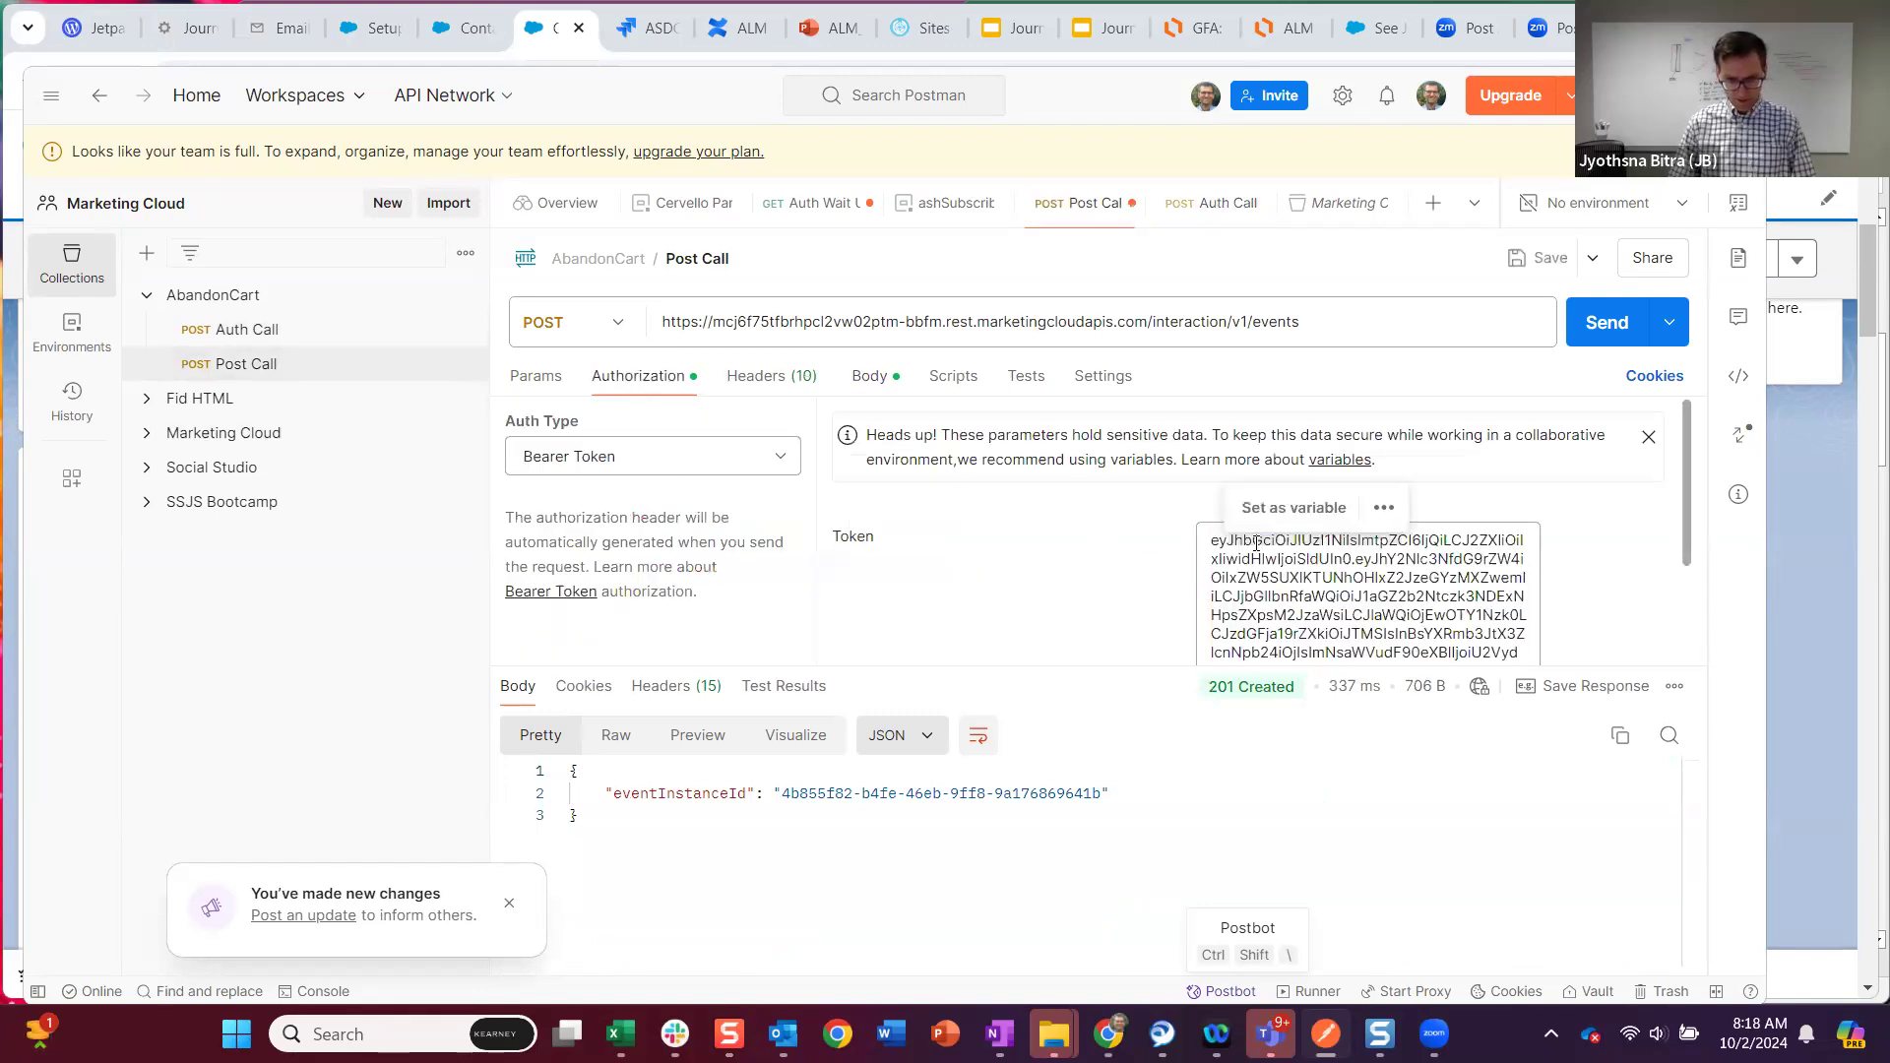
click(871, 382)
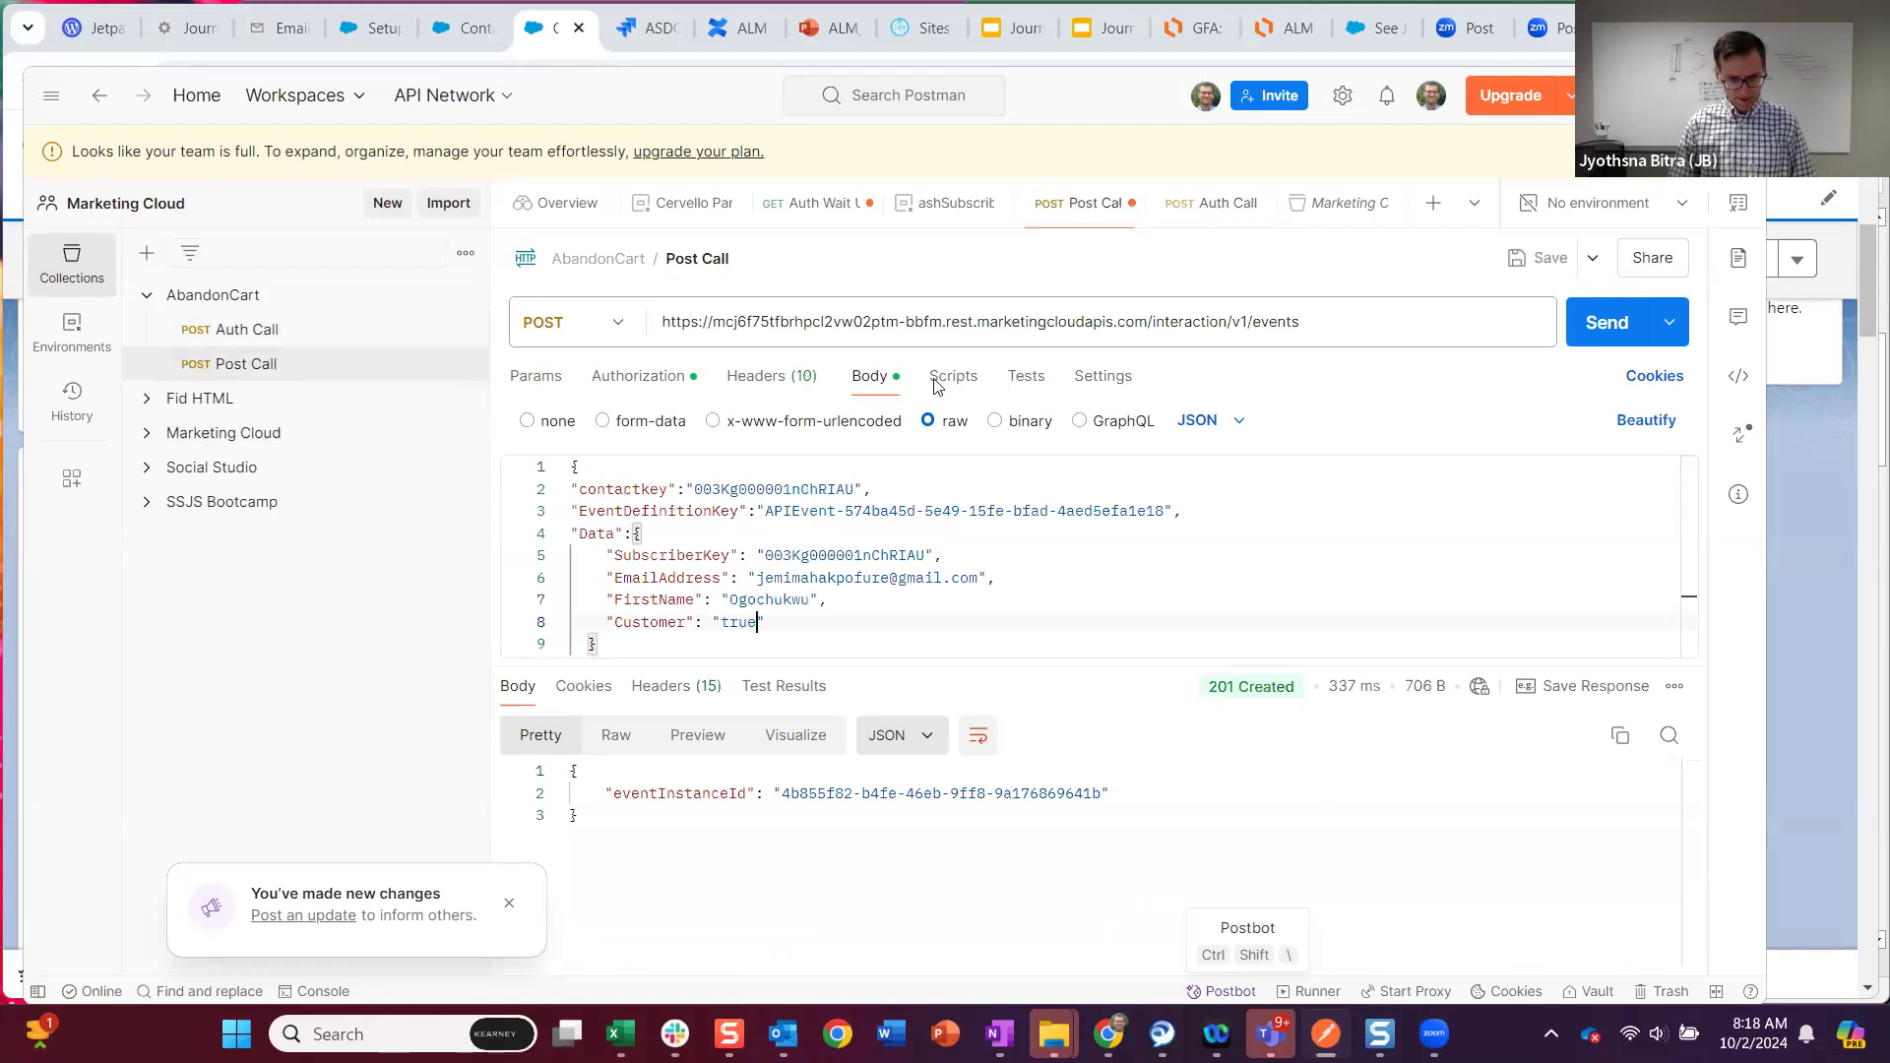
click(1592, 338)
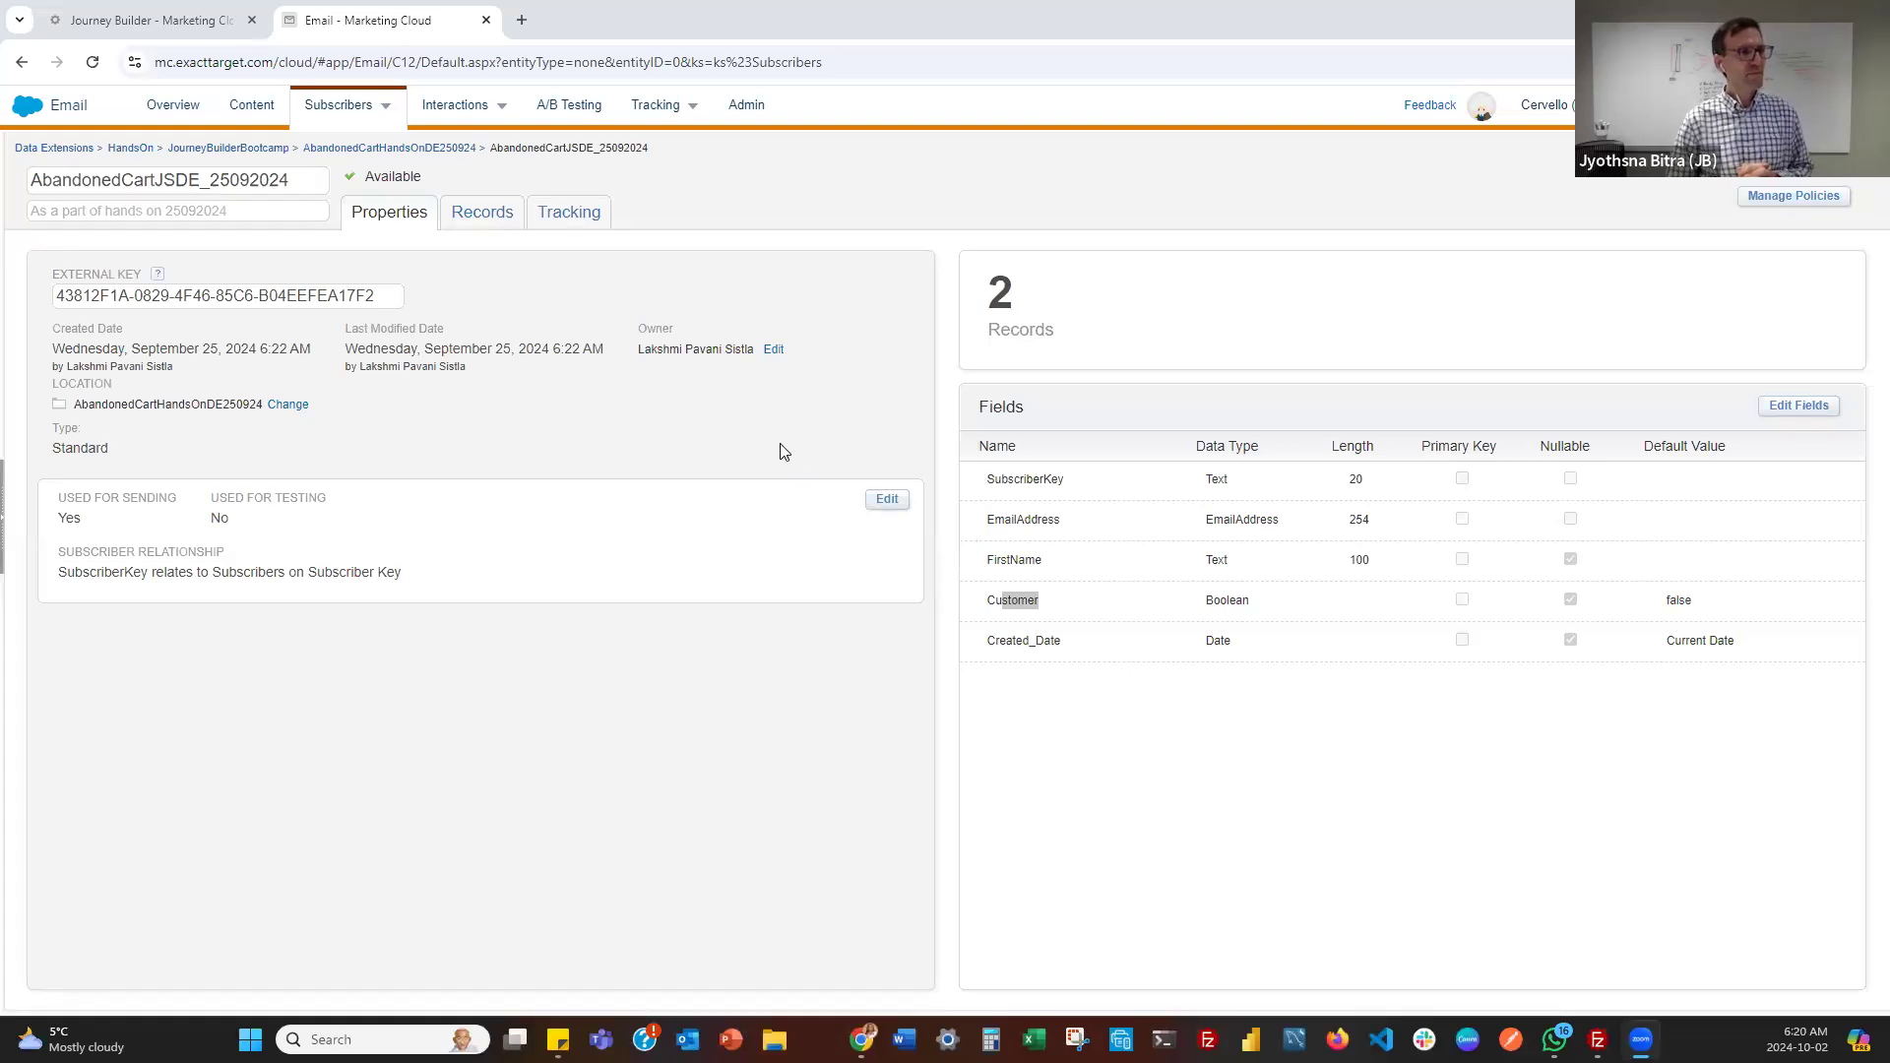
Switch to Marketing Cloud in the browser, reload the data extension page and check the Abandoned Cart HandsOn Journey's entry event results
click(91, 67)
click(128, 20)
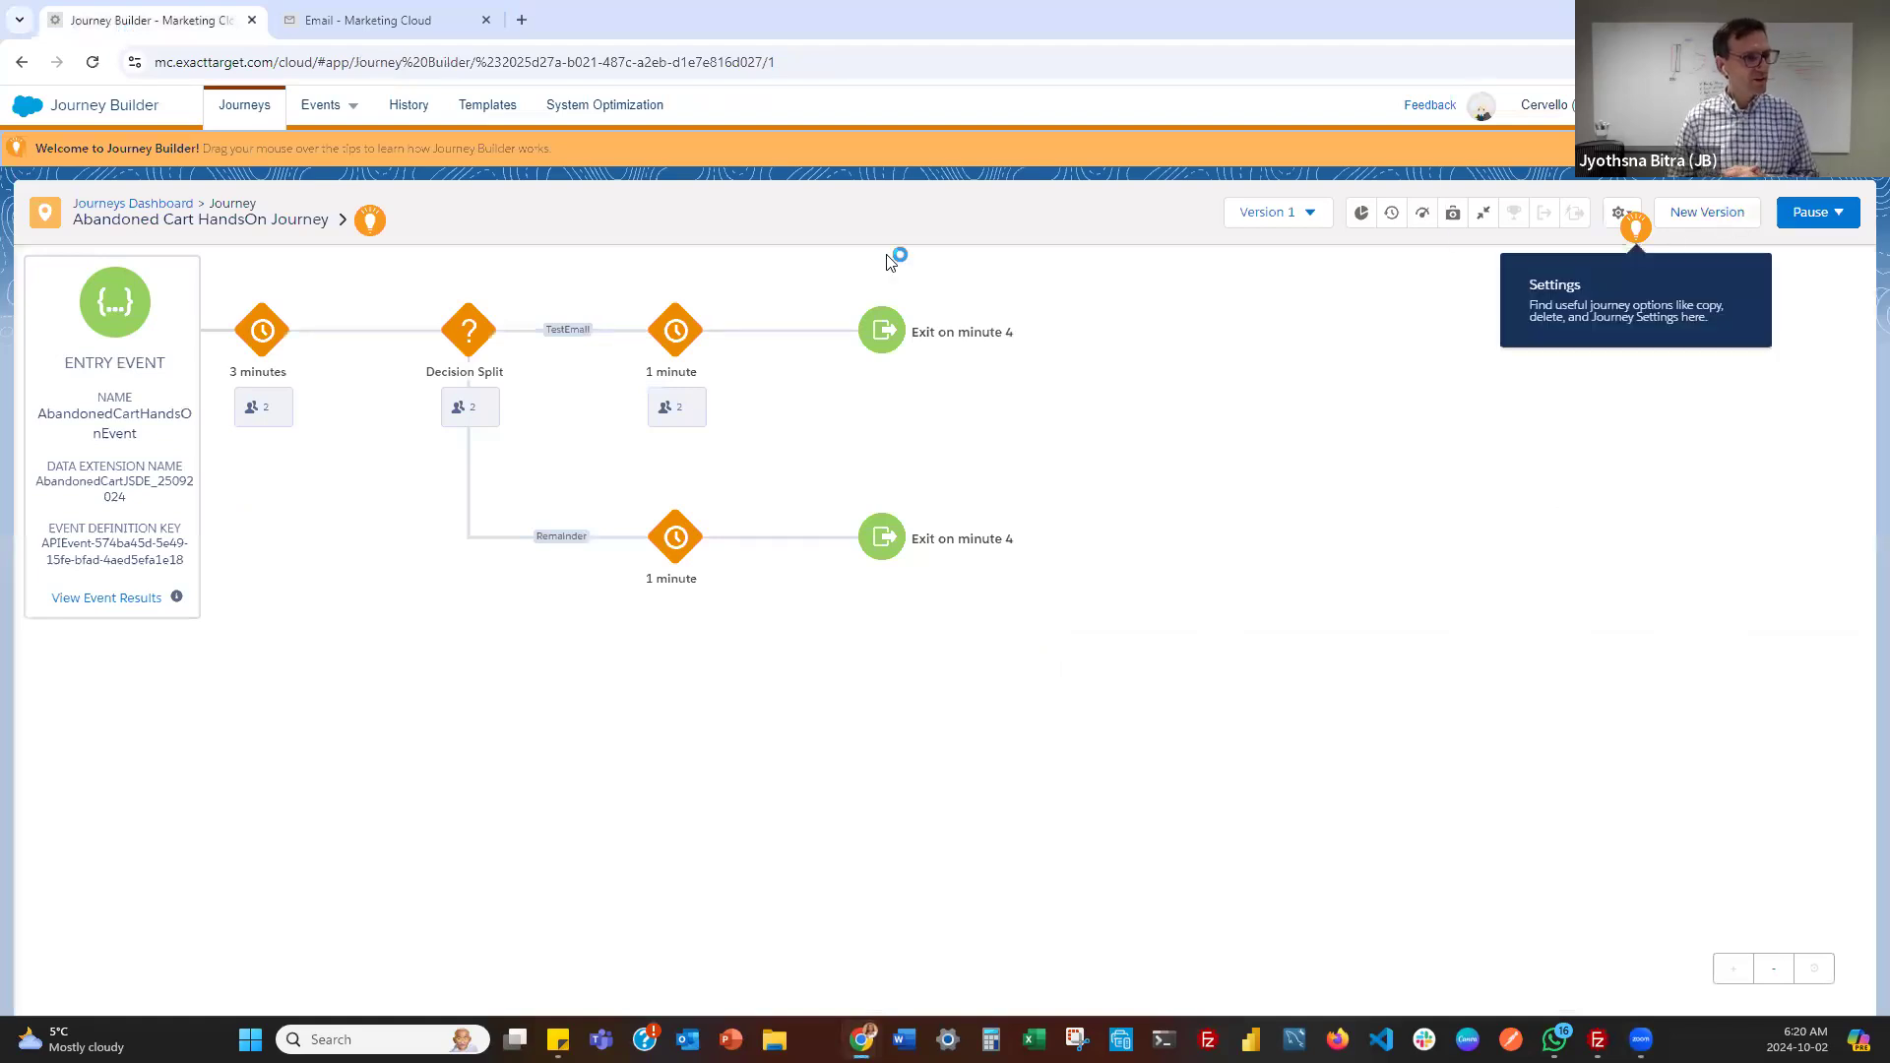
click(131, 598)
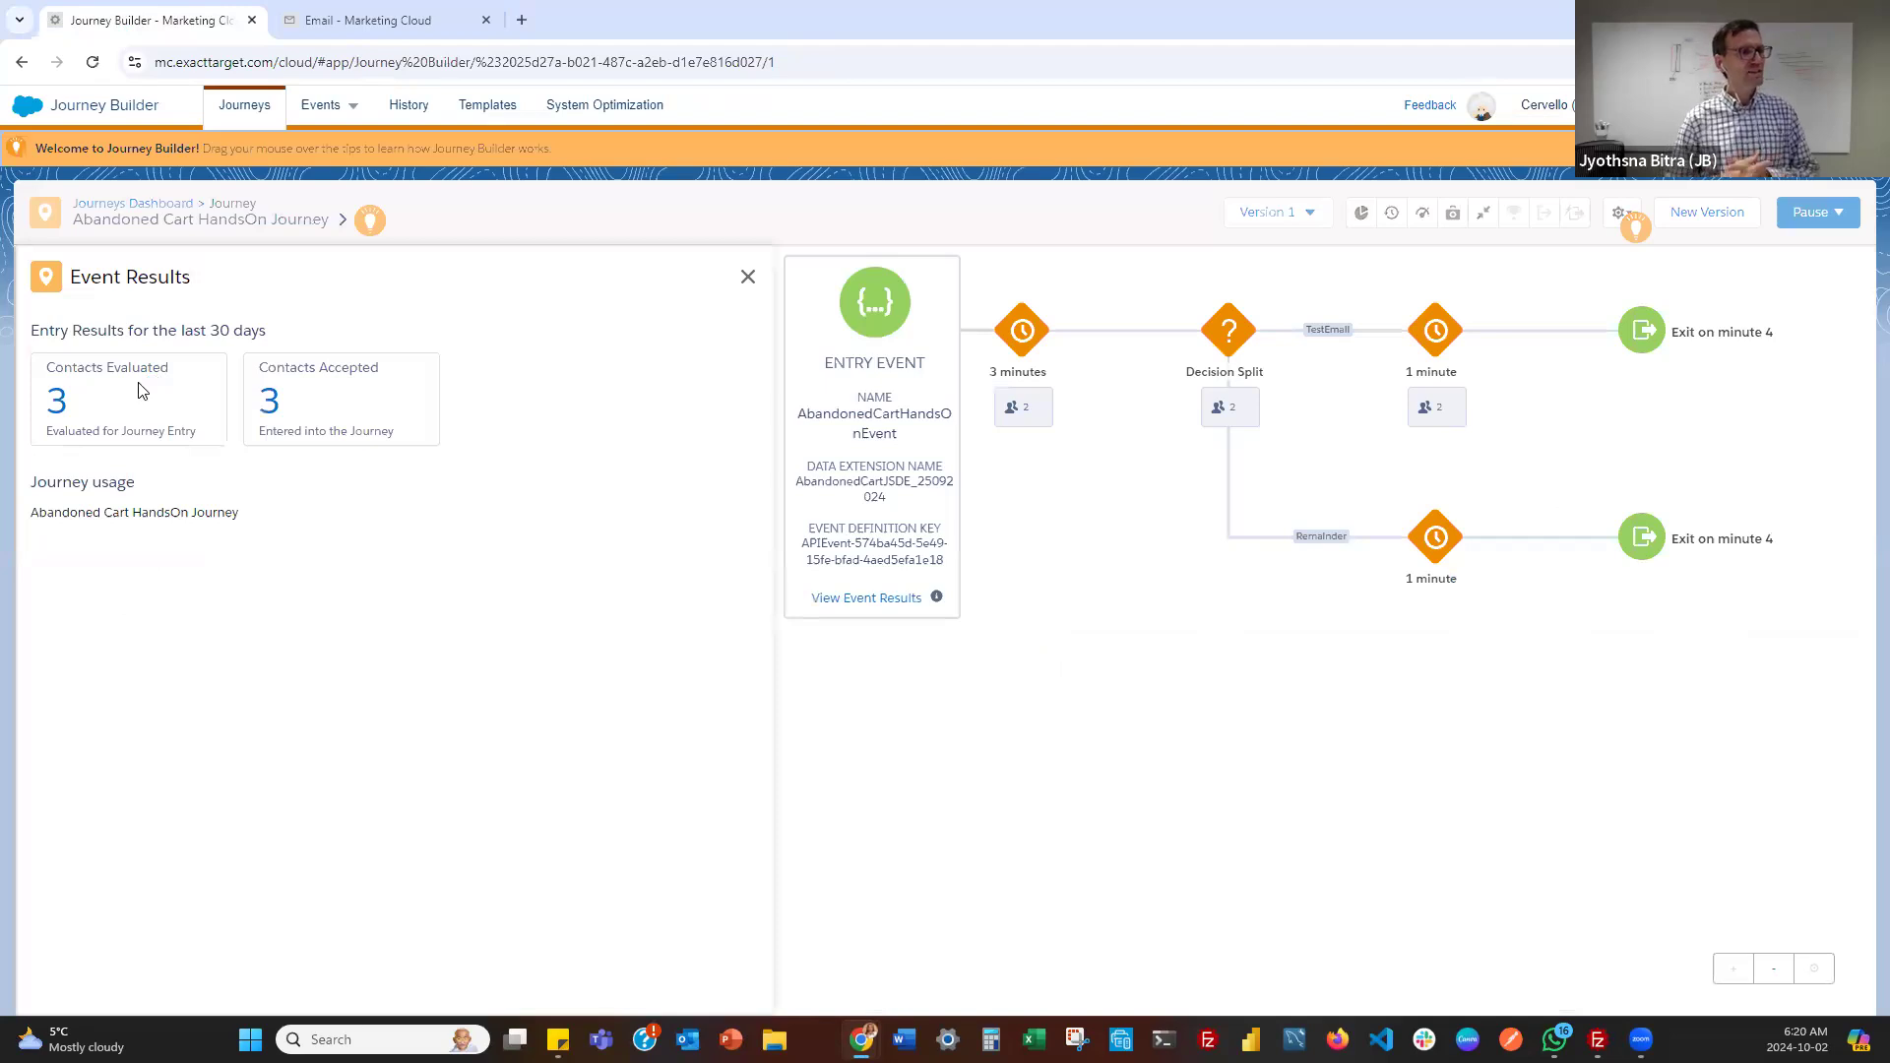
click(748, 276)
Open the AbandonedCartJSDE_25092024 data extension and view its records
click(360, 21)
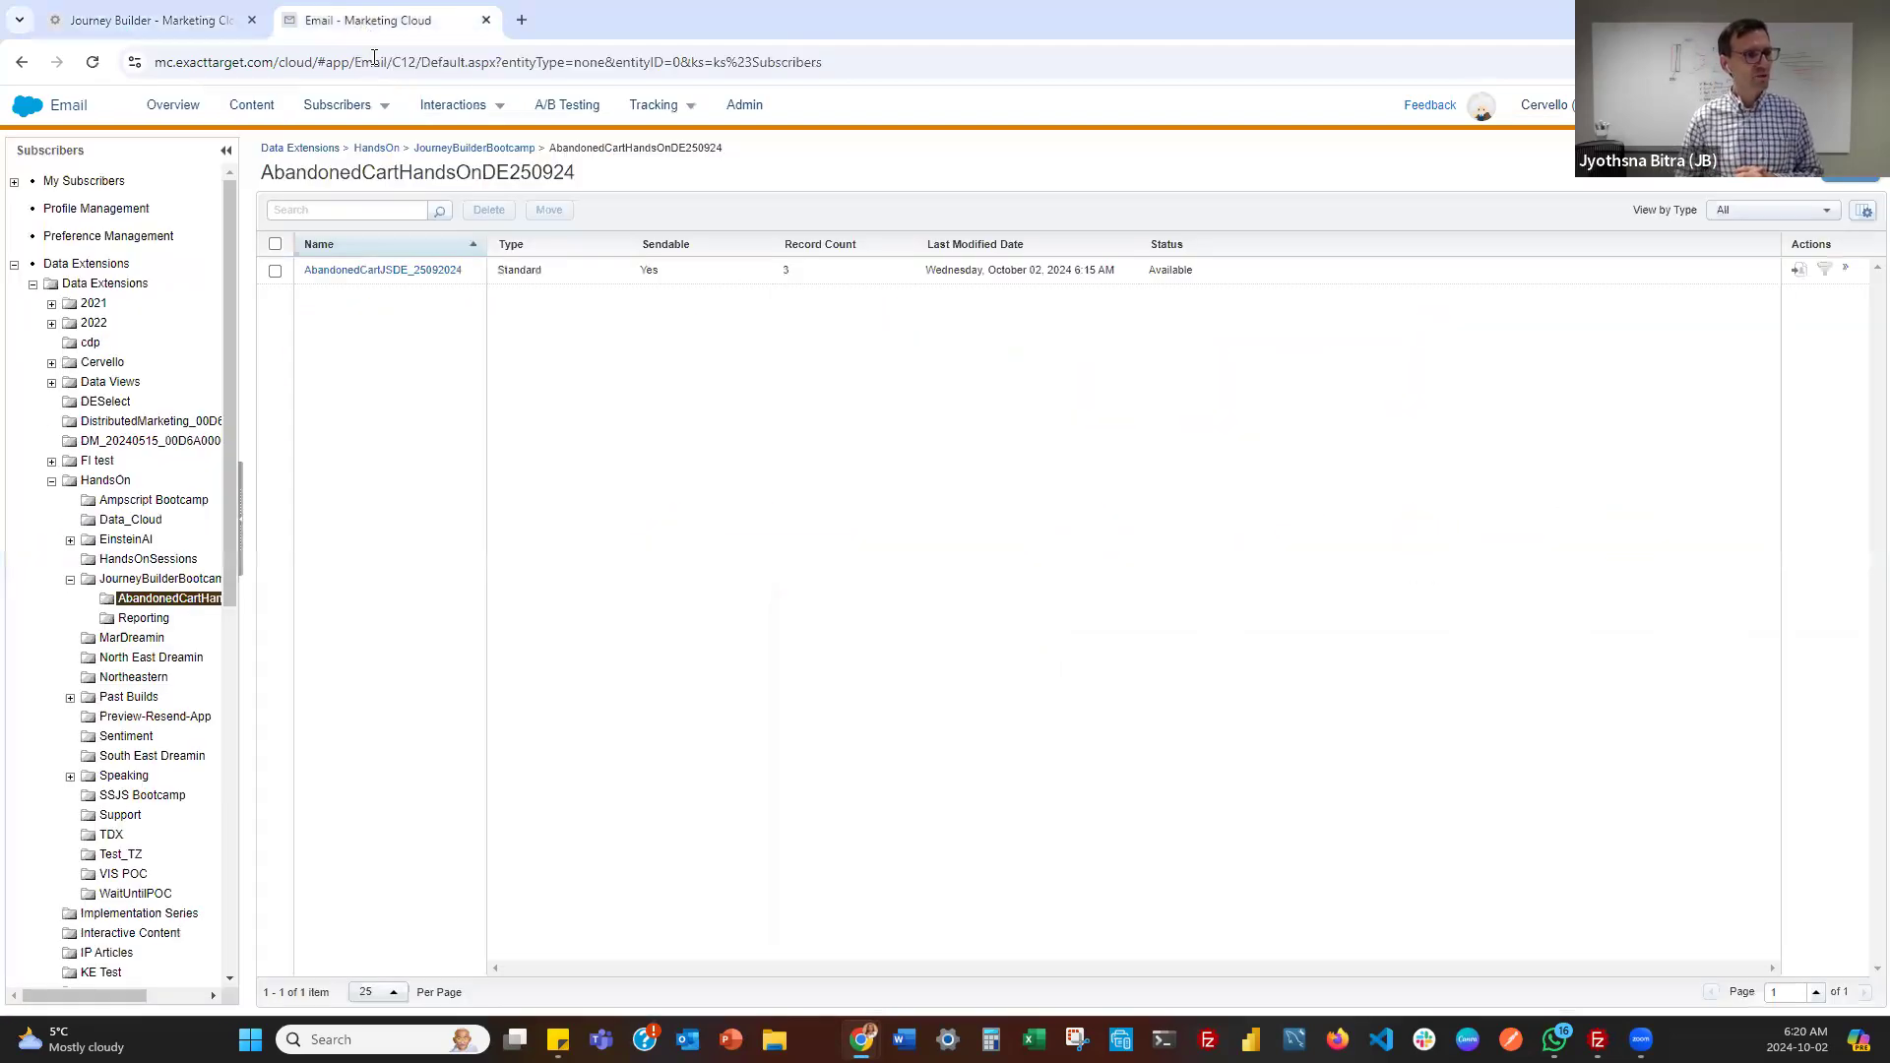
click(413, 272)
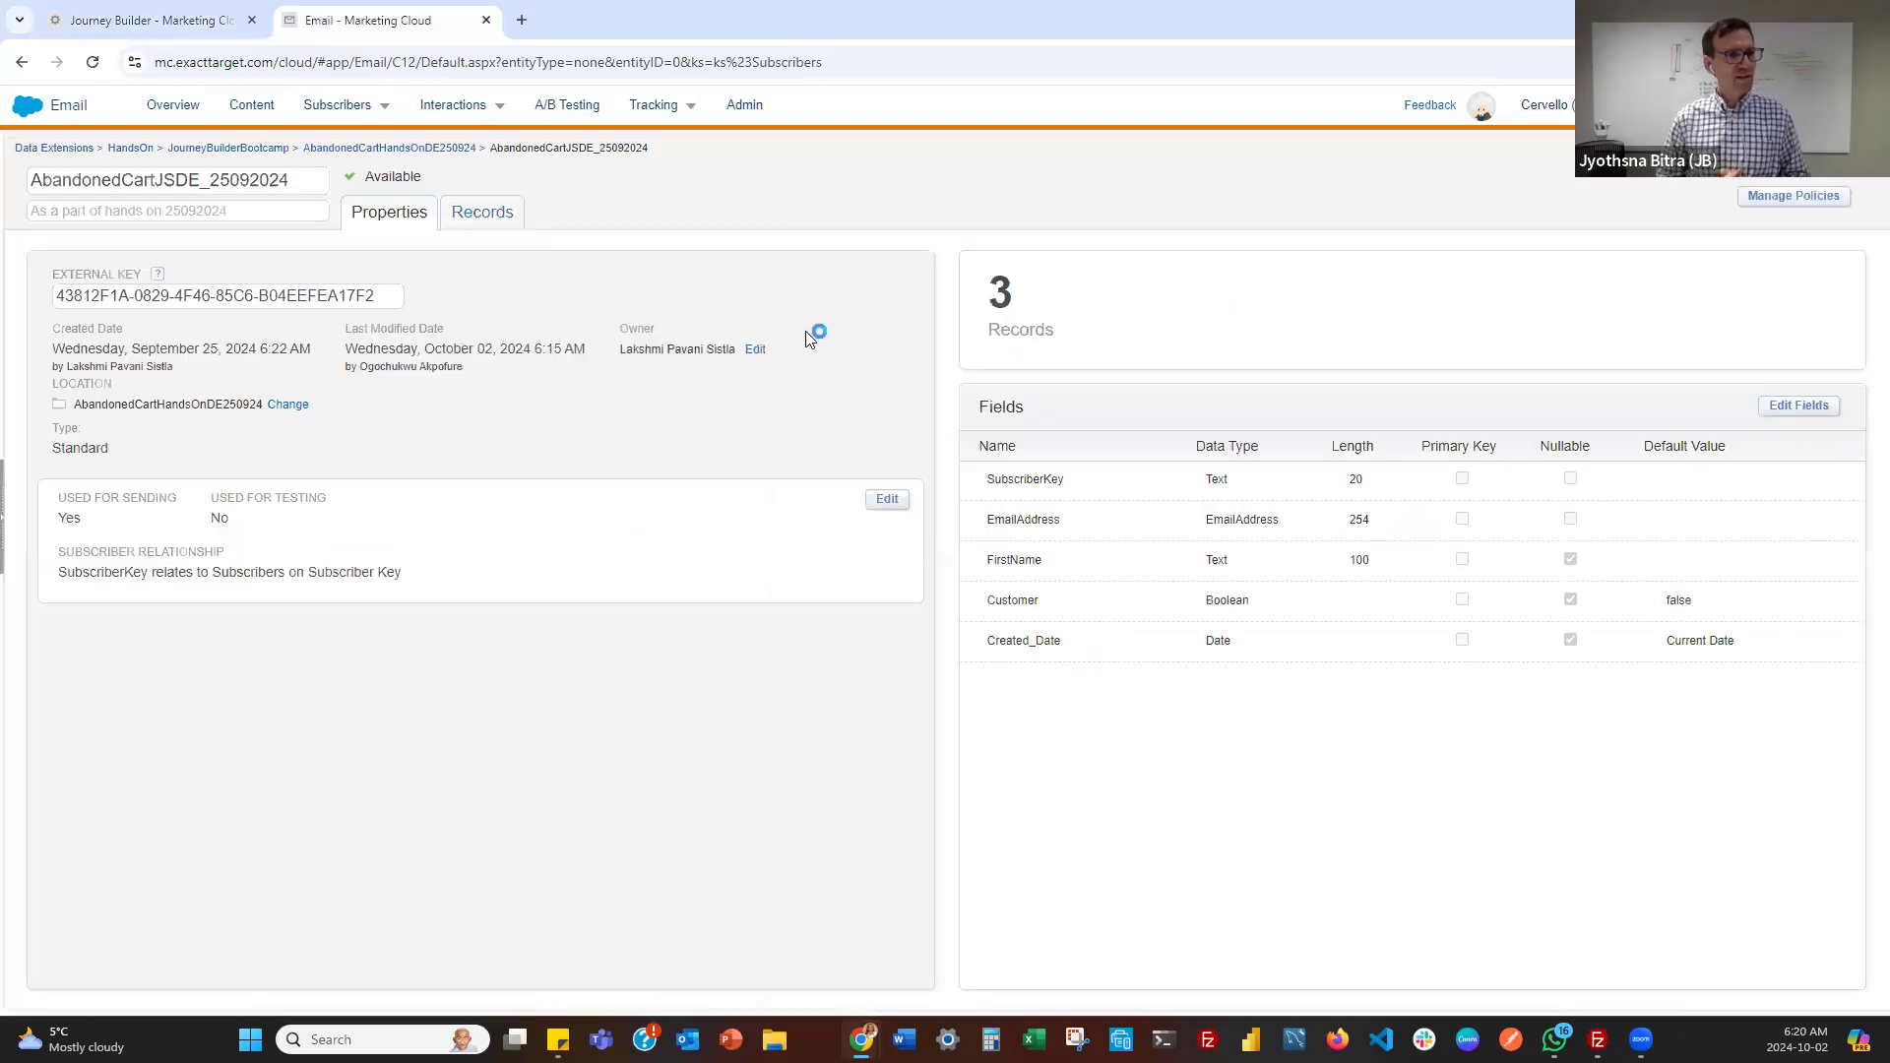
click(511, 212)
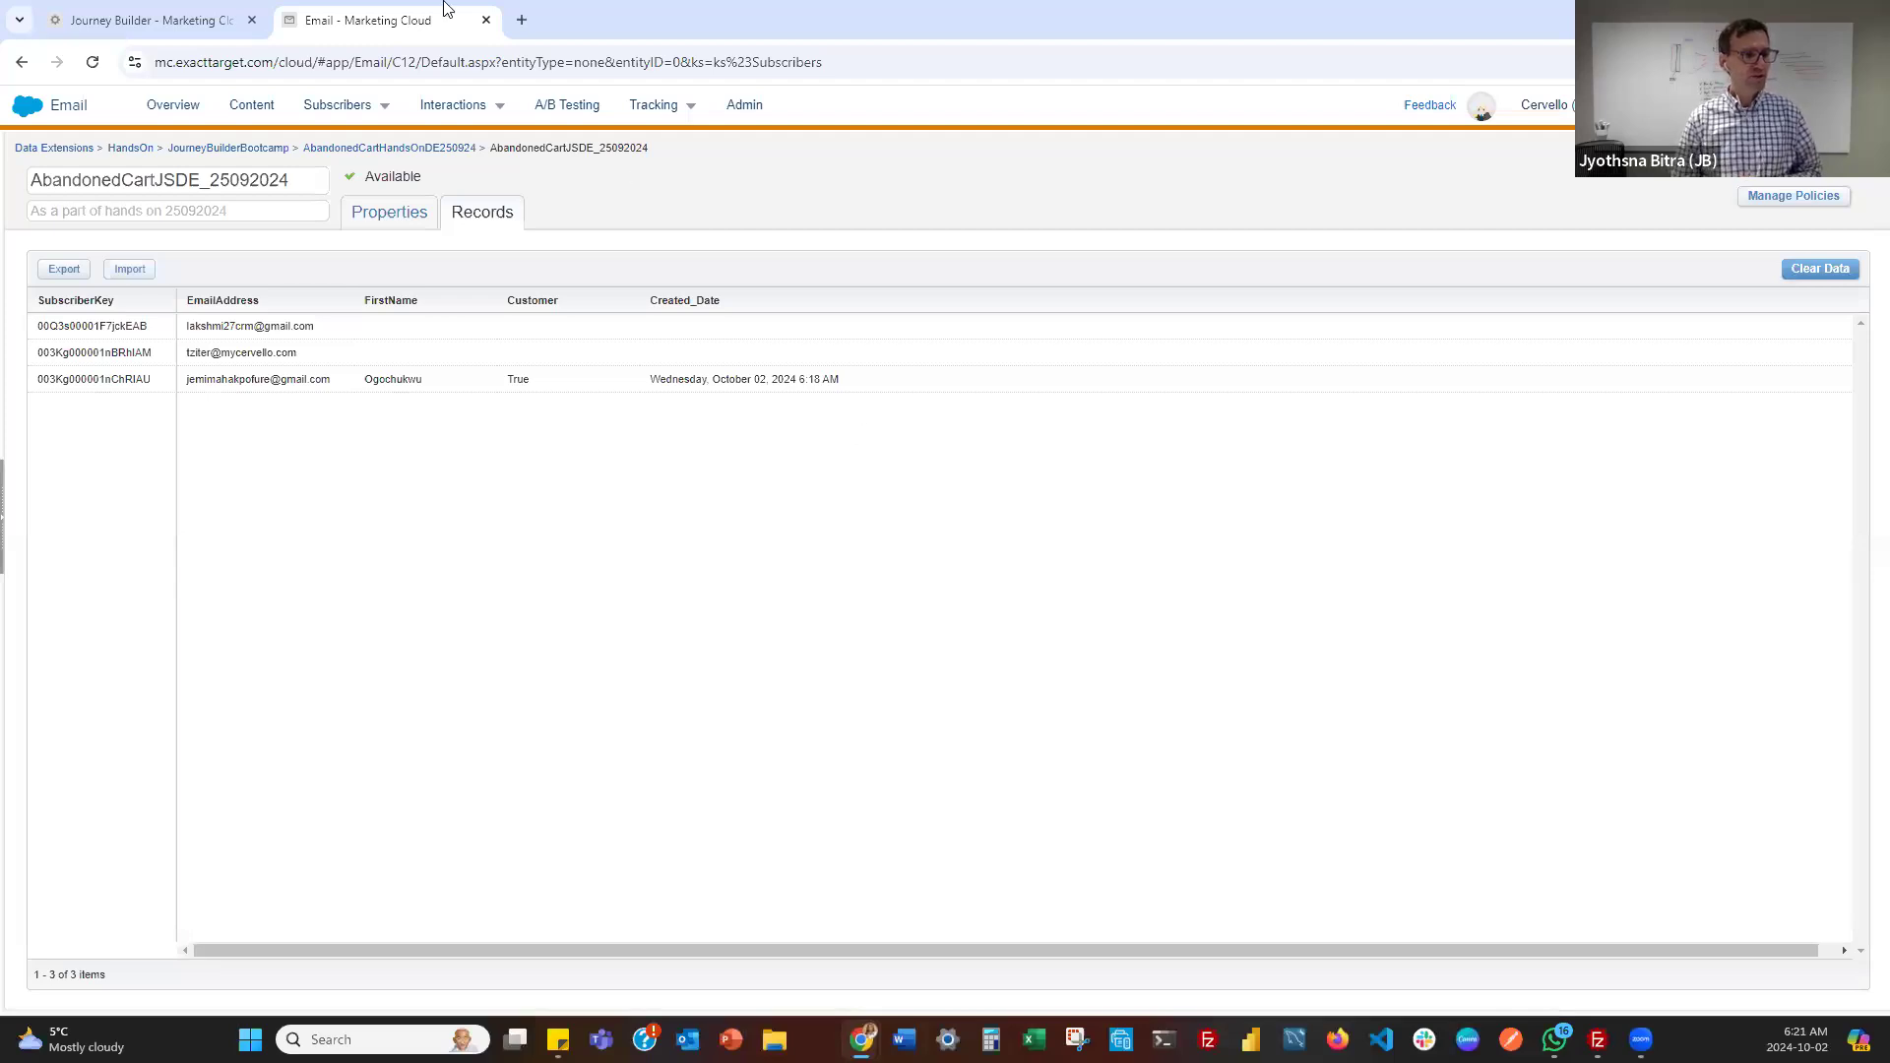
Duplicate the Email Studio browser tab and open the Emails > HandsOn > Journey Builder Bootcamp folder in Content Builder
right_click(411, 18)
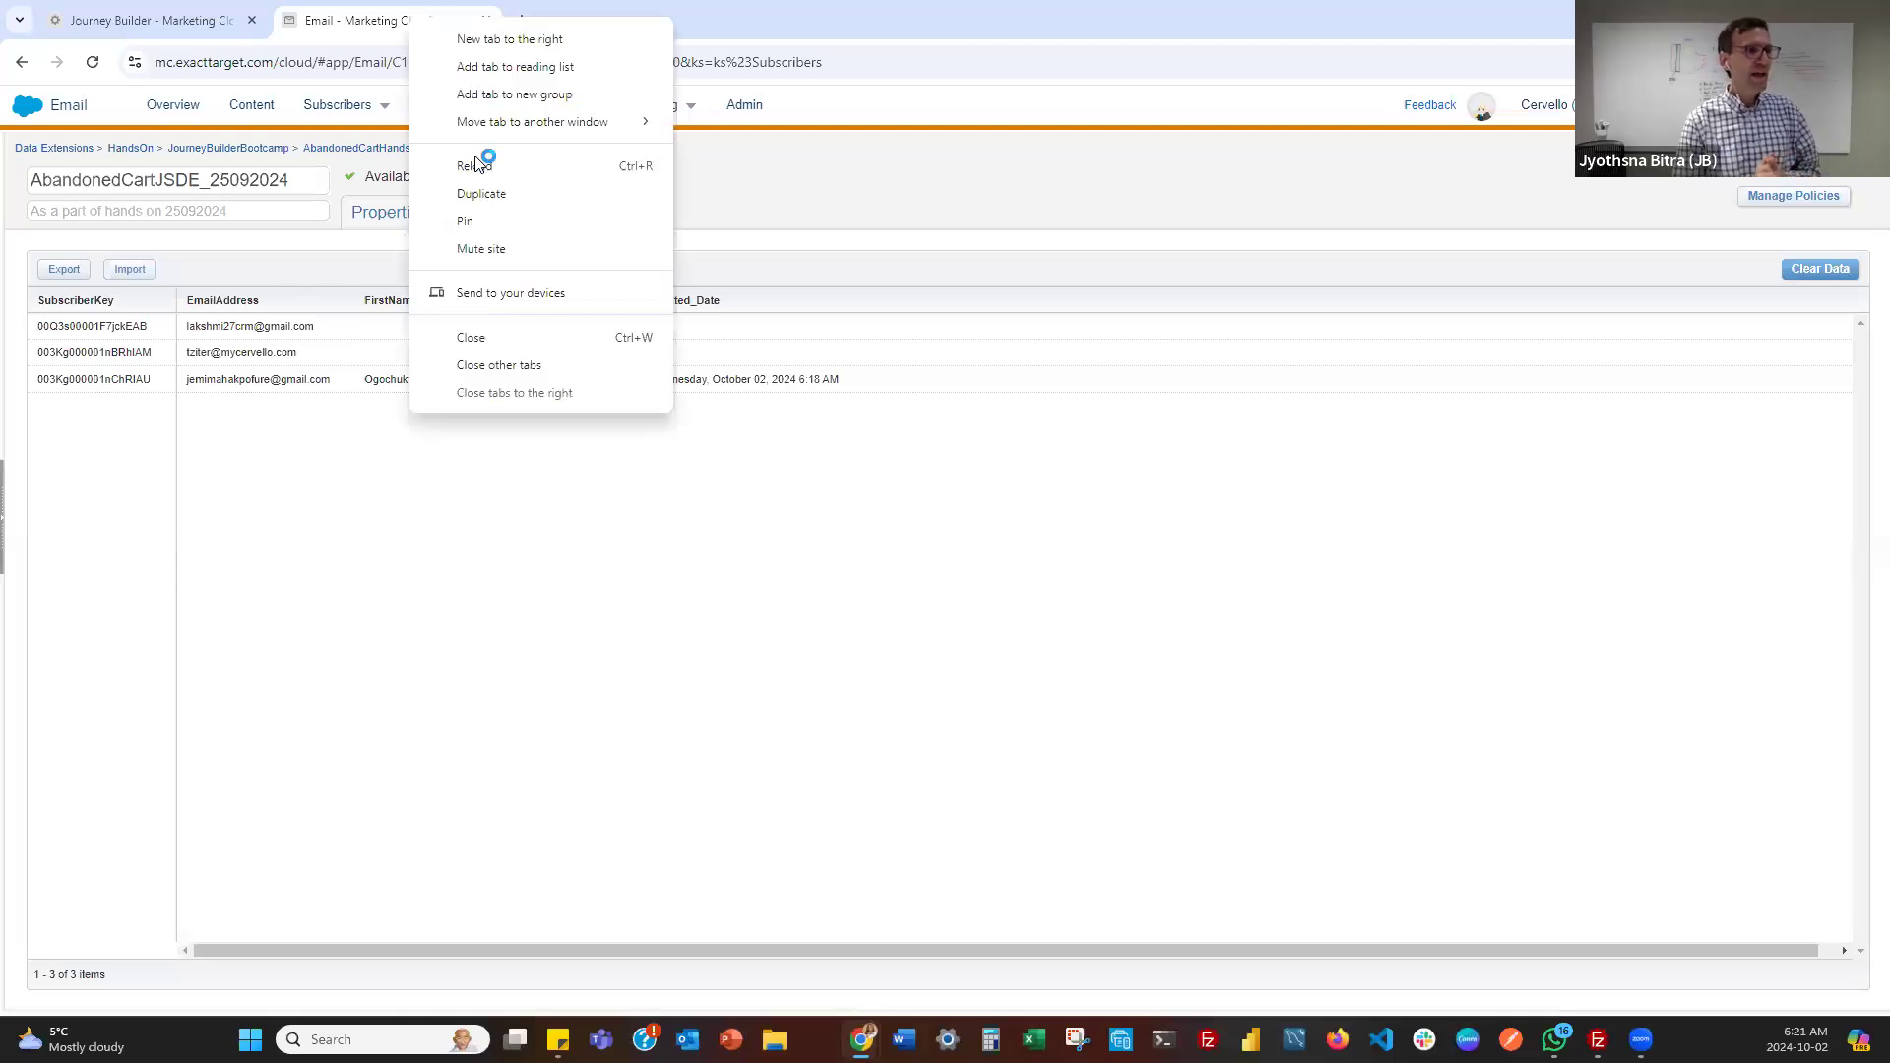
click(480, 190)
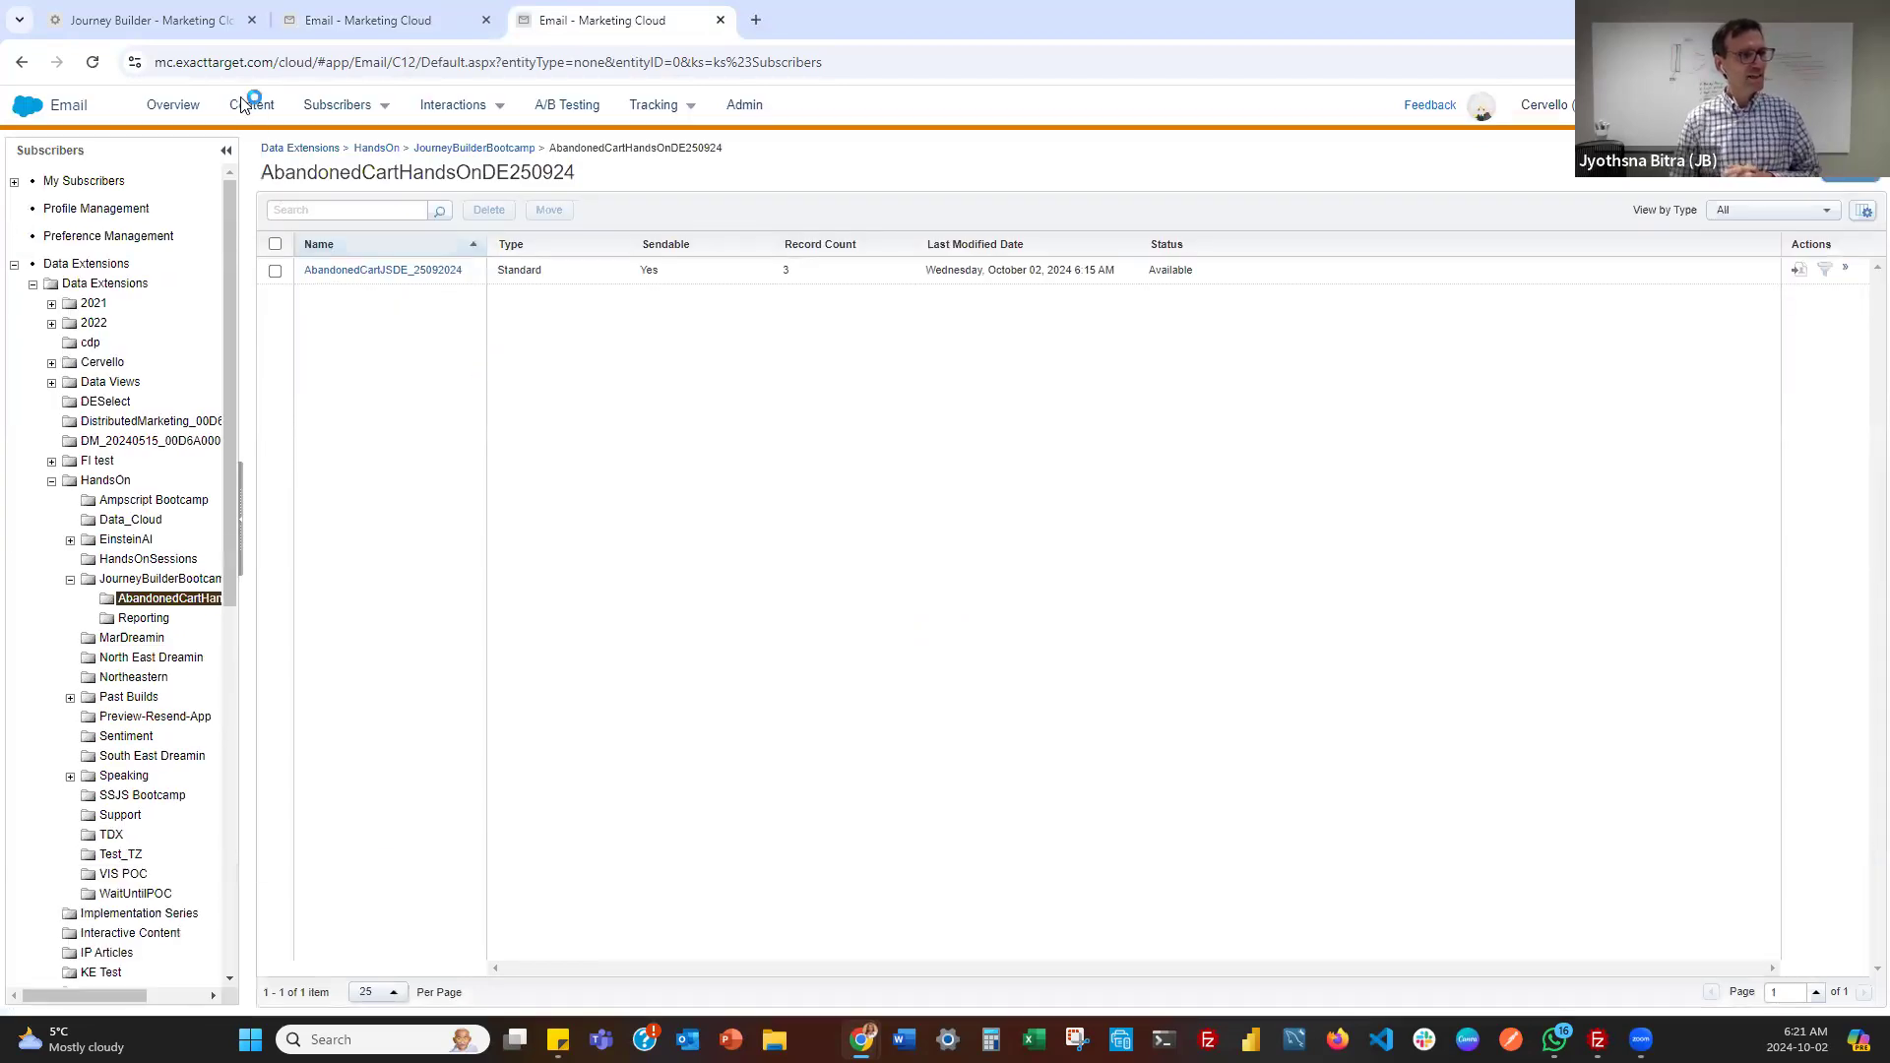
click(247, 106)
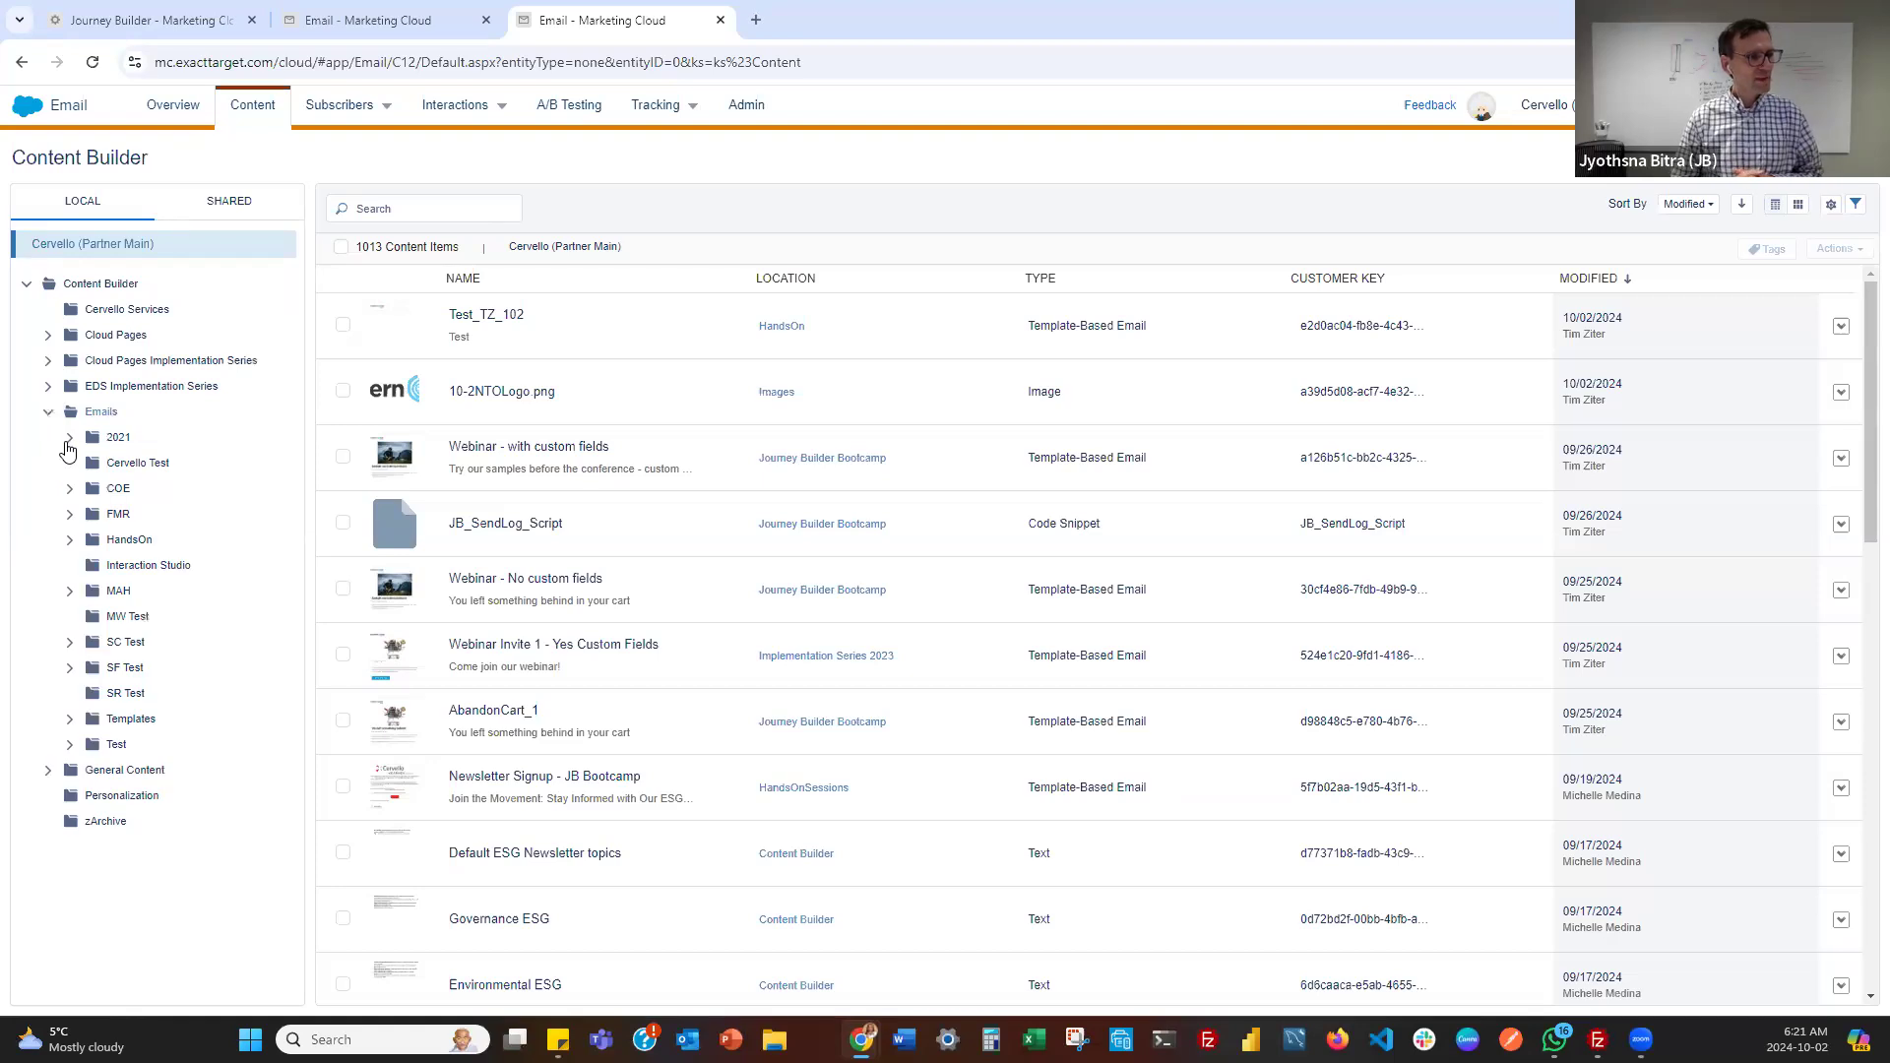
click(72, 539)
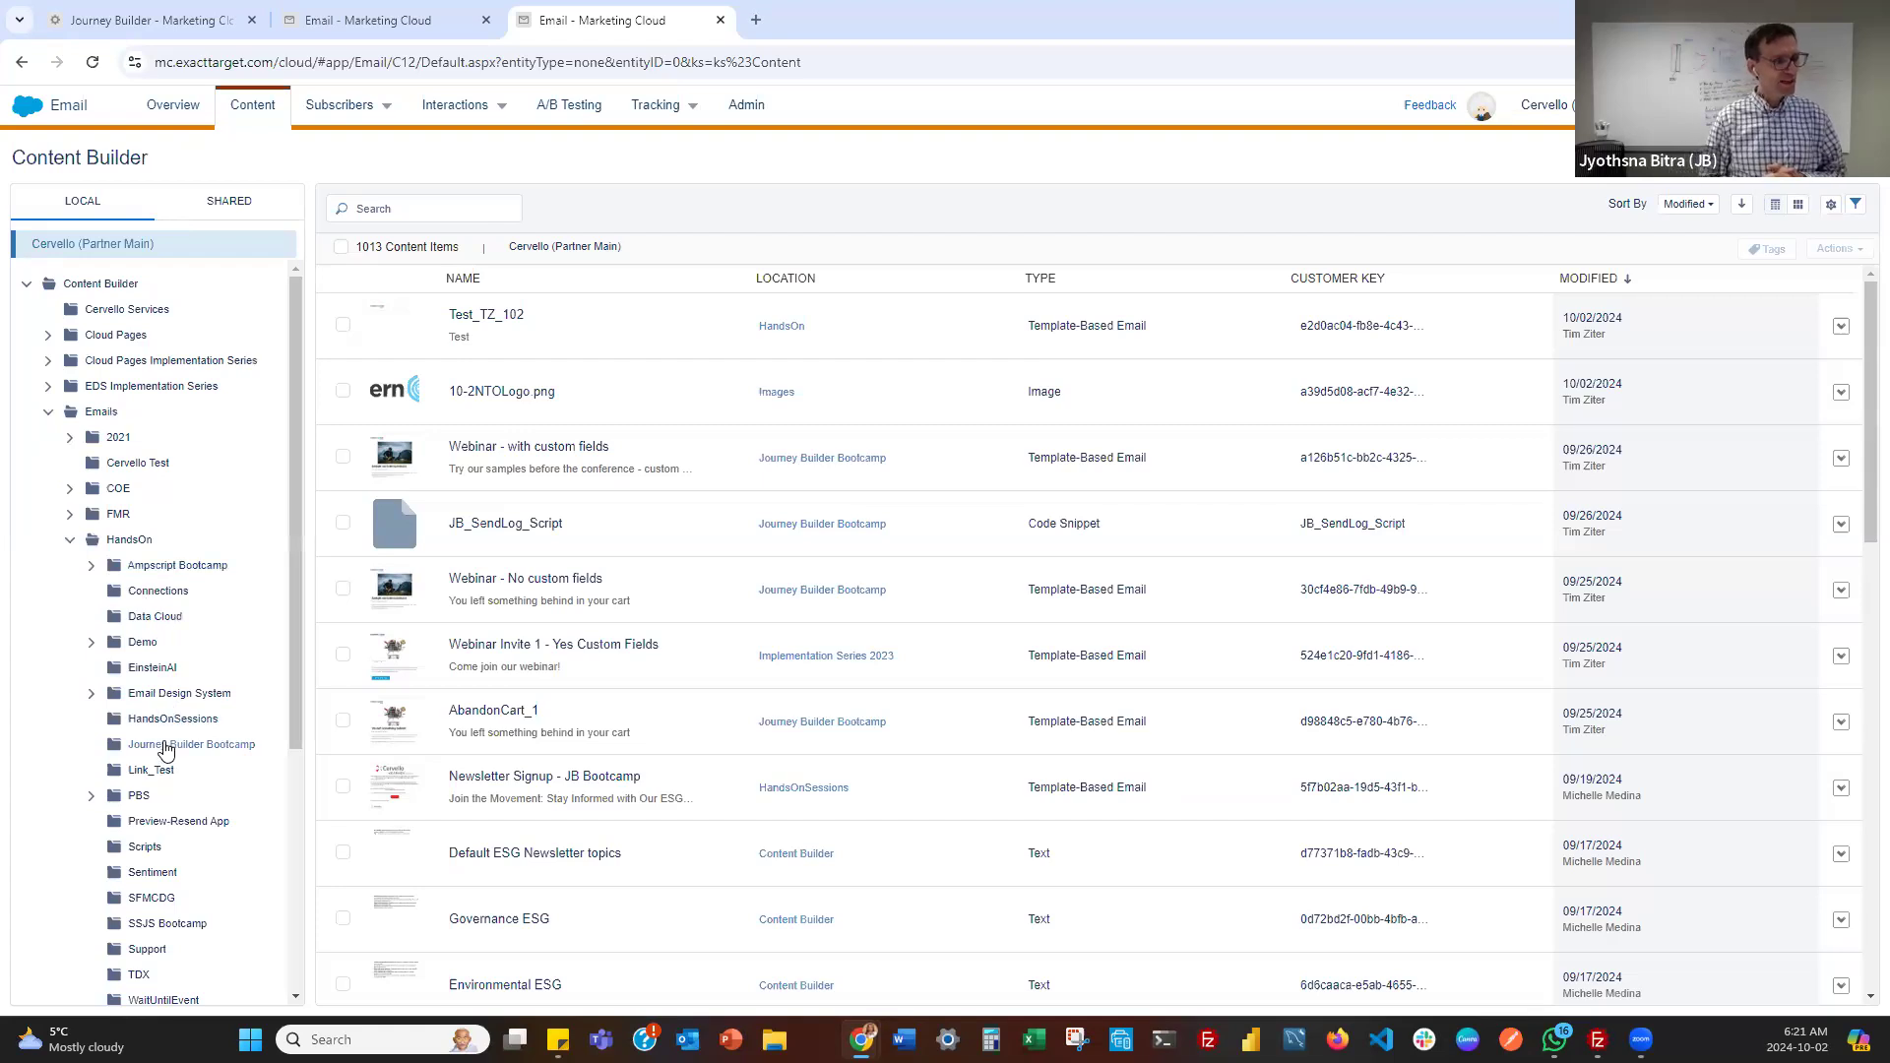
click(183, 745)
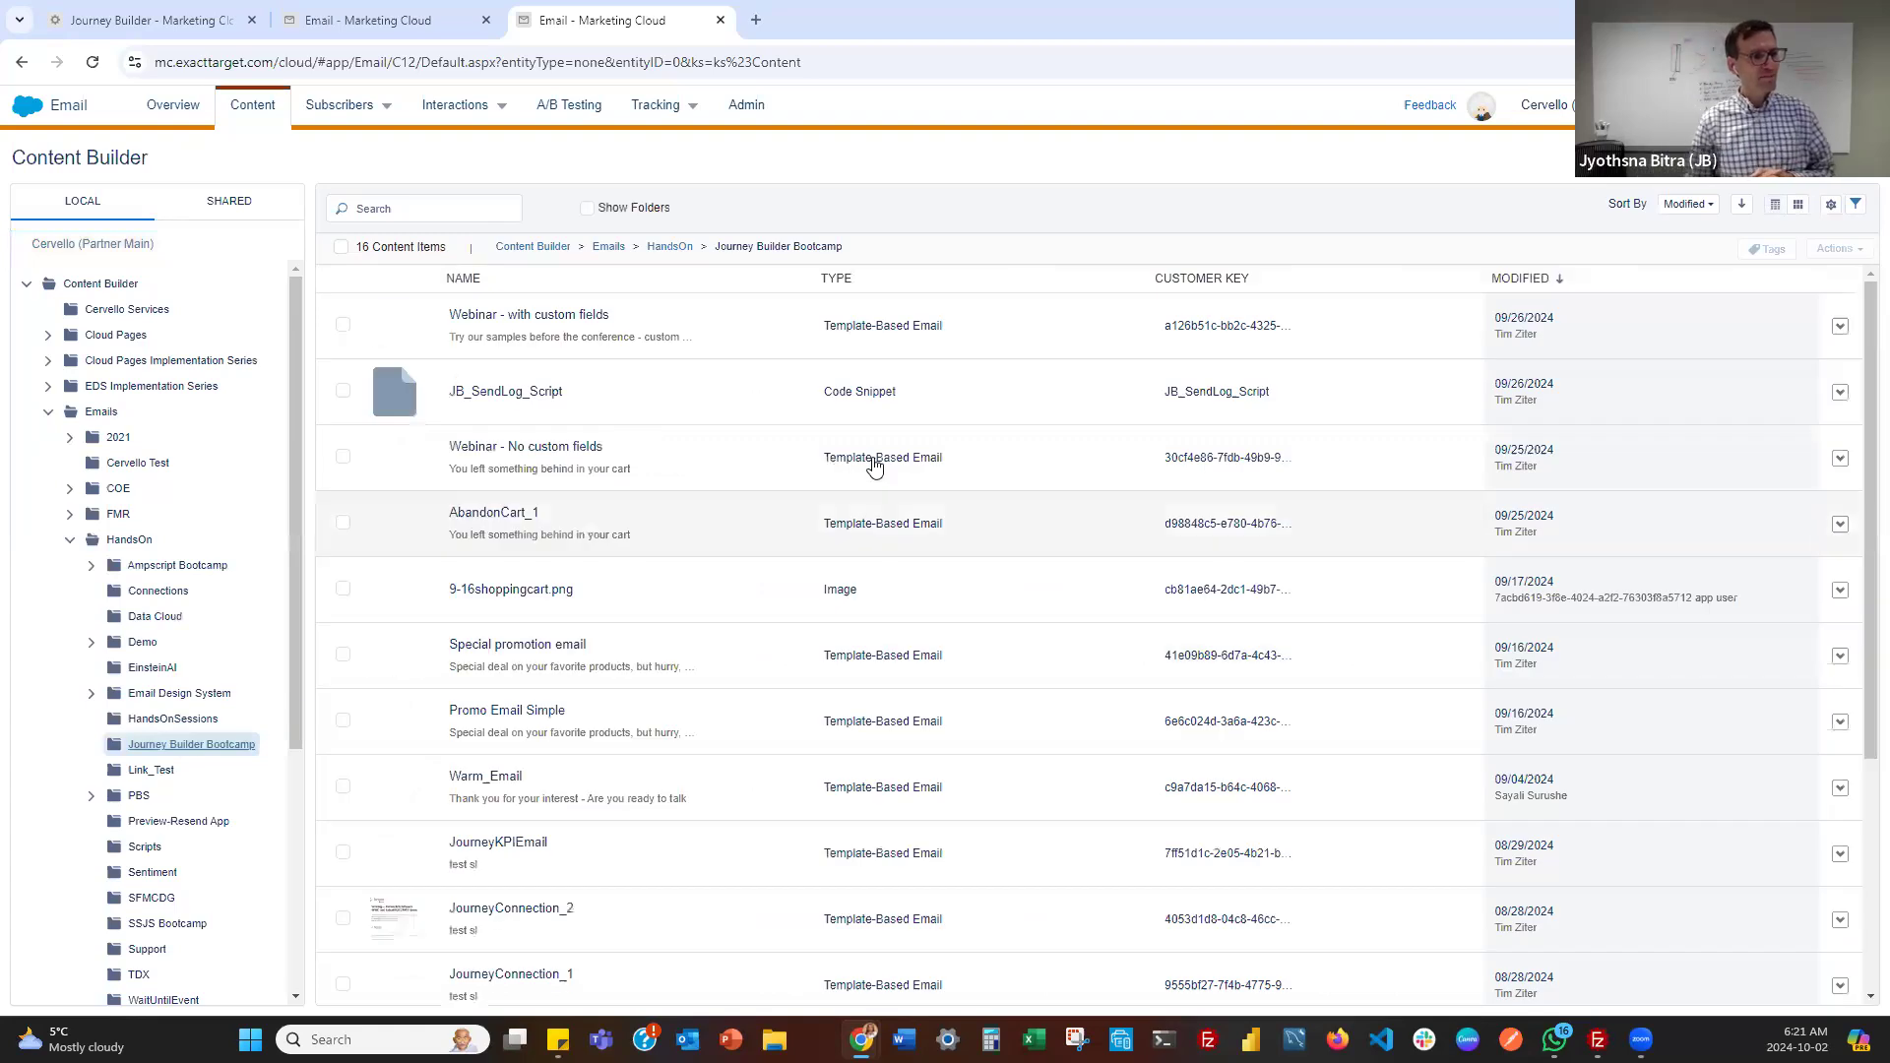
Create a subfolder named "Abandoned Cart Email" in the Journey Builder Bootcamp folder and open it
right_click(203, 751)
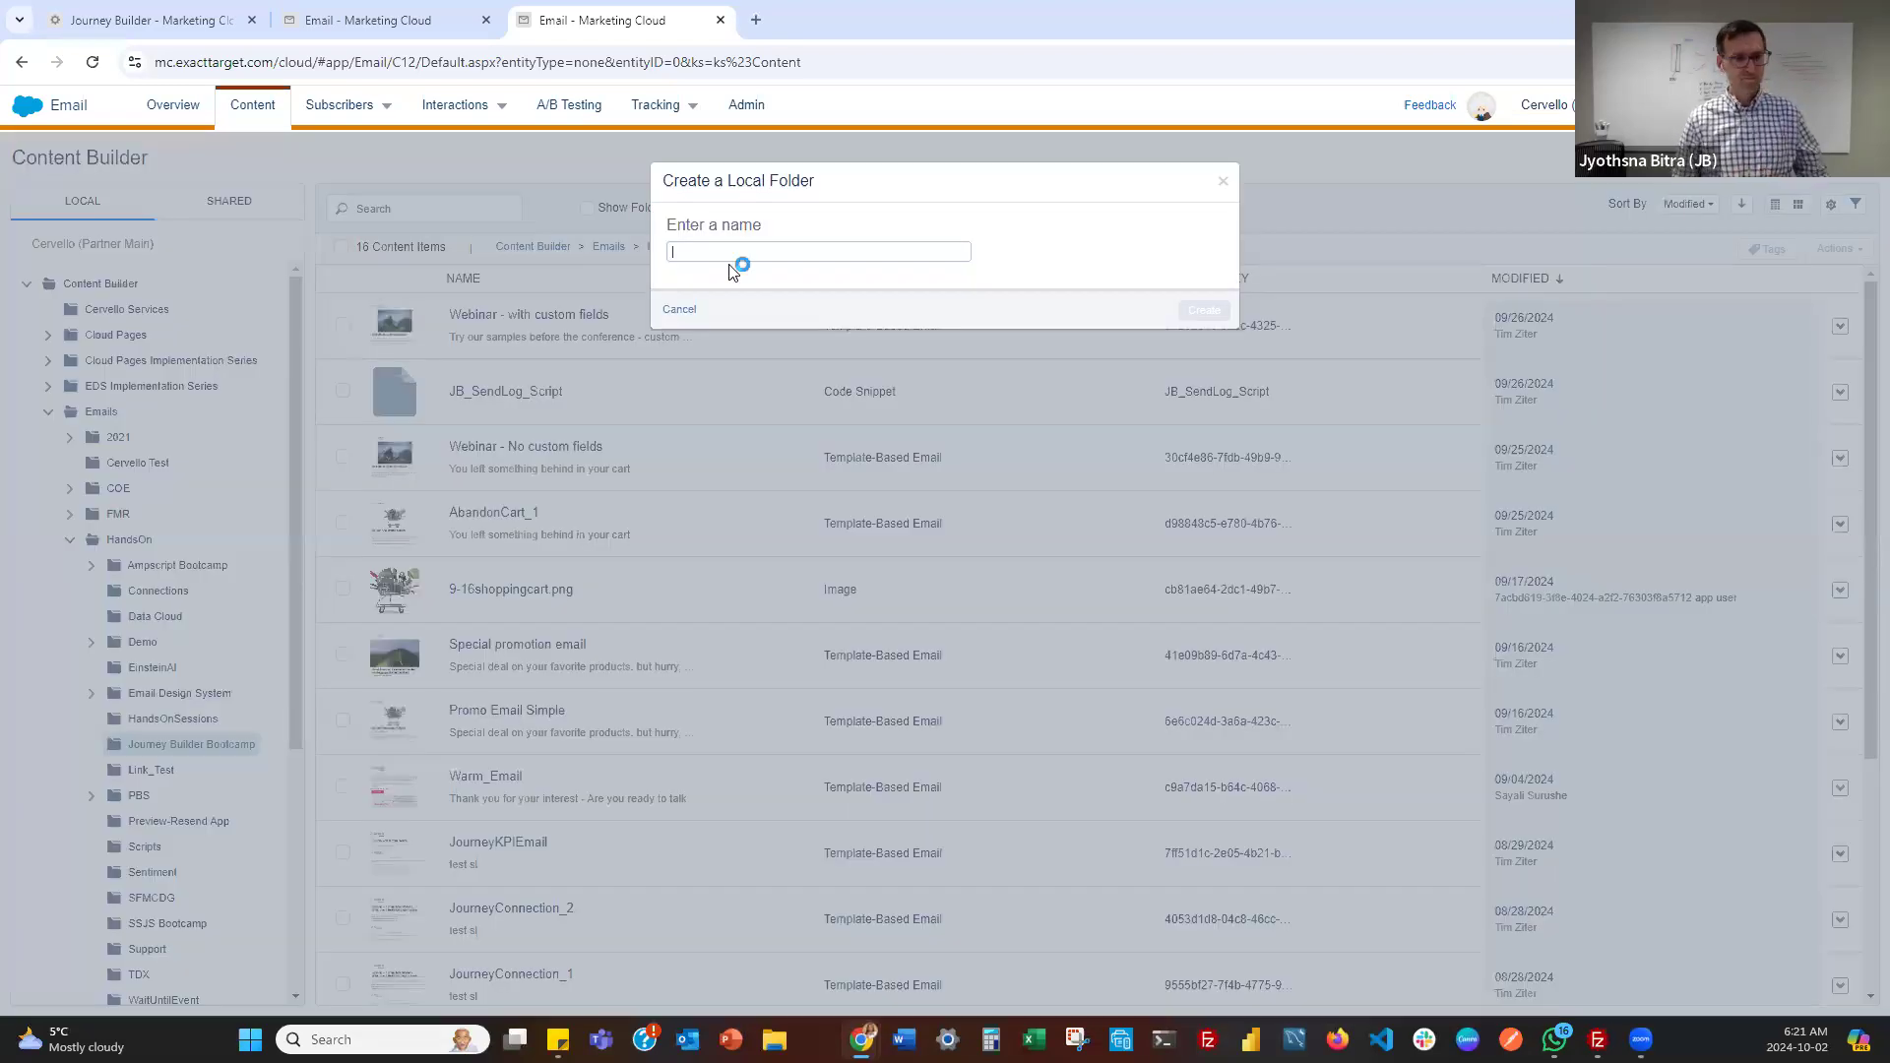
click(731, 260)
text(Abandoned Cart E)
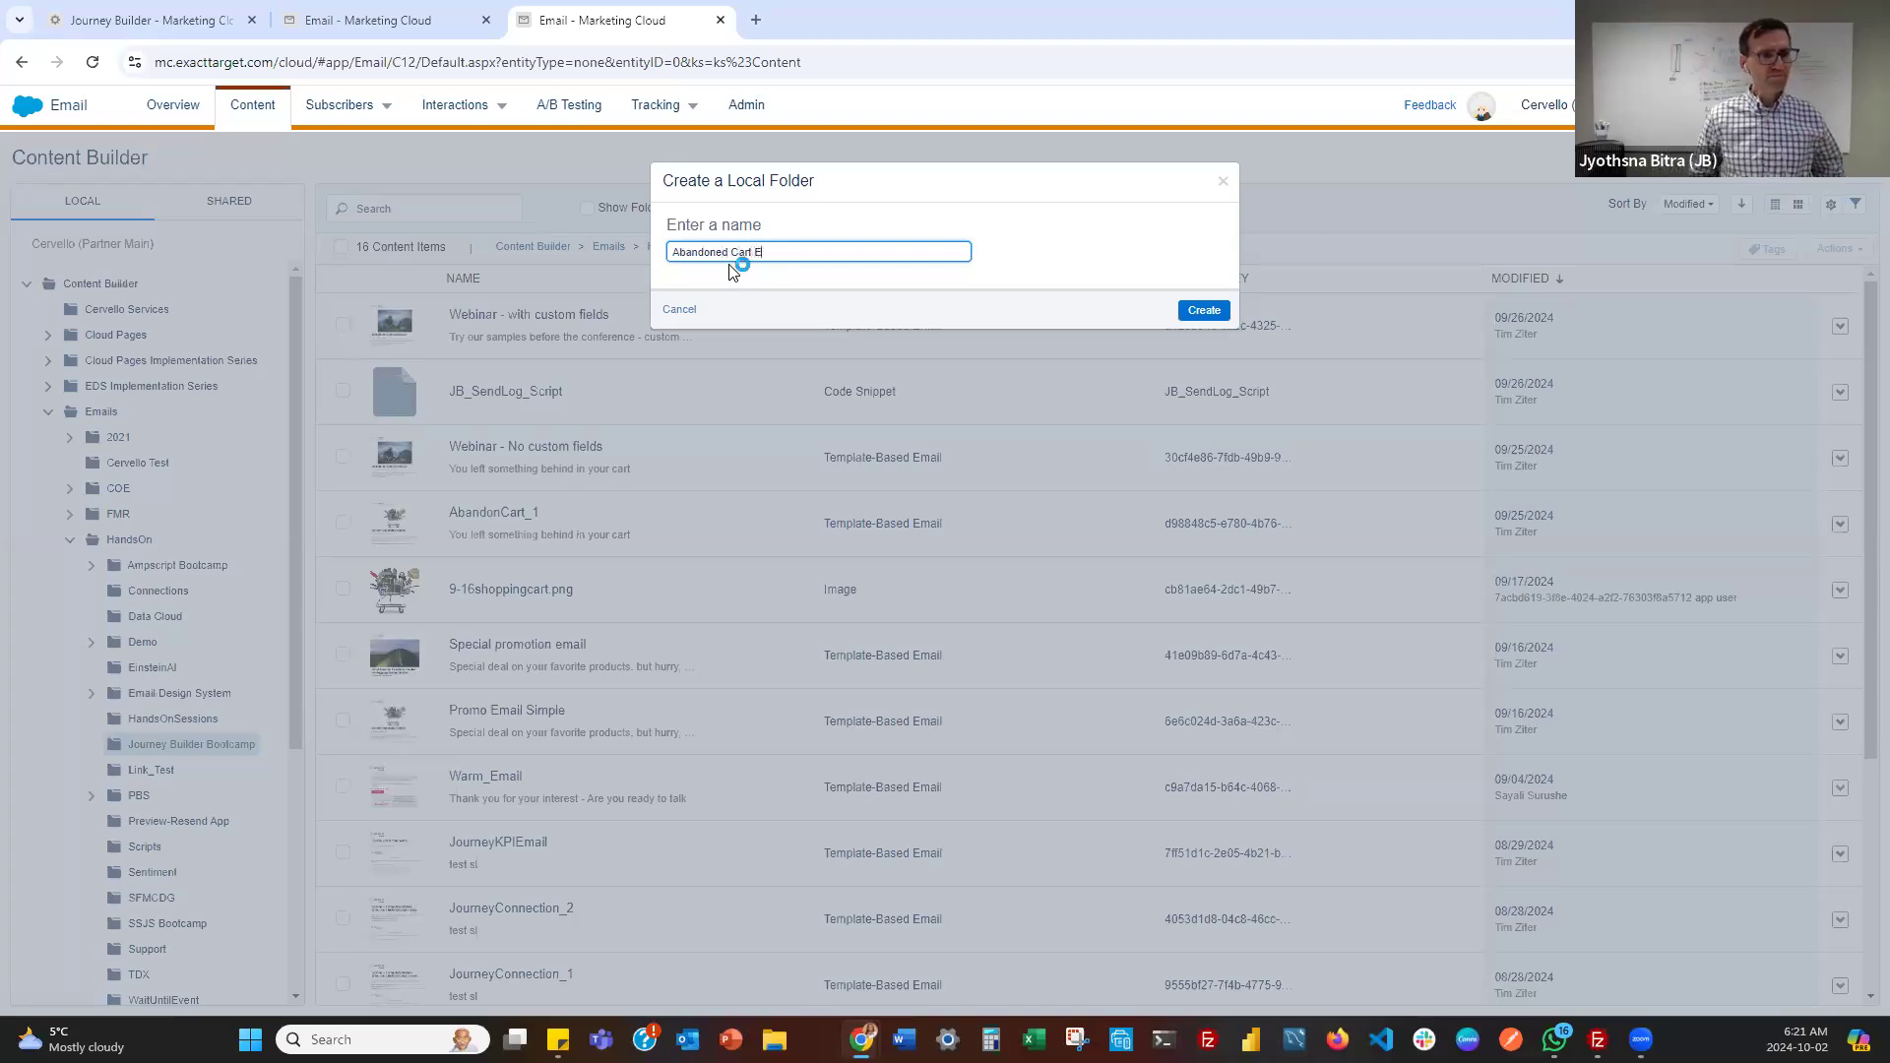
text(mail)
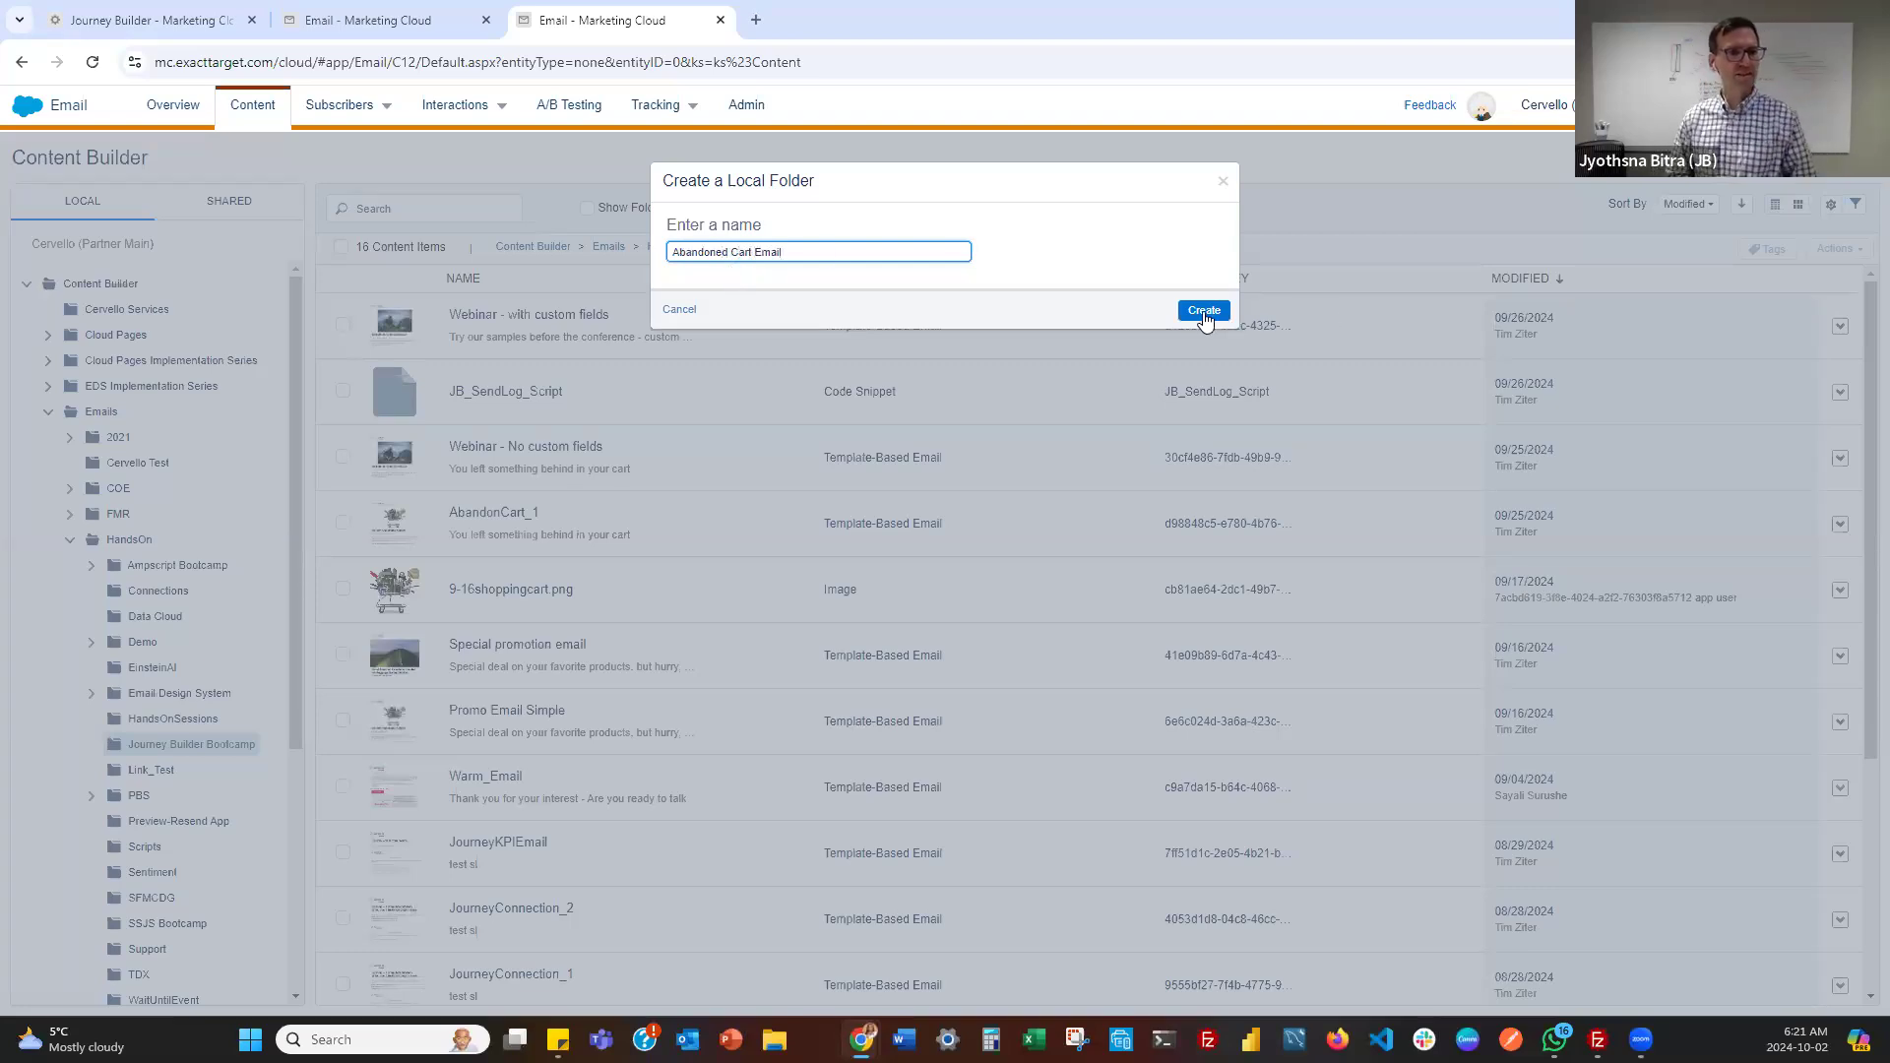
click(1200, 311)
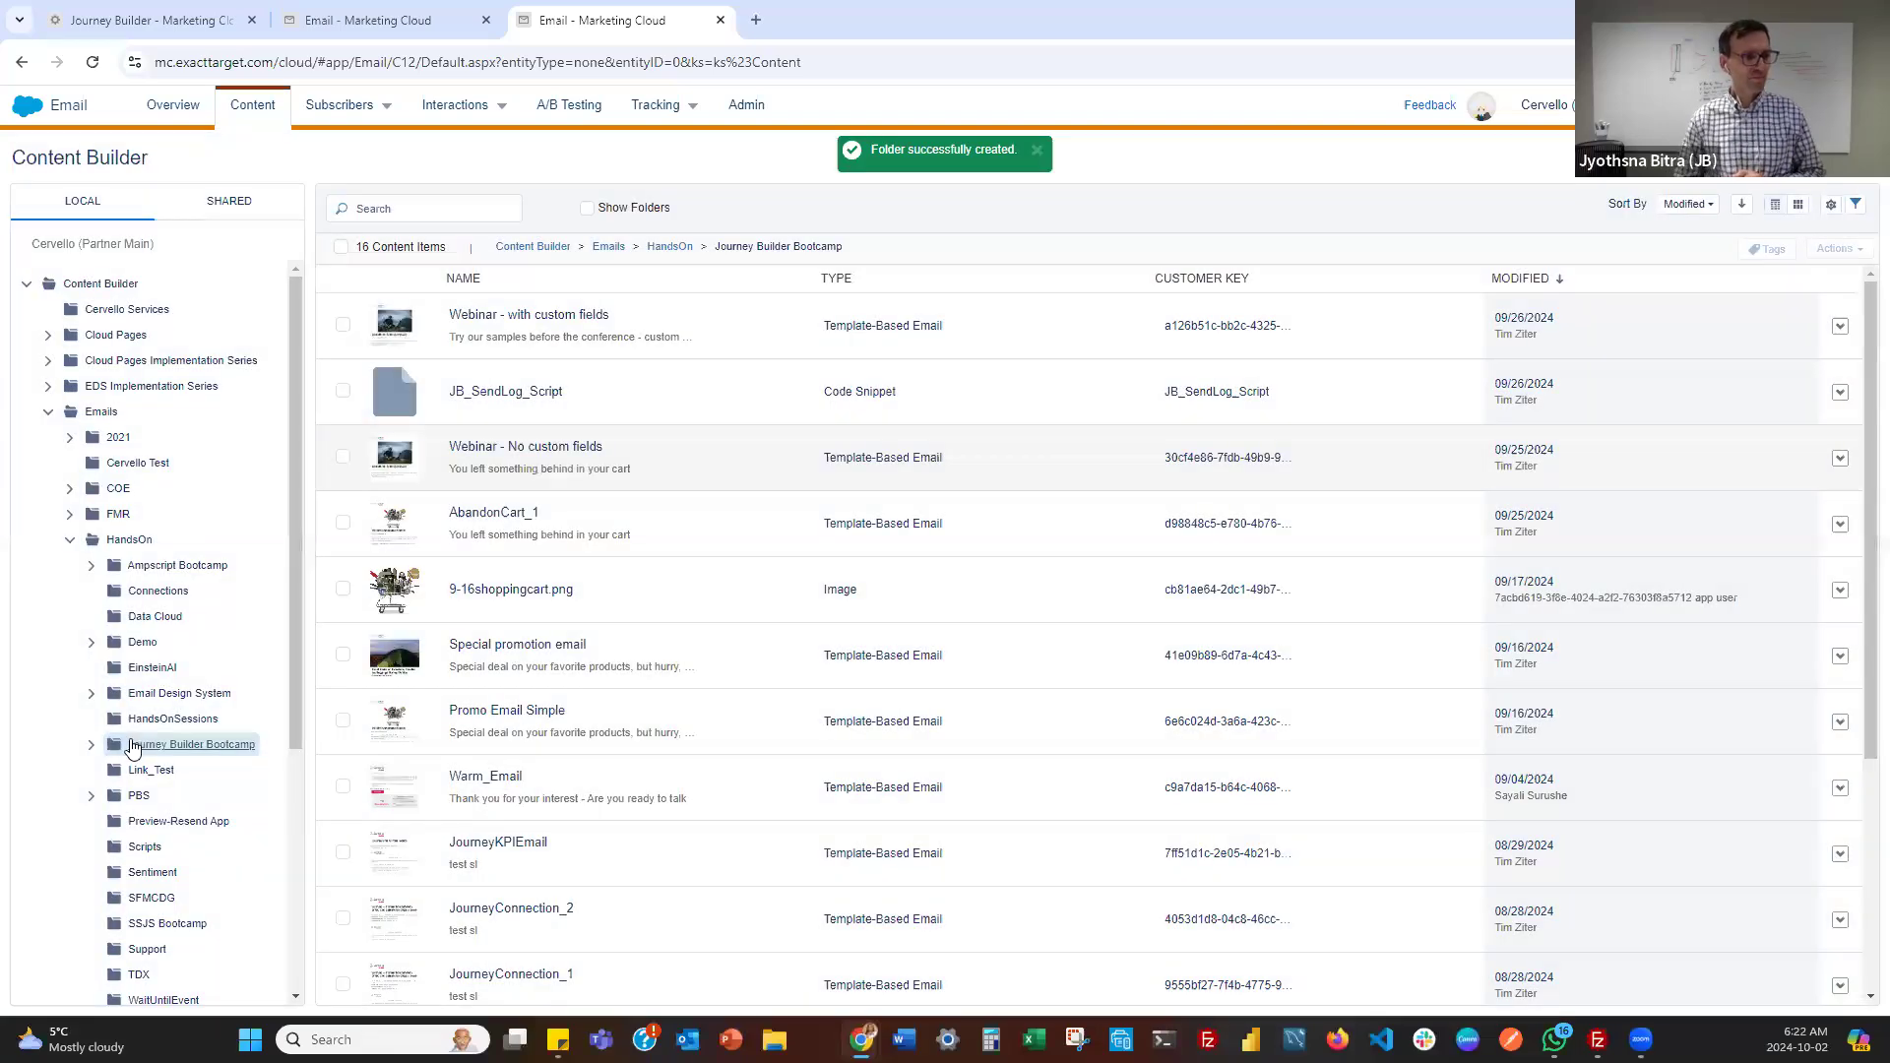
click(187, 769)
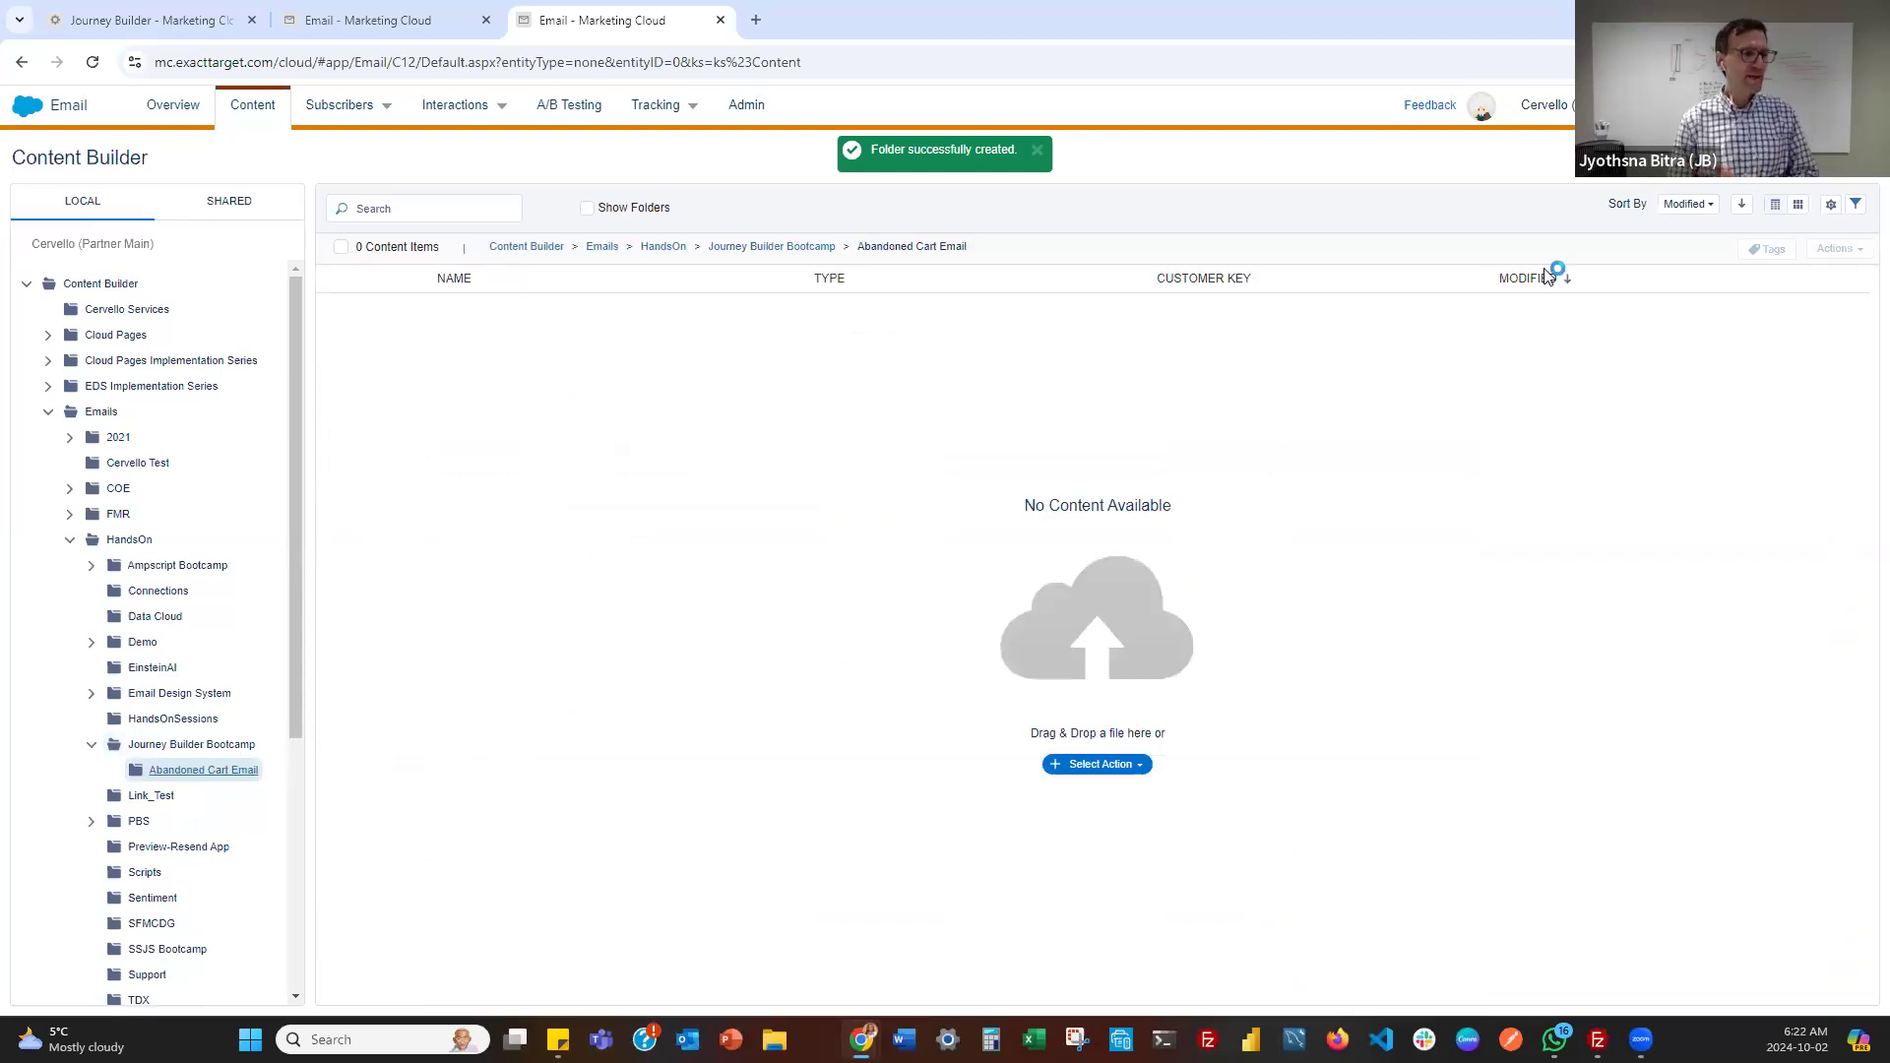
Create a new email message in the Abandoned Cart Email folder using the Template option and show the saved templates
click(1839, 157)
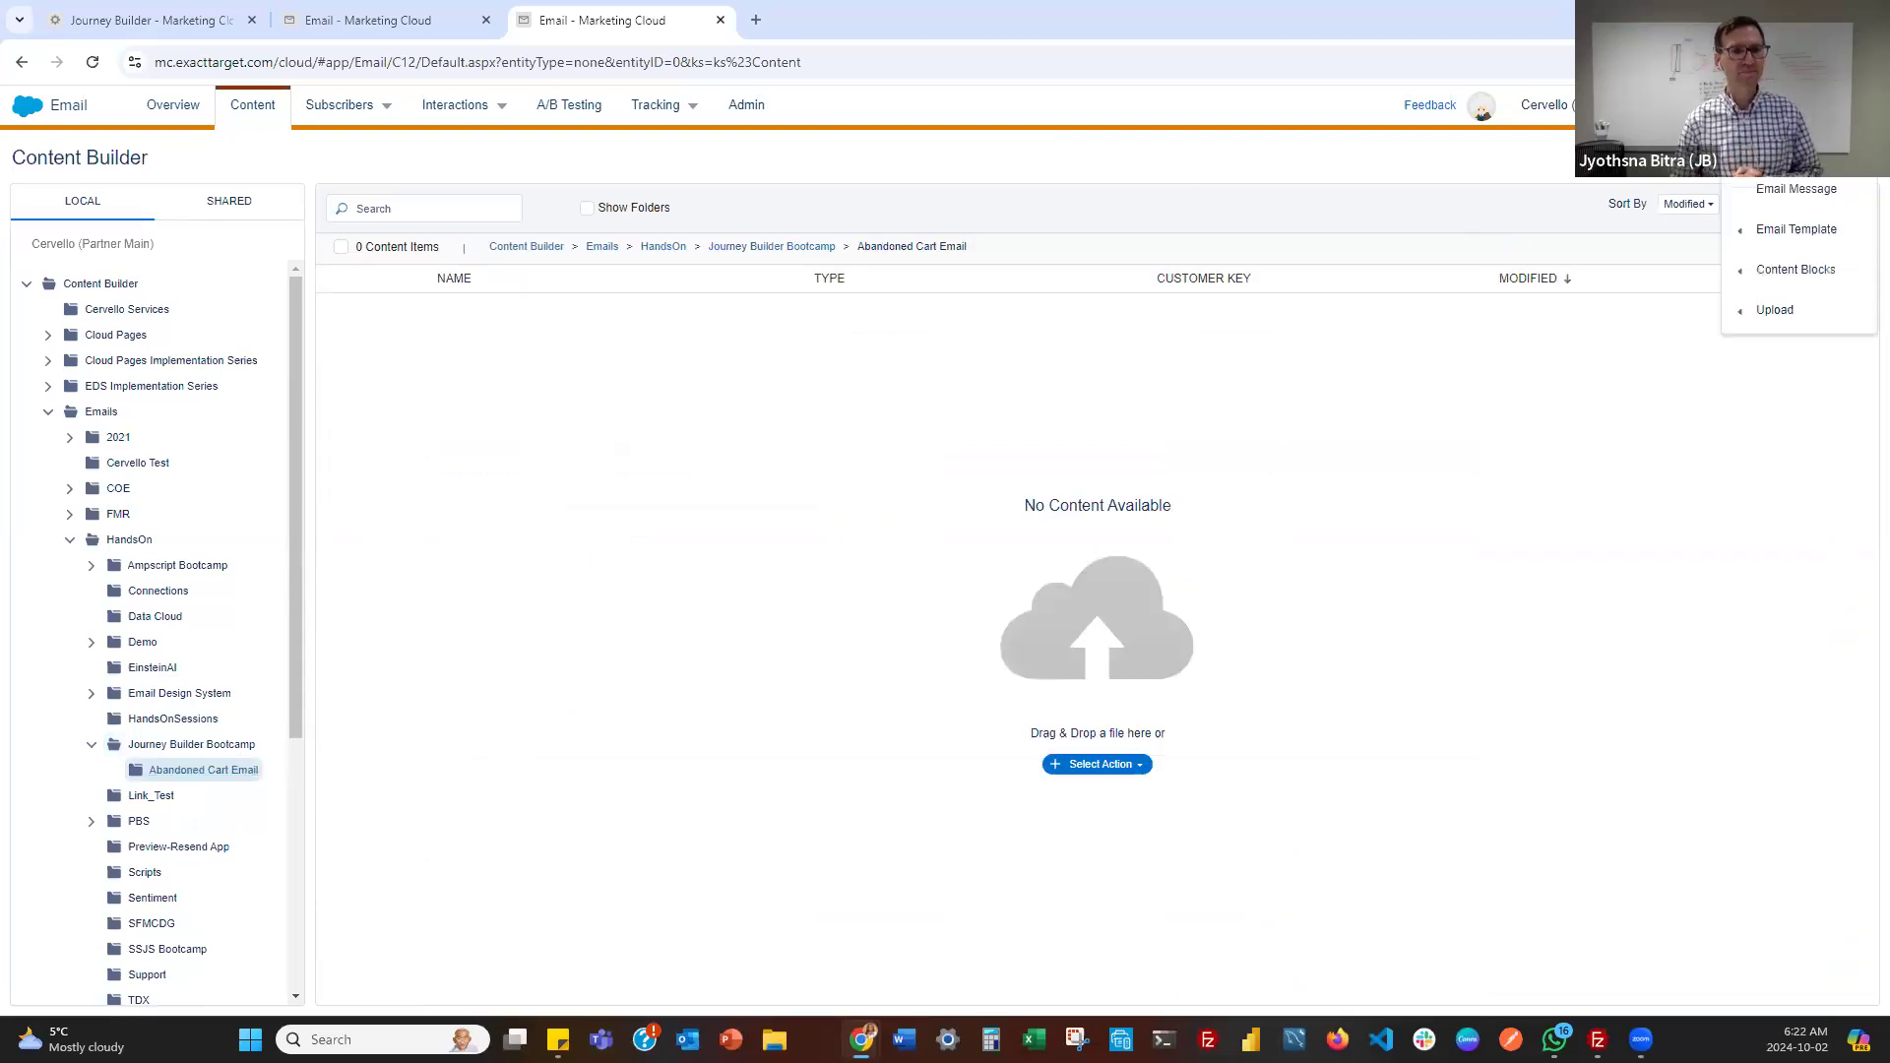
click(1801, 201)
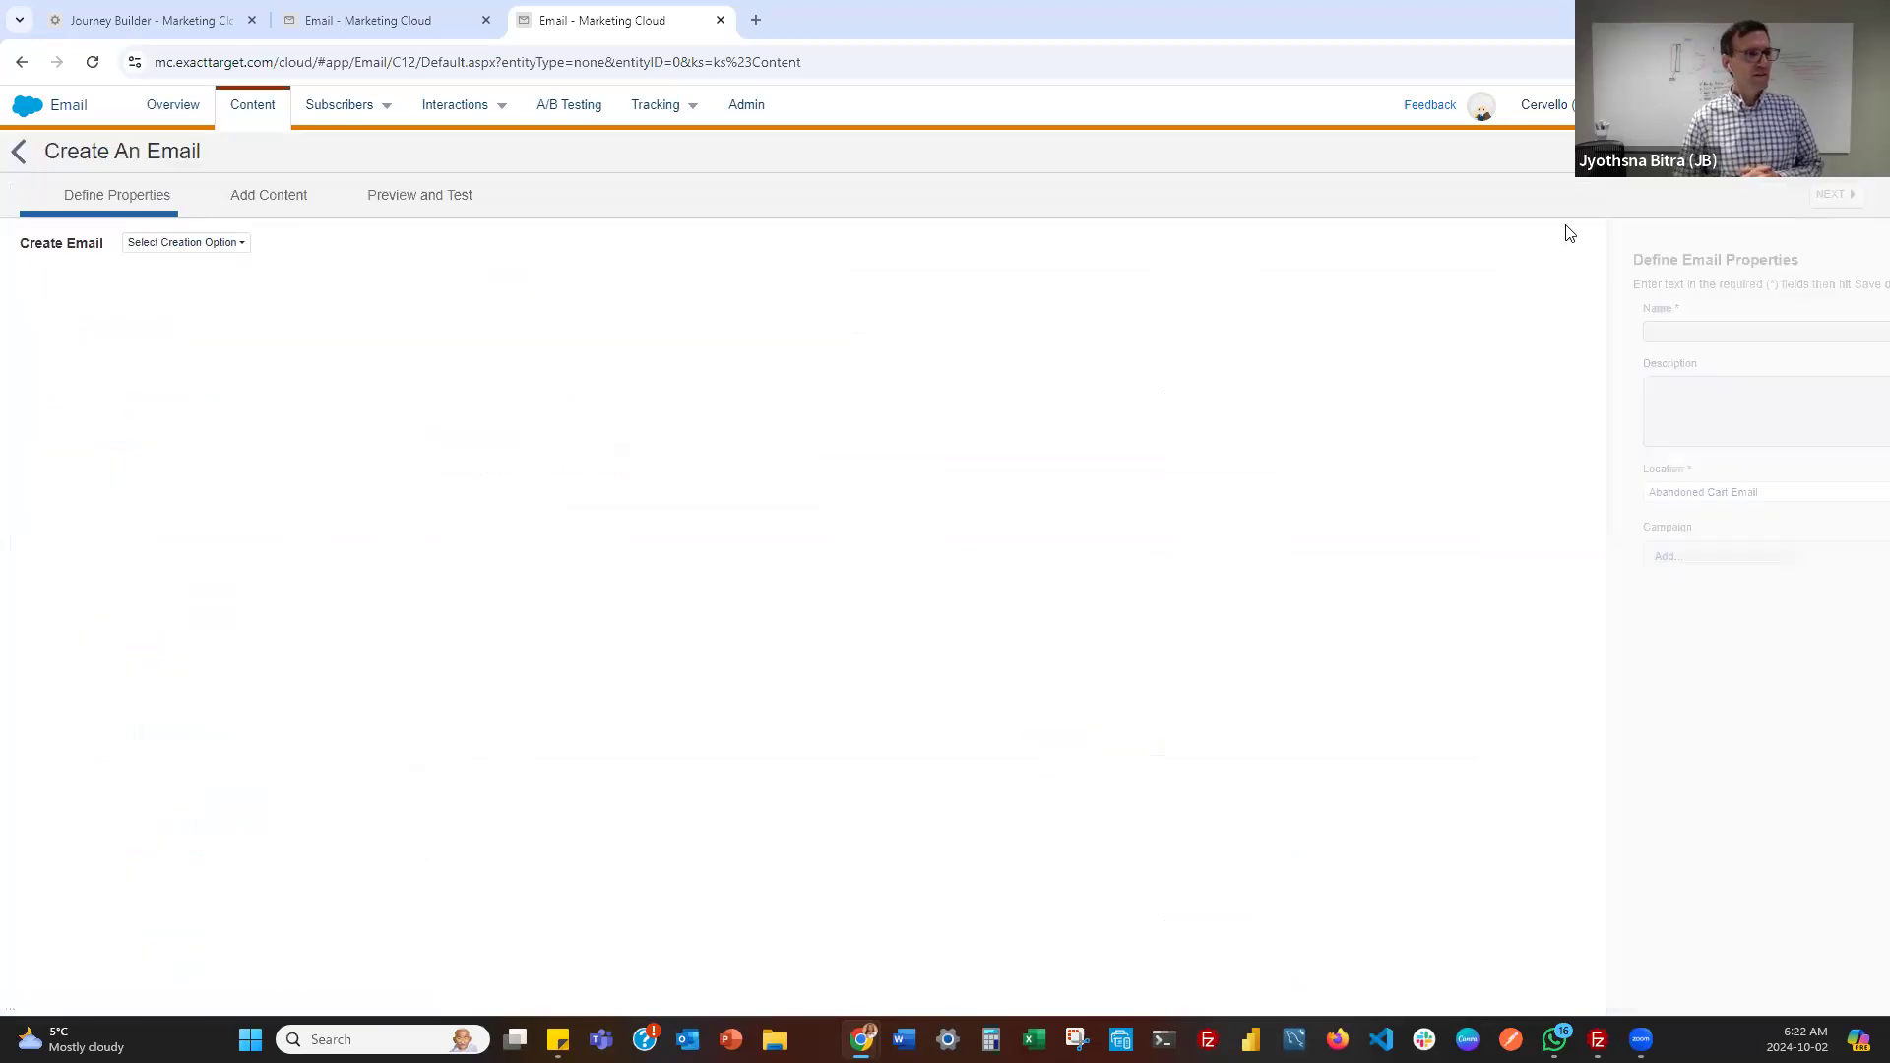
click(225, 248)
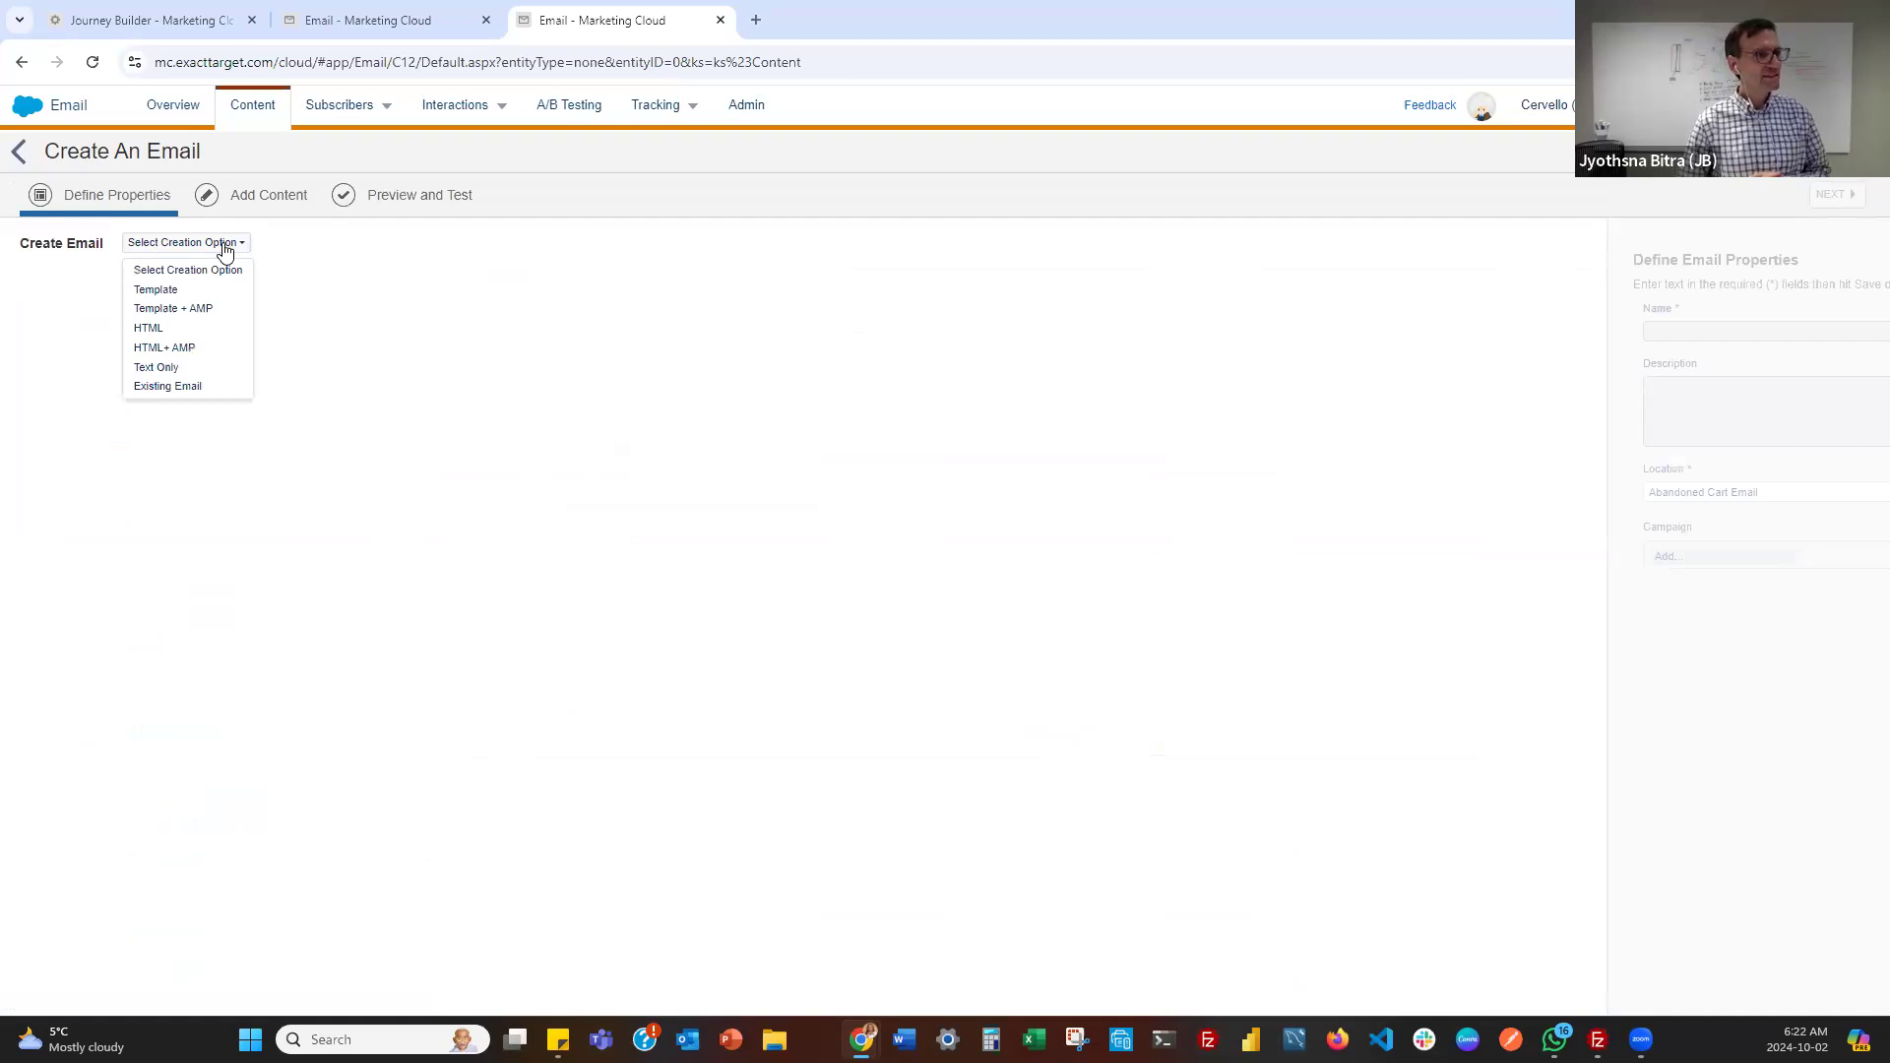
click(169, 291)
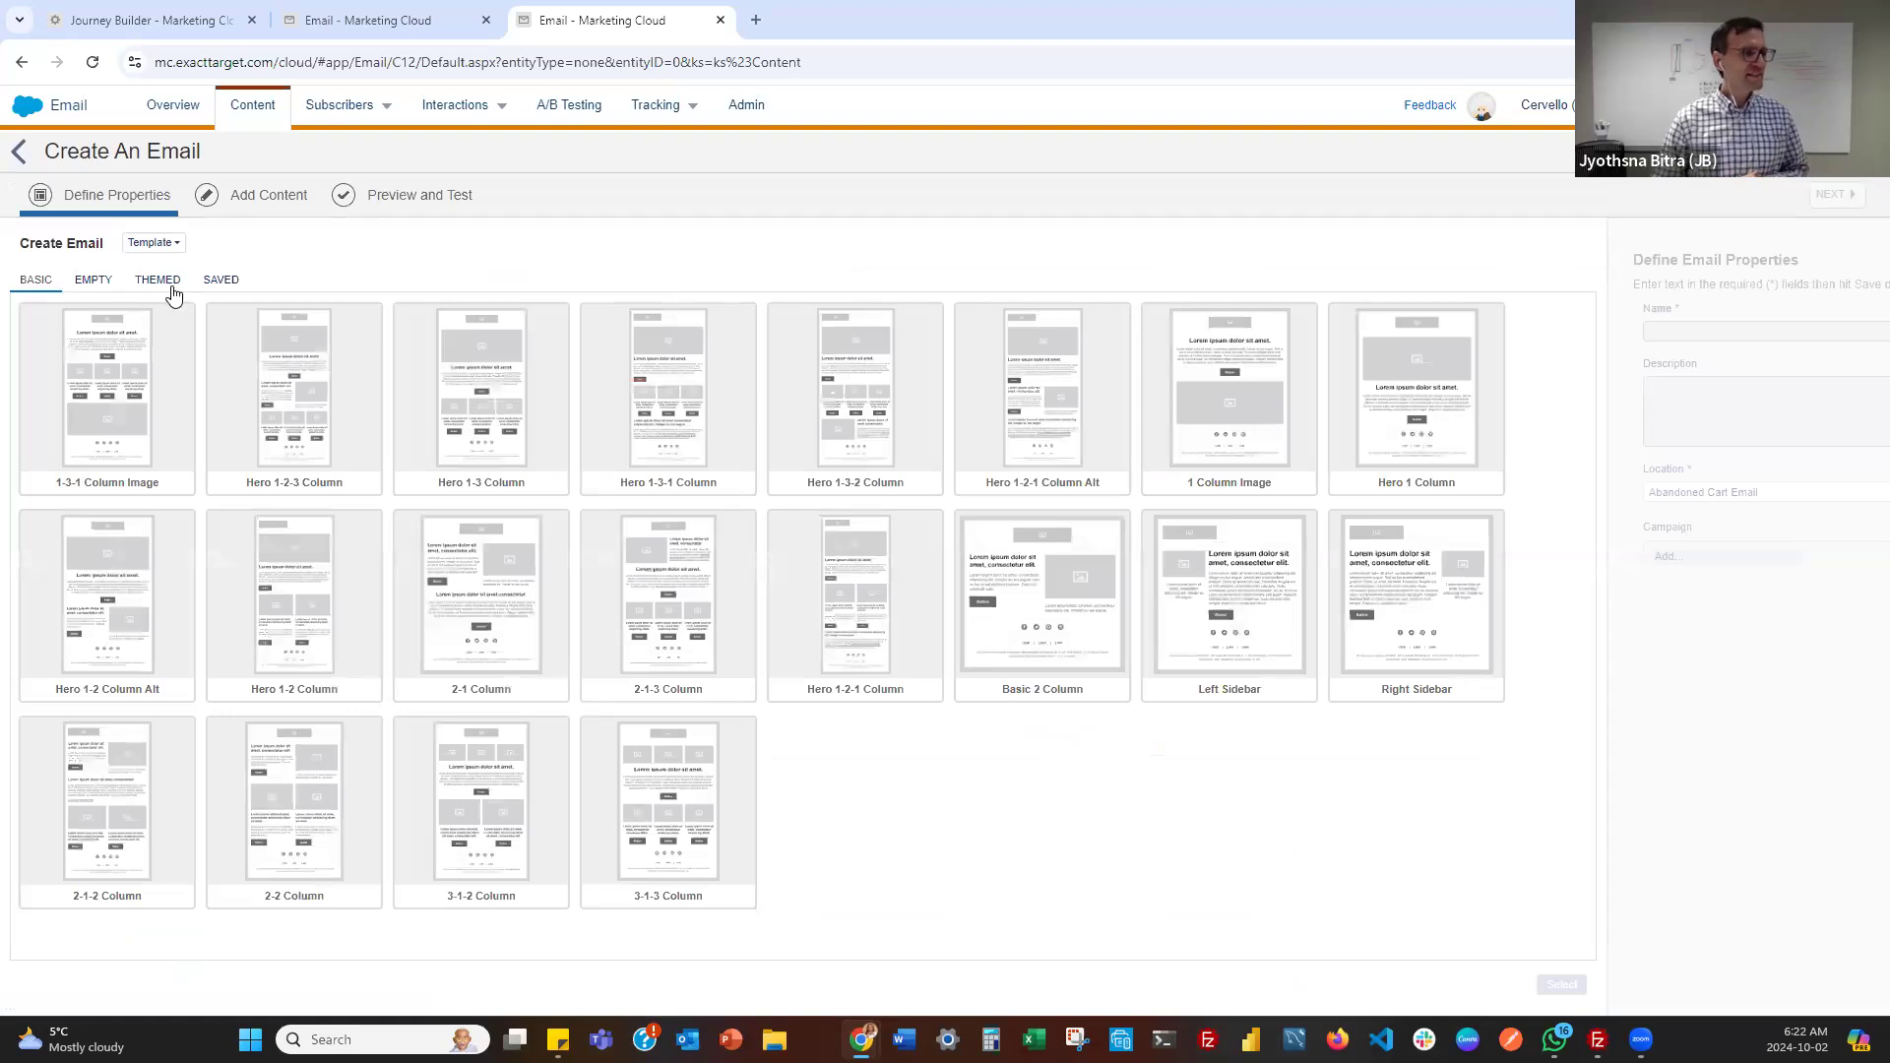
click(237, 286)
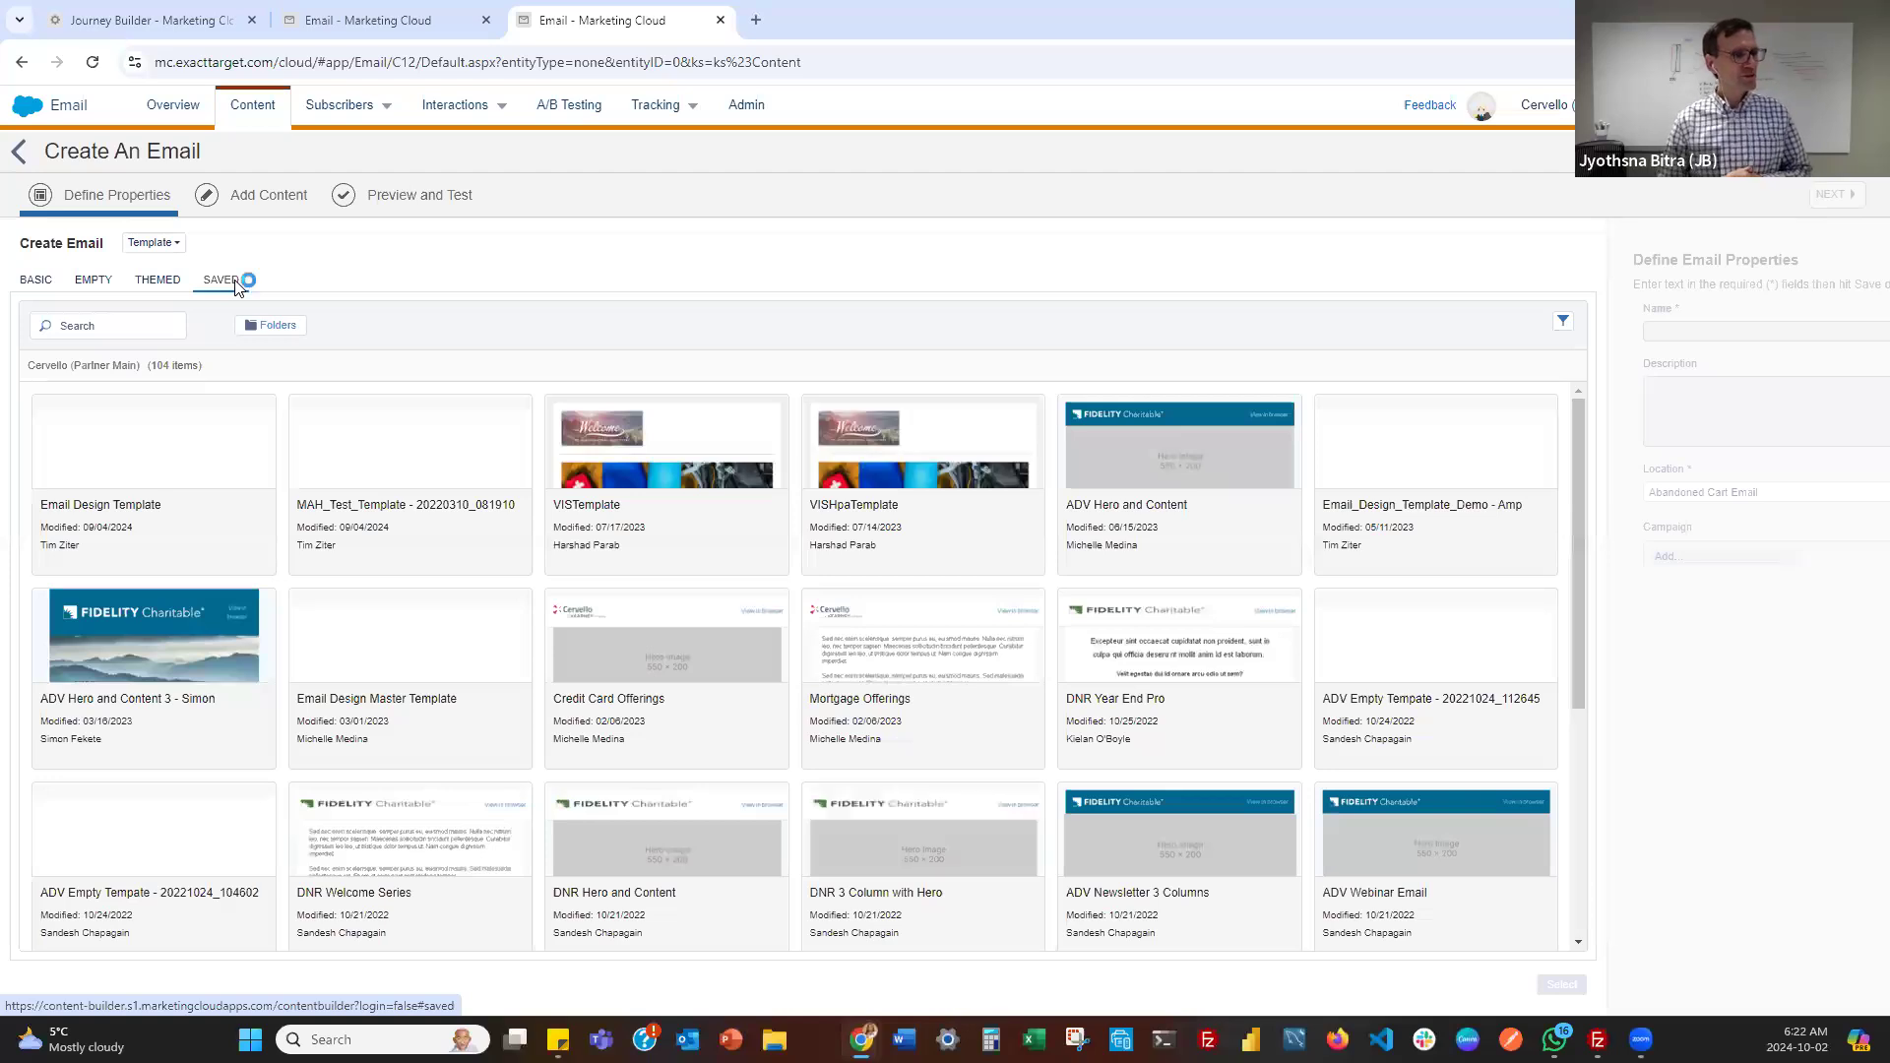
Choose the saved Email Design Template from the HandsOn > Email Design System > Template folder as the email's base
click(268, 328)
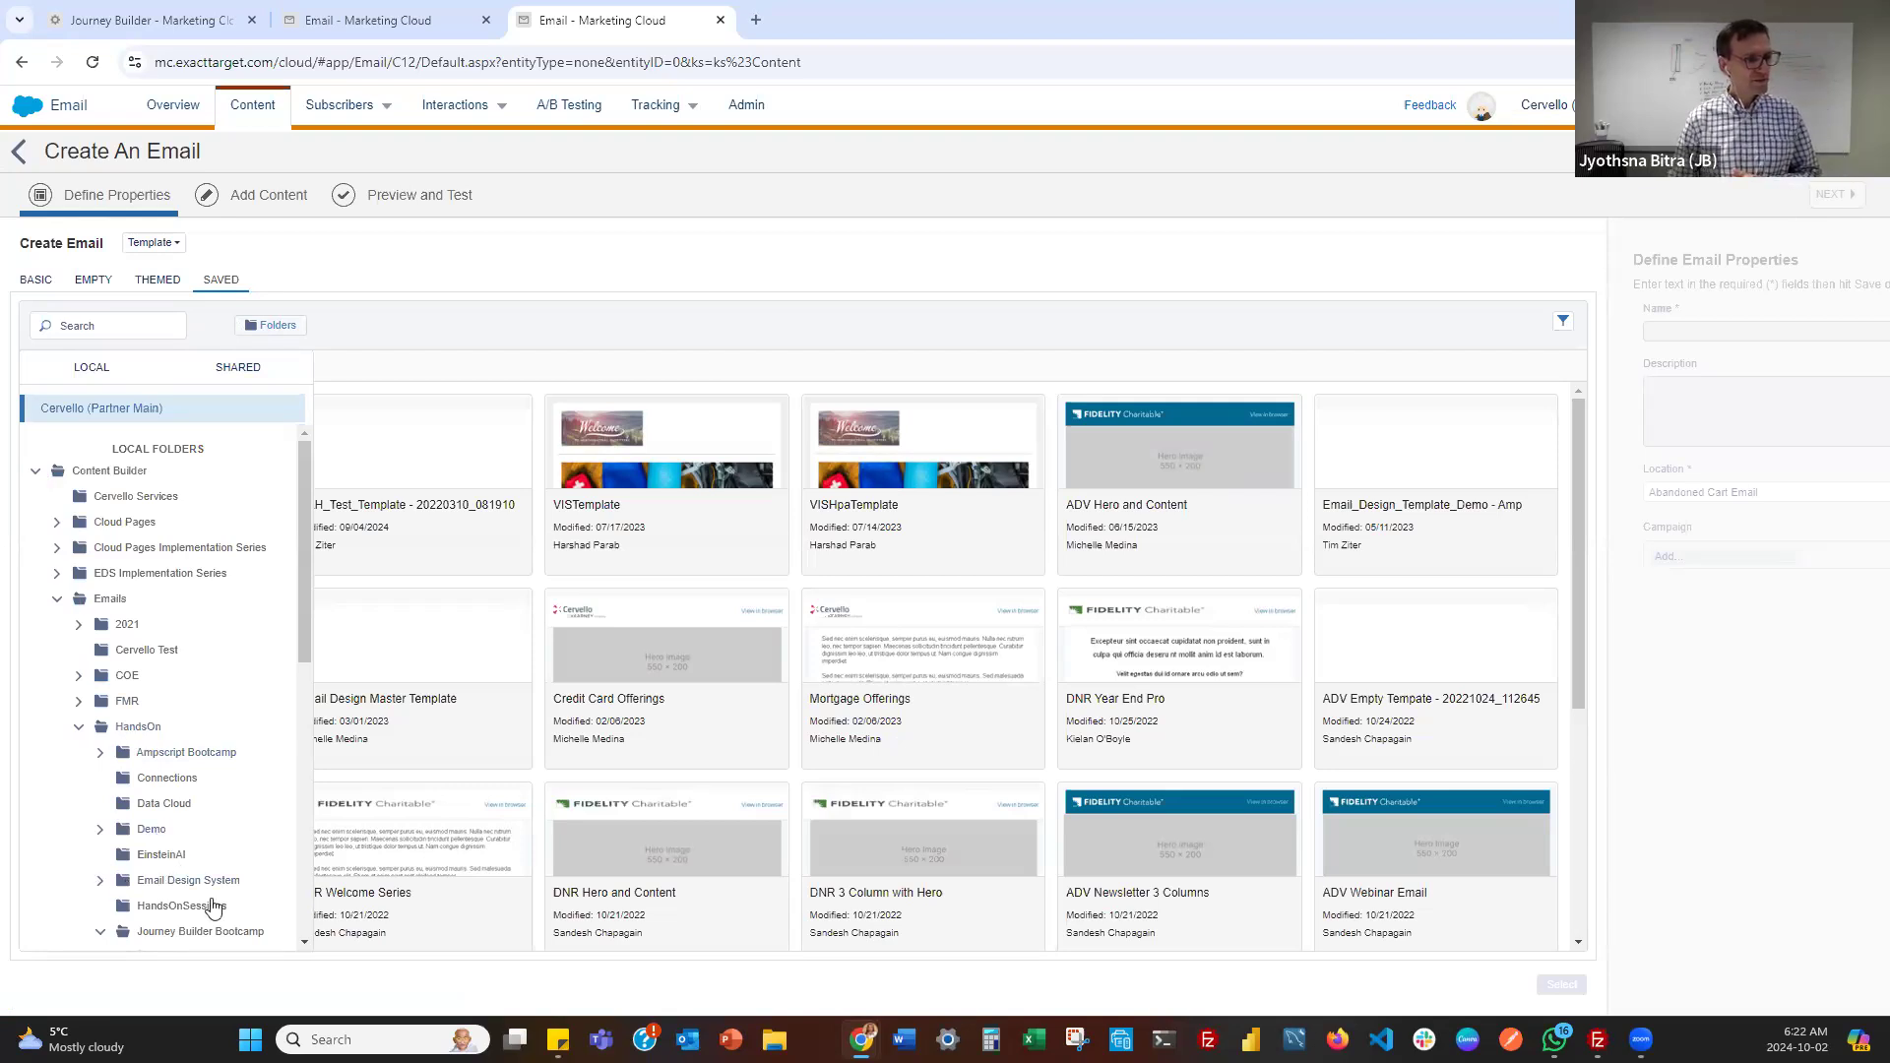
scroll(215, 787, down, 3)
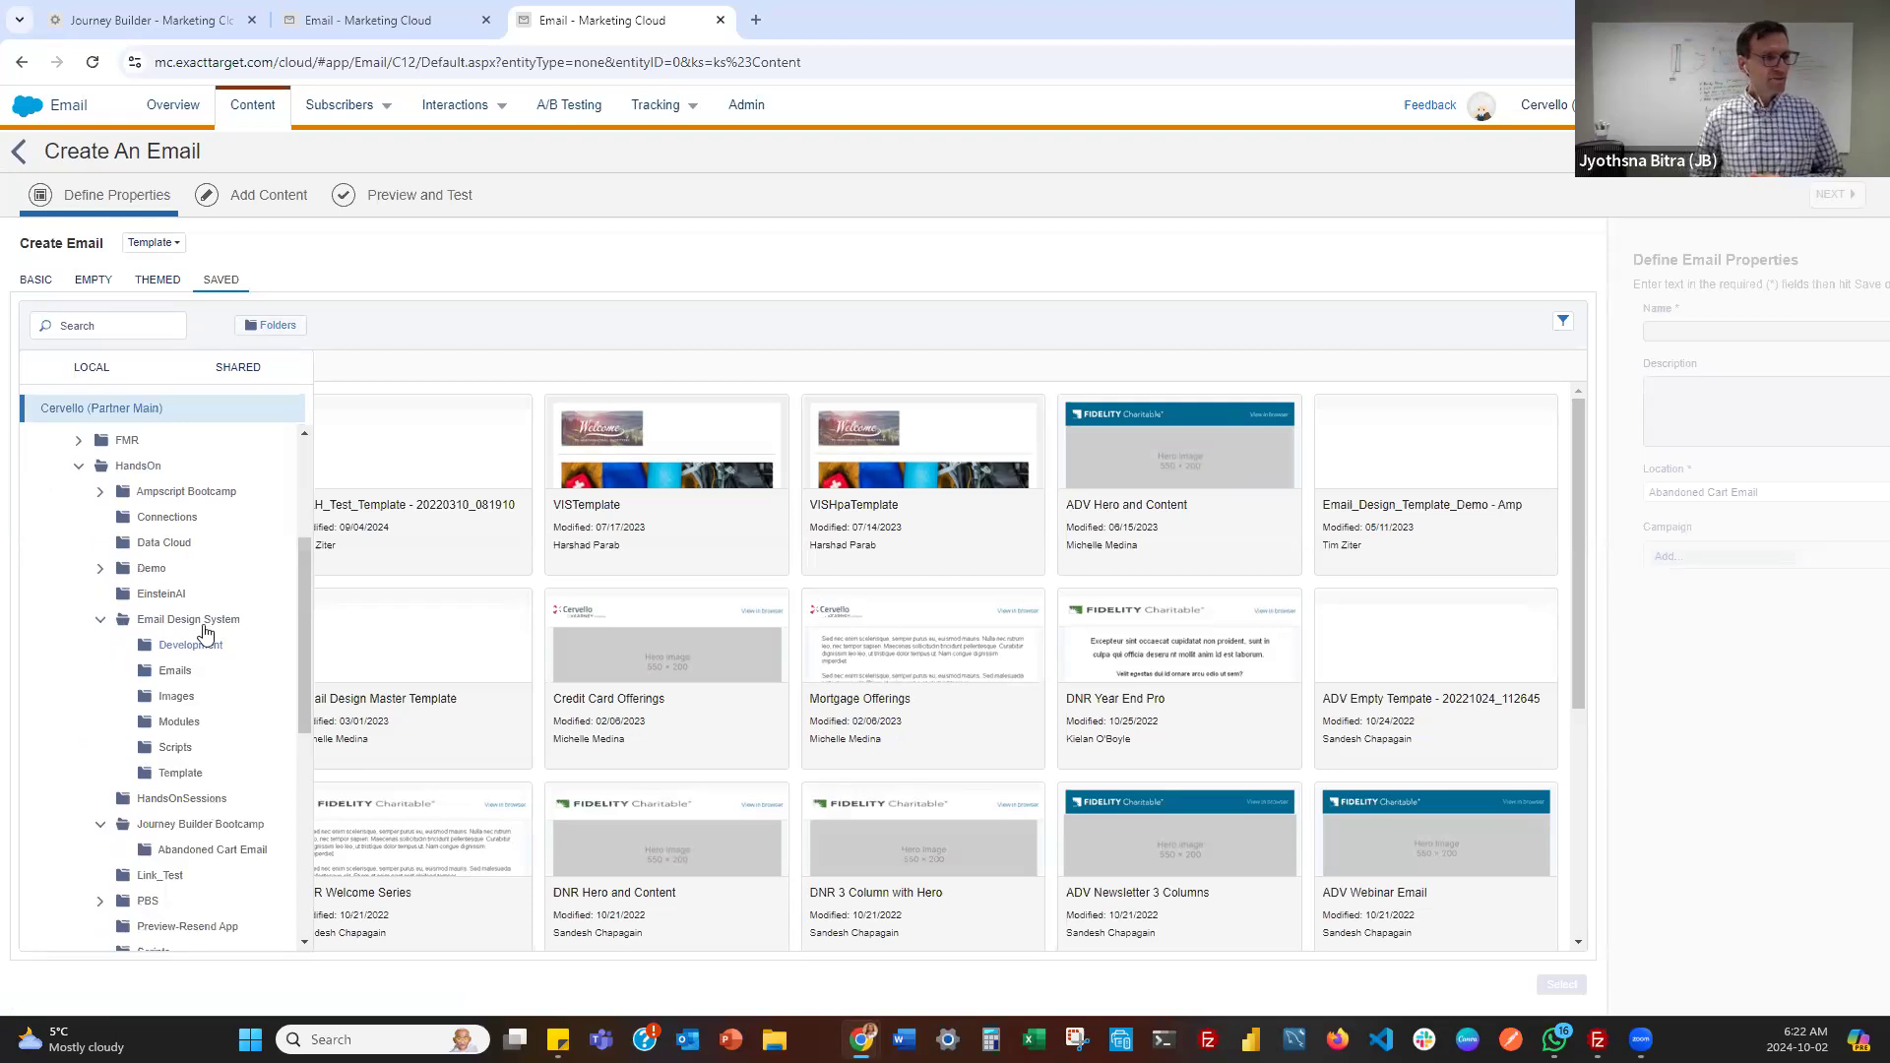
scroll(226, 591, down, 1)
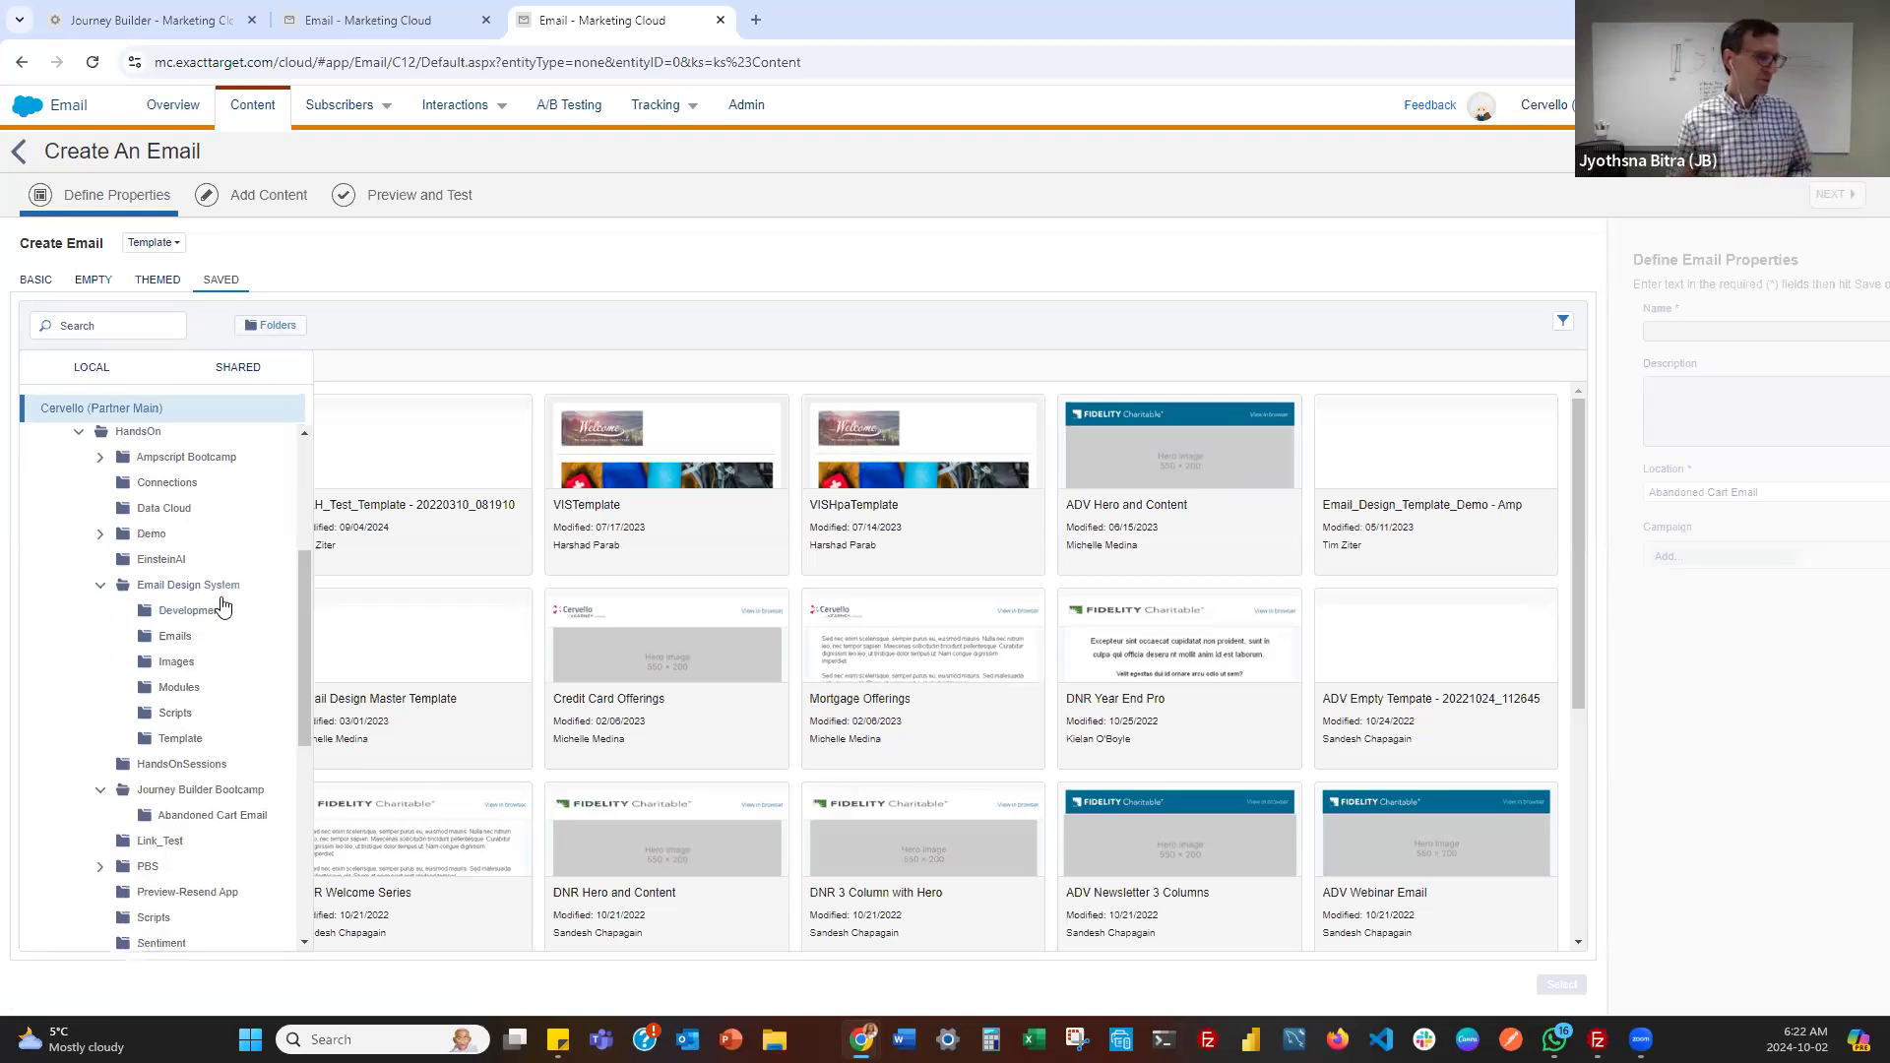
click(228, 608)
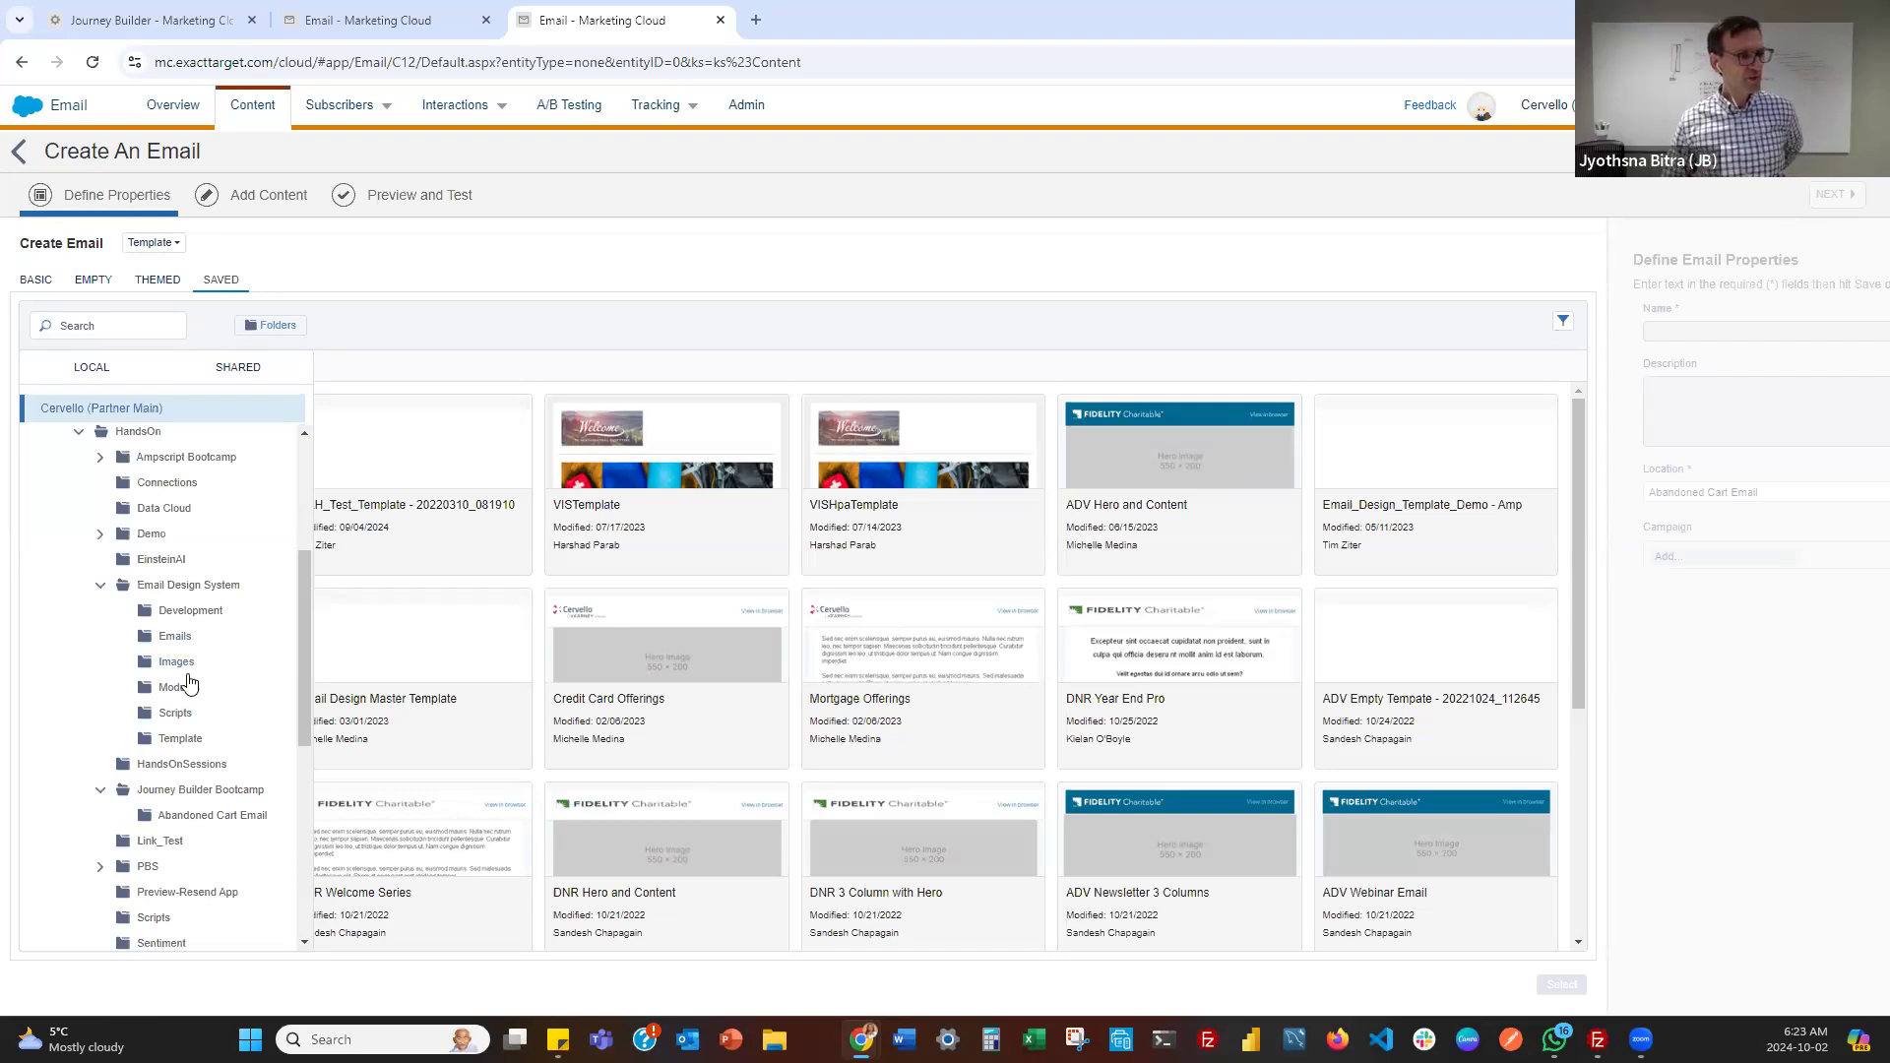
click(178, 738)
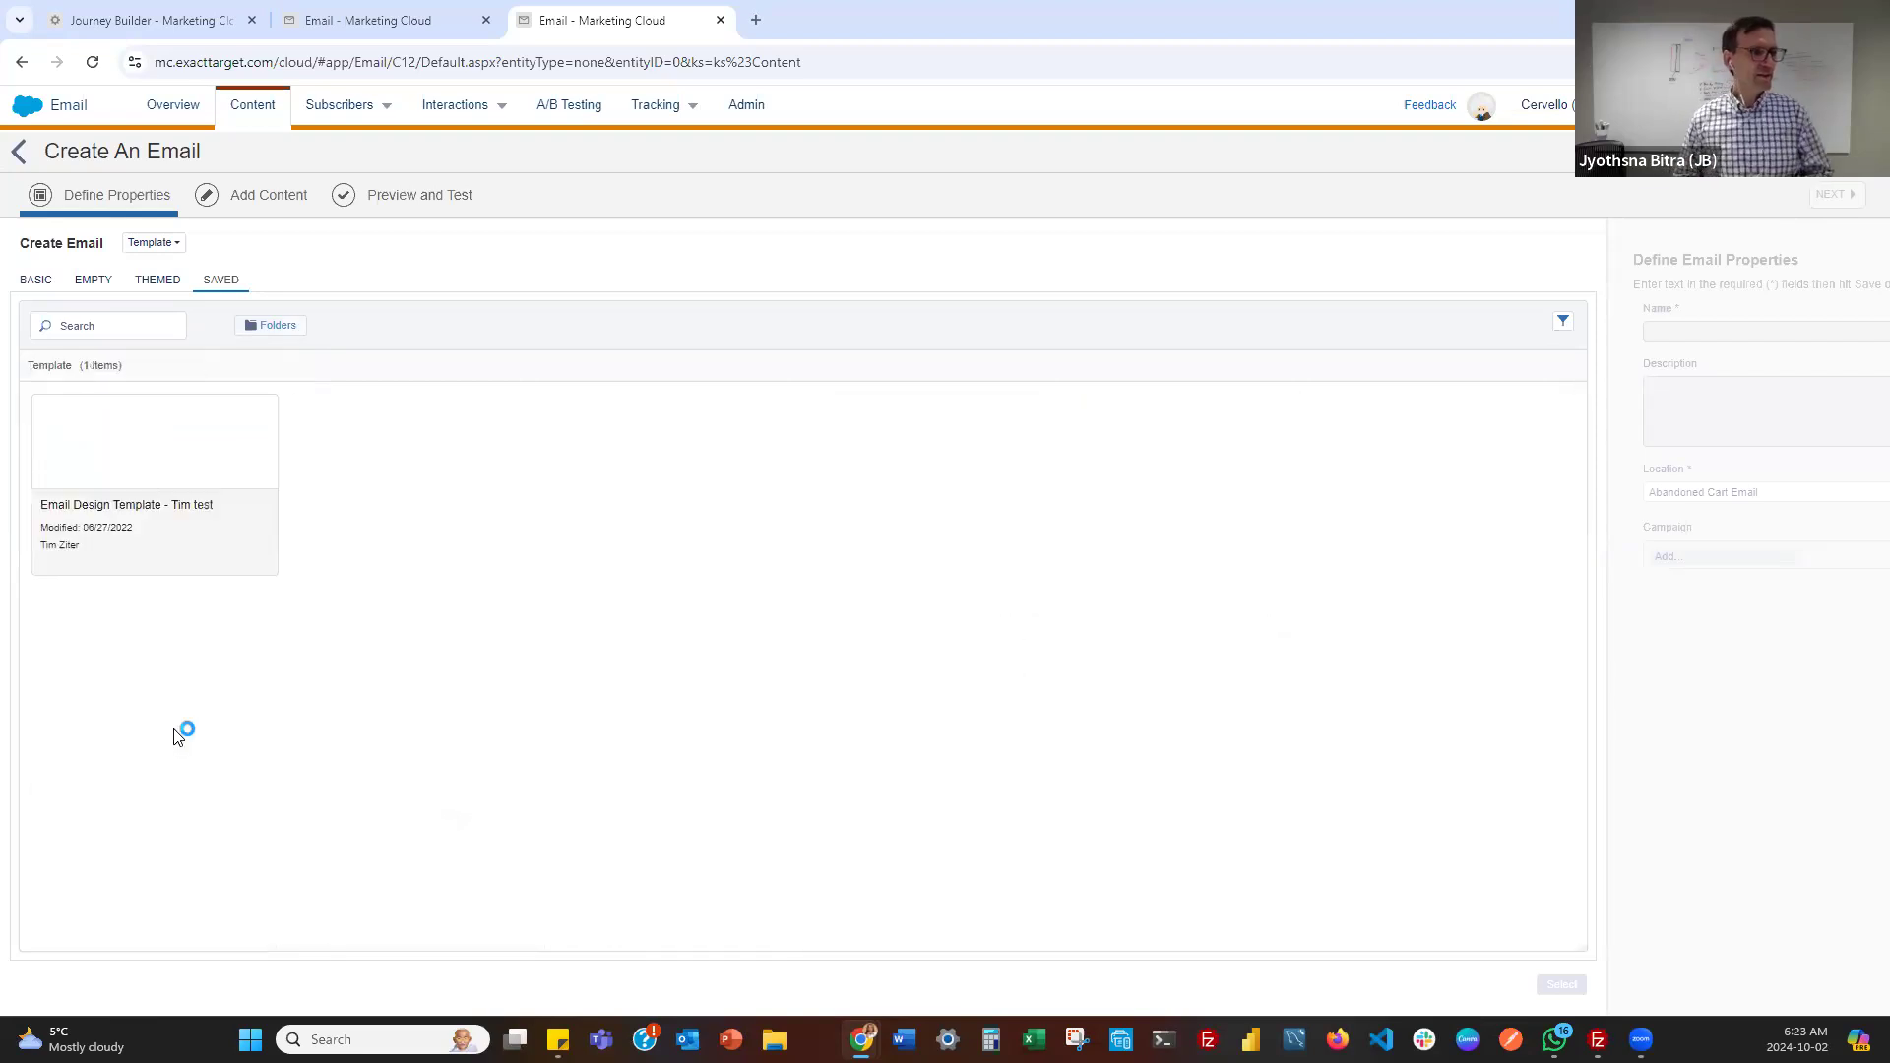
click(177, 480)
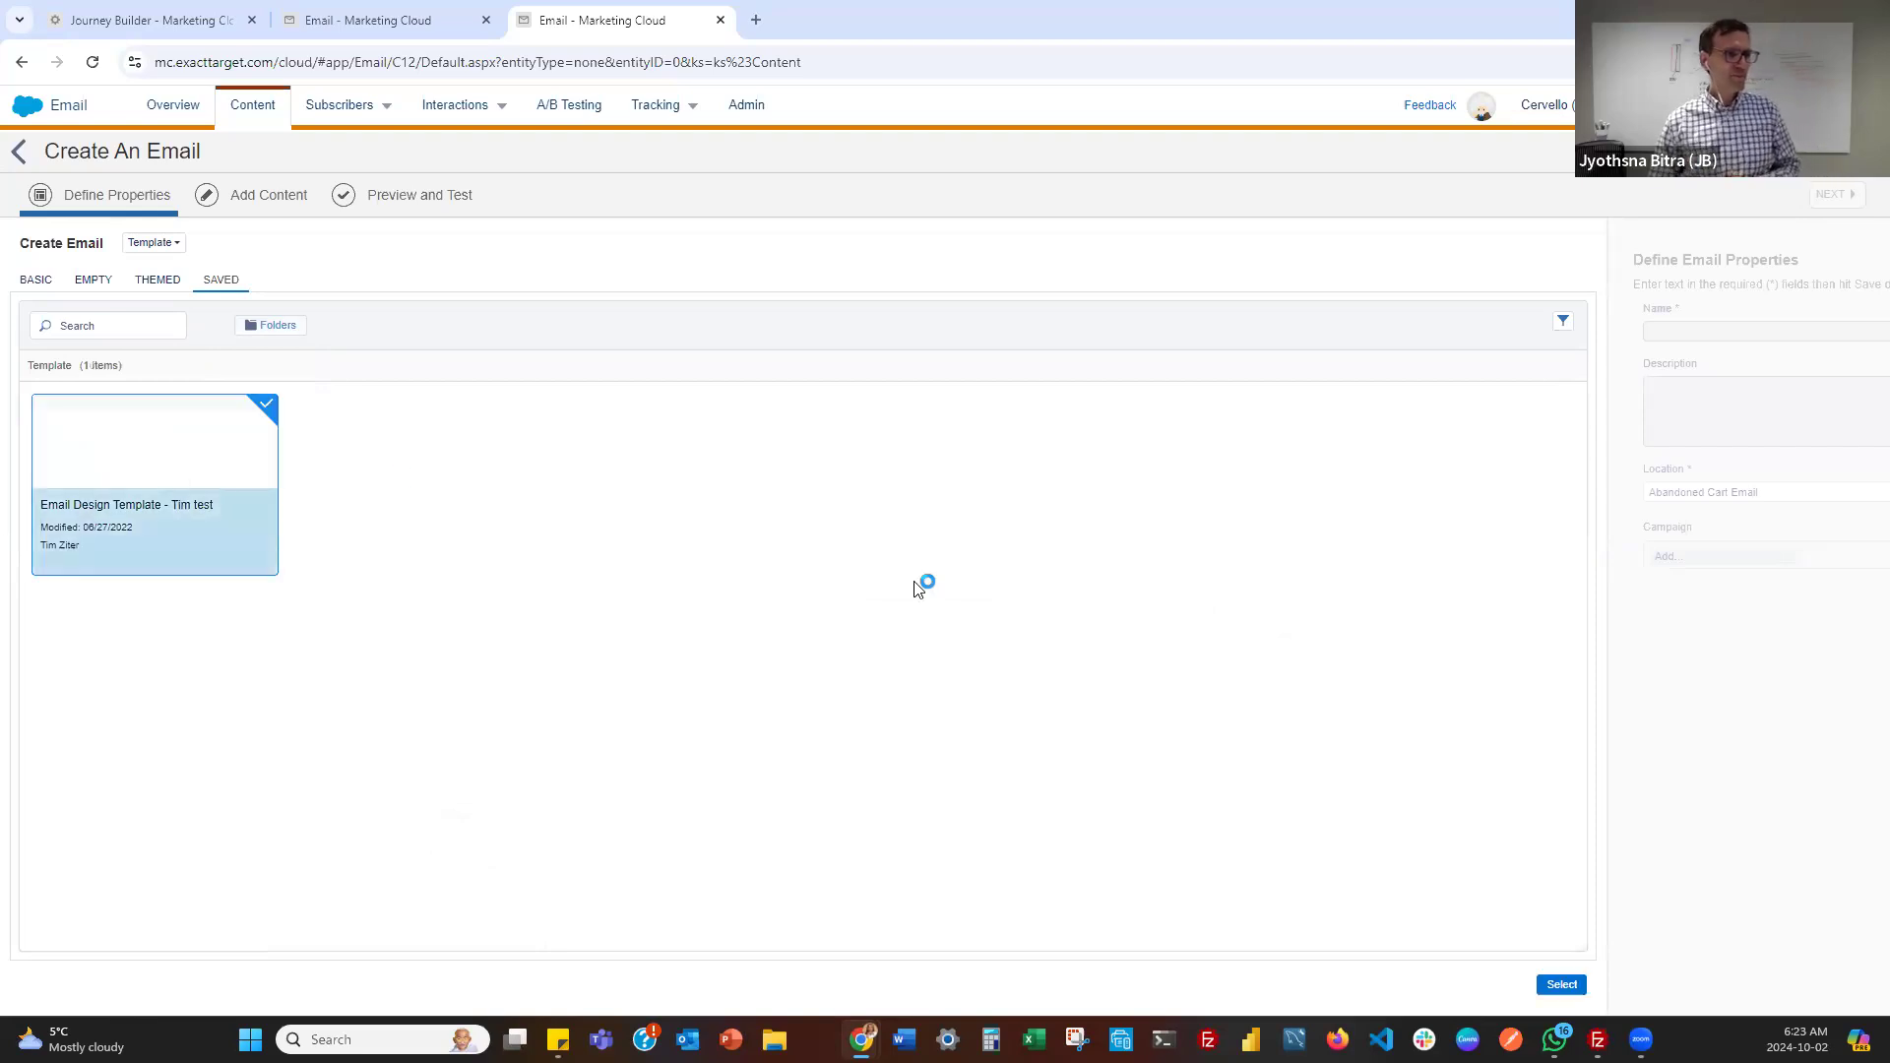
click(1559, 986)
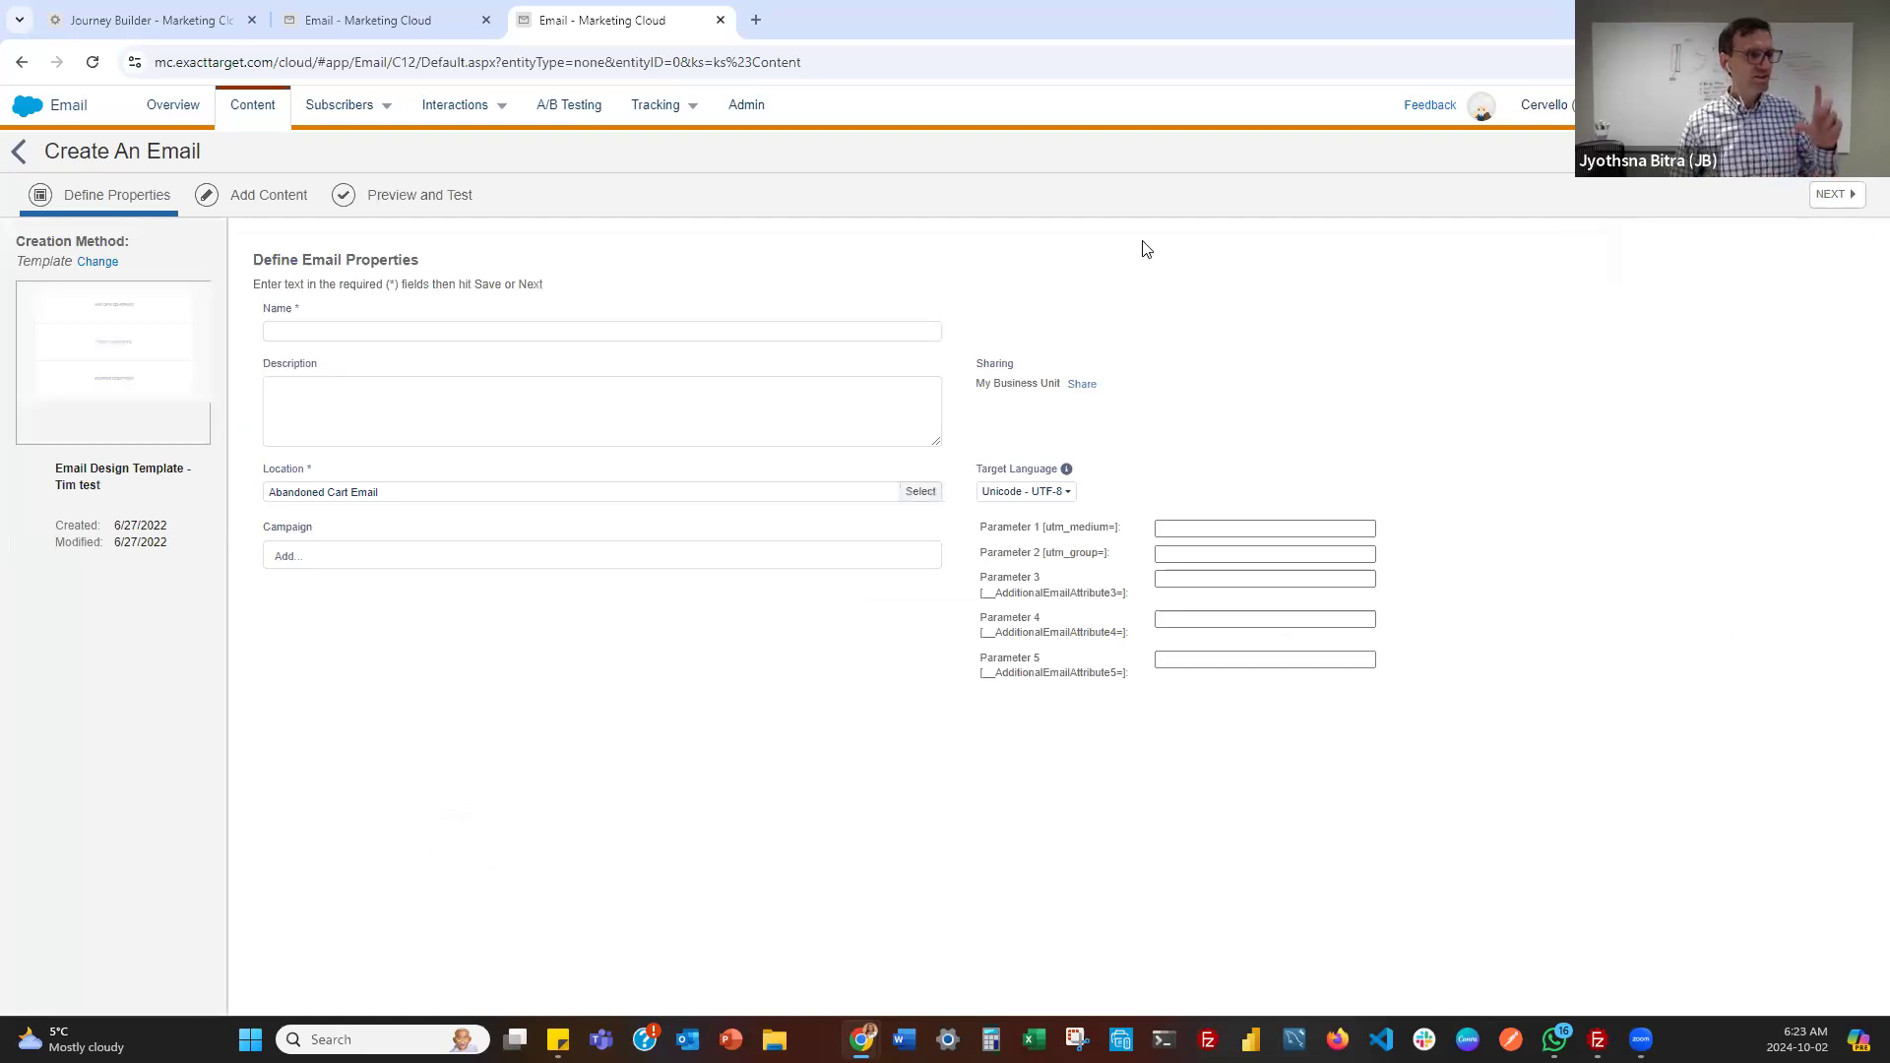
Name the email "Abandoned Cart Hands On Email", leave the description empty and proceed to adding content
click(744, 328)
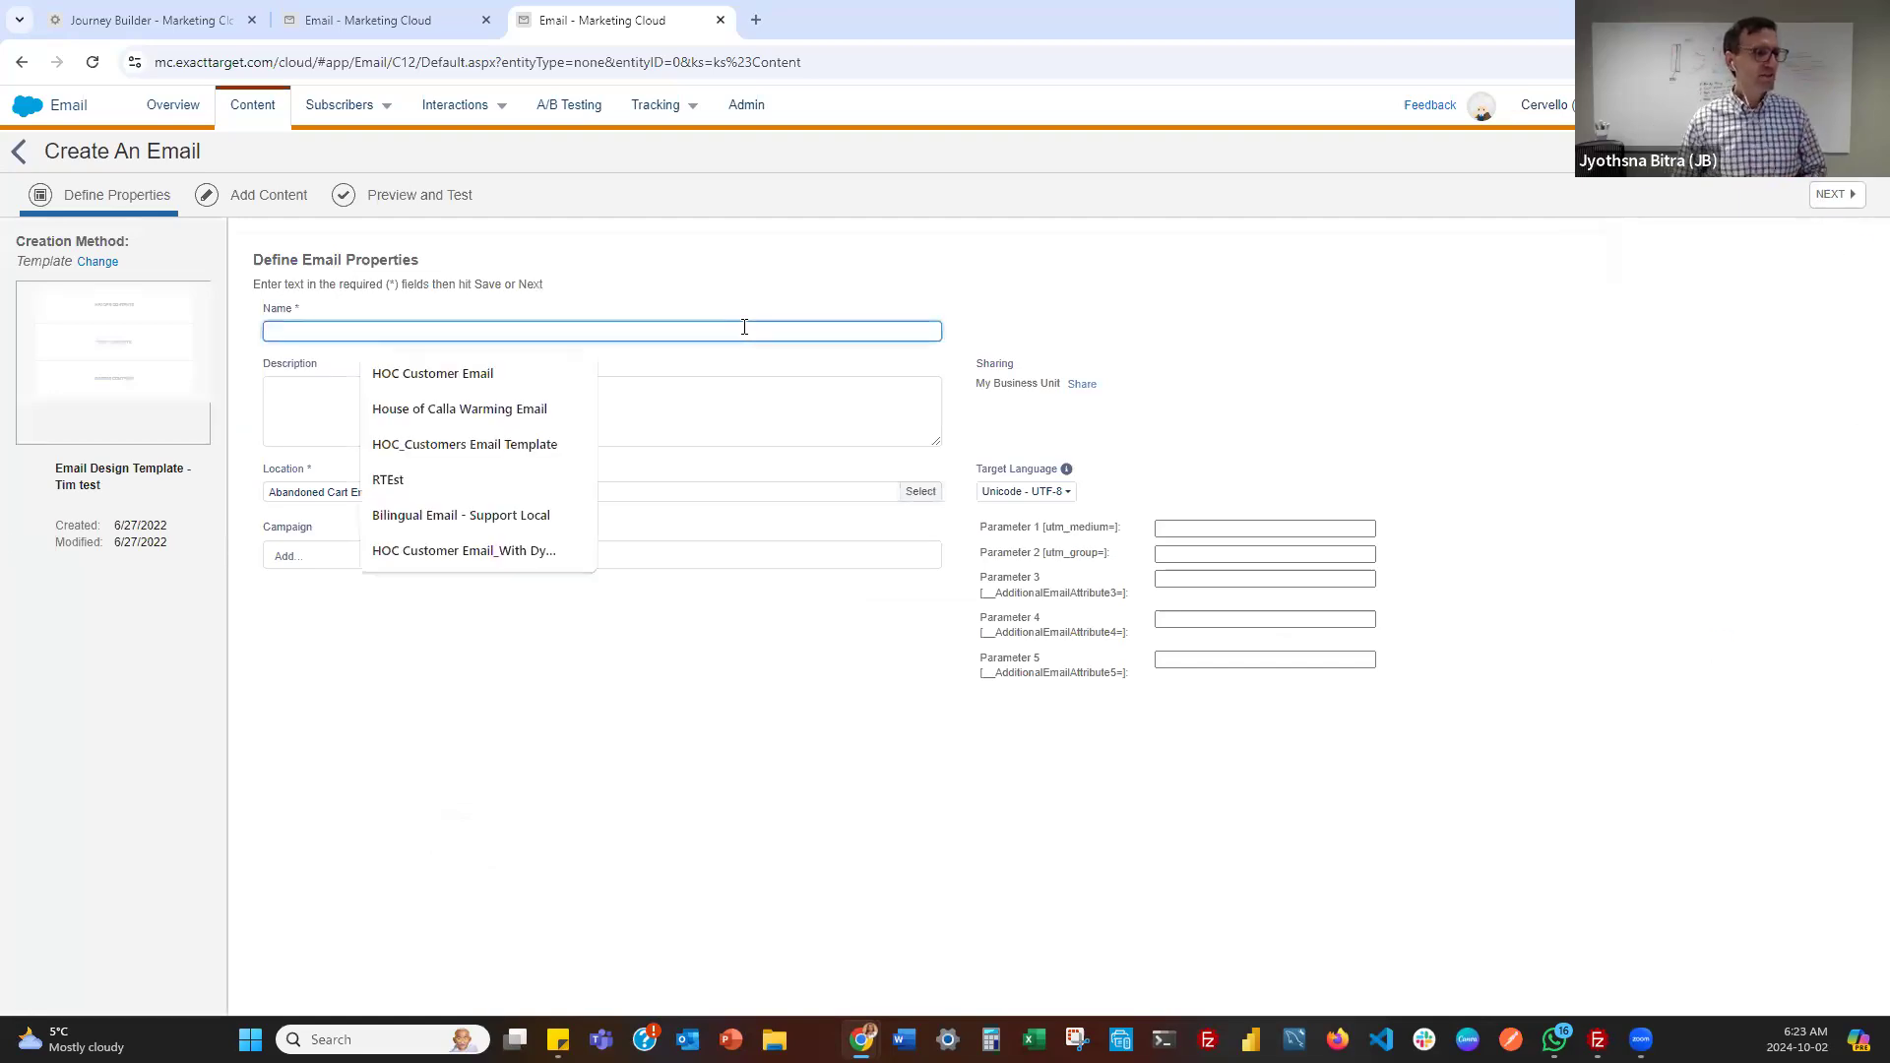
click(851, 259)
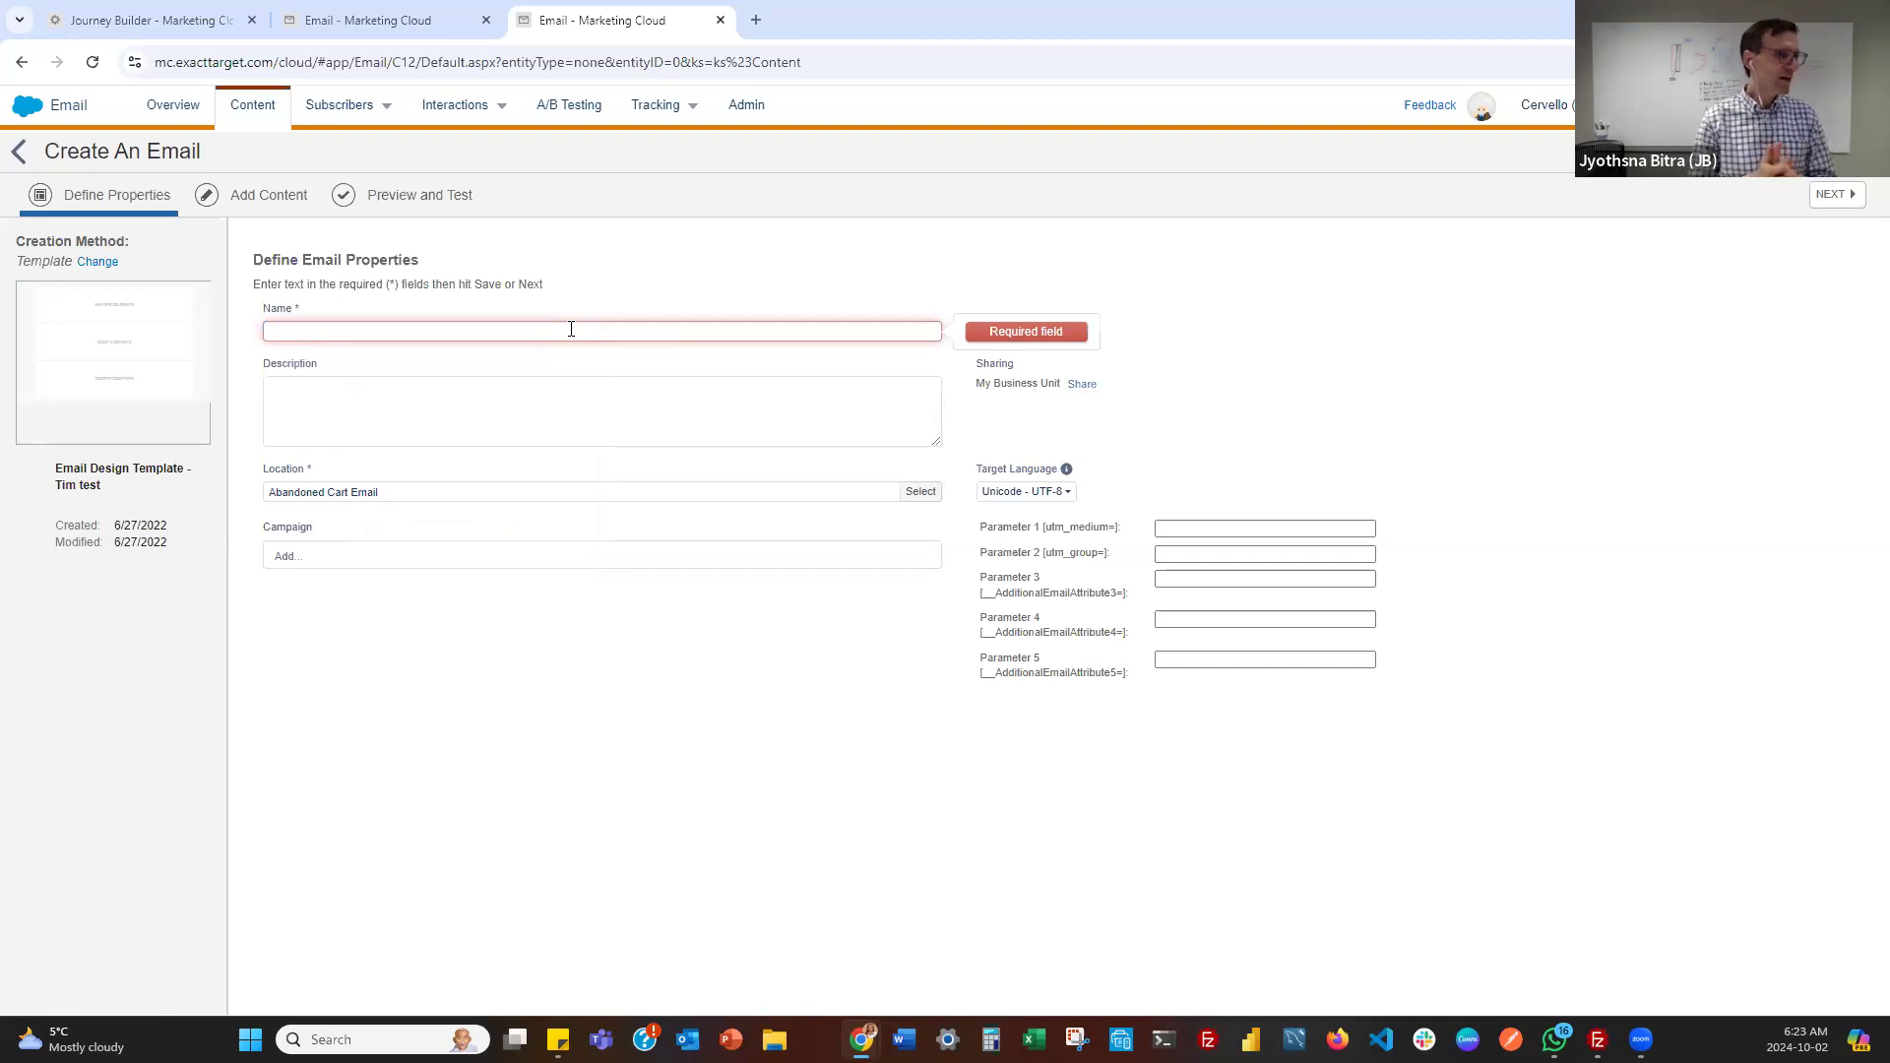
click(571, 325)
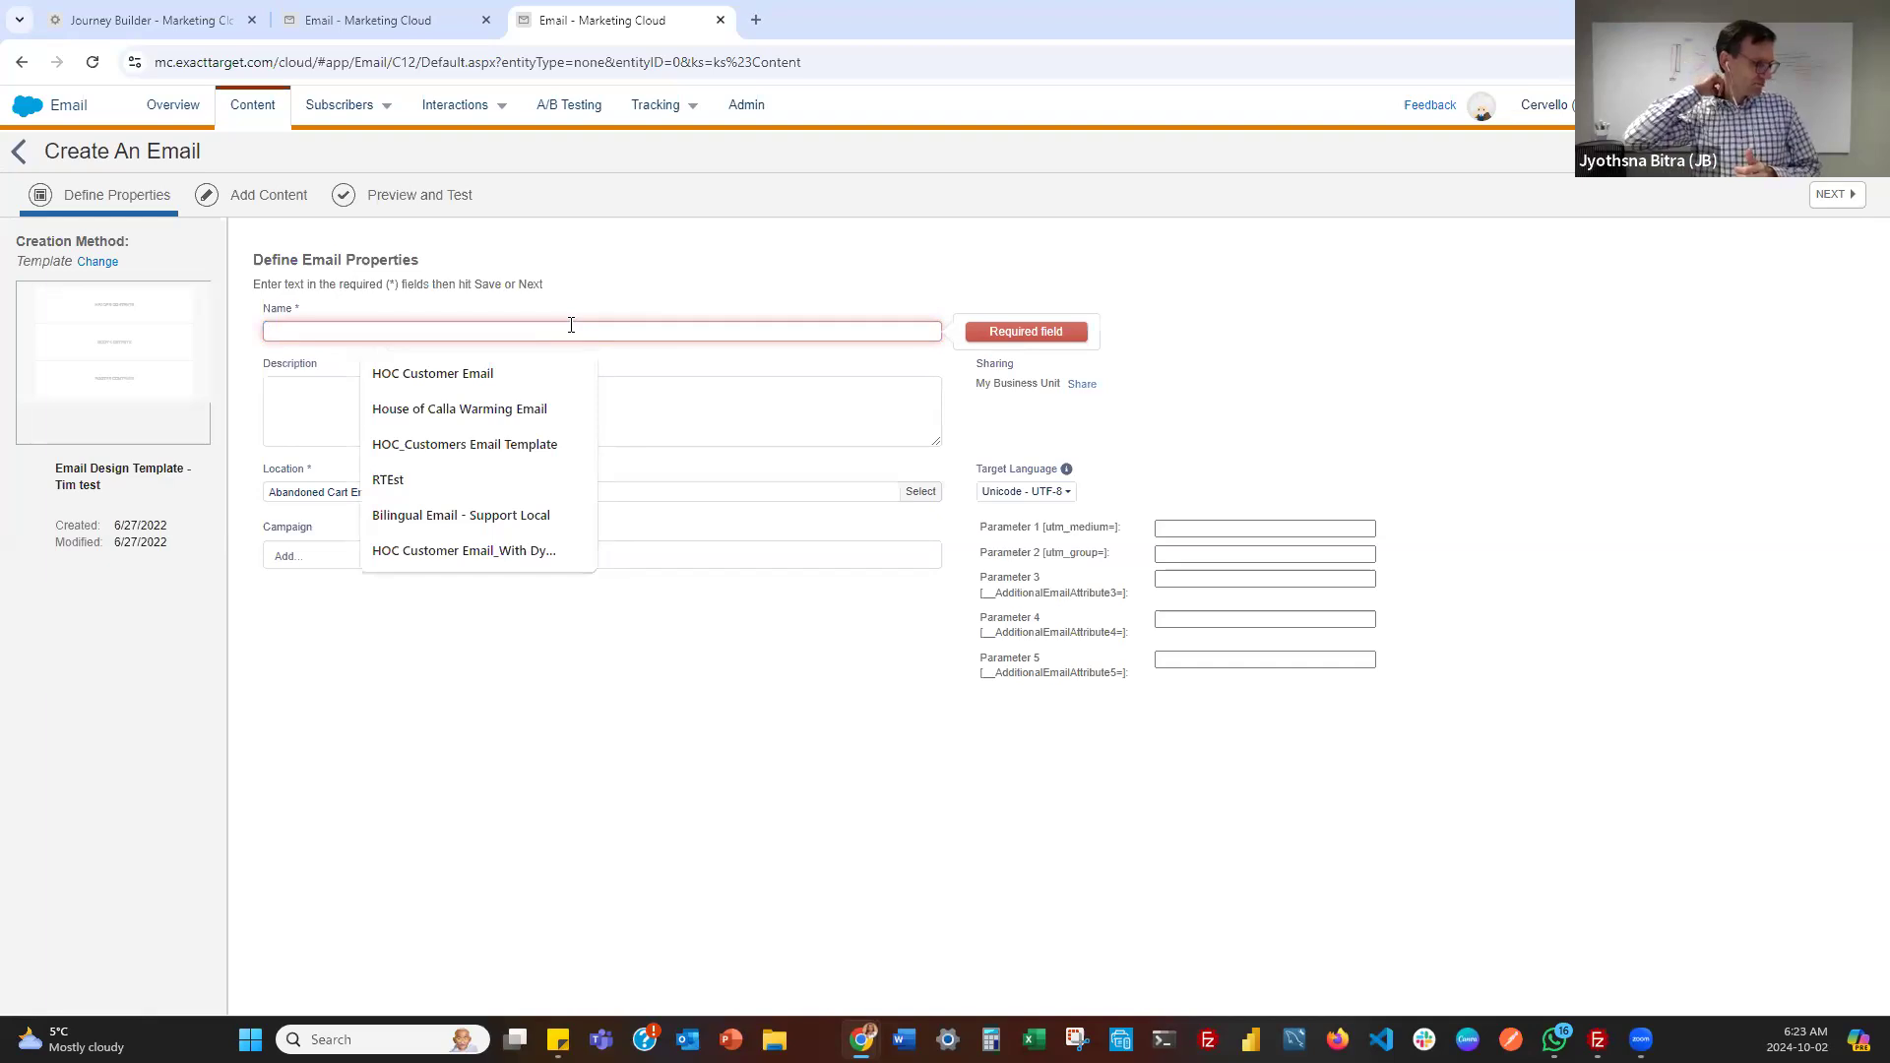
text(Abandoned C)
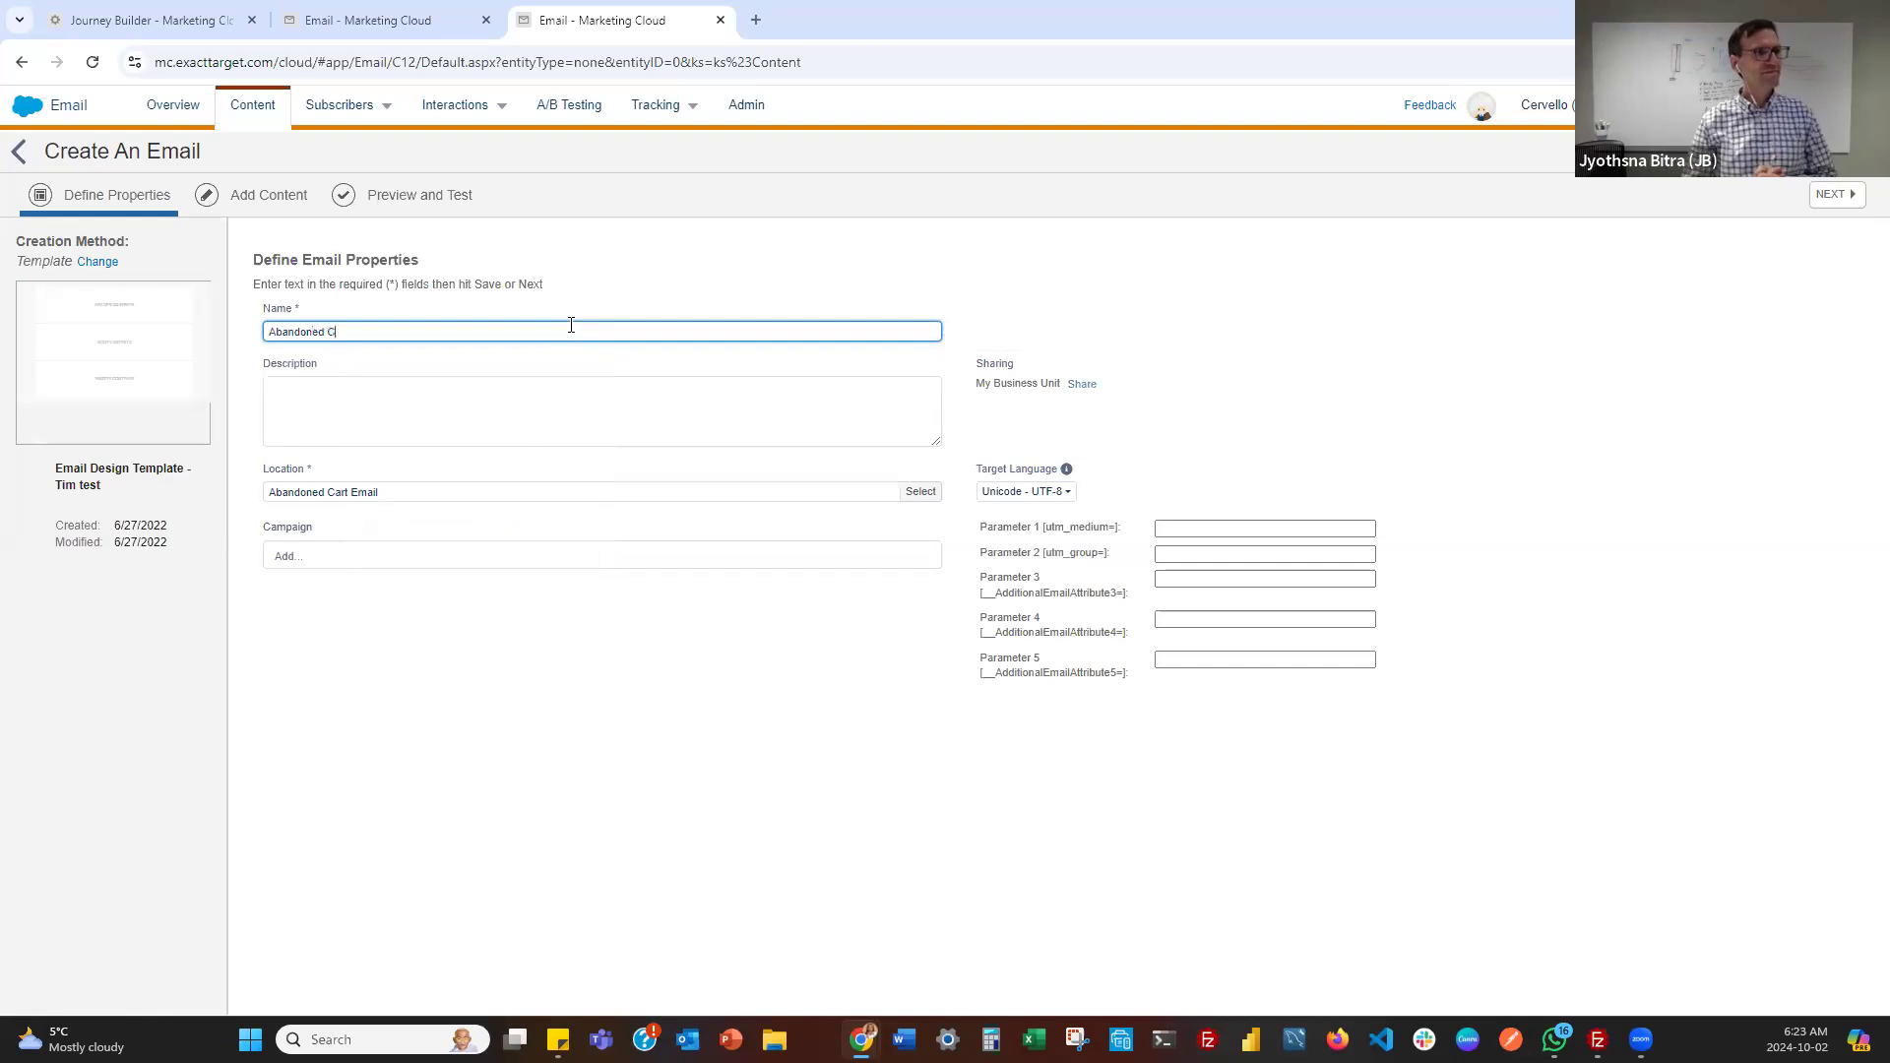
text(art Hande)
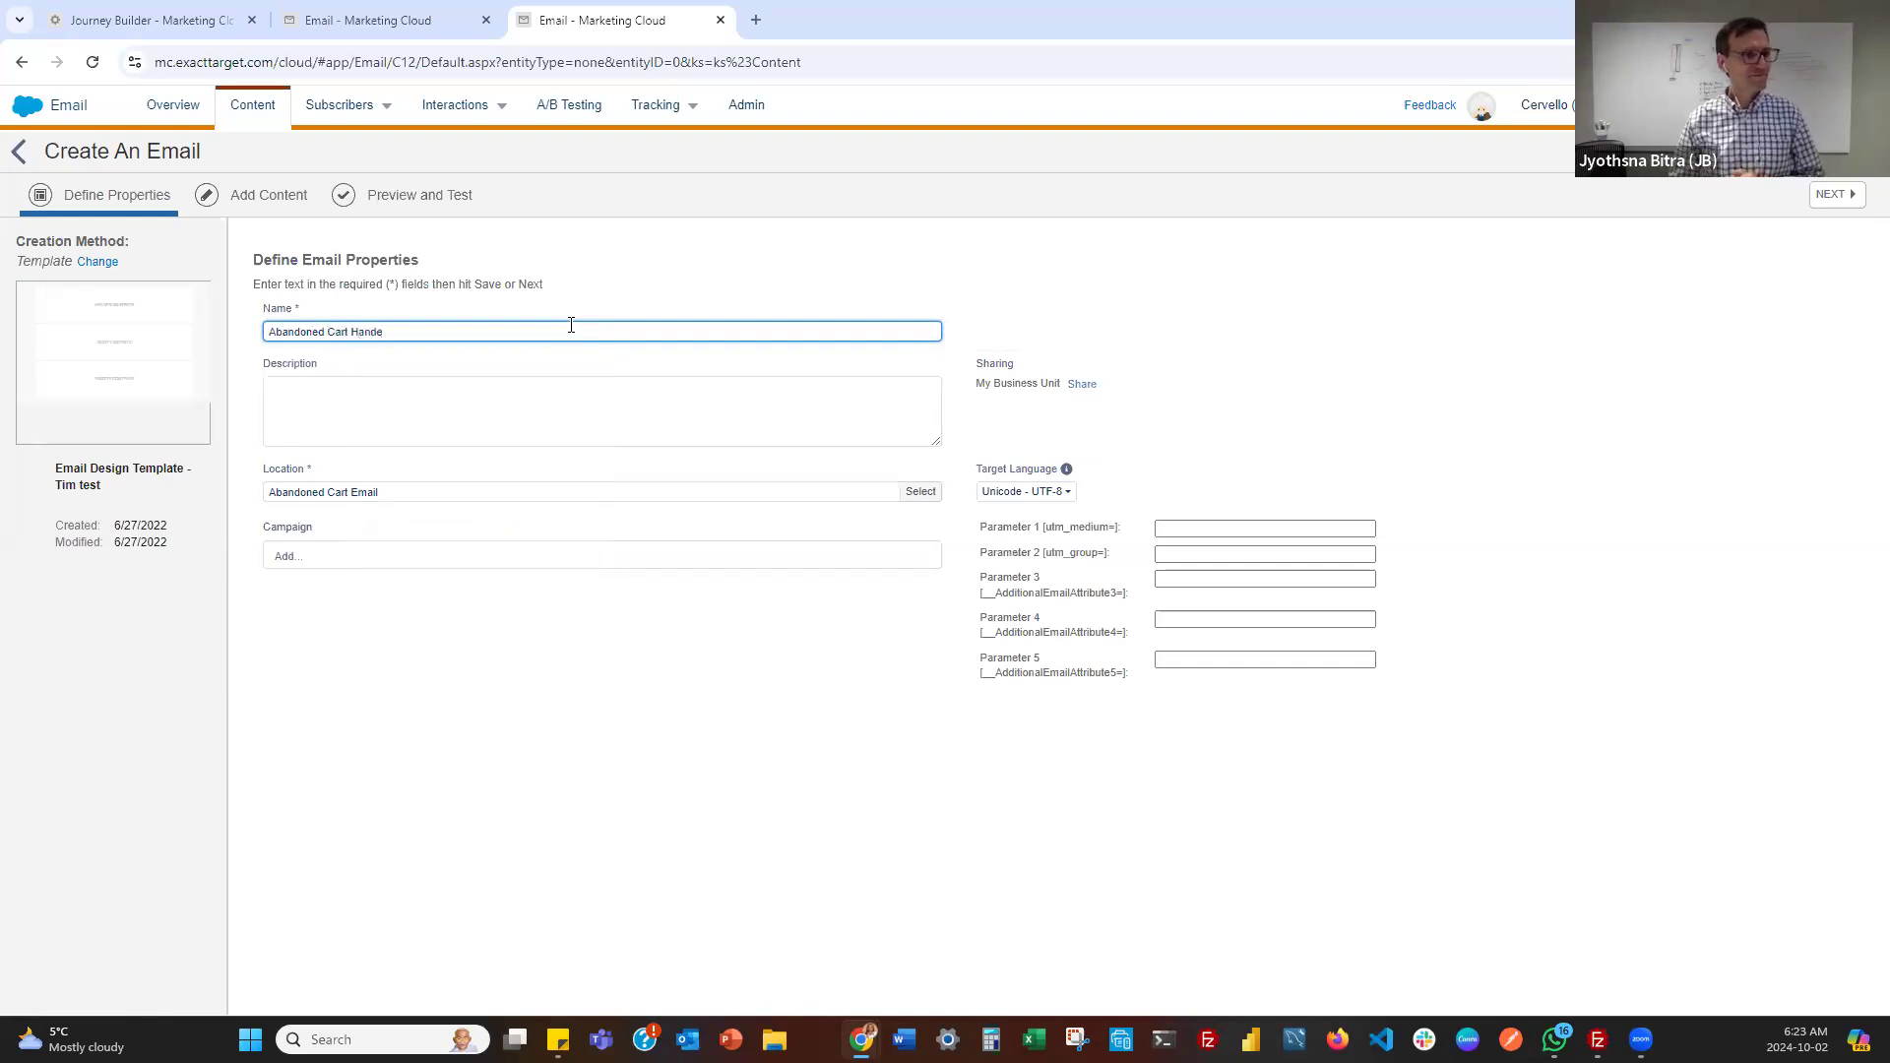
text( OnE)
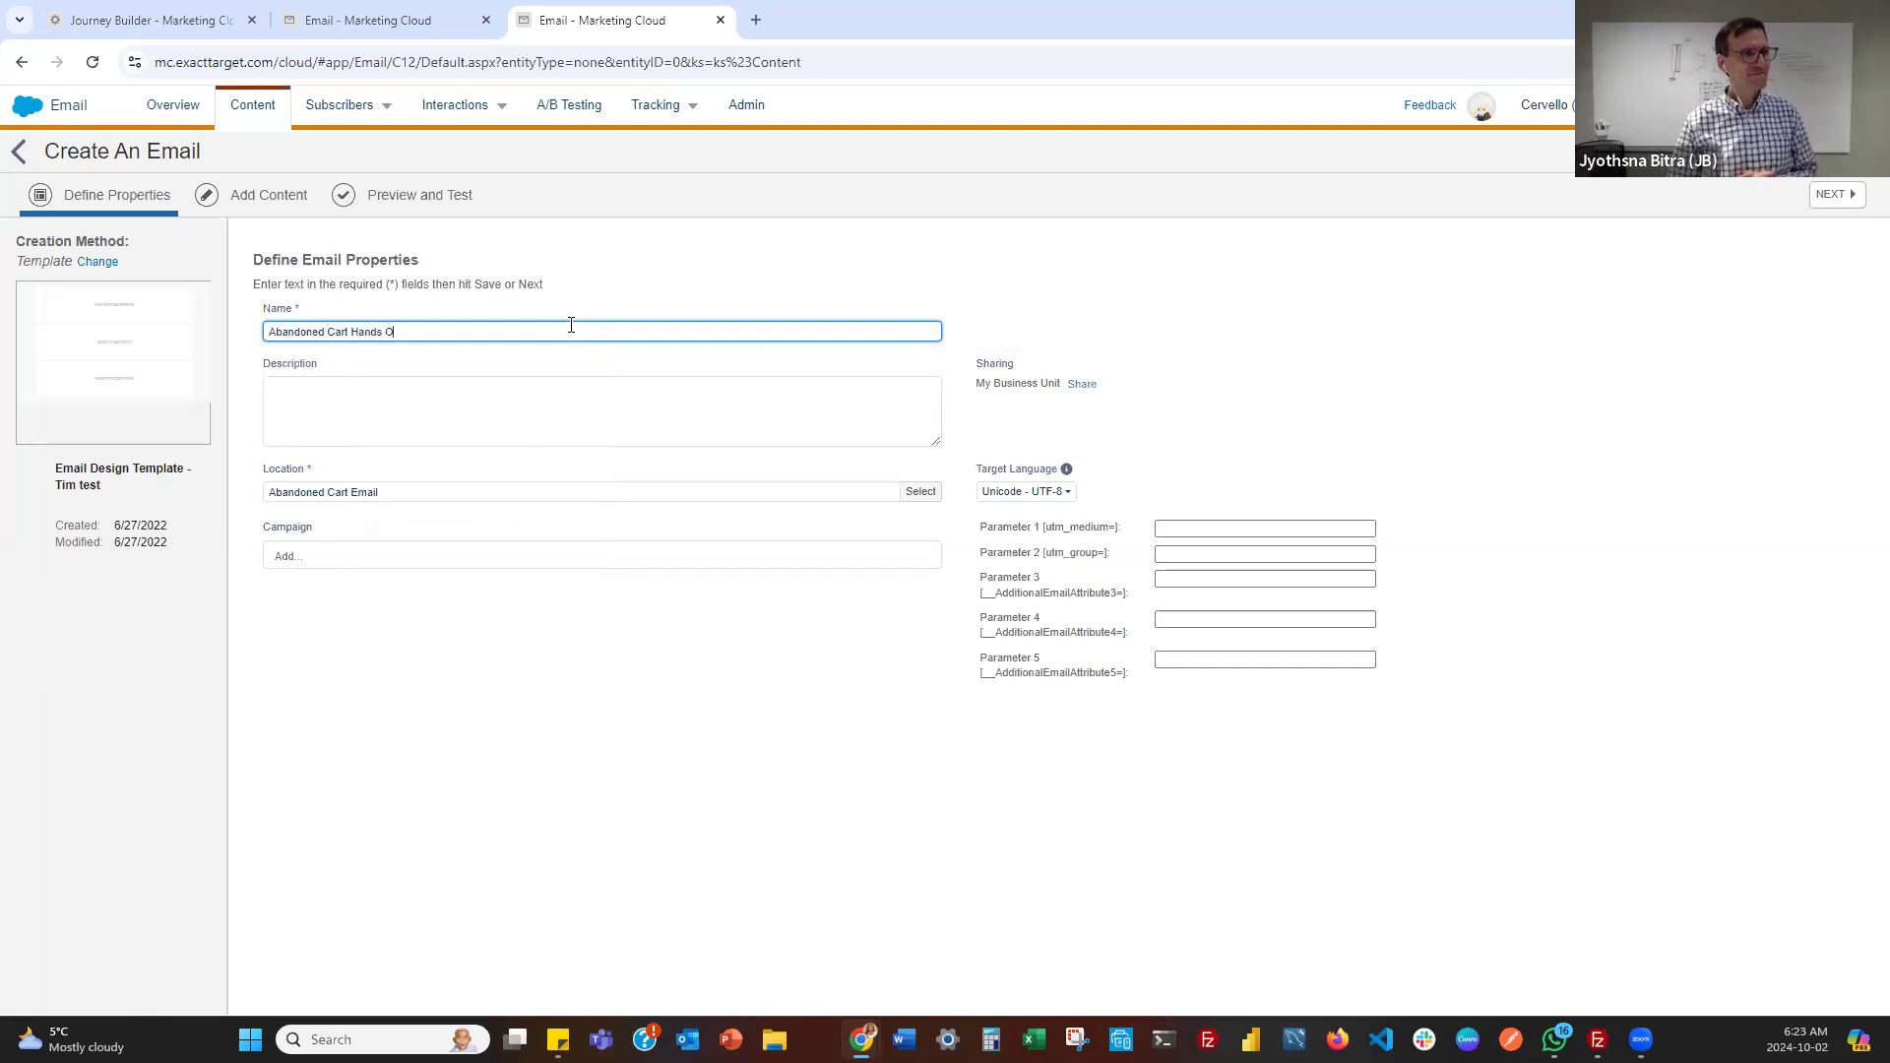
key(BackSpace)
text(Email)
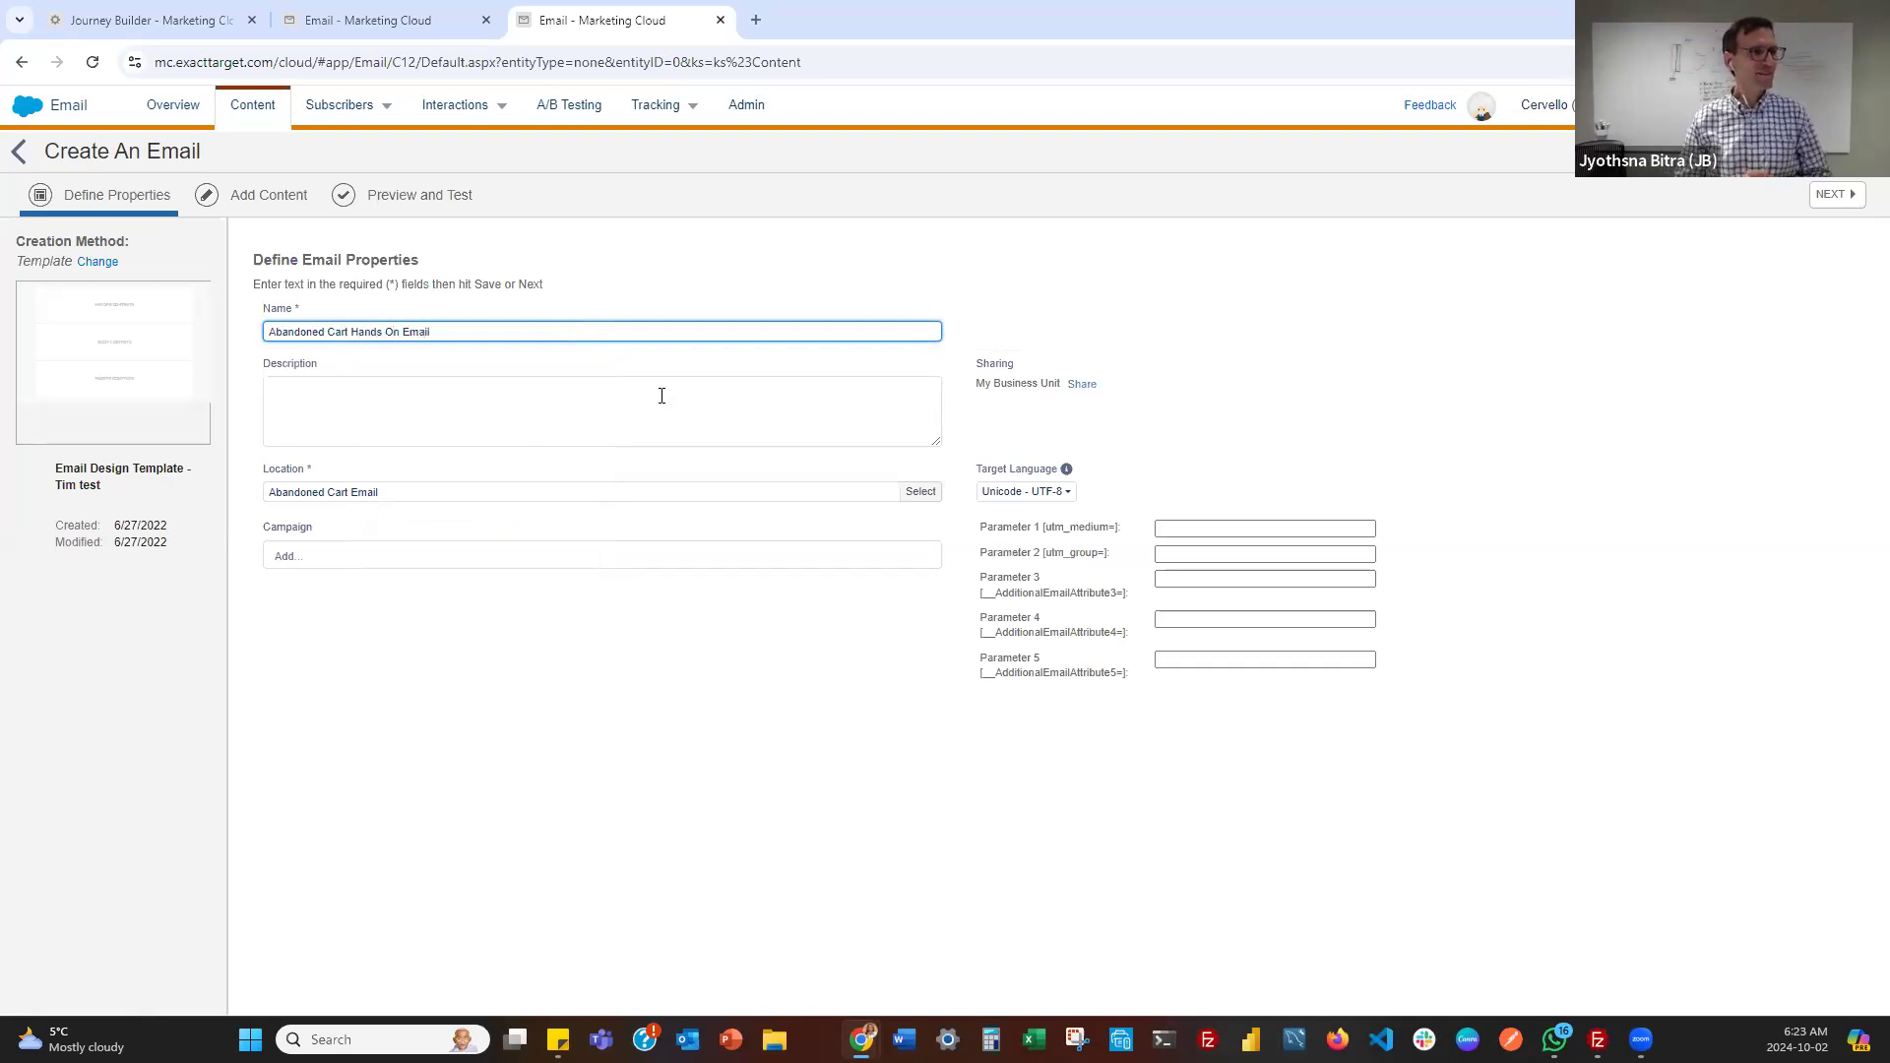
click(662, 395)
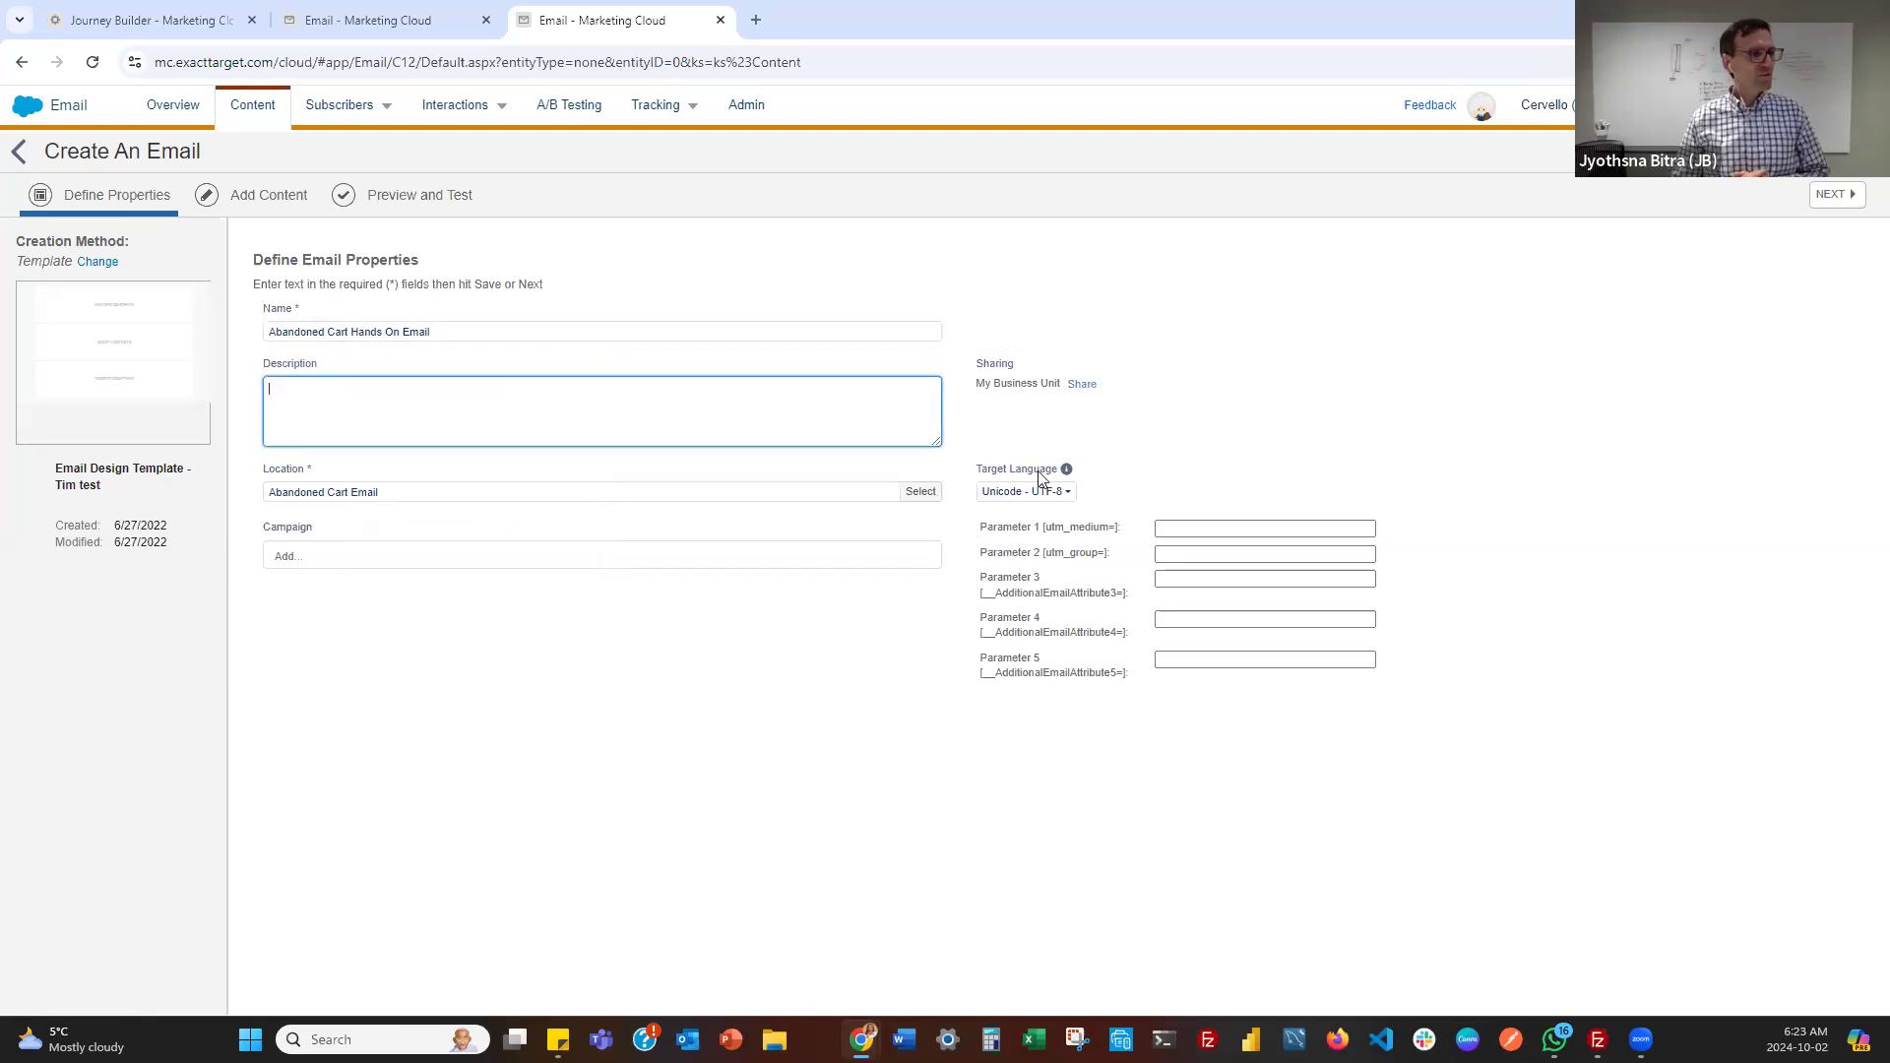
click(1831, 200)
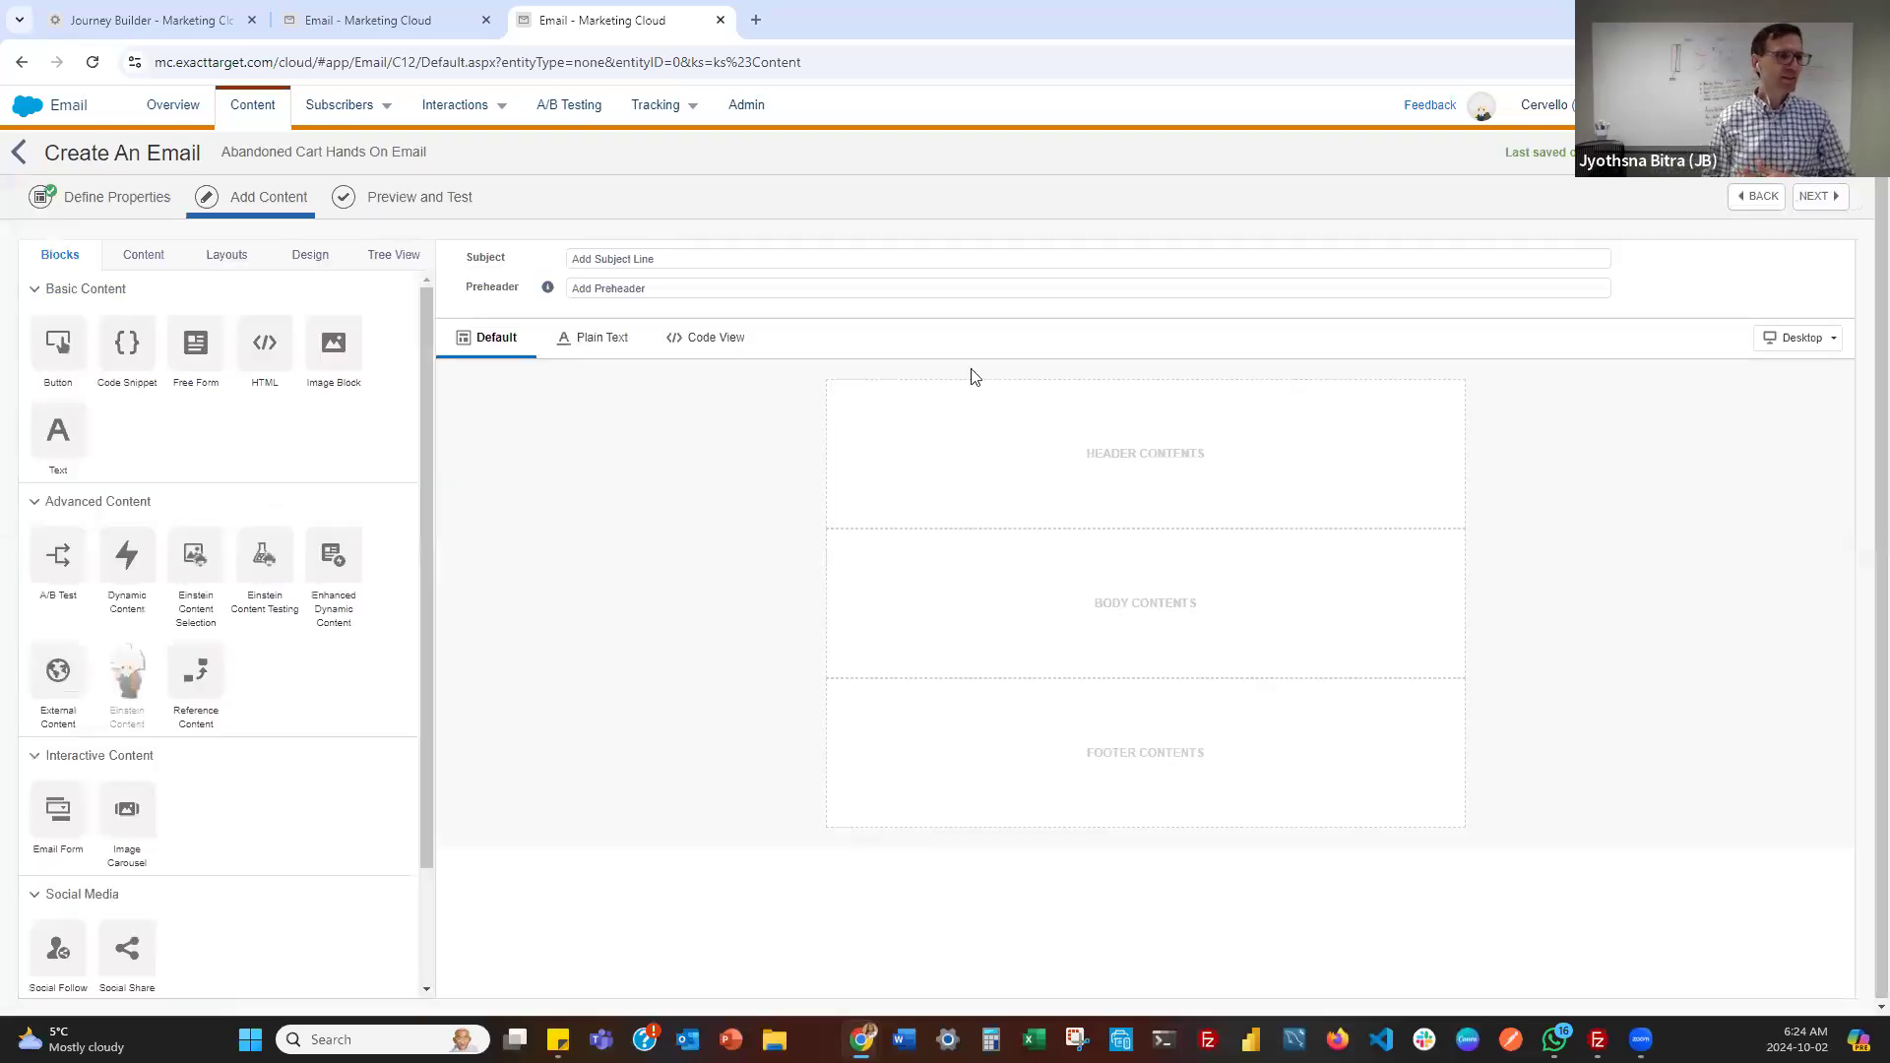
Set the email's subject line to "We noticed you left a few items in your cart!"
click(773, 256)
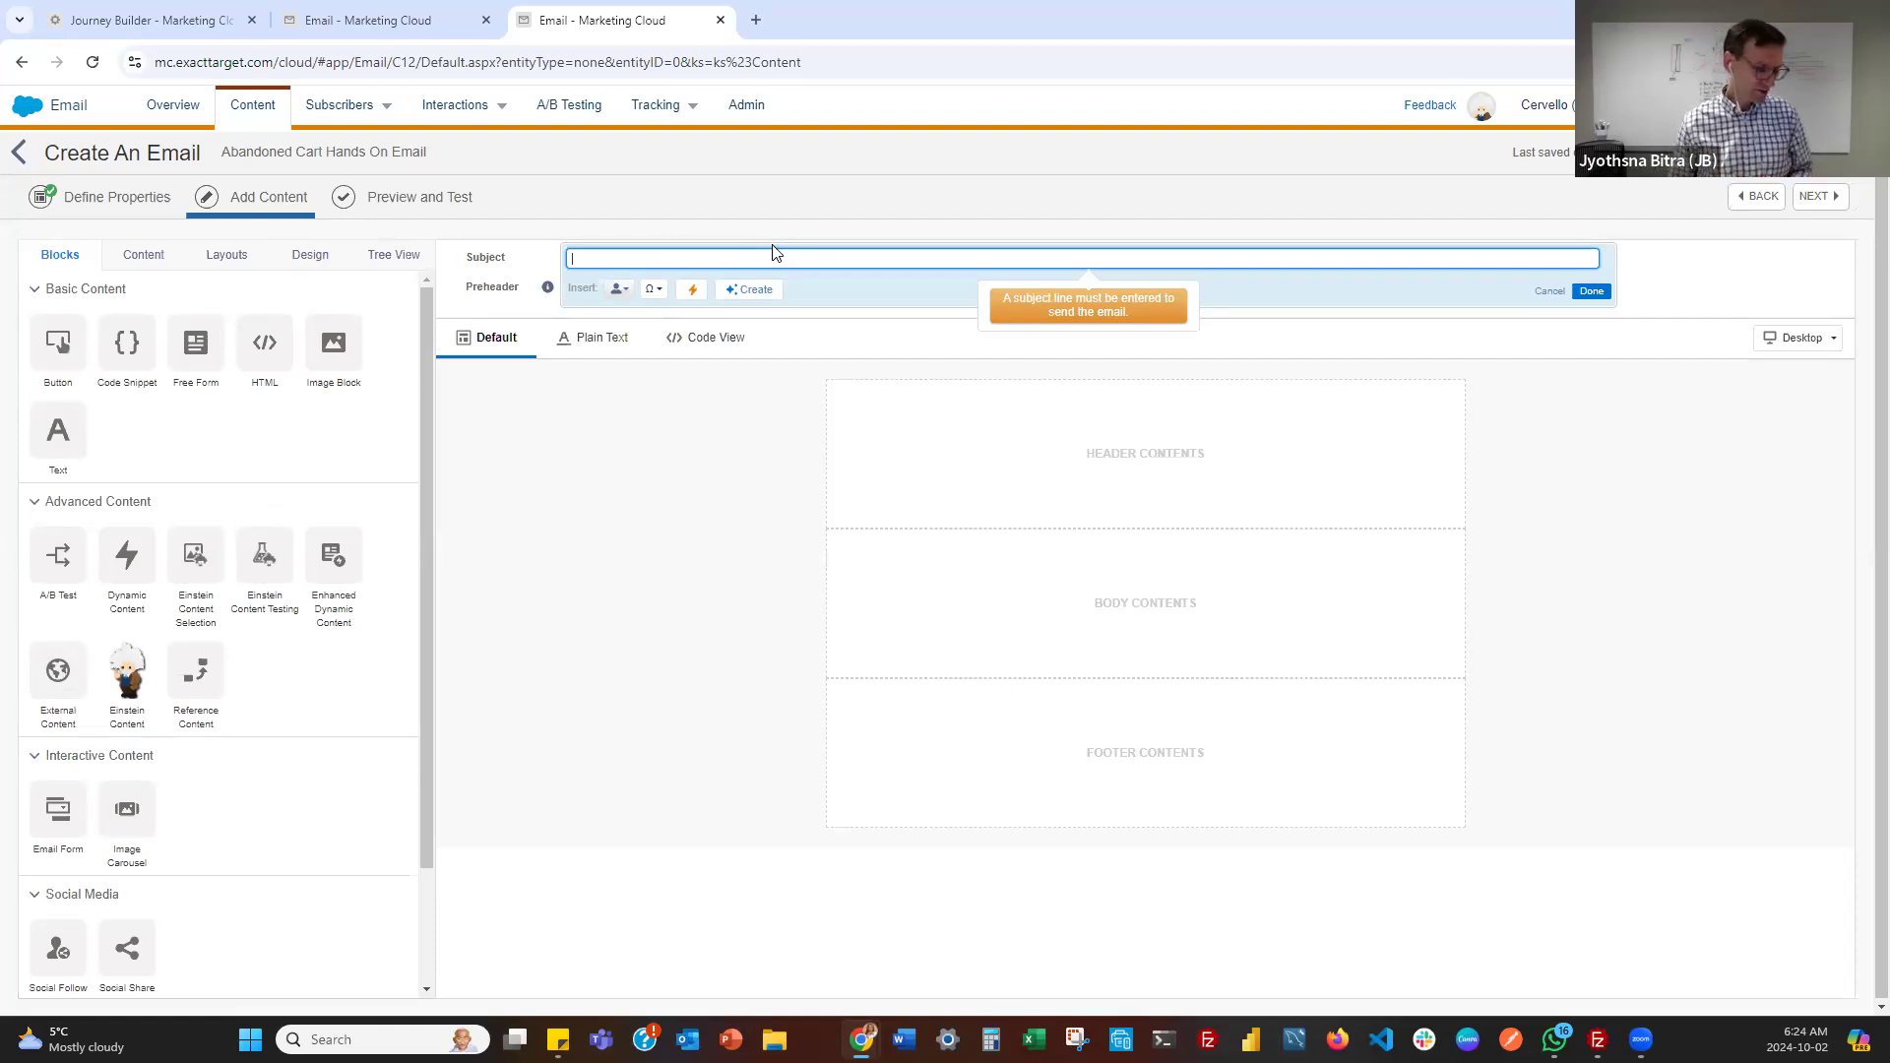
text(We)
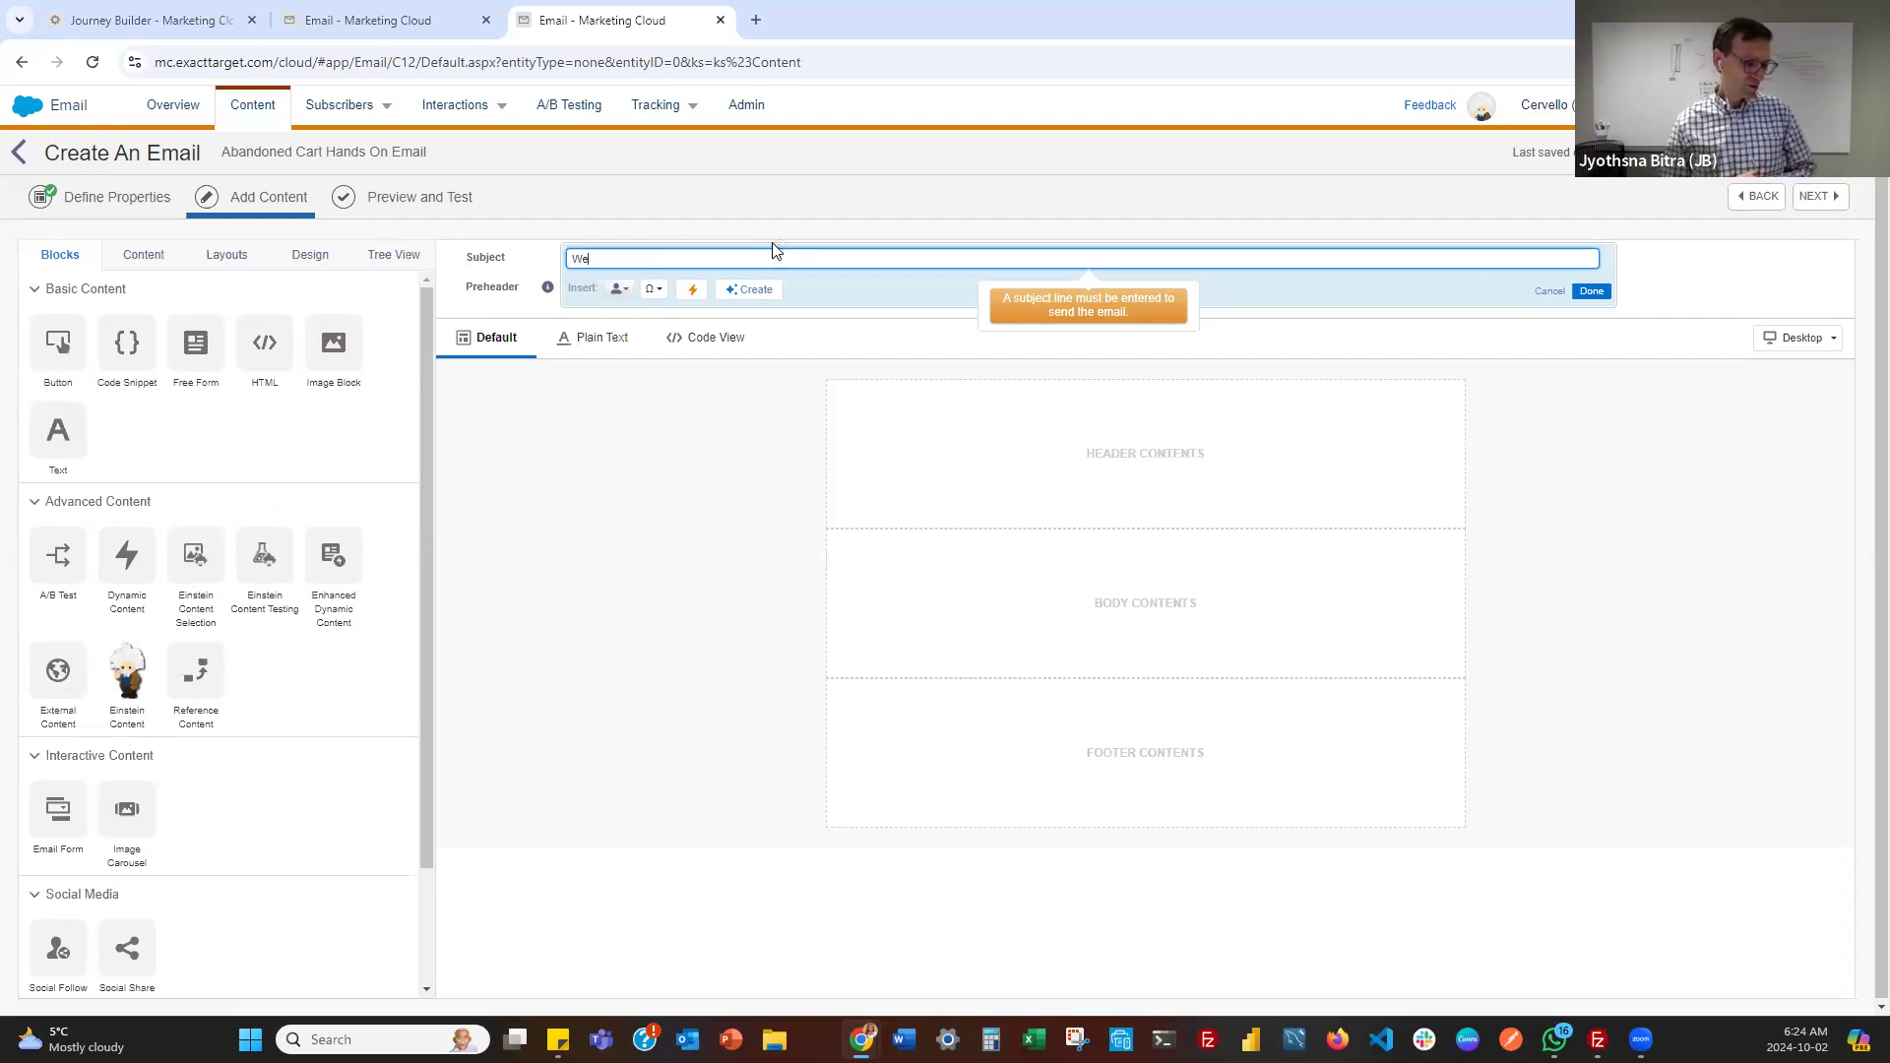
text( notice)
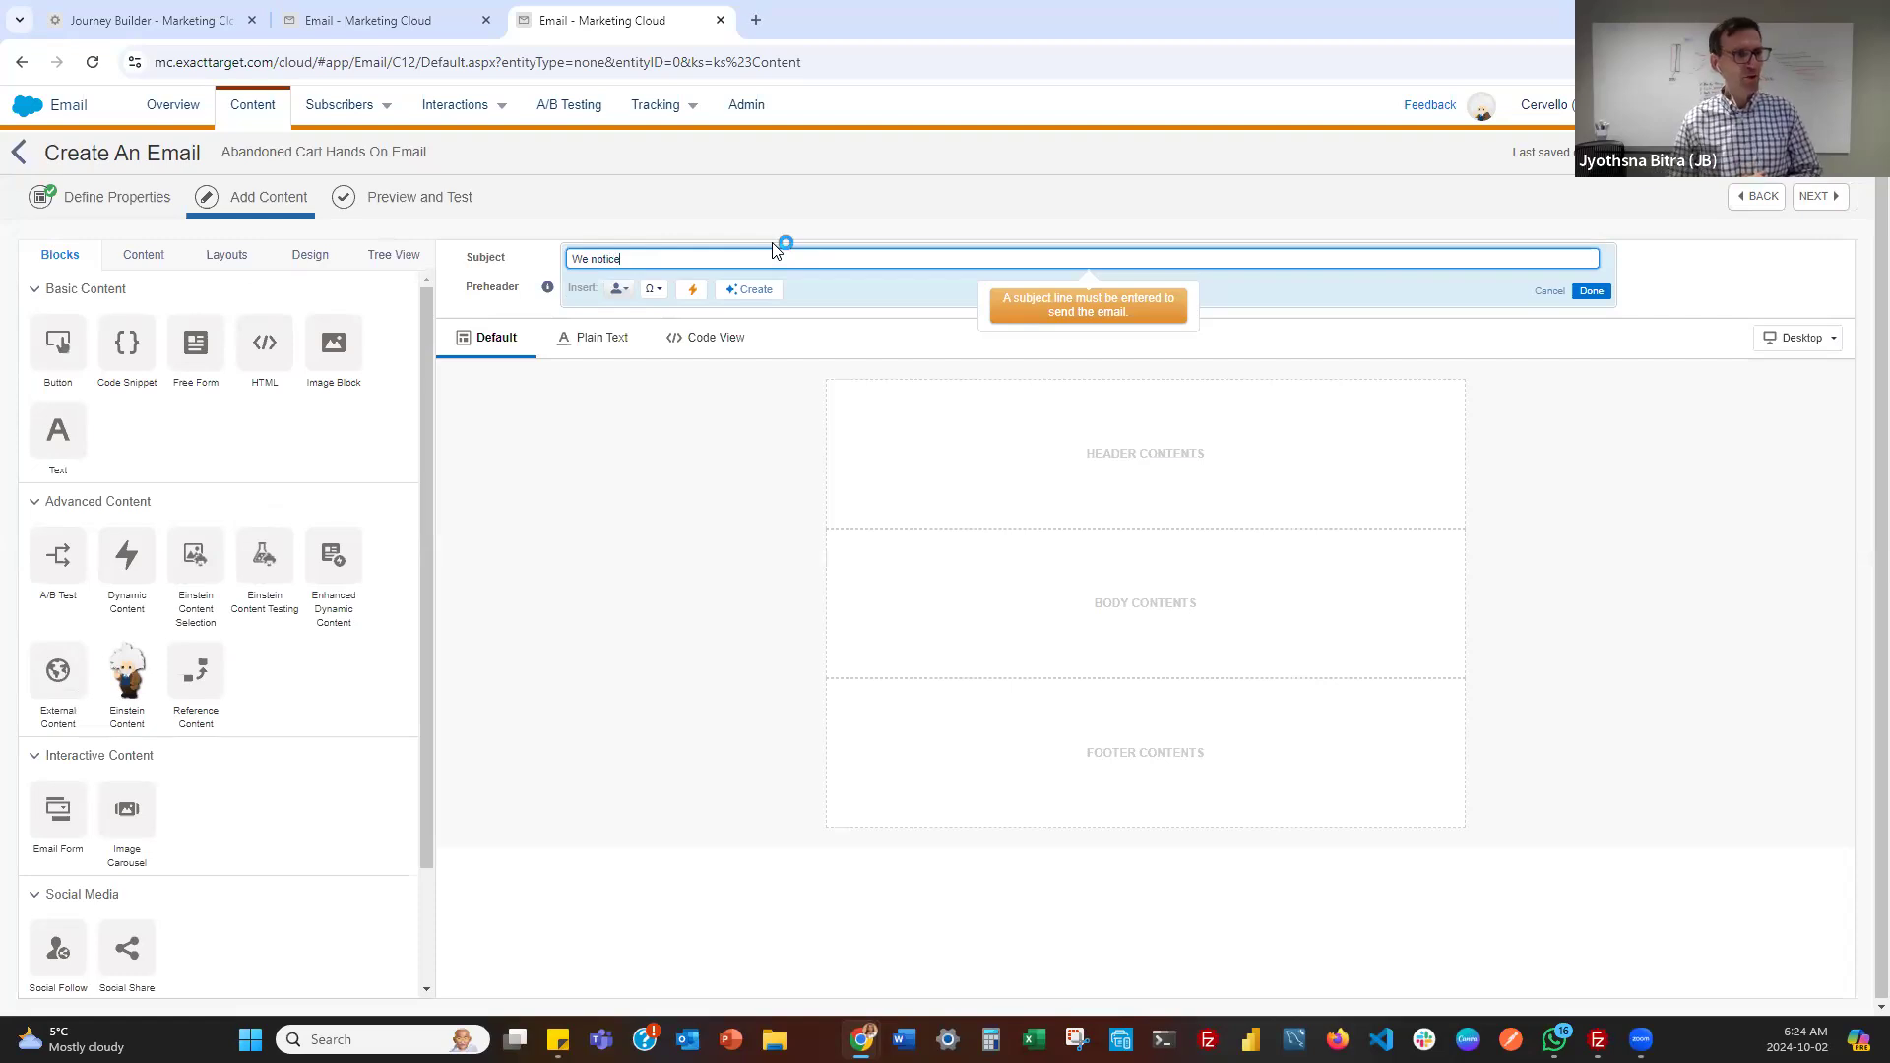
text(d you le)
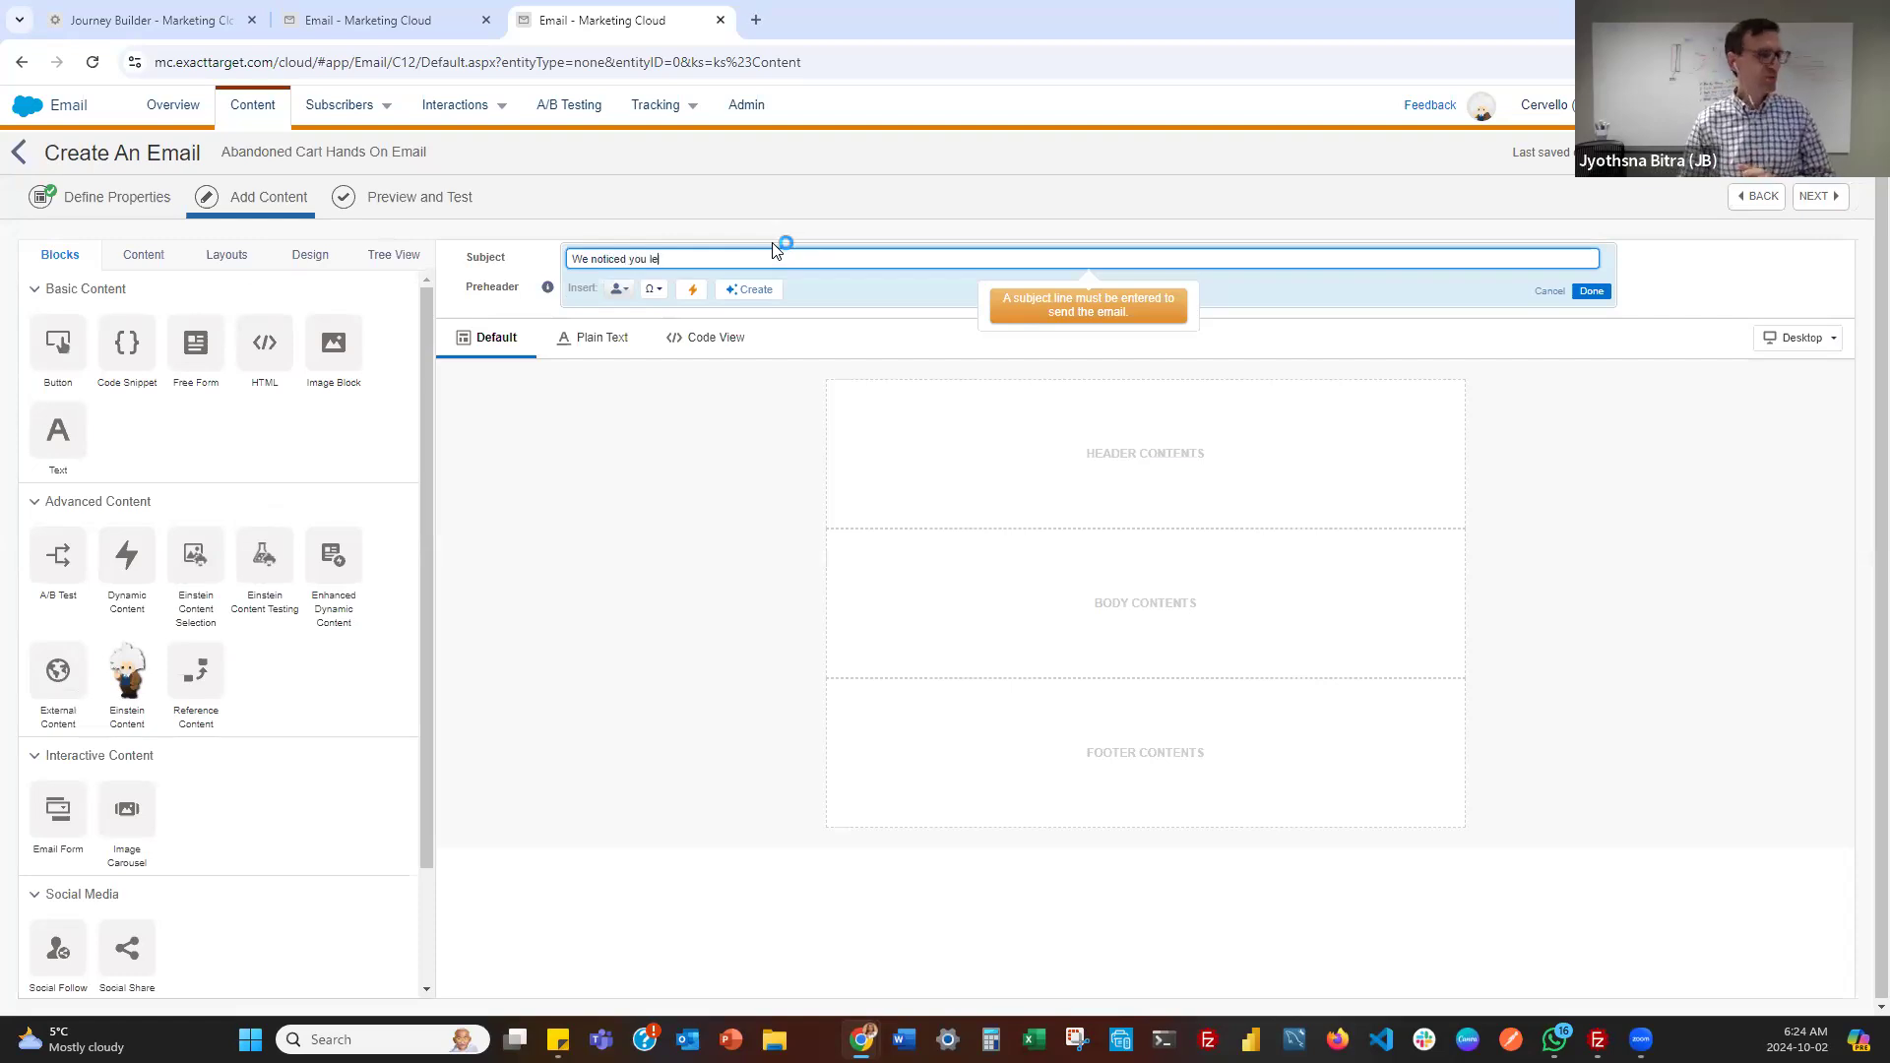
text(ft a few ite)
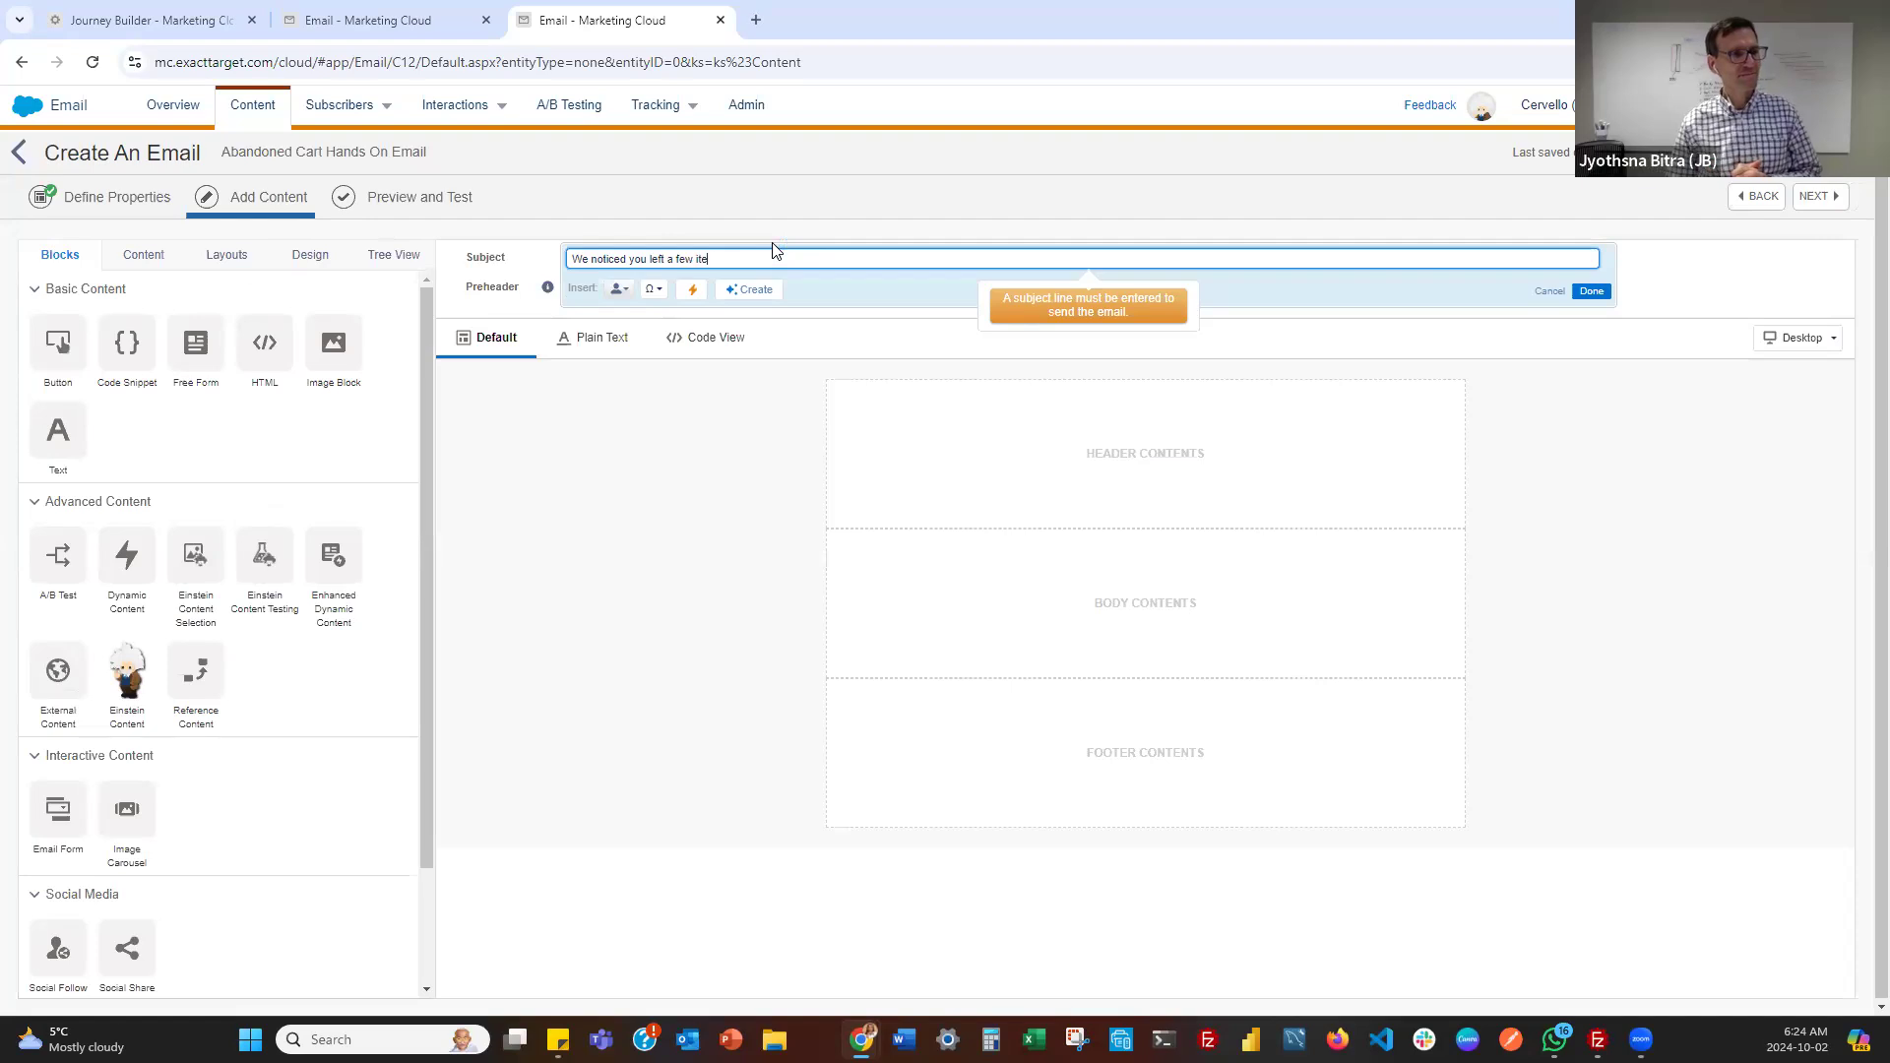
text(ms in your)
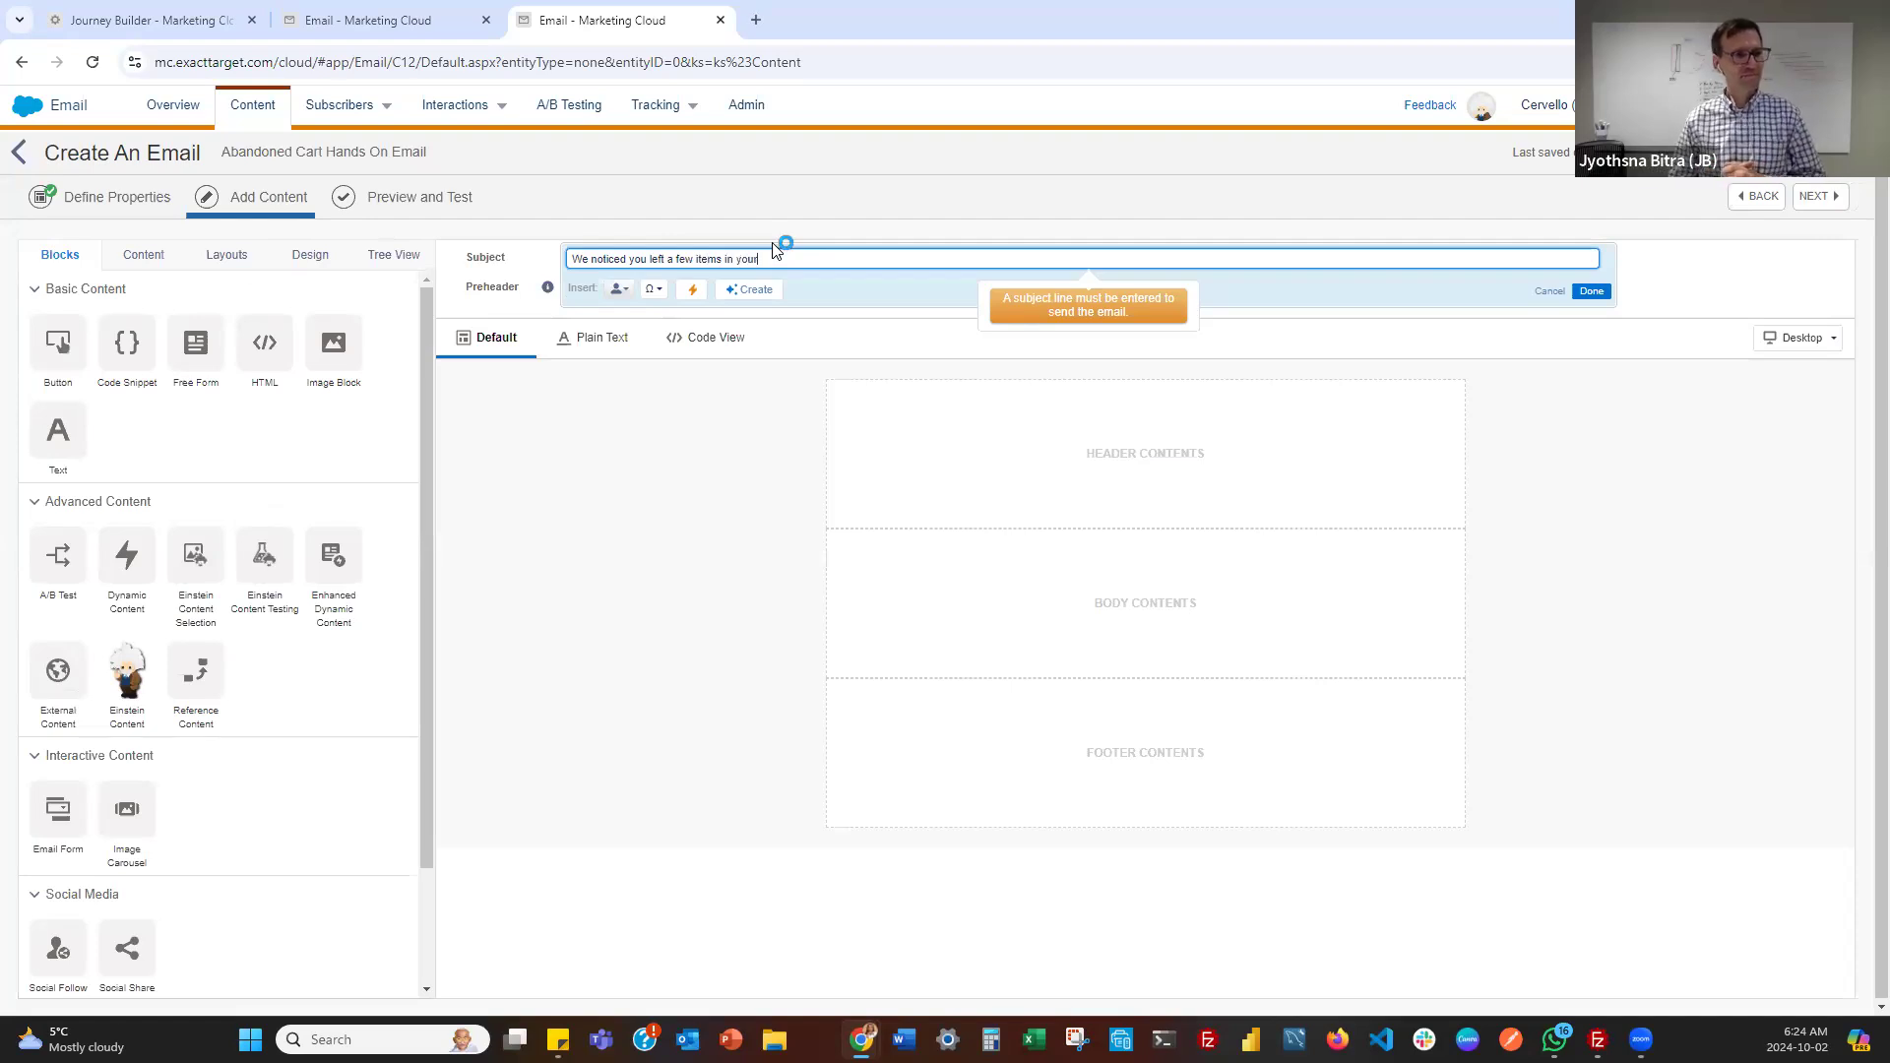
text( cart)
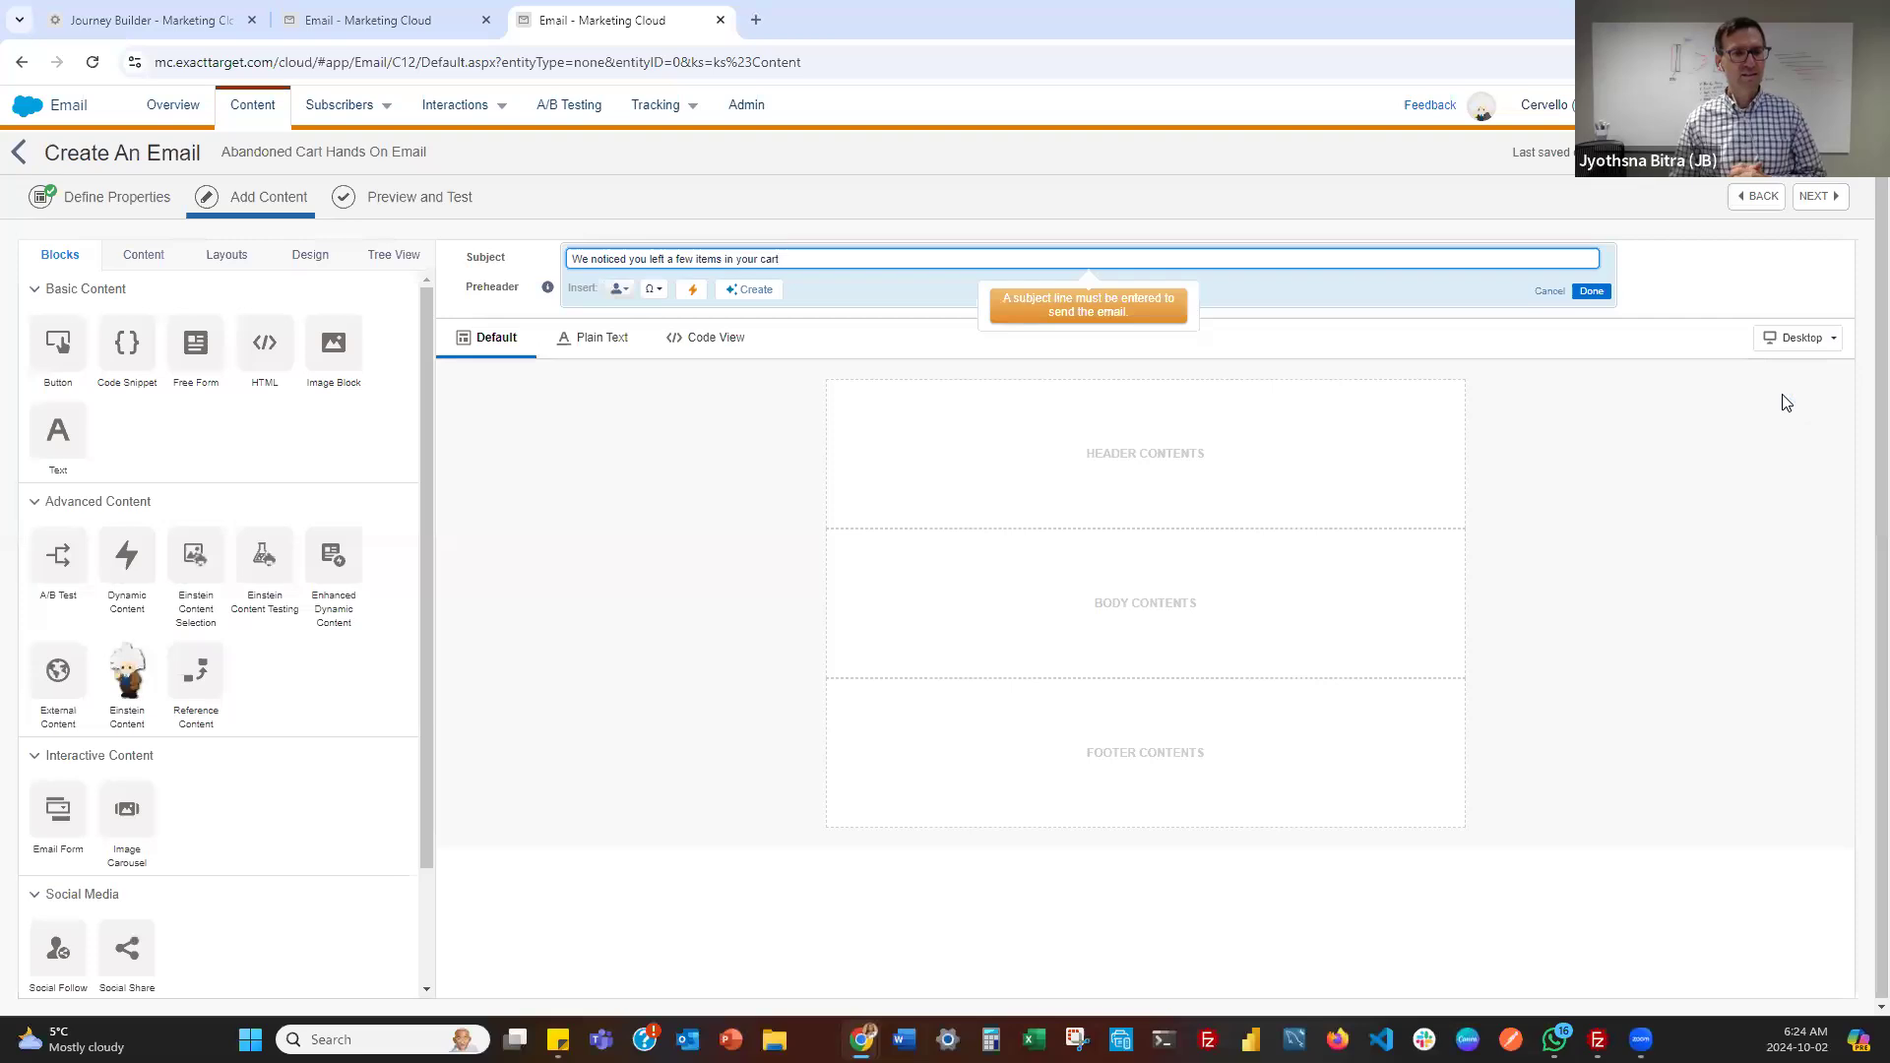
text(!)
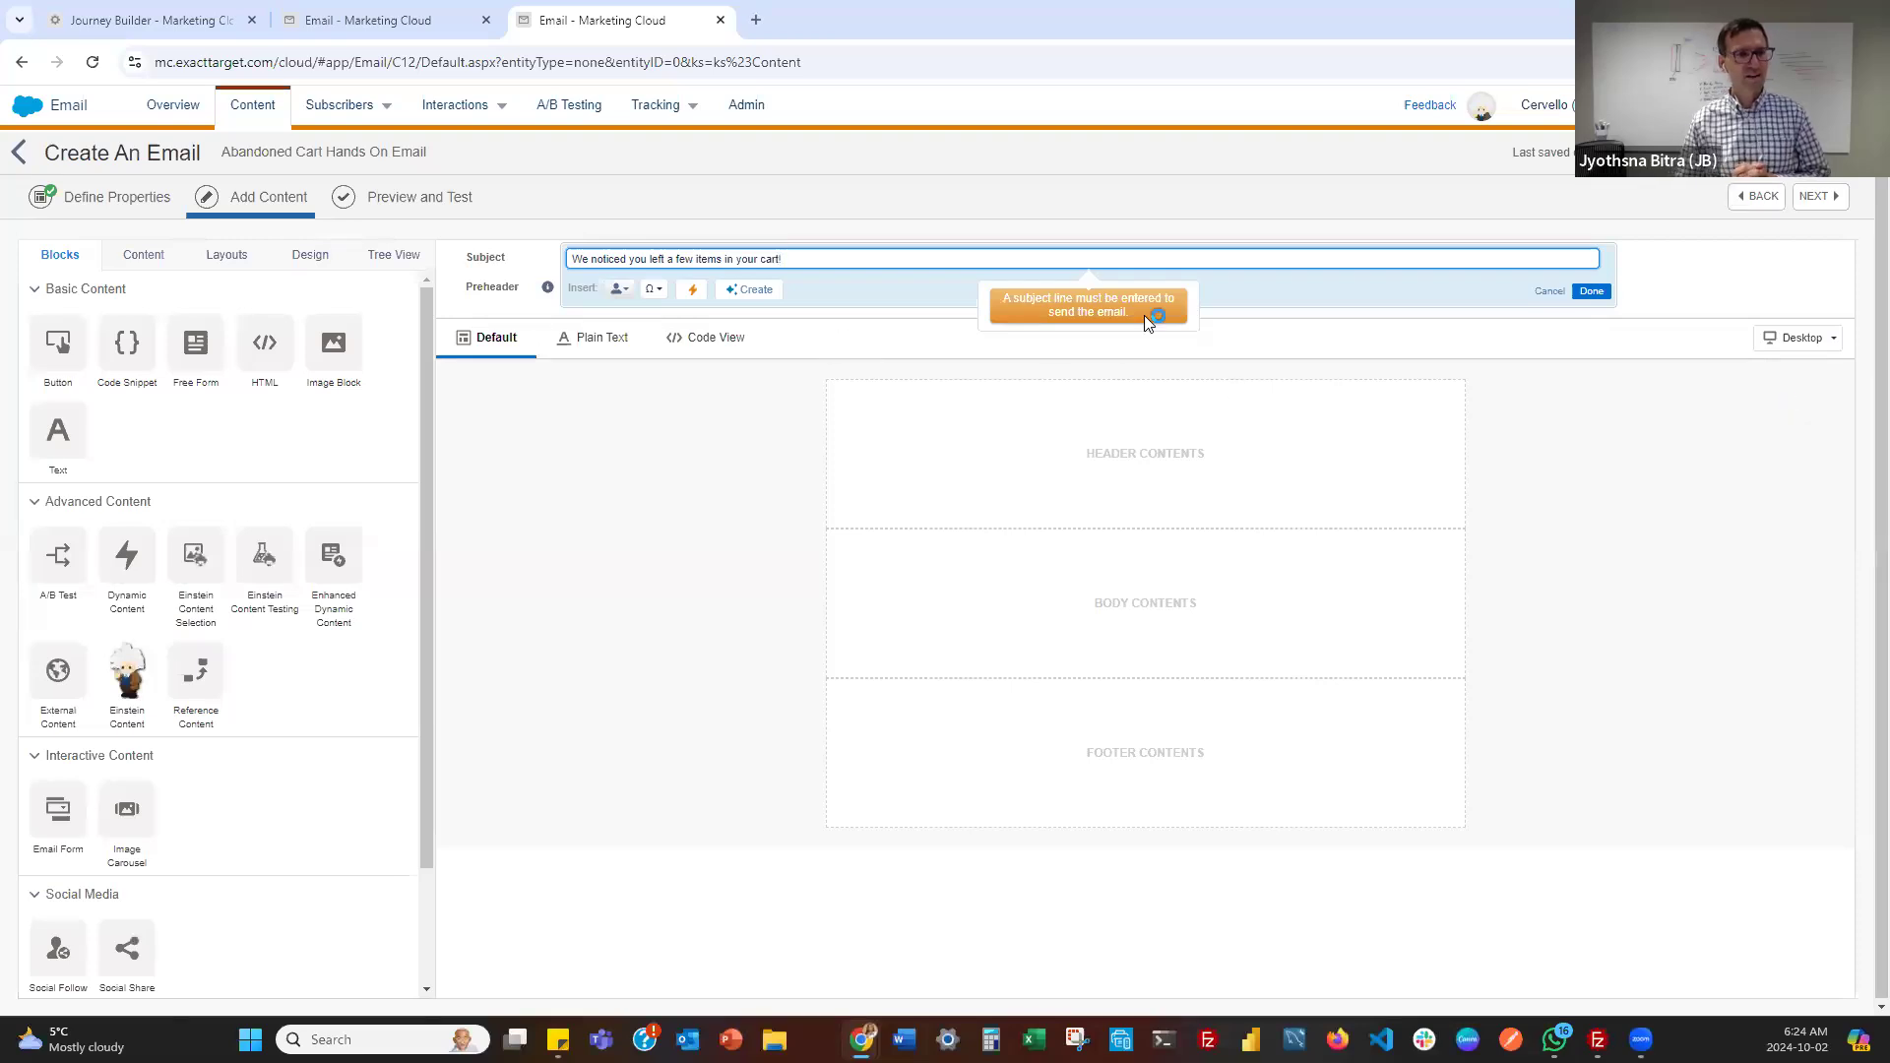
click(1590, 291)
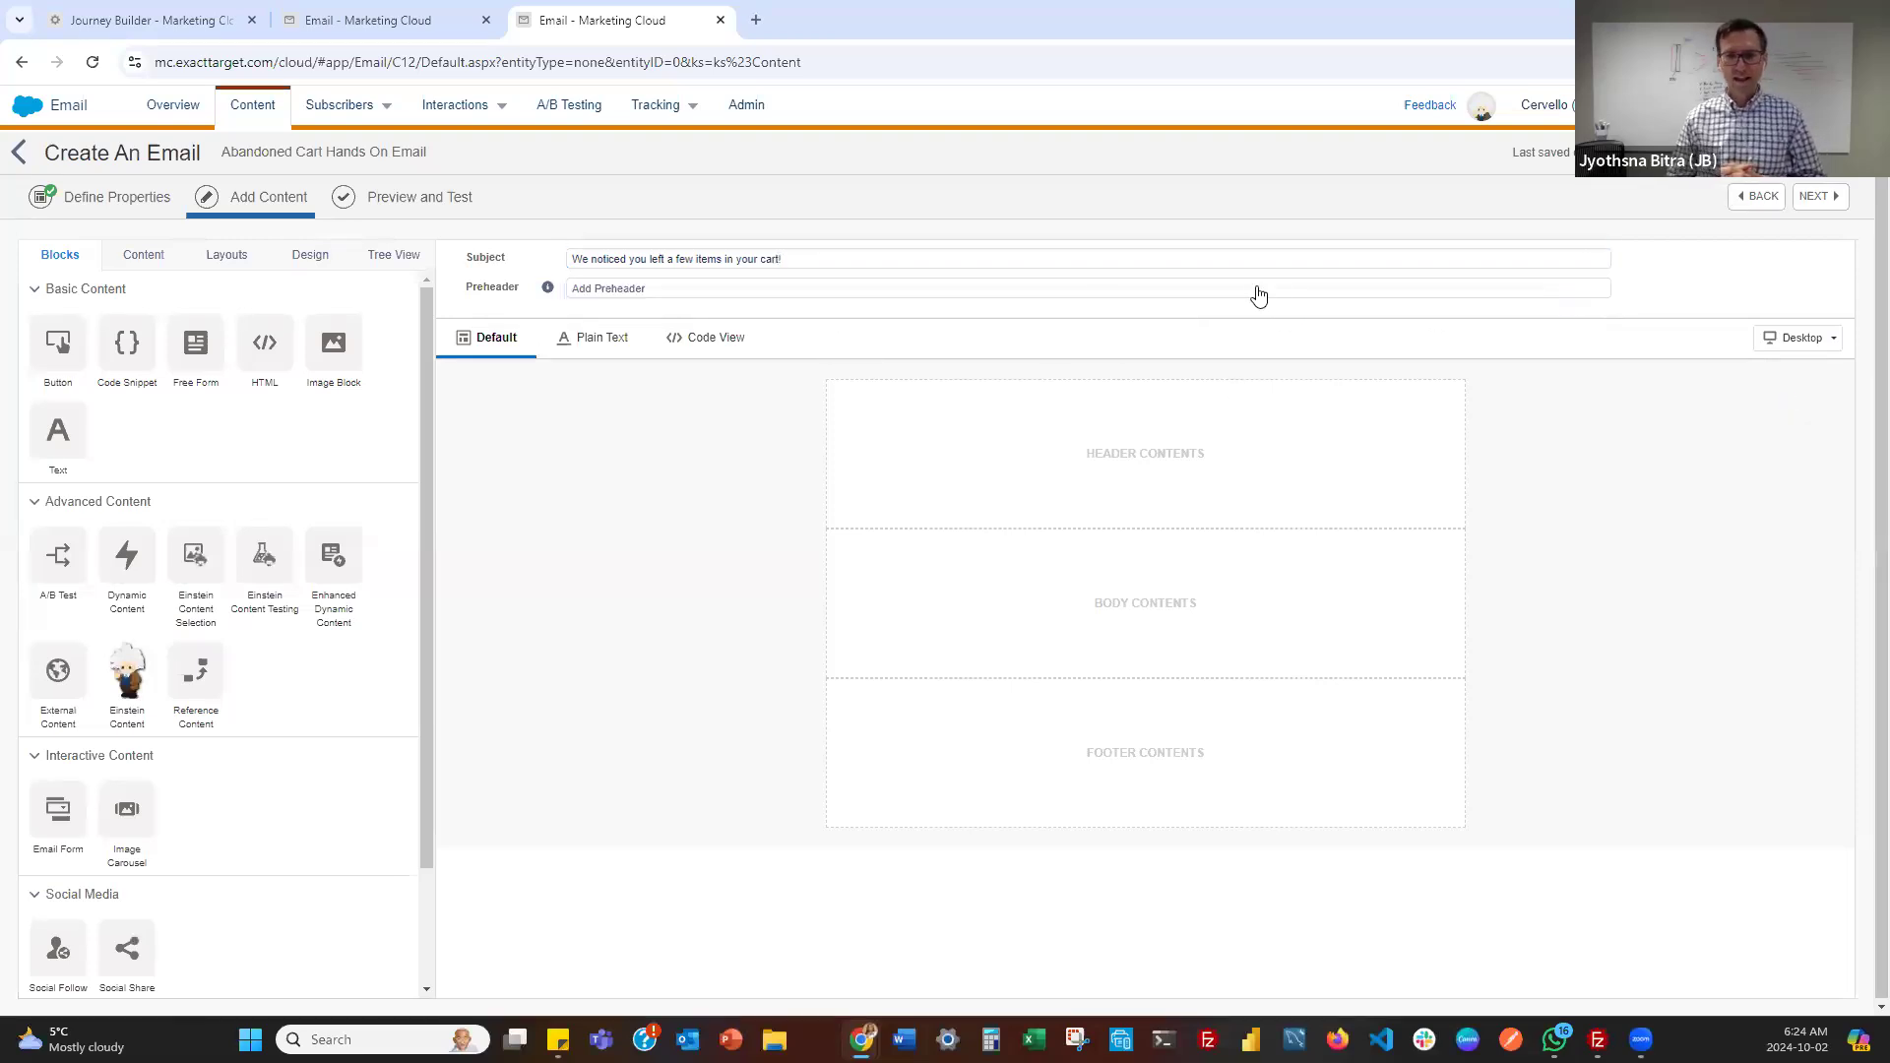
Set the email's preheader to "Click to go back to your cart"
click(1080, 288)
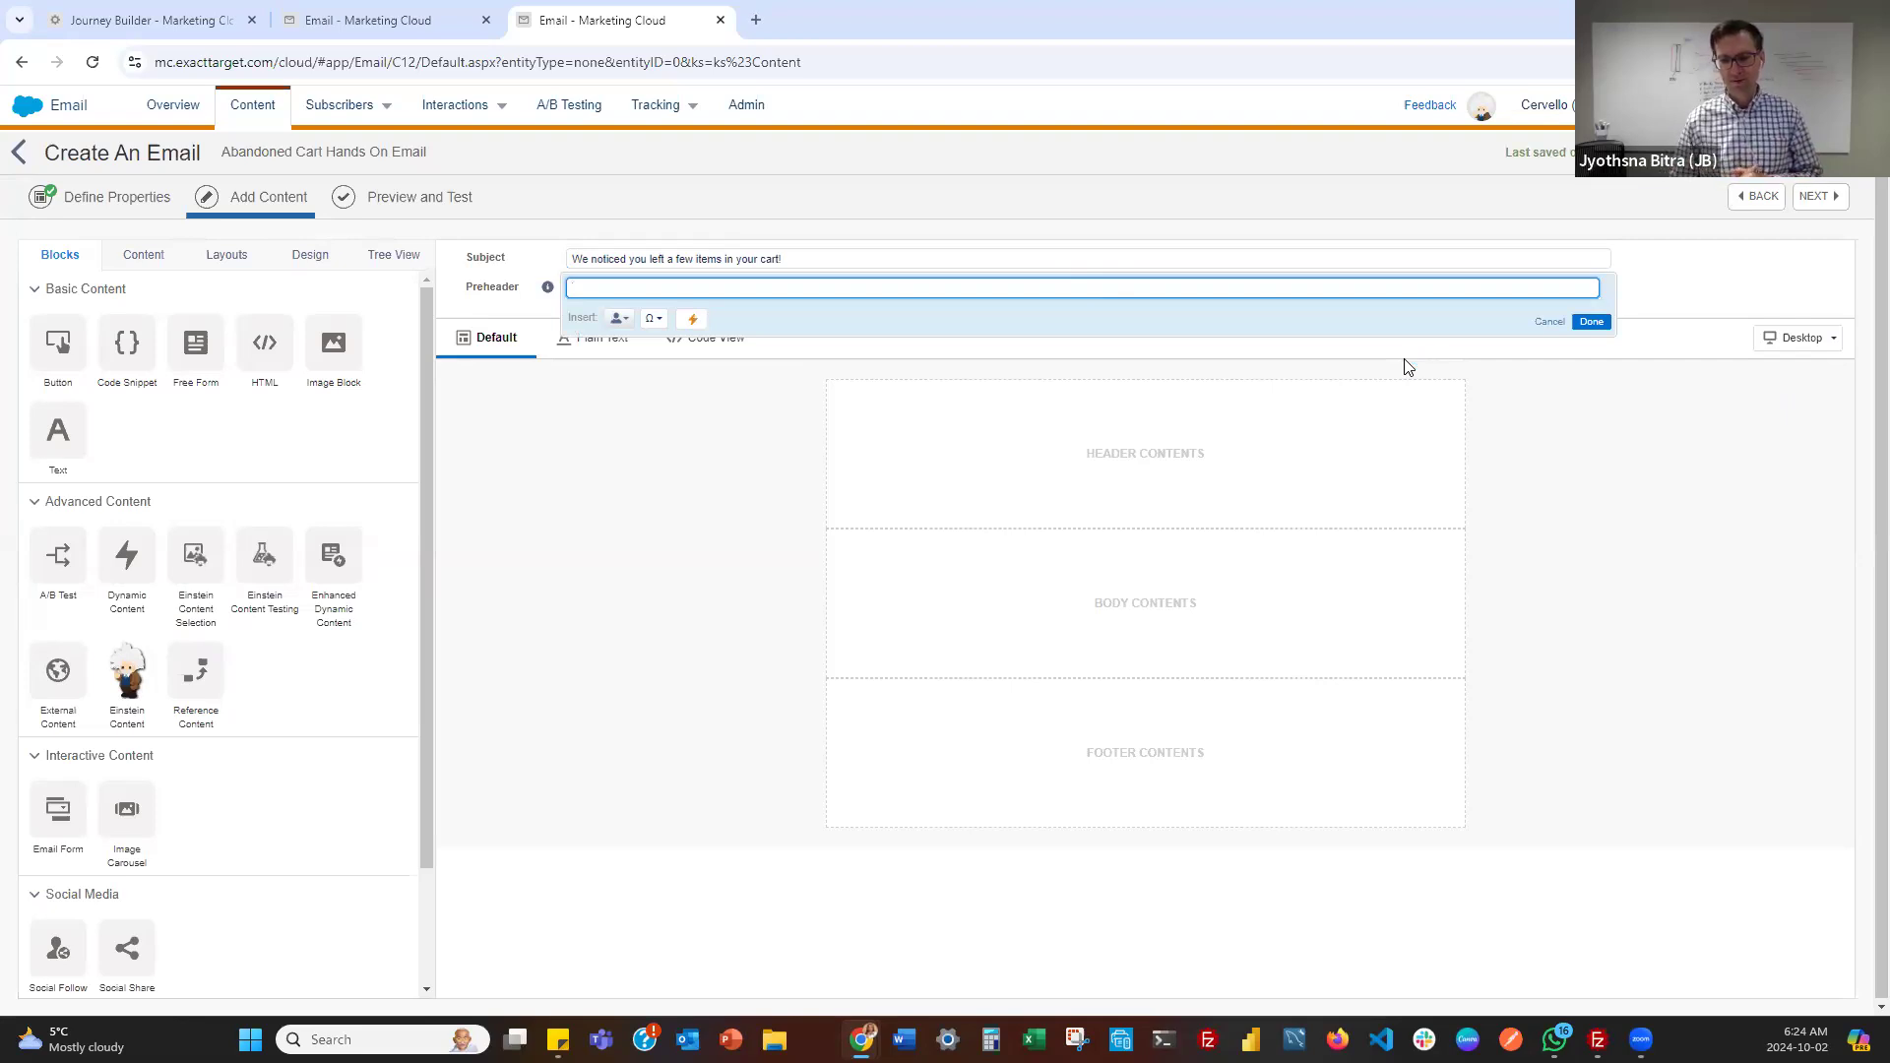
text(Click)
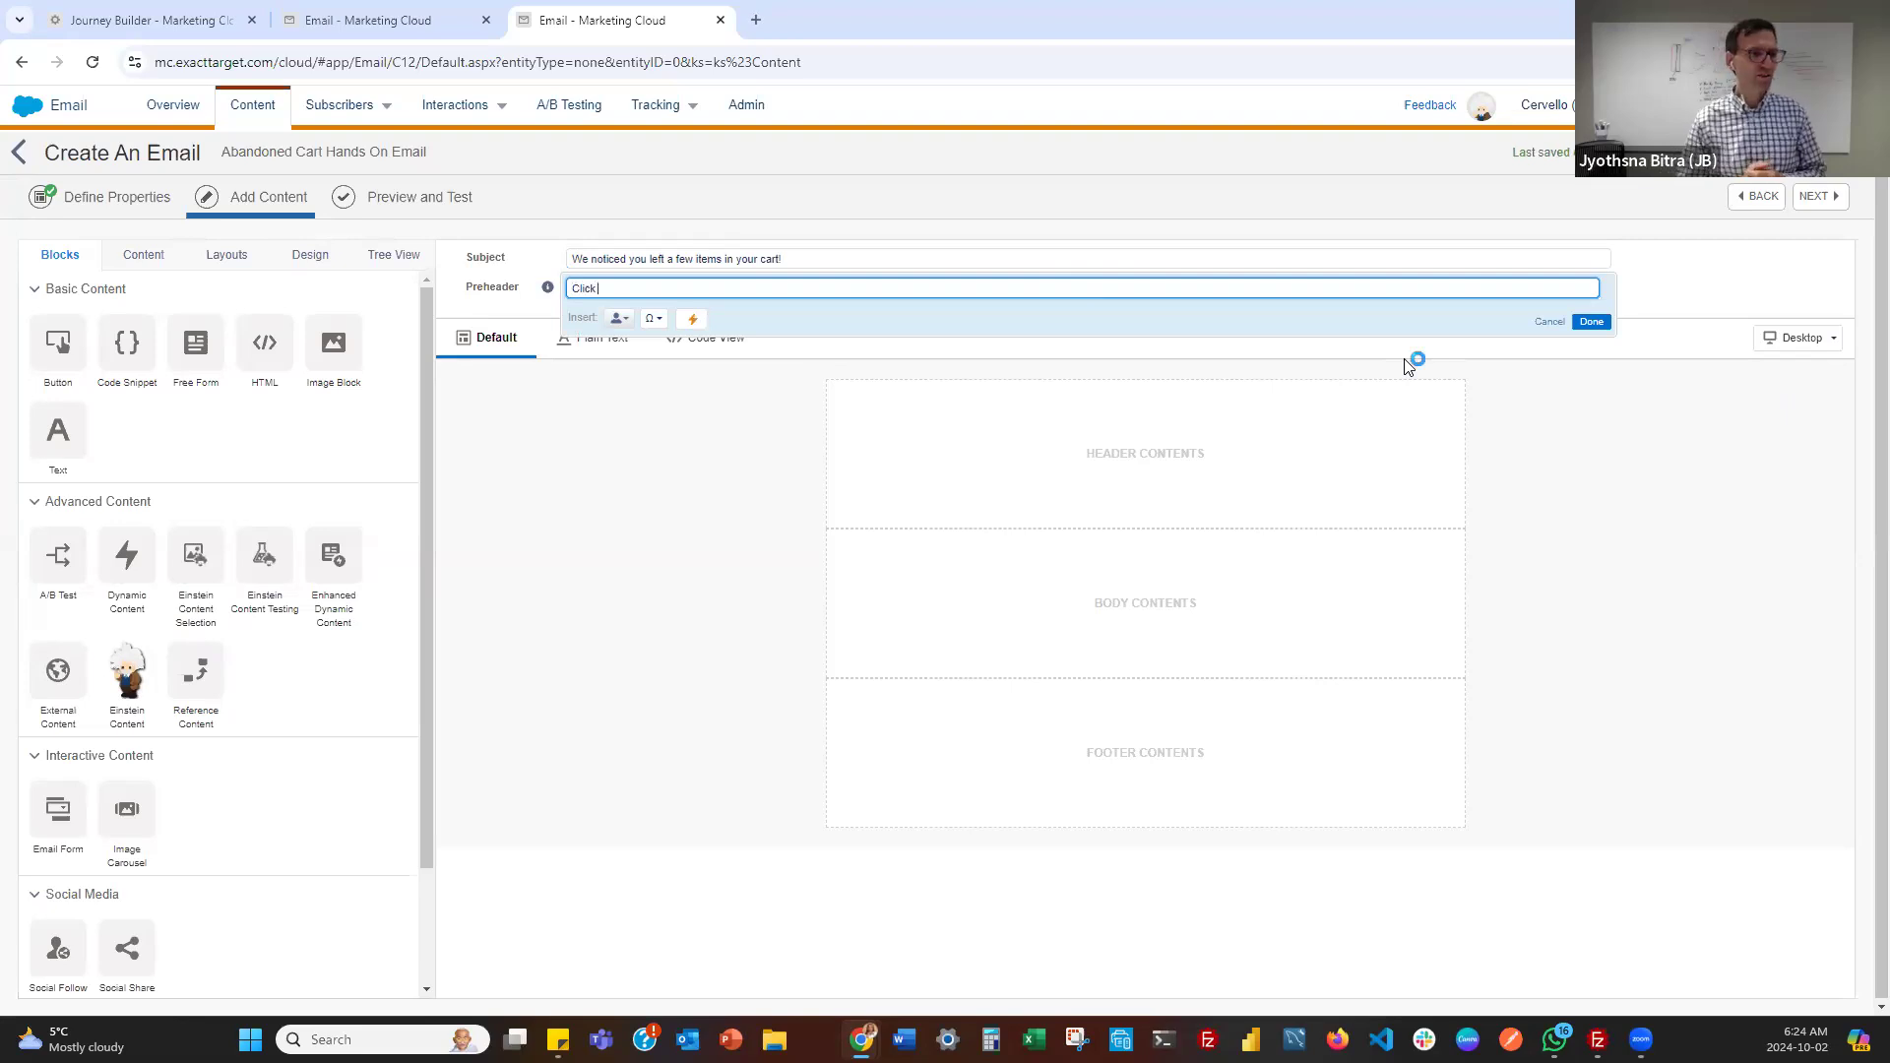
text( to go )
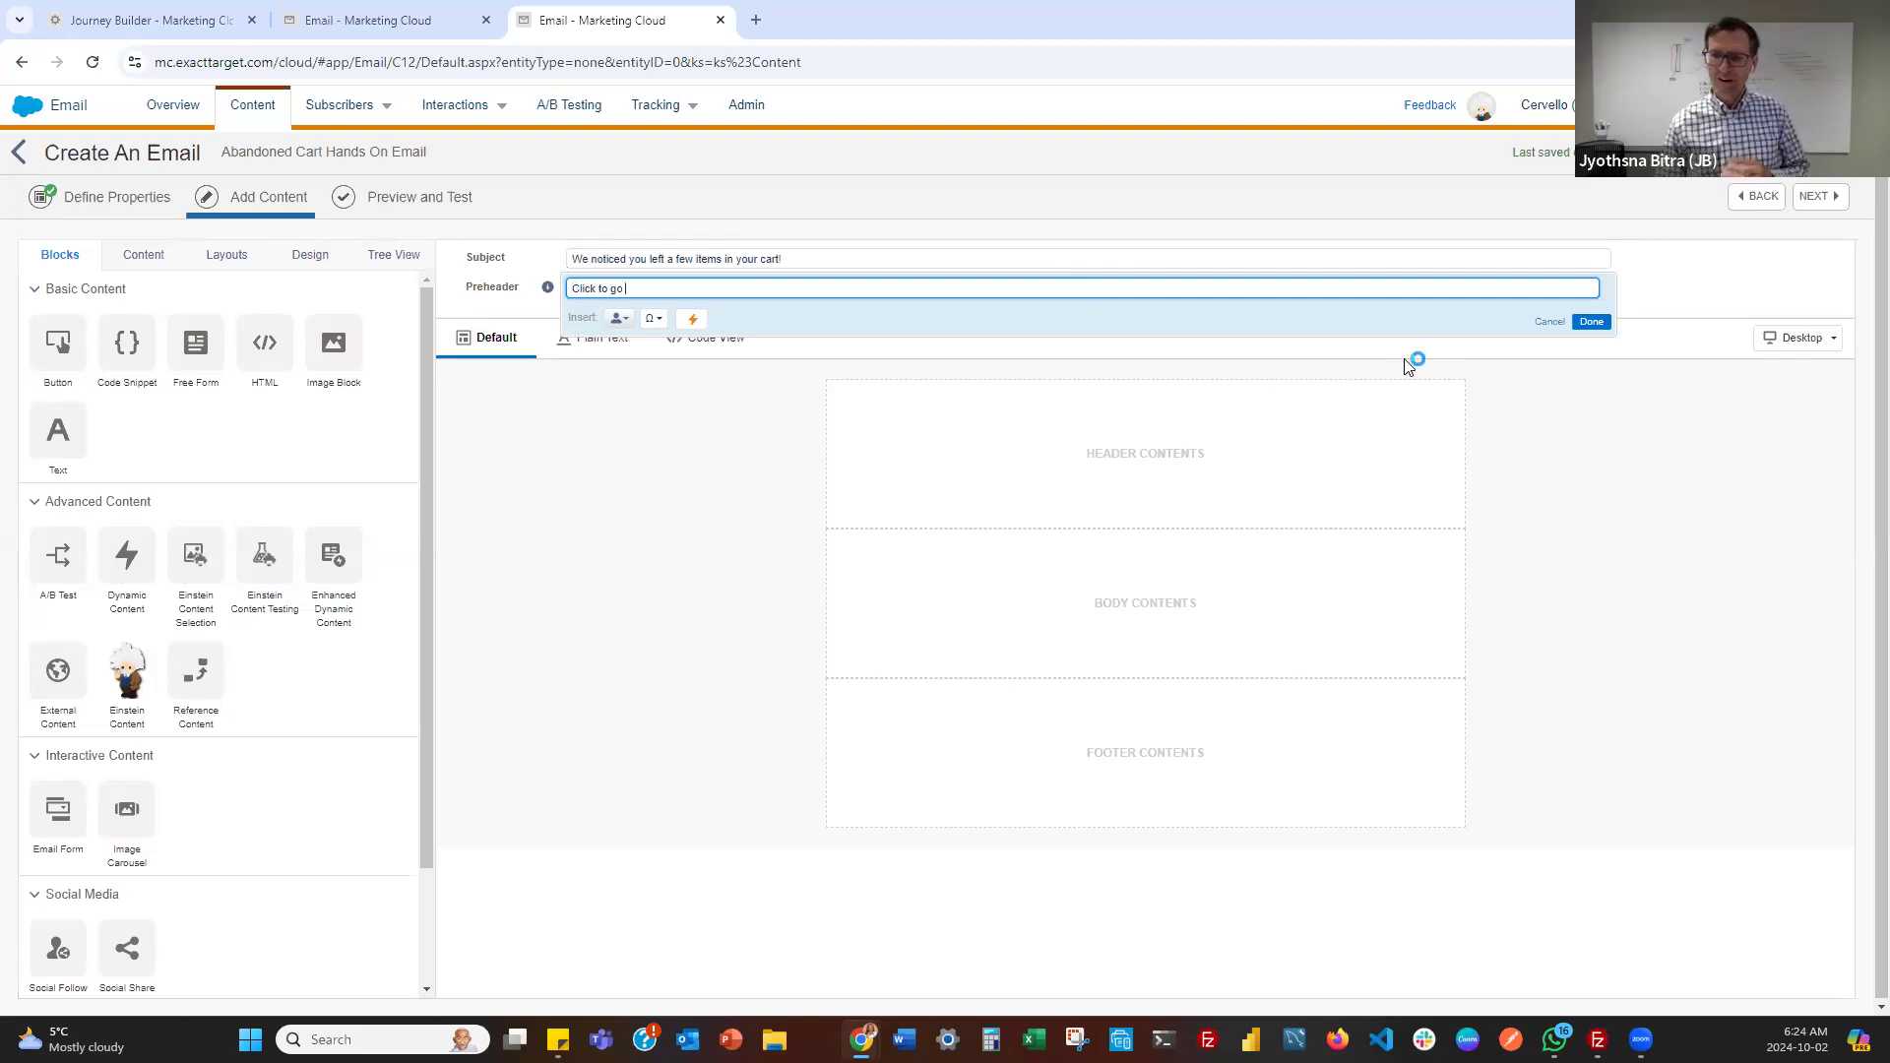
text(back to your ca)
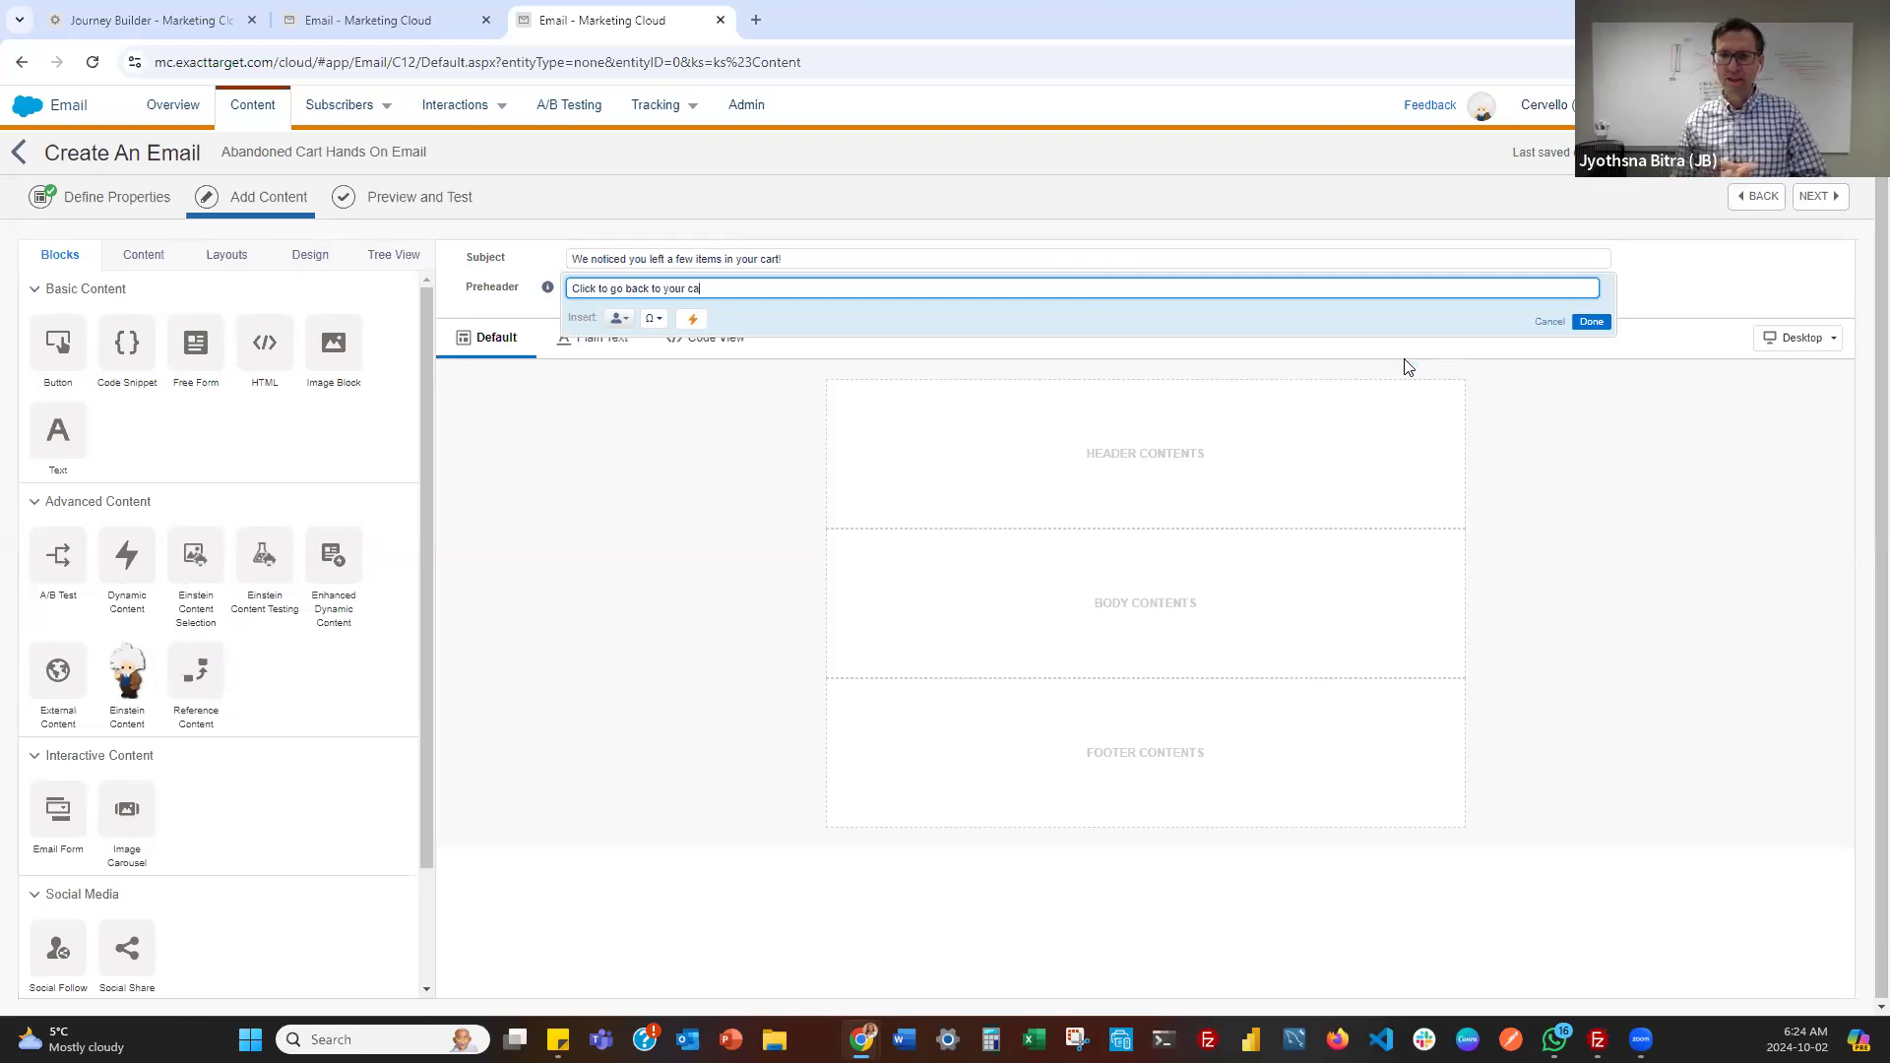
text(rt)
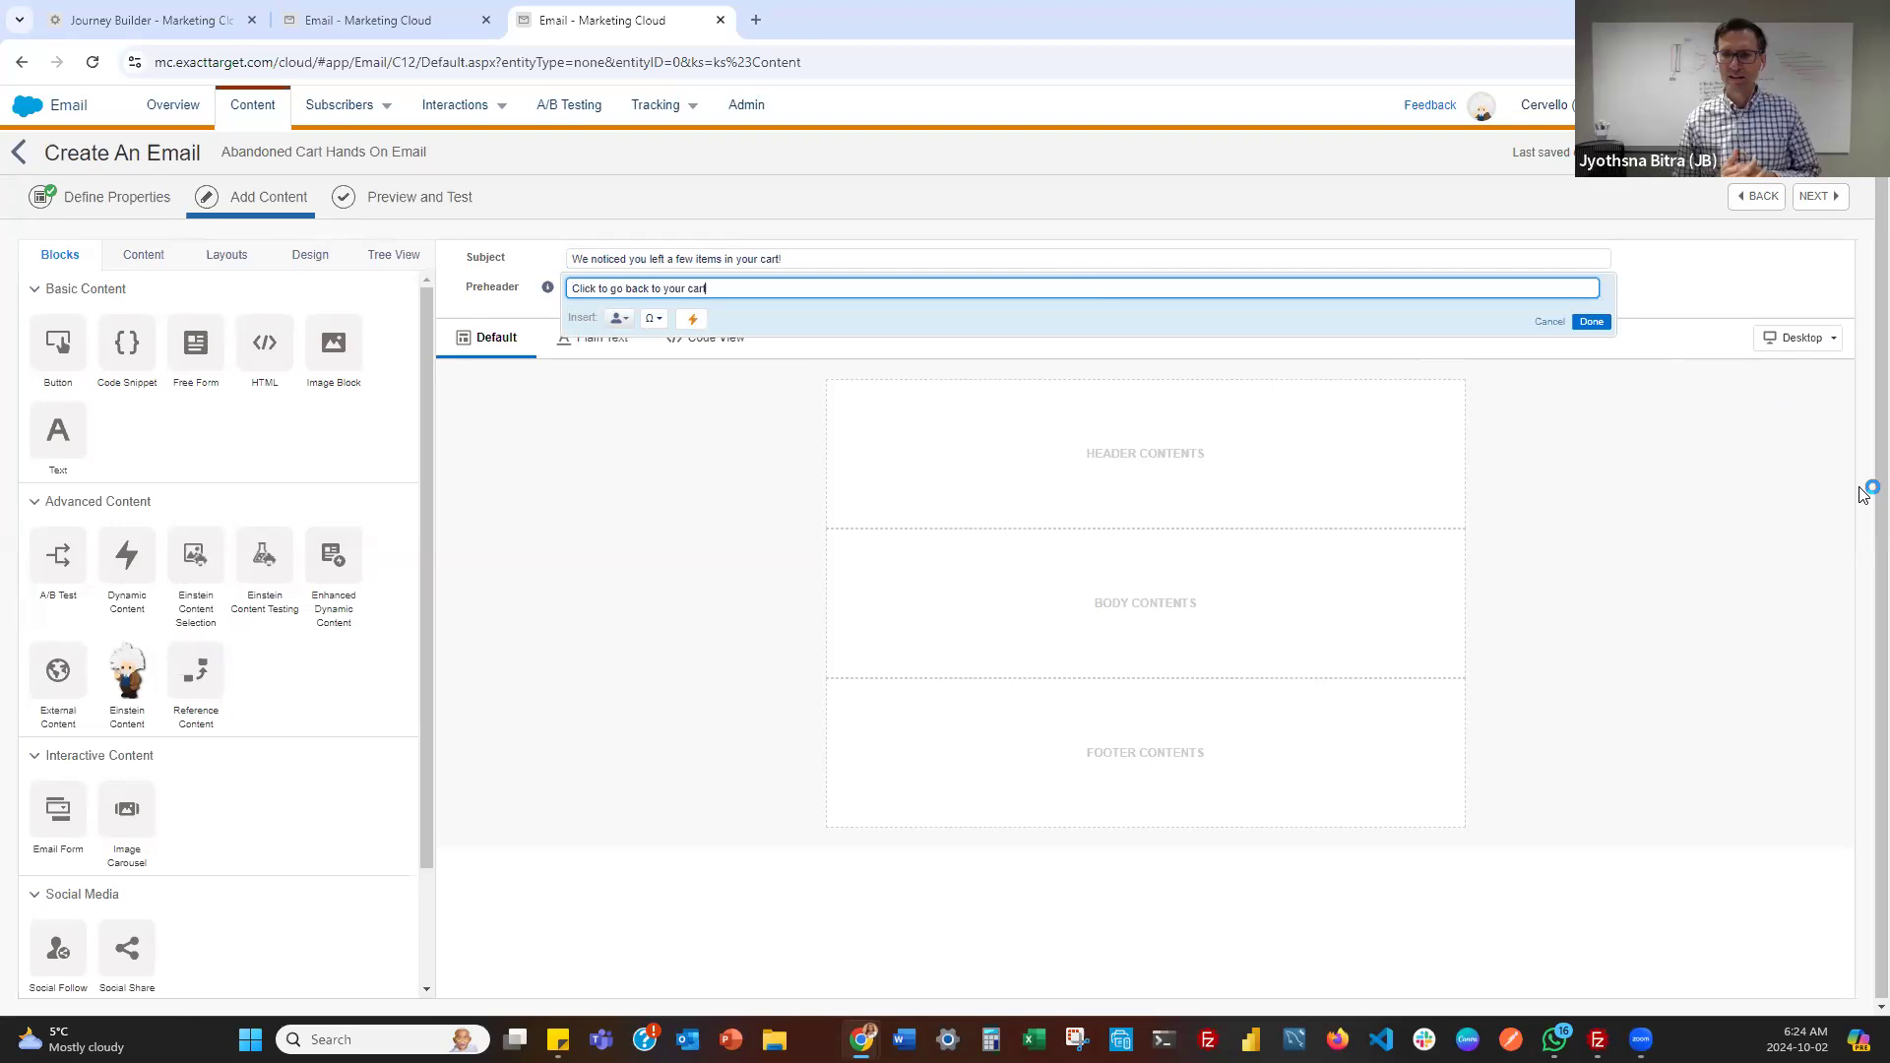
click(1592, 323)
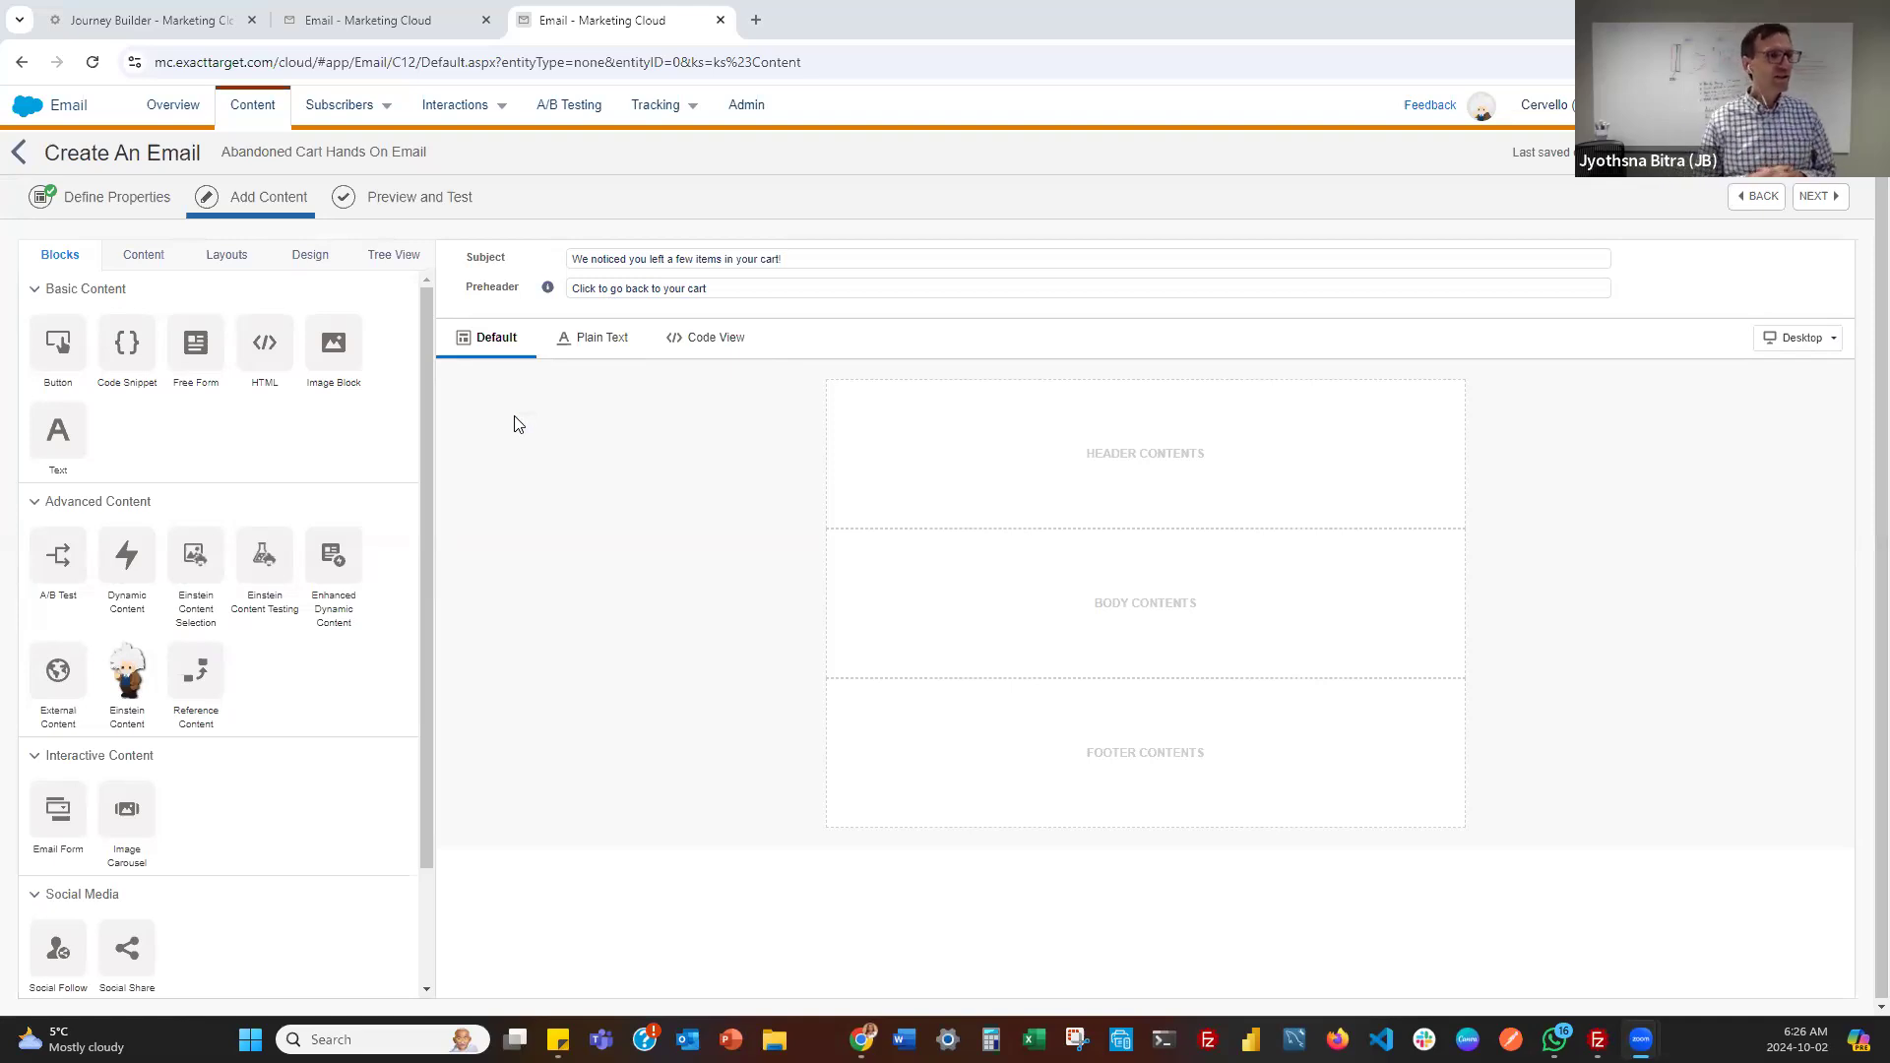
Place the saved Header_One_Logo block from the Email Design System > Modules folder in the email's header area
click(143, 255)
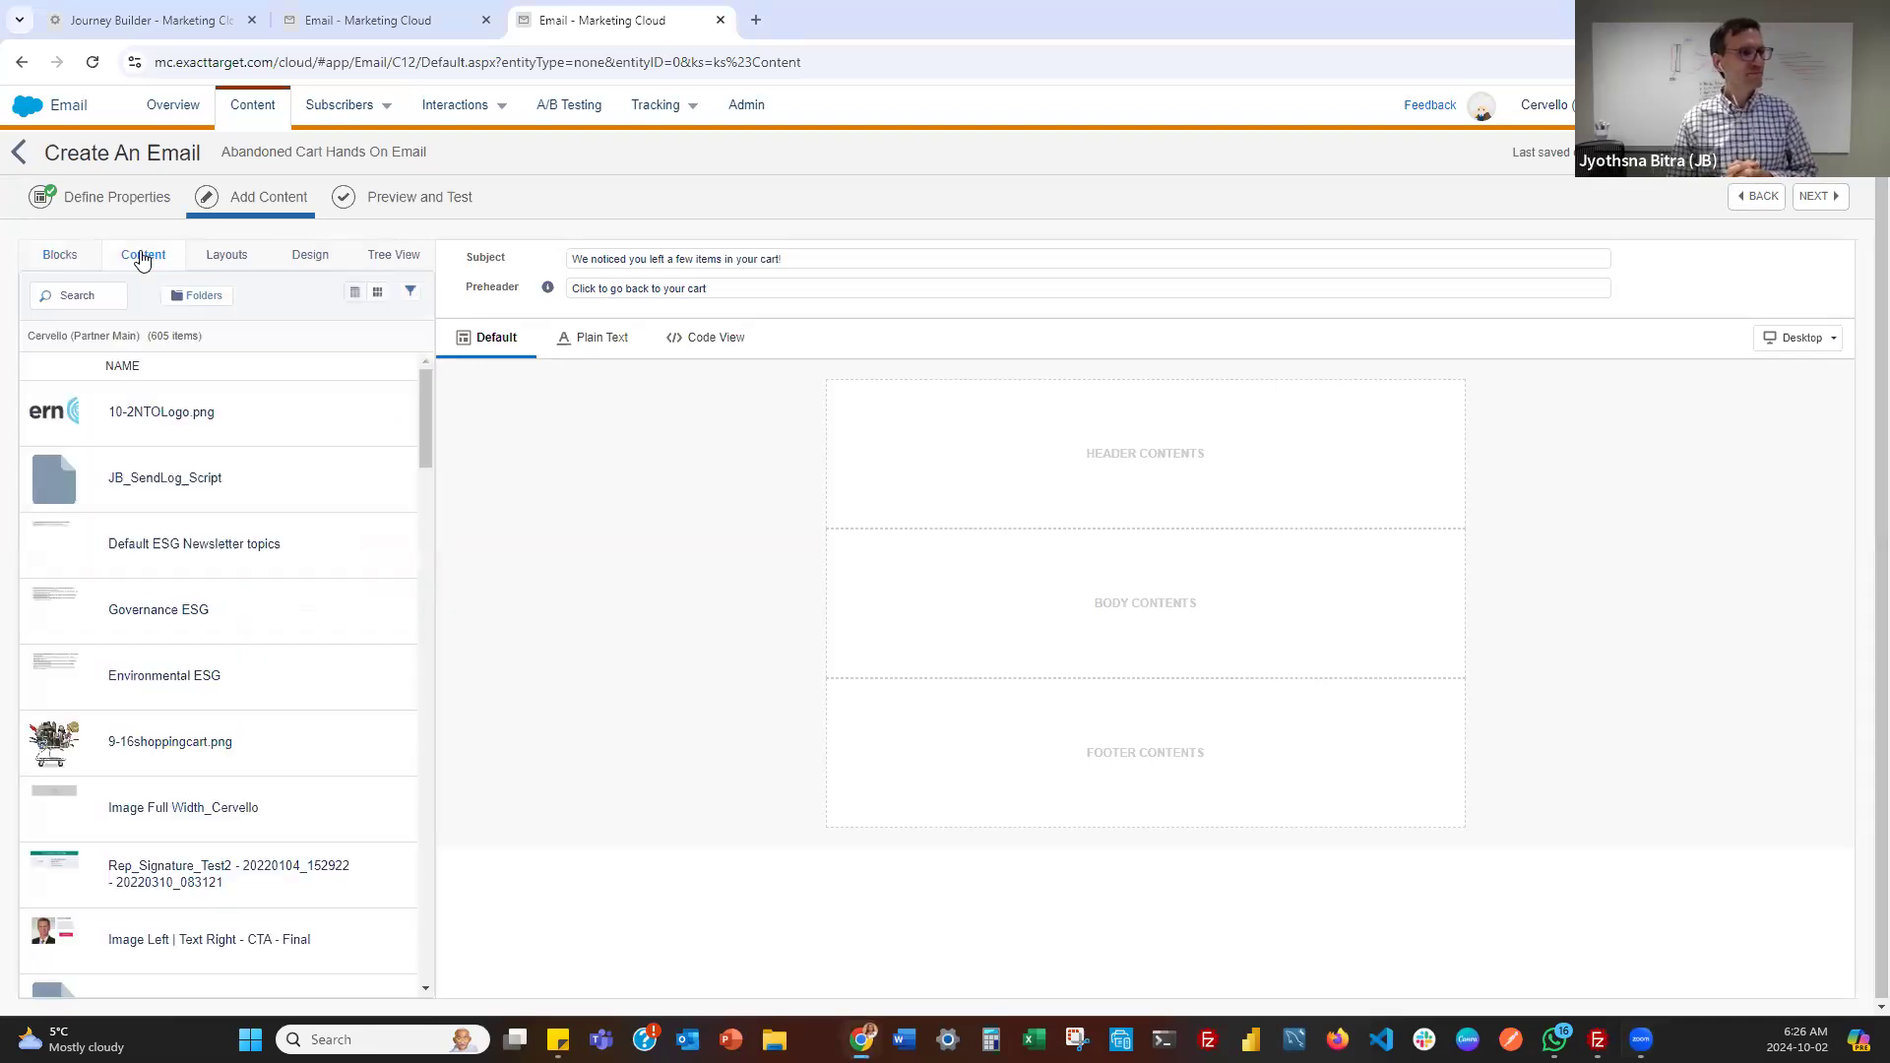
click(200, 296)
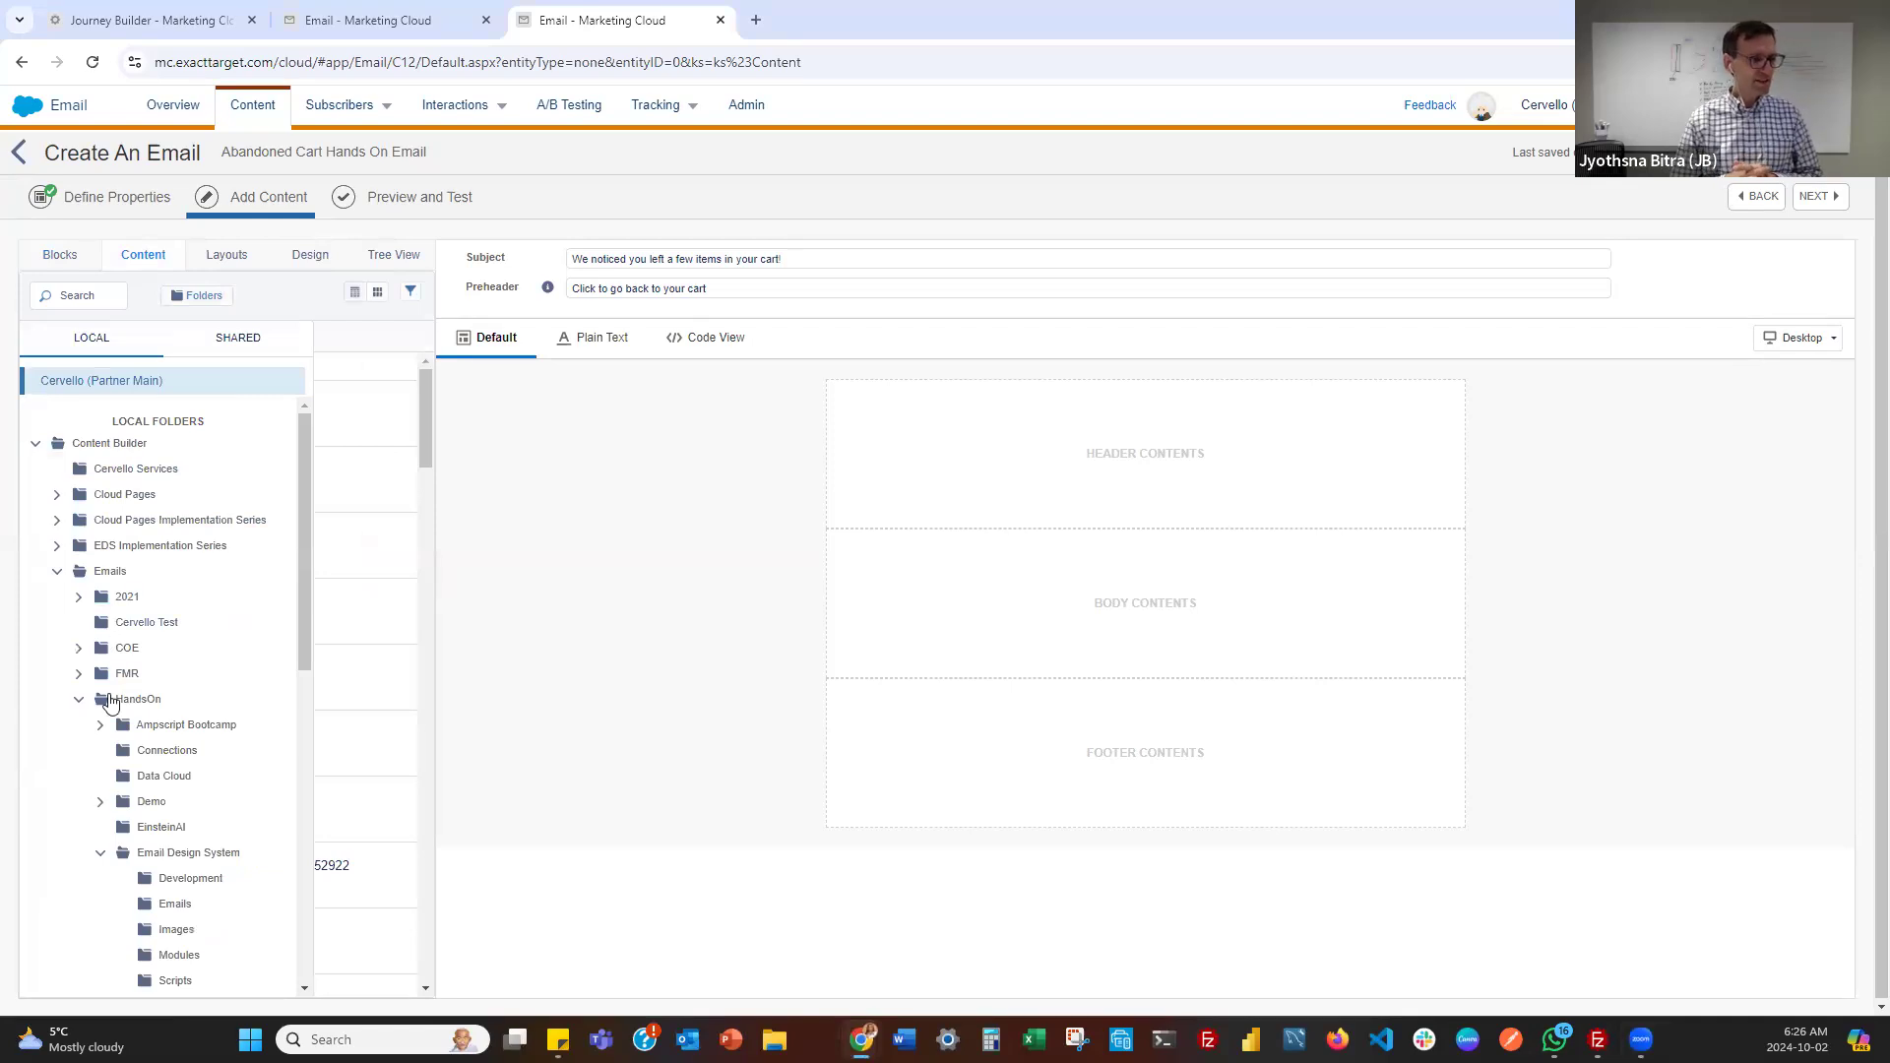
click(178, 954)
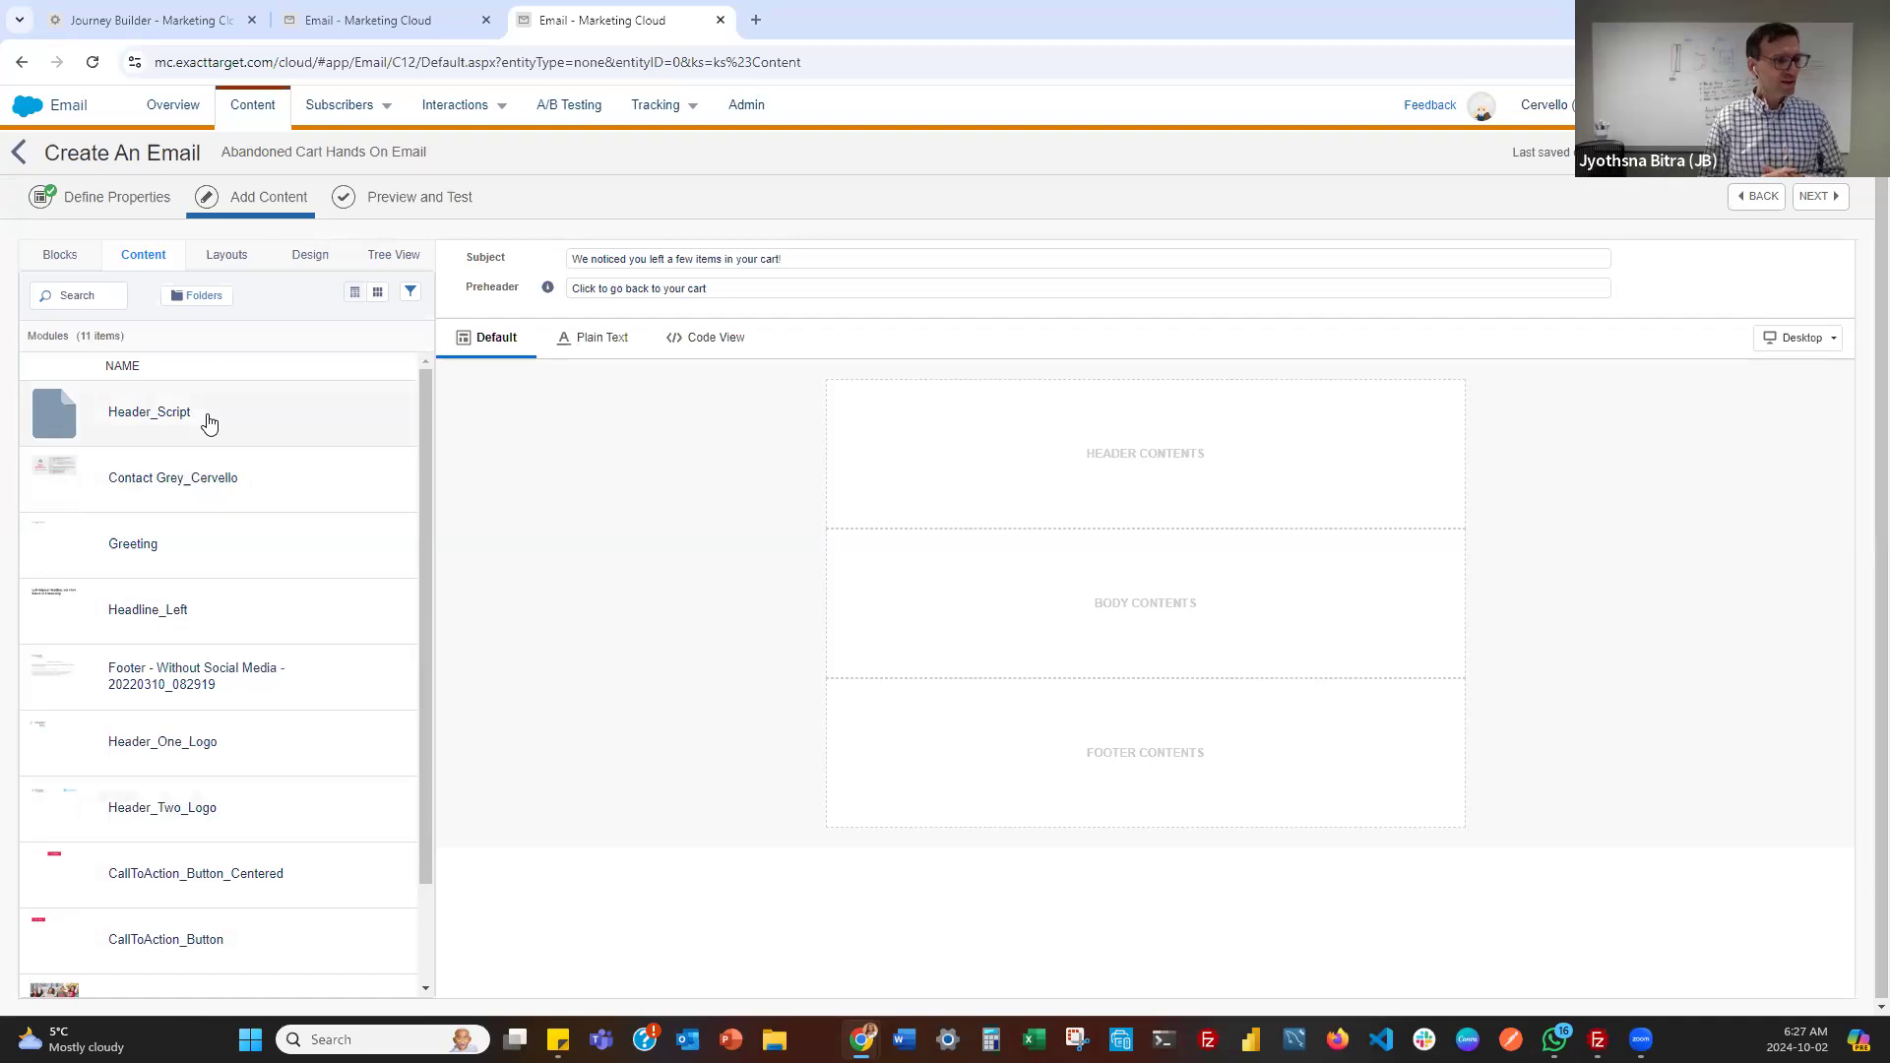
drag(128, 744, 961, 478)
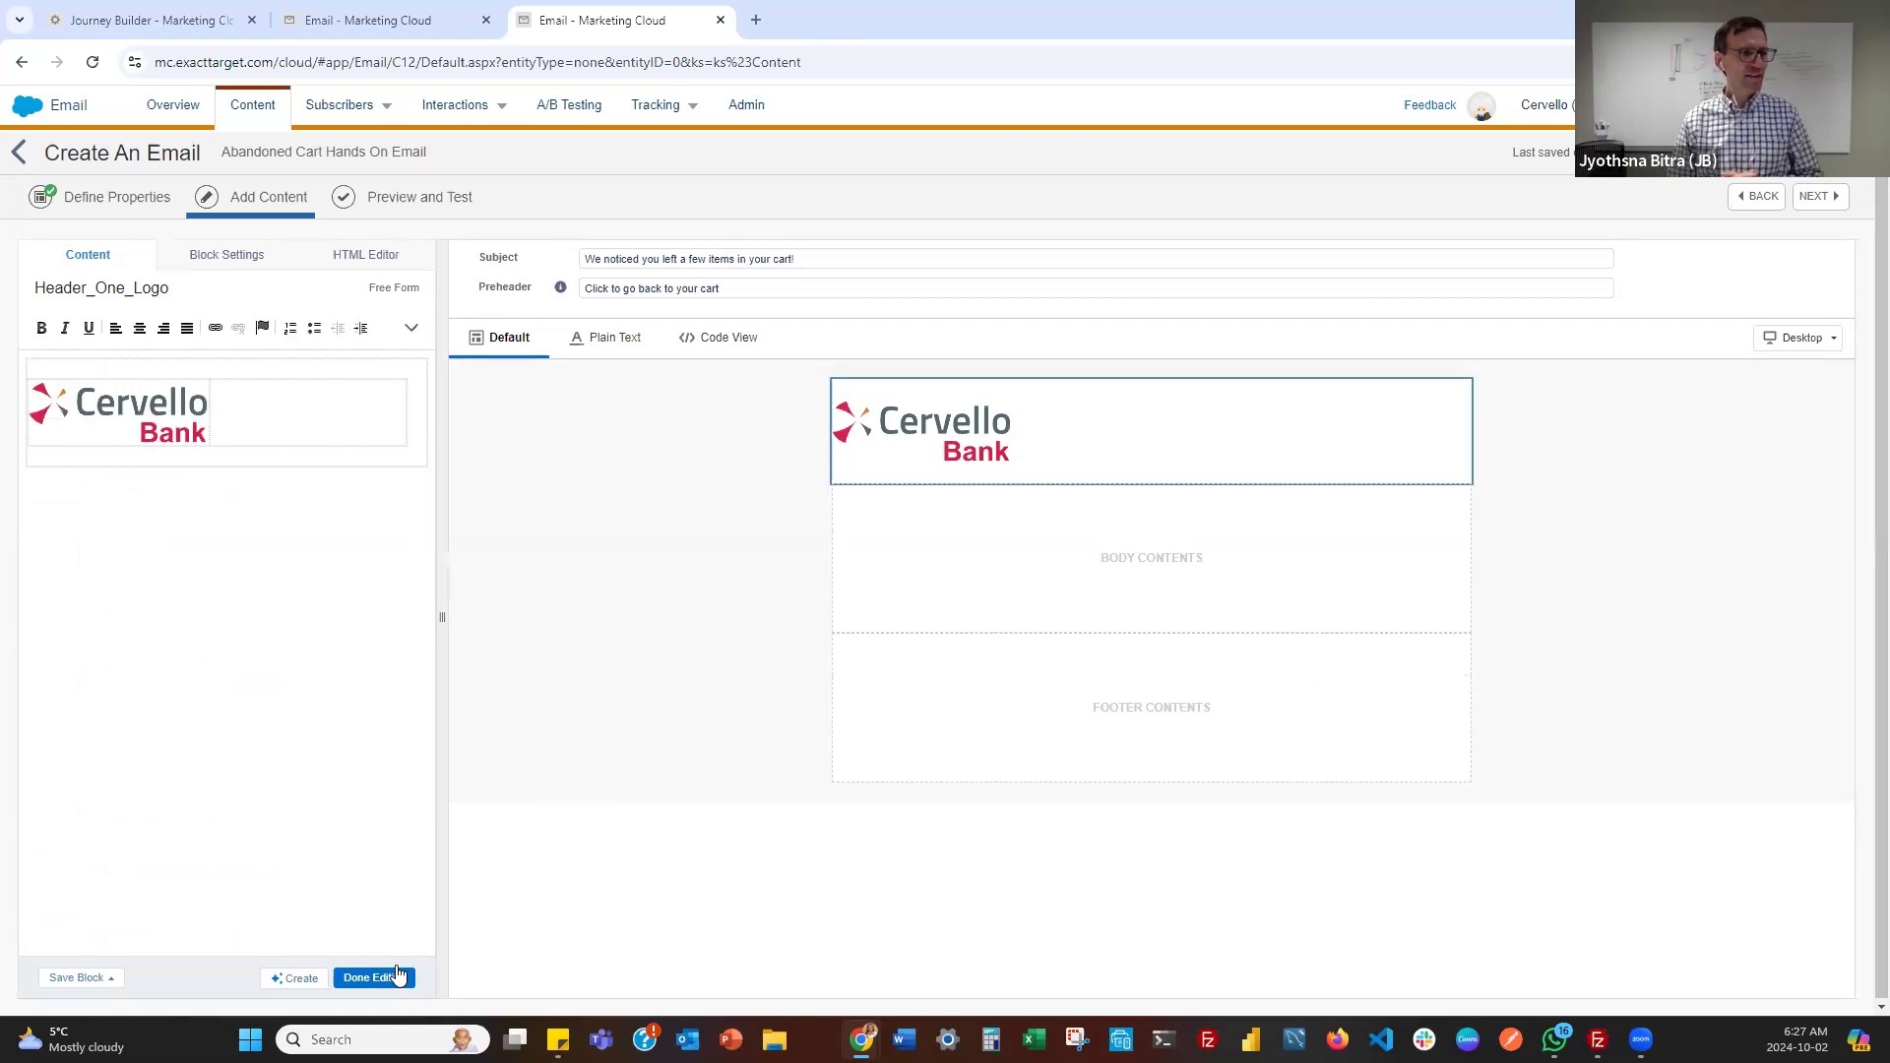
Replace the header block's logo with 10-2NTOLogo.png and finish editing the block
double_click(172, 392)
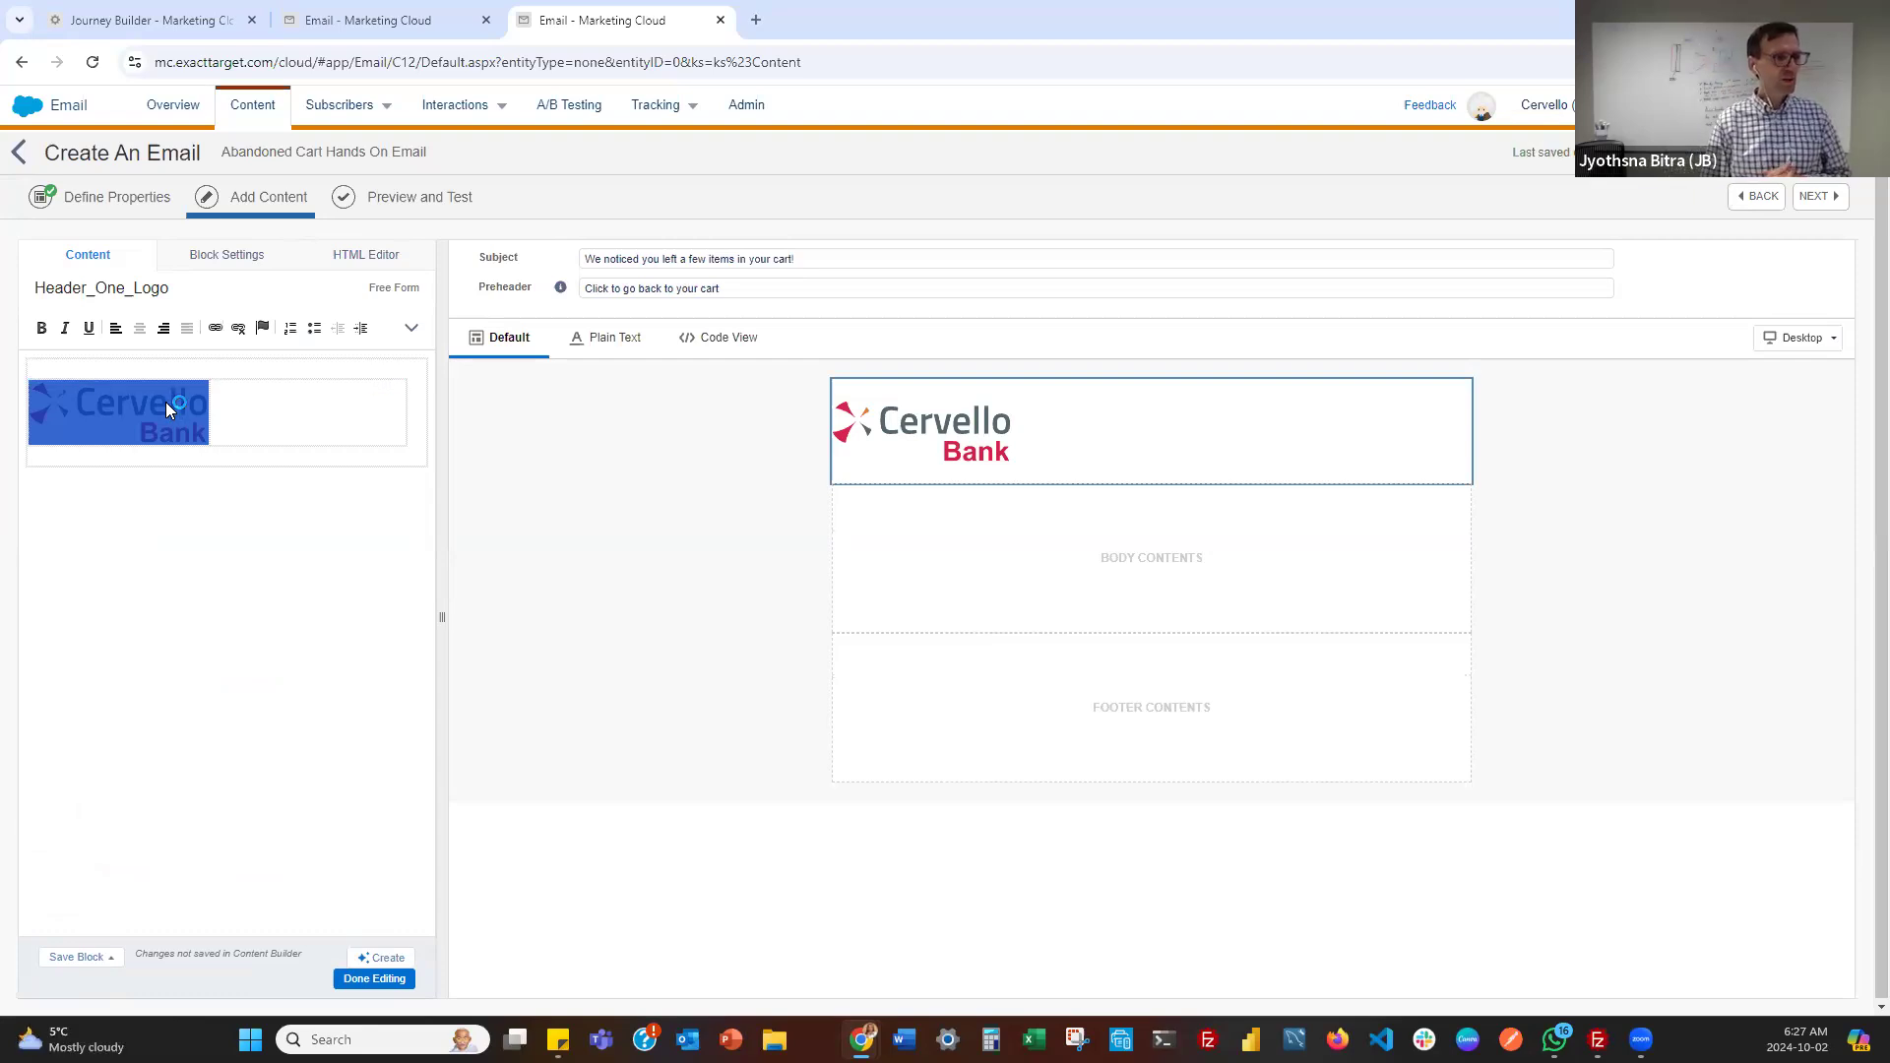
double_click(166, 401)
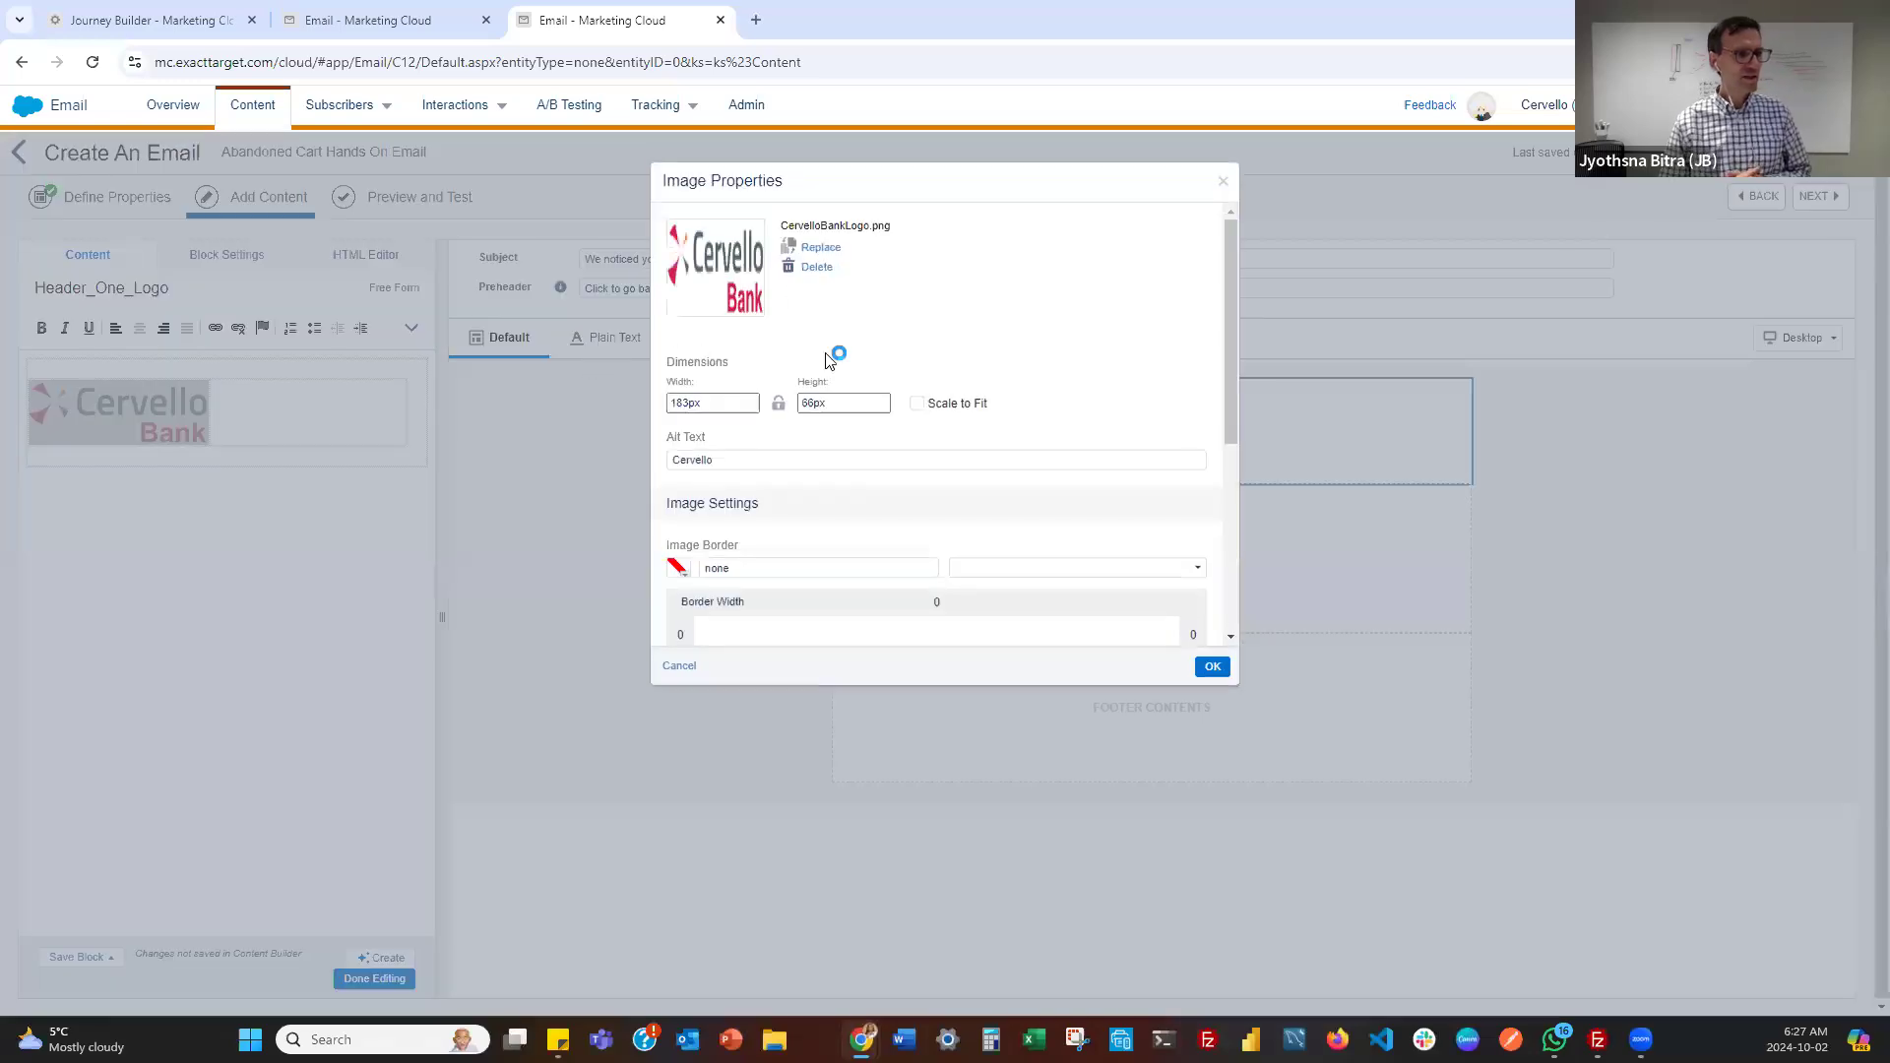
click(821, 251)
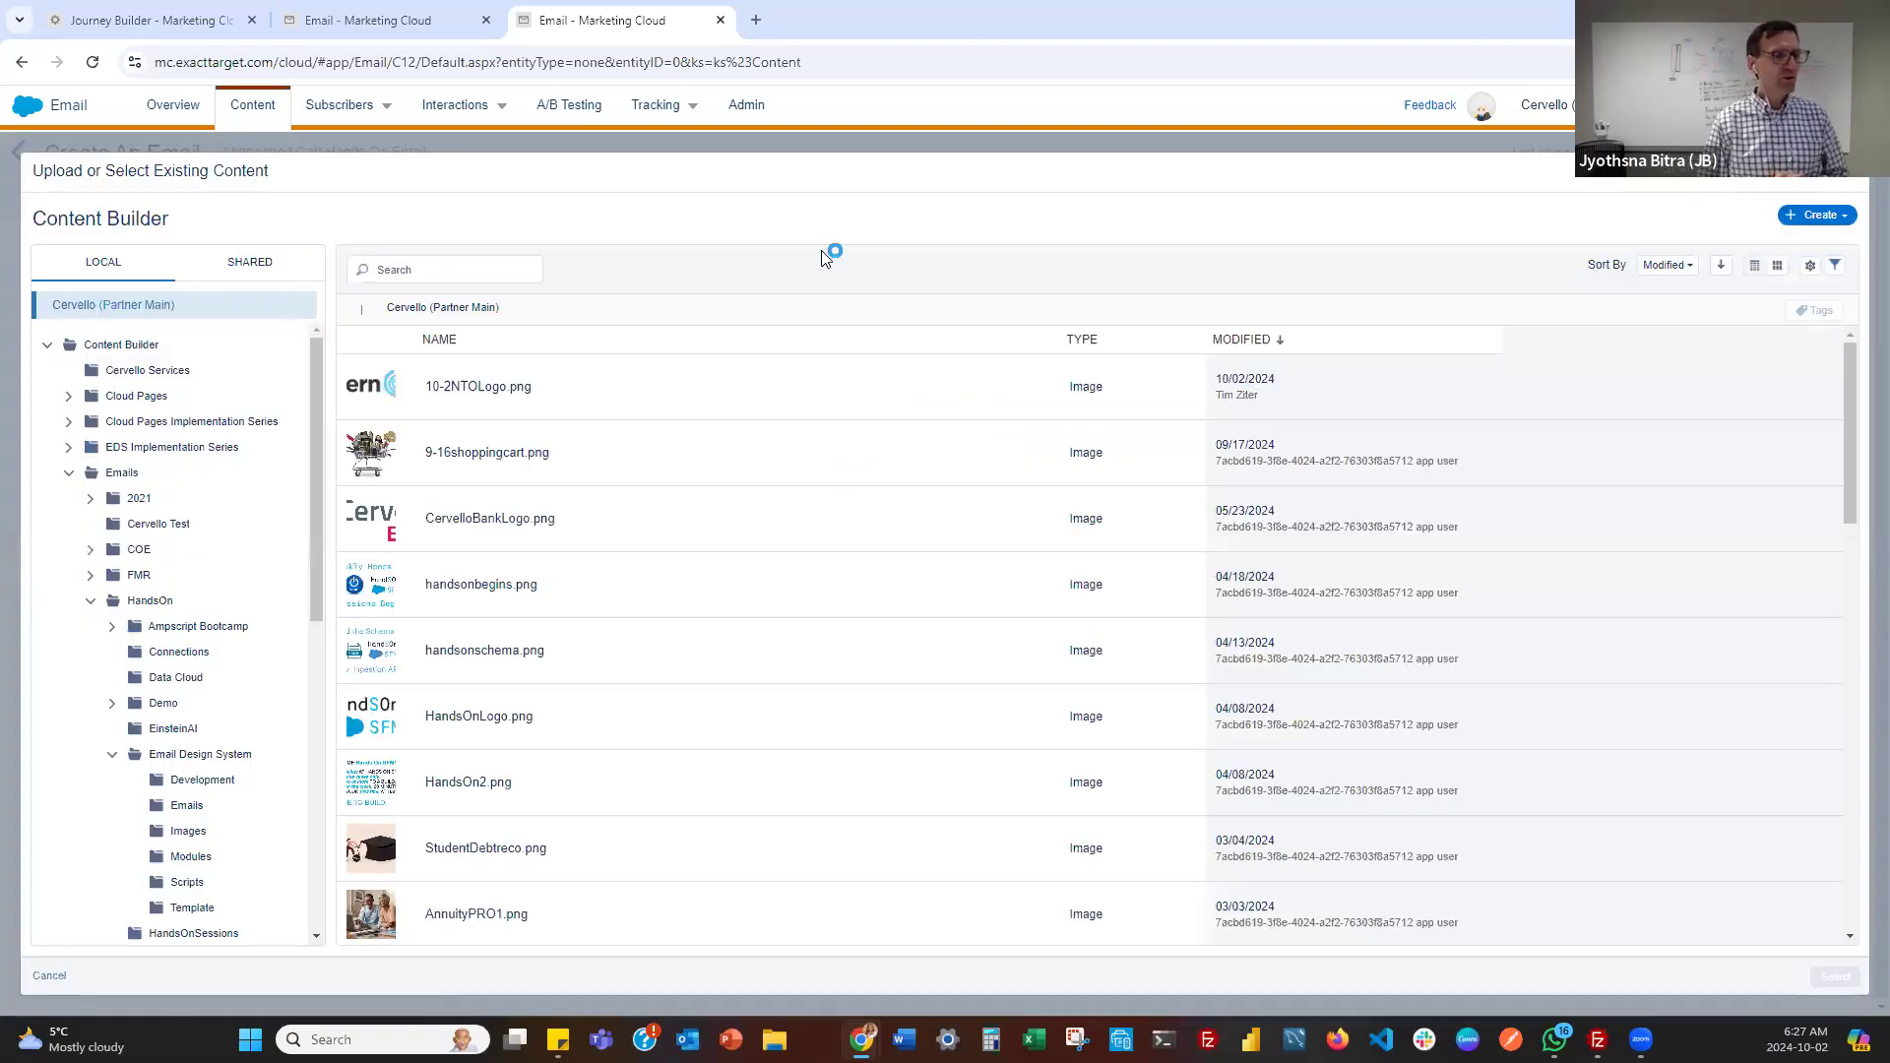
click(479, 396)
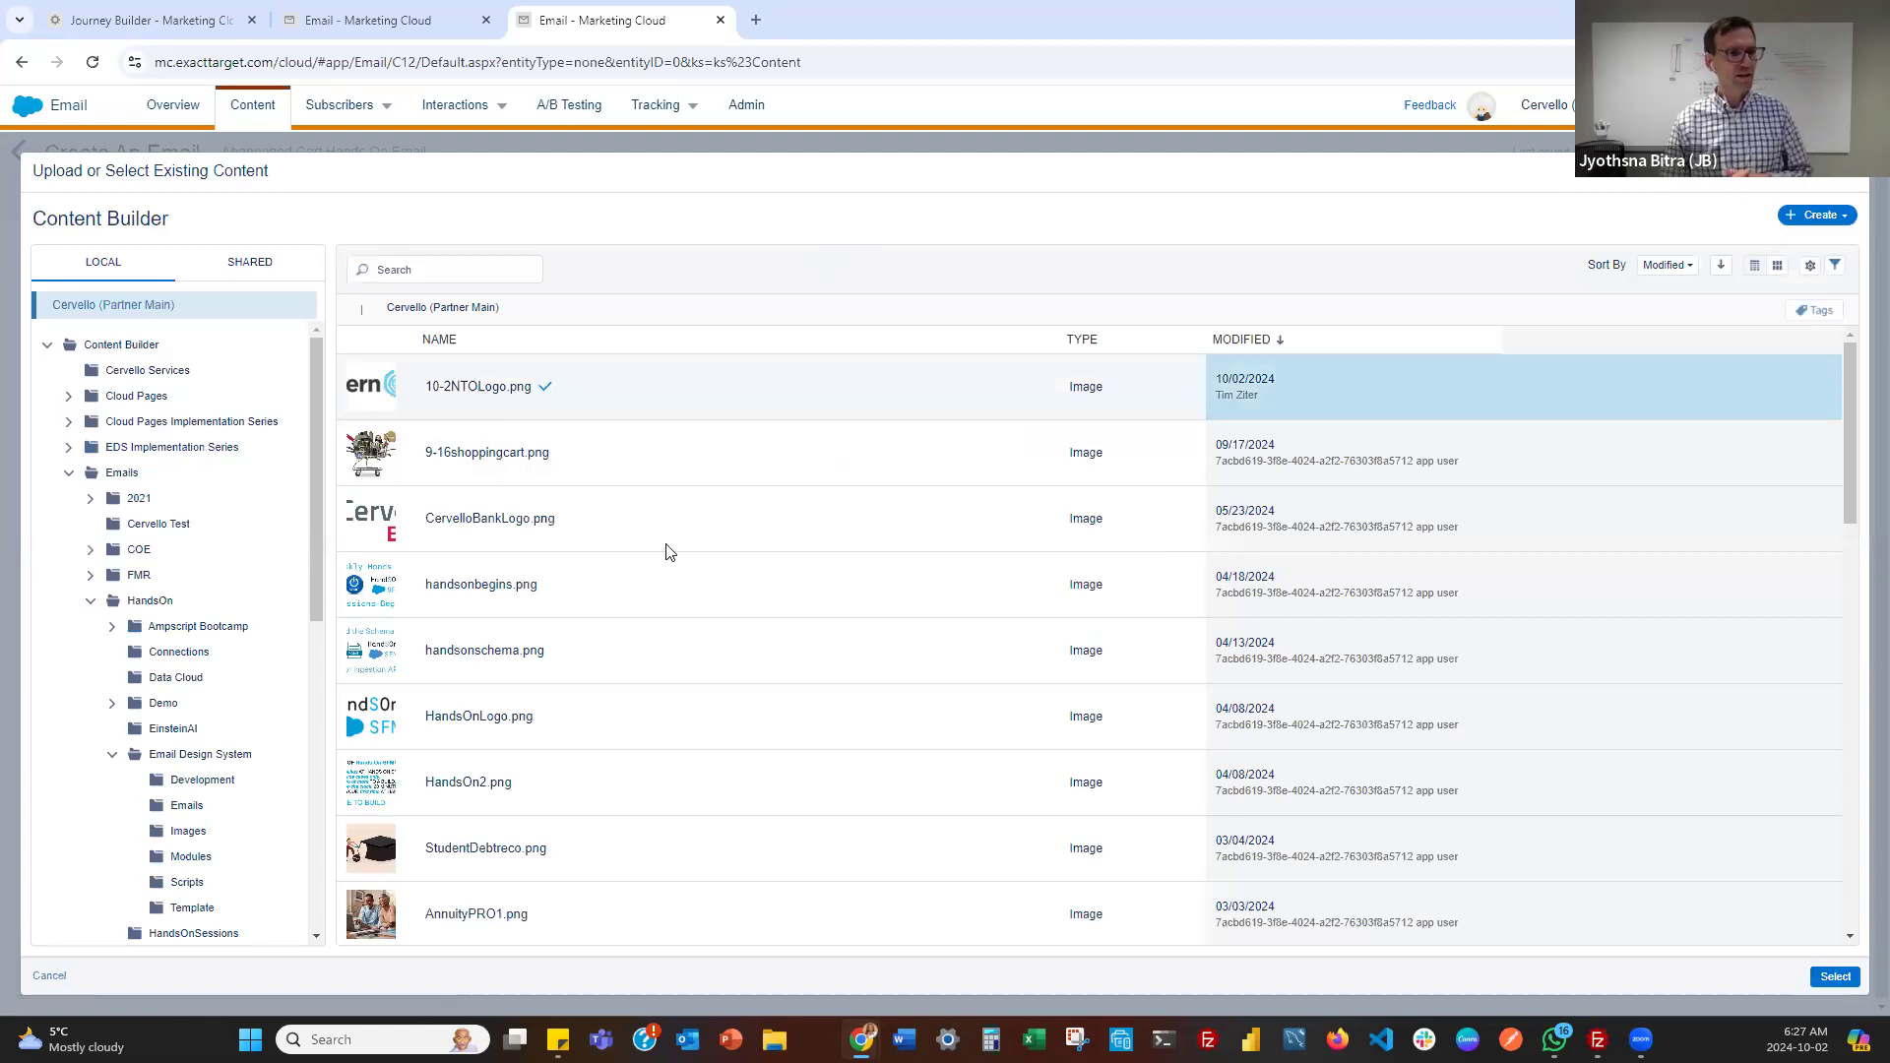
click(1824, 980)
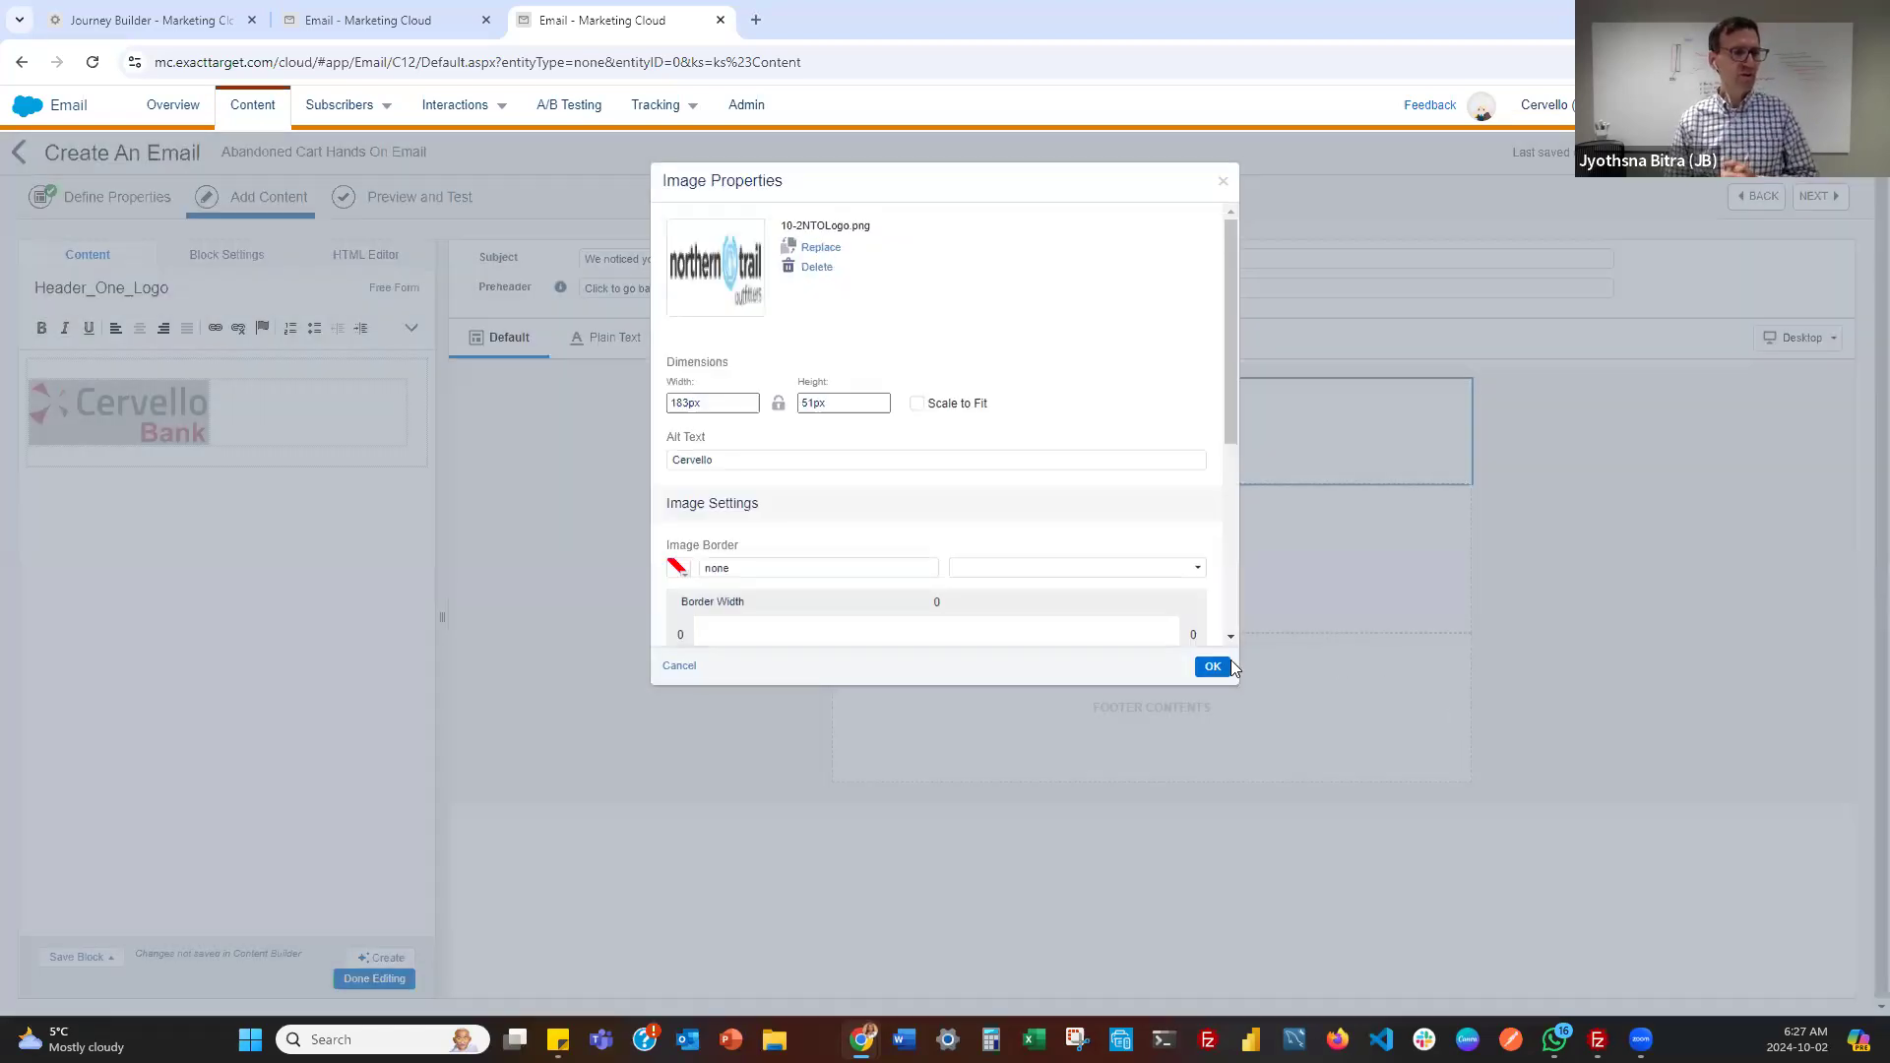
click(1219, 670)
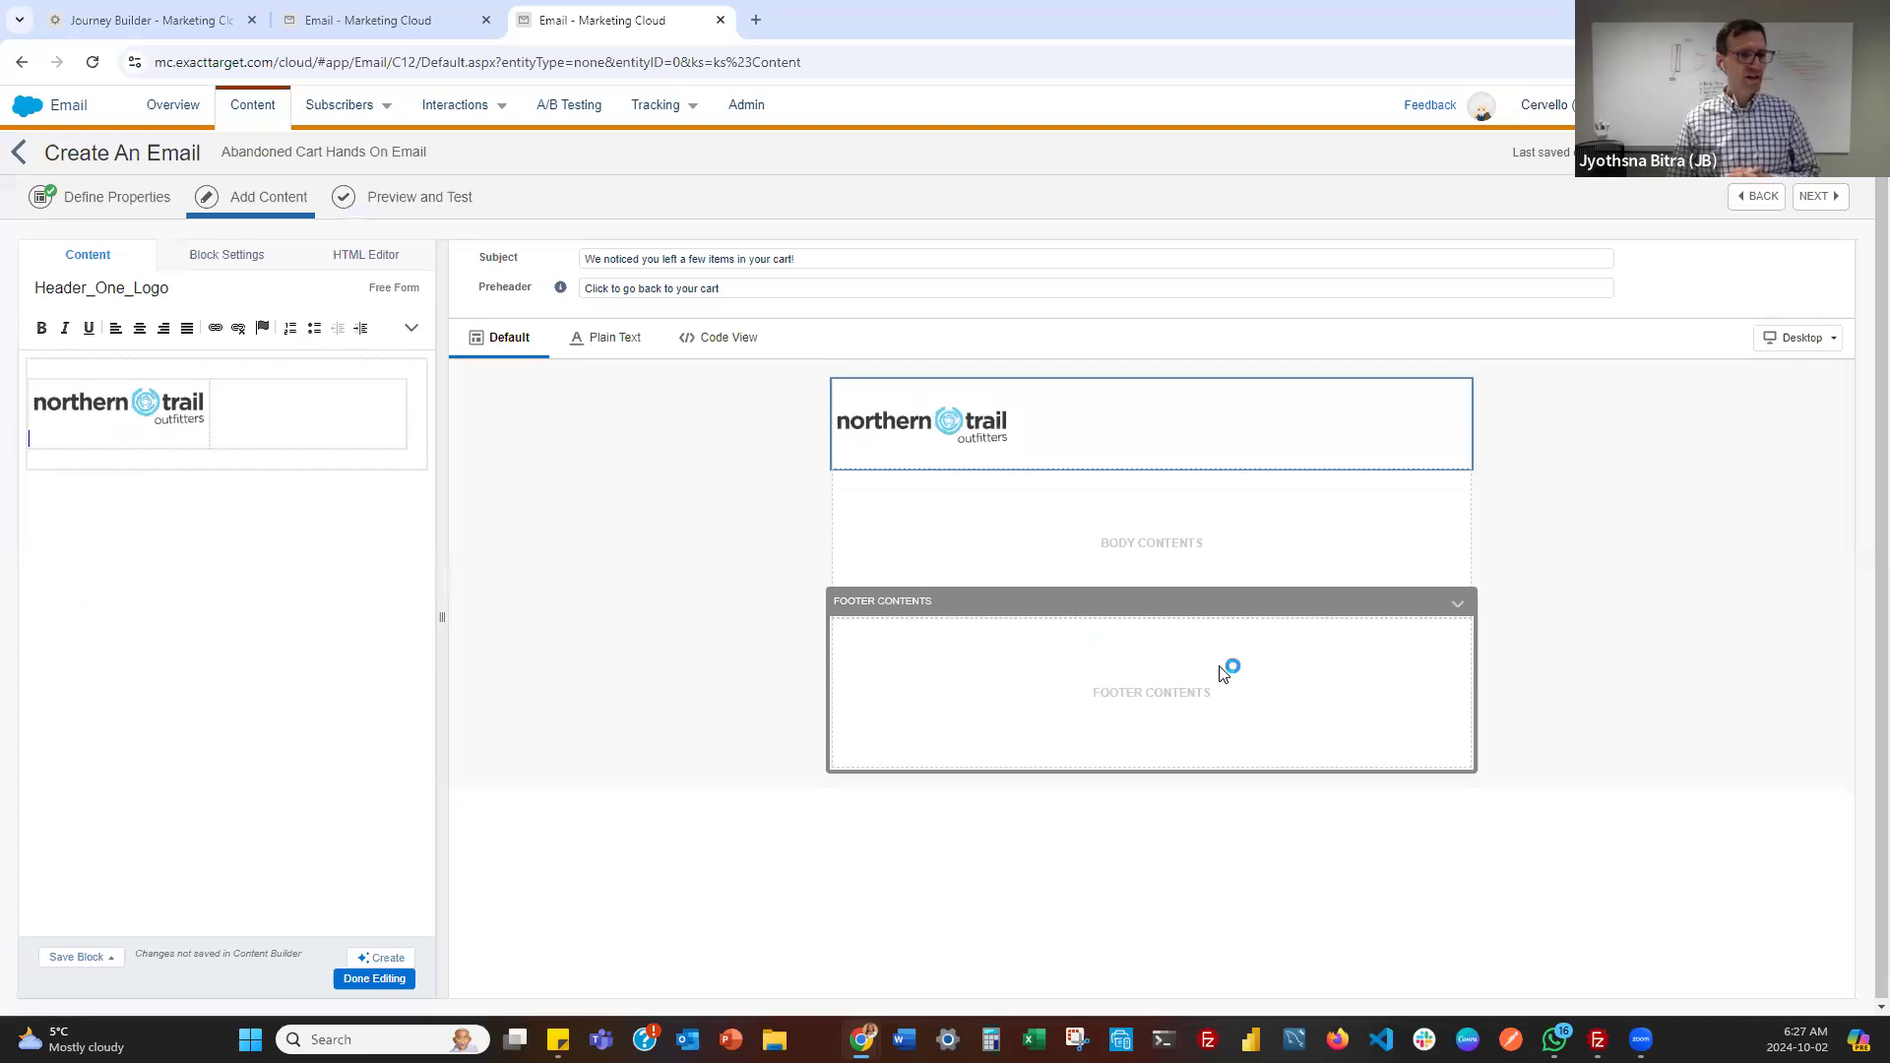
click(383, 981)
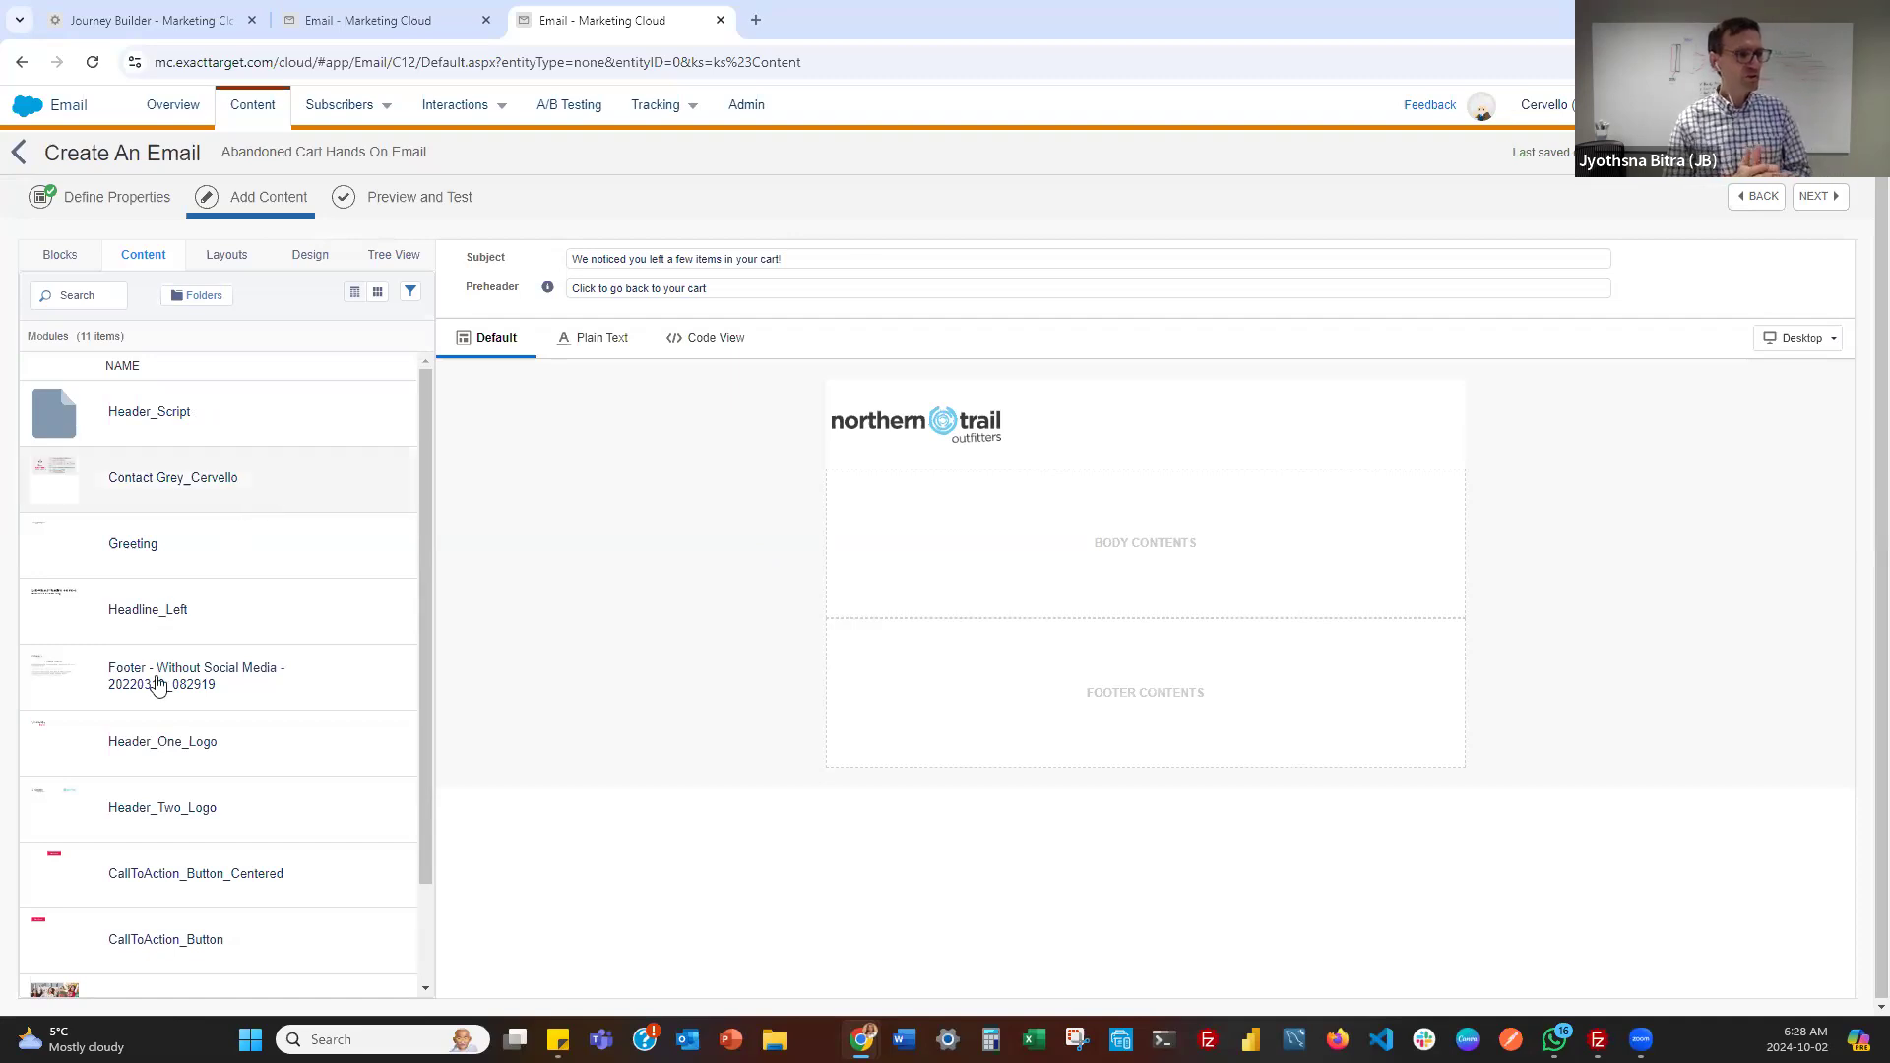
Place the "Footer - Without Social Media" block in the footer area and replace its logo with 10-2NTOLogo.png
scroll(232, 817, down, 2)
drag(158, 571, 973, 680)
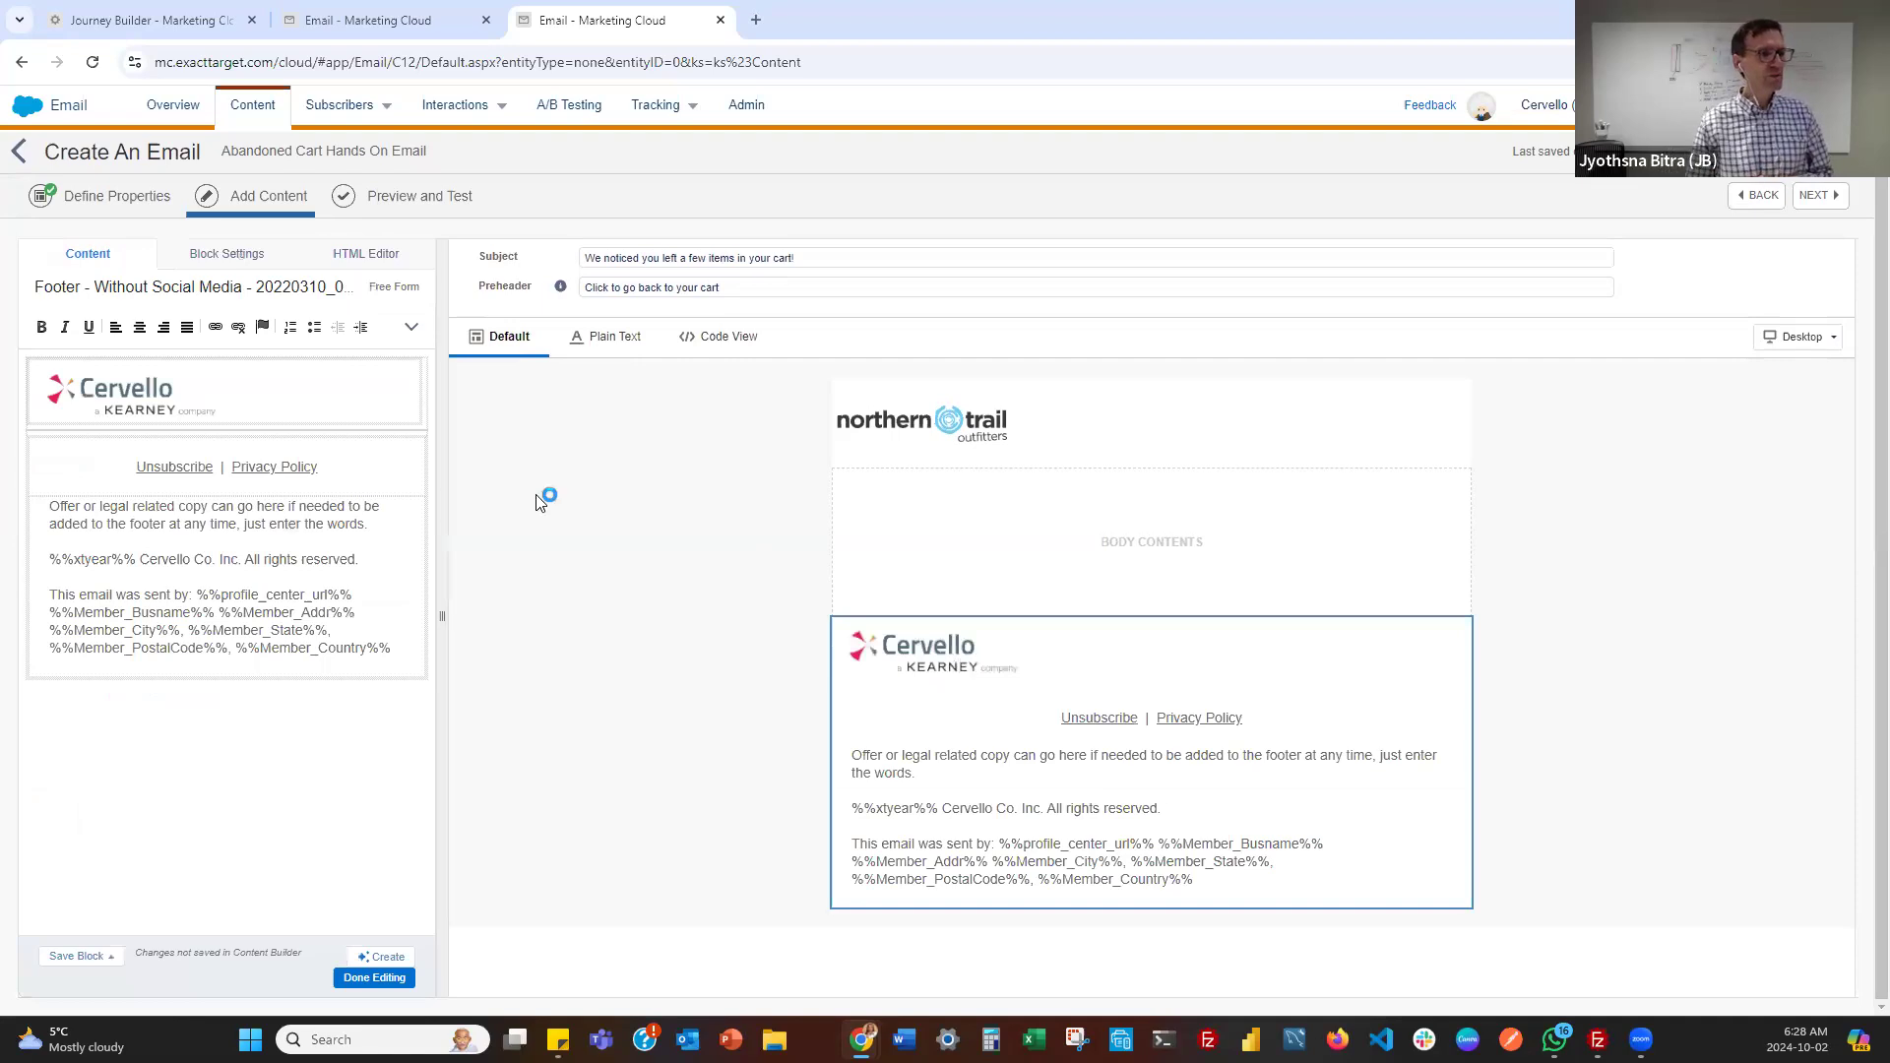
double_click(143, 390)
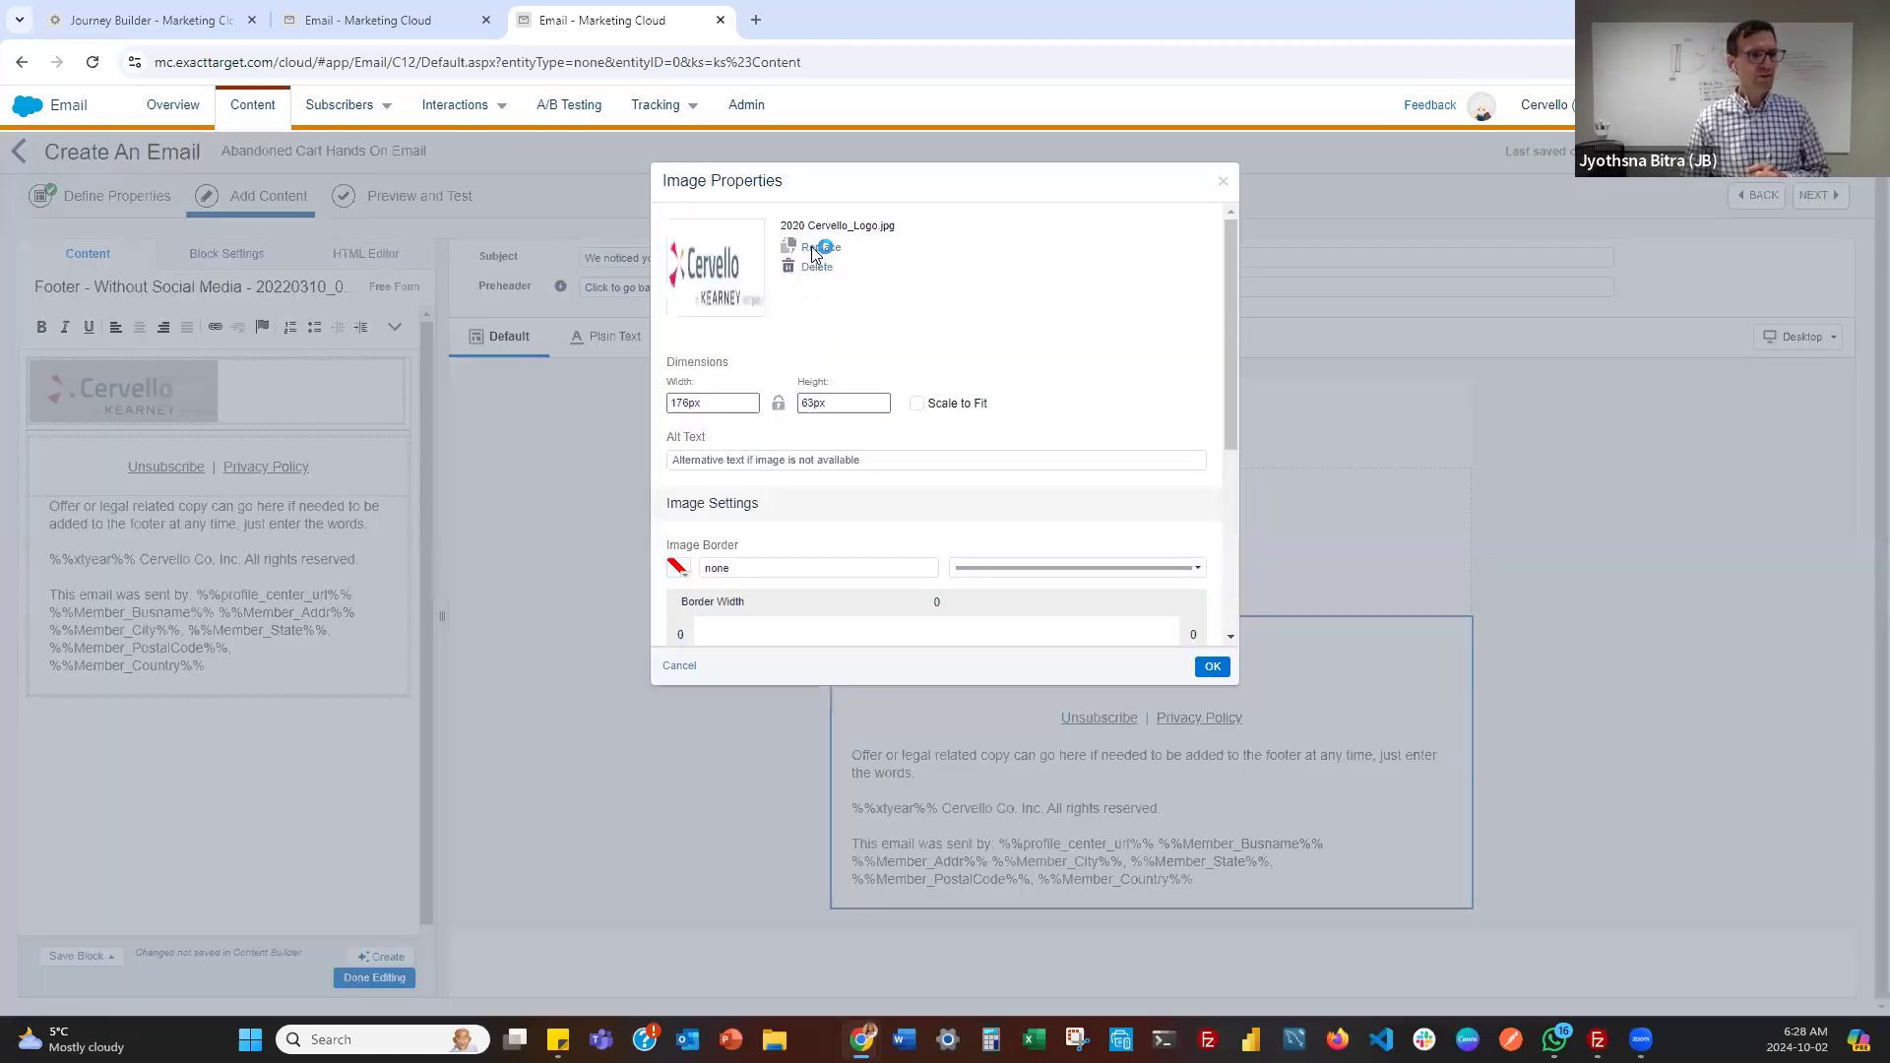
click(815, 248)
click(495, 382)
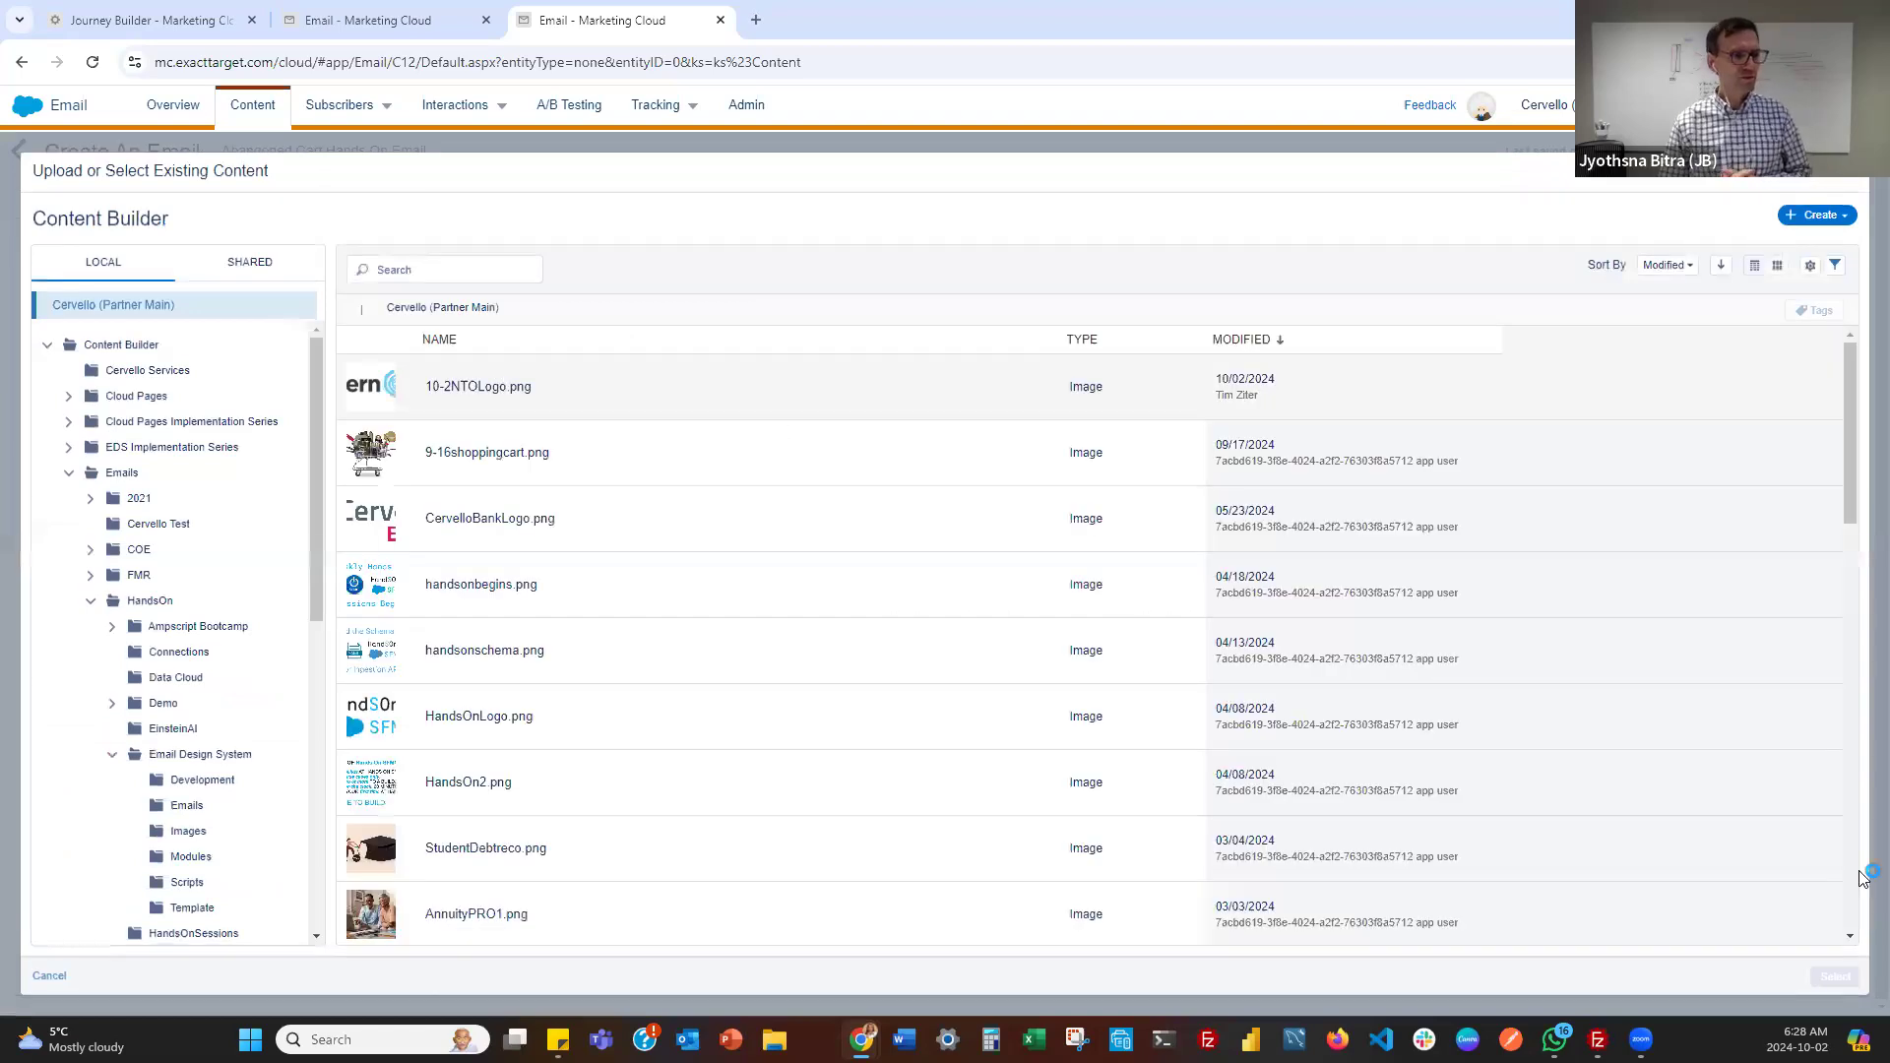
click(1824, 977)
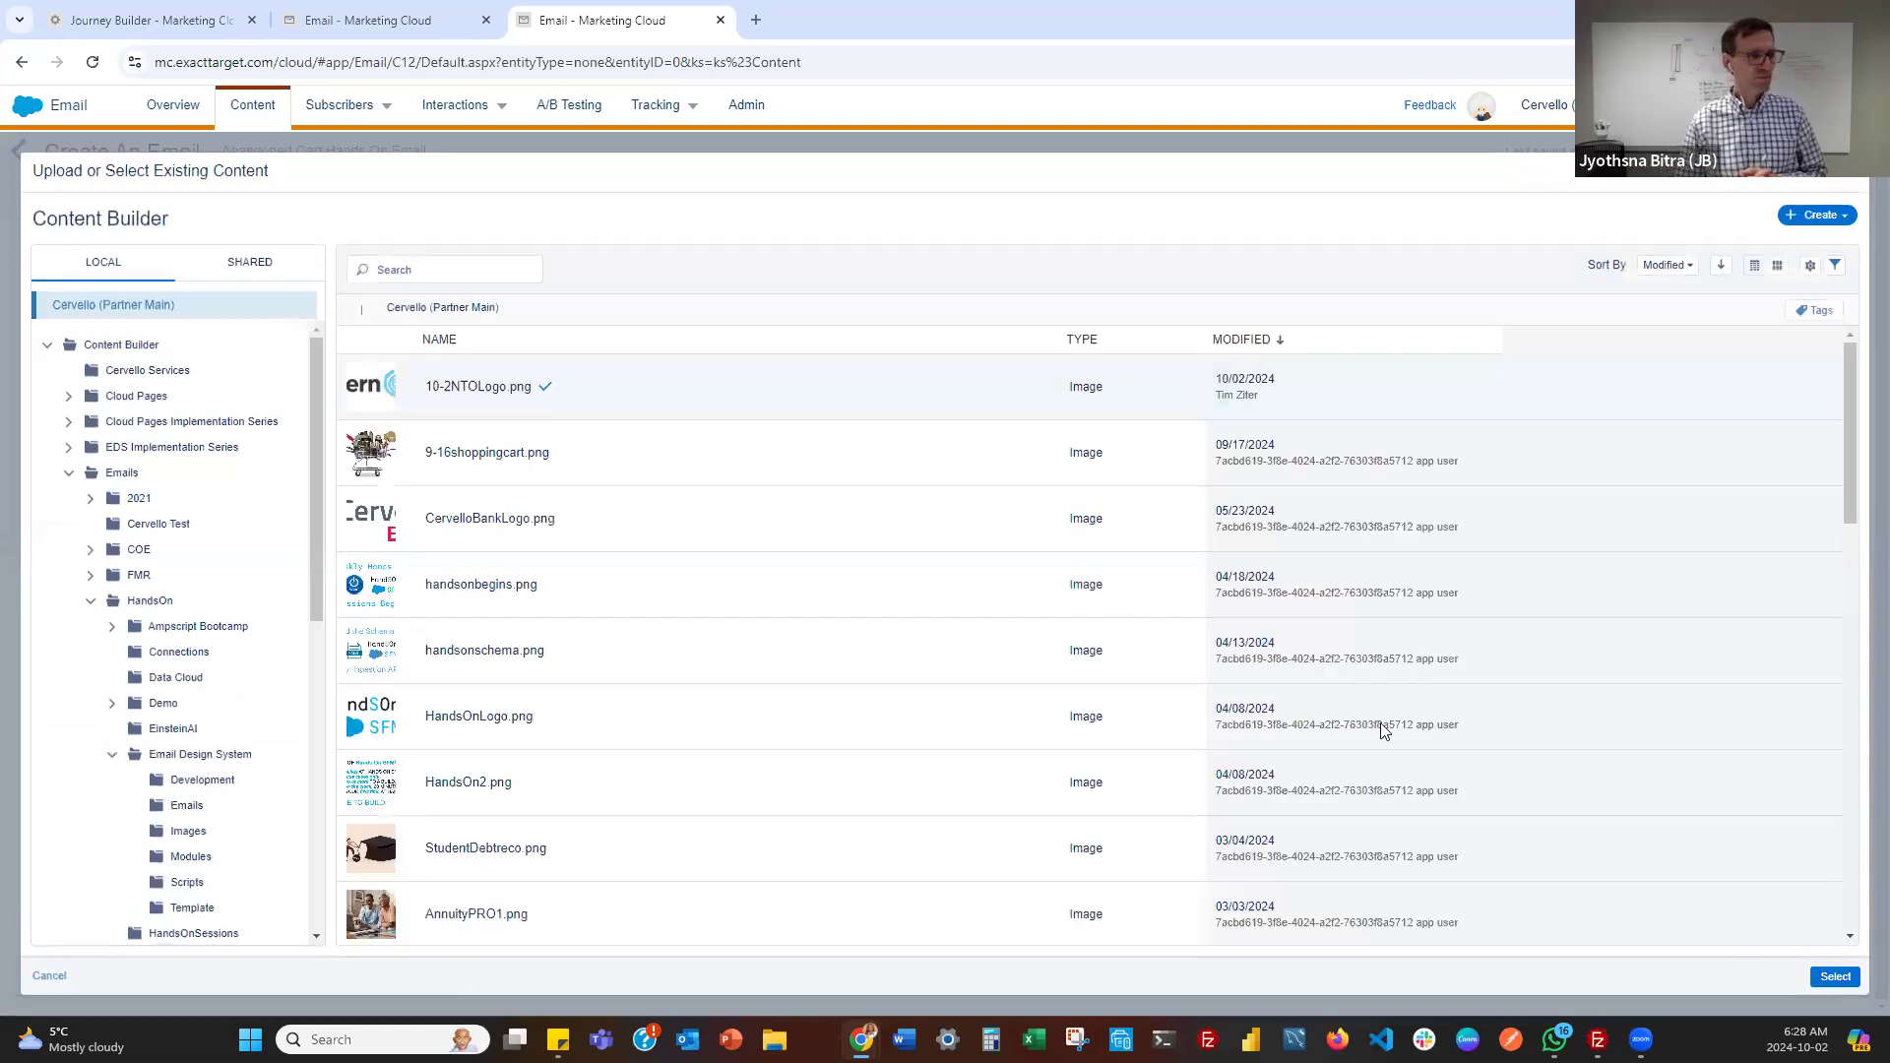
click(1211, 675)
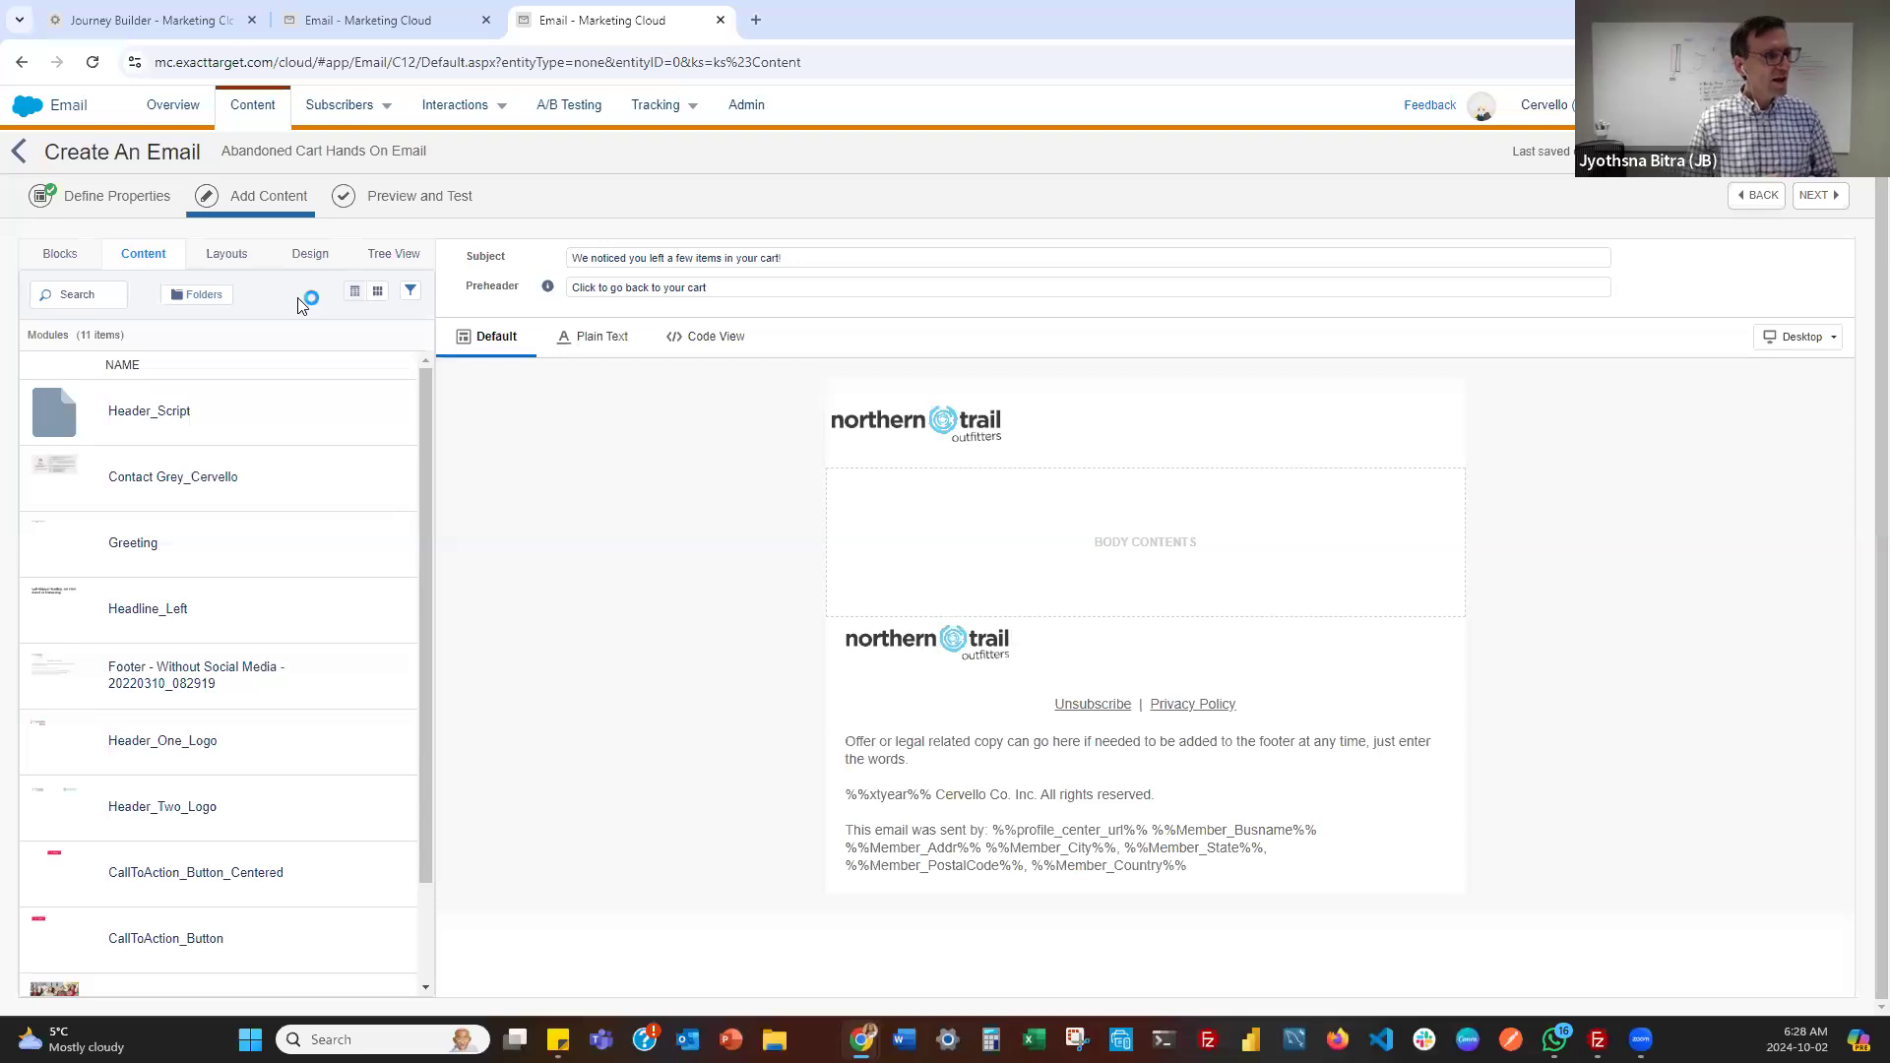
Place the "Image Full Width - 20220310_083057" block from the Modules folder in the email's body area
click(195, 301)
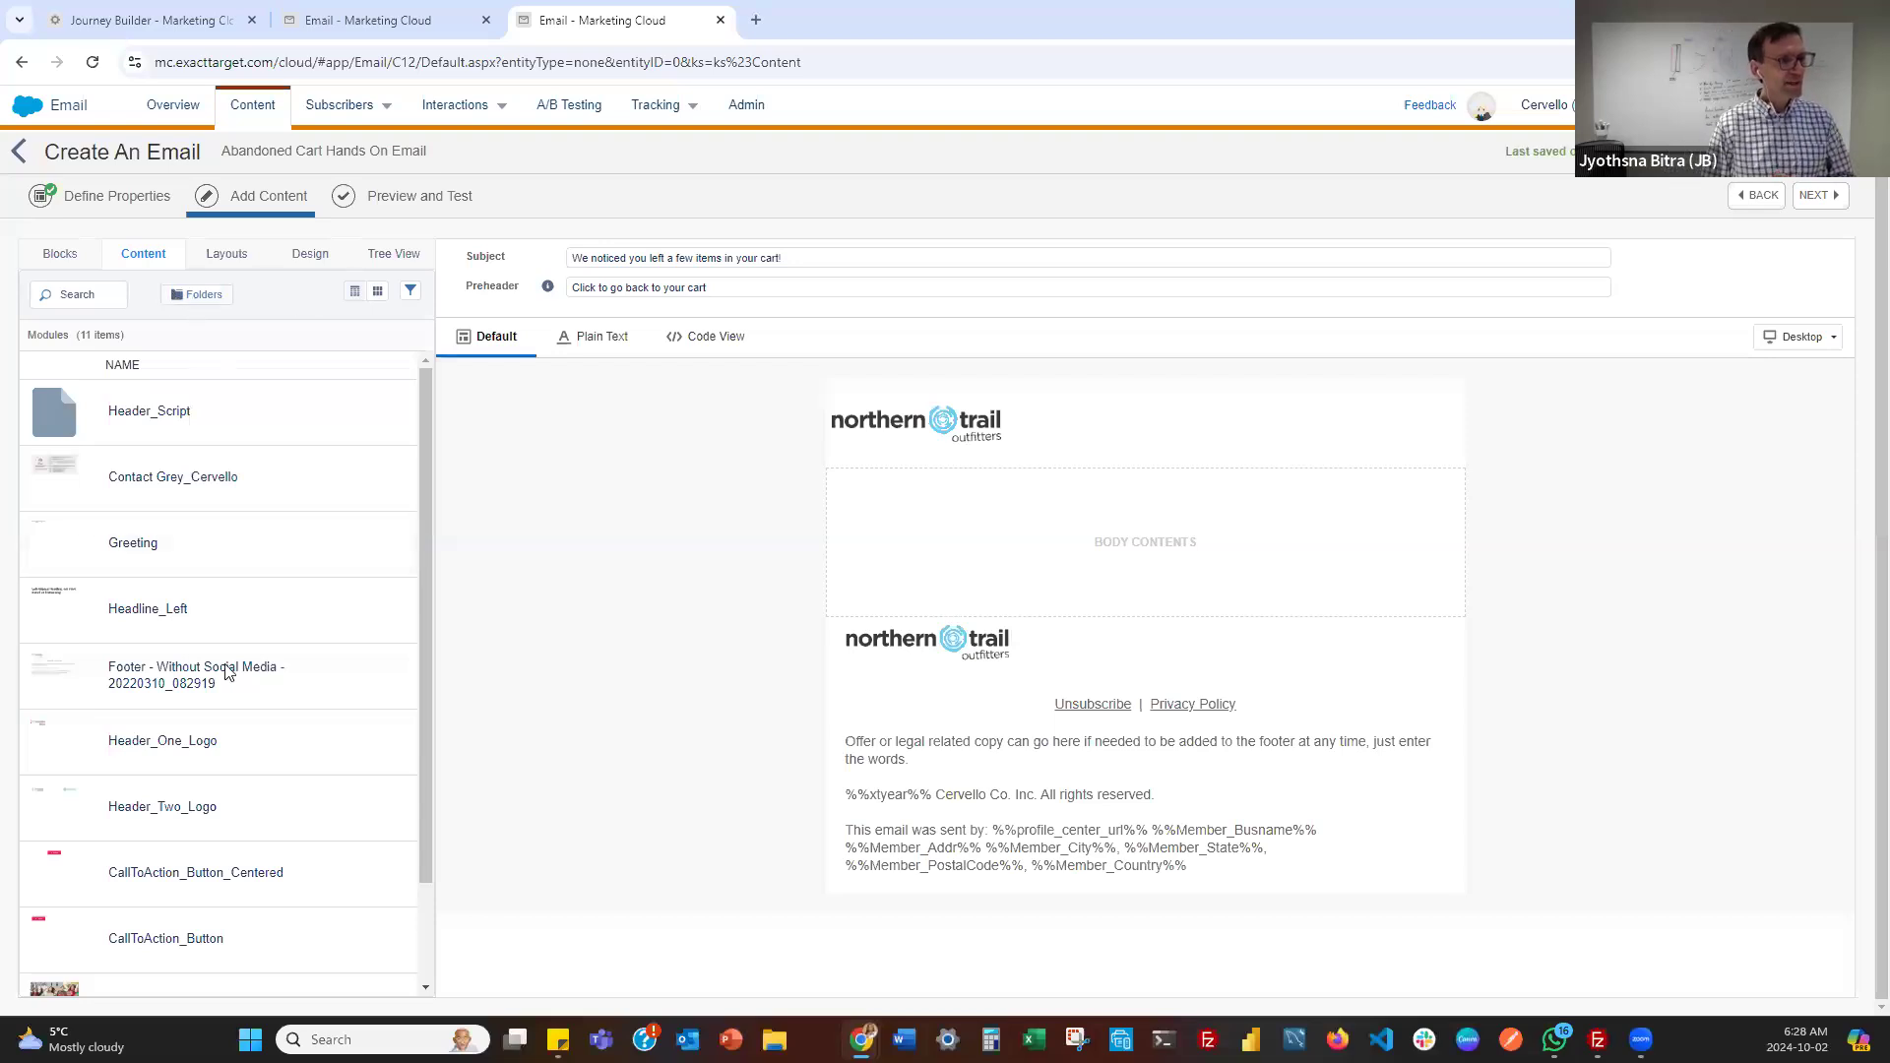
click(181, 960)
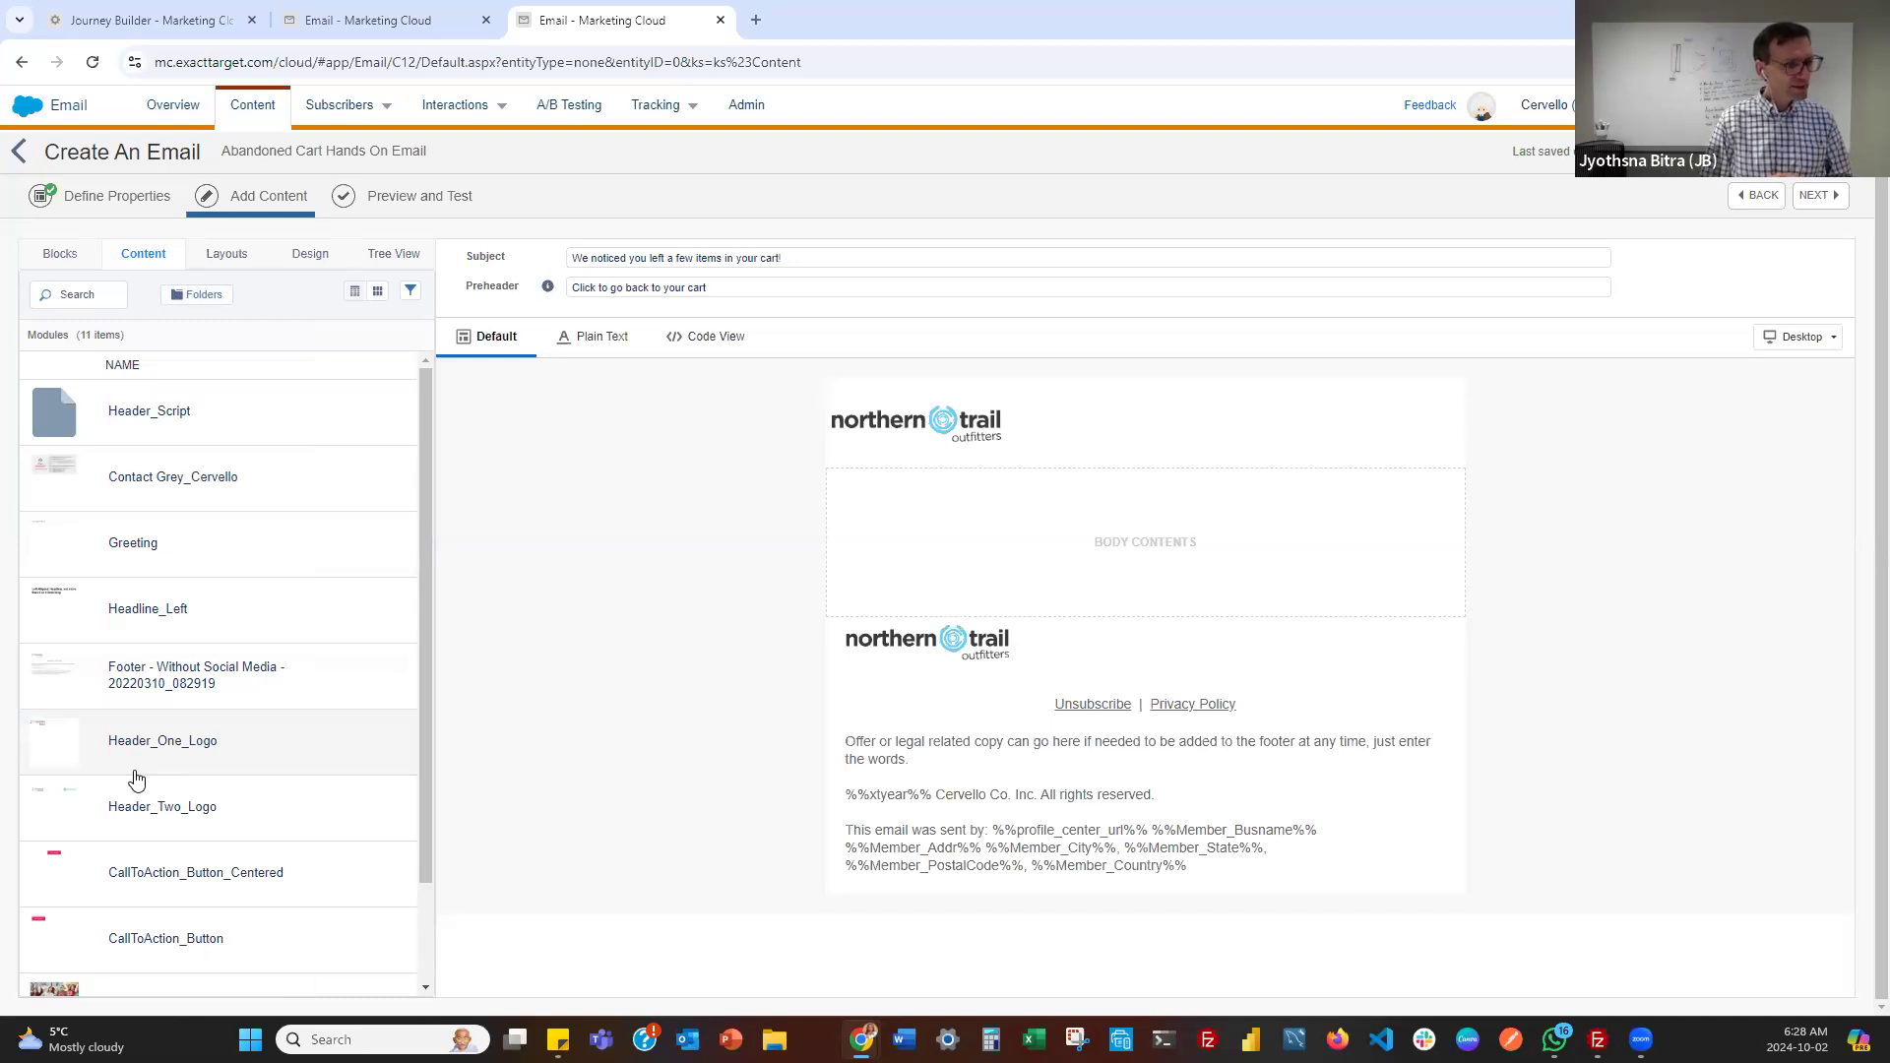
scroll(136, 779, down, 1)
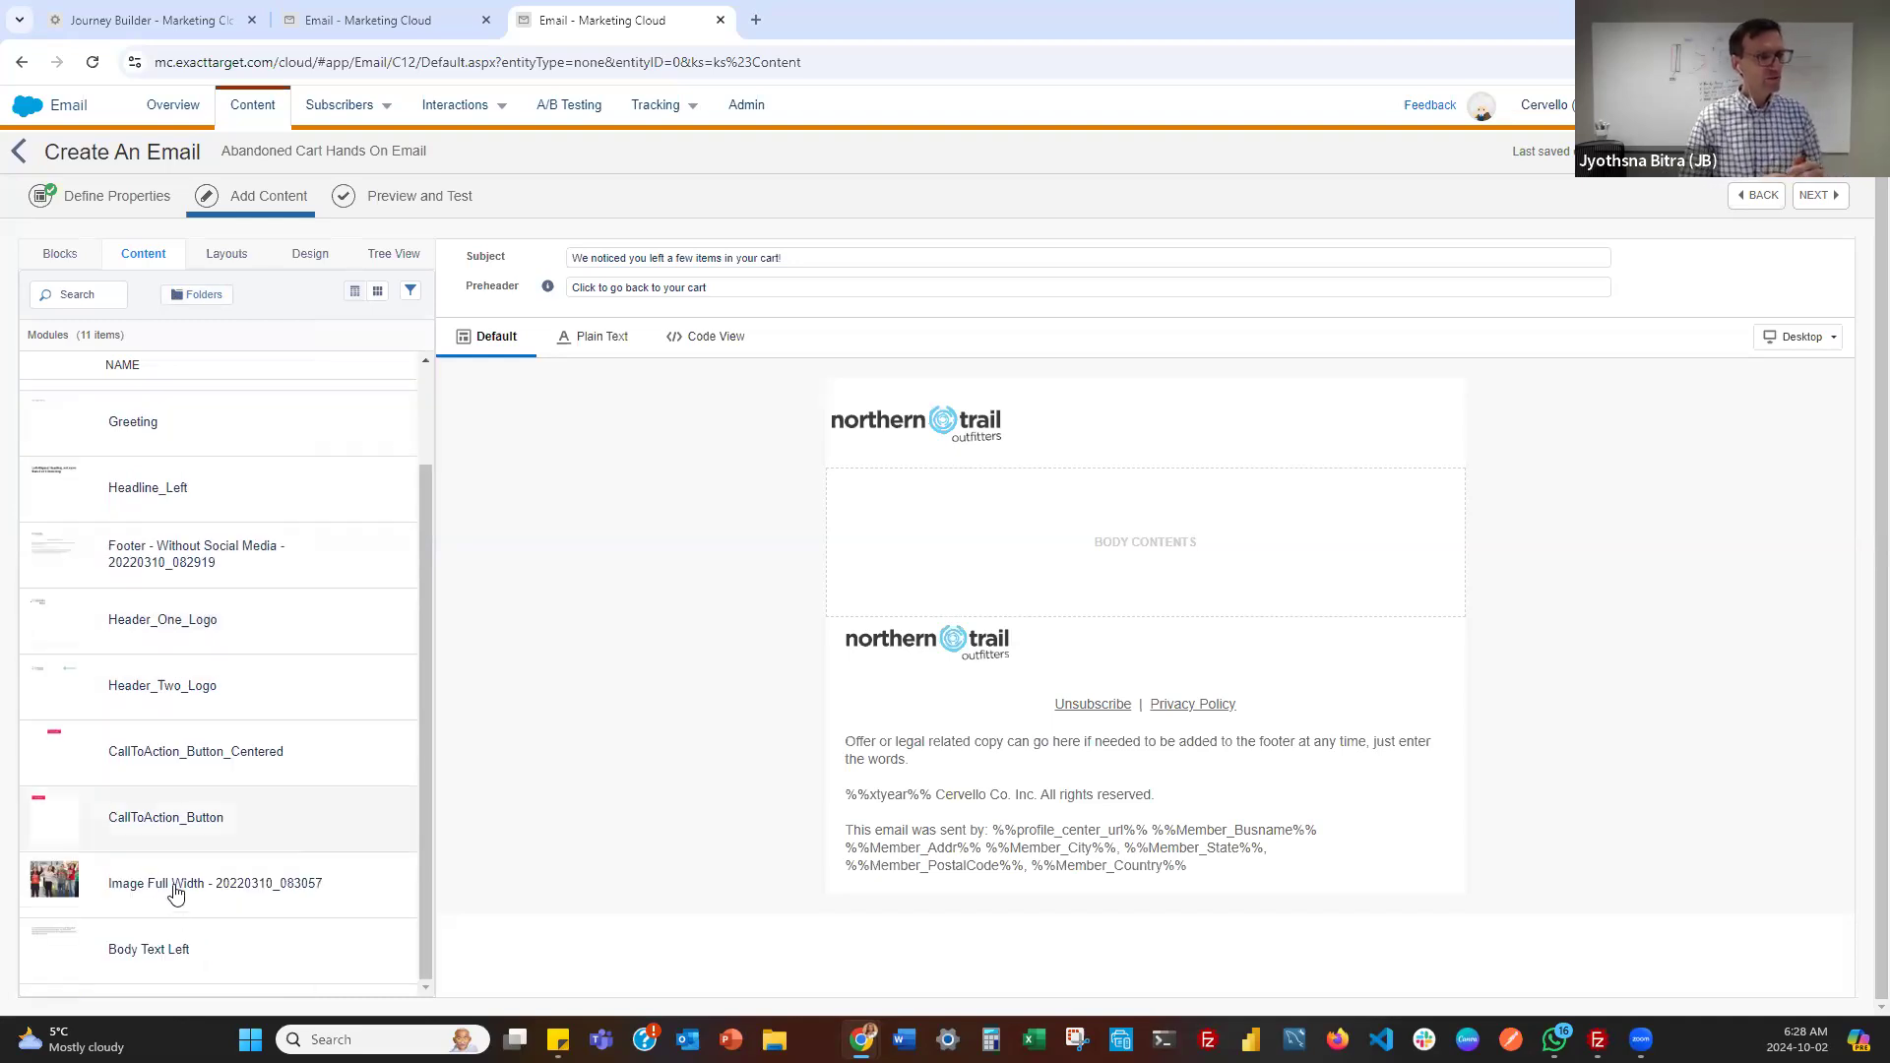
drag(175, 891, 977, 551)
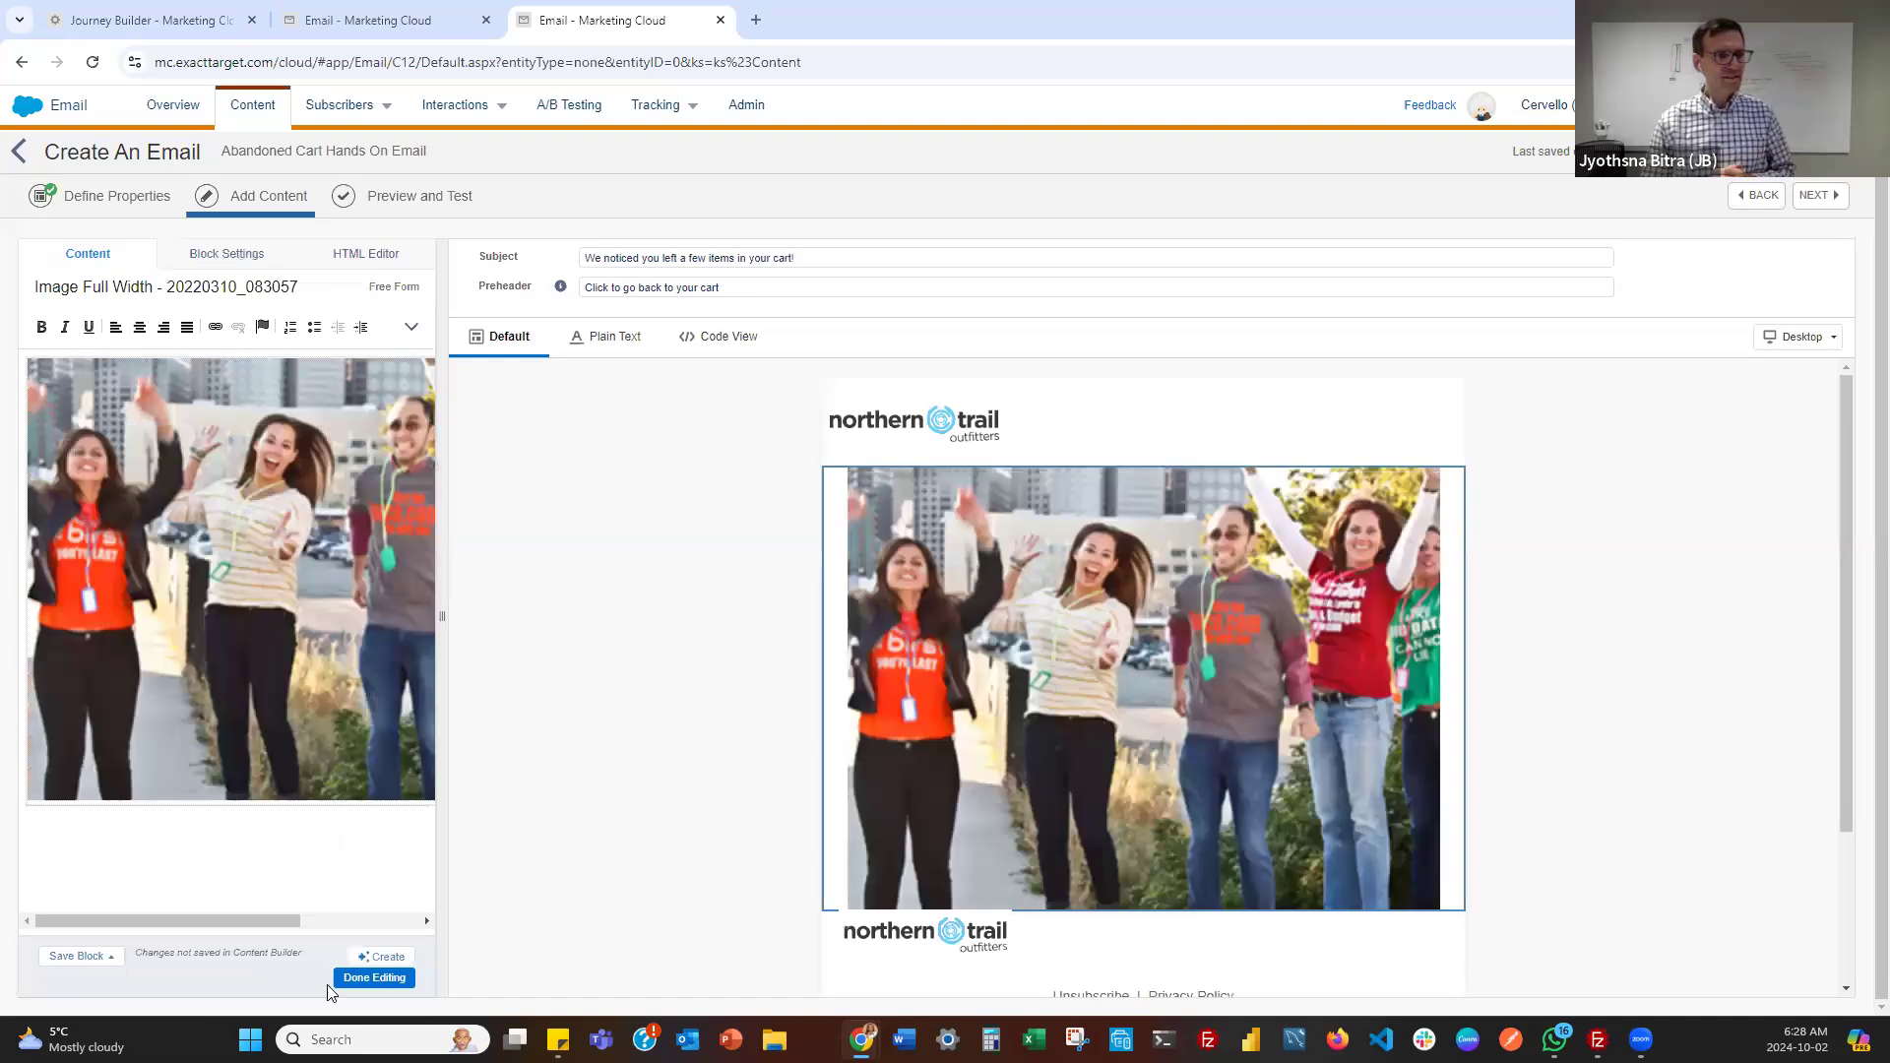
click(374, 986)
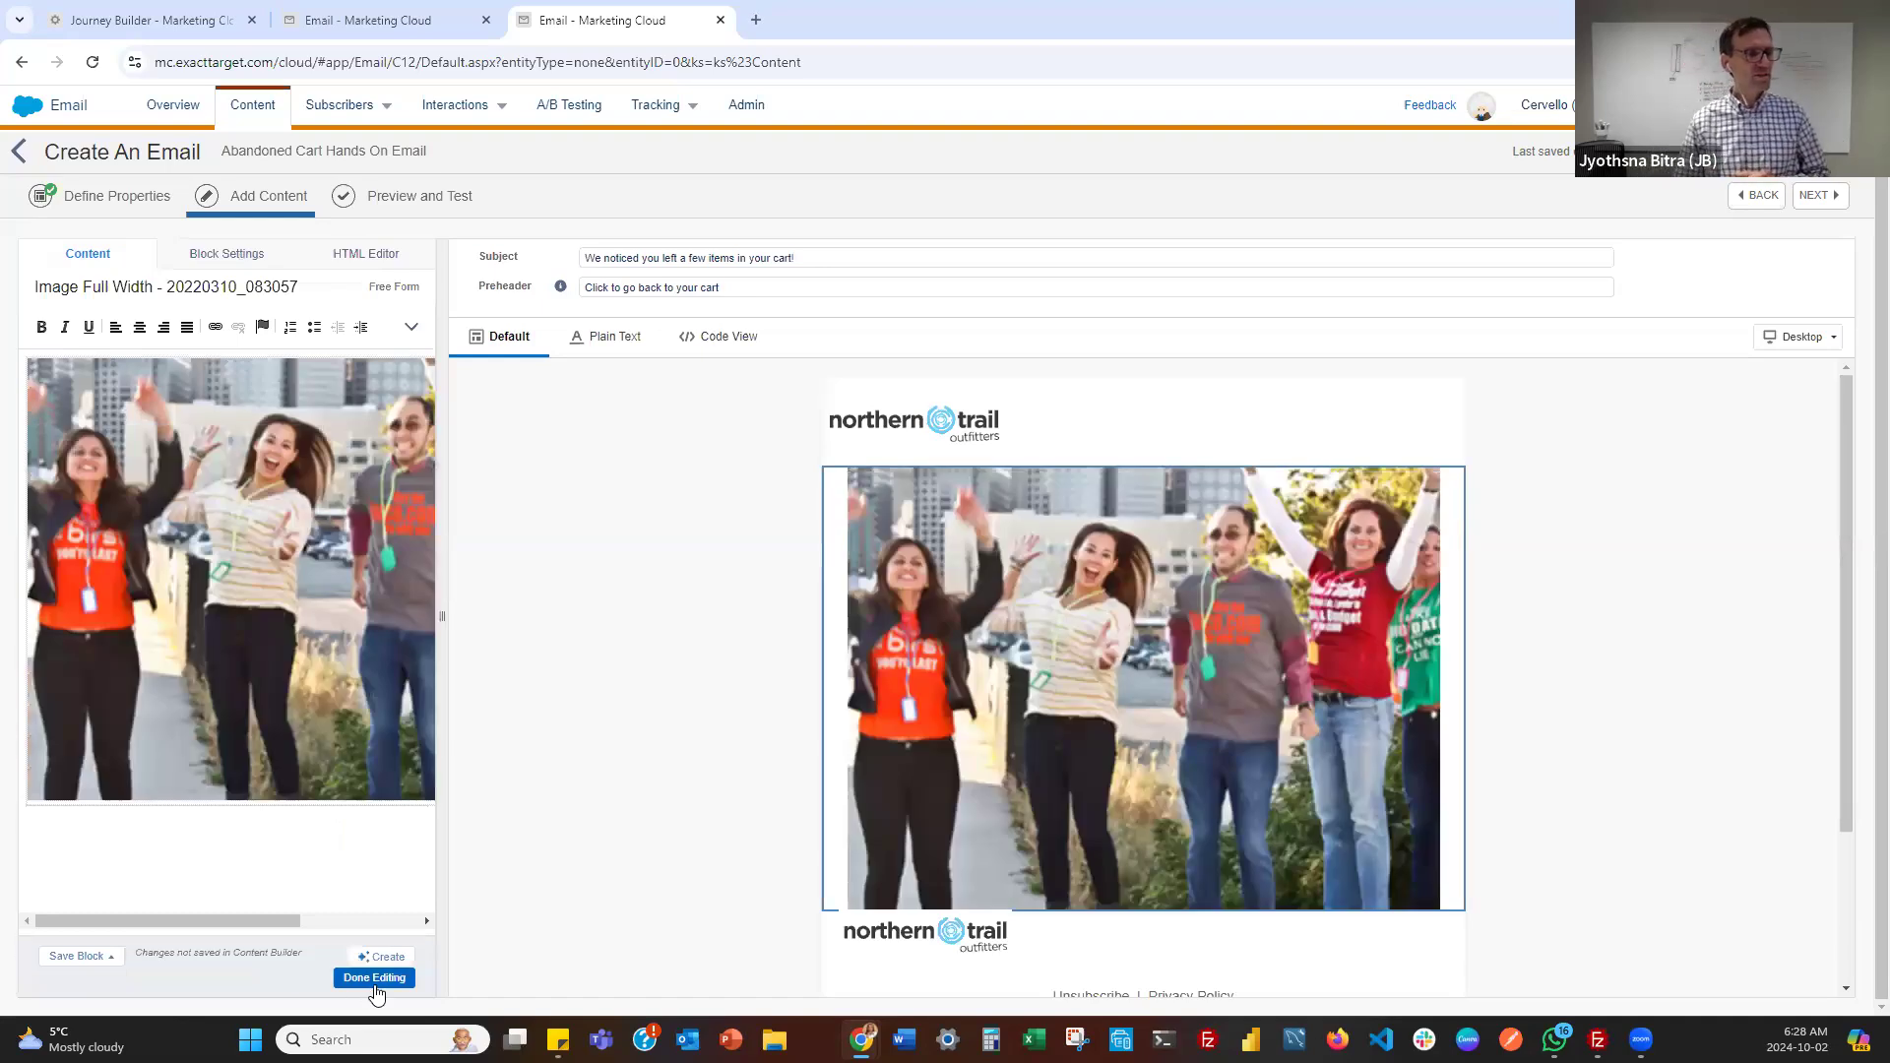
Replace the body block's picture with 9-16shoppingcart.png and finish editing the block
double_click(269, 526)
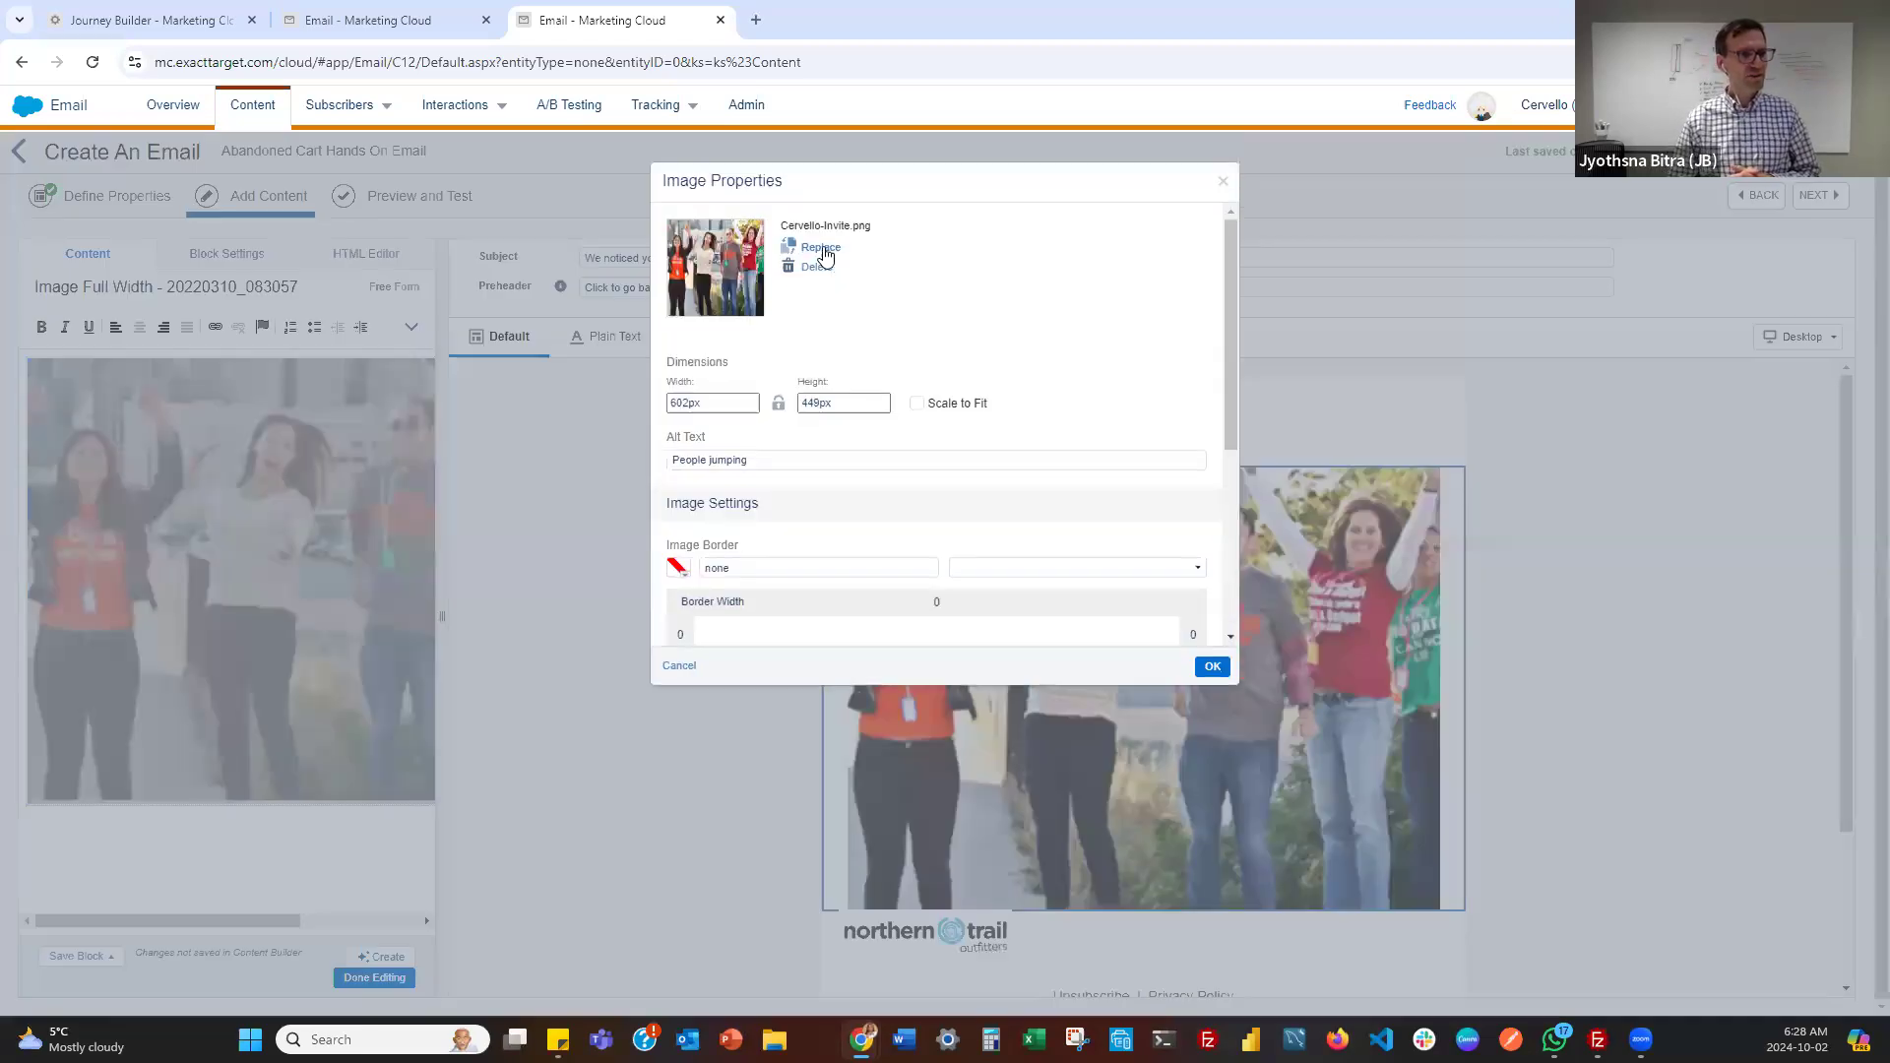
click(822, 248)
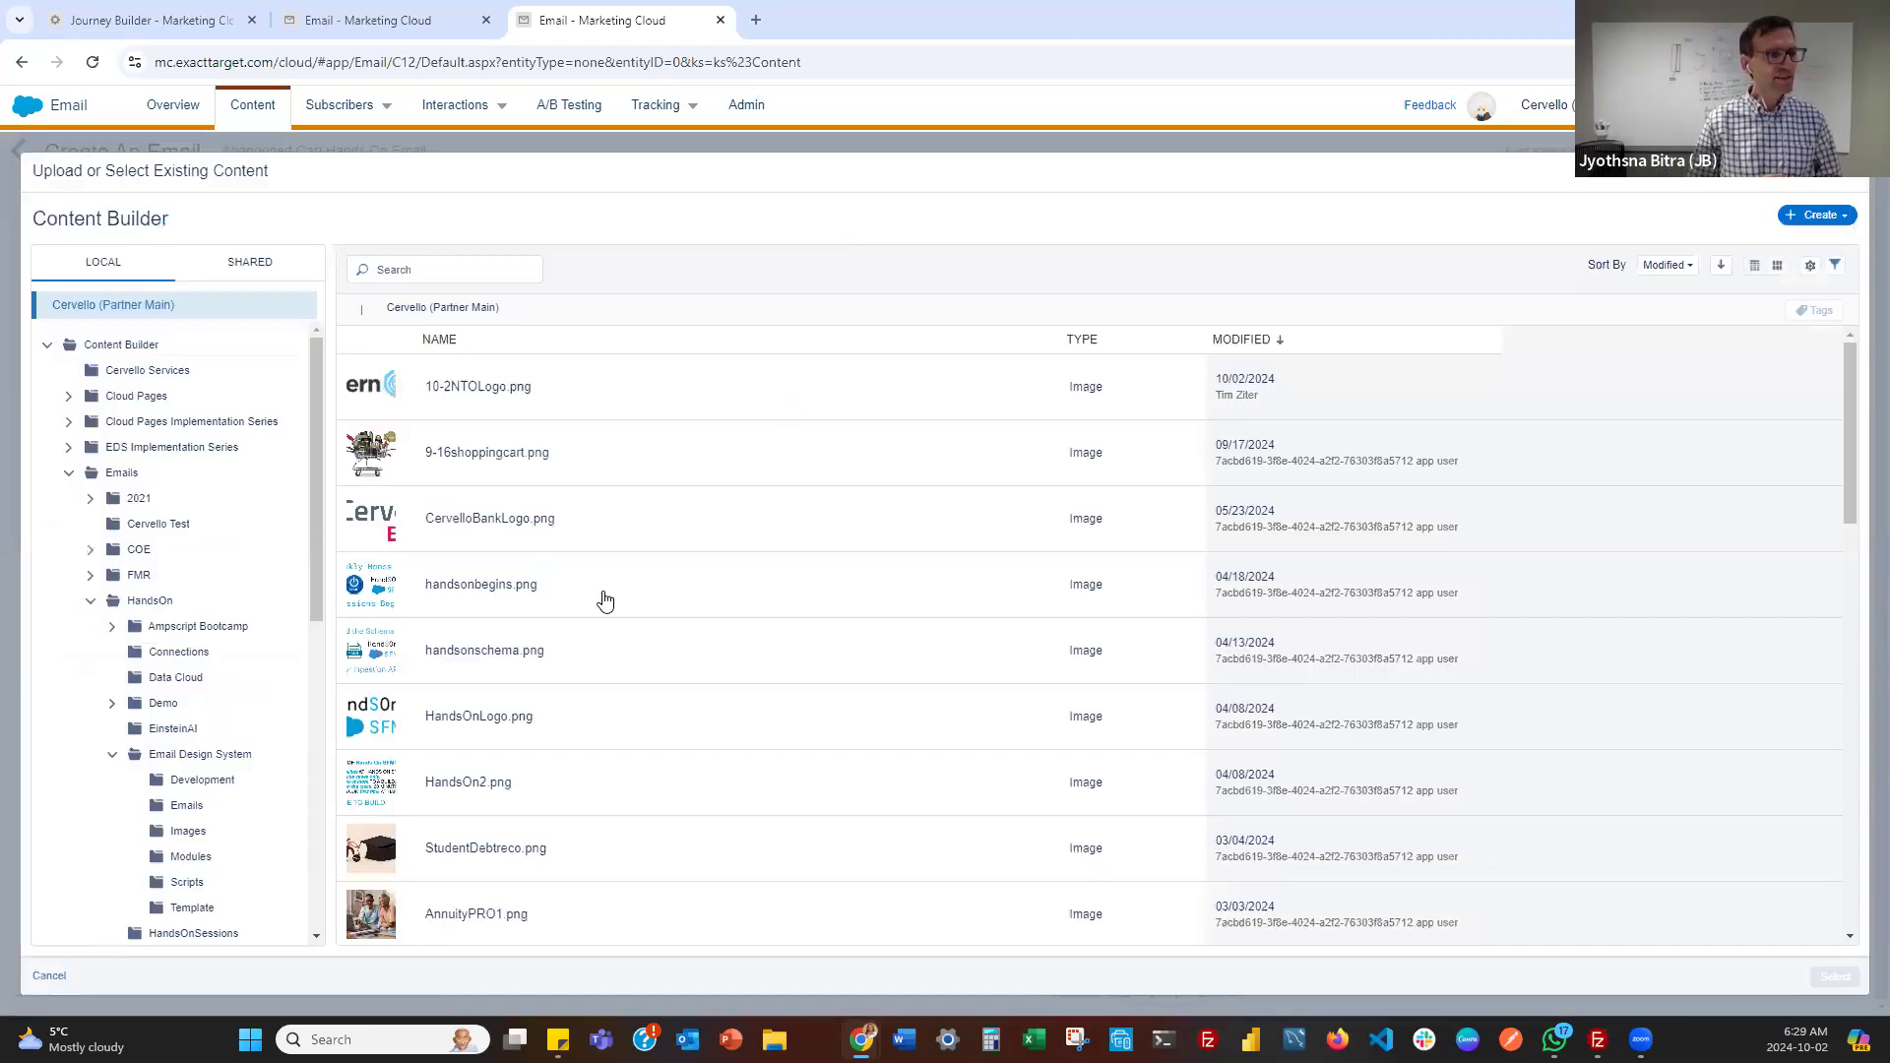
click(486, 468)
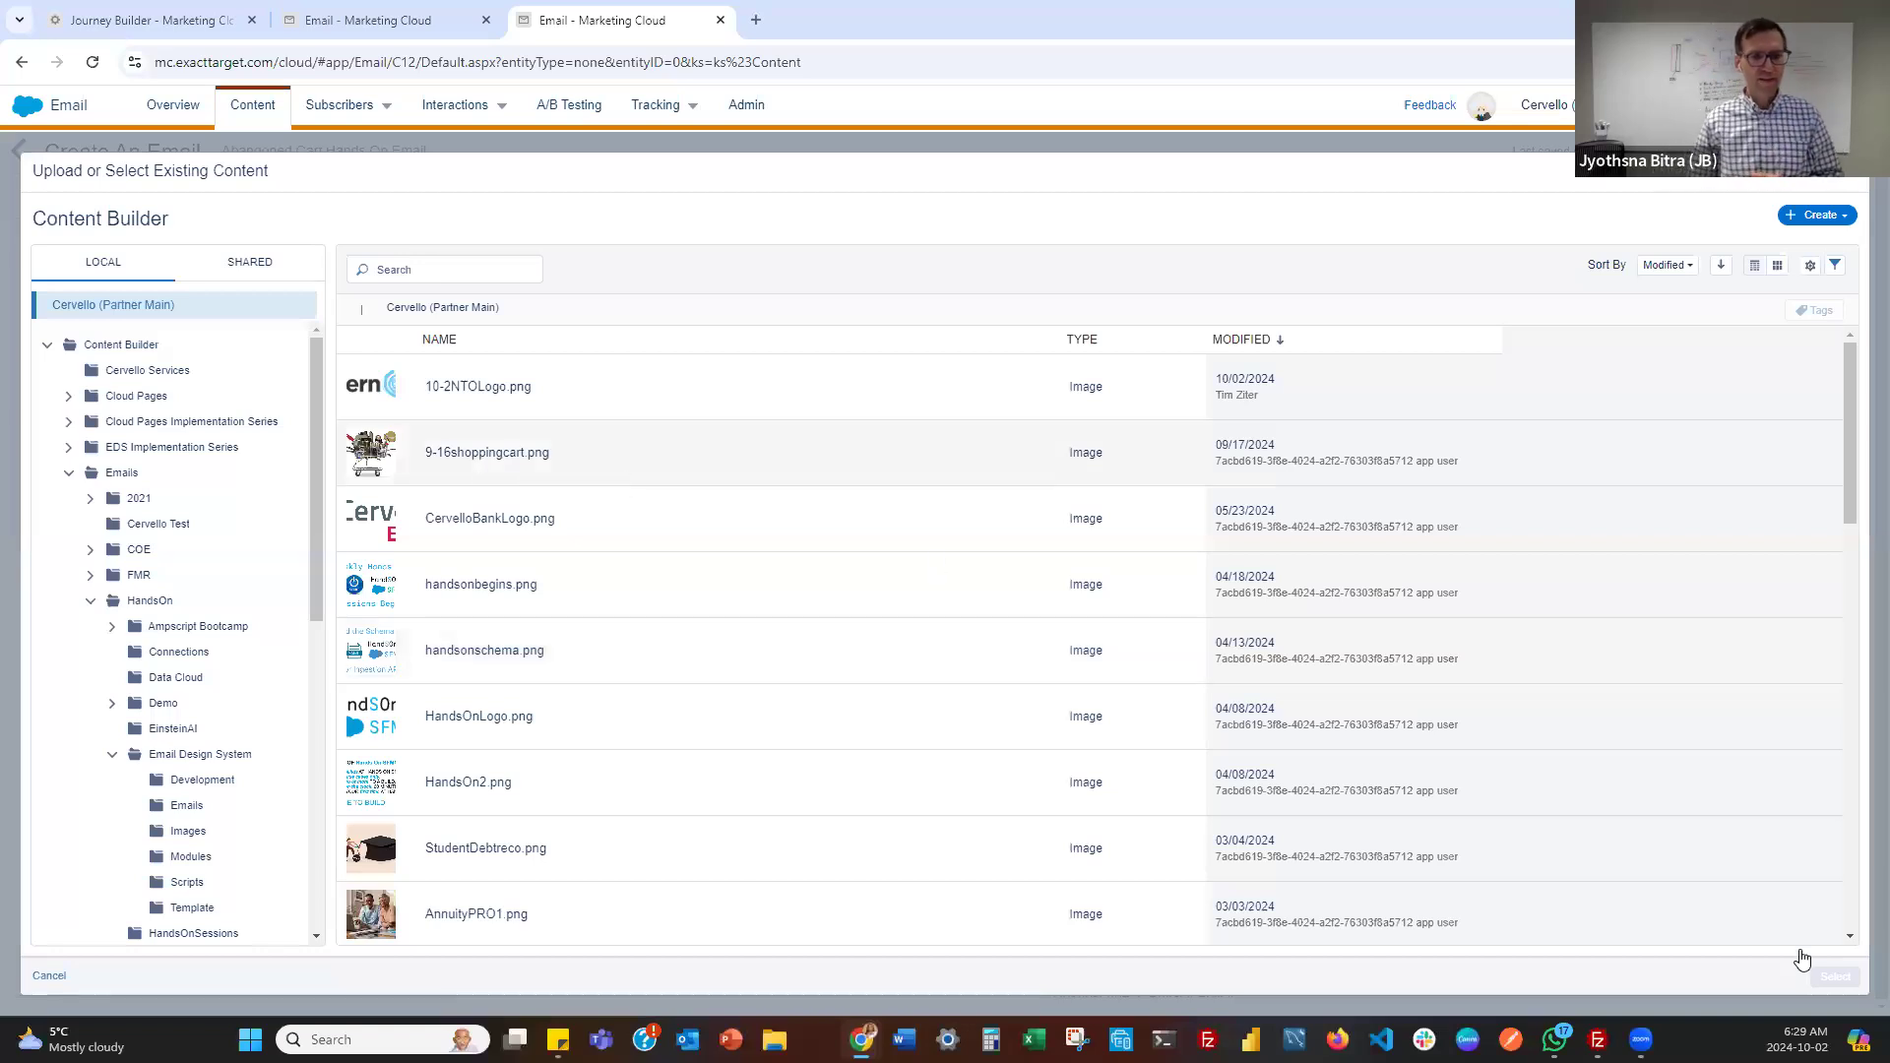
click(1832, 978)
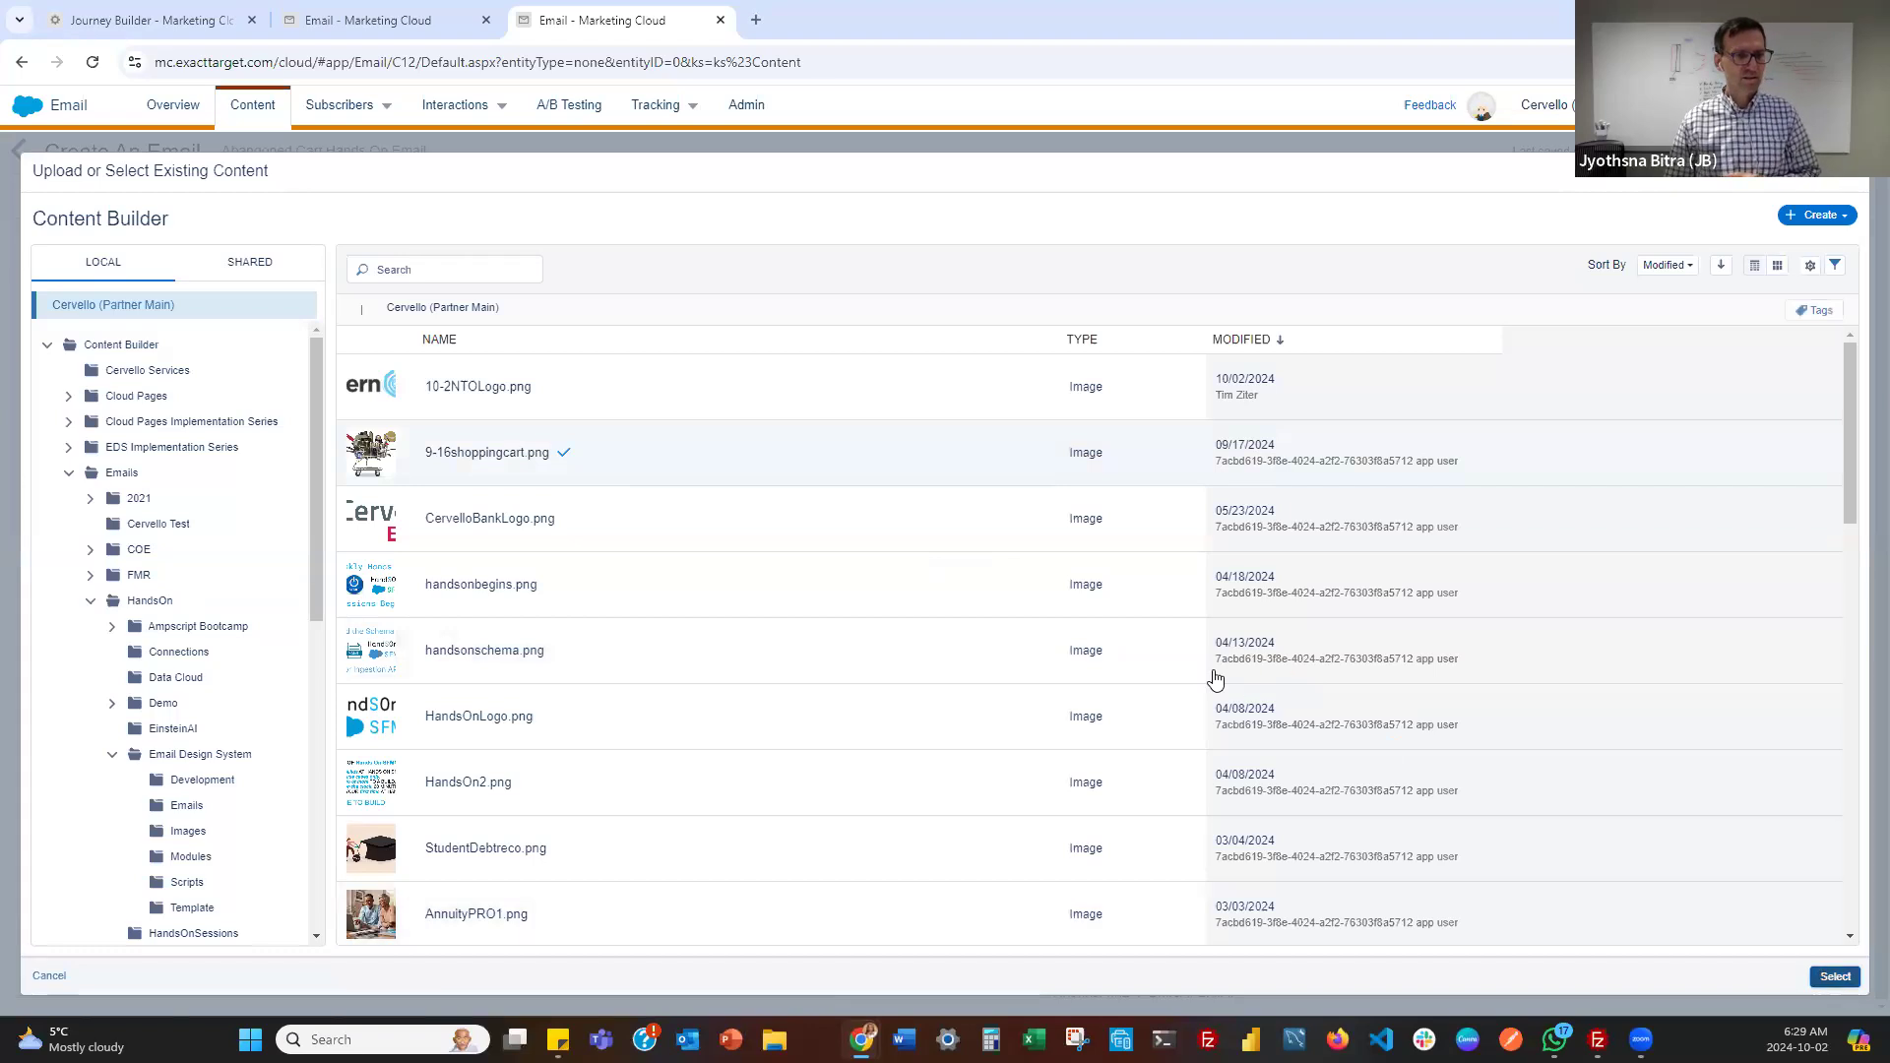
click(1213, 667)
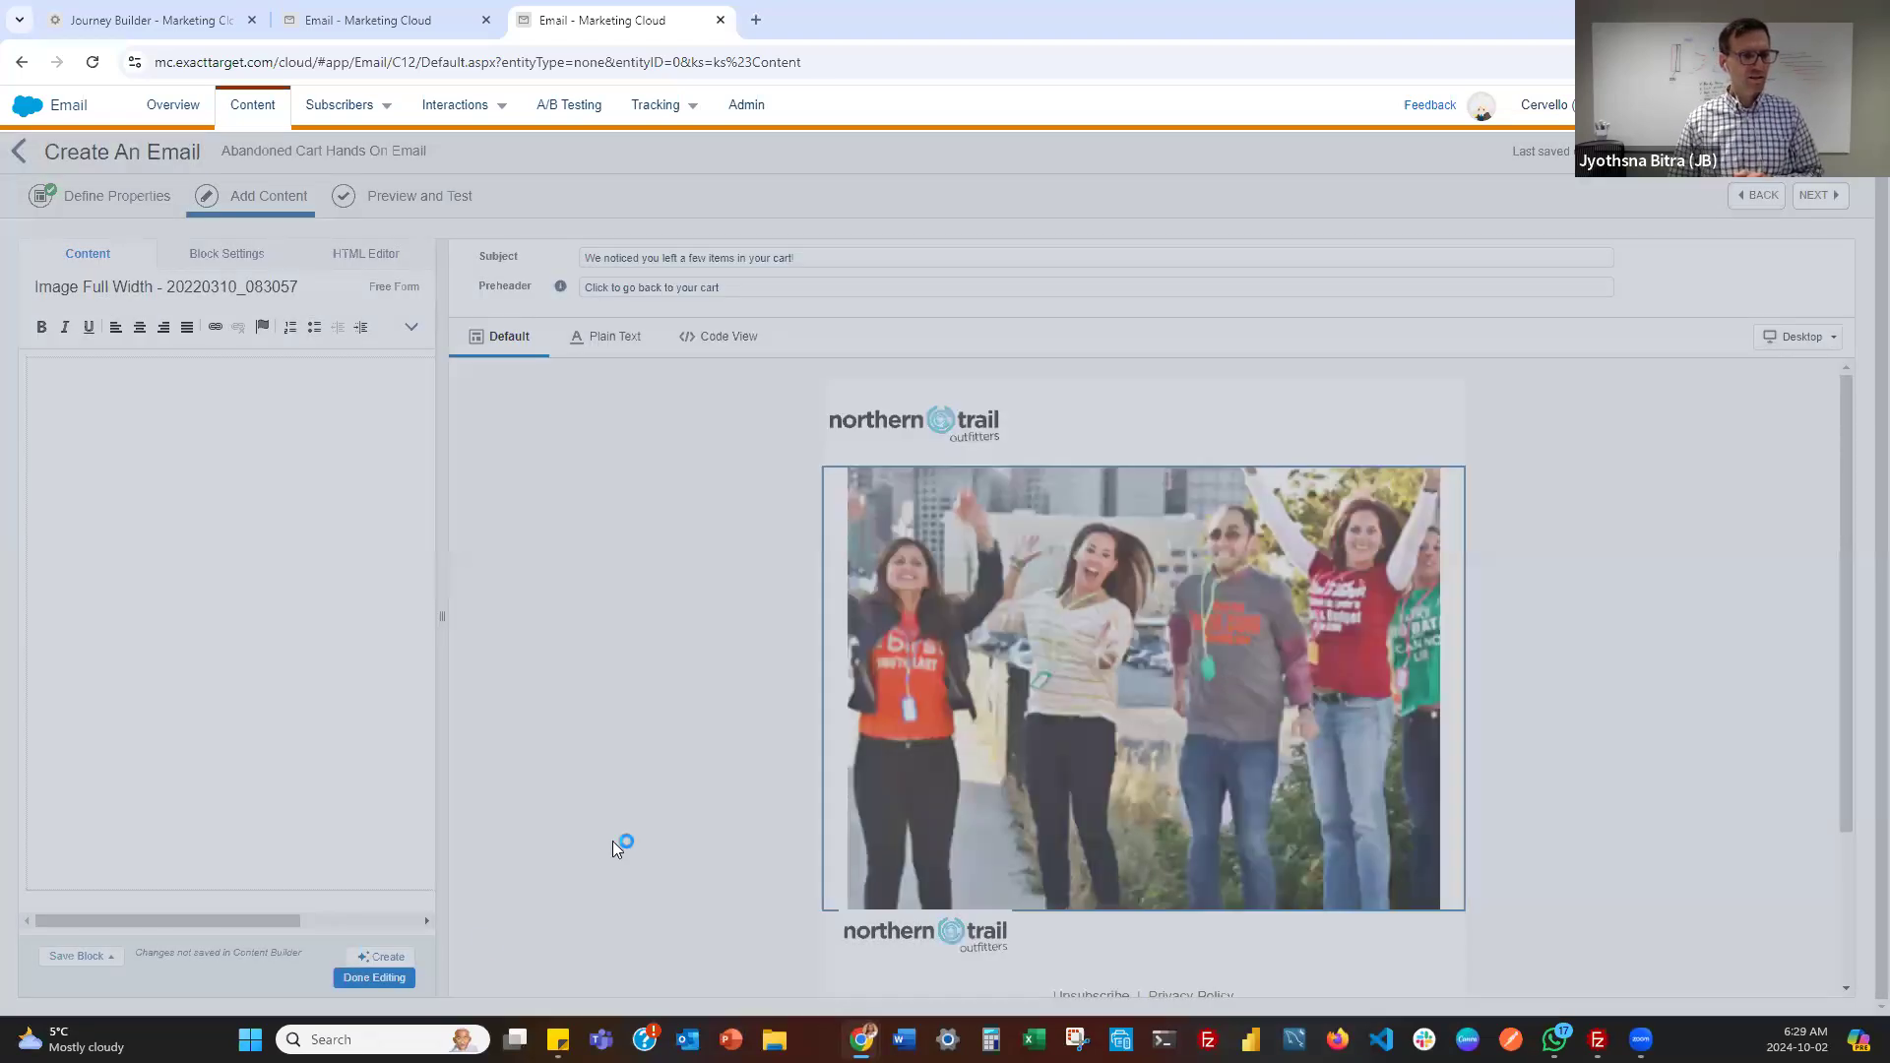
click(366, 977)
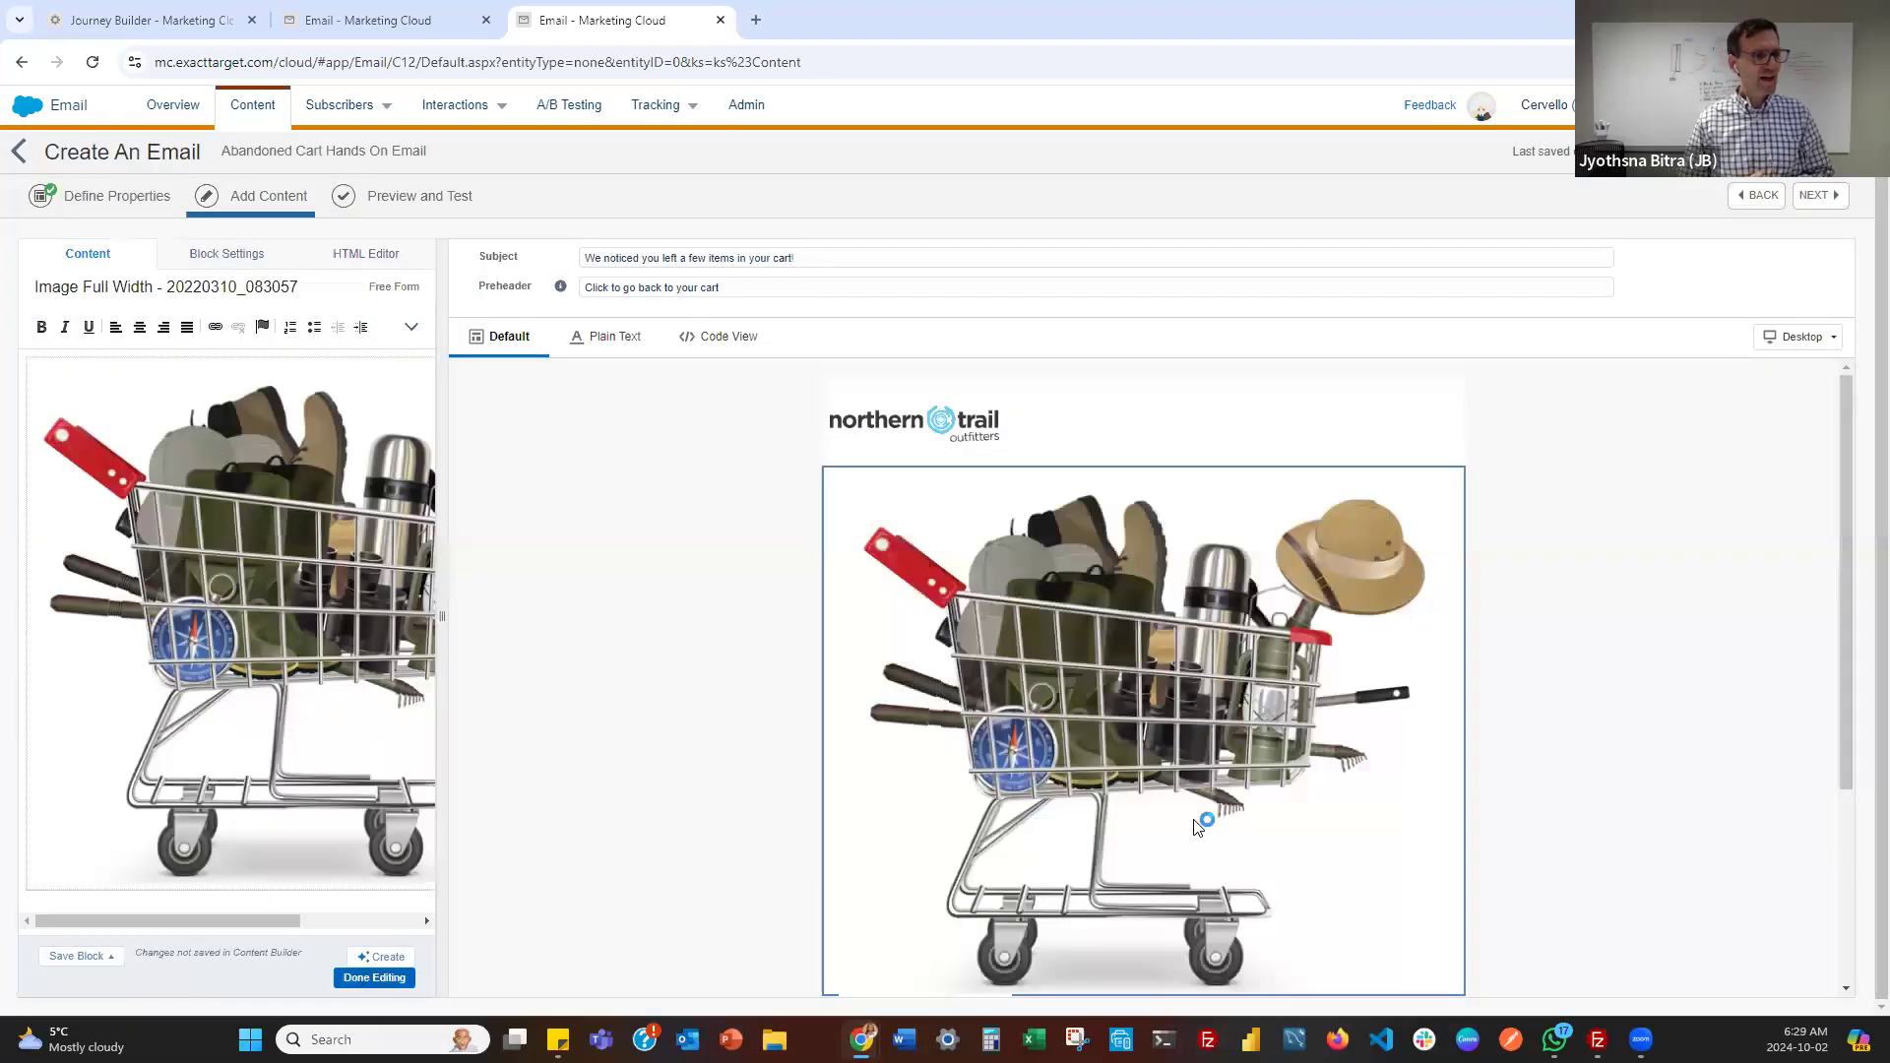
Set the shopping cart image's width to 400px in the body block and finish editing the block
scroll(1547, 716, down, 1)
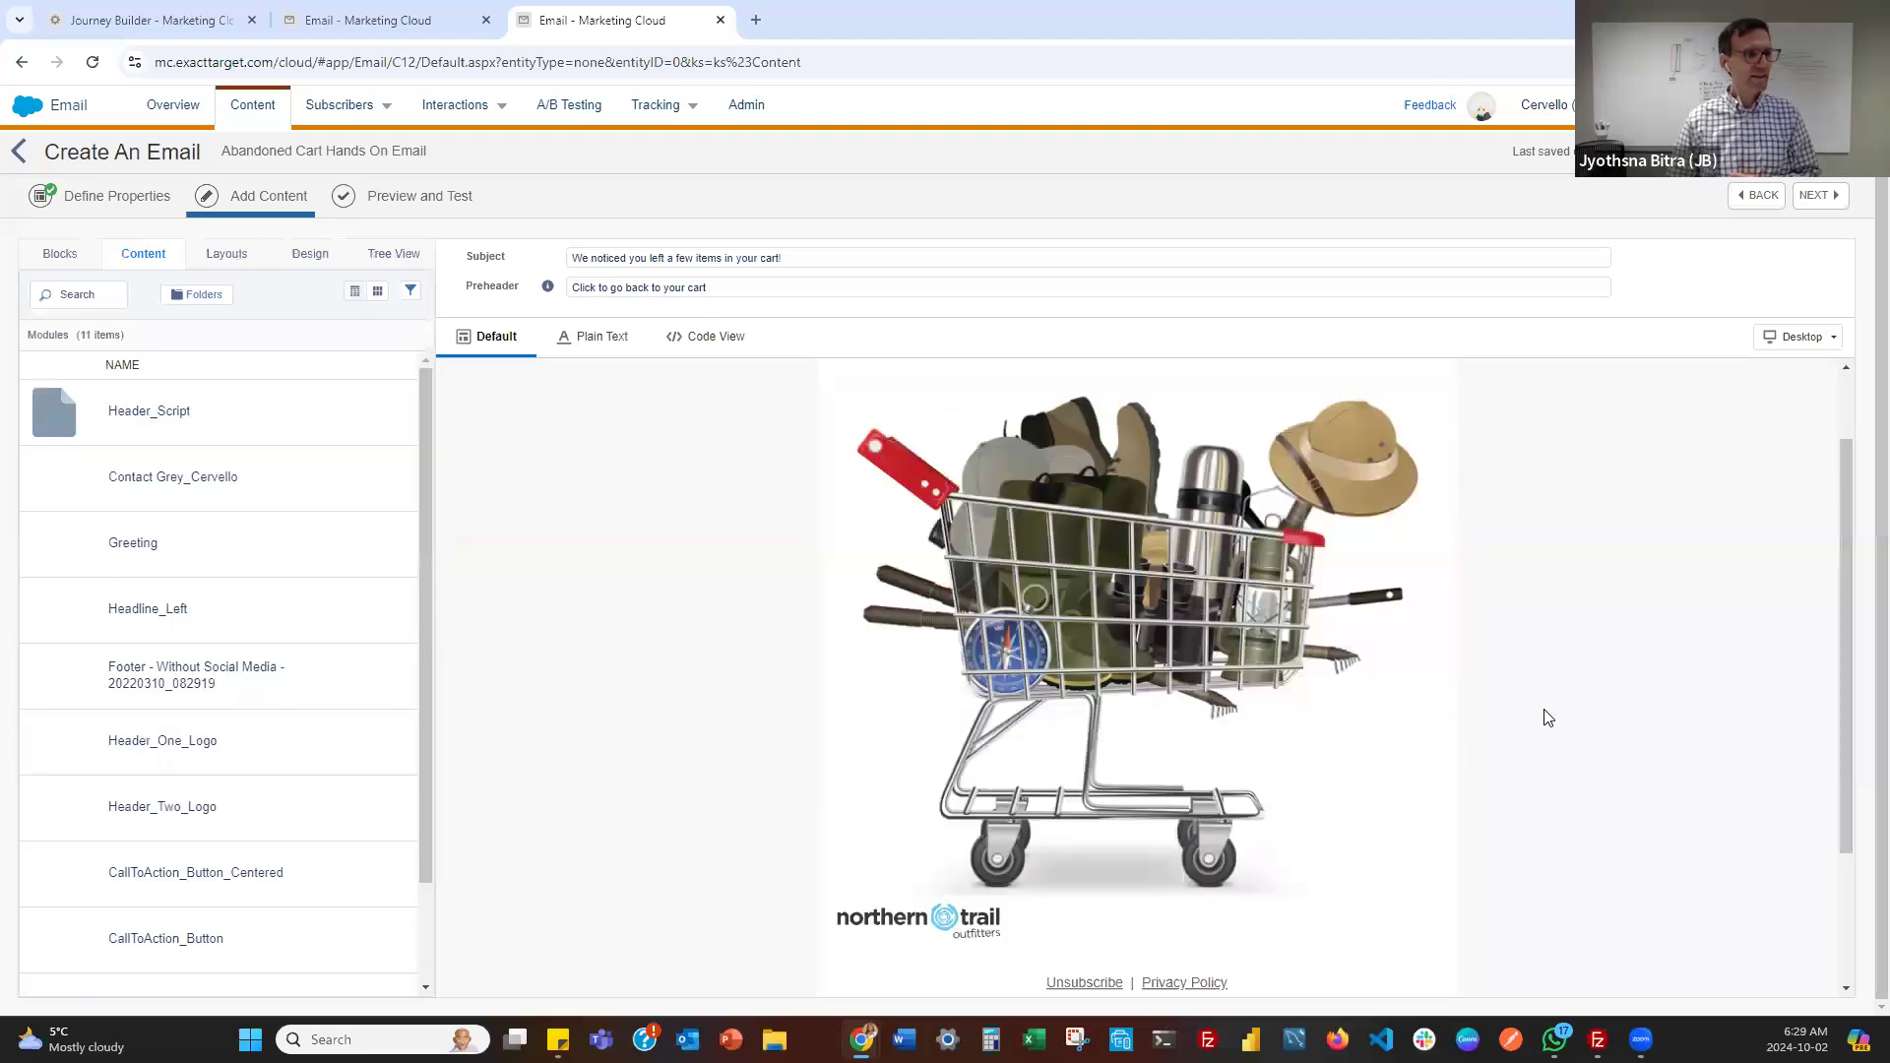
scroll(1121, 679, up, 1)
click(1120, 679)
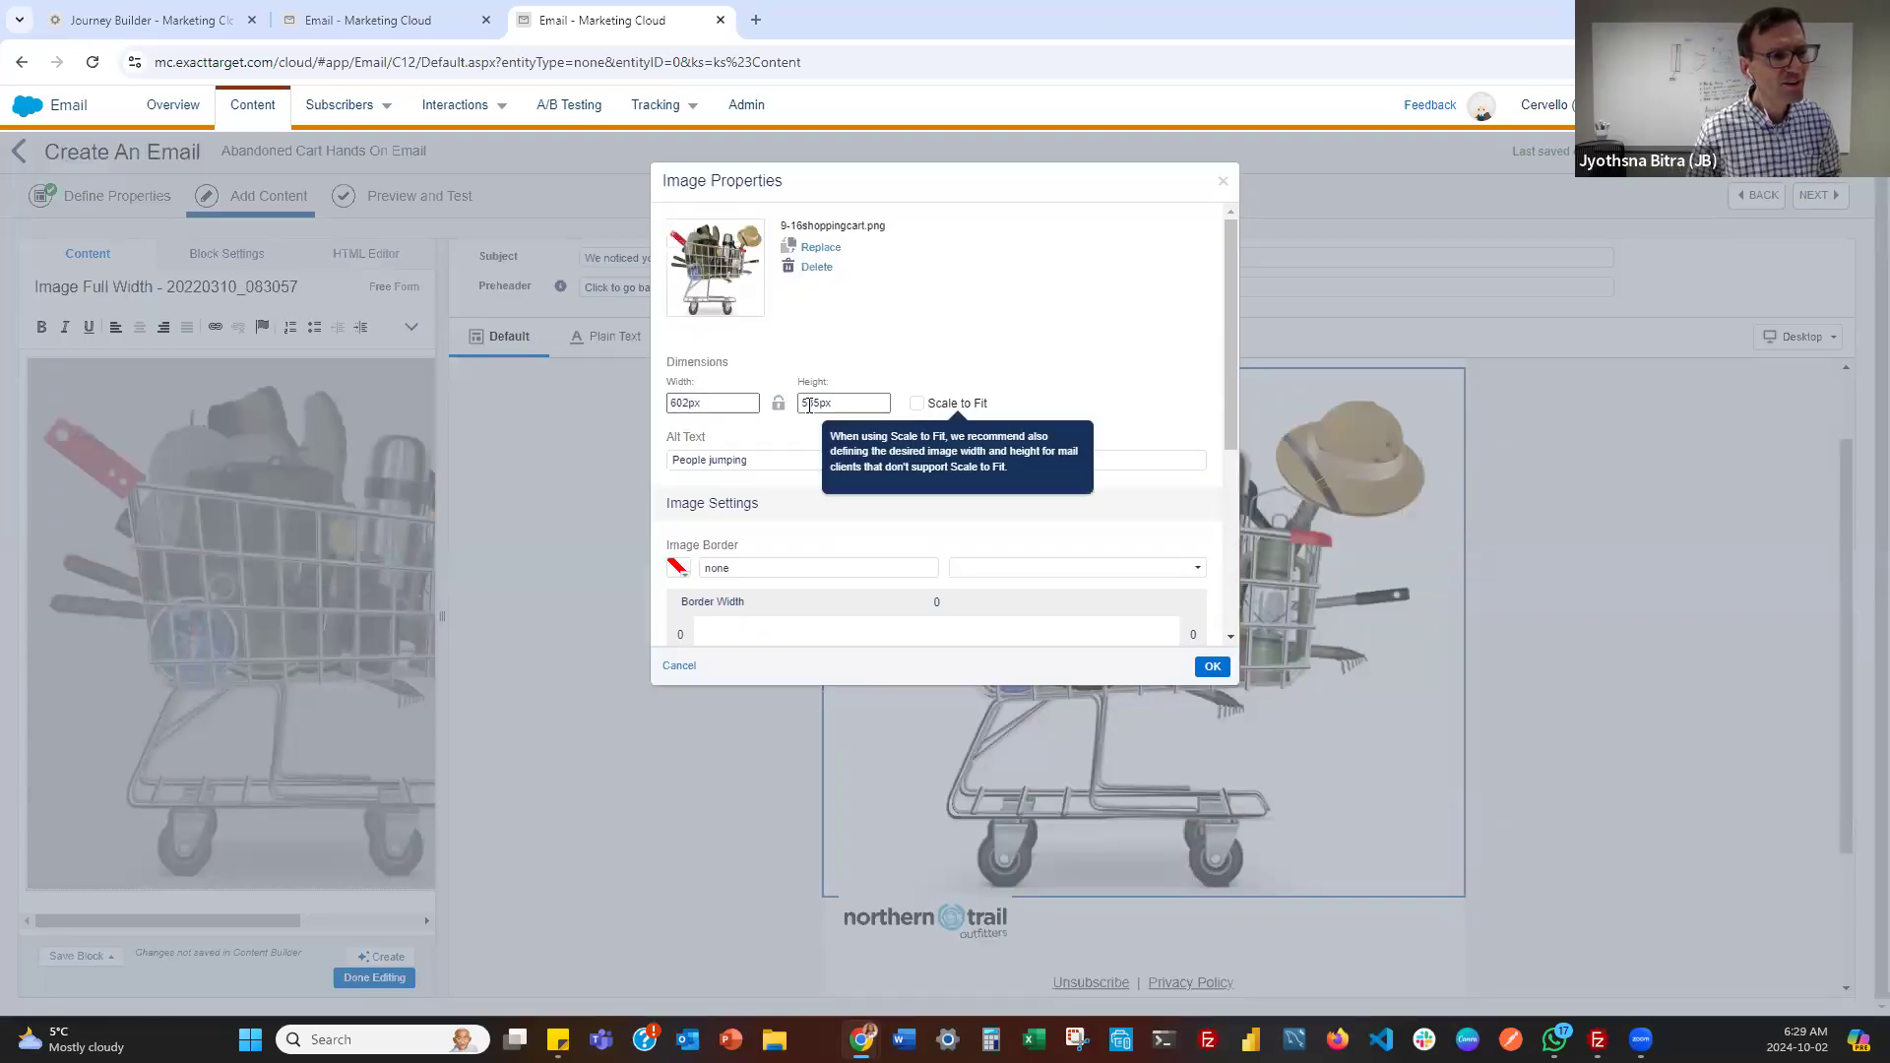
click(691, 408)
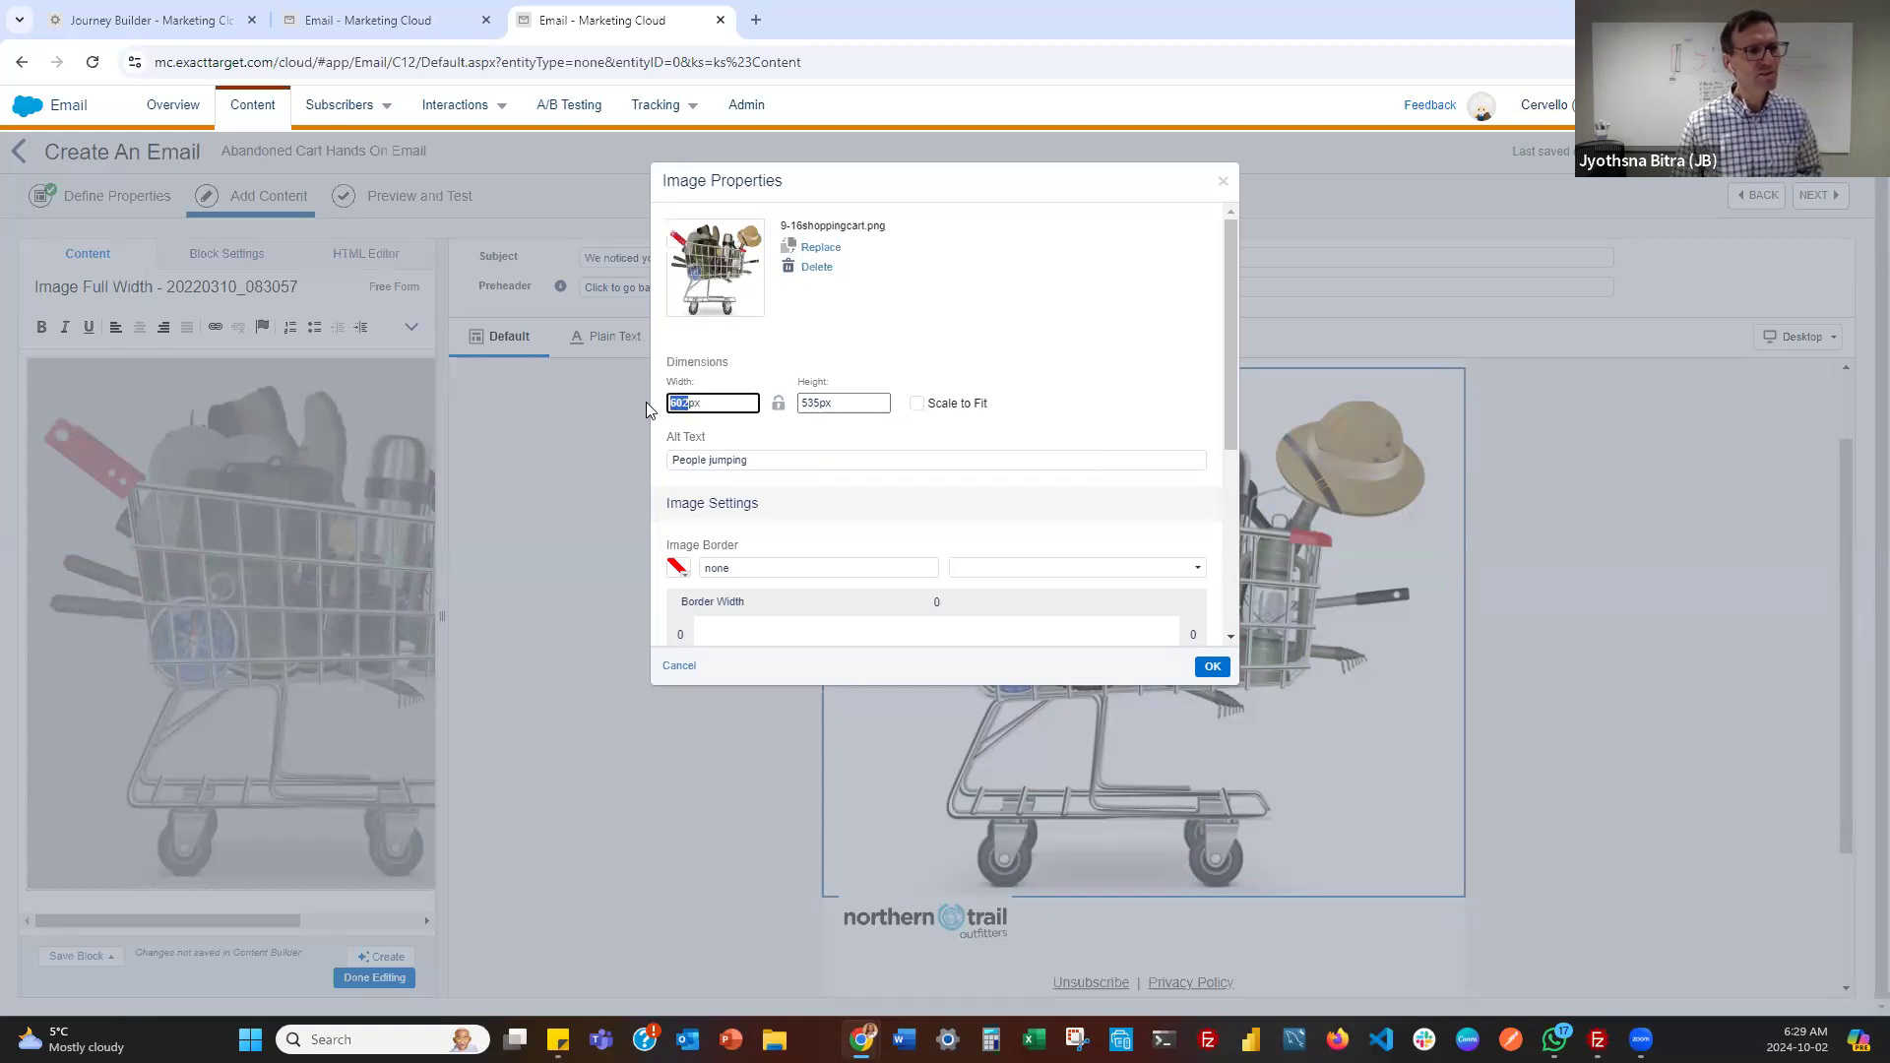
text(400)
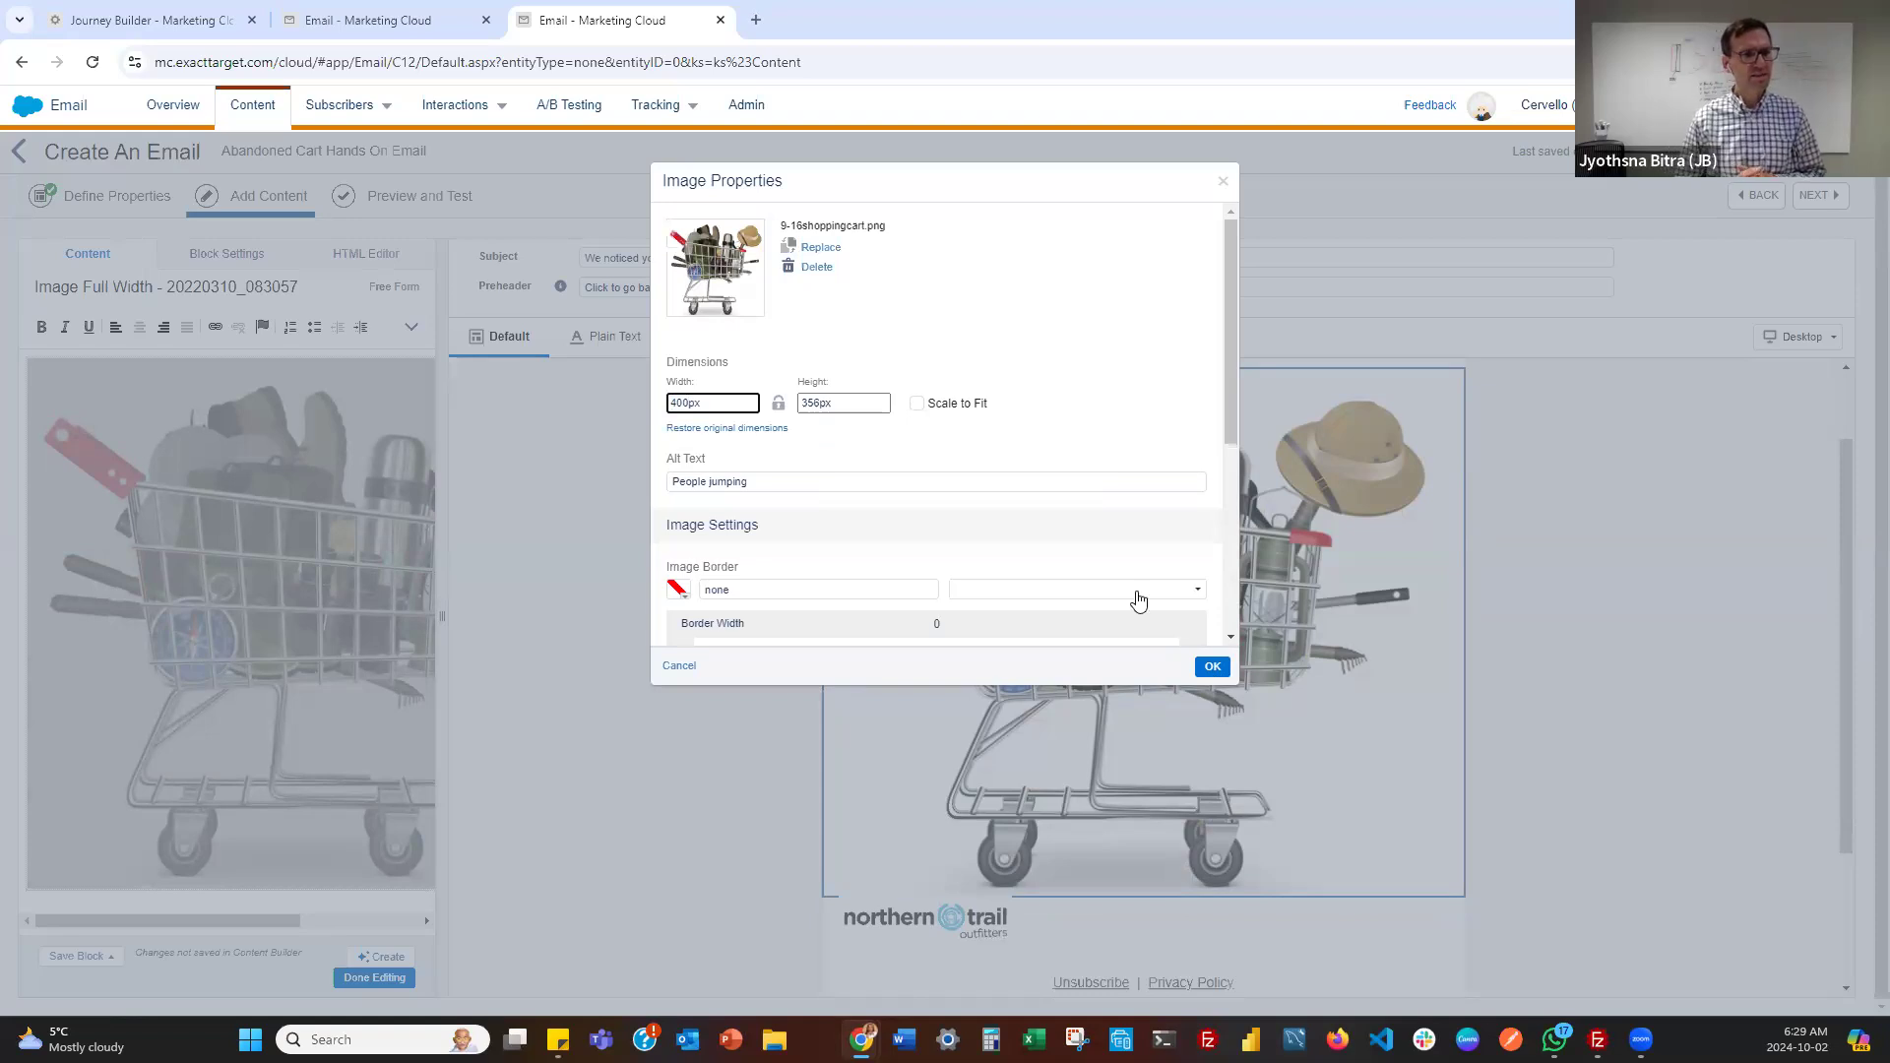
click(1213, 666)
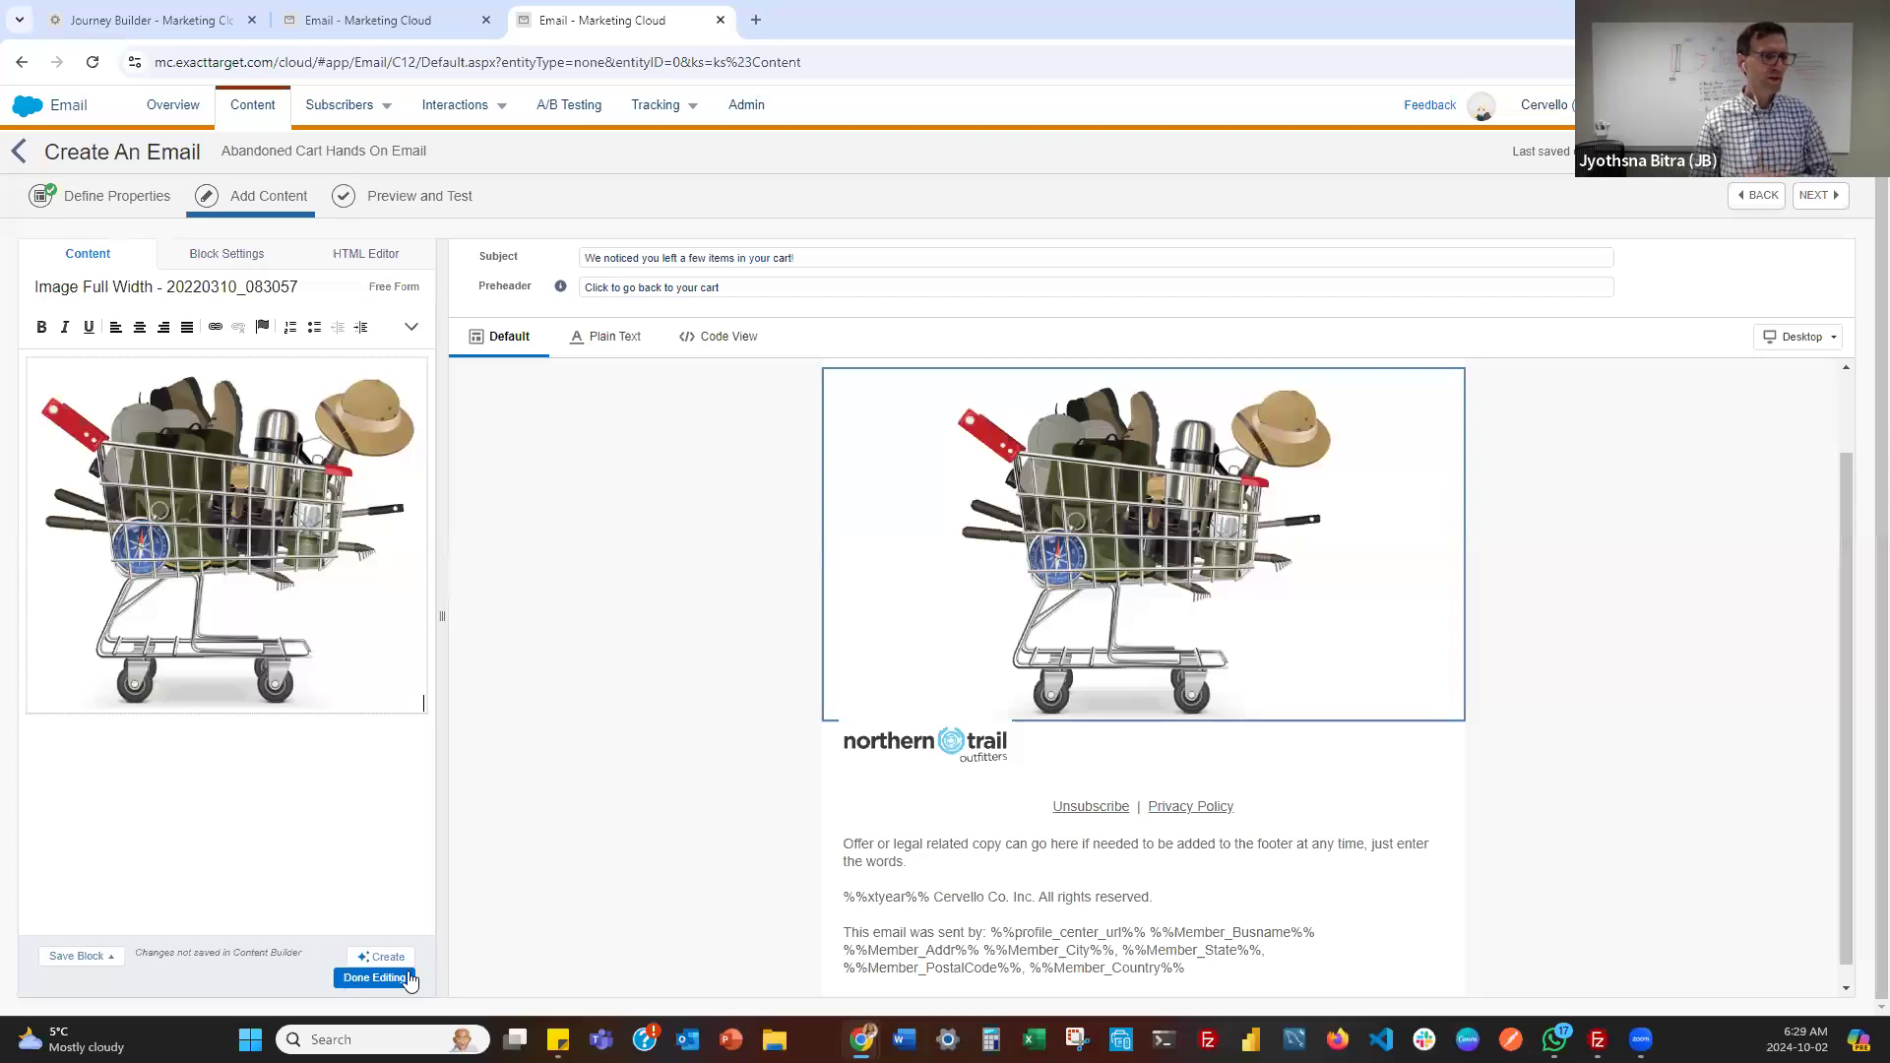
click(375, 977)
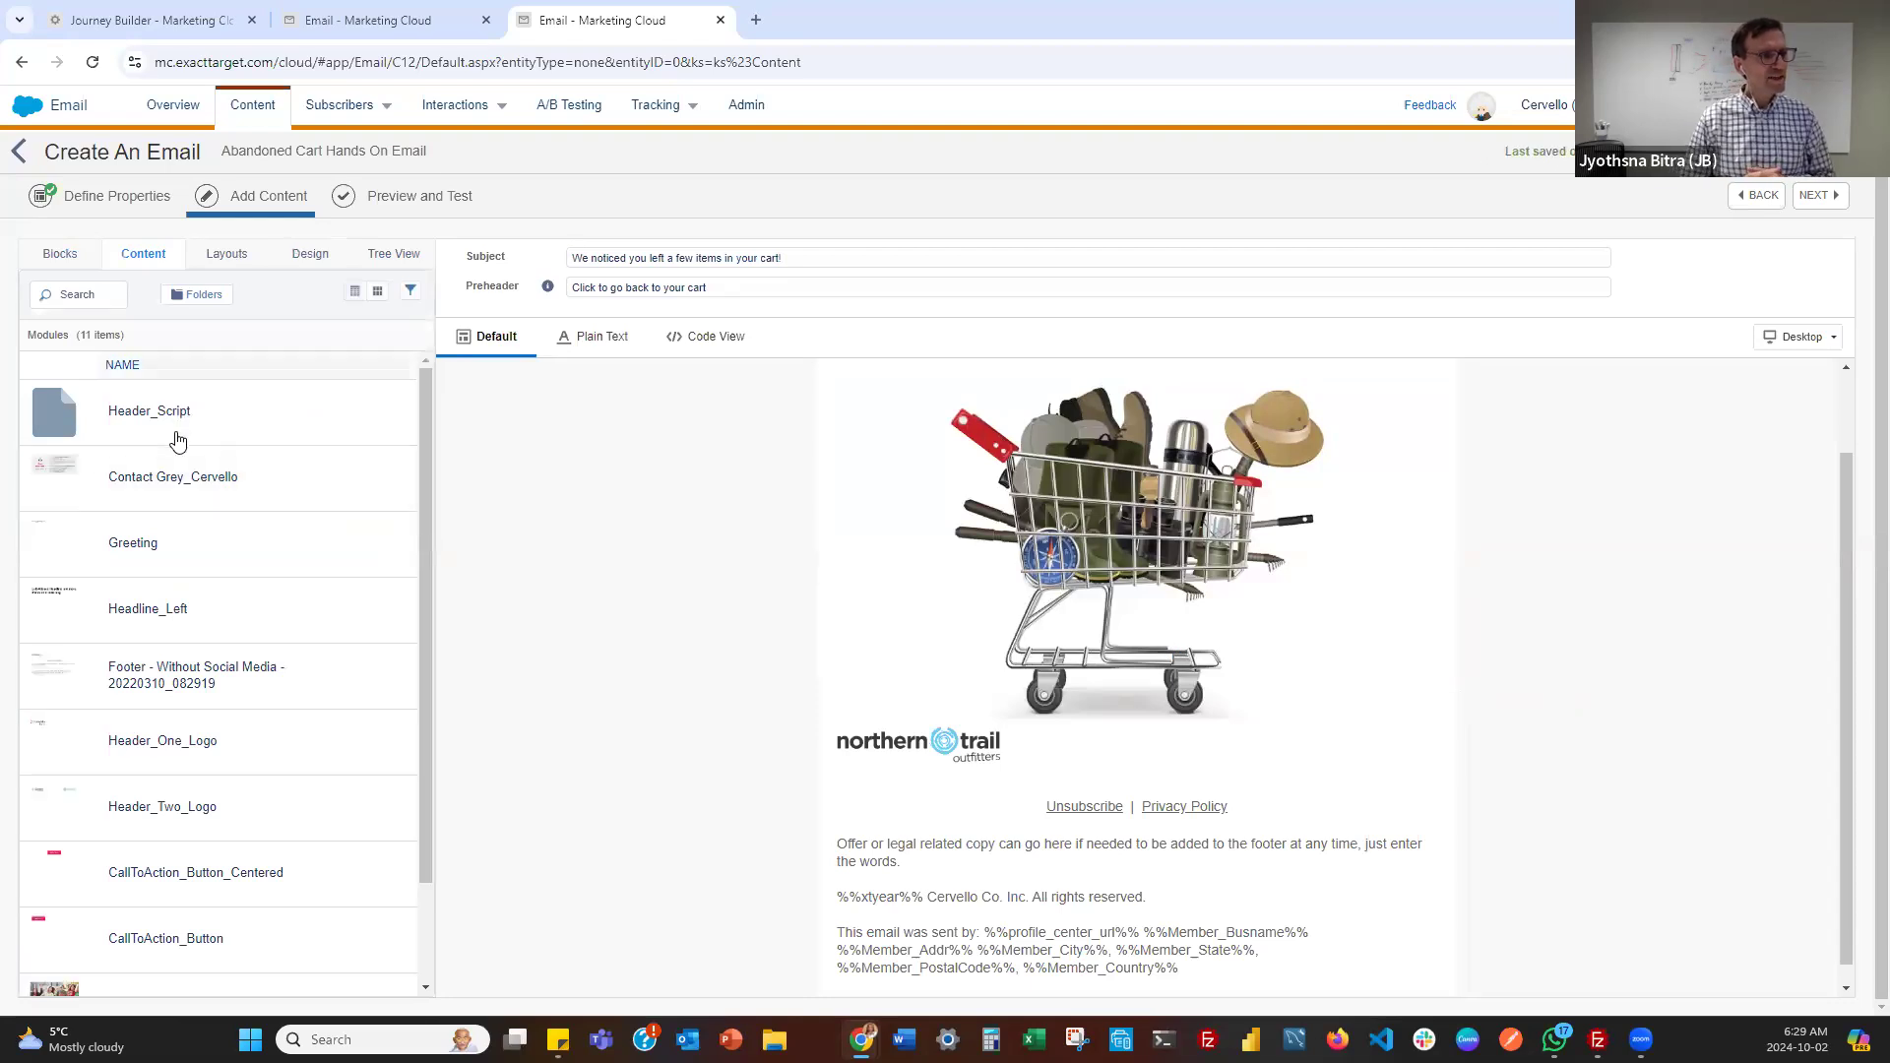
Place the Greeting block from the Modules folder directly below the cart image and finish editing it
scroll(178, 442, down, 1)
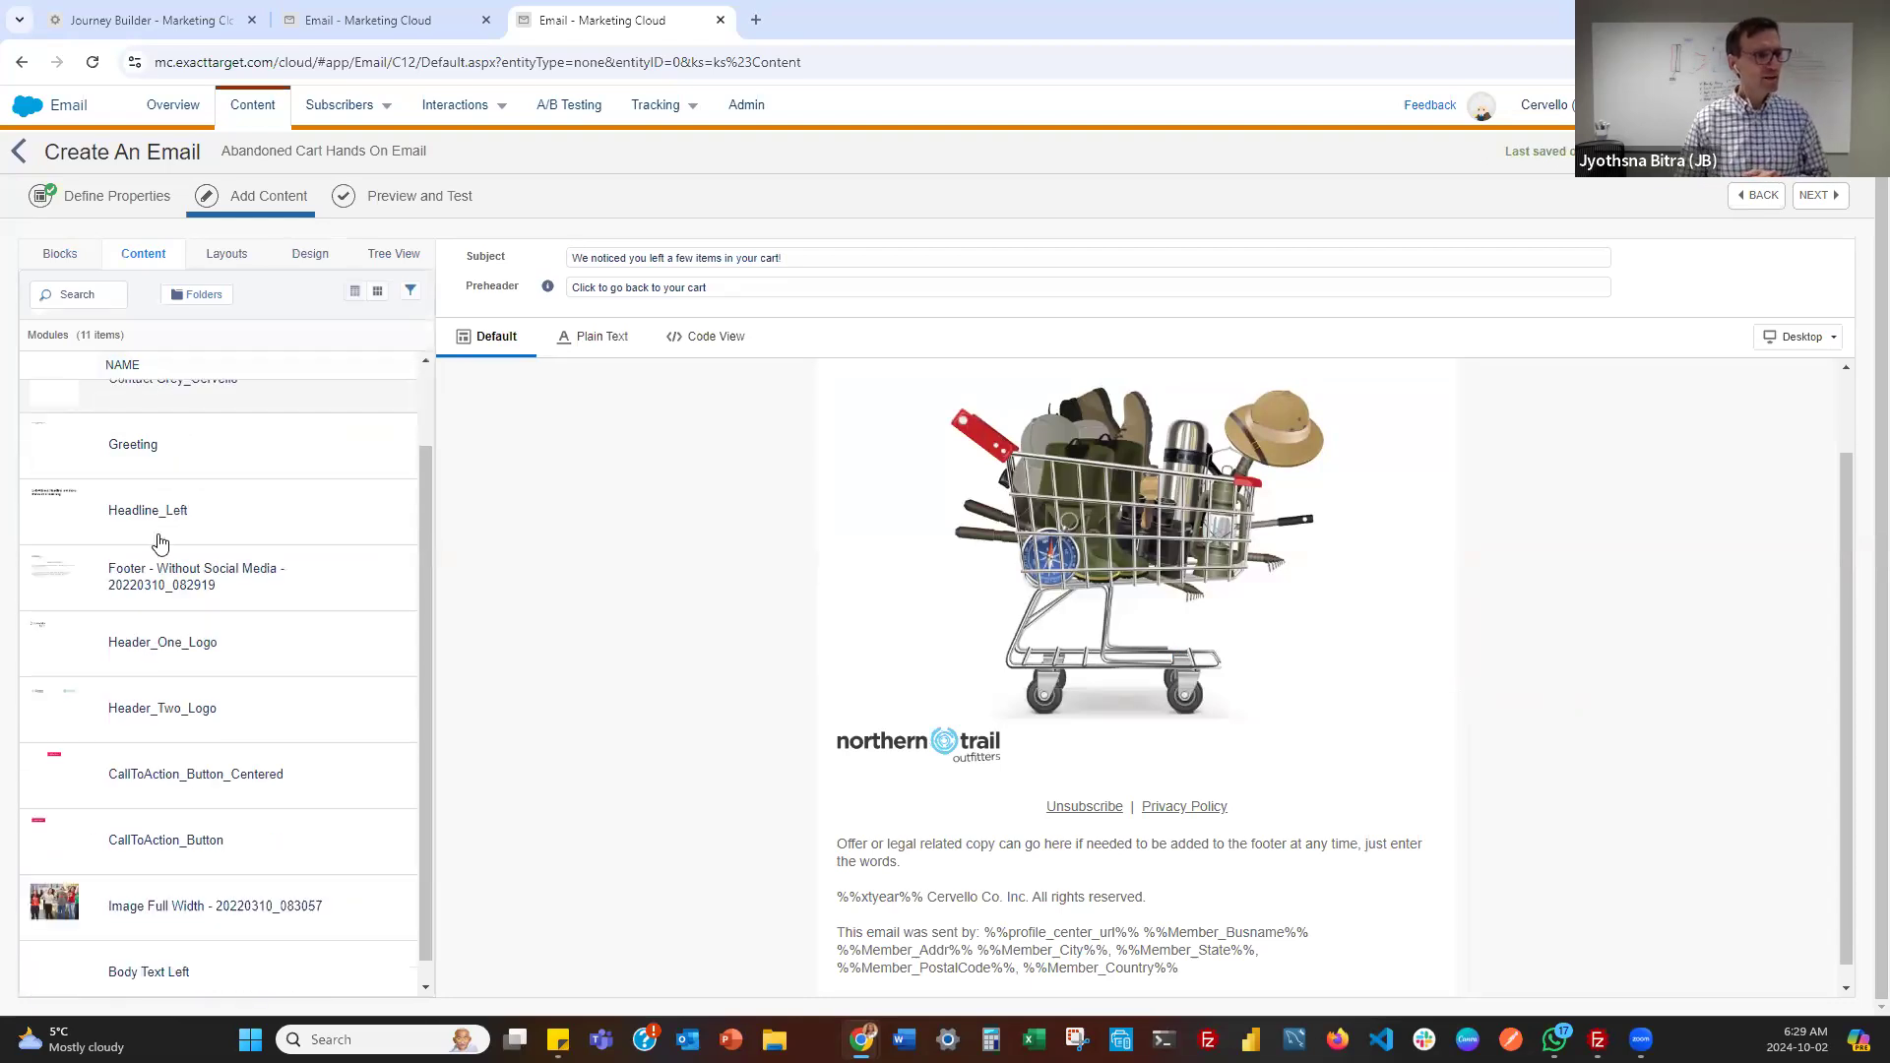
scroll(161, 543, up, 1)
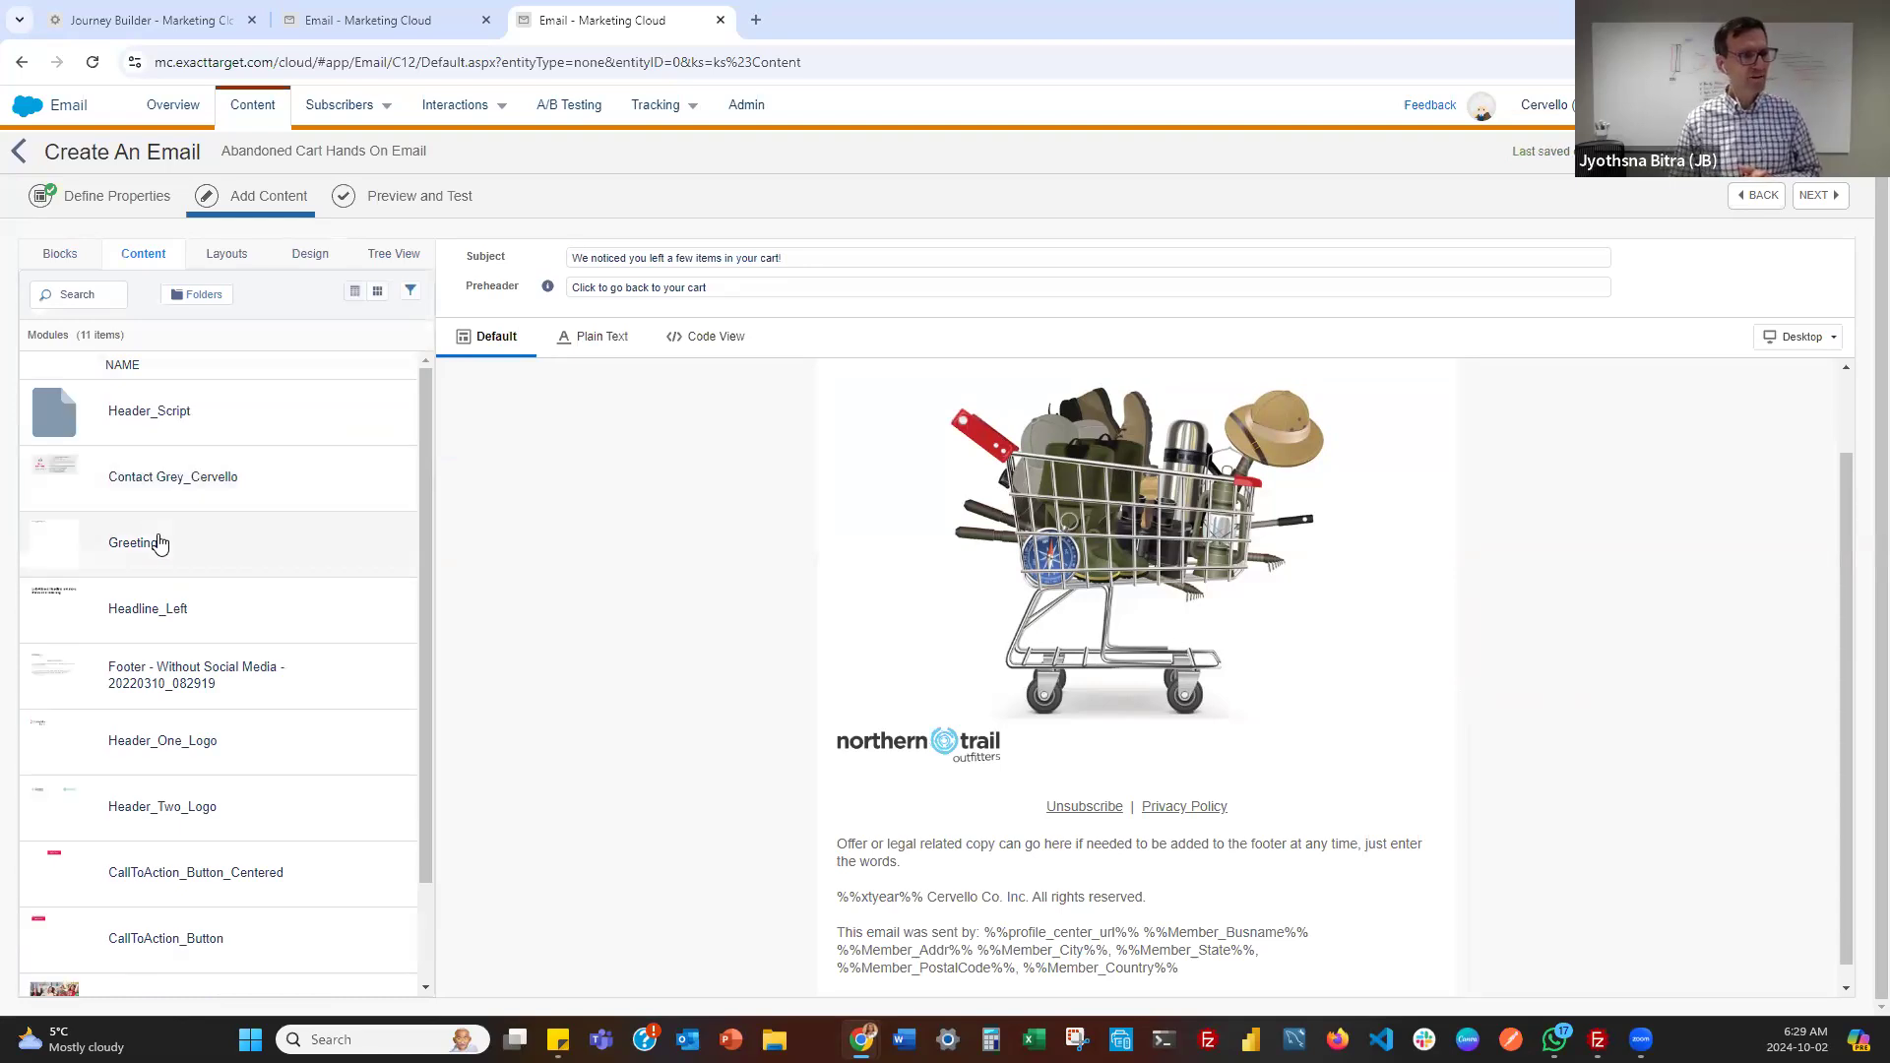
drag(160, 544, 823, 725)
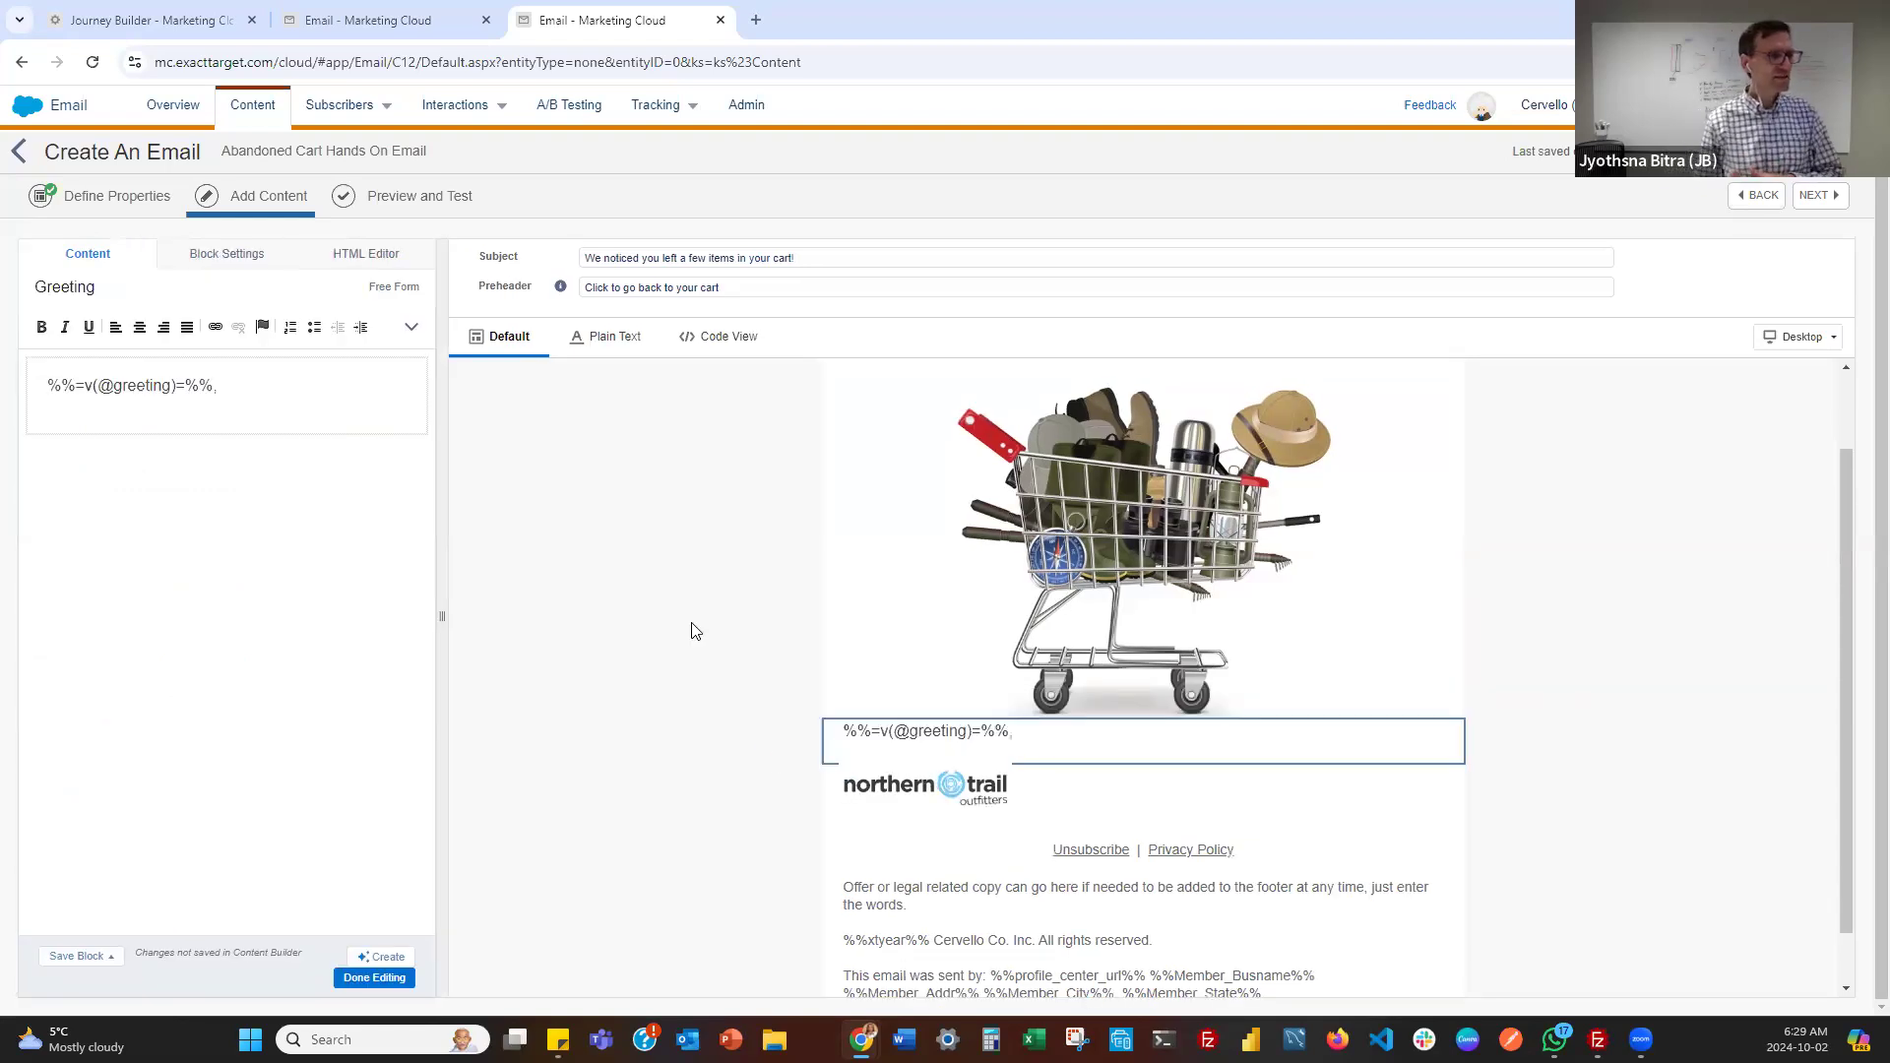
click(384, 978)
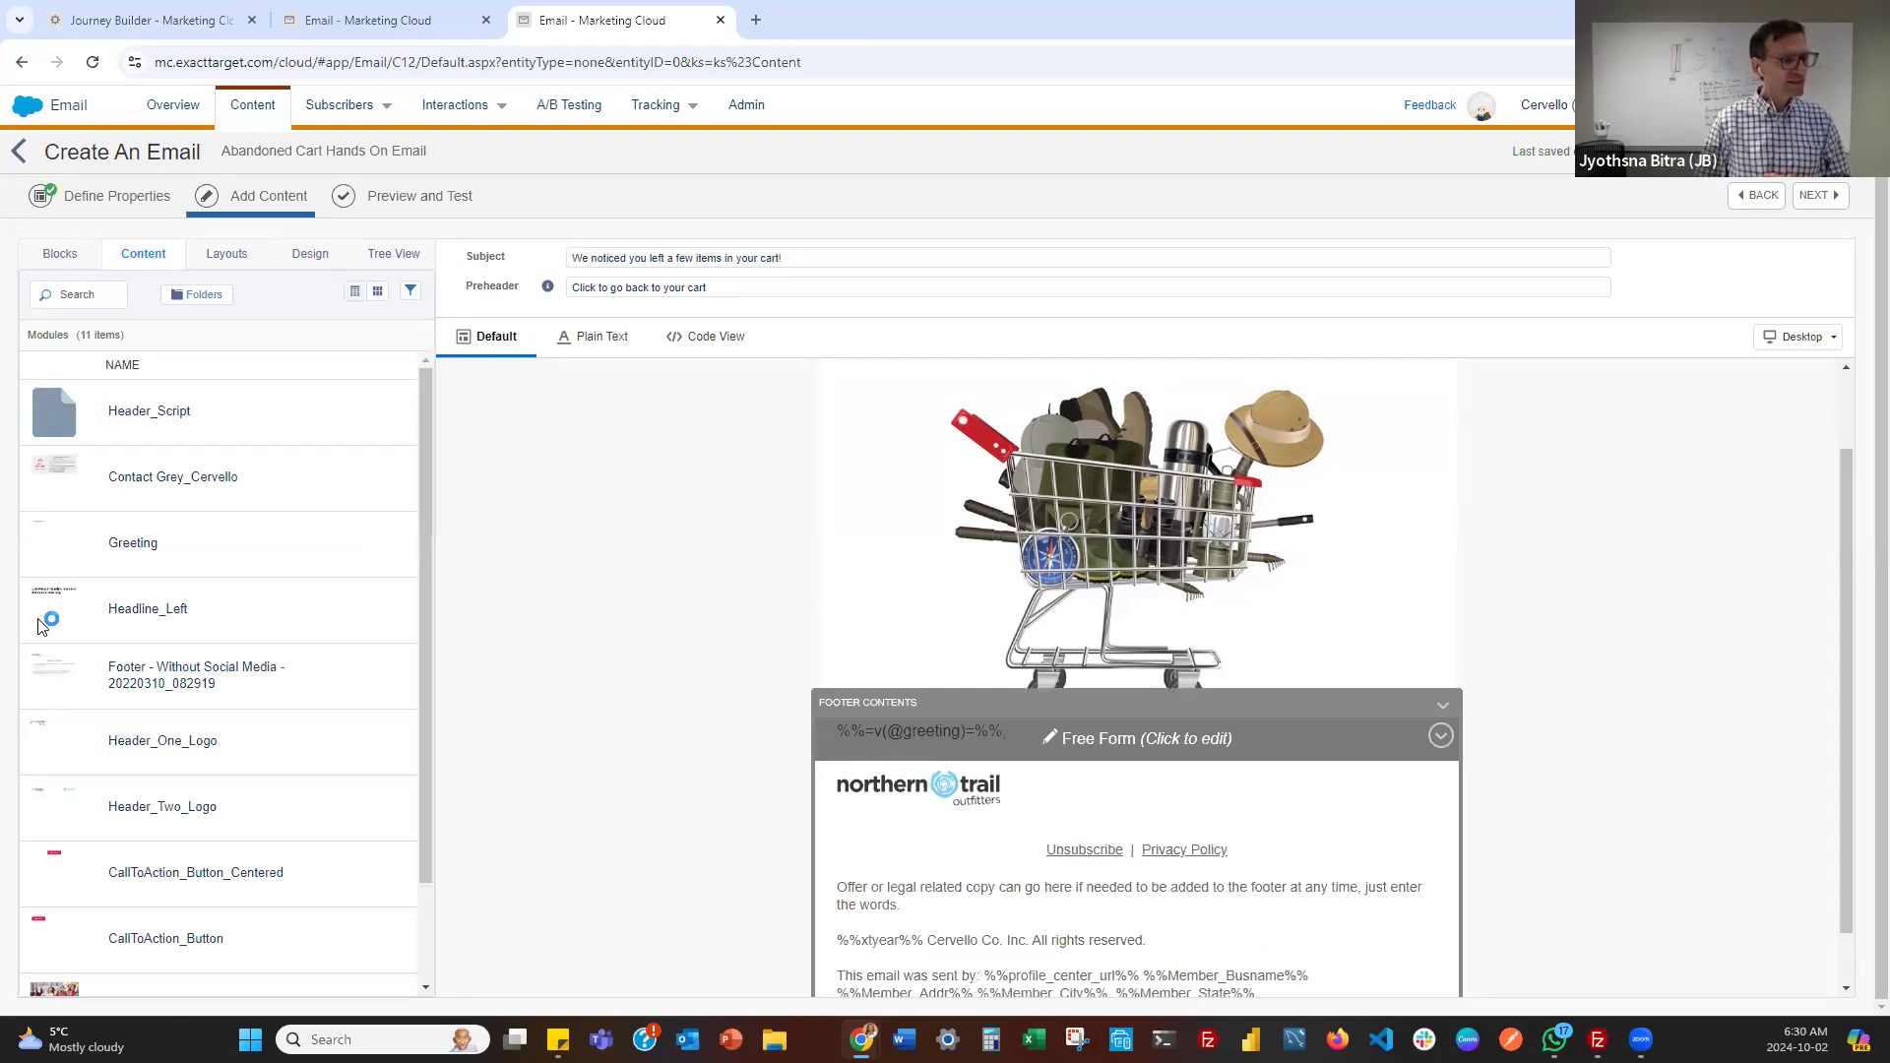
Place the Body Text Left block below the greeting, keeping its placeholder copy, and finish editing it
scroll(157, 945, down, 3)
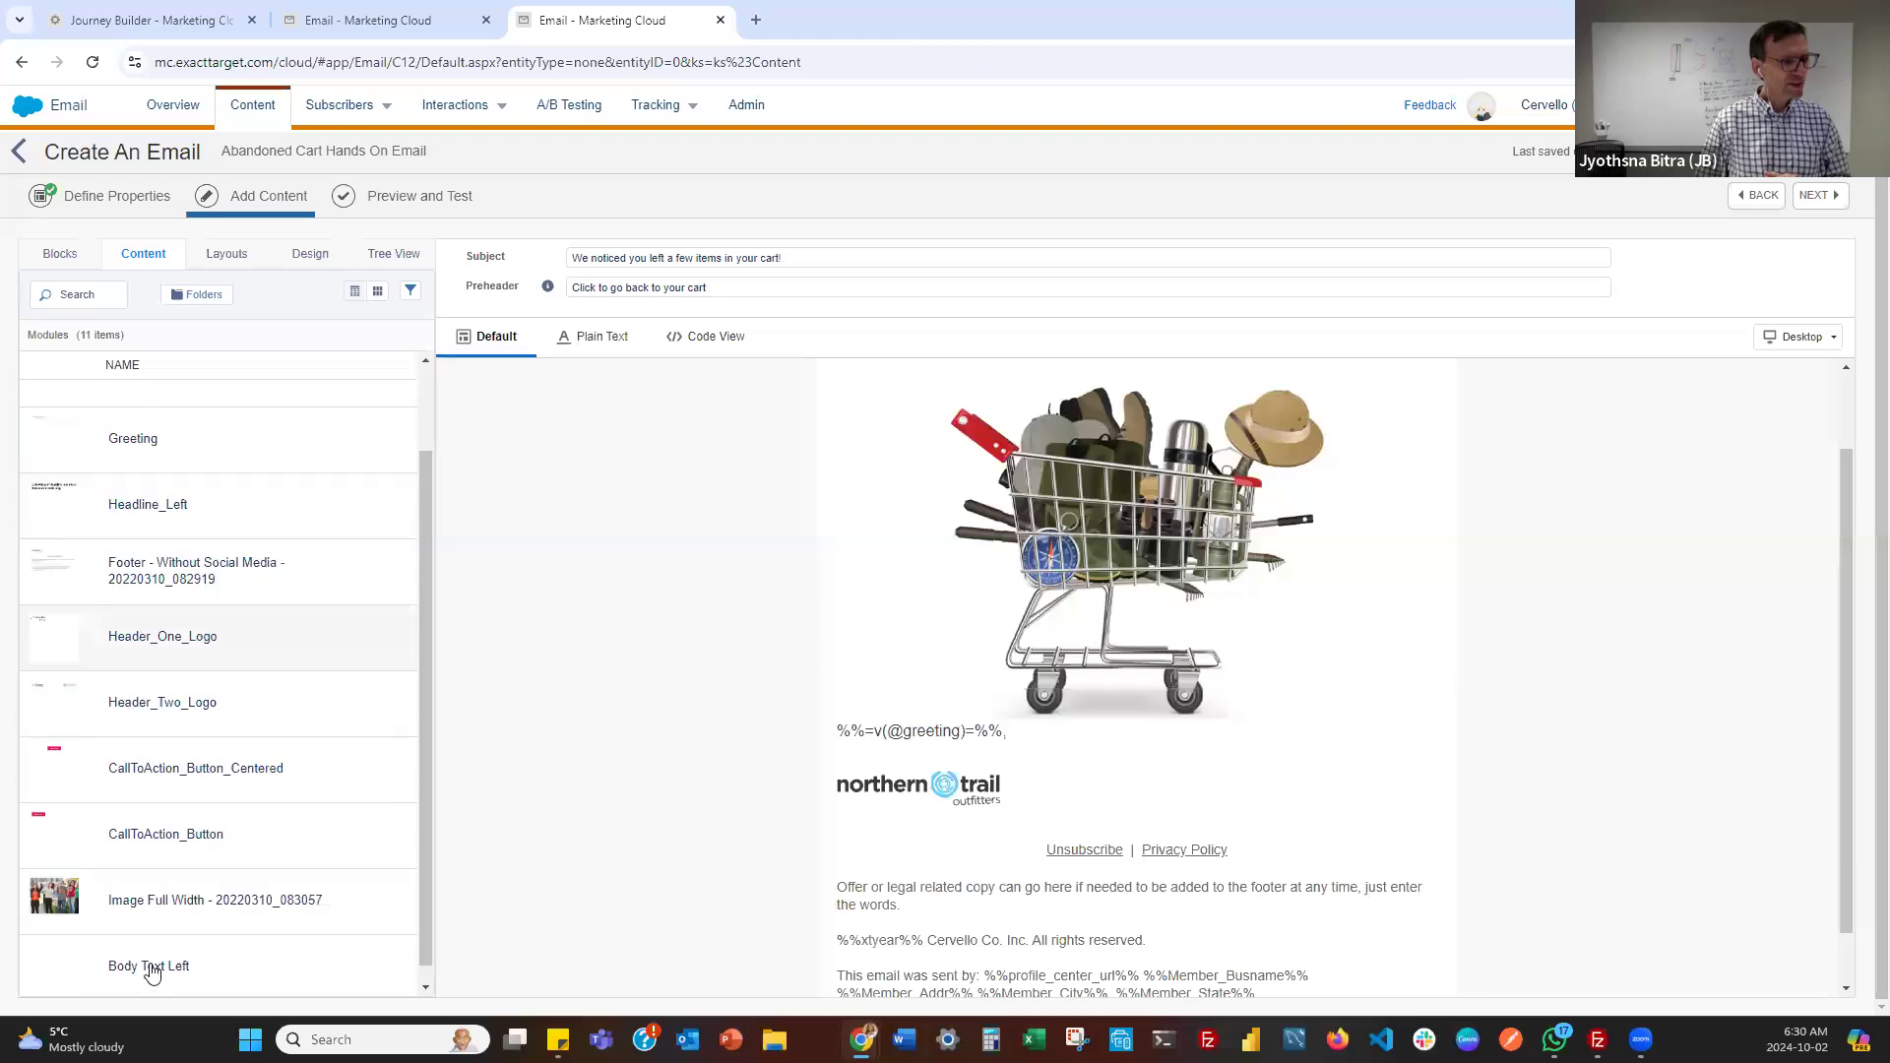
drag(152, 972, 853, 769)
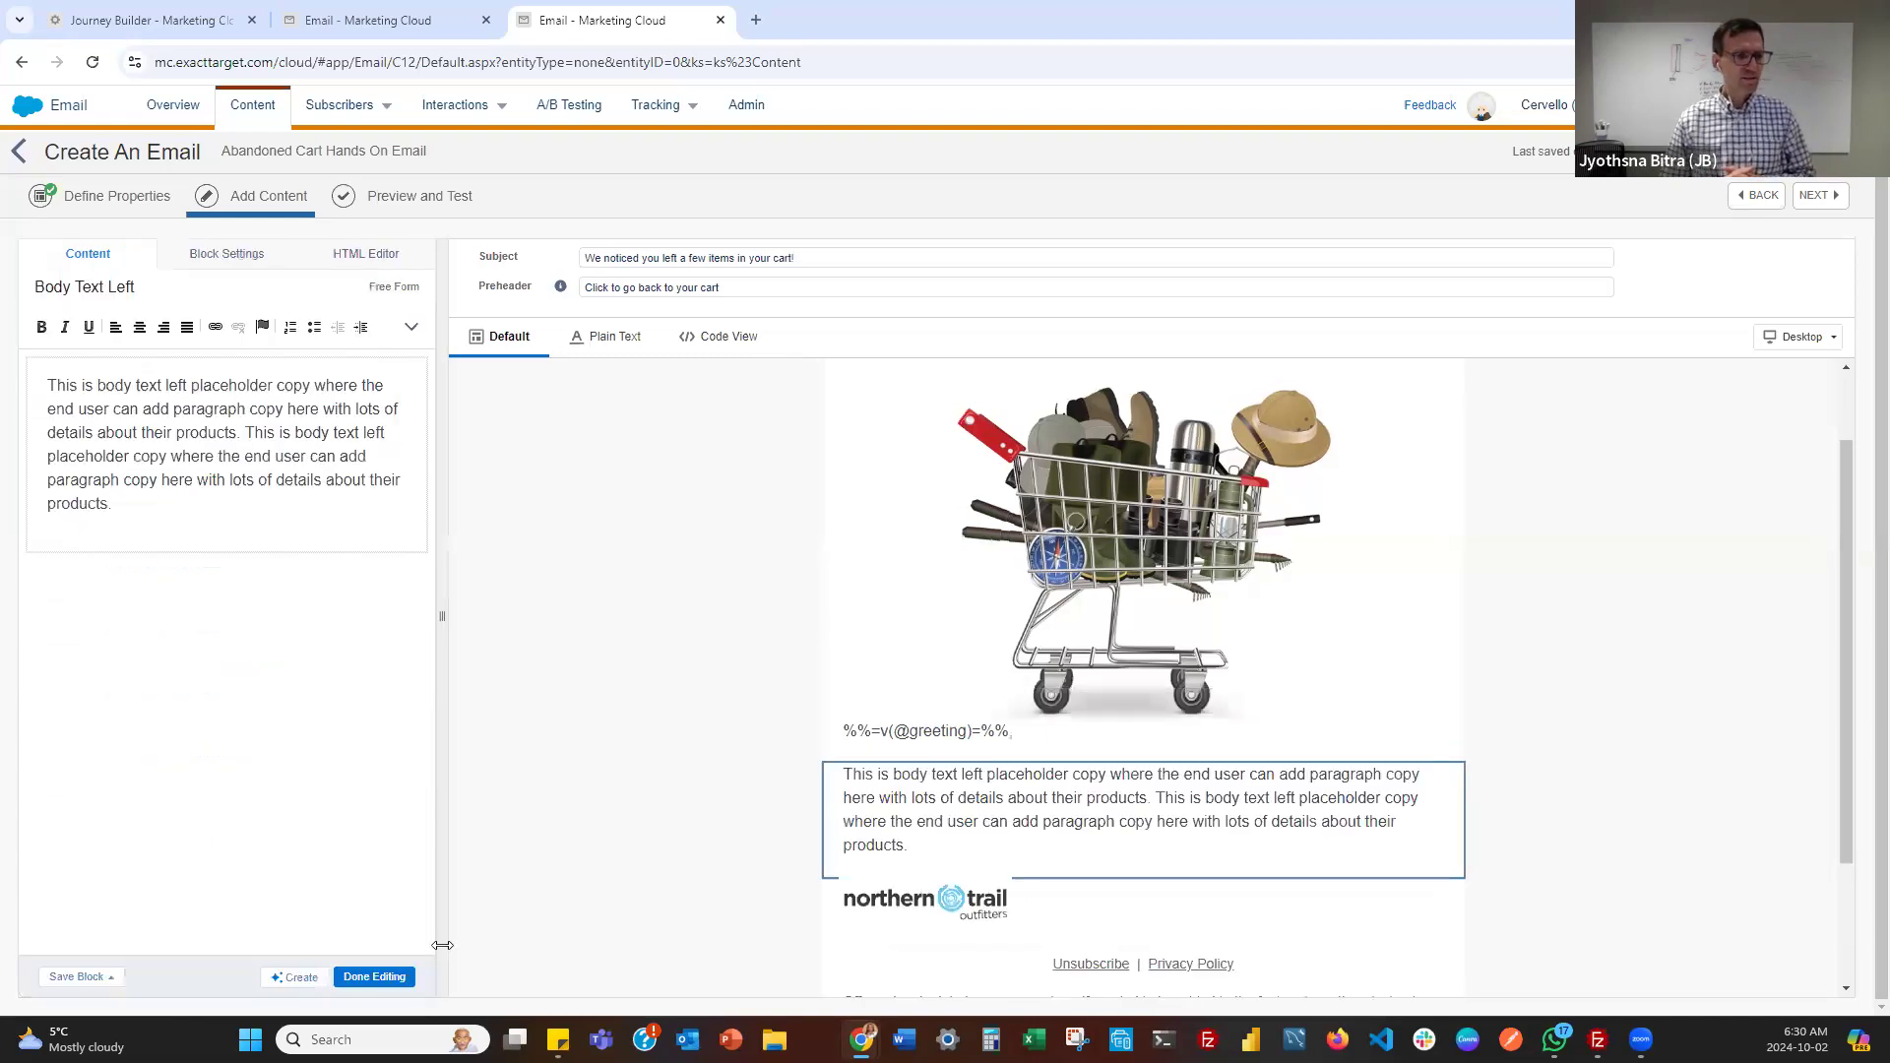
click(380, 979)
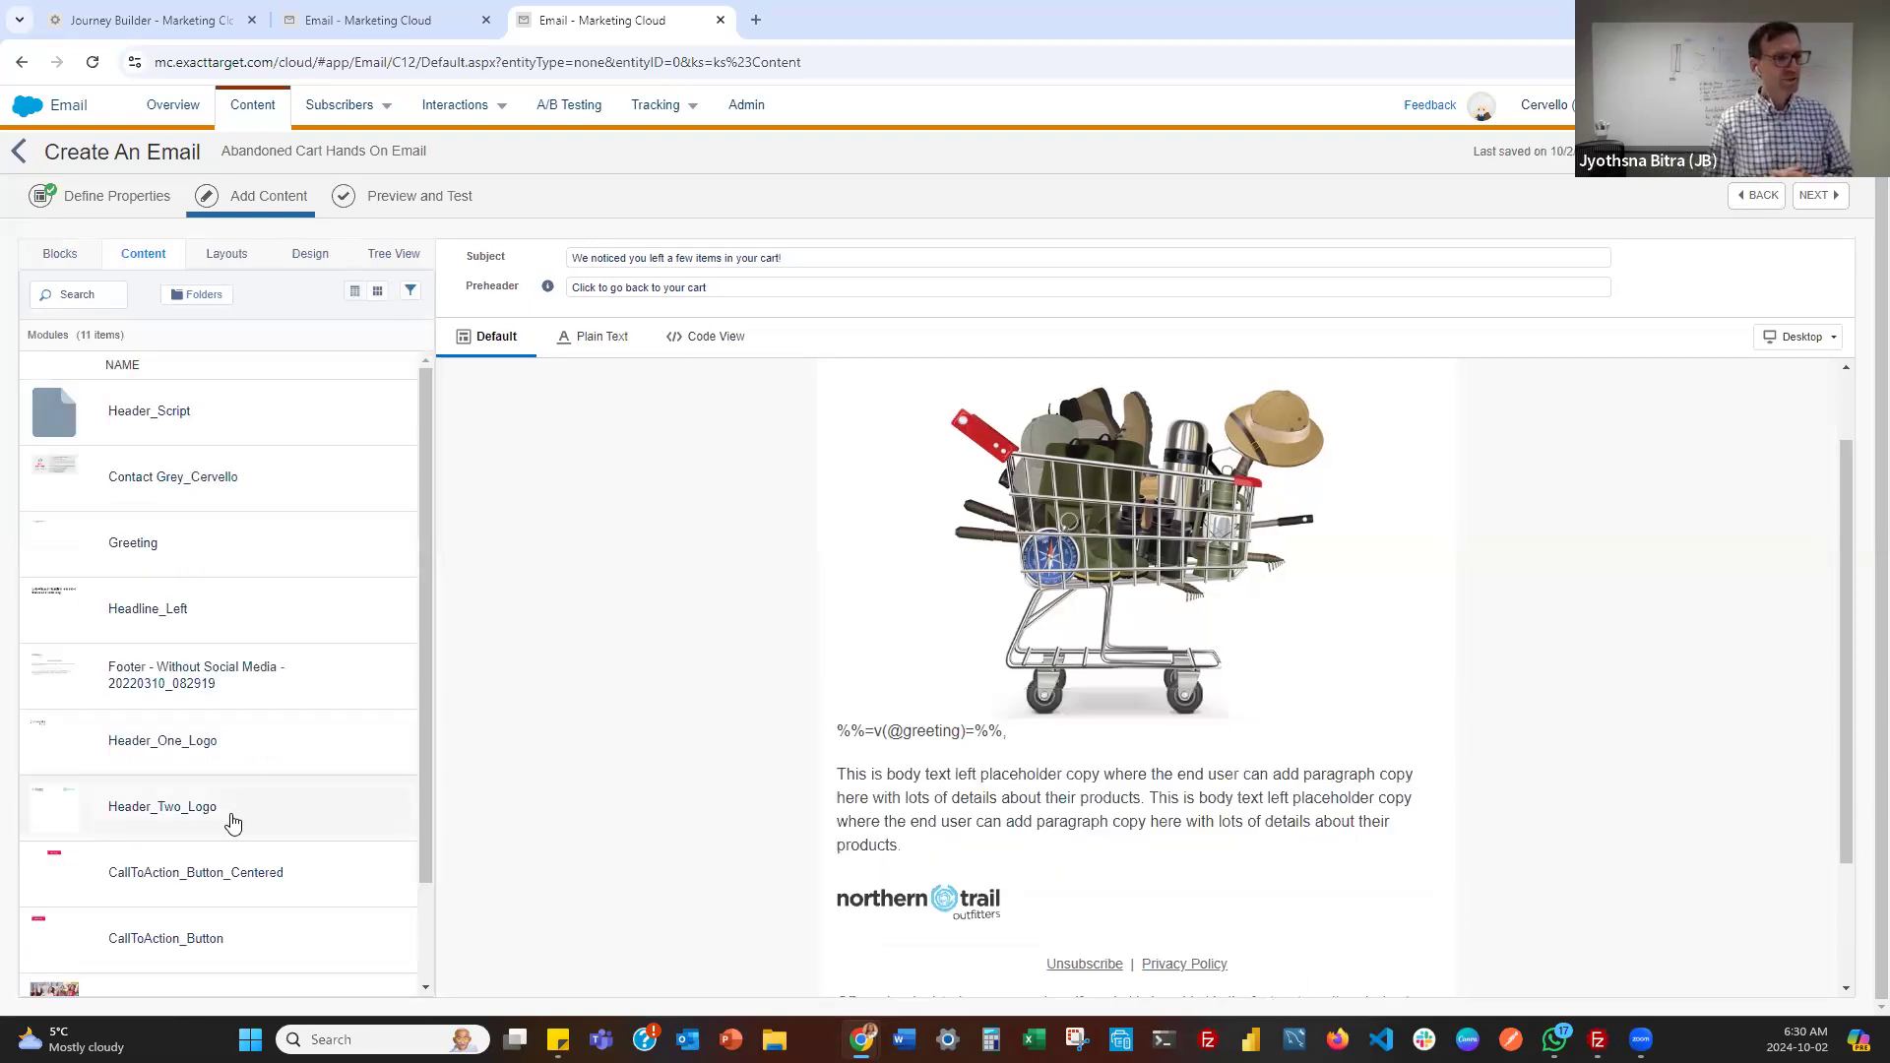
Place the Header_Script code snippet between the cart image and the greeting, and finish editing it
scroll(234, 822, down, 1)
scroll(233, 822, down, 1)
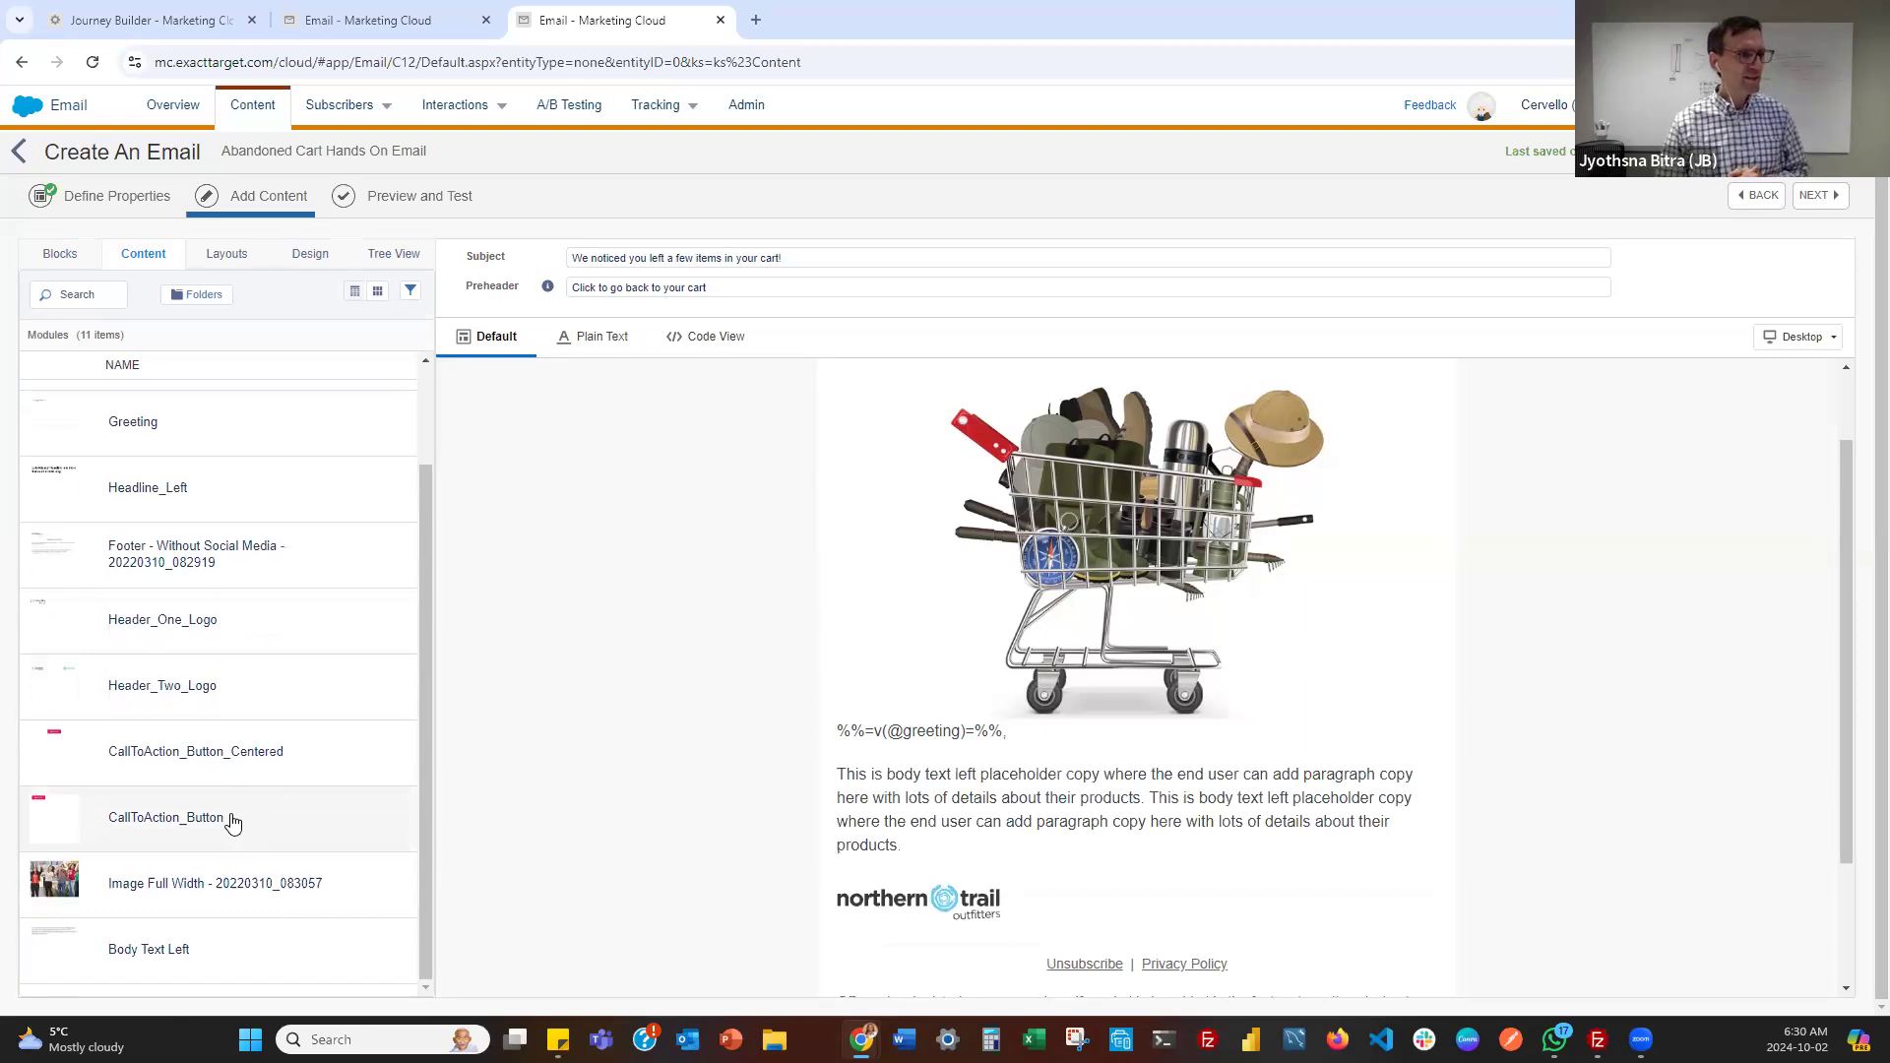
scroll(206, 768, up, 1)
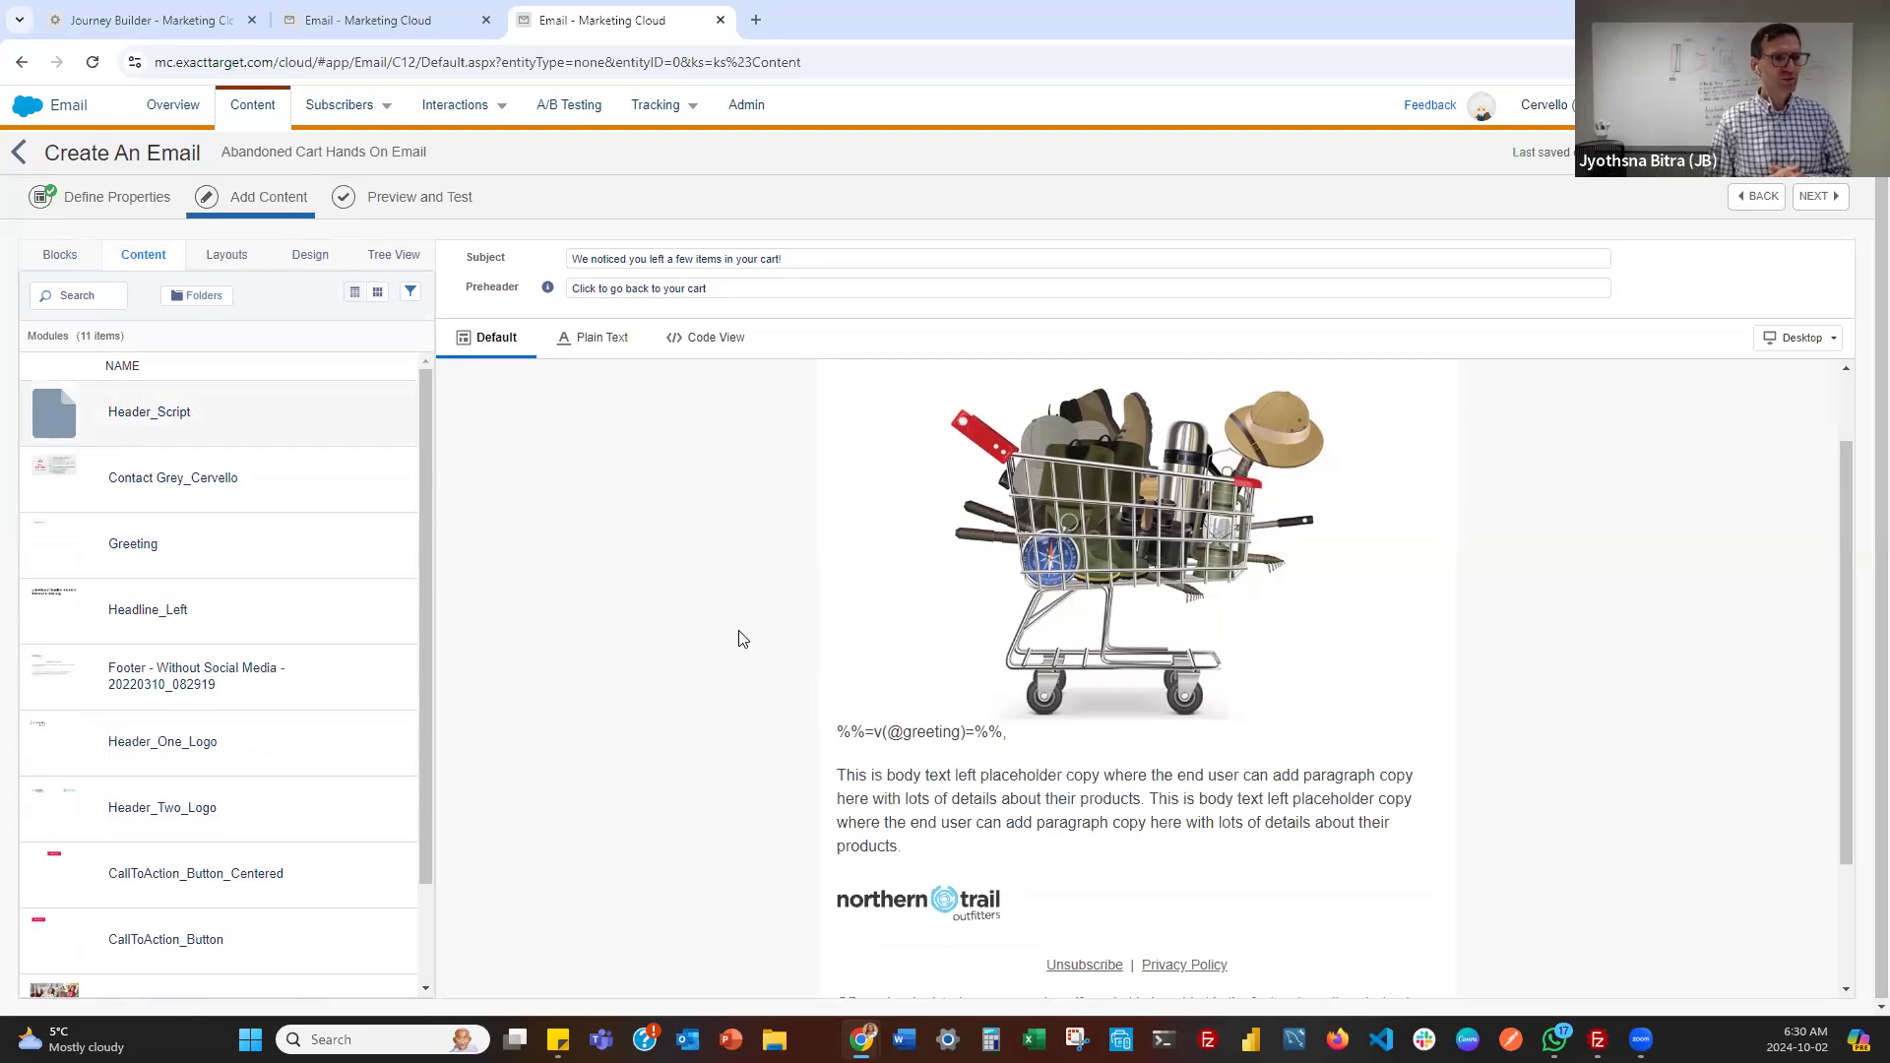
drag(168, 421, 825, 720)
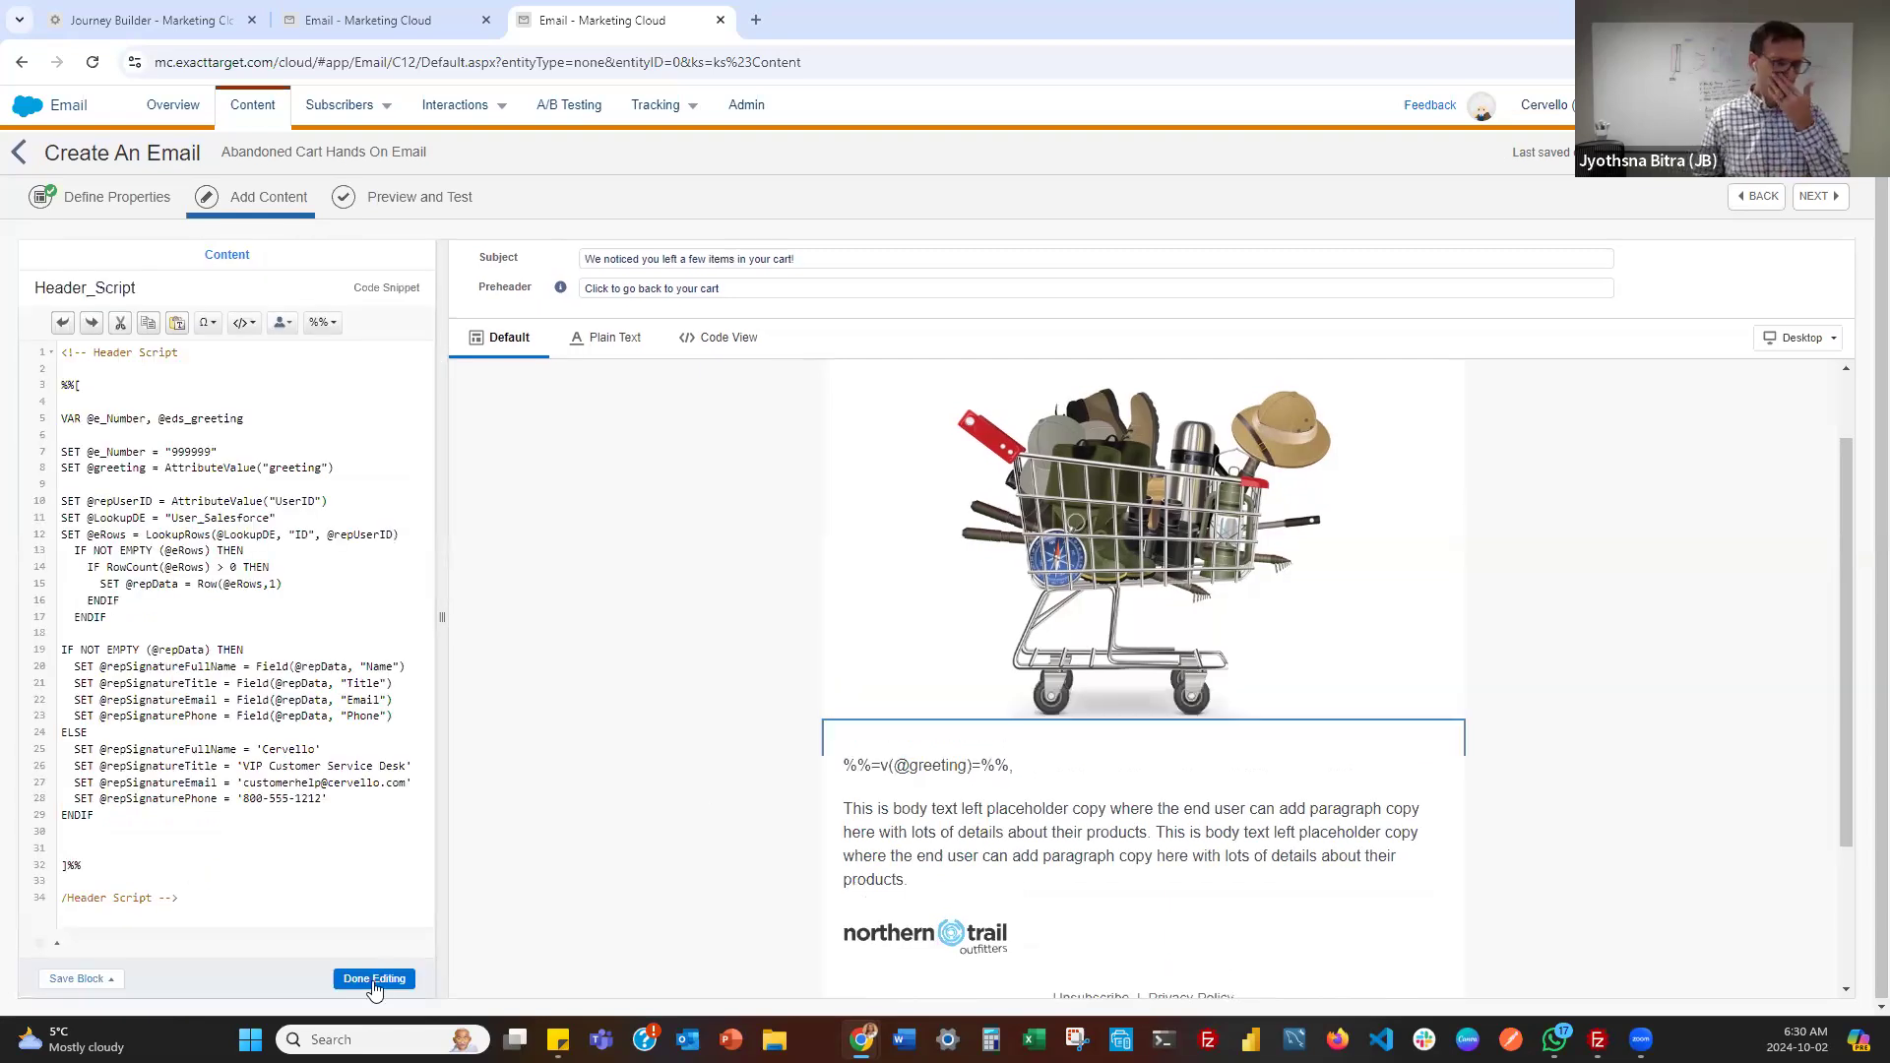
click(374, 980)
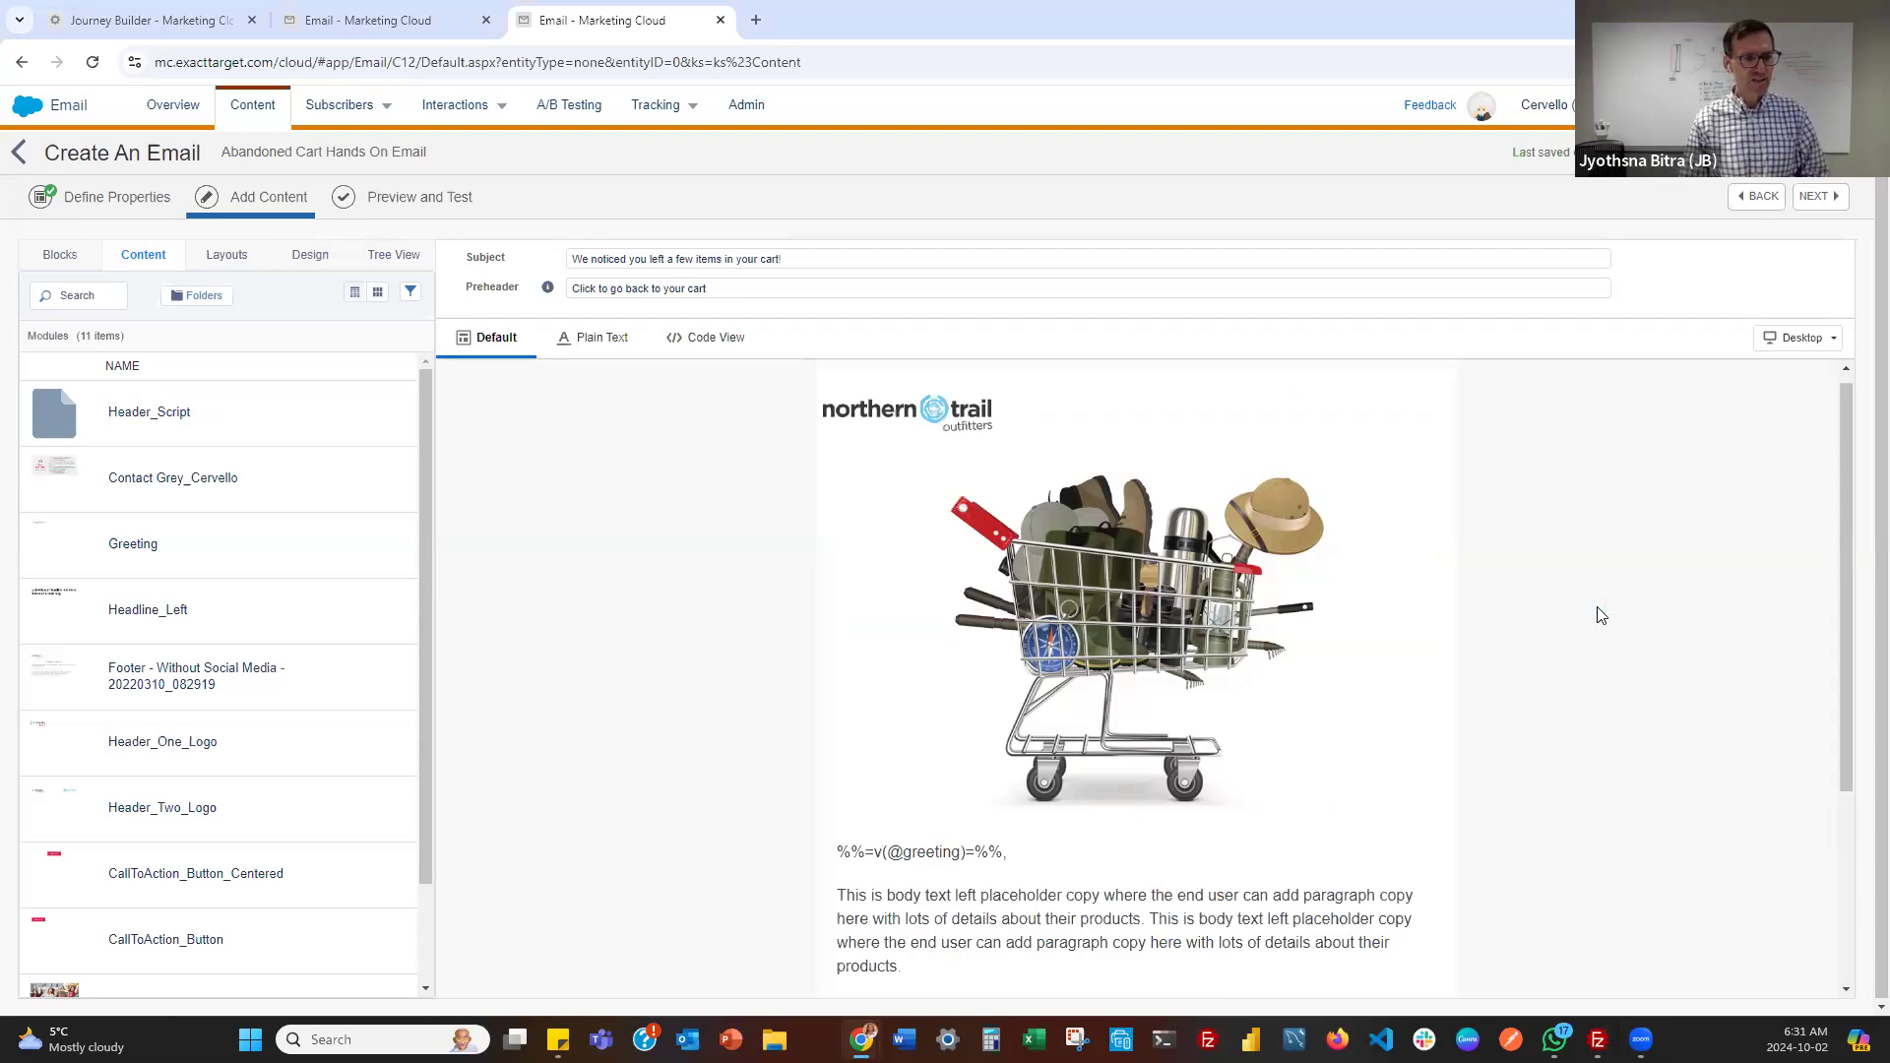
Review the assembled email and the Greeting block's variable, and open the Header_Script snippet above the greeting
scroll(1599, 616, down, 1)
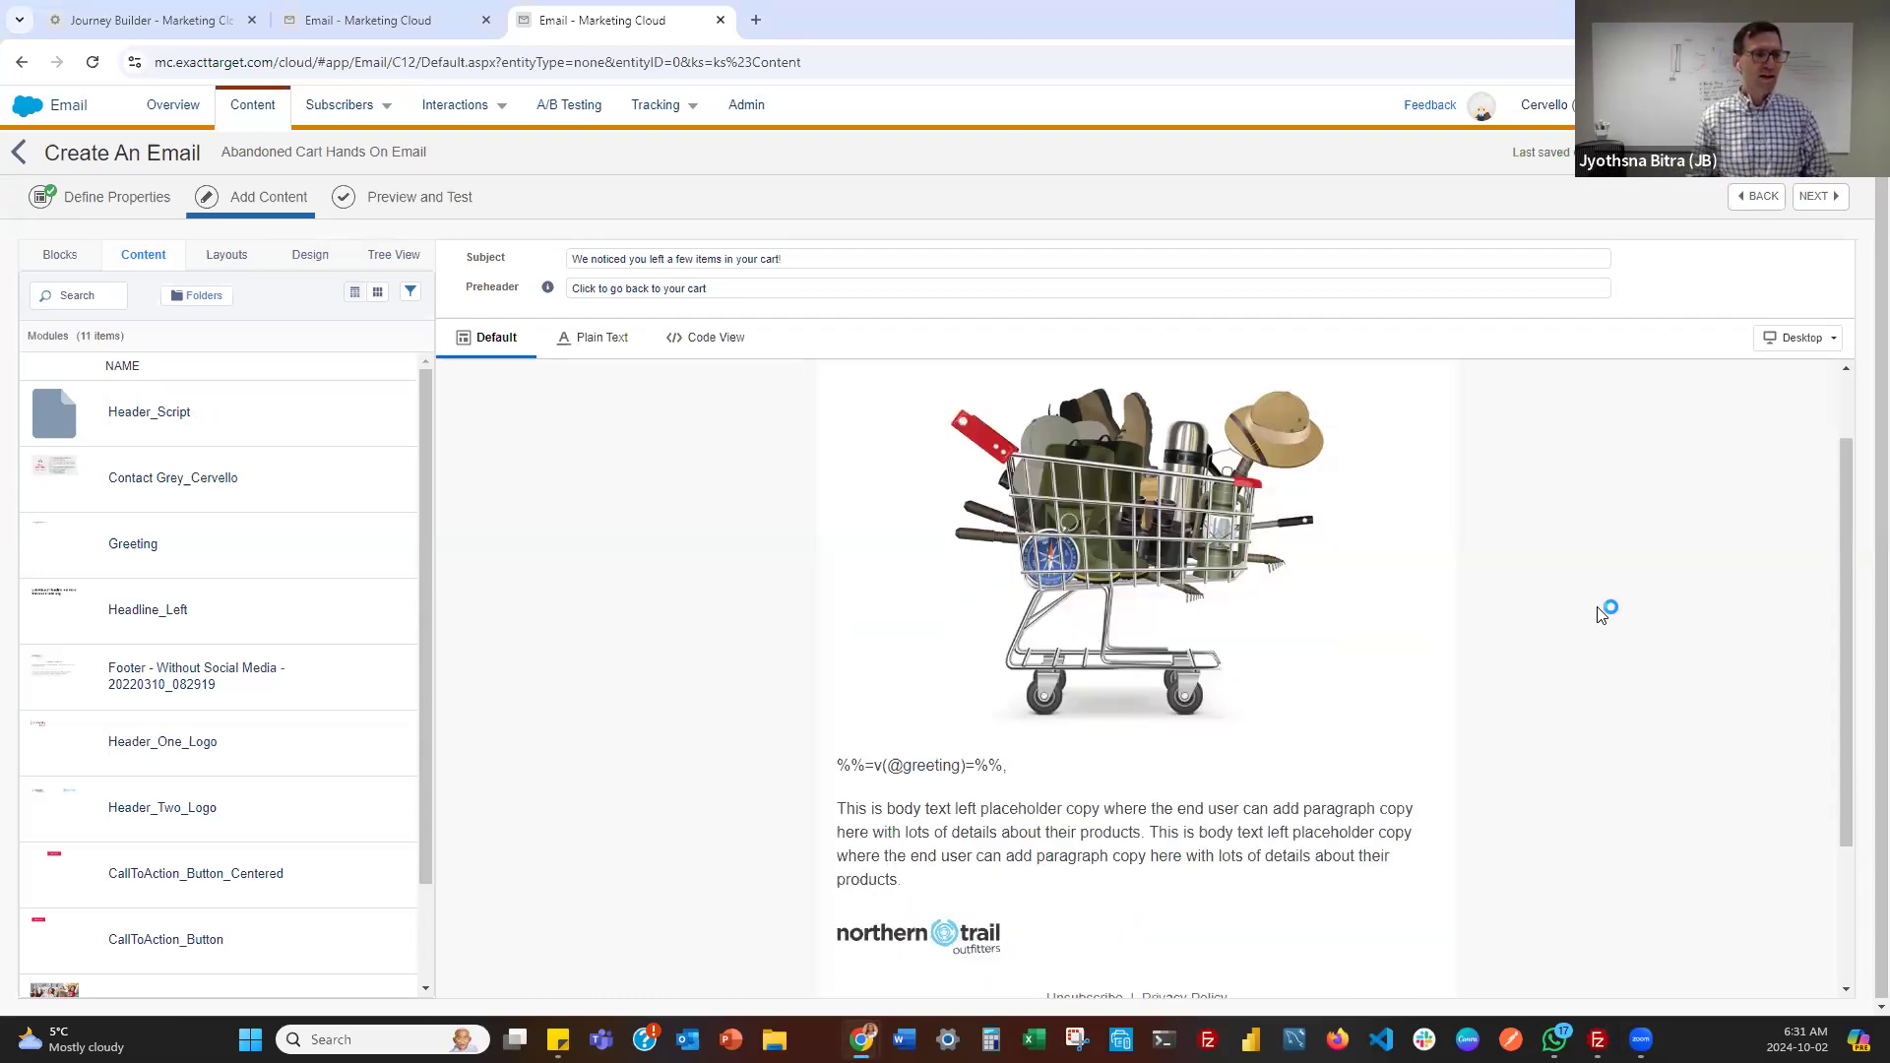
scroll(1599, 590, down, 1)
scroll(1153, 179, up, 2)
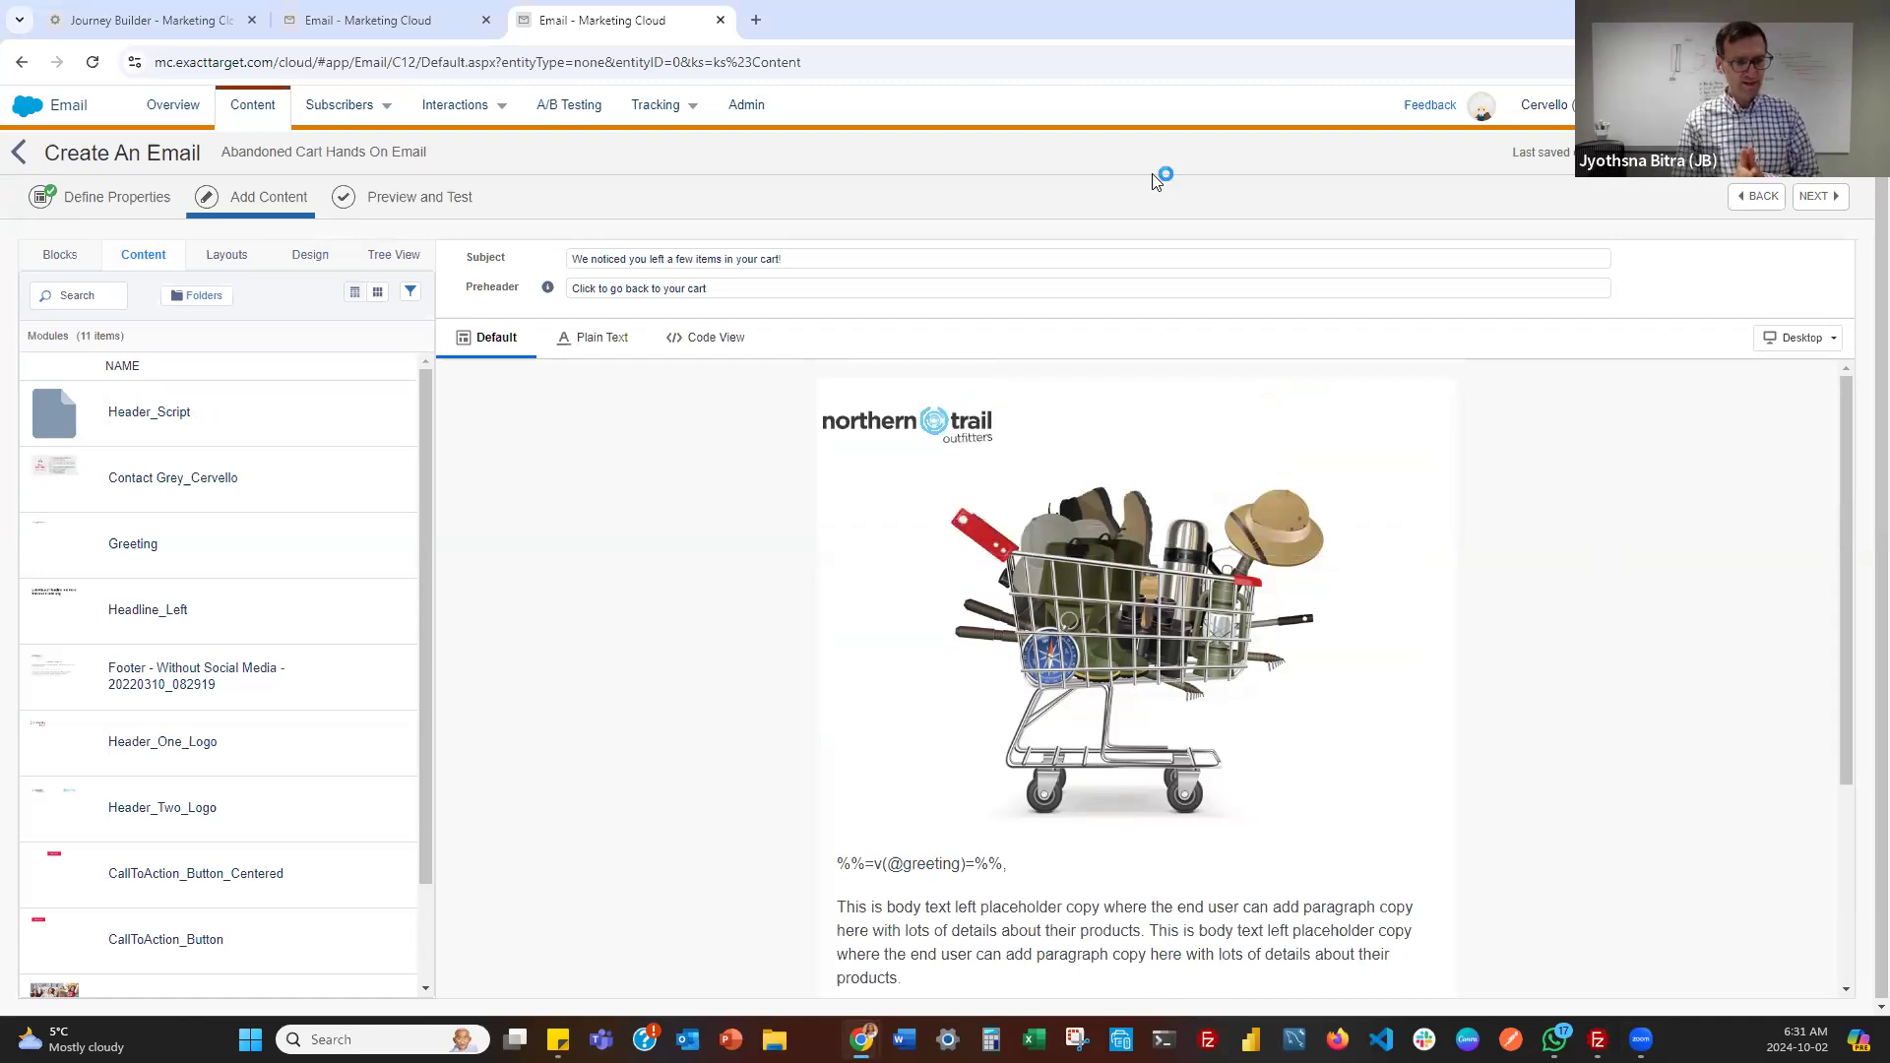
click(953, 864)
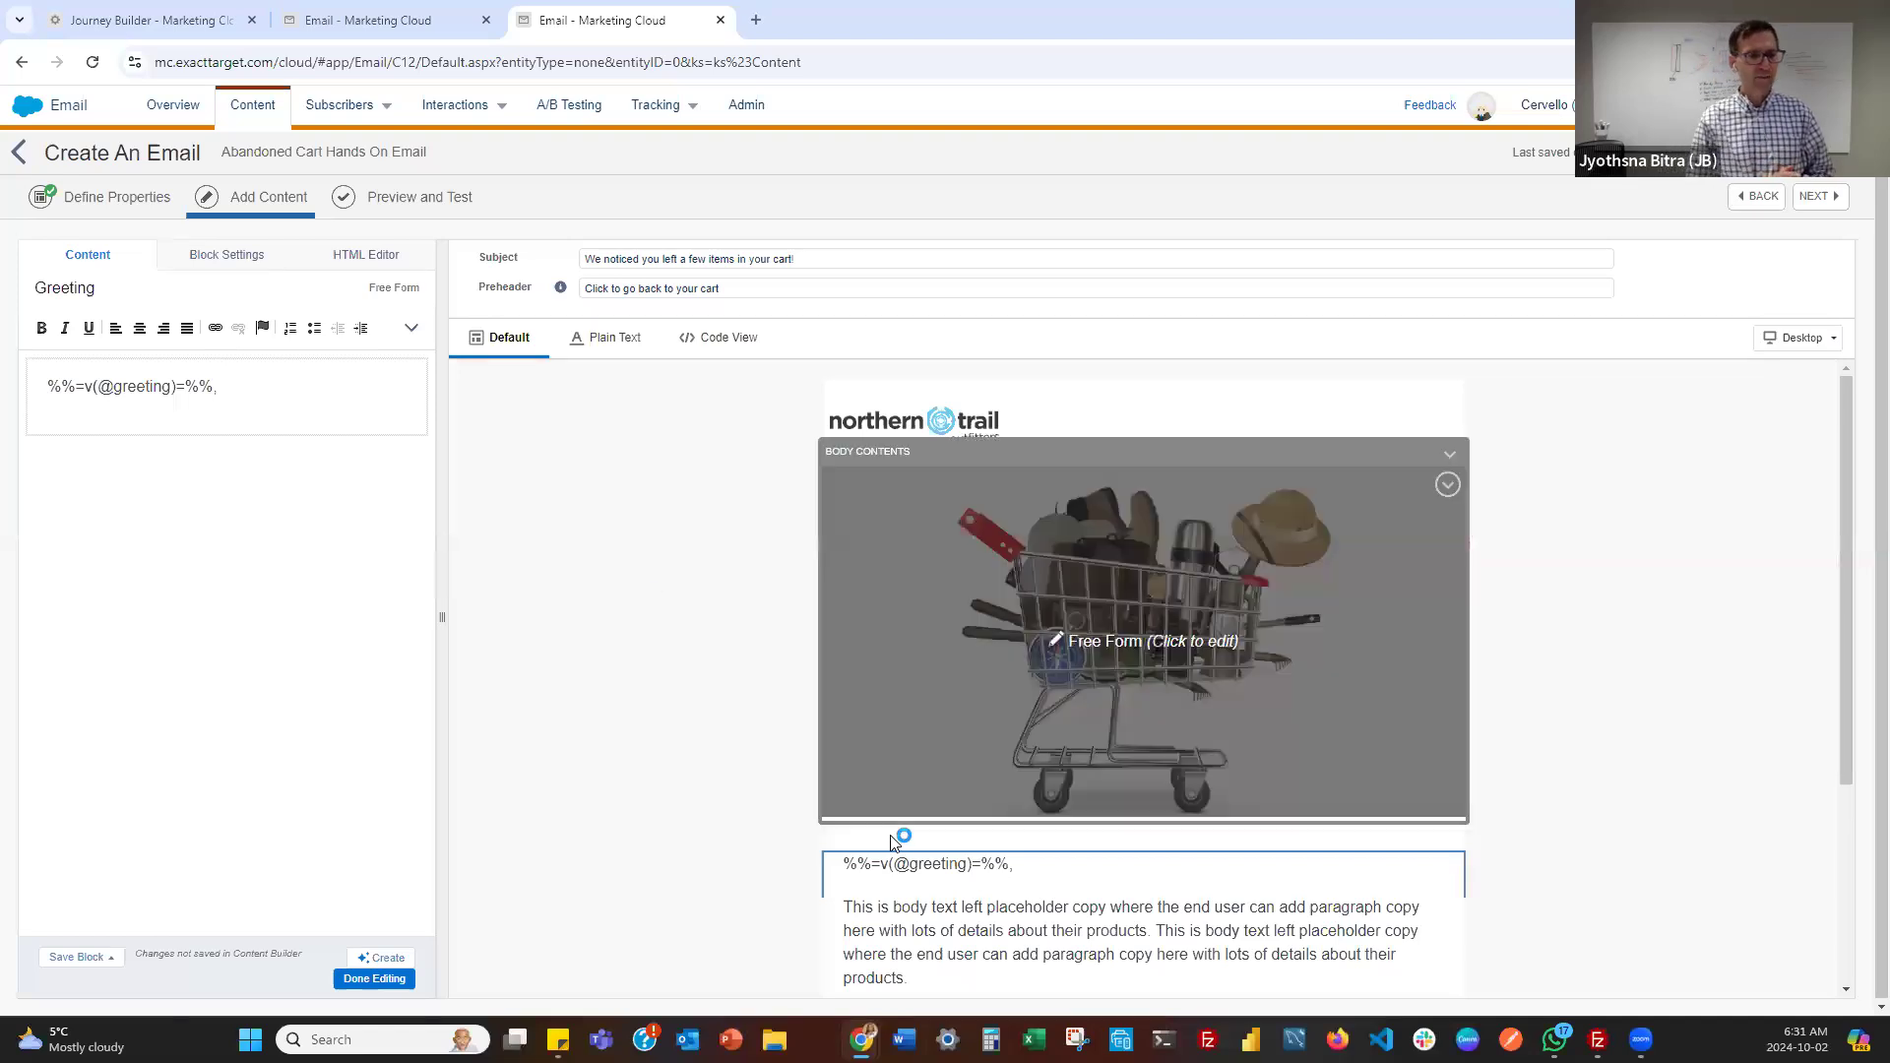
click(896, 836)
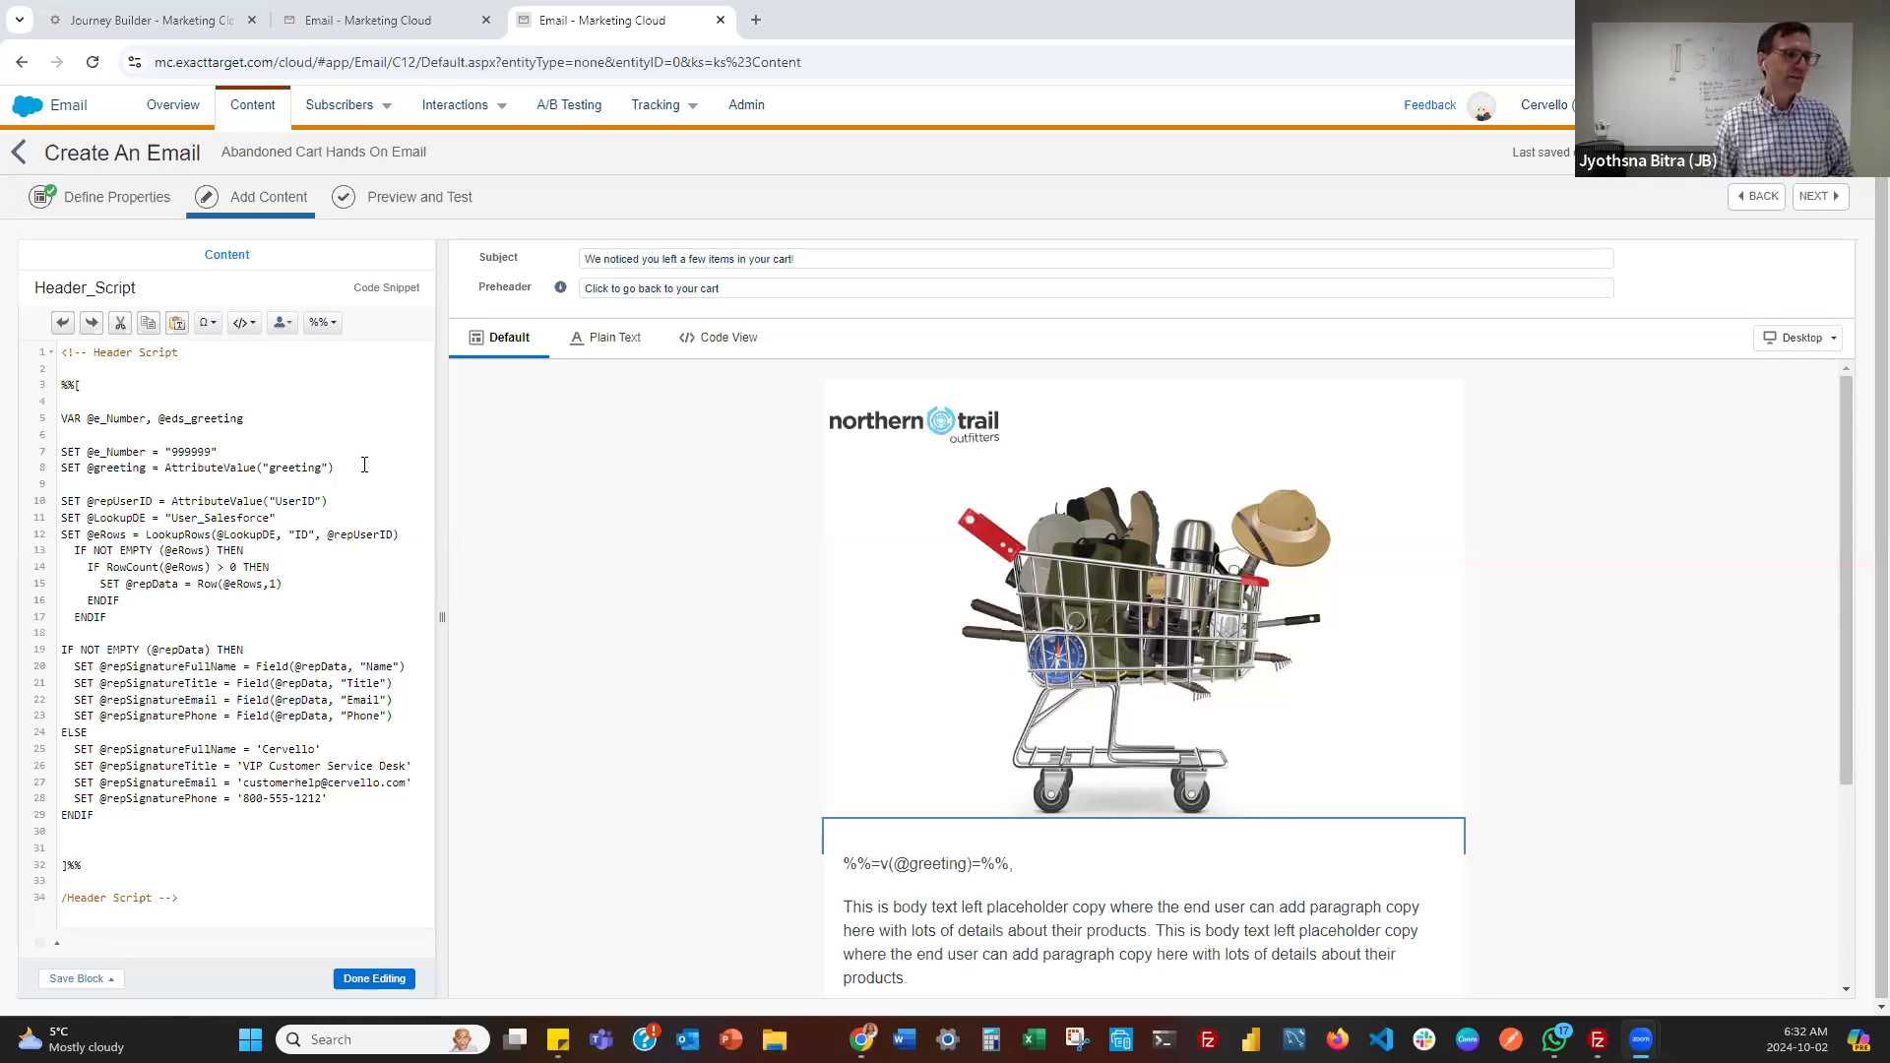
Copy the FirstName field name from the AbandonedCartJSDE_25092024 data extension in the other browser tab and return to the email
click(397, 29)
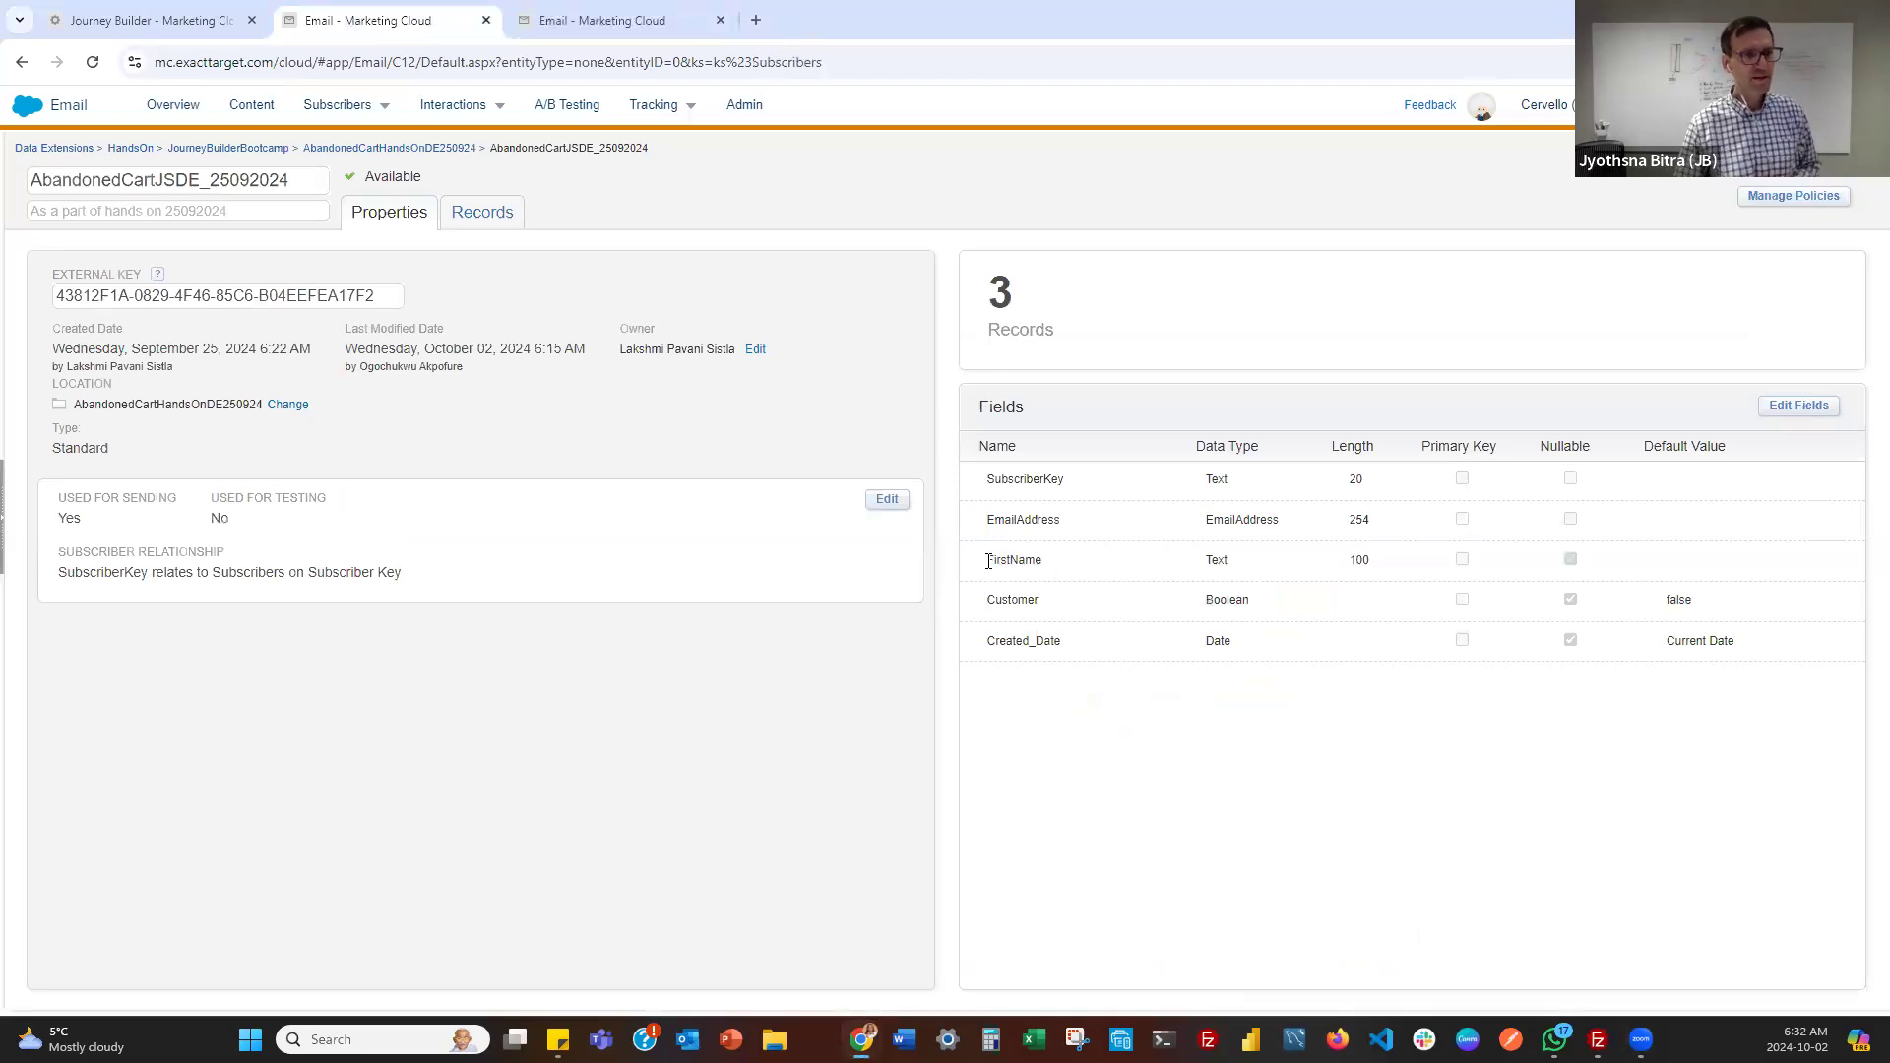
double_click(995, 561)
key(ctrl+c)
right_click(1010, 575)
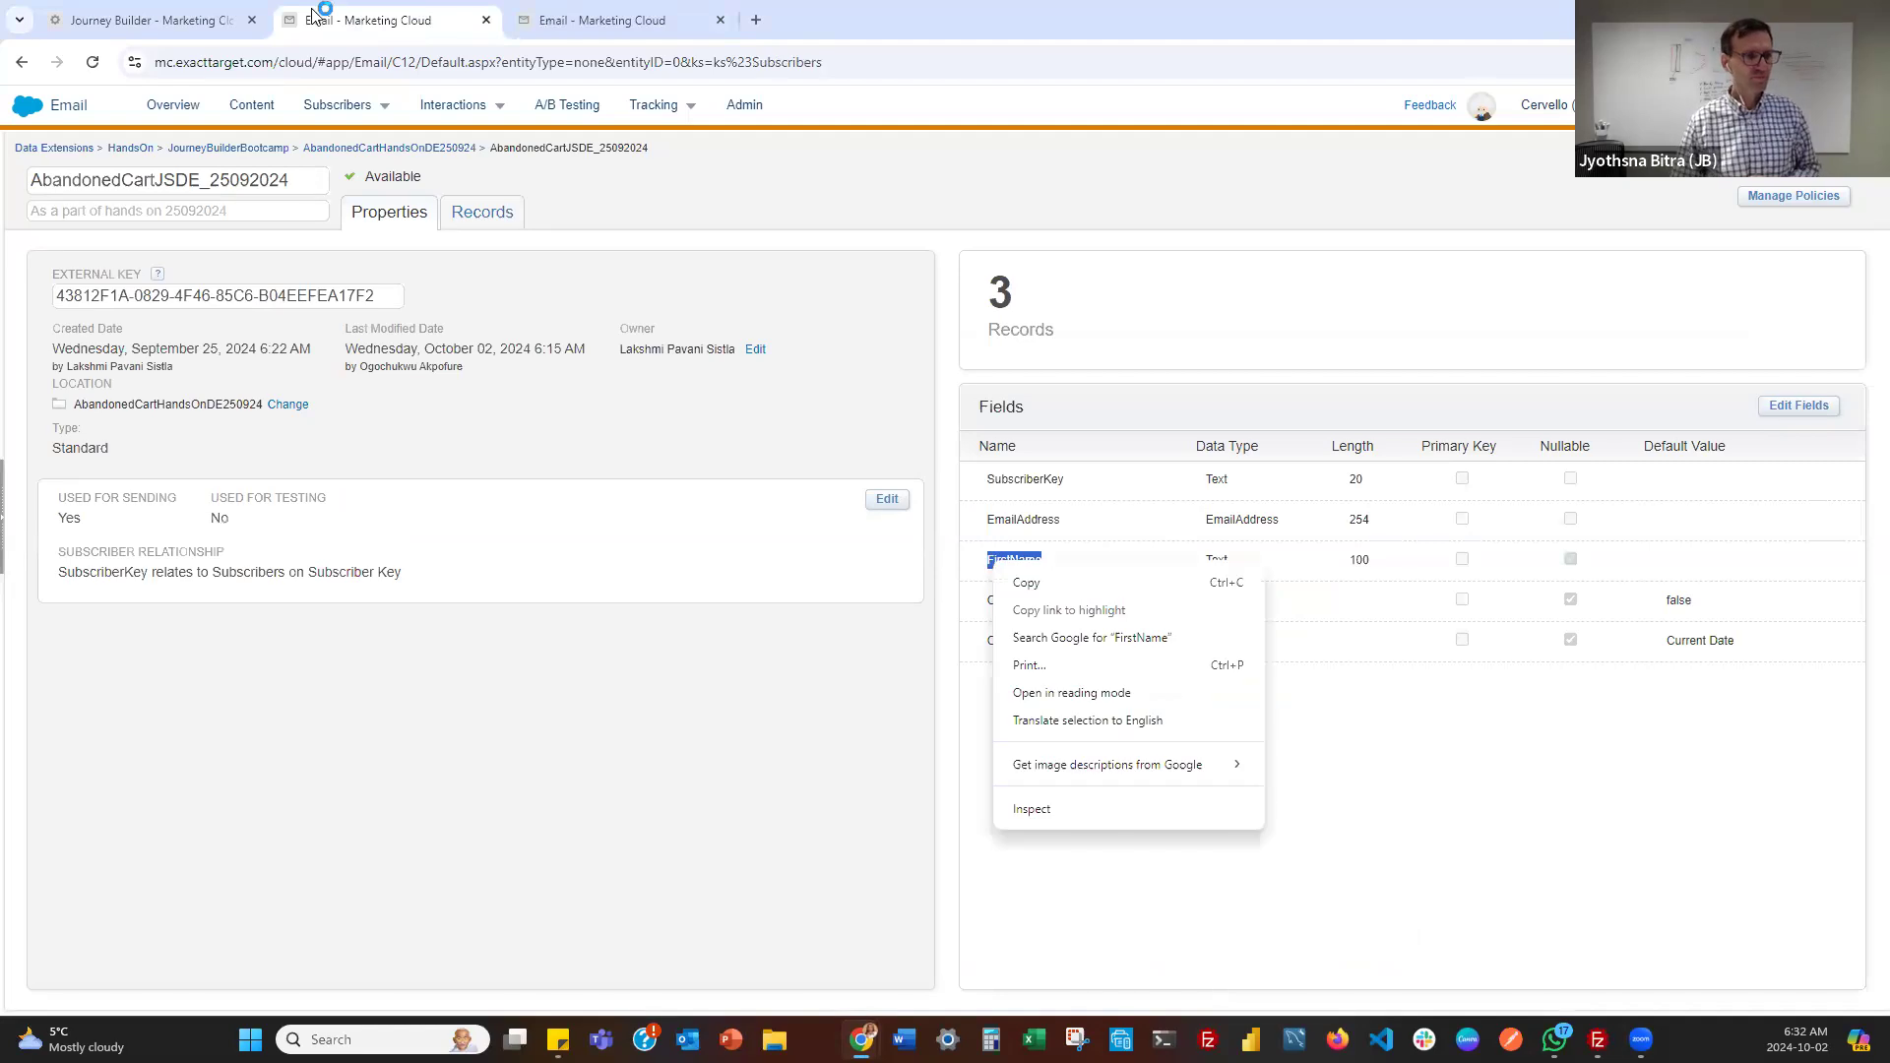
click(156, 473)
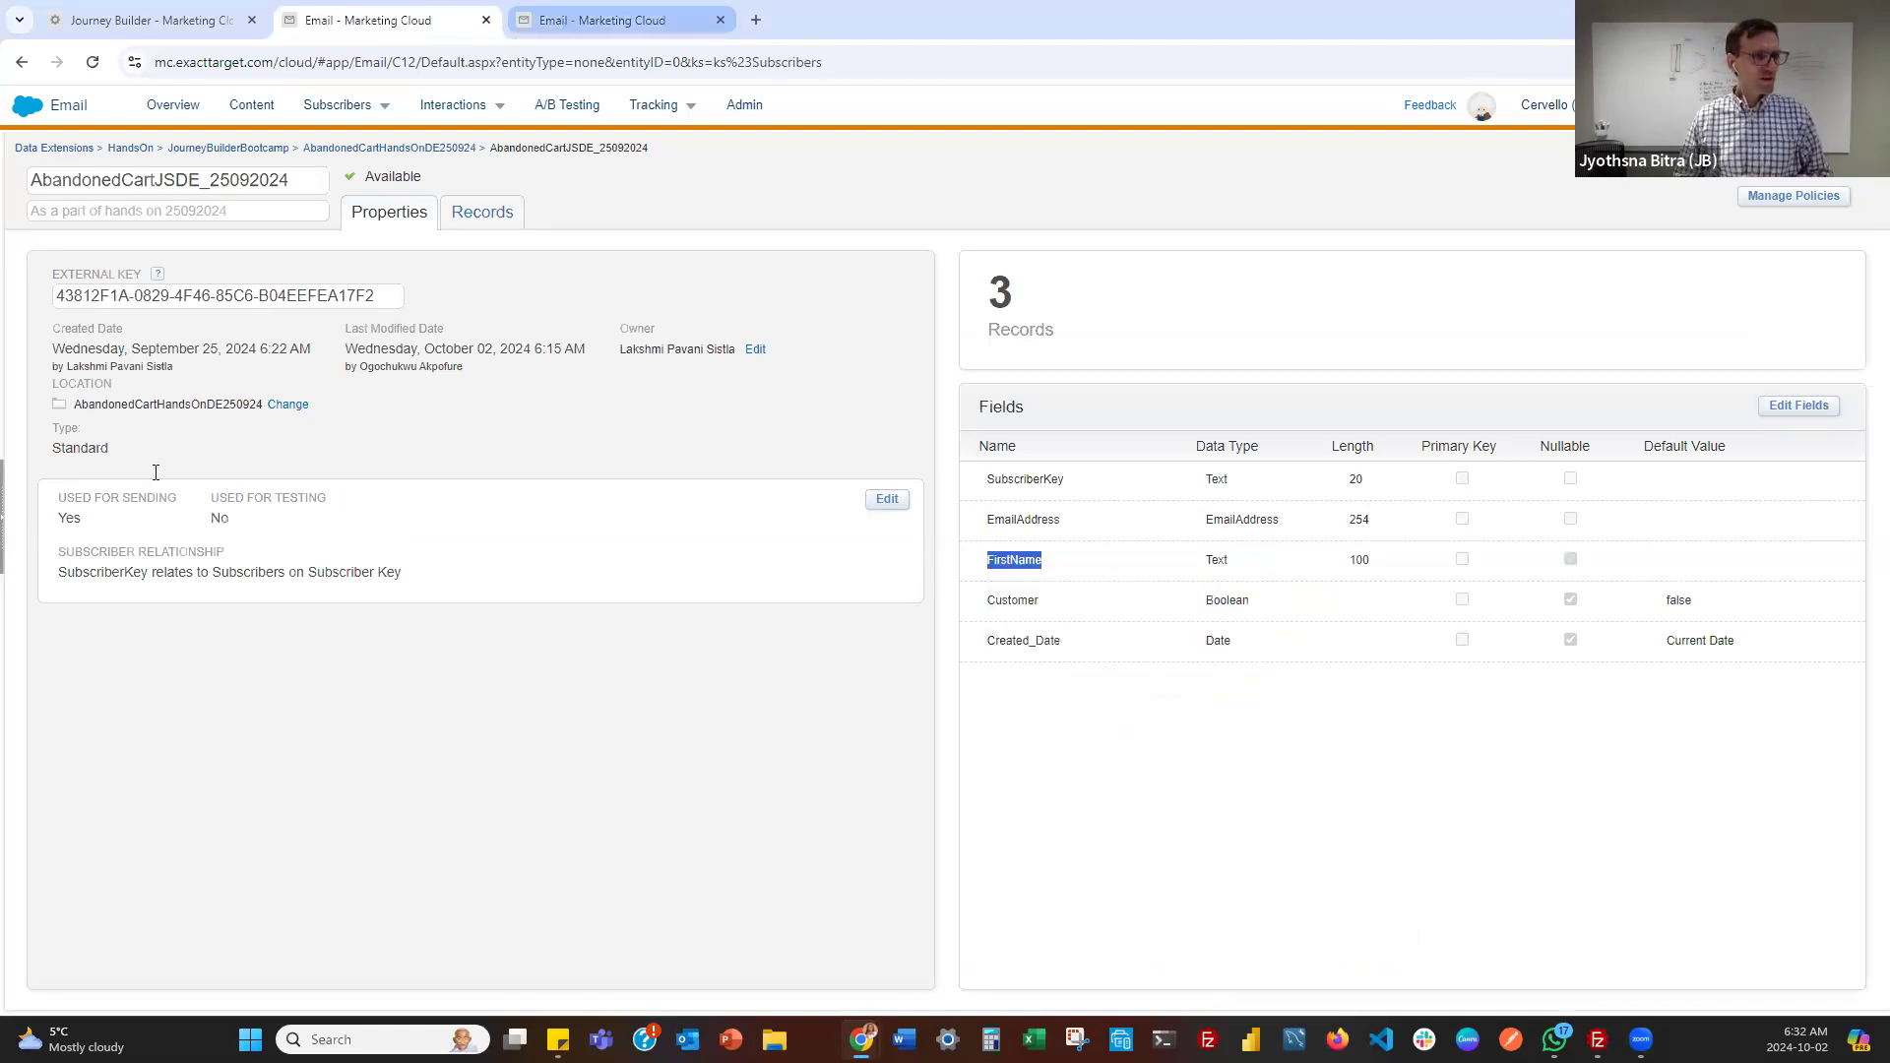
key(ctrl+Tab)
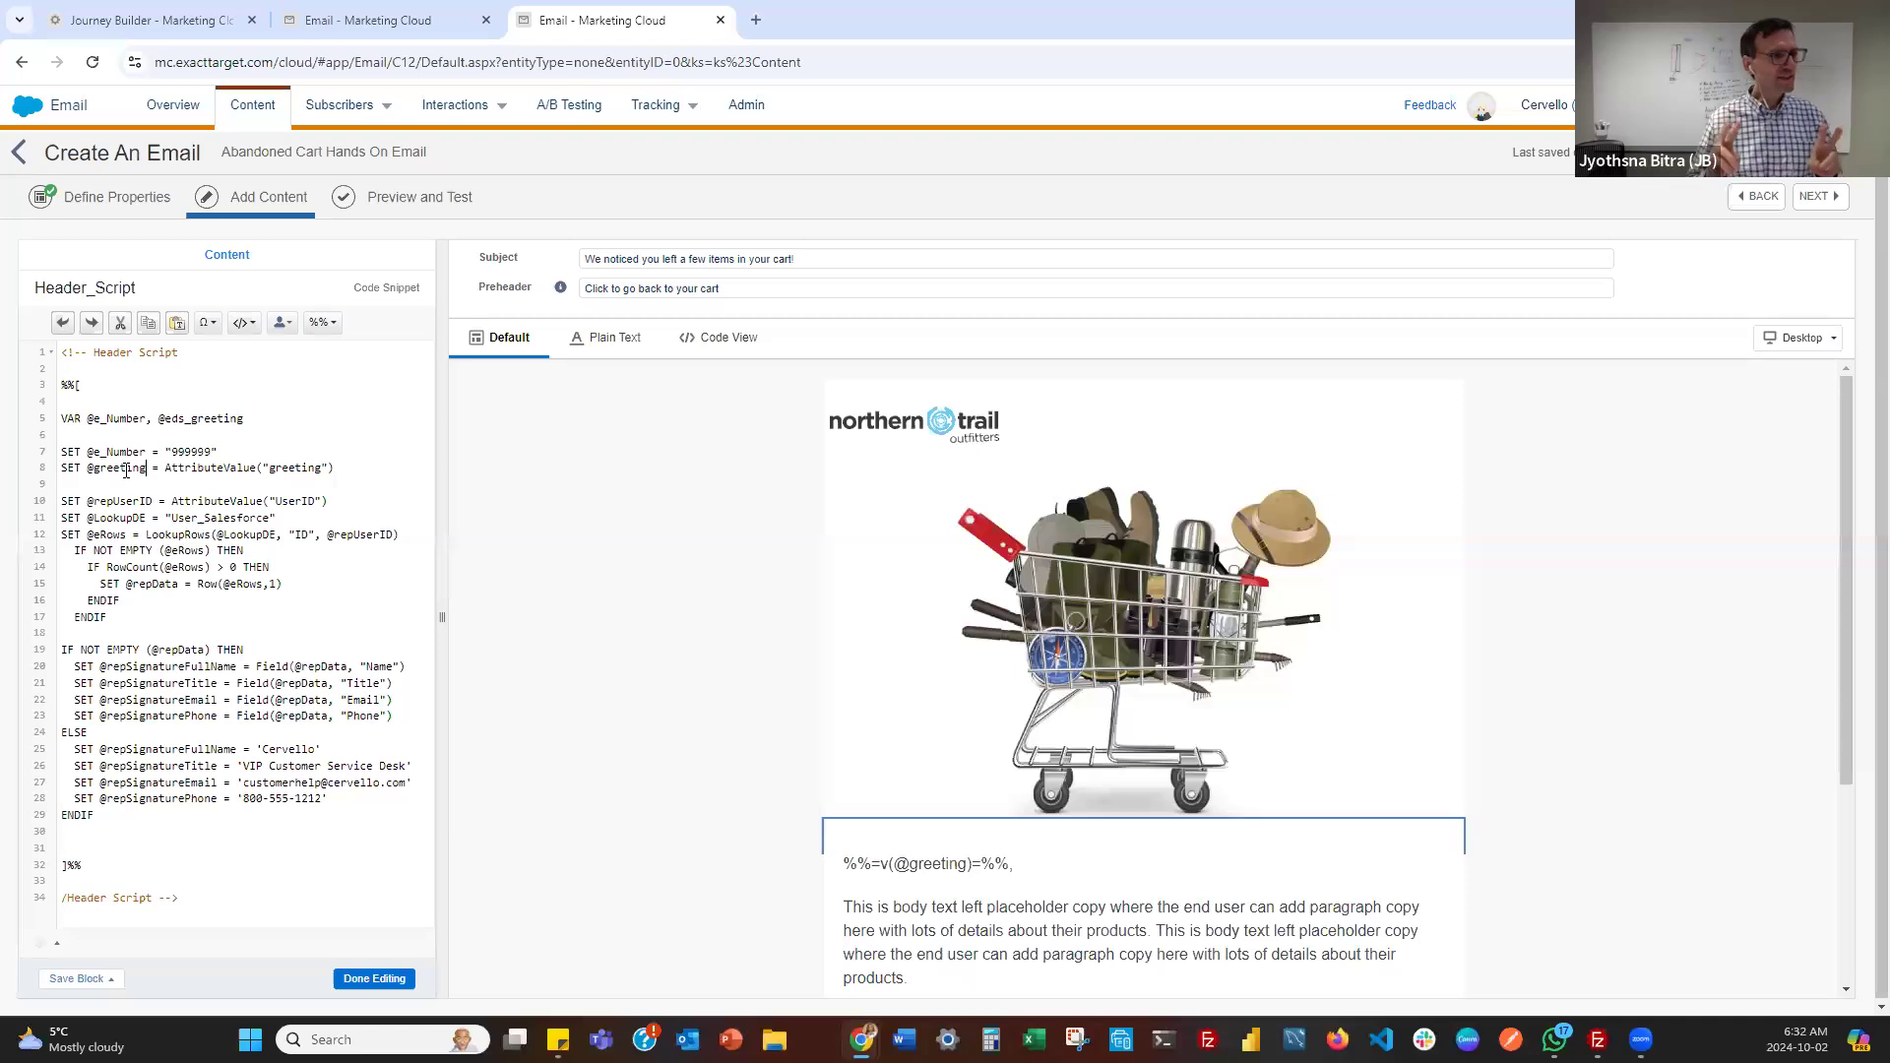
drag(127, 470, 145, 470)
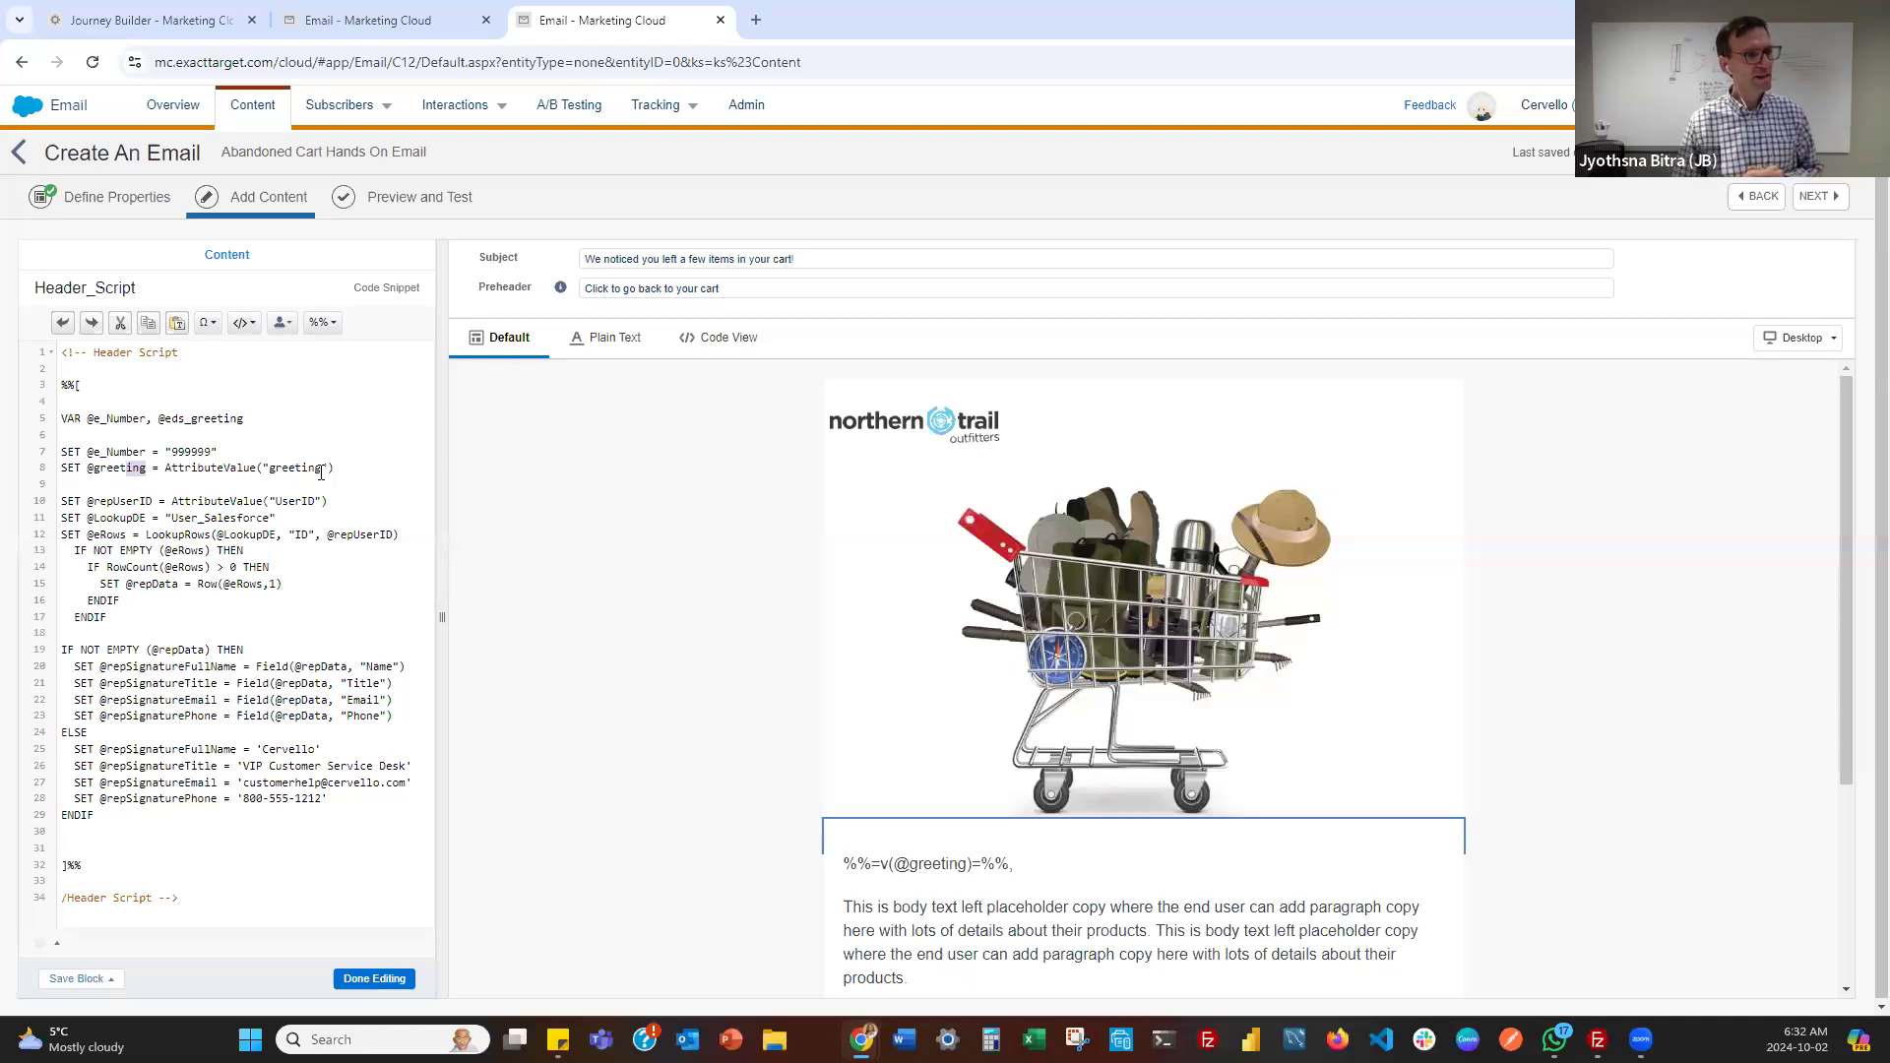
double_click(274, 470)
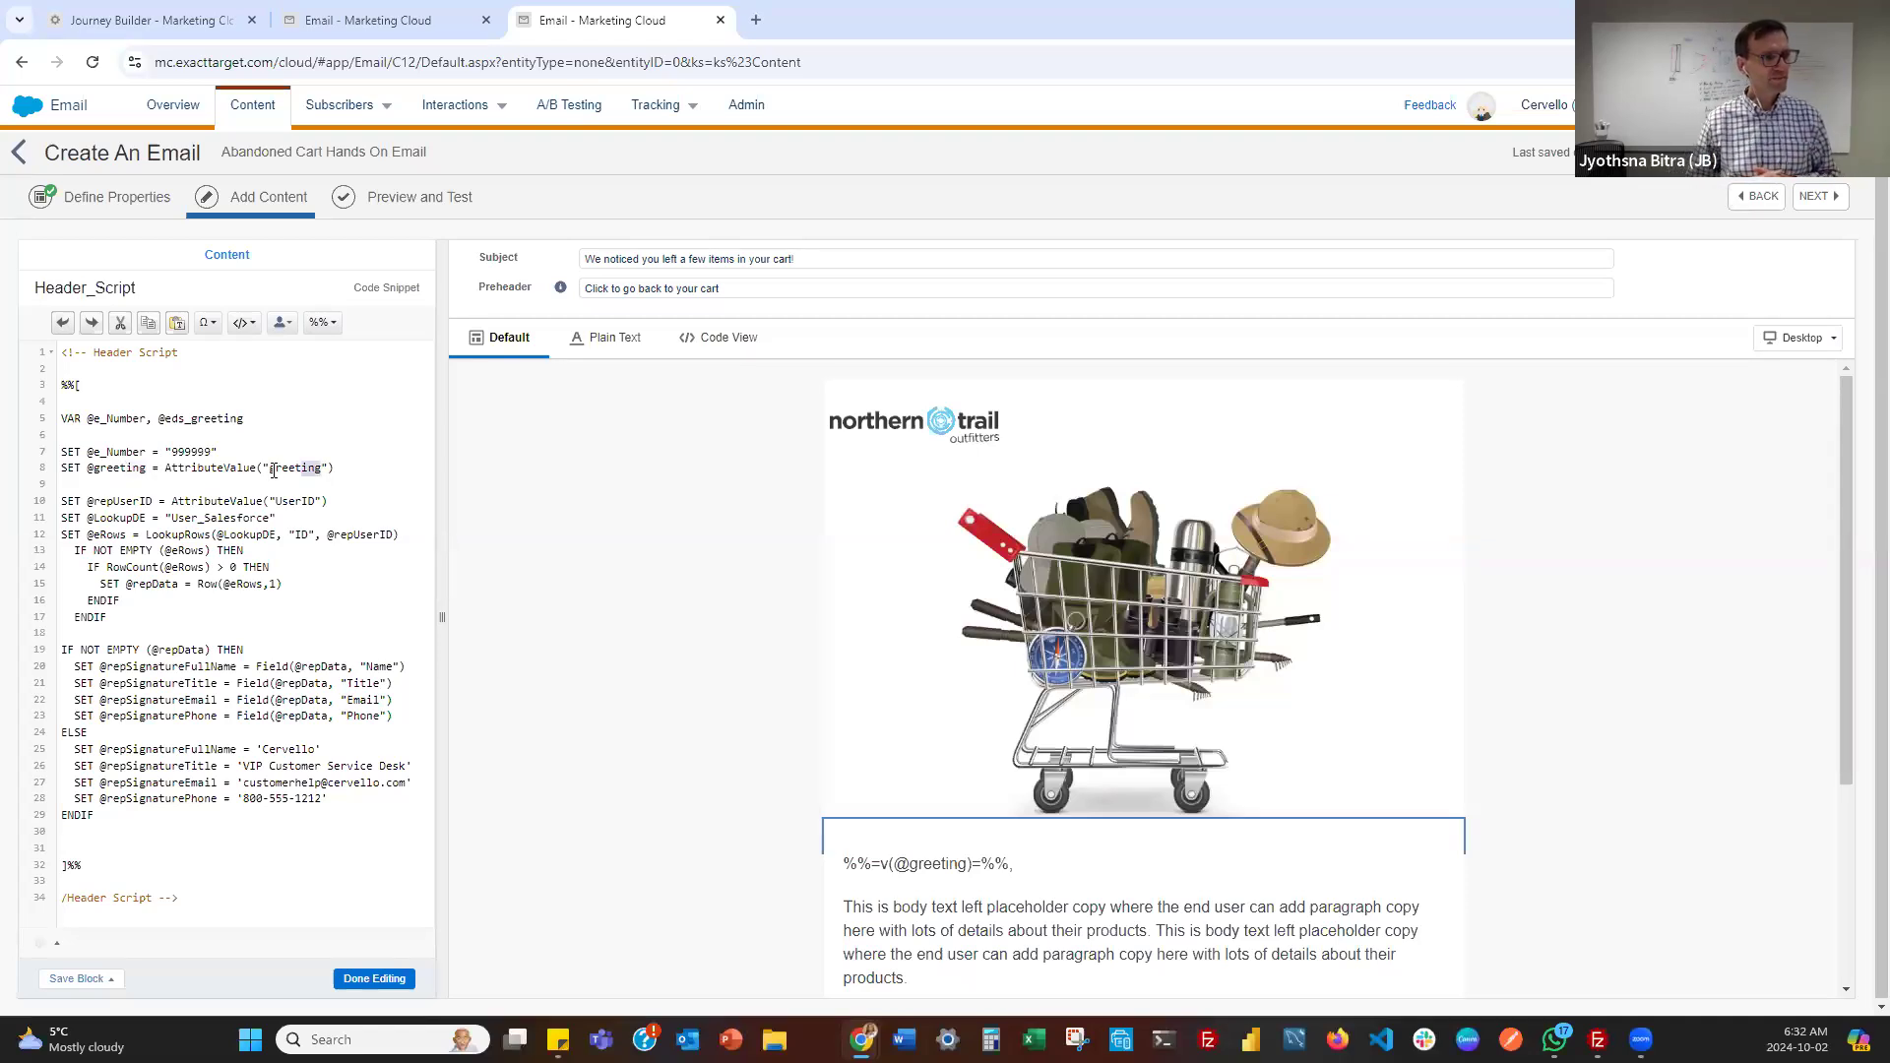
drag(274, 471, 272, 470)
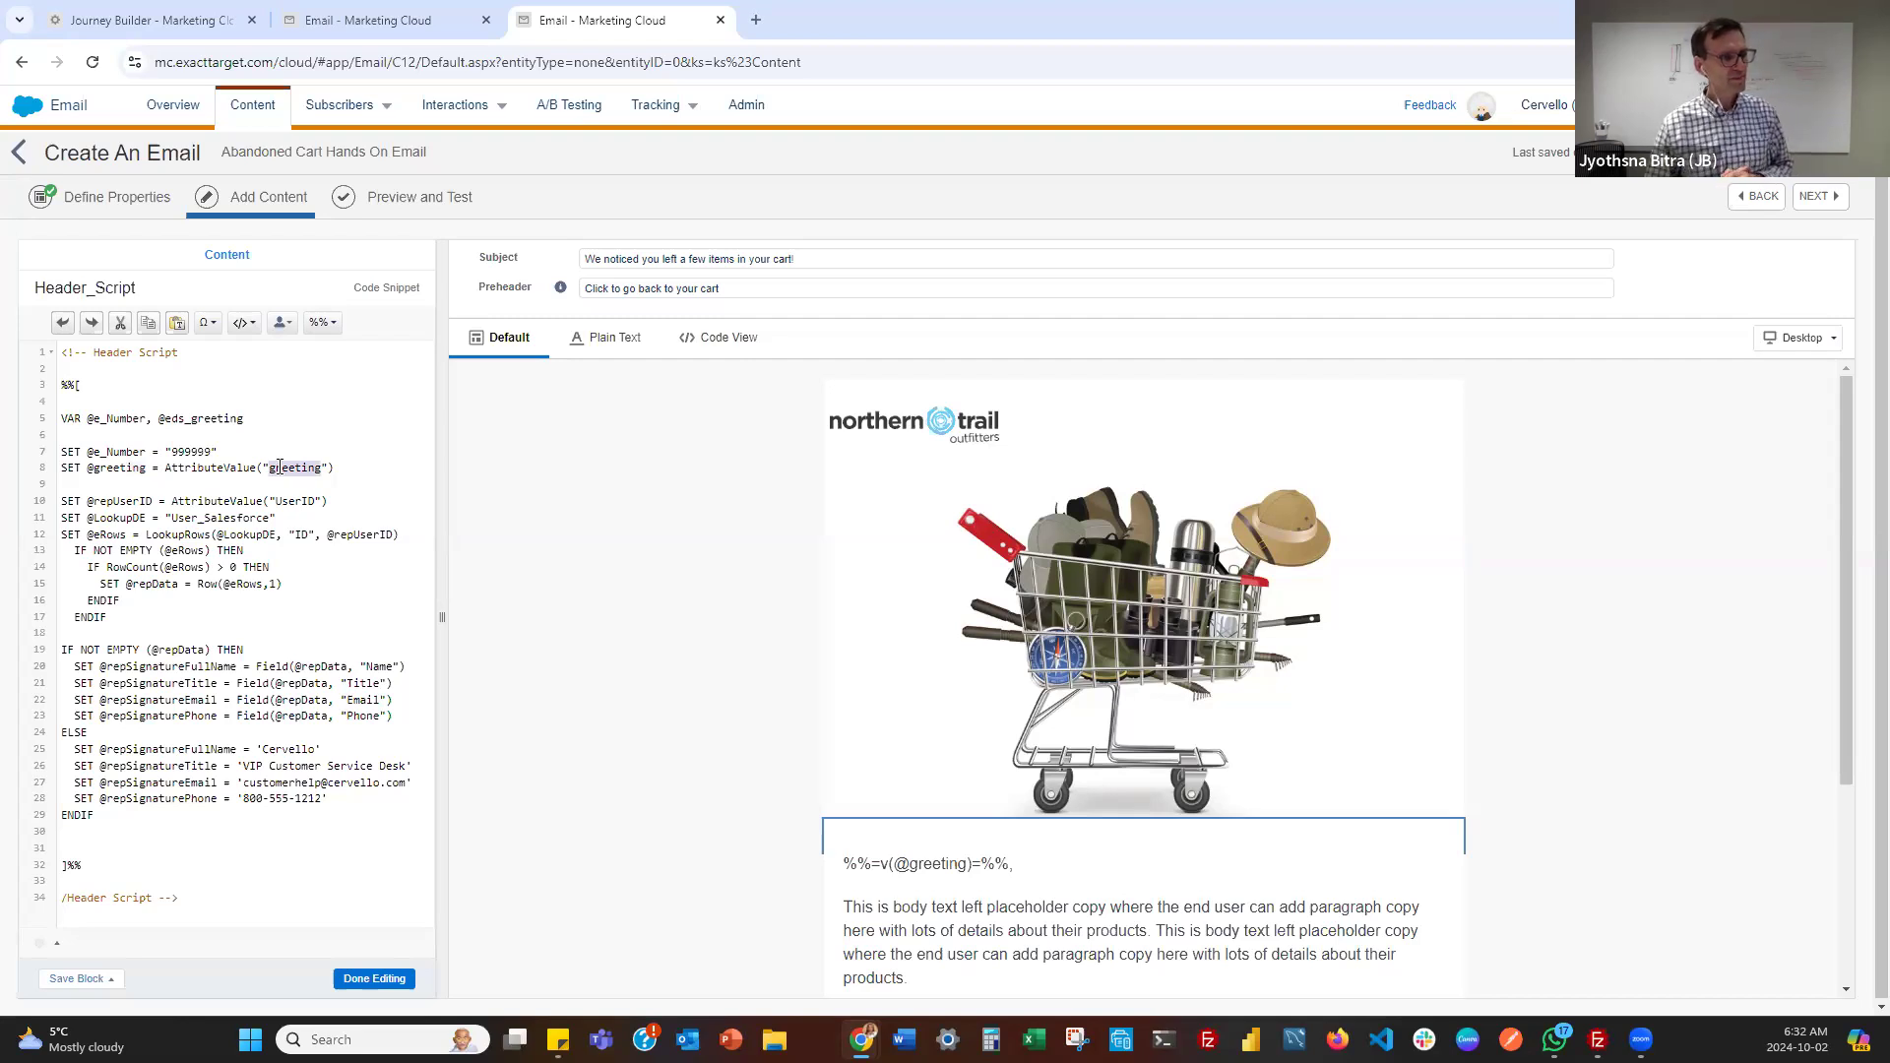
key(ctrl+v)
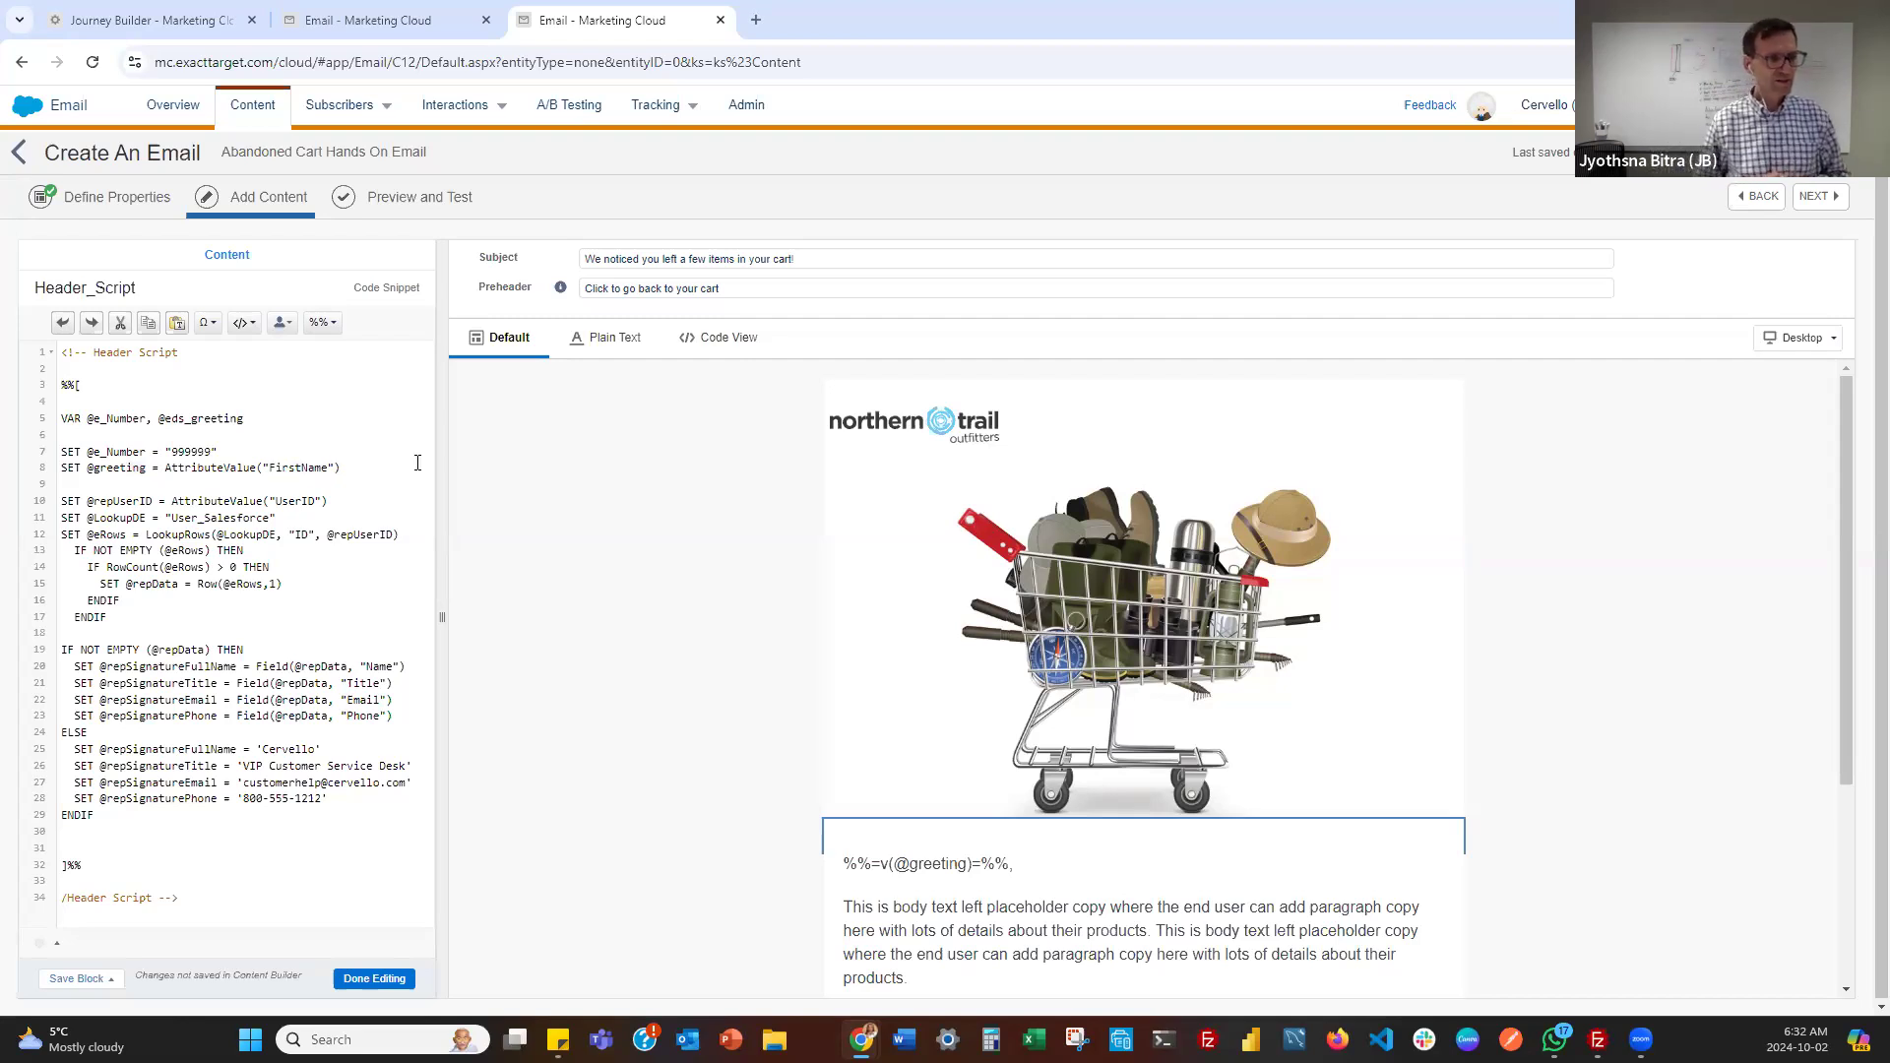
click(399, 978)
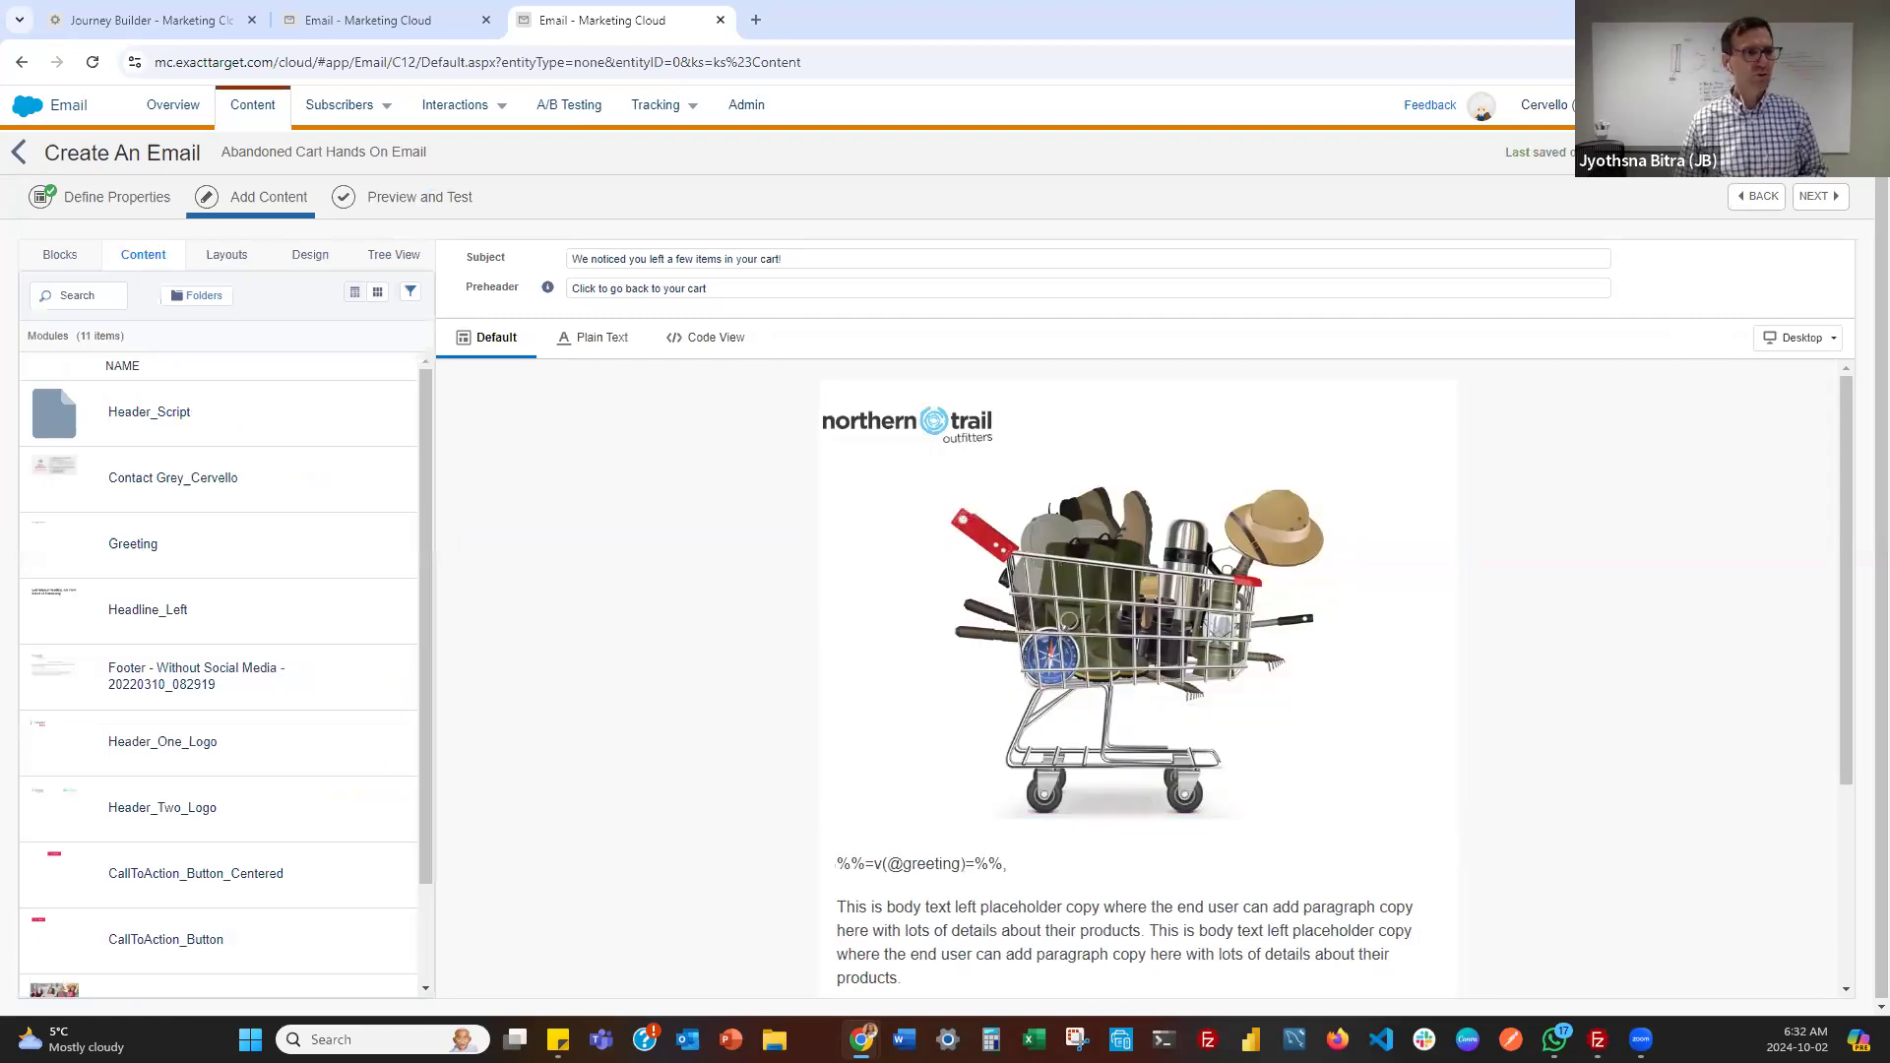
Open the email's preview and list the recipients of the AbandonedCartJSDE_25092024 data extension under HandsOn, JourneyBuilderBootcamp, AbandonedCartHandsOnDE250924
click(397, 199)
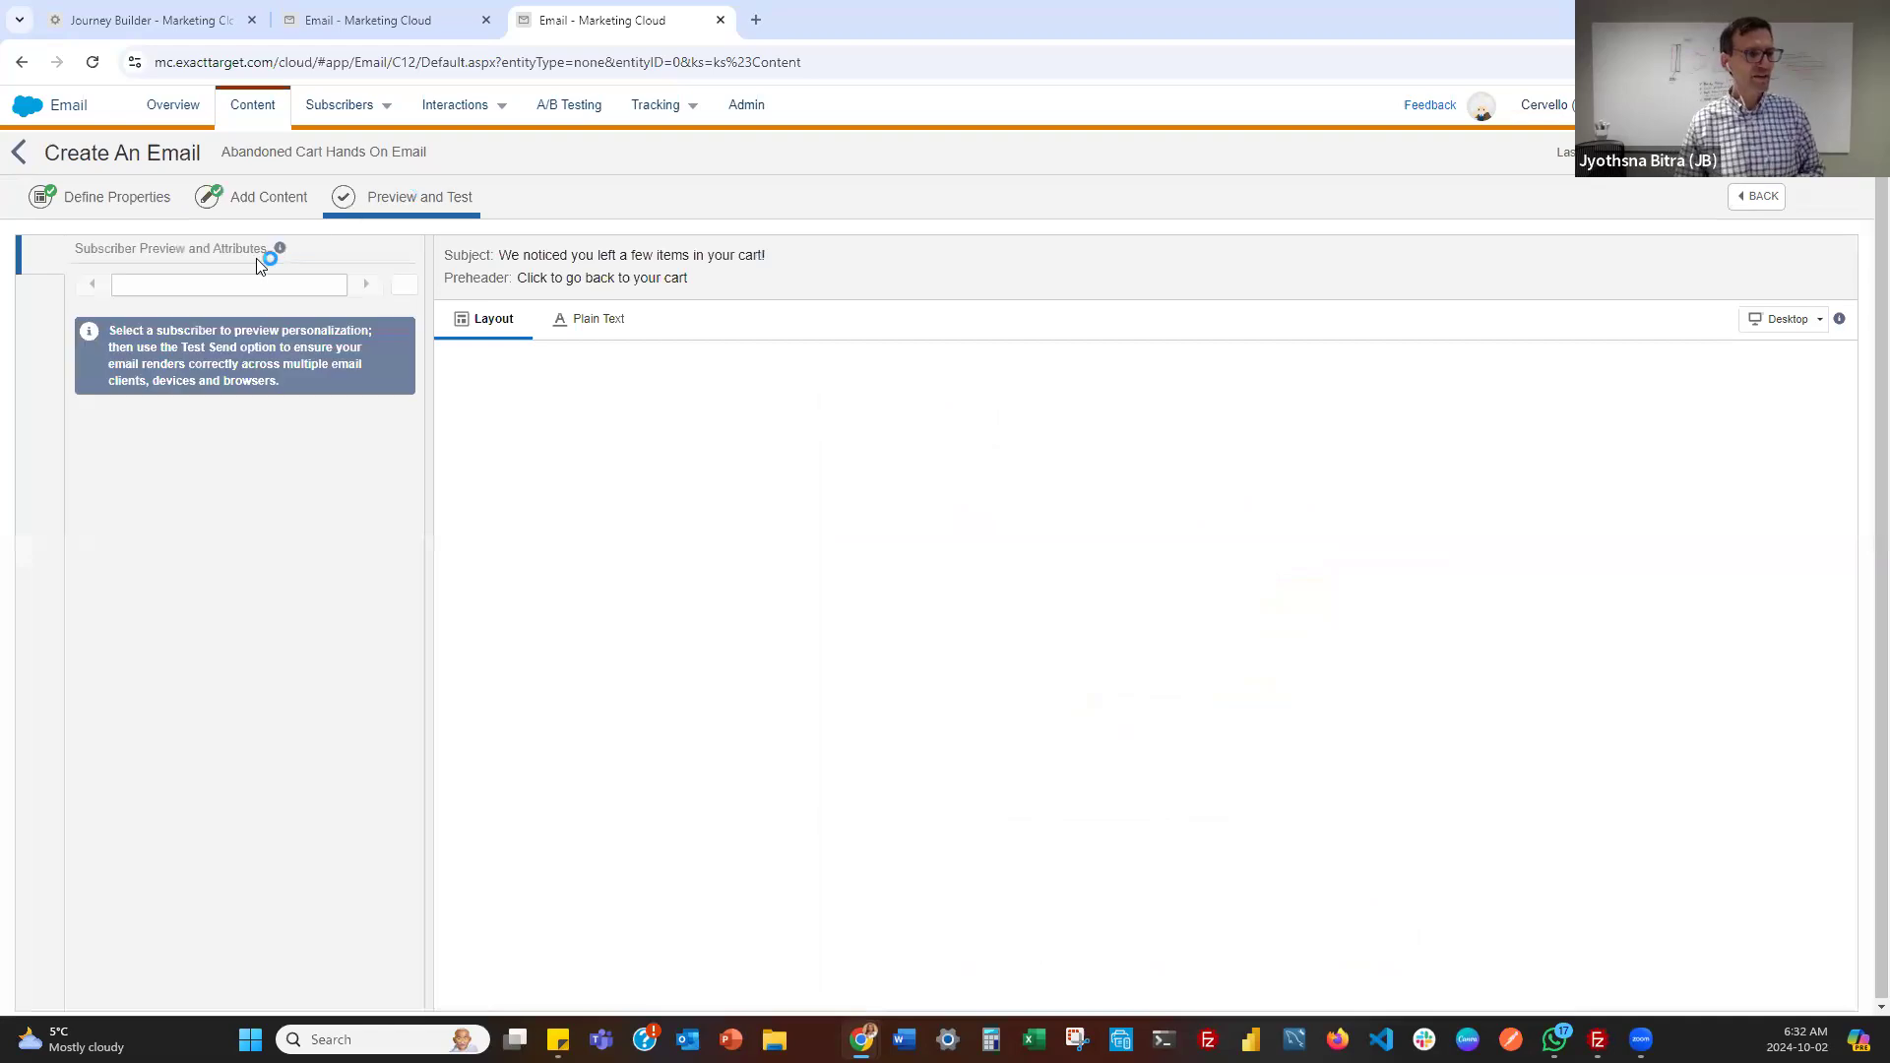
click(404, 287)
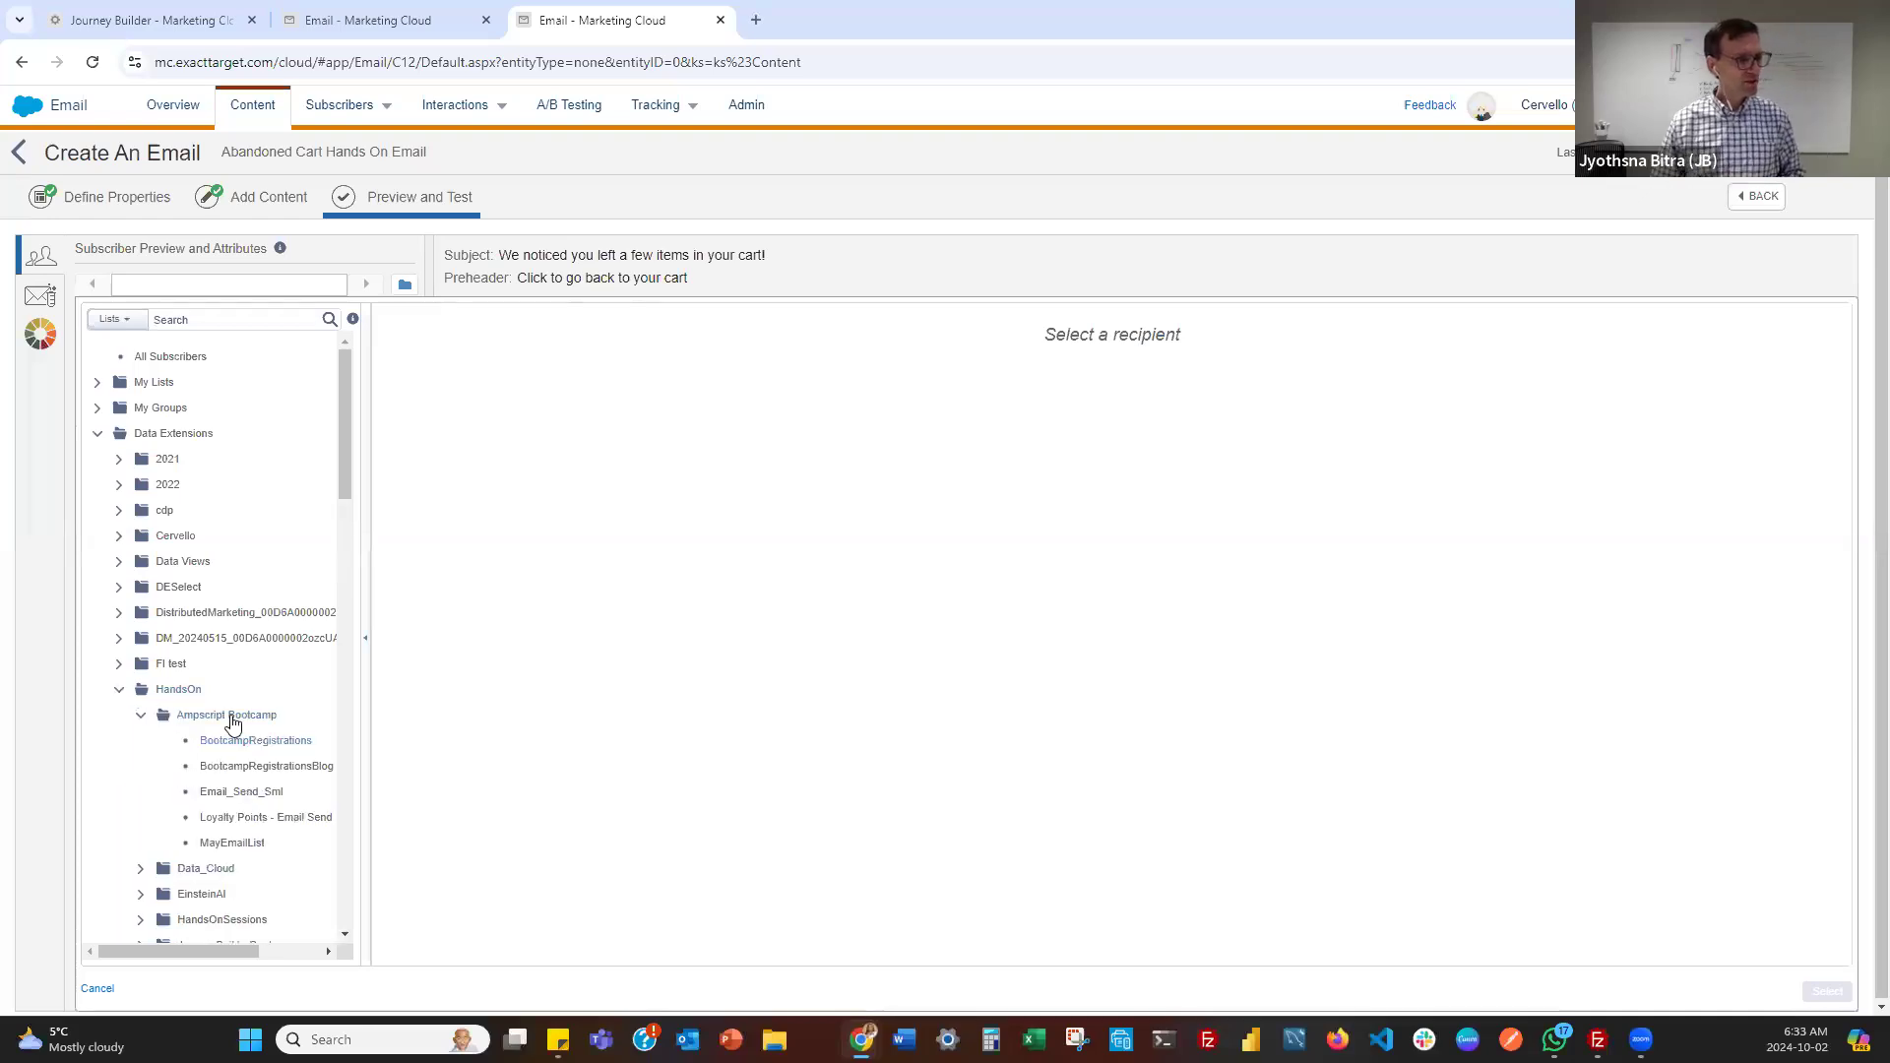
click(178, 771)
scroll(178, 773, down, 2)
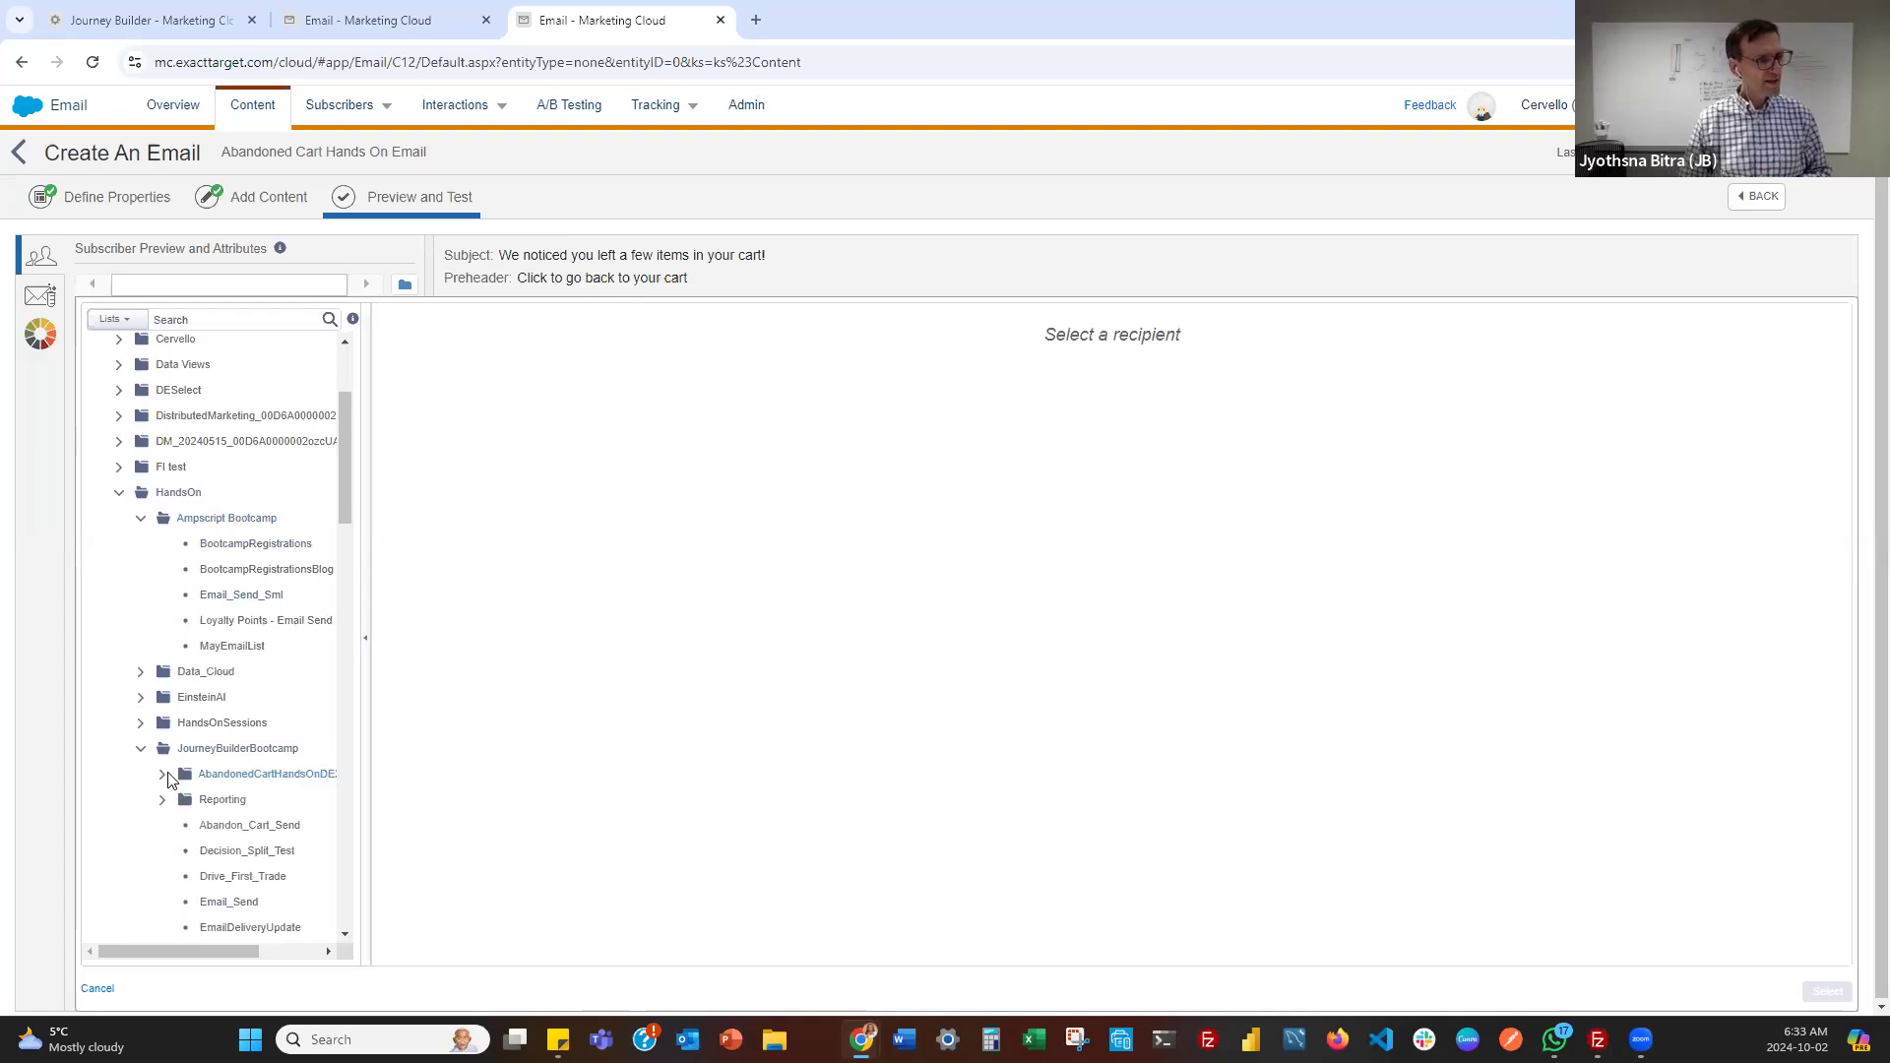
click(273, 782)
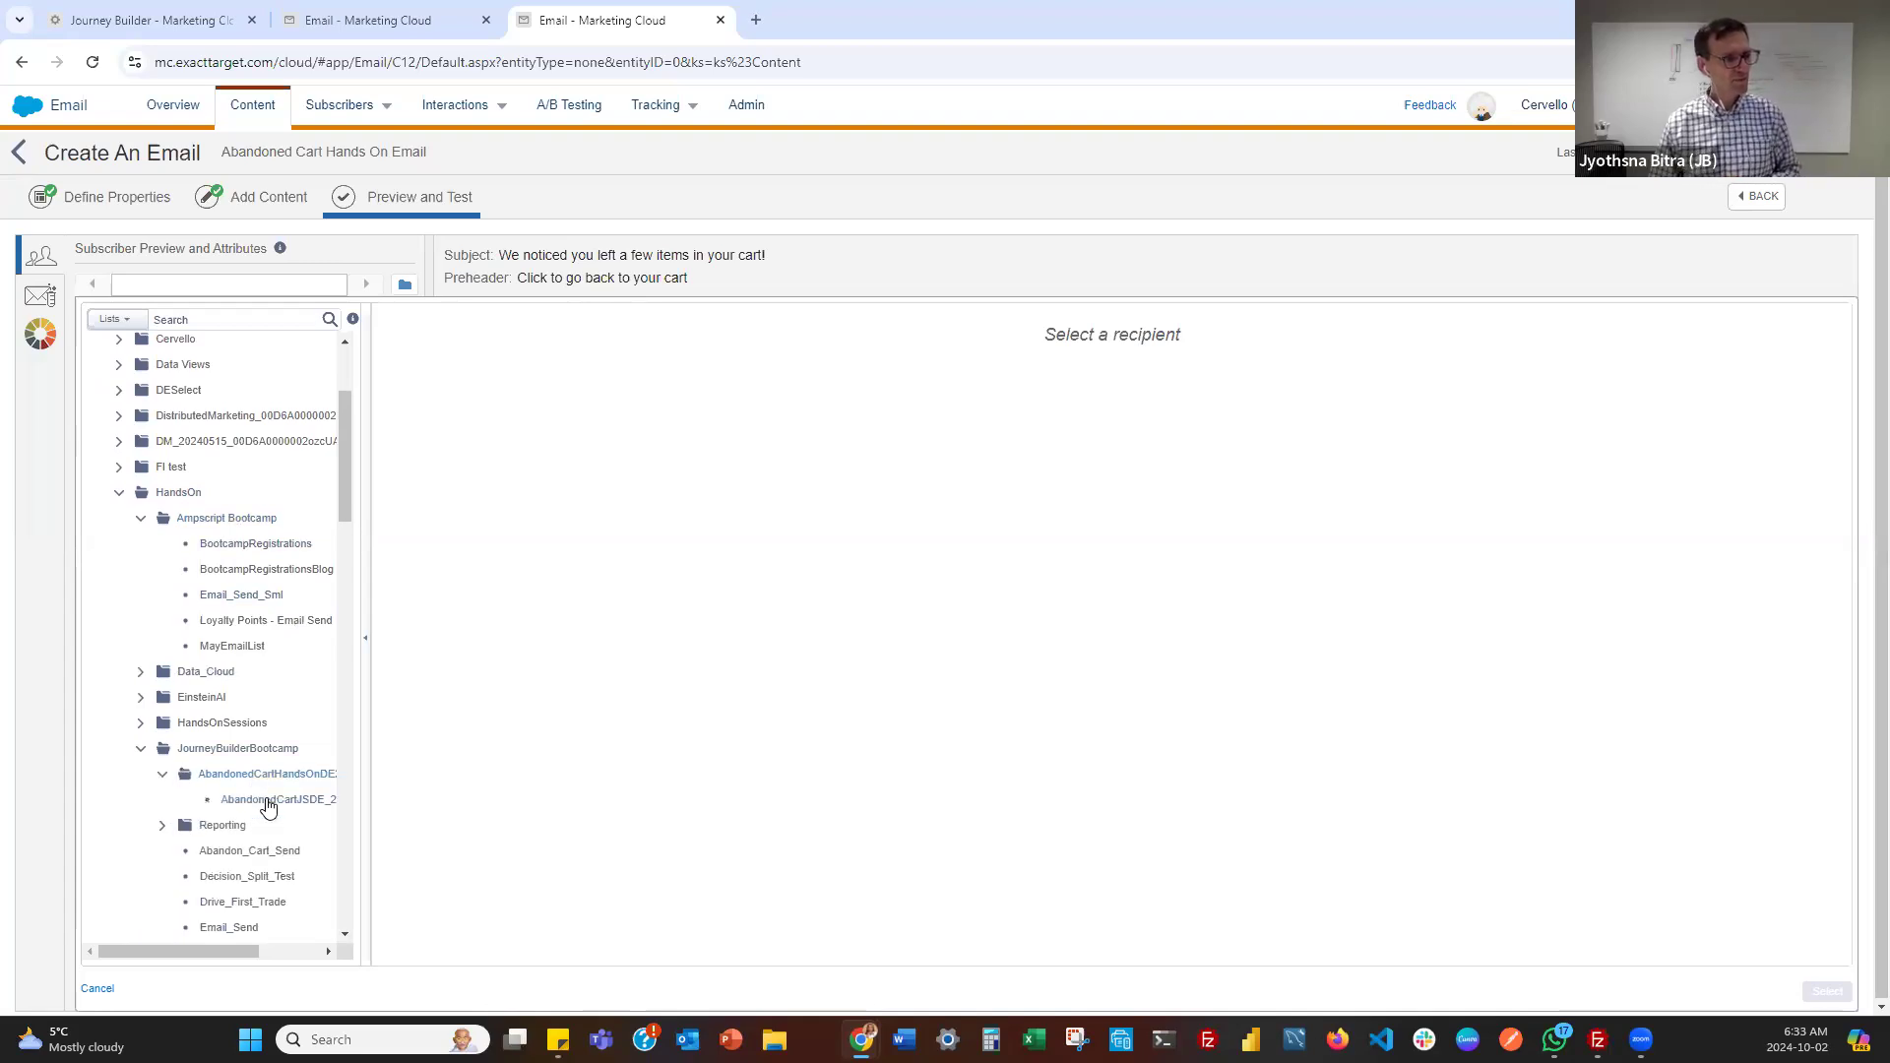
click(268, 805)
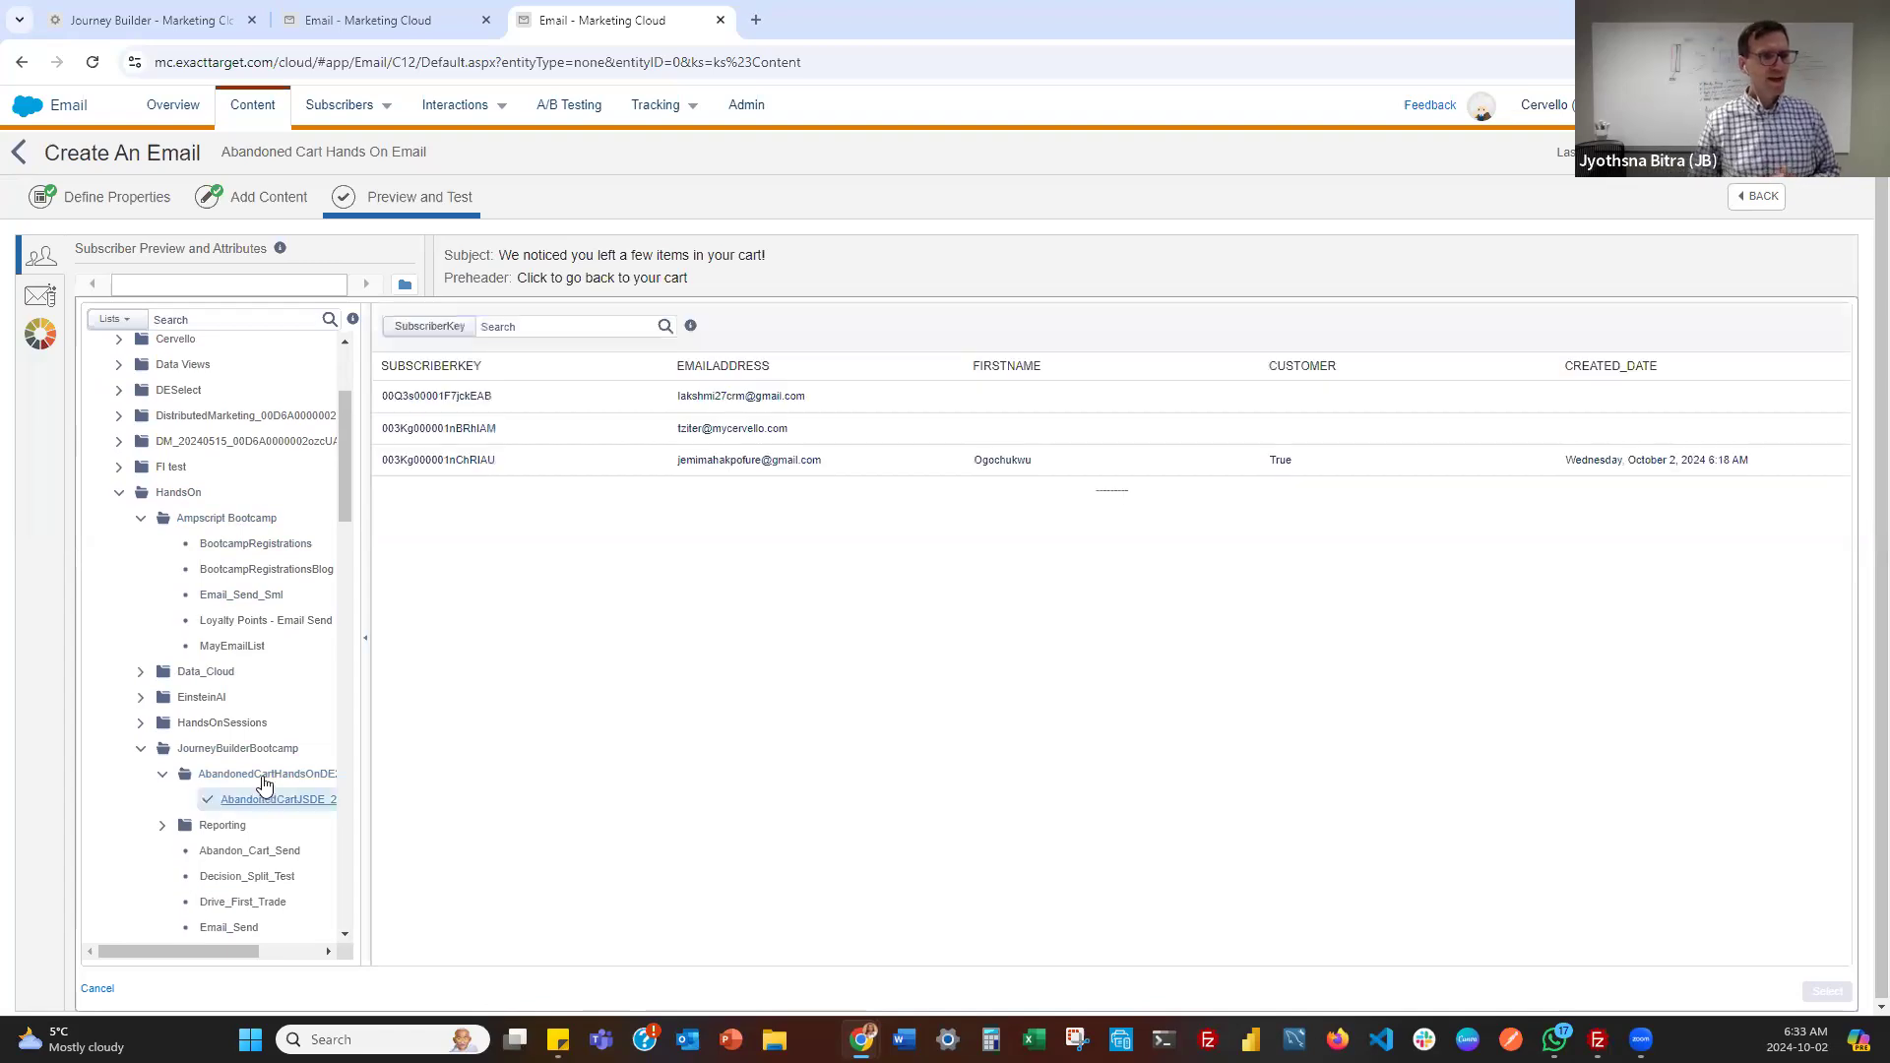
click(271, 784)
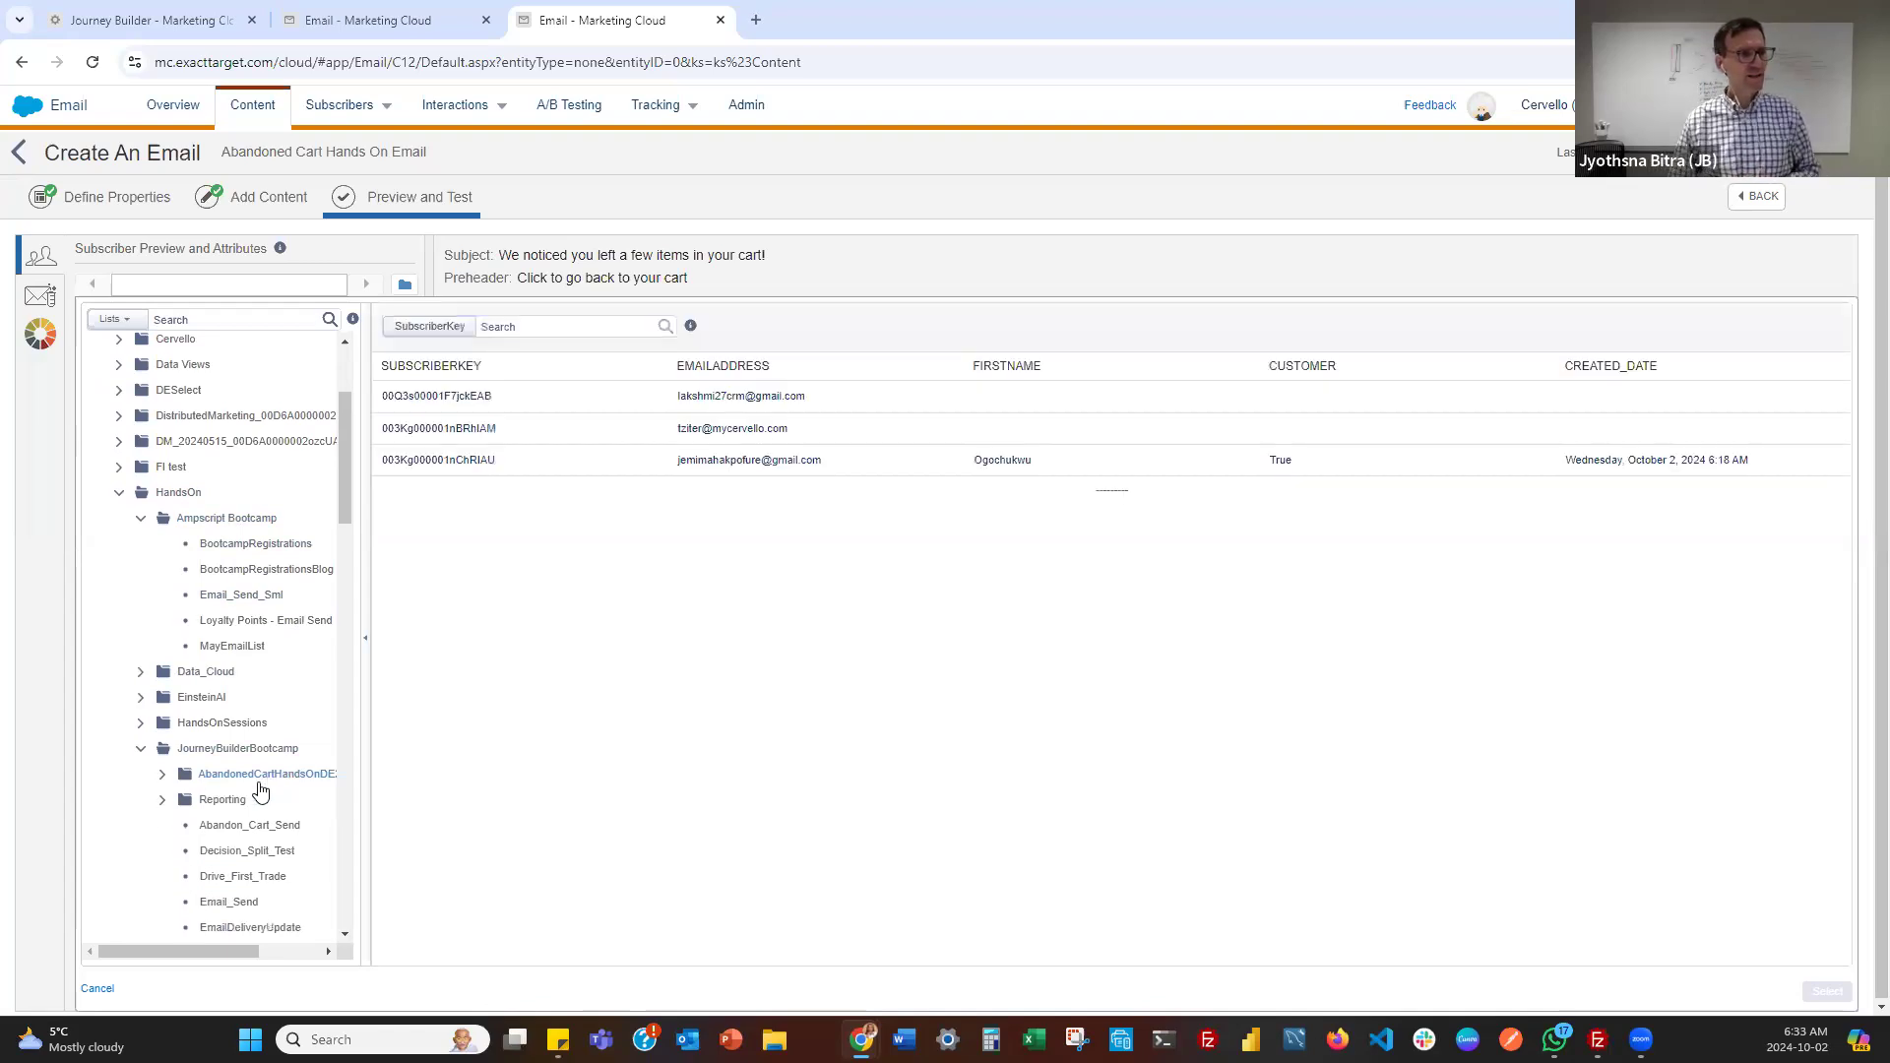
Preview the email with the recipient whose Customer value is True, and compare its greeting with the preceding recipient's
click(891, 470)
click(1826, 993)
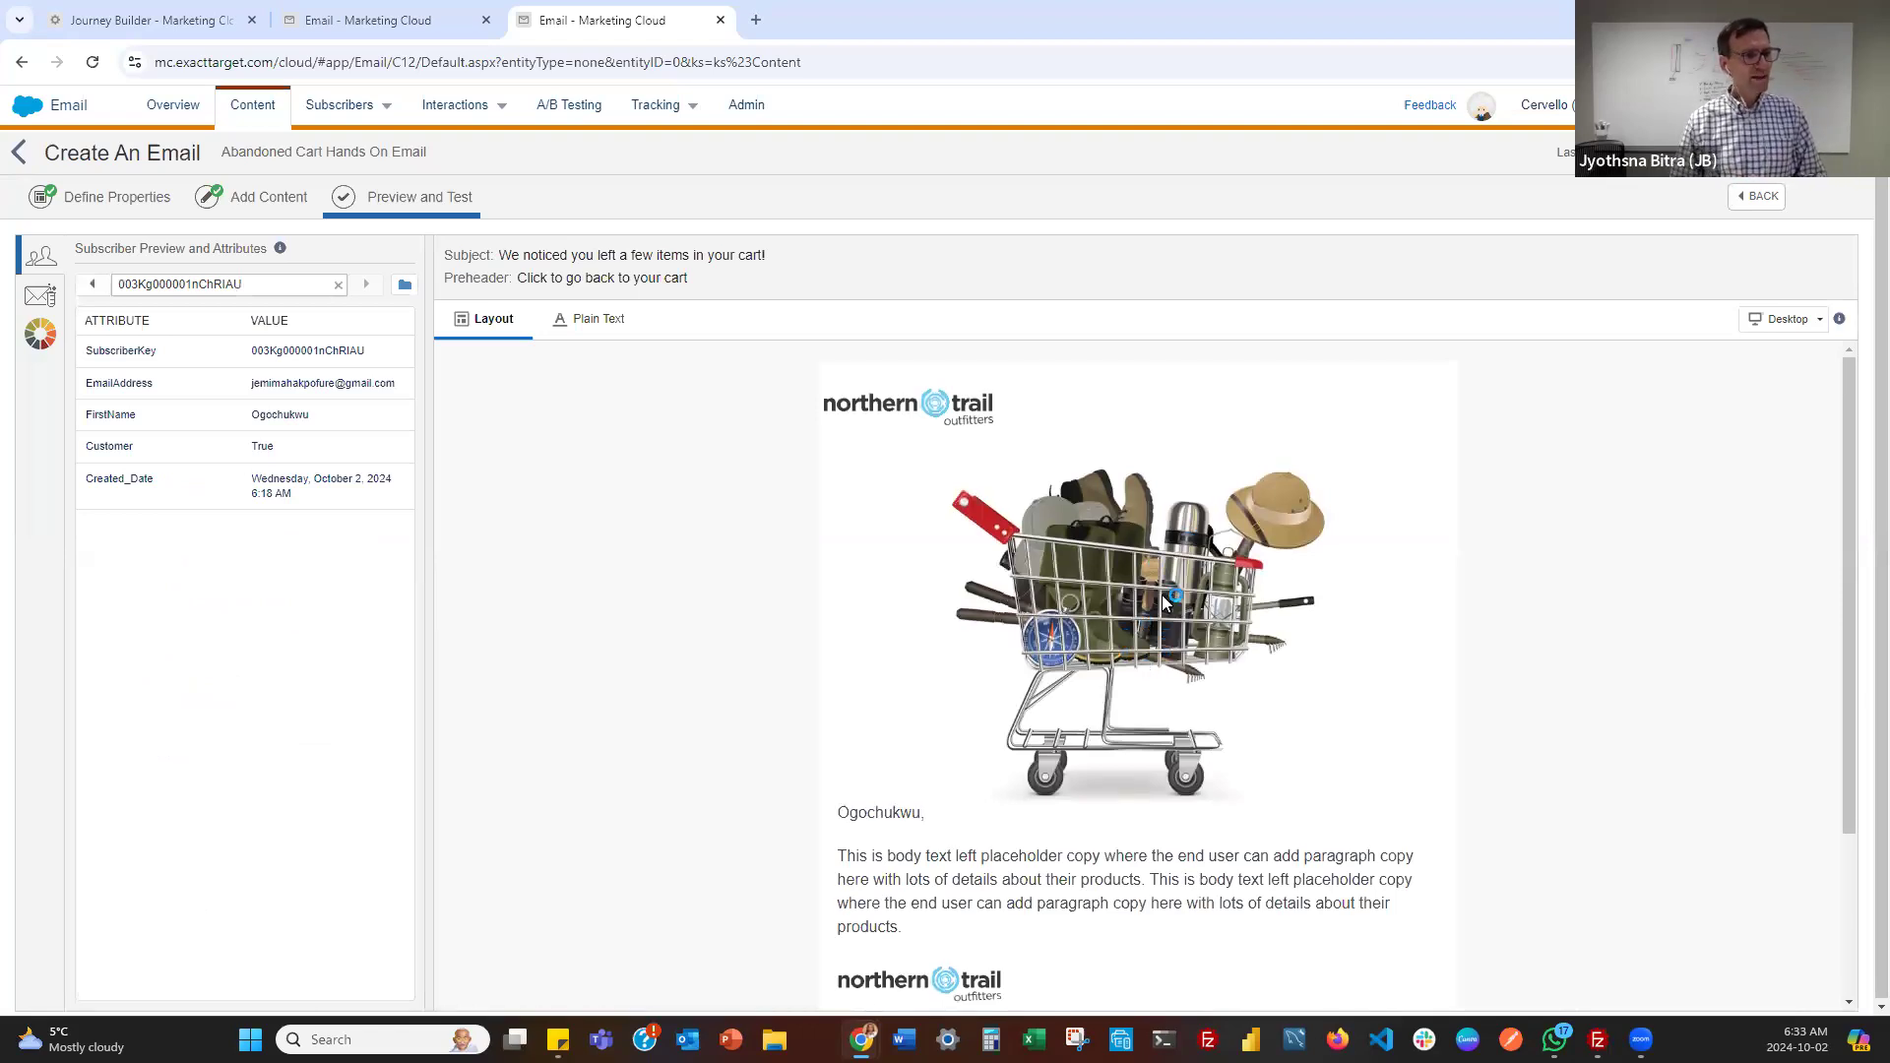
scroll(1164, 602, down, 2)
scroll(1164, 601, up, 1)
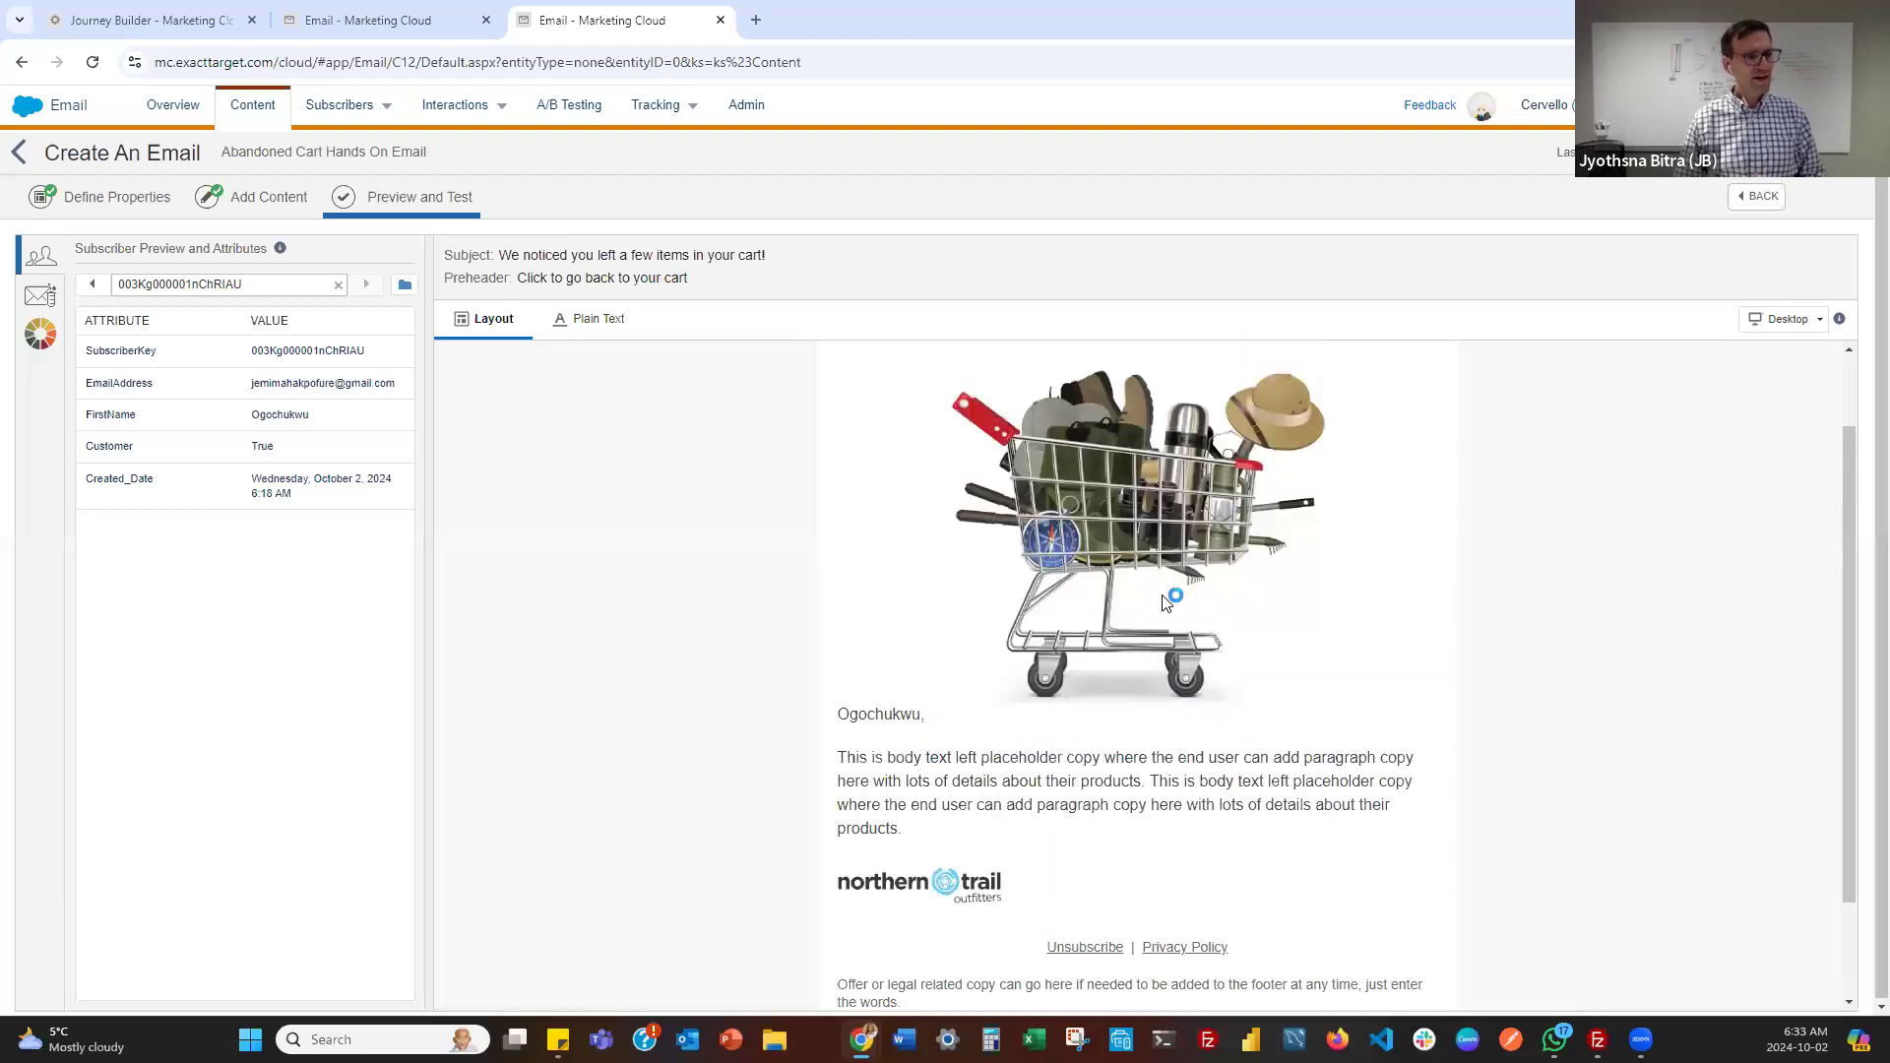
scroll(1164, 601, up, 1)
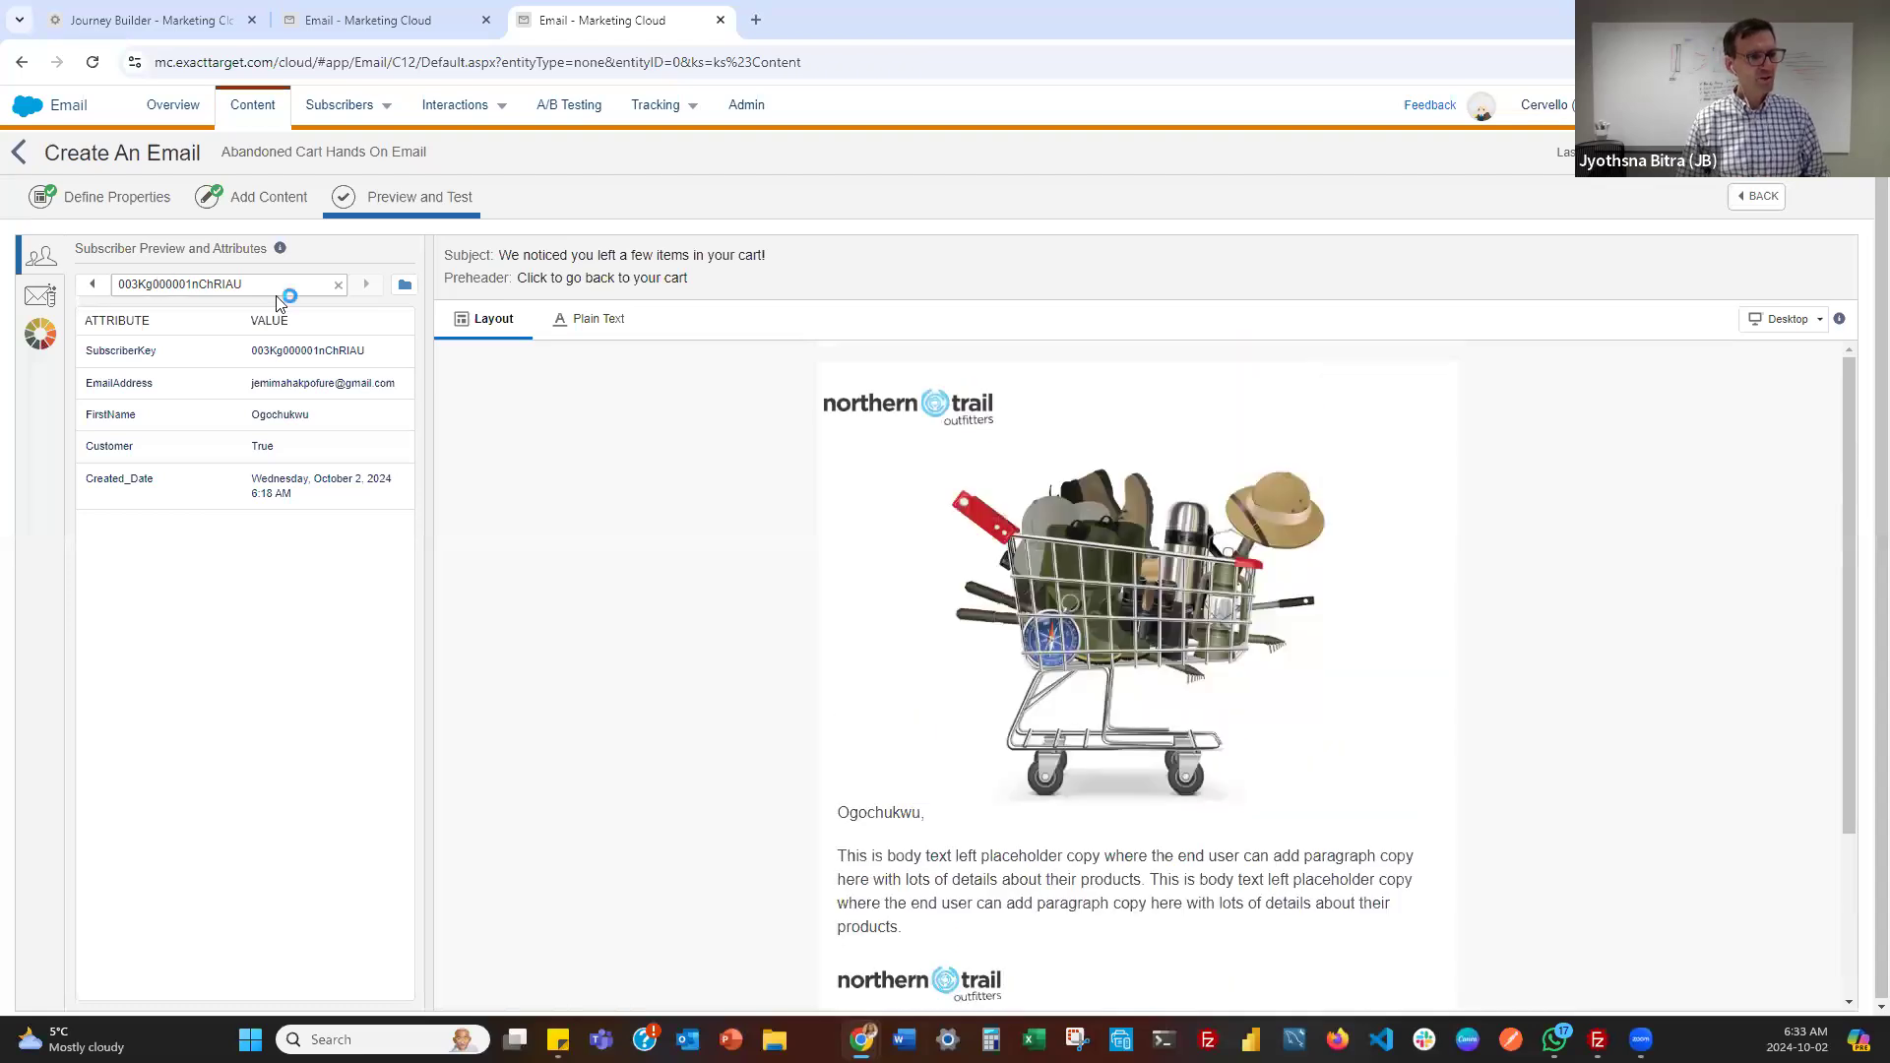
click(92, 287)
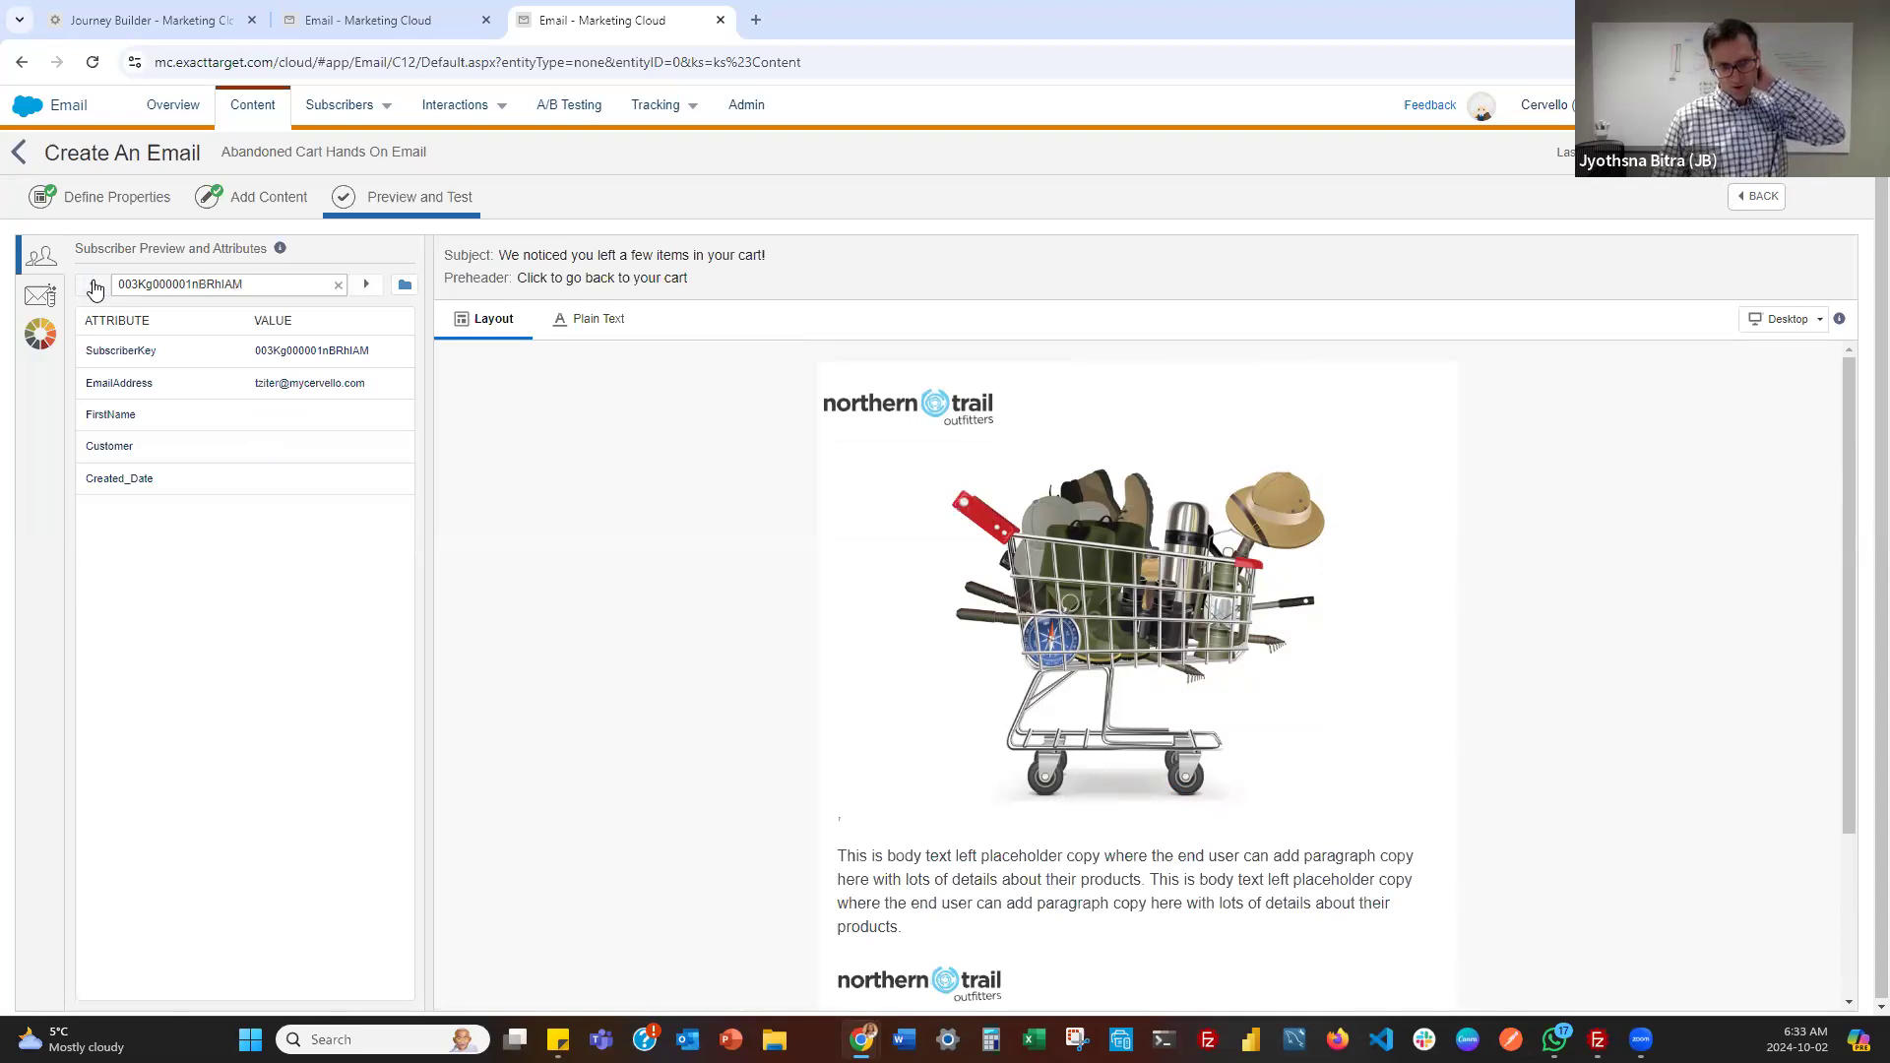
click(368, 292)
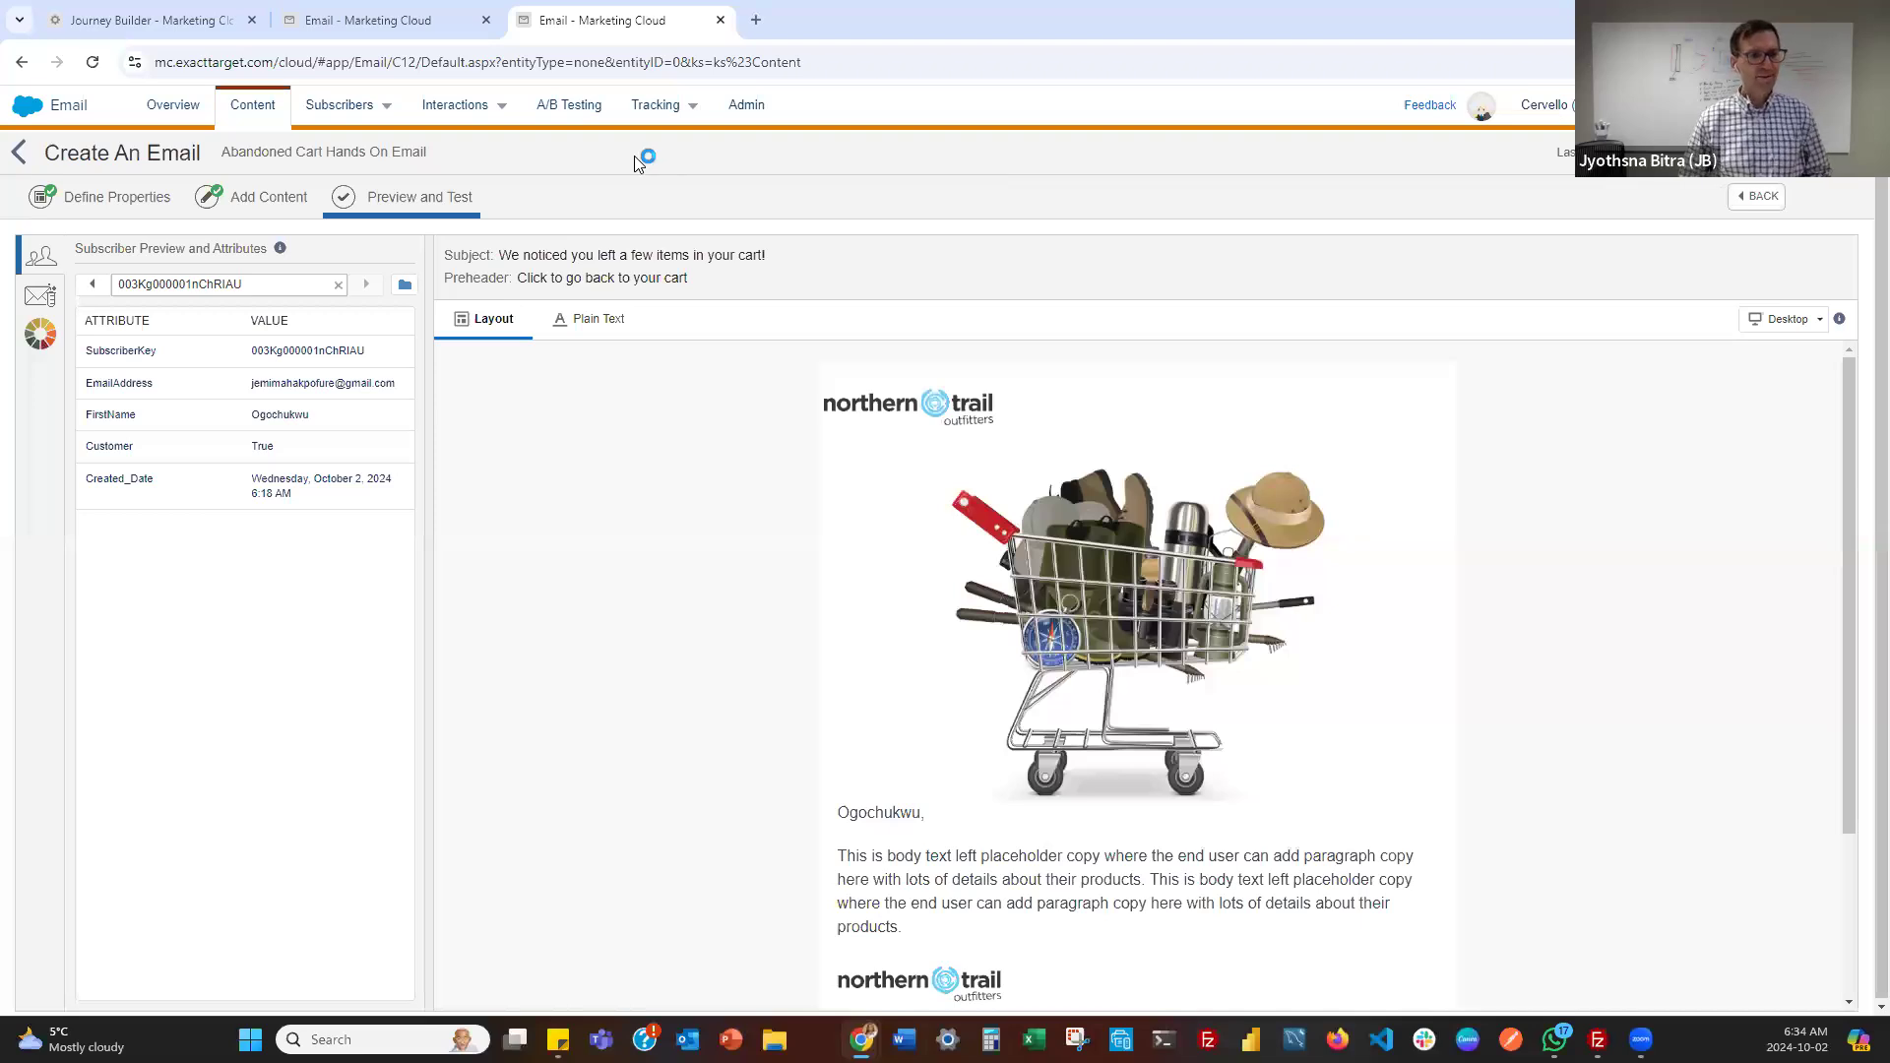
Leave the preview, reopen the Abandoned Cart Hands On Email for editing, and open its Header_Script snippet
click(12, 155)
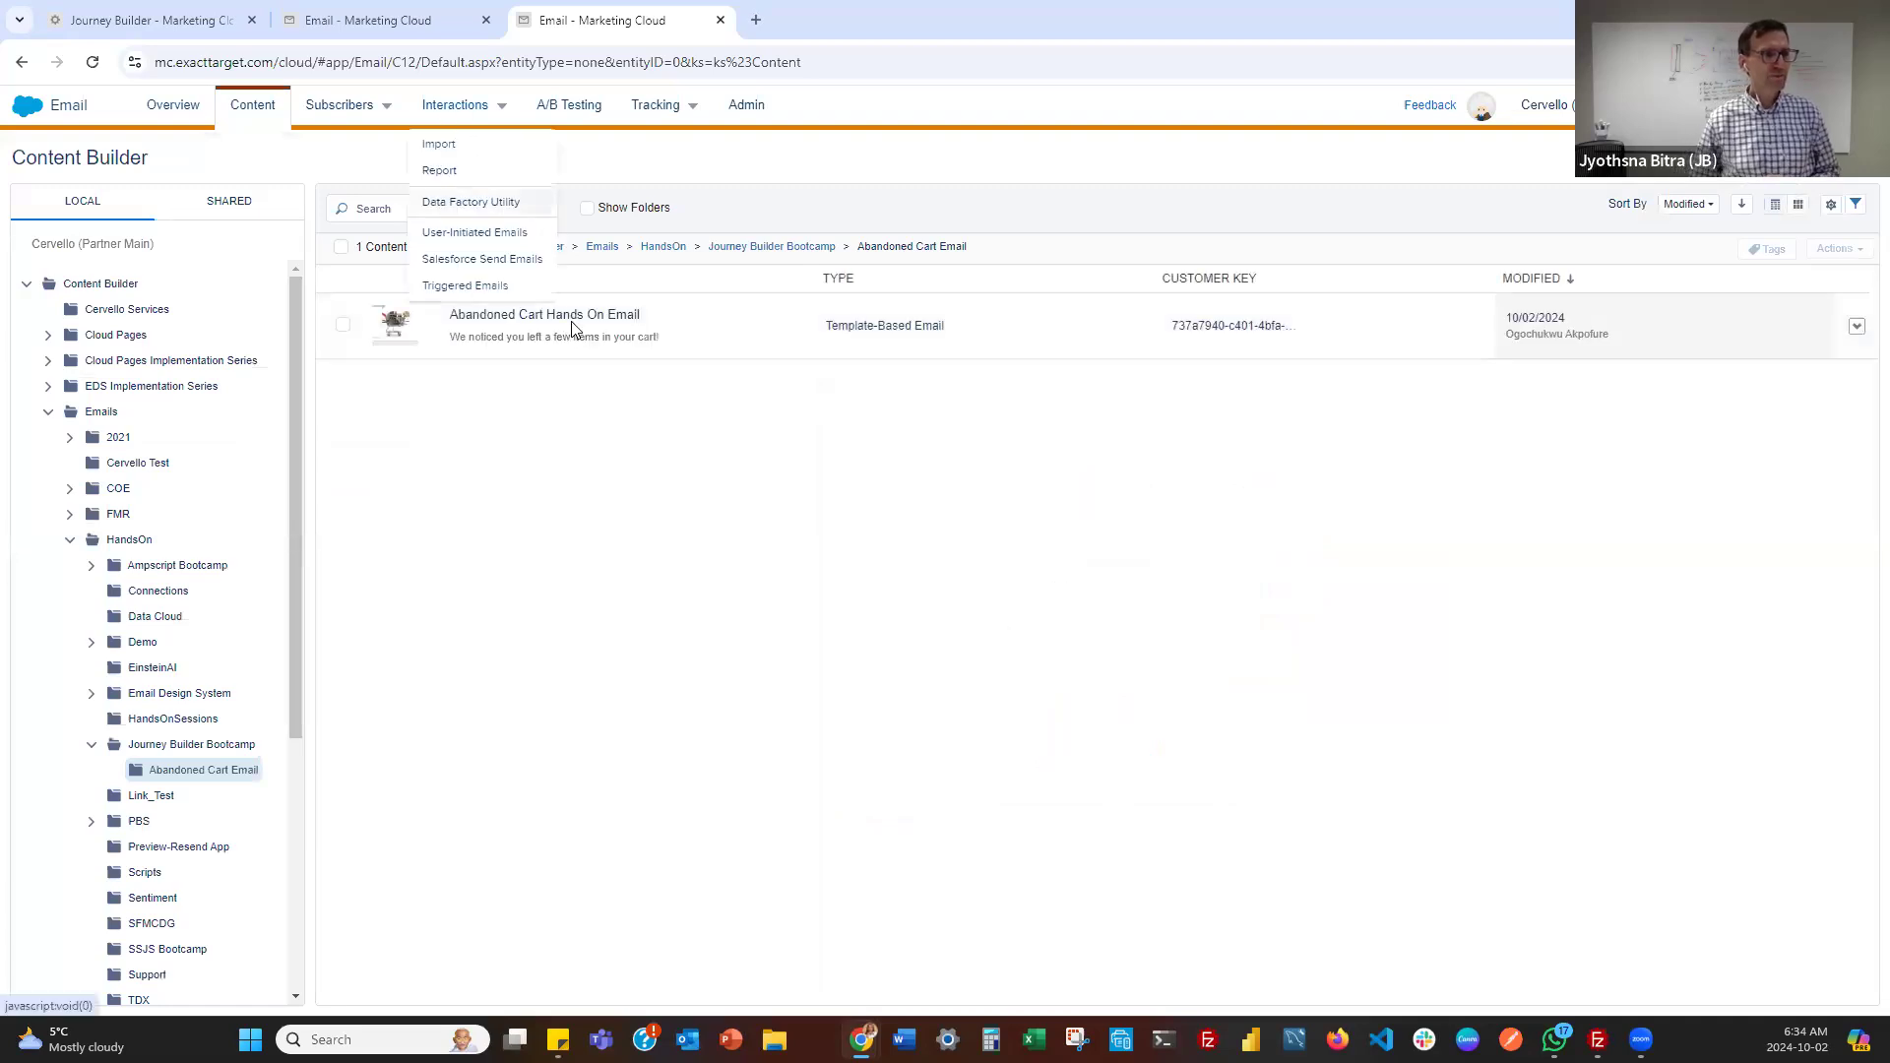
click(566, 322)
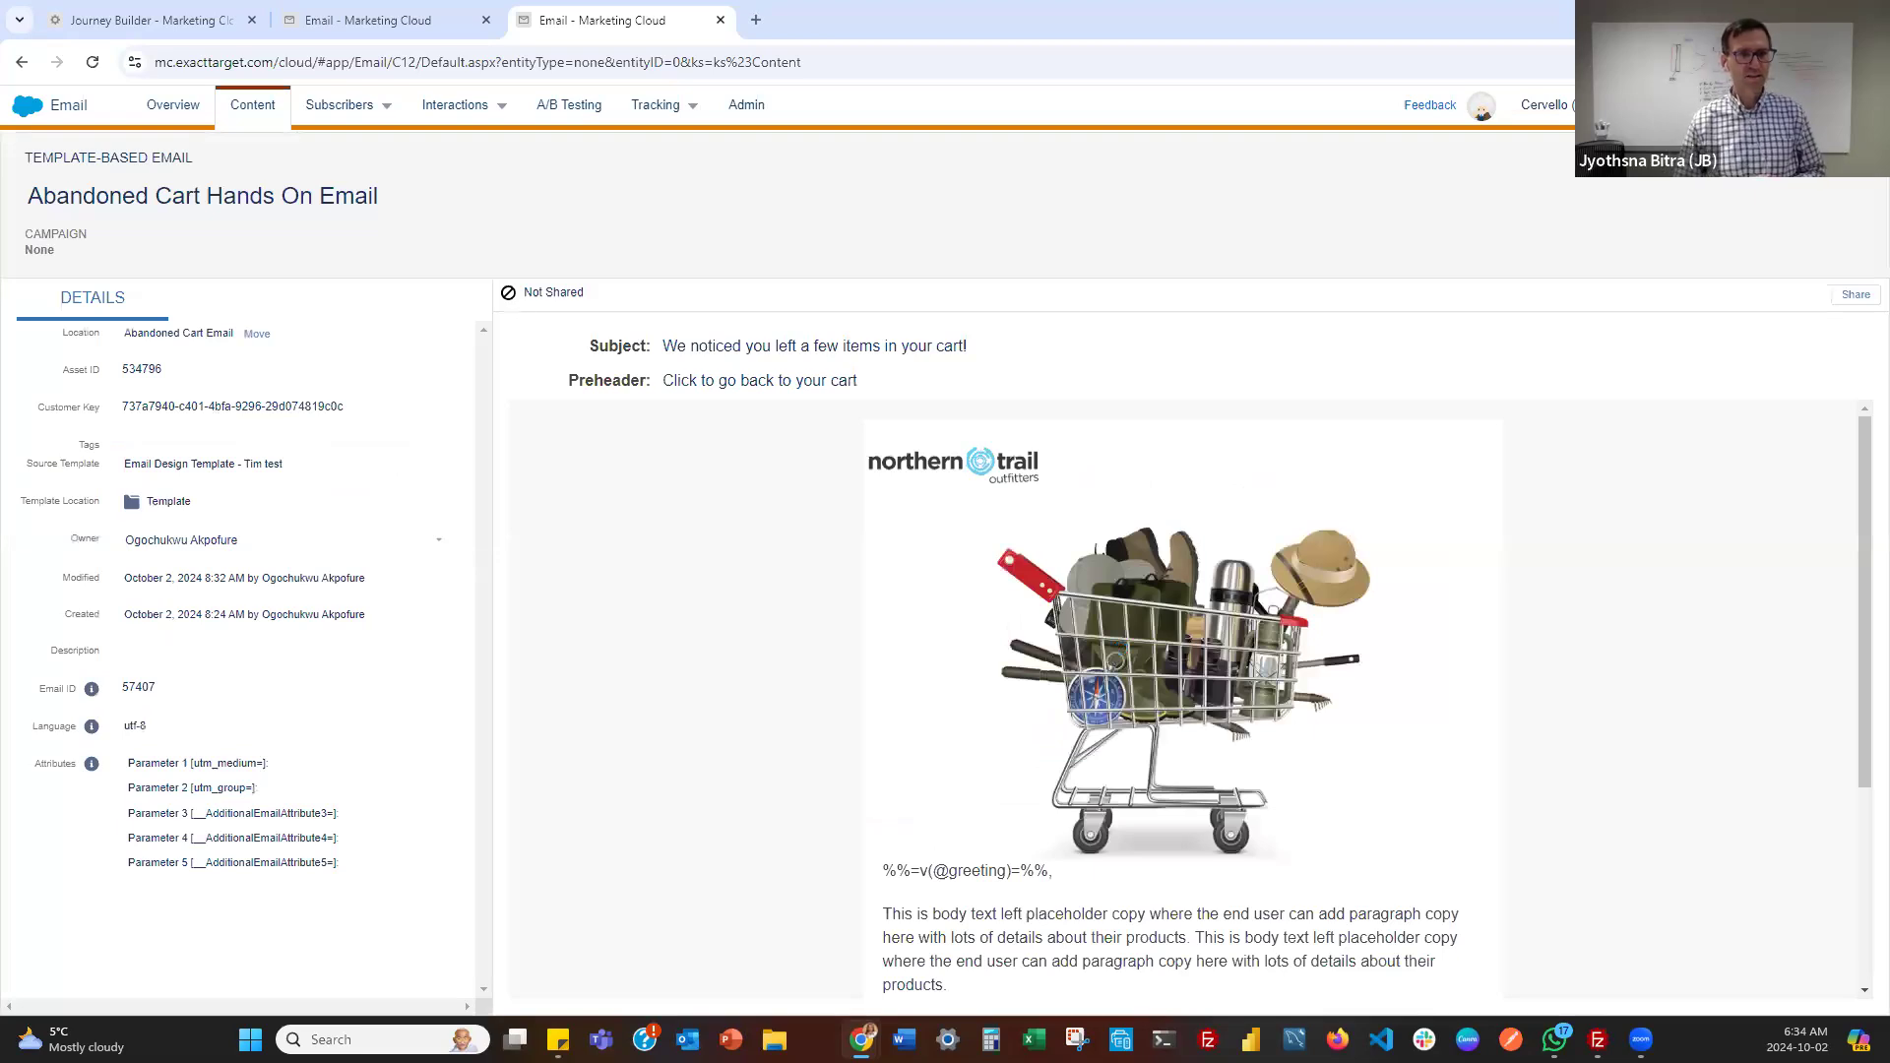
click(1403, 563)
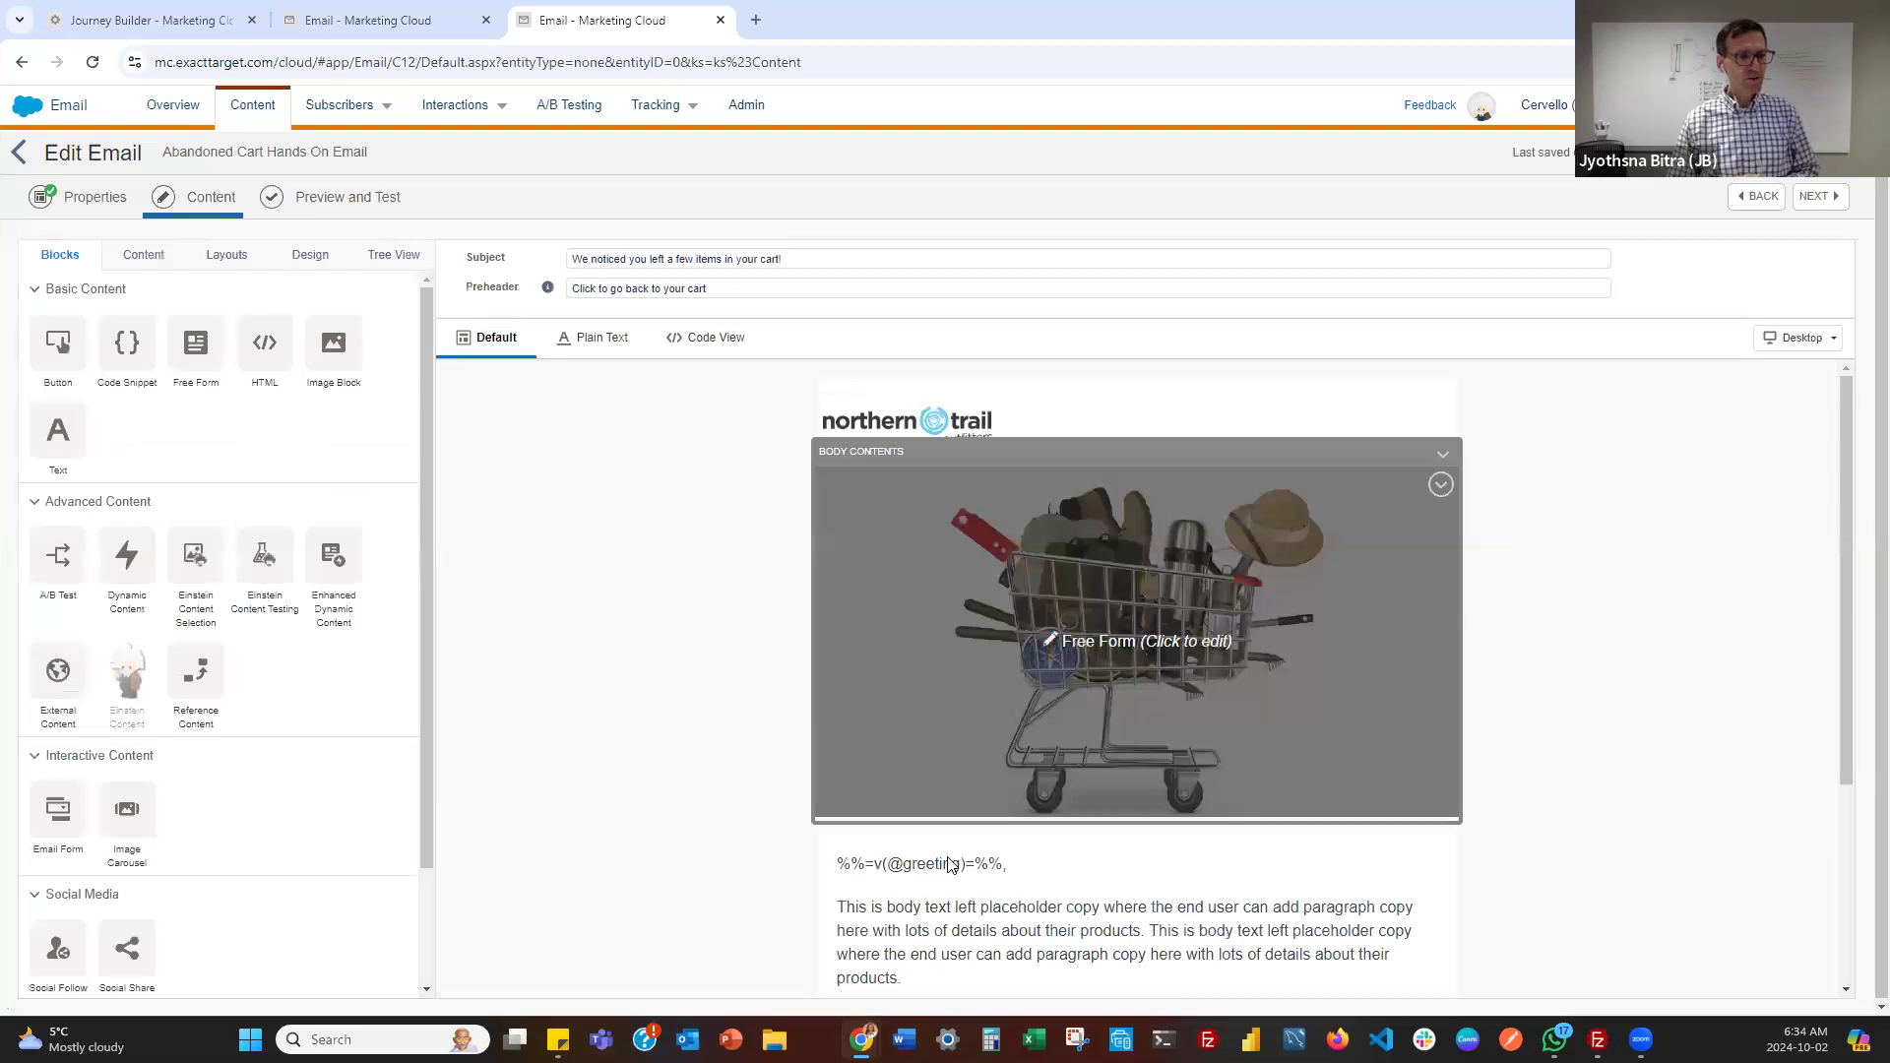
click(936, 836)
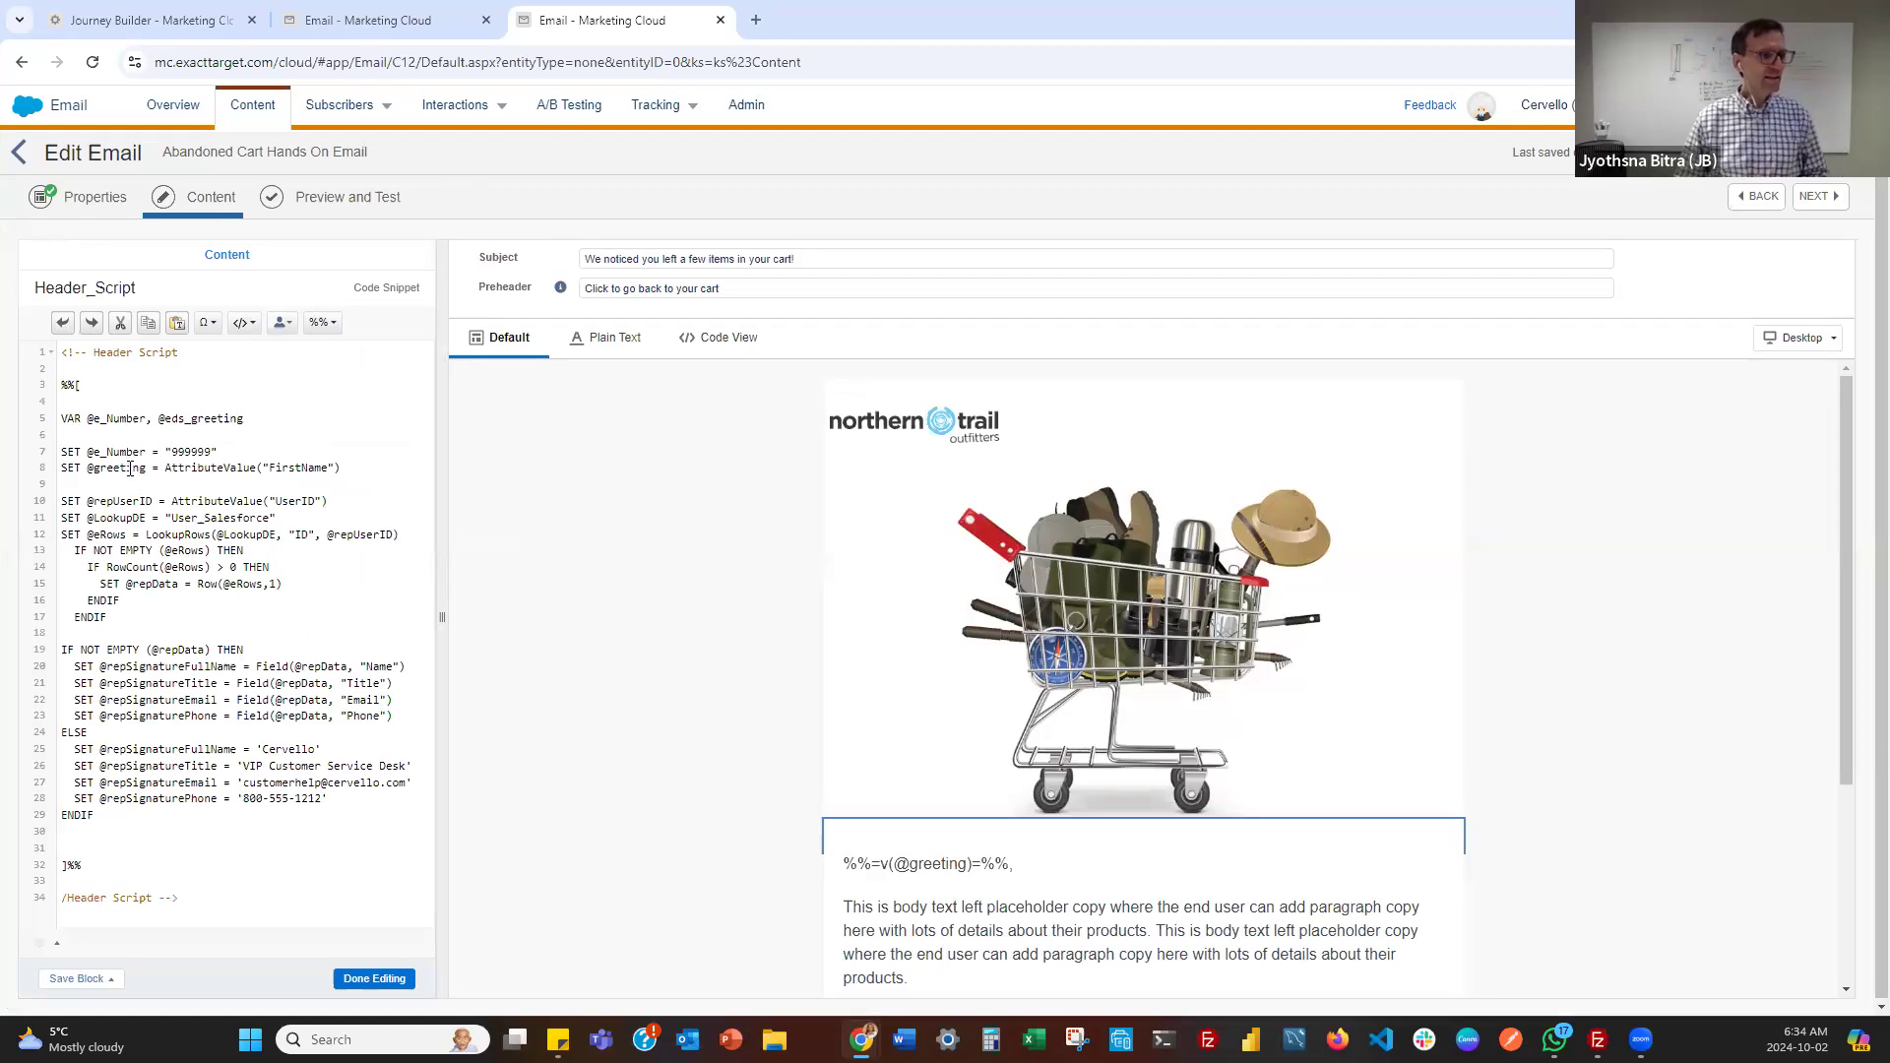
drag(362, 475, 59, 467)
key(ctrl+c)
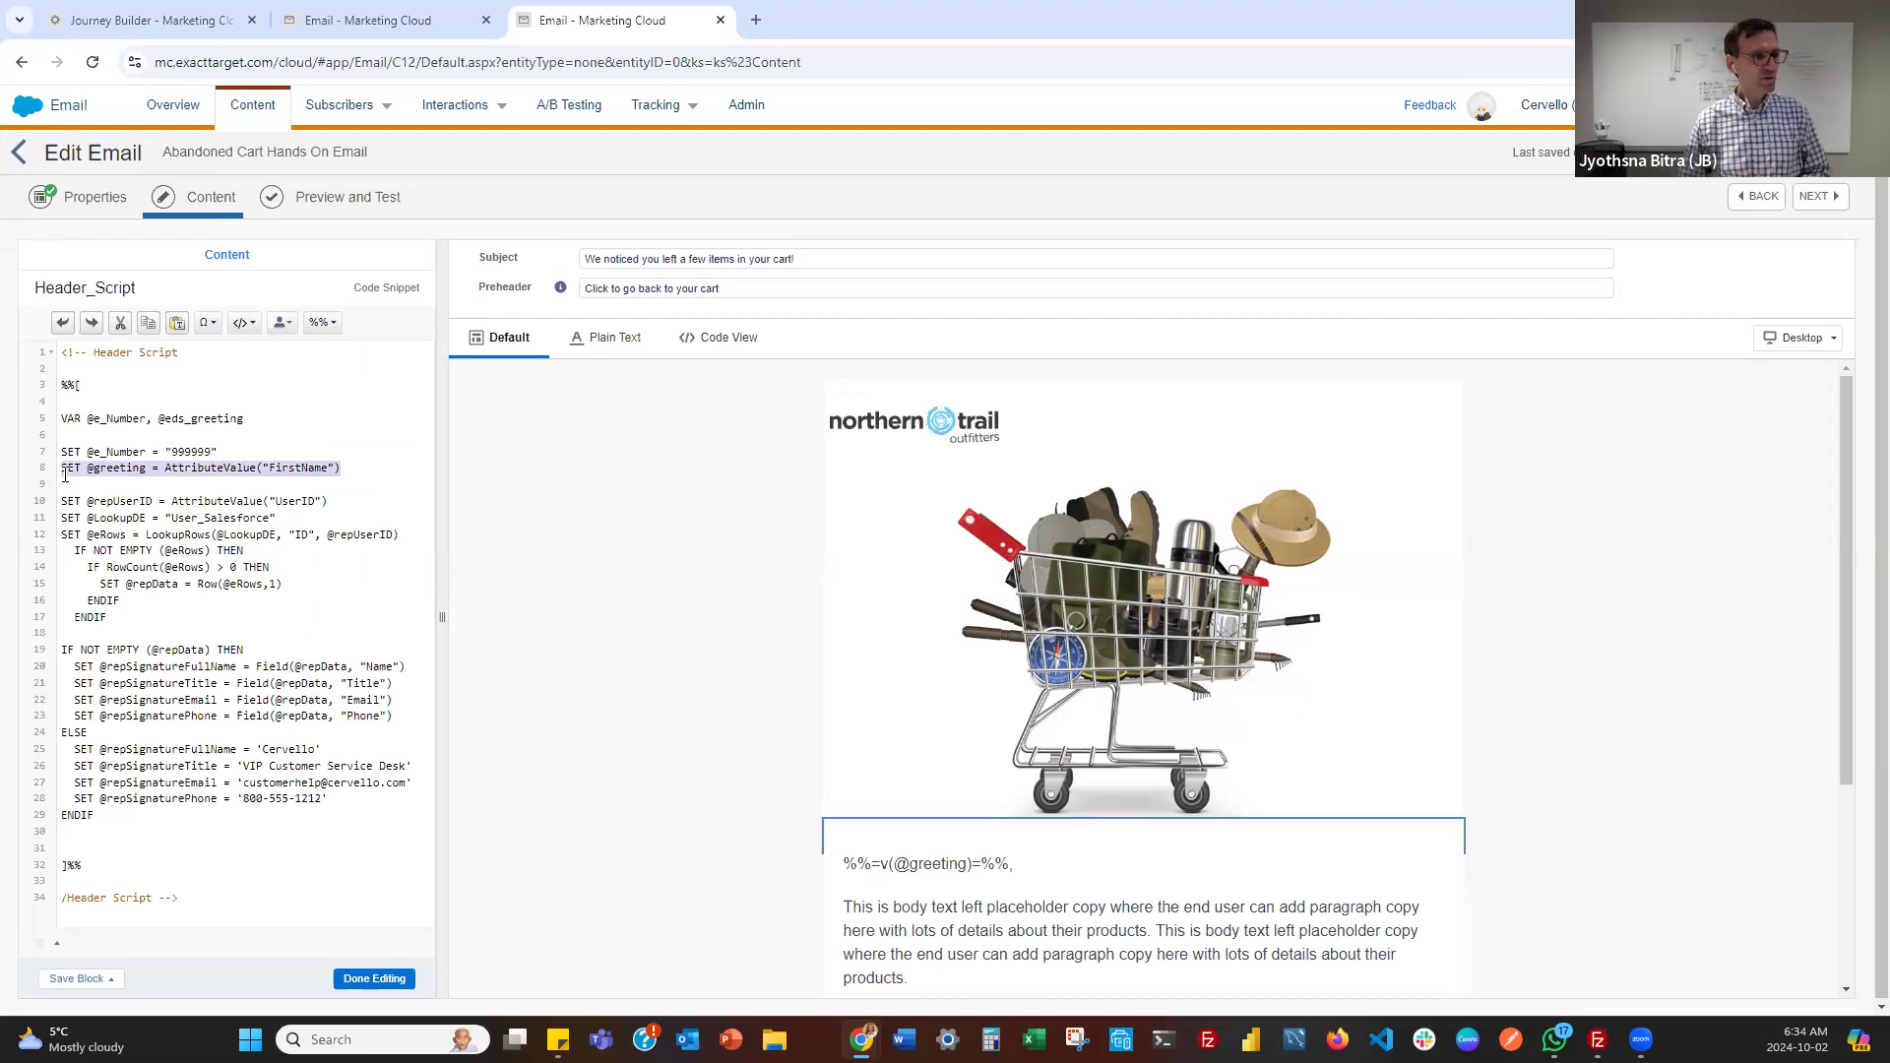
click(73, 480)
key(ctrl+v)
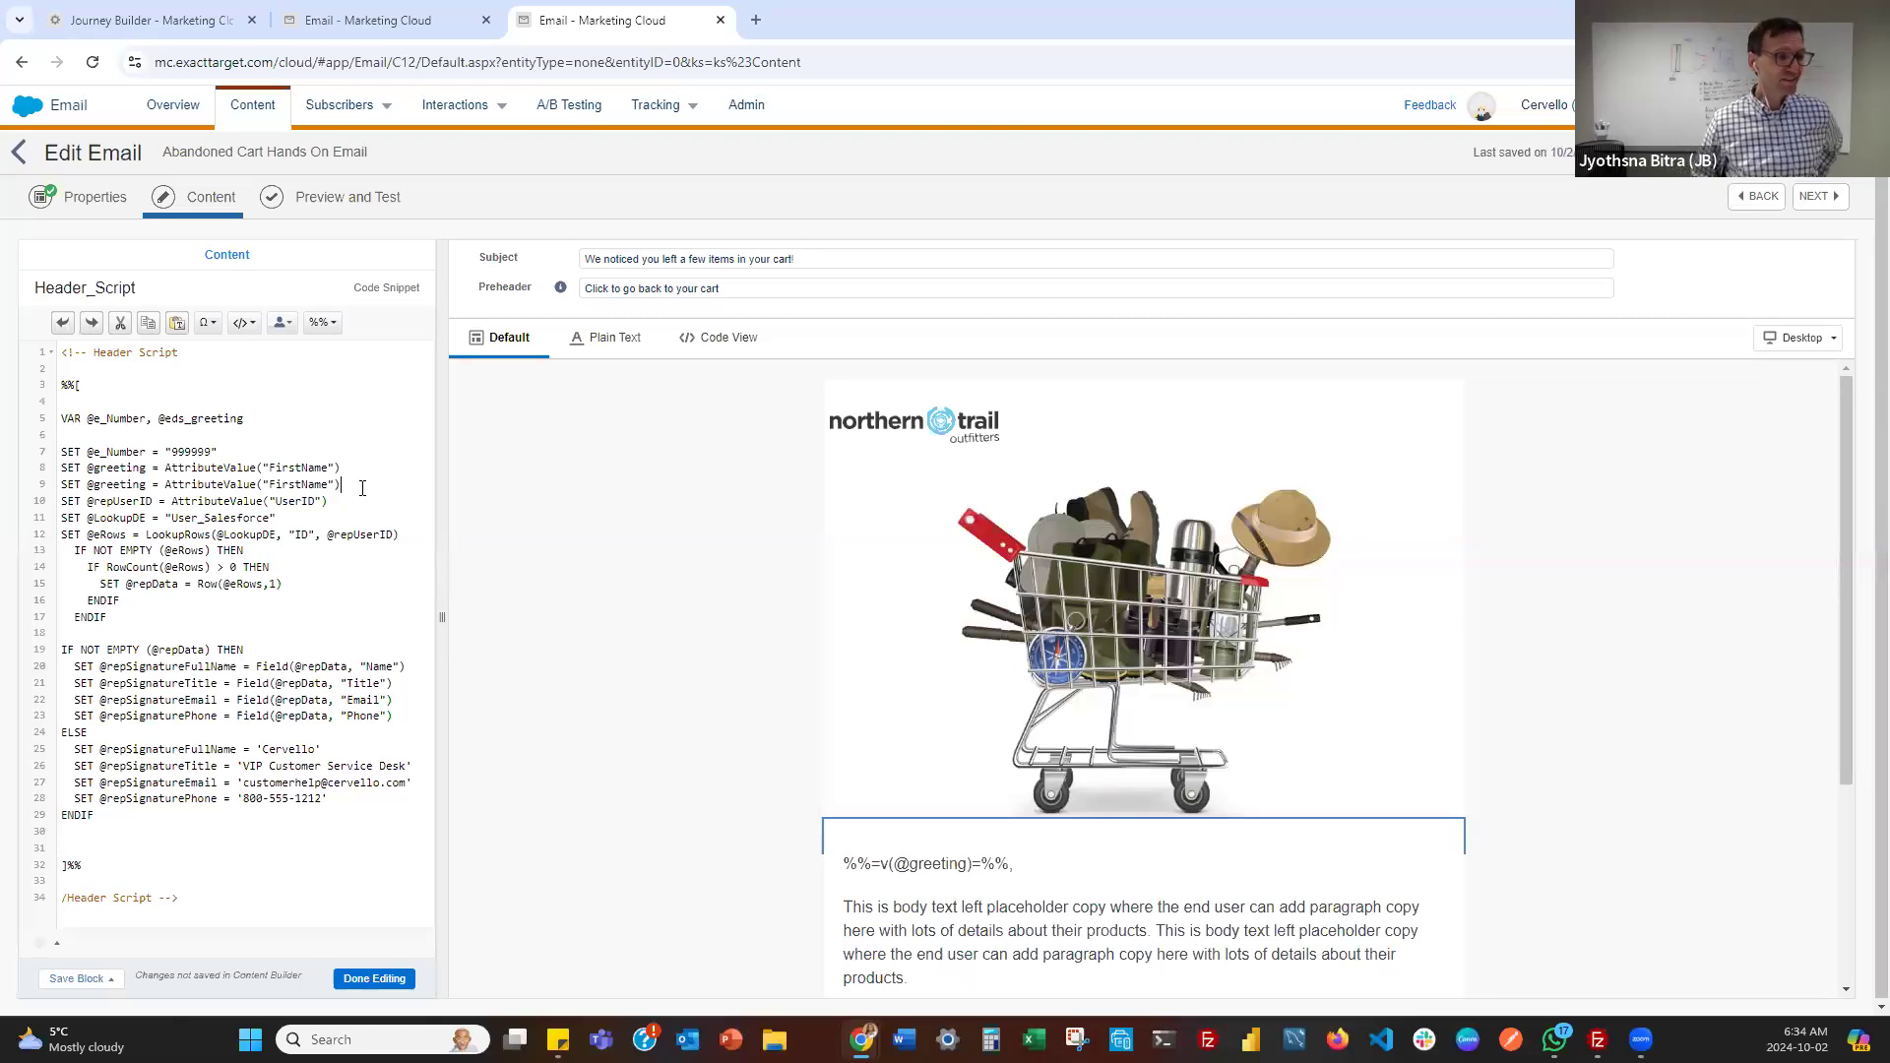
Copy the Customer field name from the data extension in the other browser tab and use it as the duplicated line's AttributeValue argument
click(384, 22)
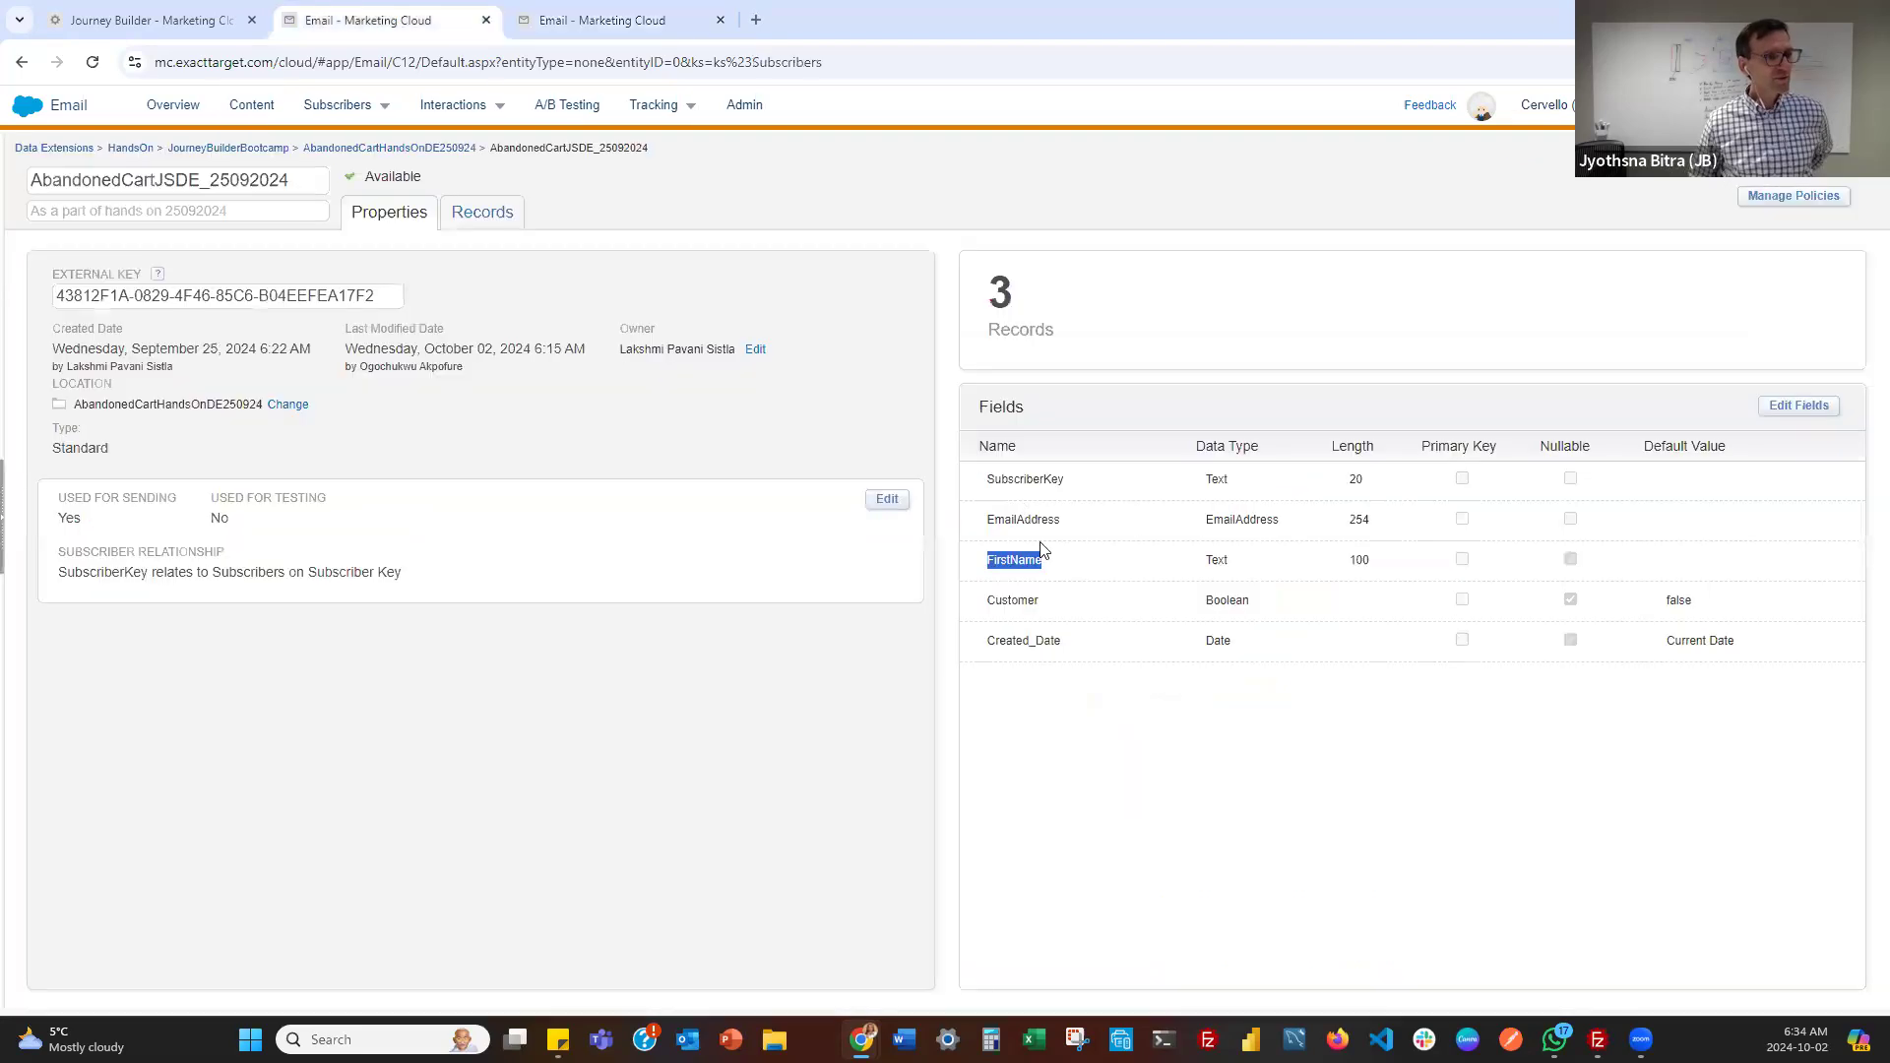
double_click(978, 599)
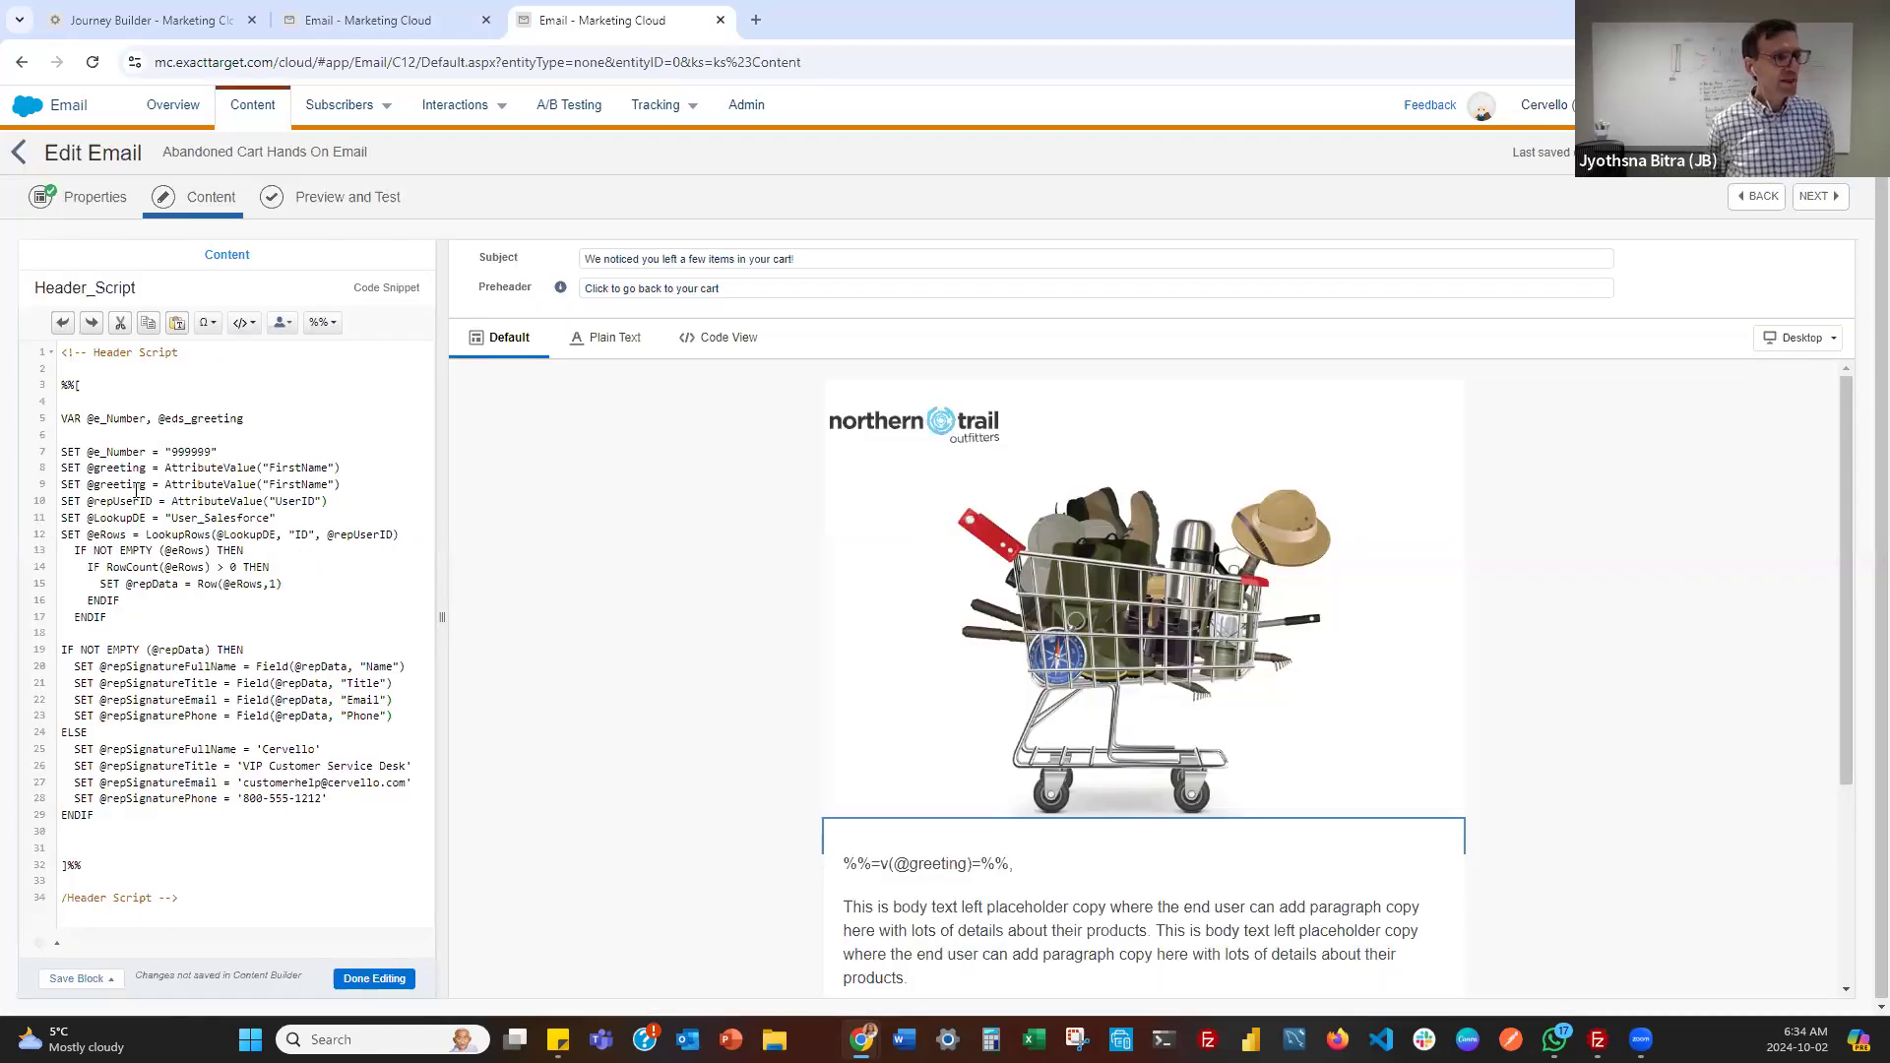
double_click(109, 485)
drag(330, 484, 274, 487)
double_click(300, 485)
text(Customer)
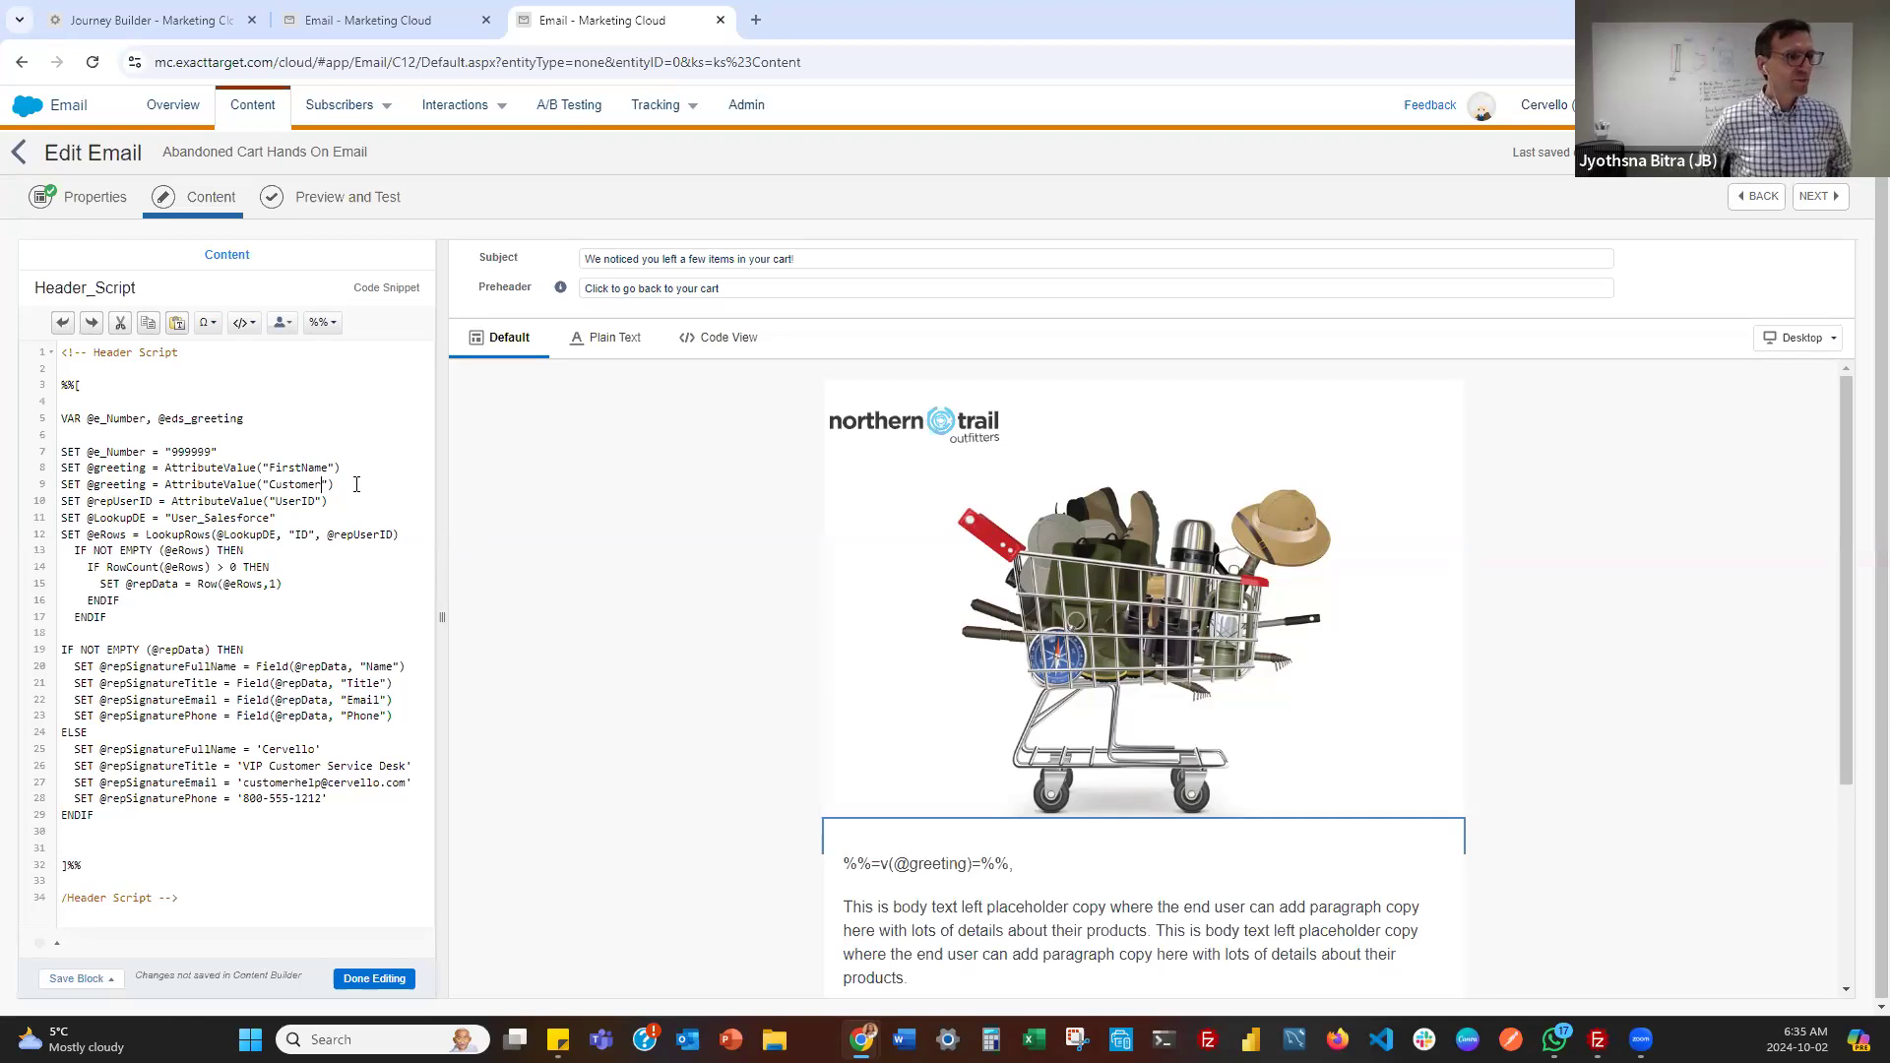
double_click(118, 484)
text(Customer)
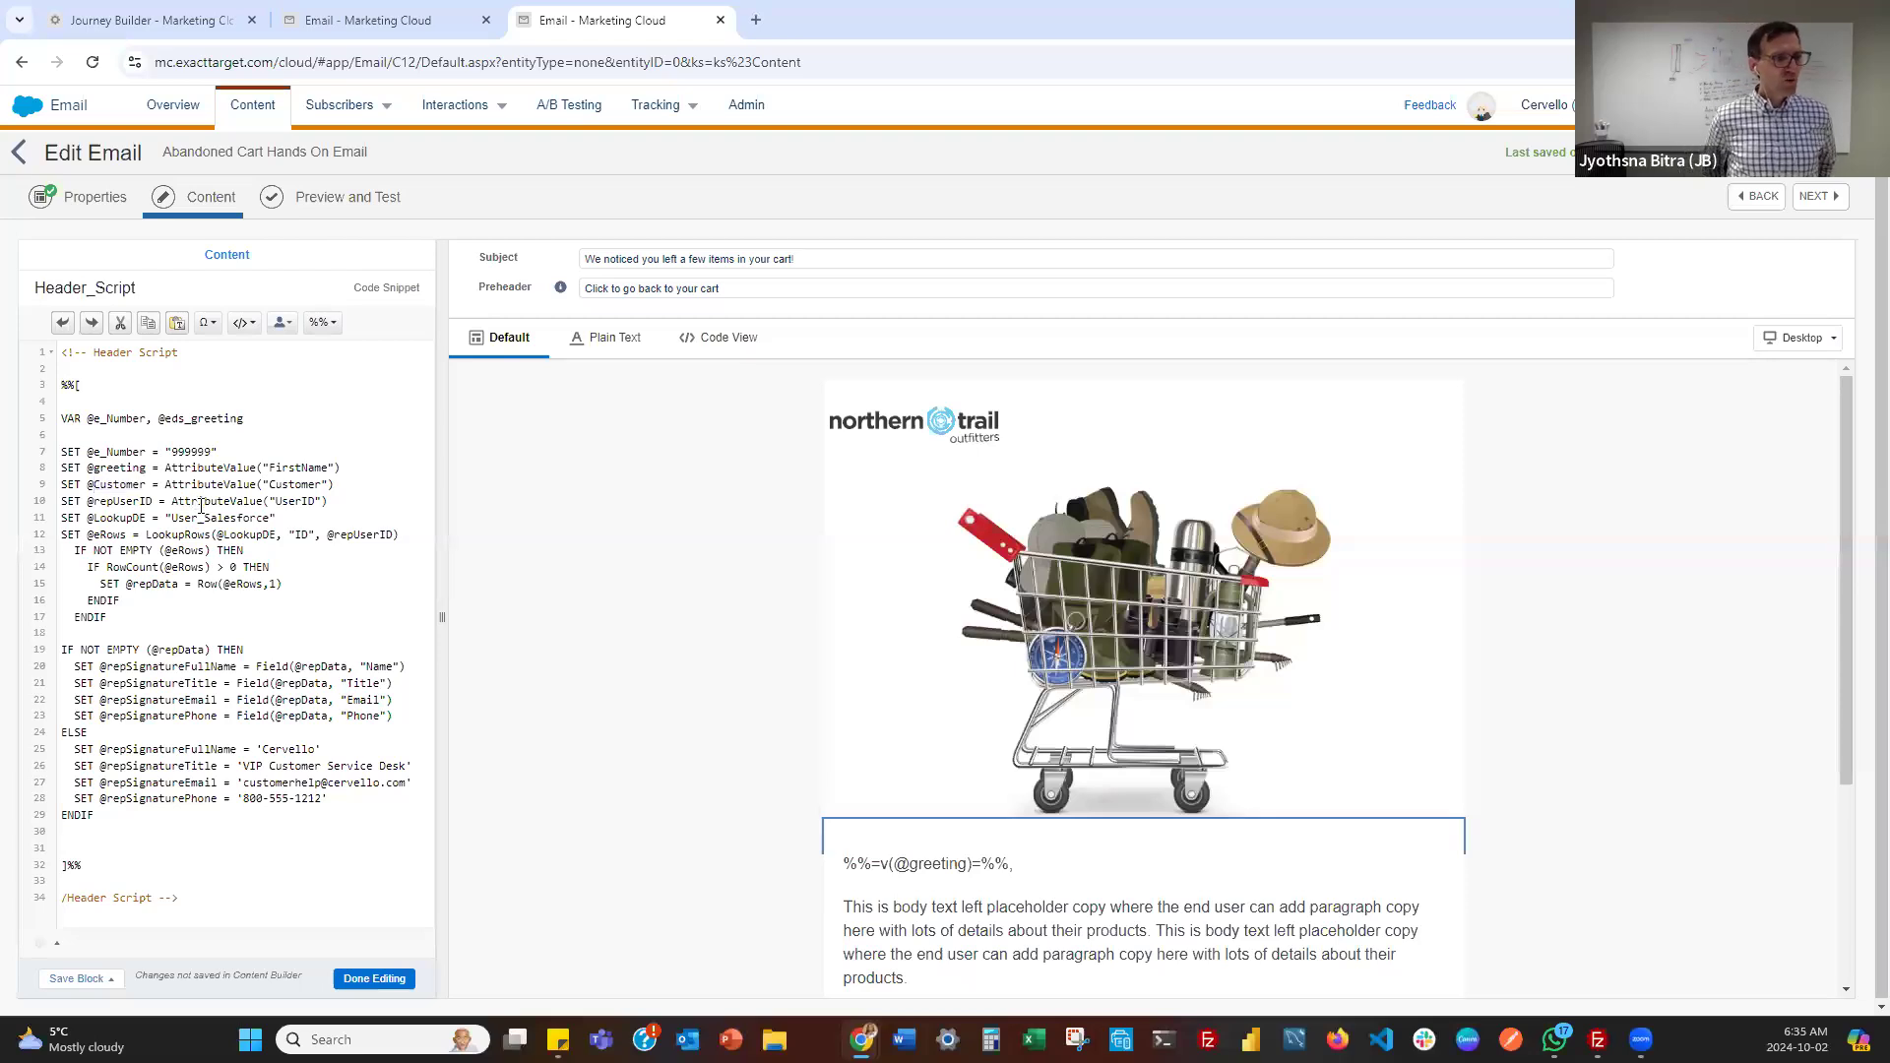
click(374, 978)
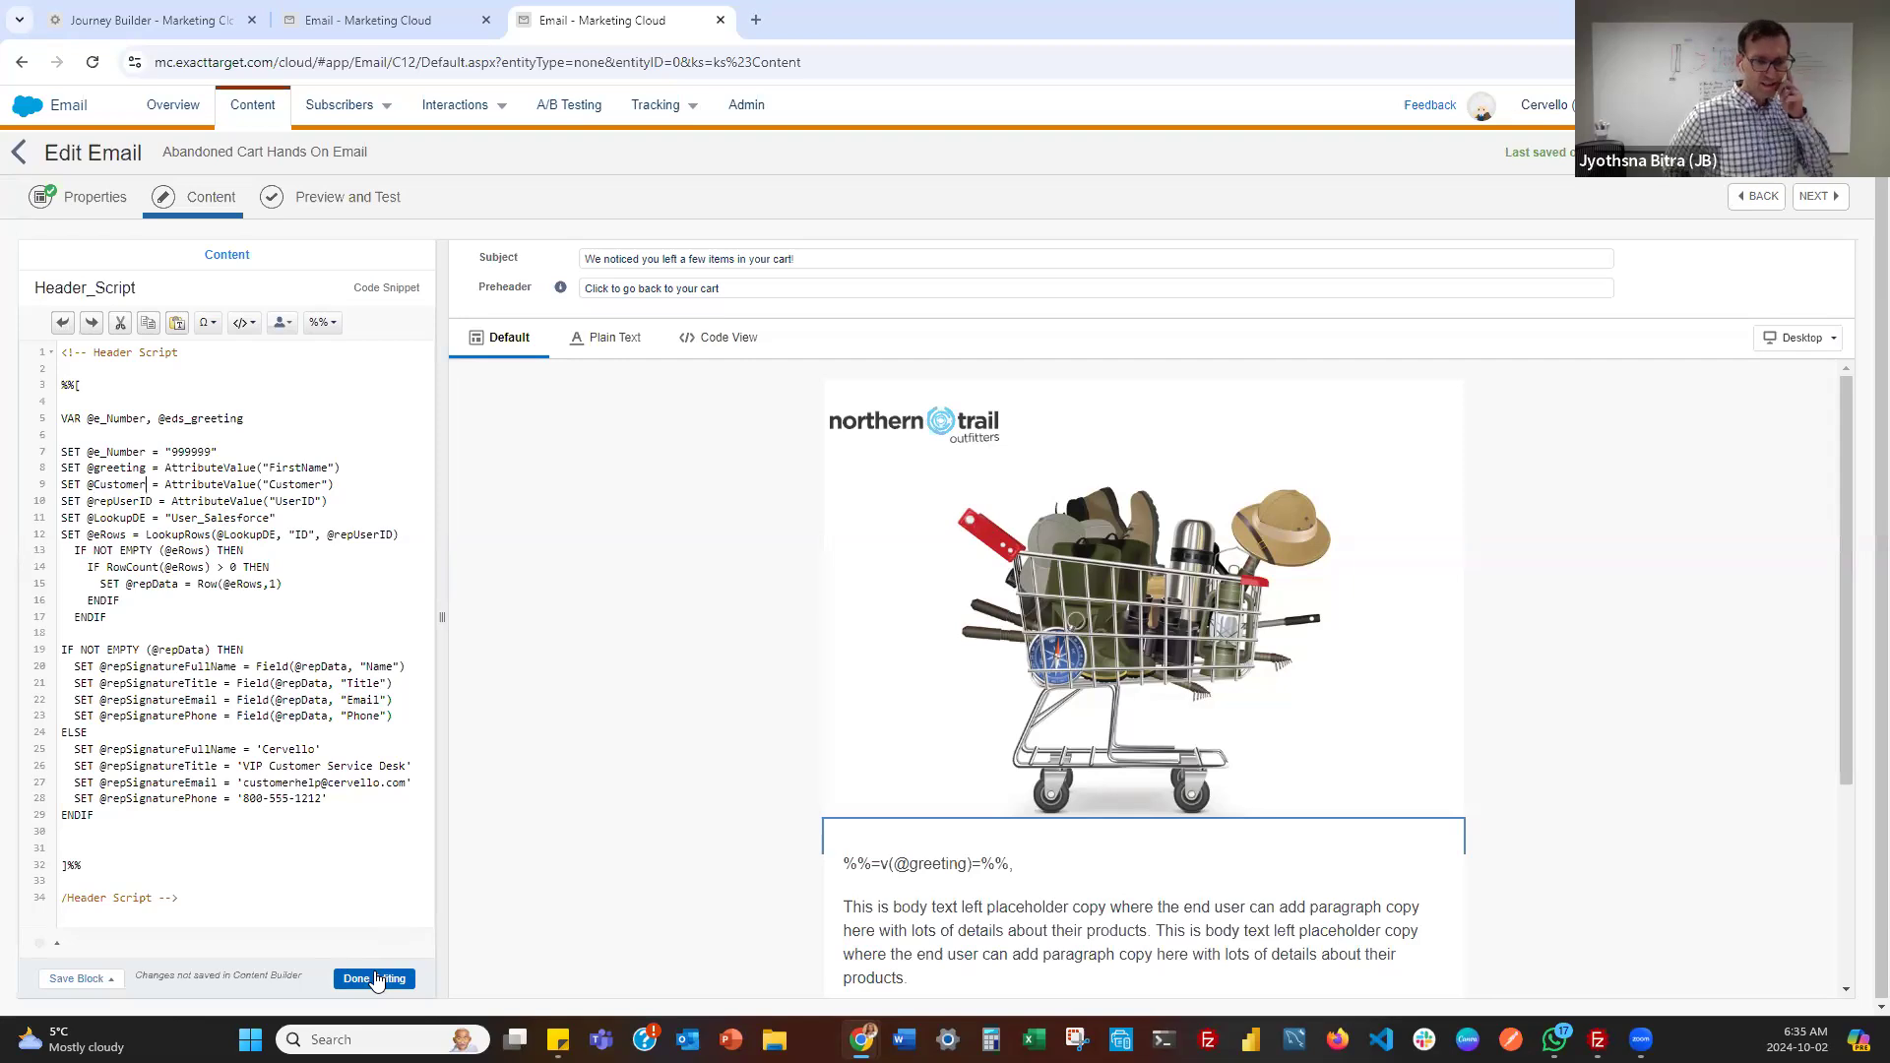
click(374, 979)
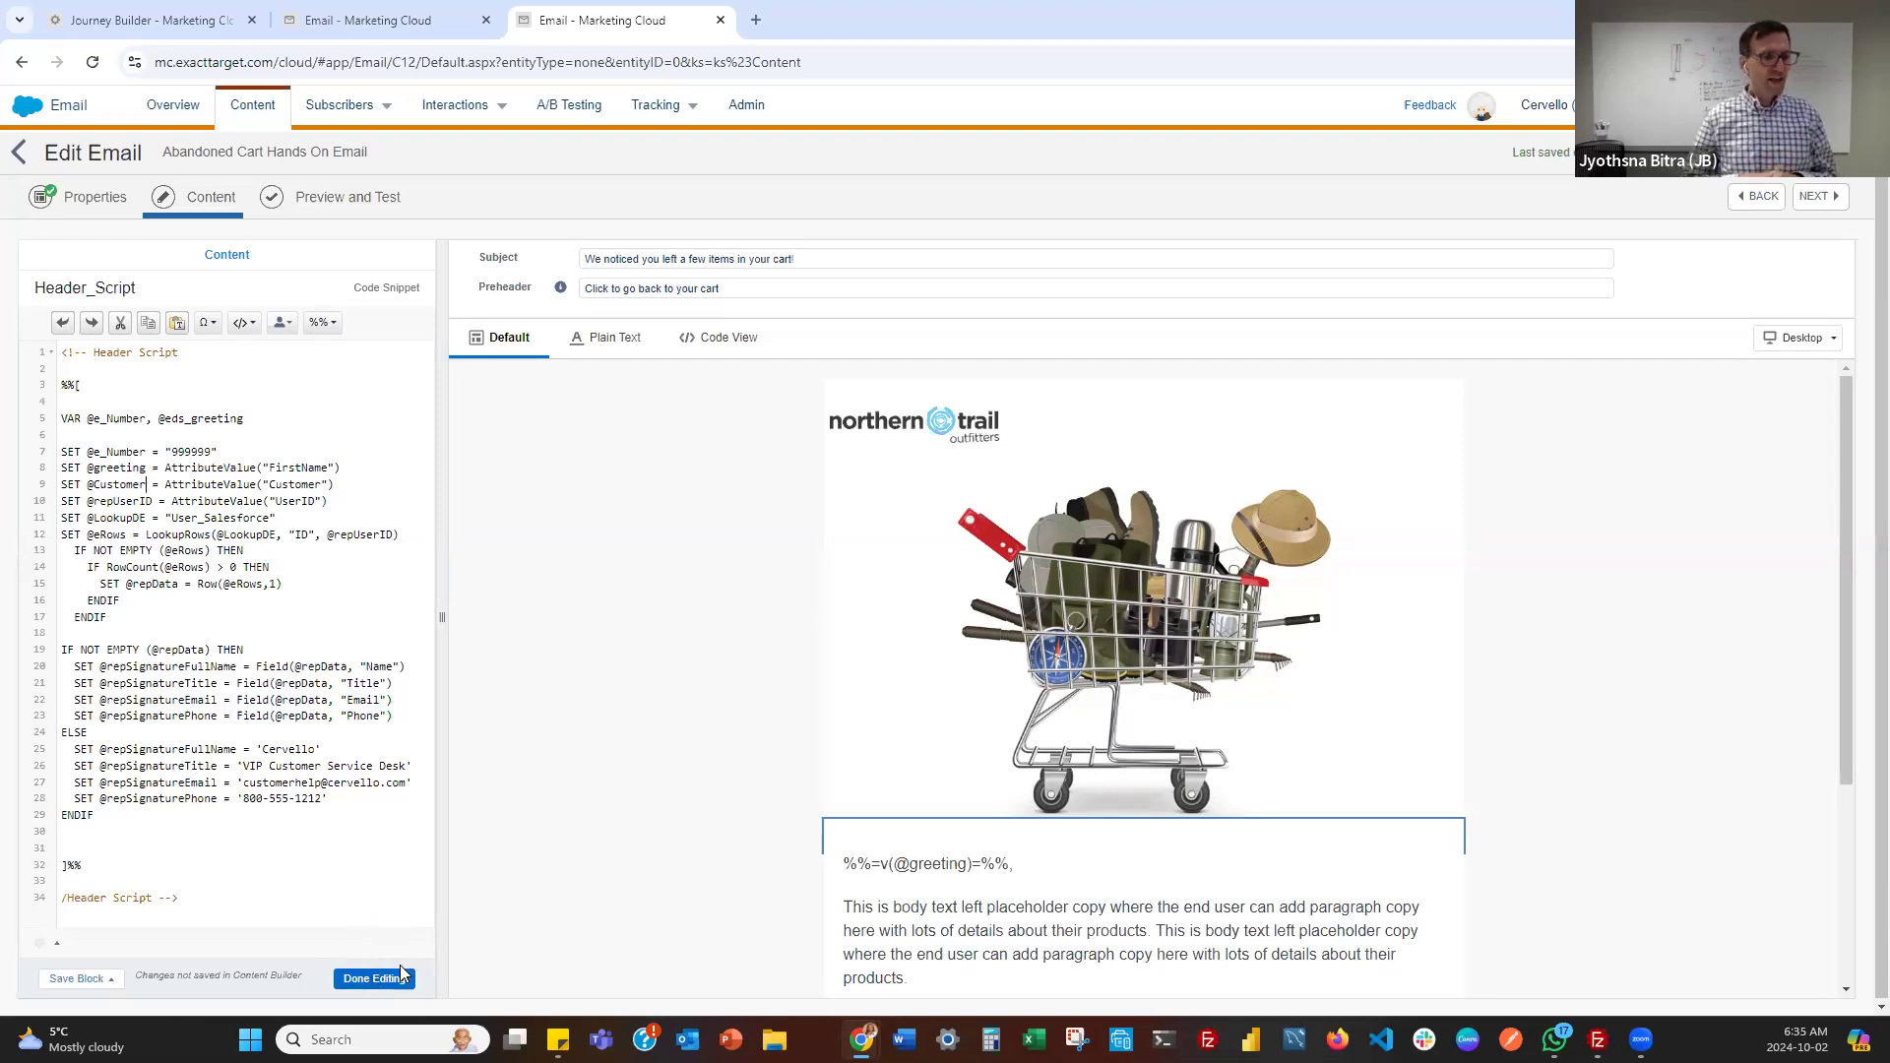
click(374, 979)
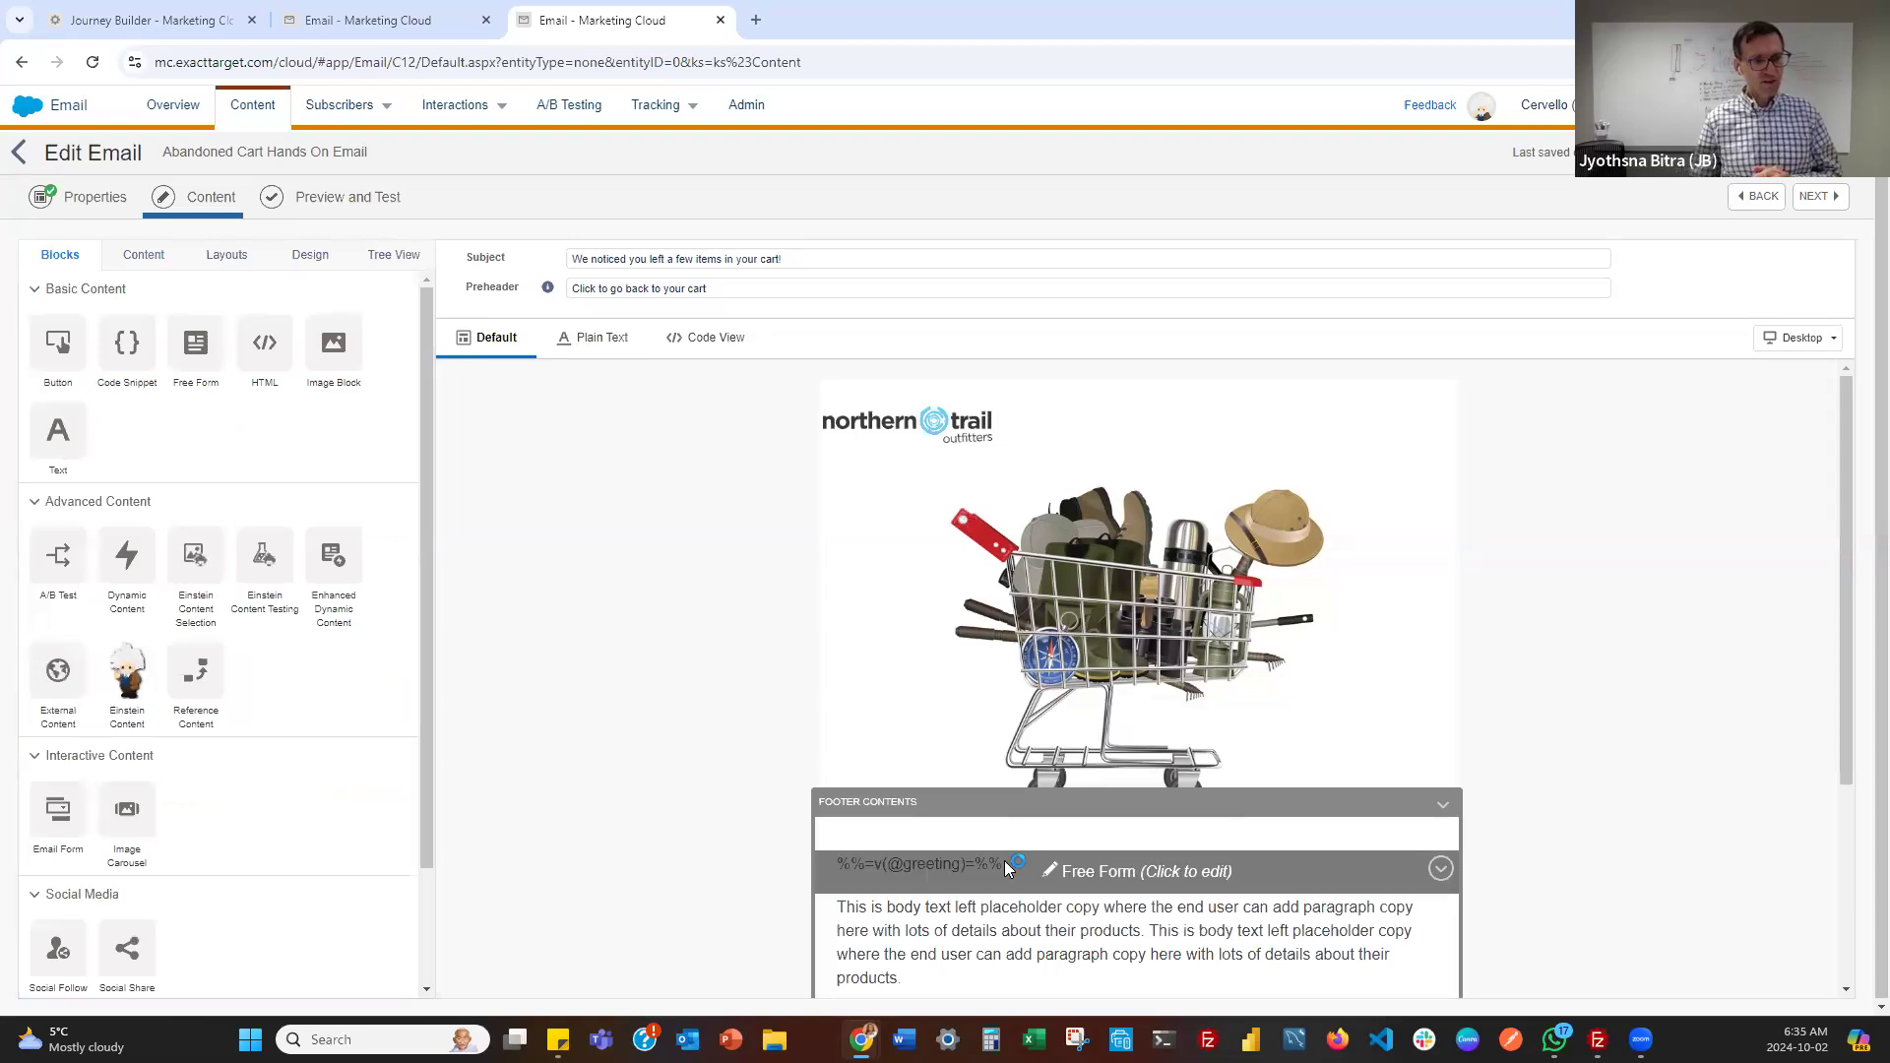
Open the Body Text Left block beneath the greeting and show its HTML source
click(1004, 863)
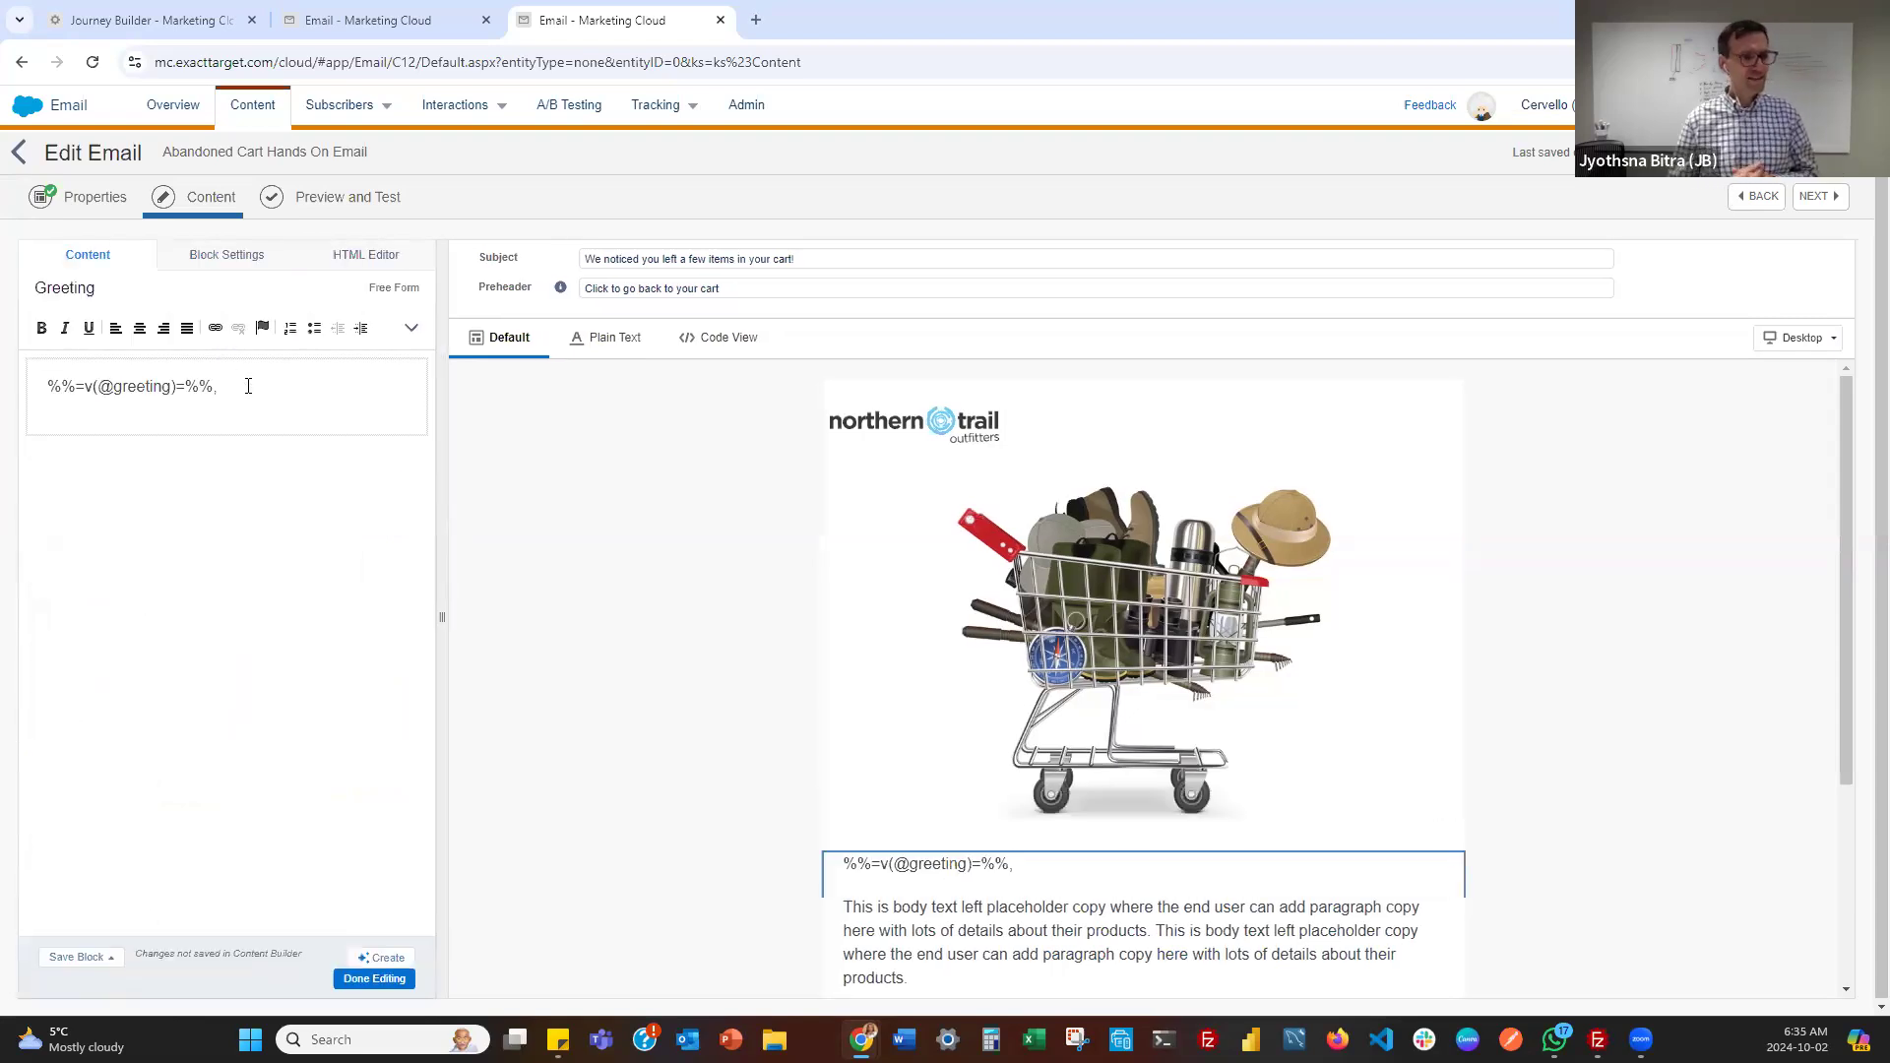
click(892, 952)
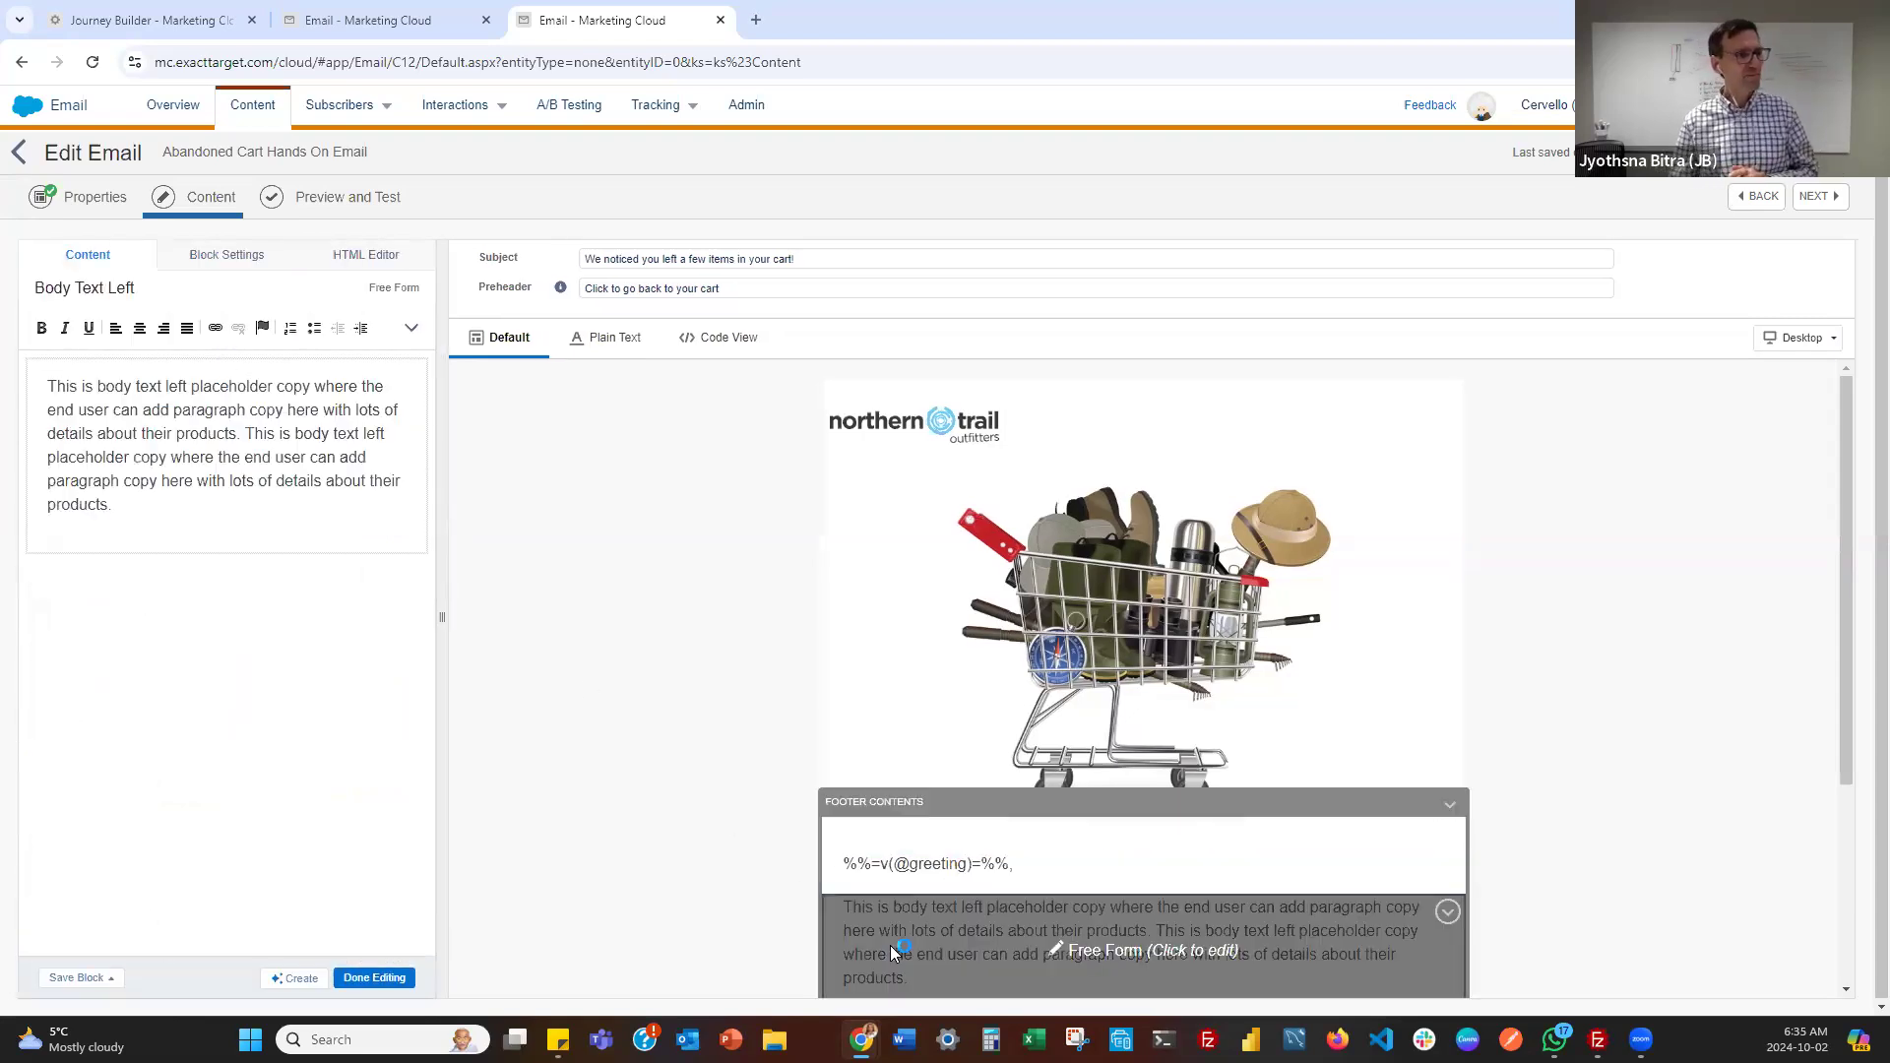
click(333, 444)
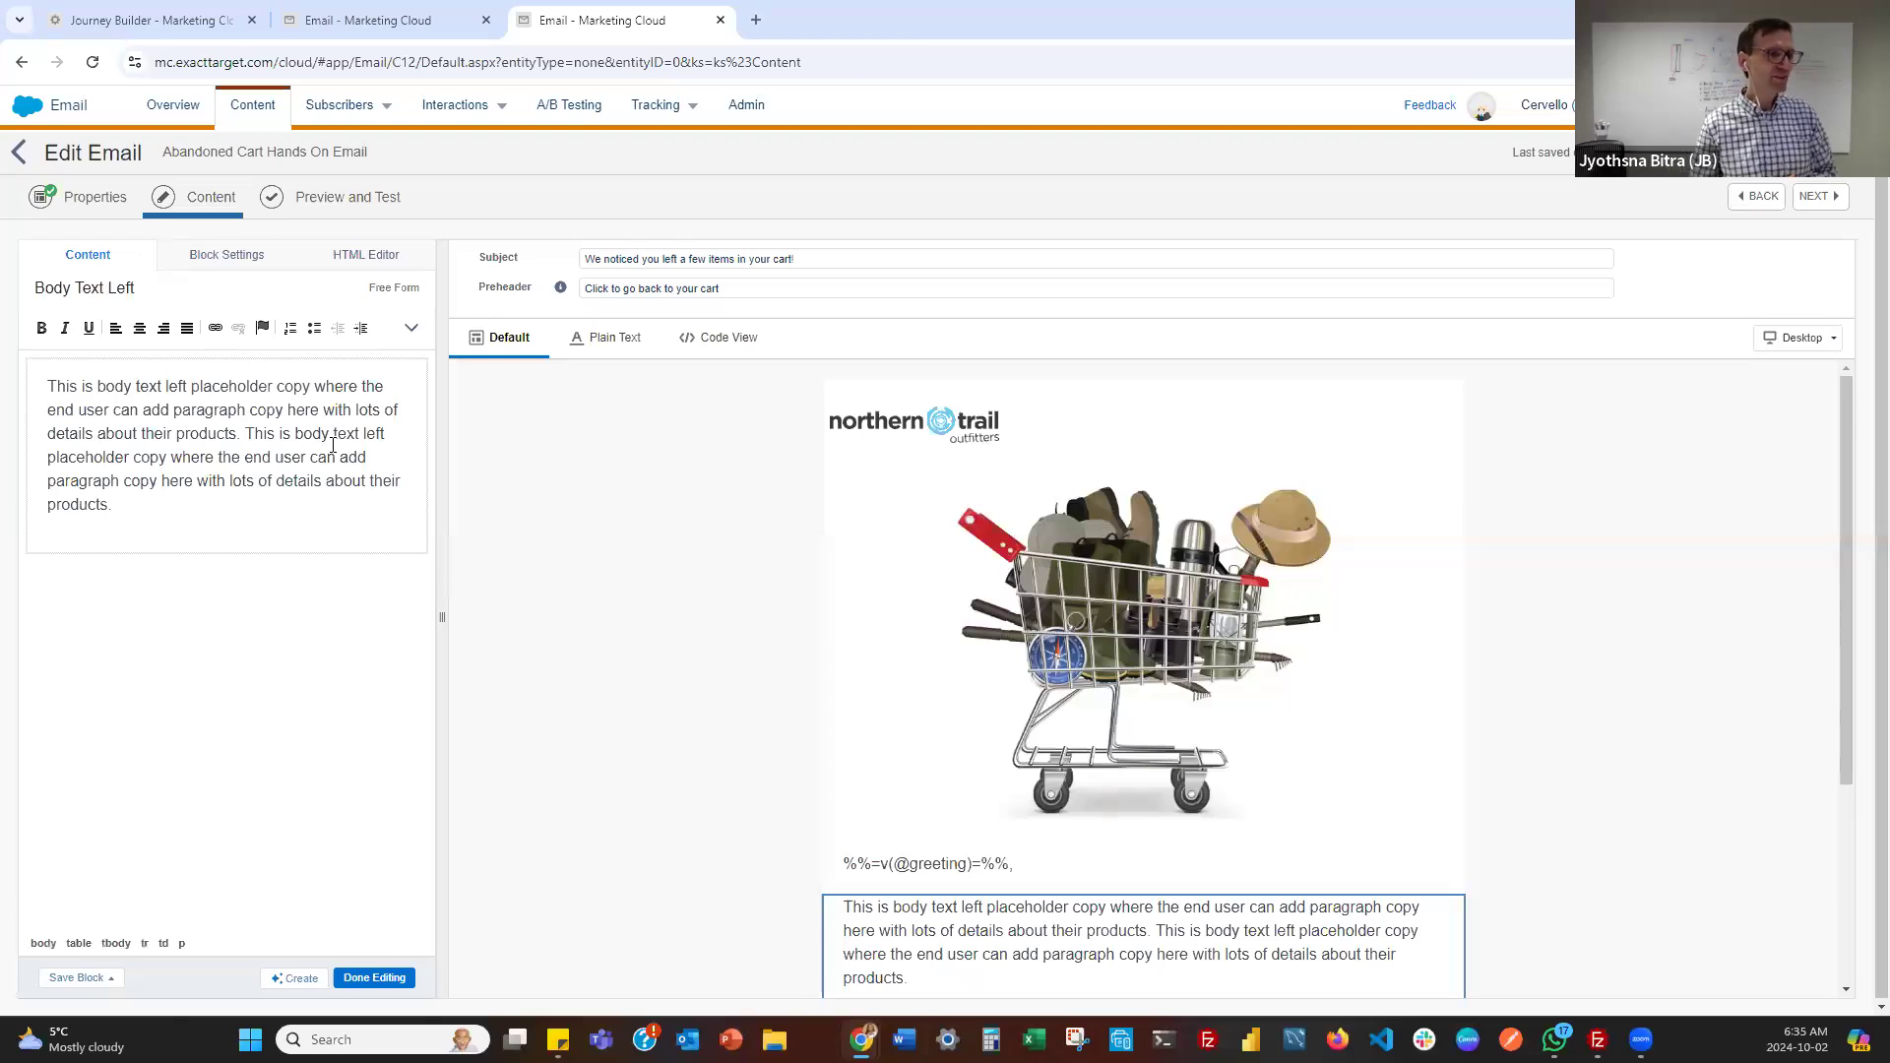
click(347, 264)
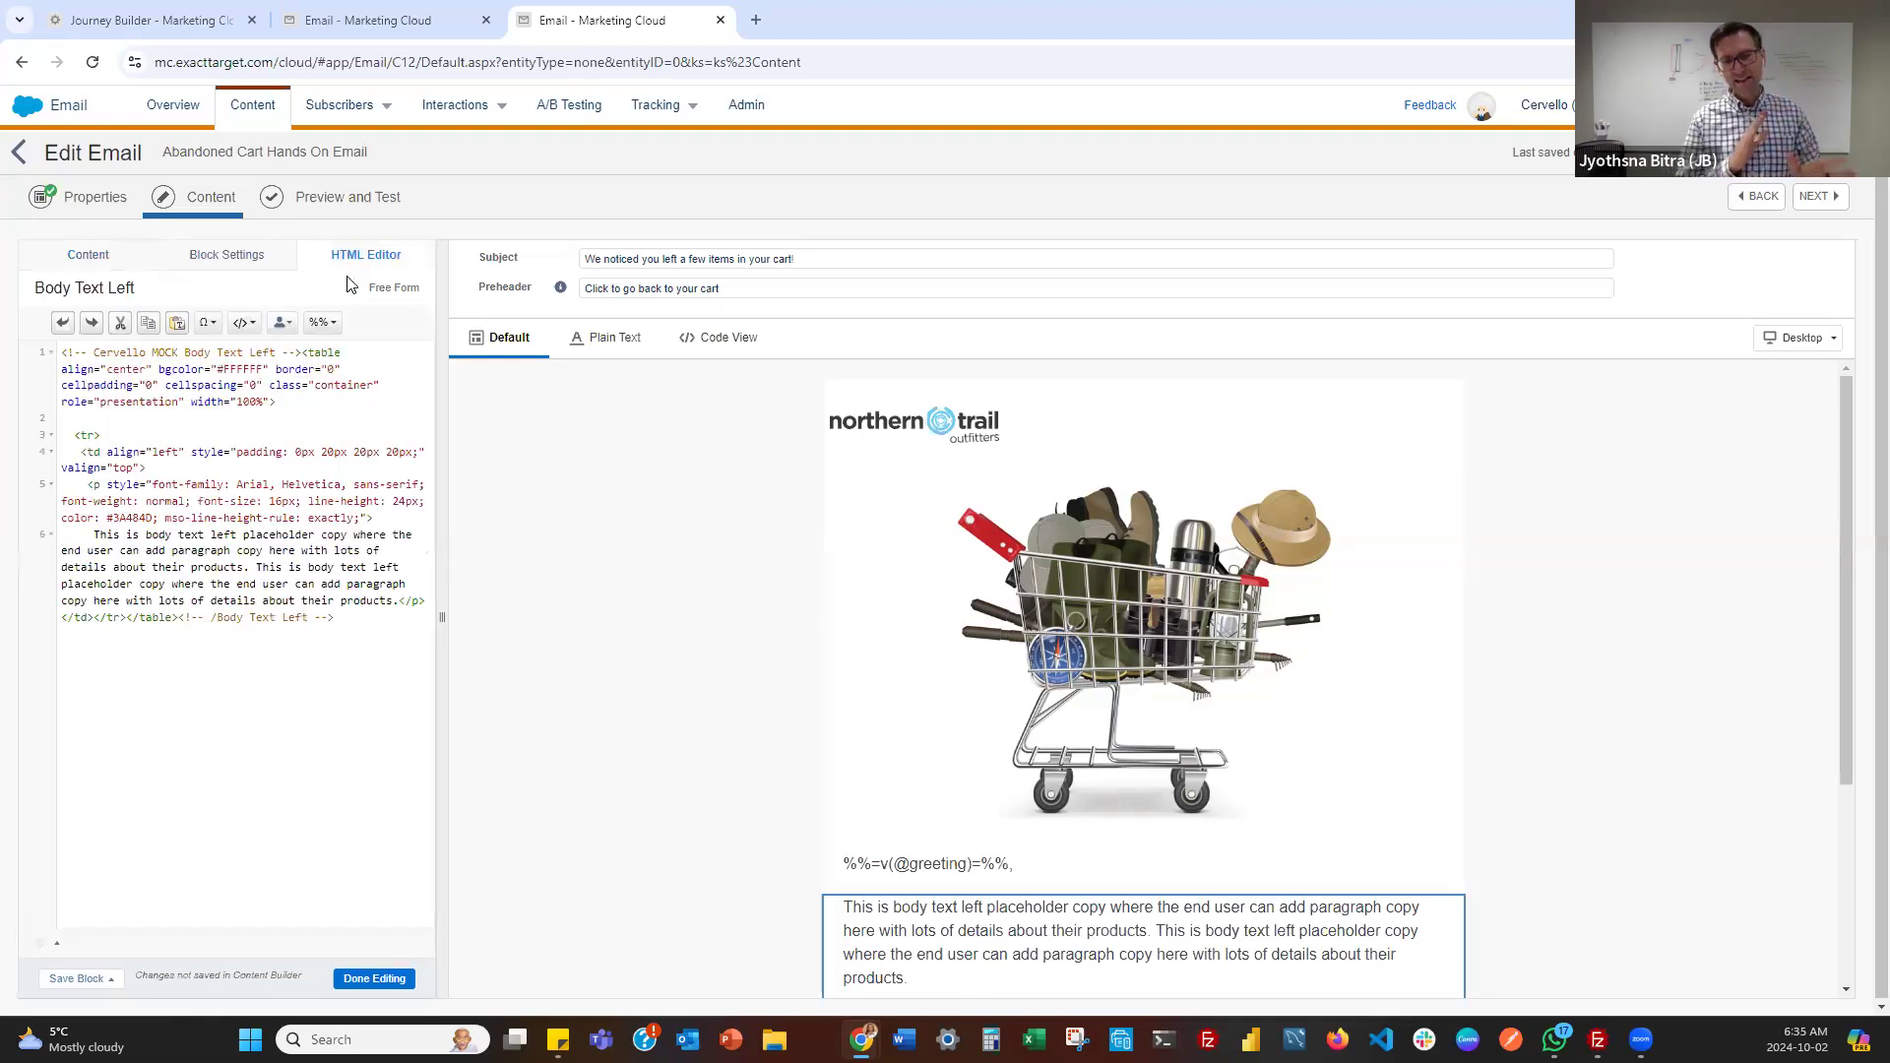
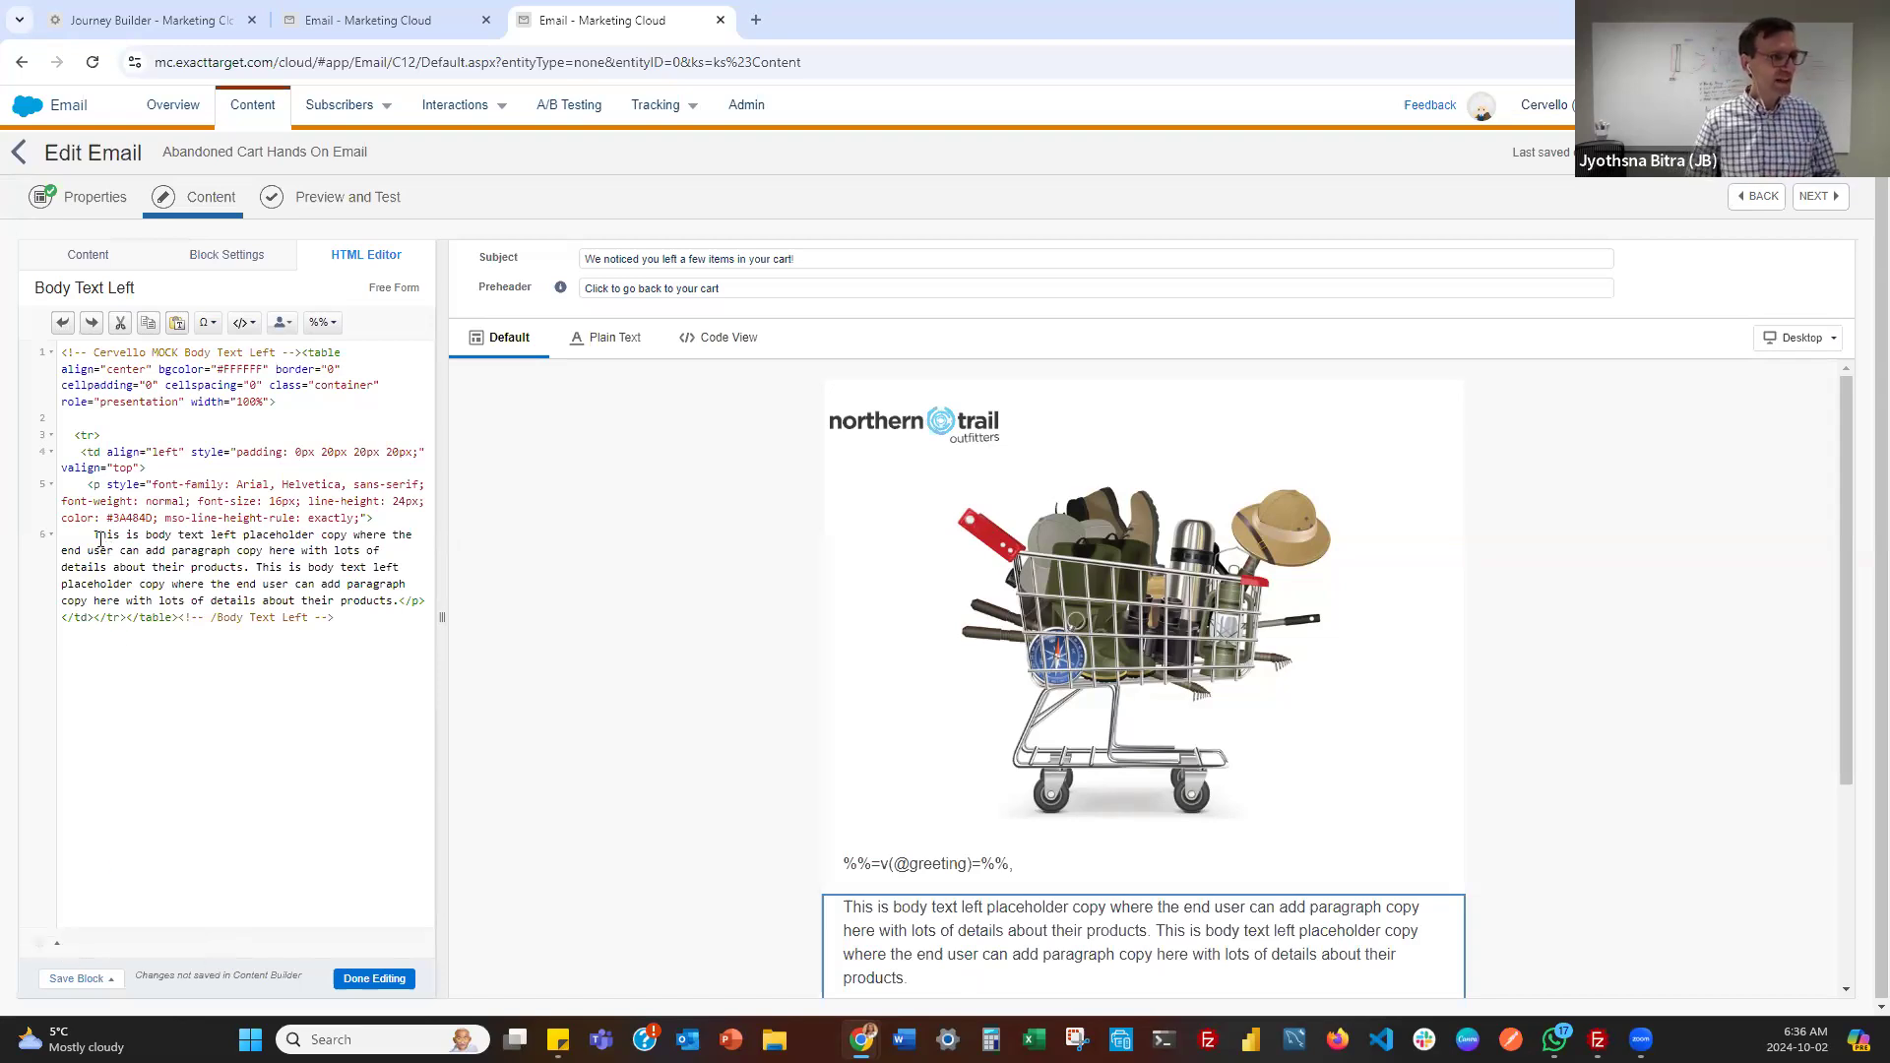
Replace the placeholder paragraph in the Body Text Left HTML with "For new customers, you'll recieve a 25%"
drag(94, 534, 394, 602)
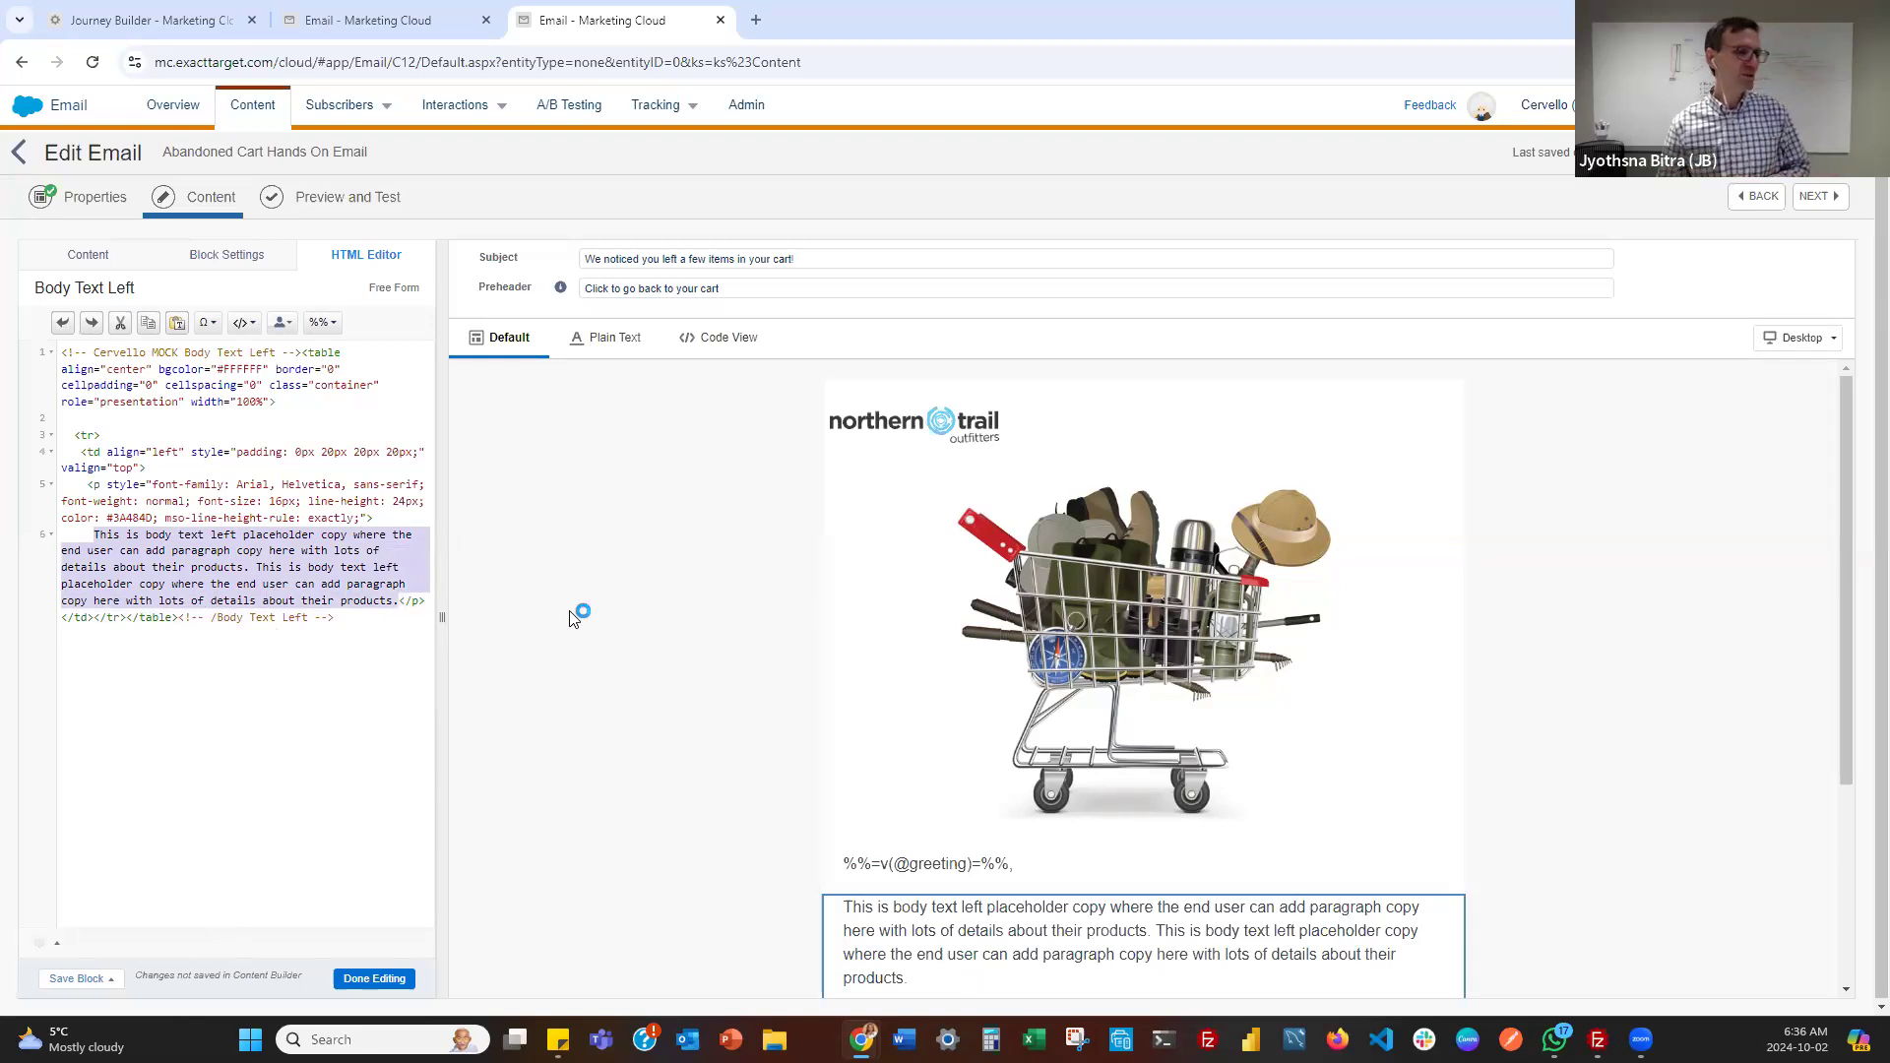
text(For)
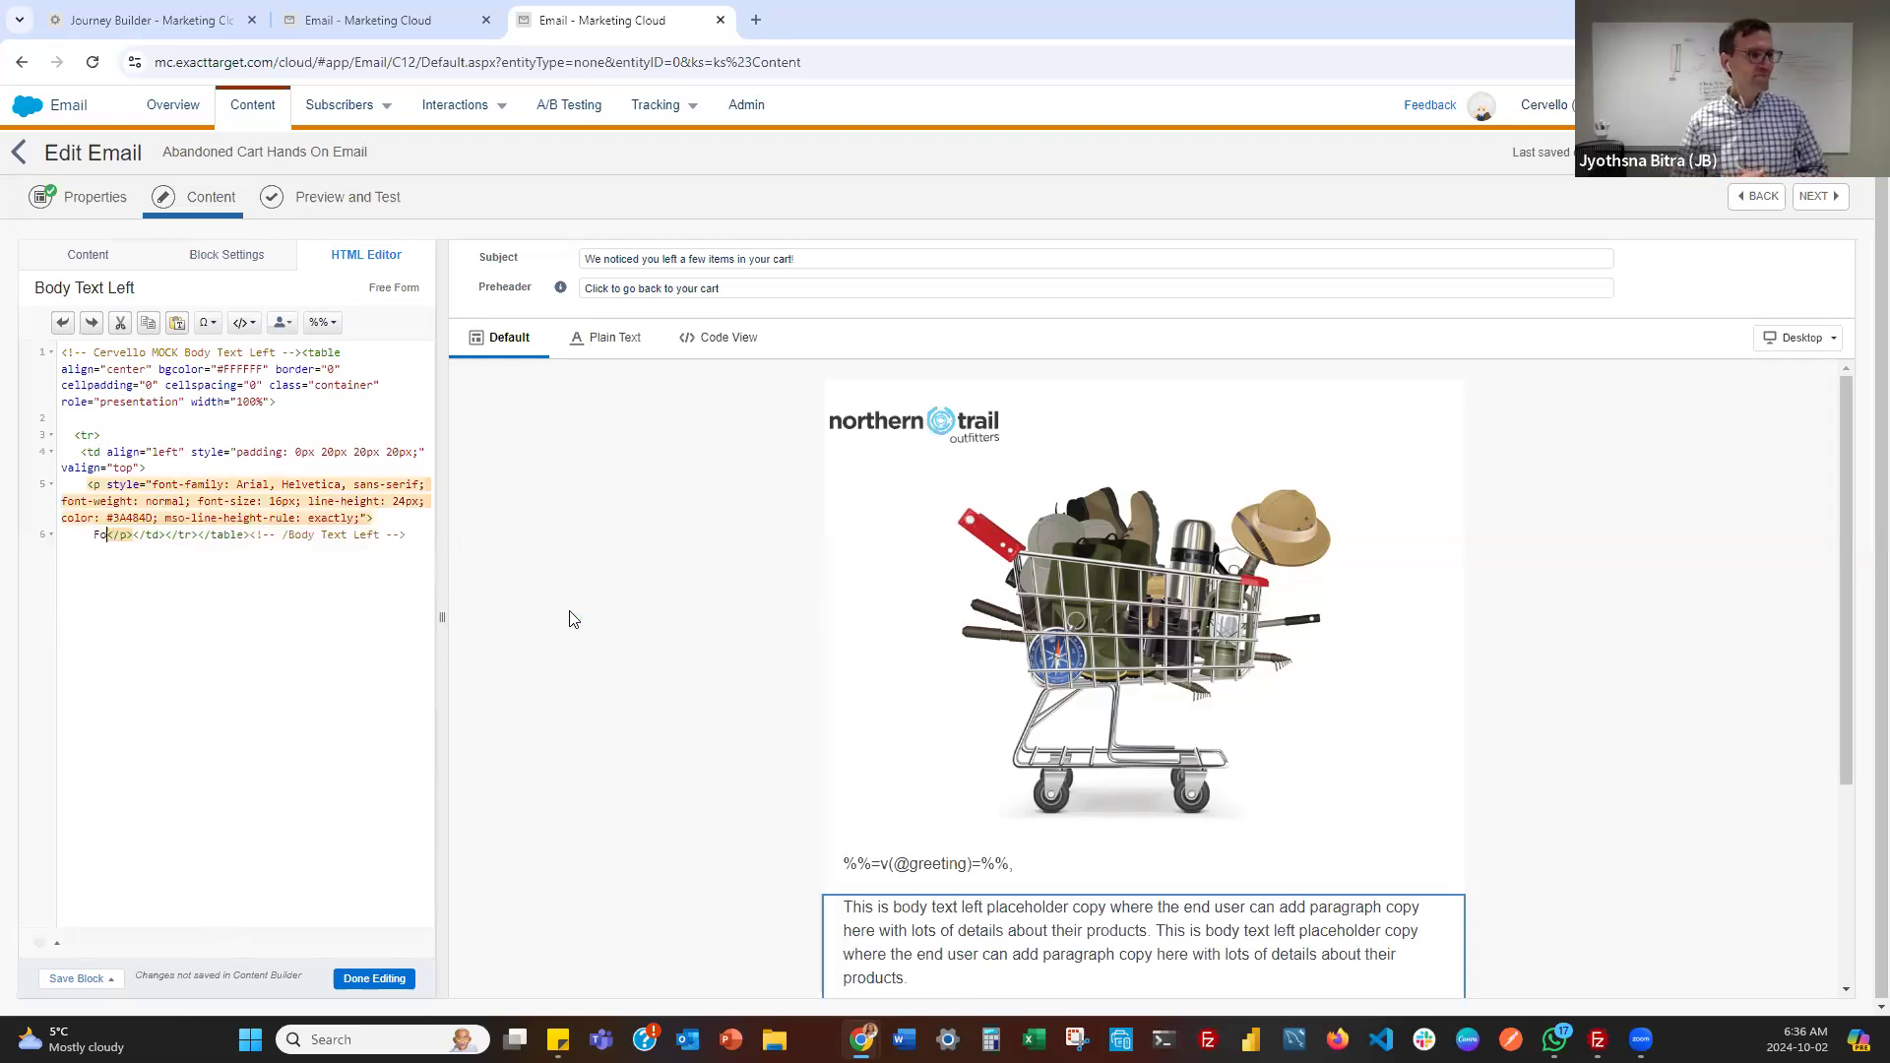
text( new custo)
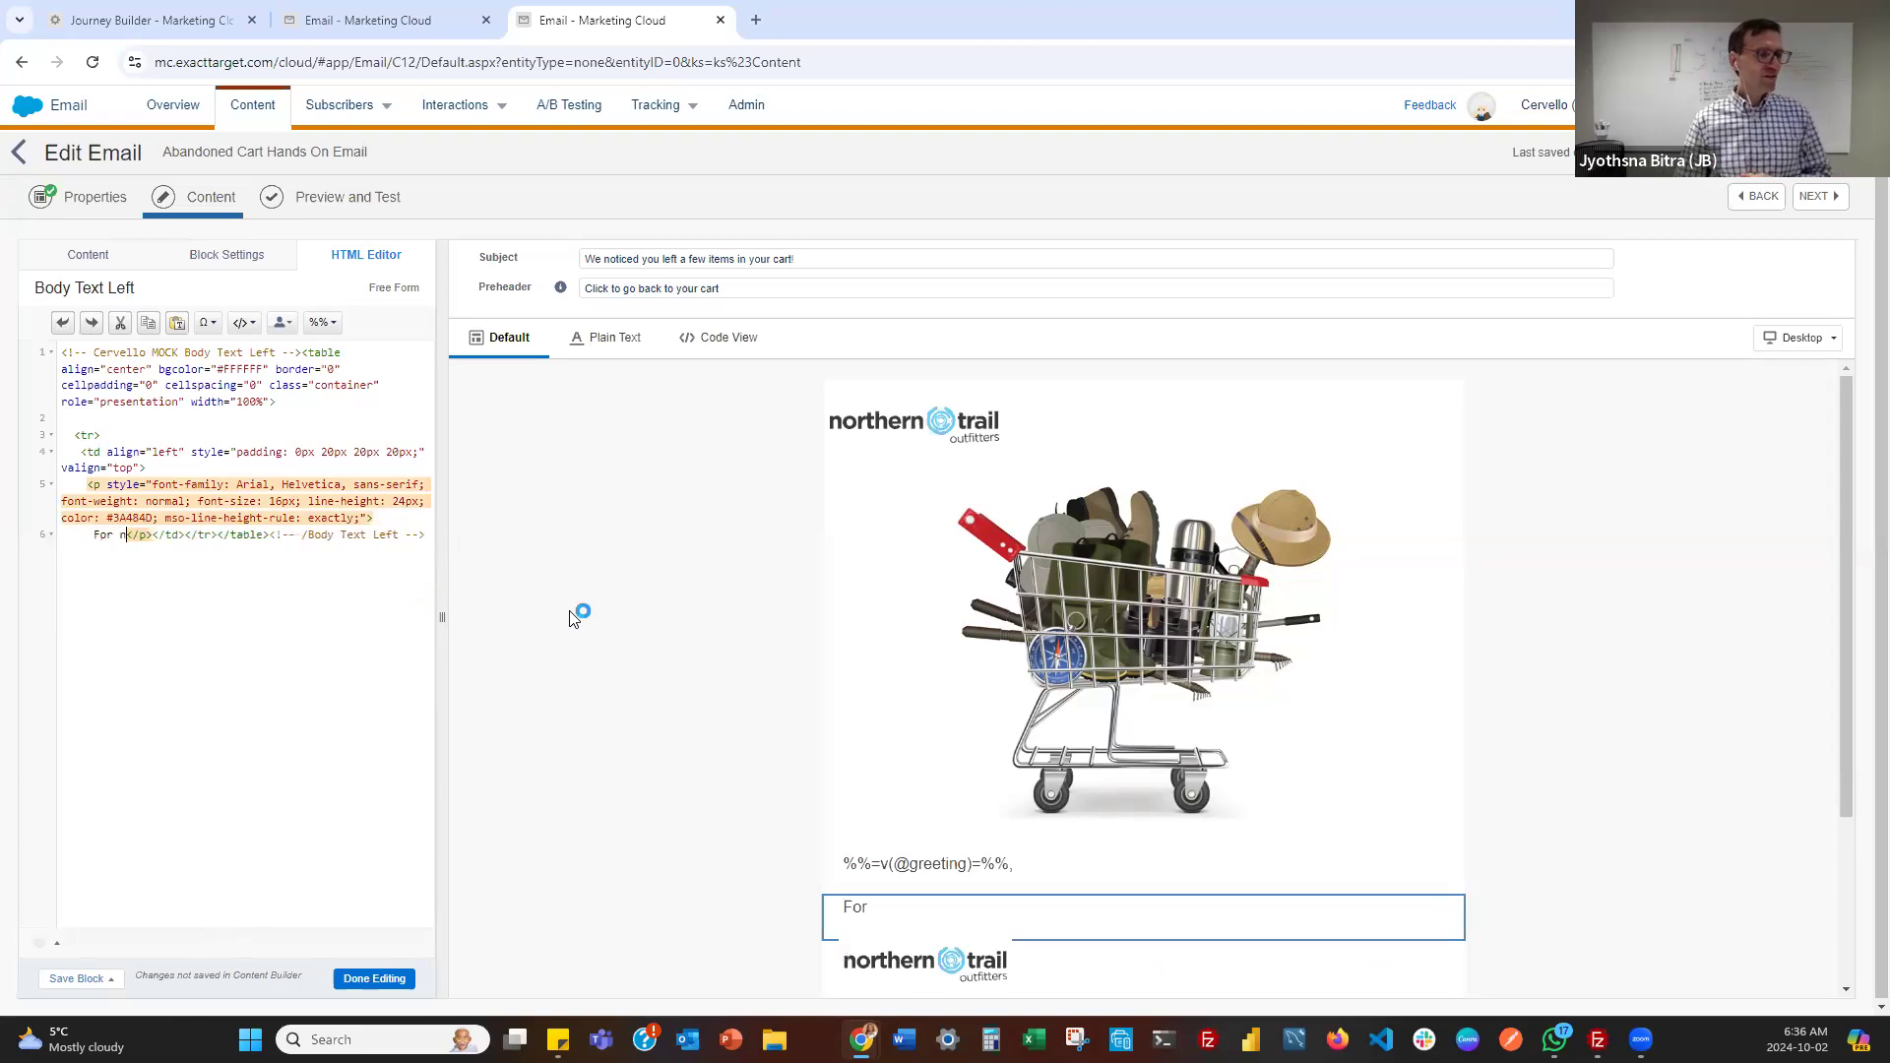
text(mers)
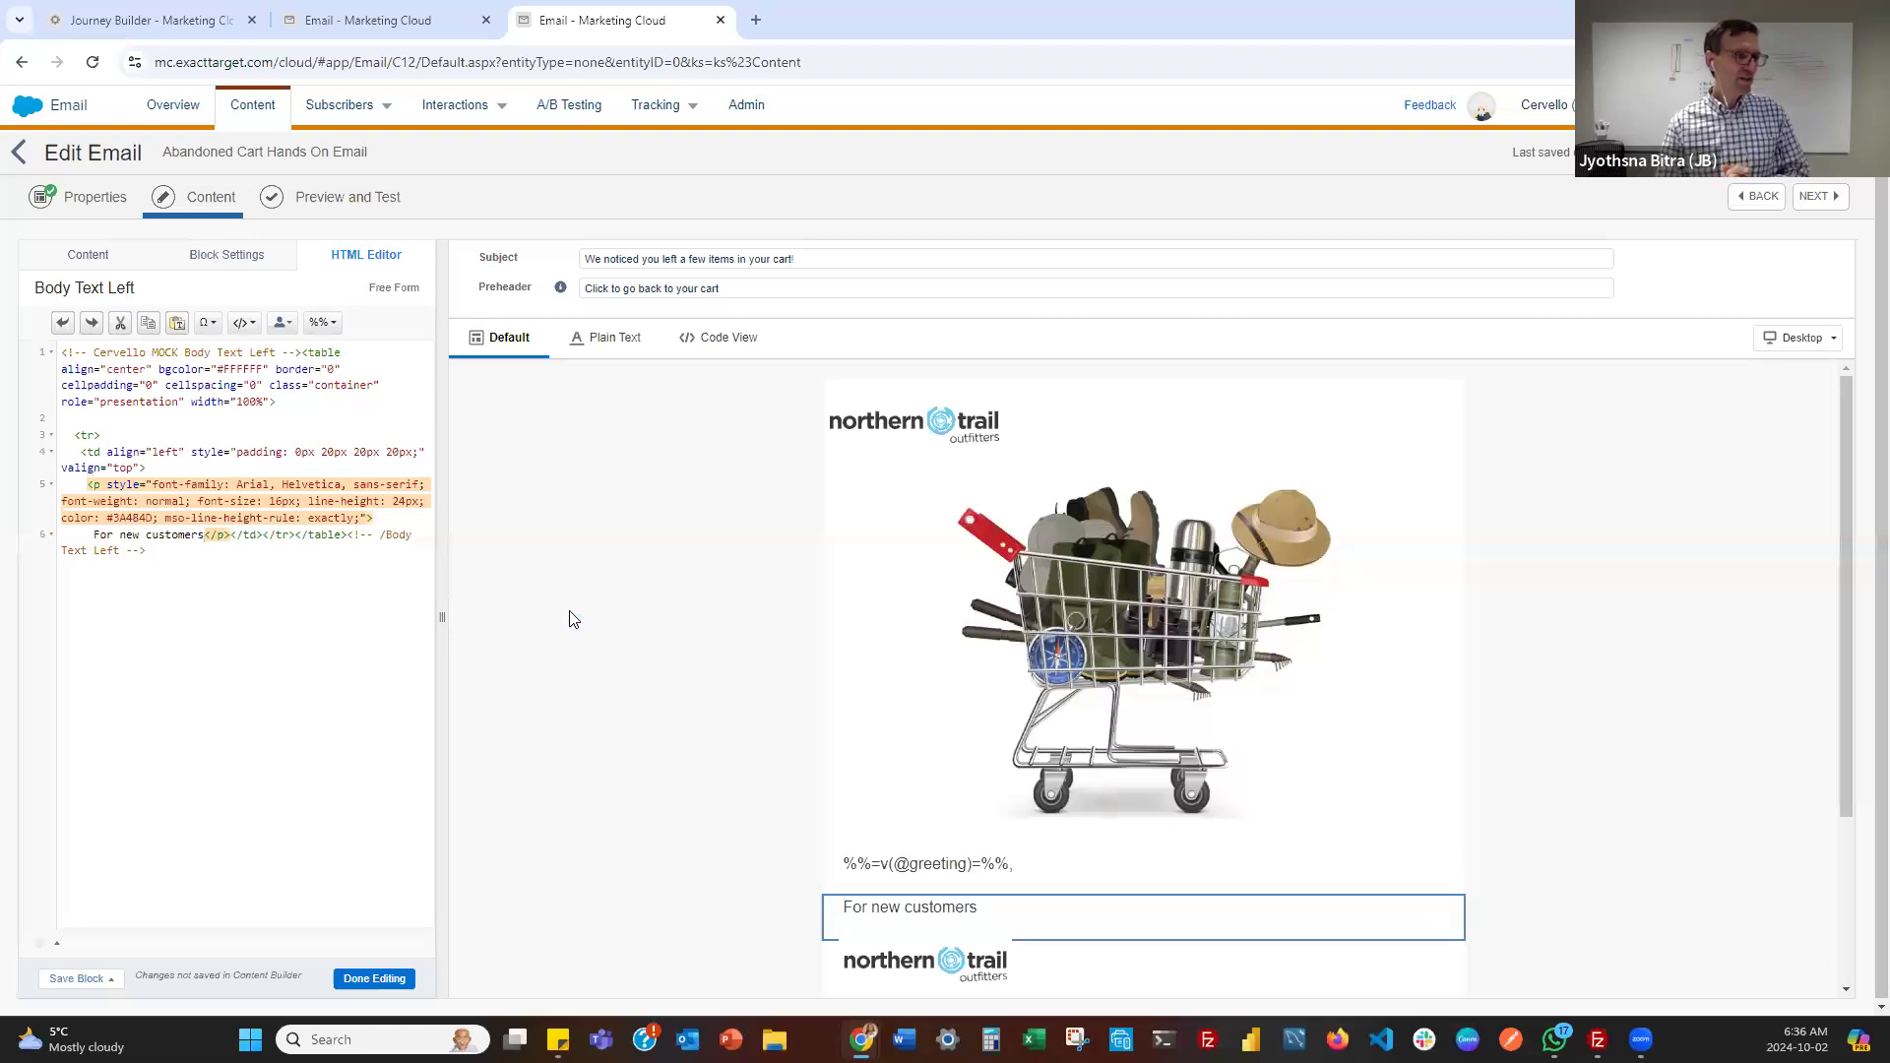
text(, you;)
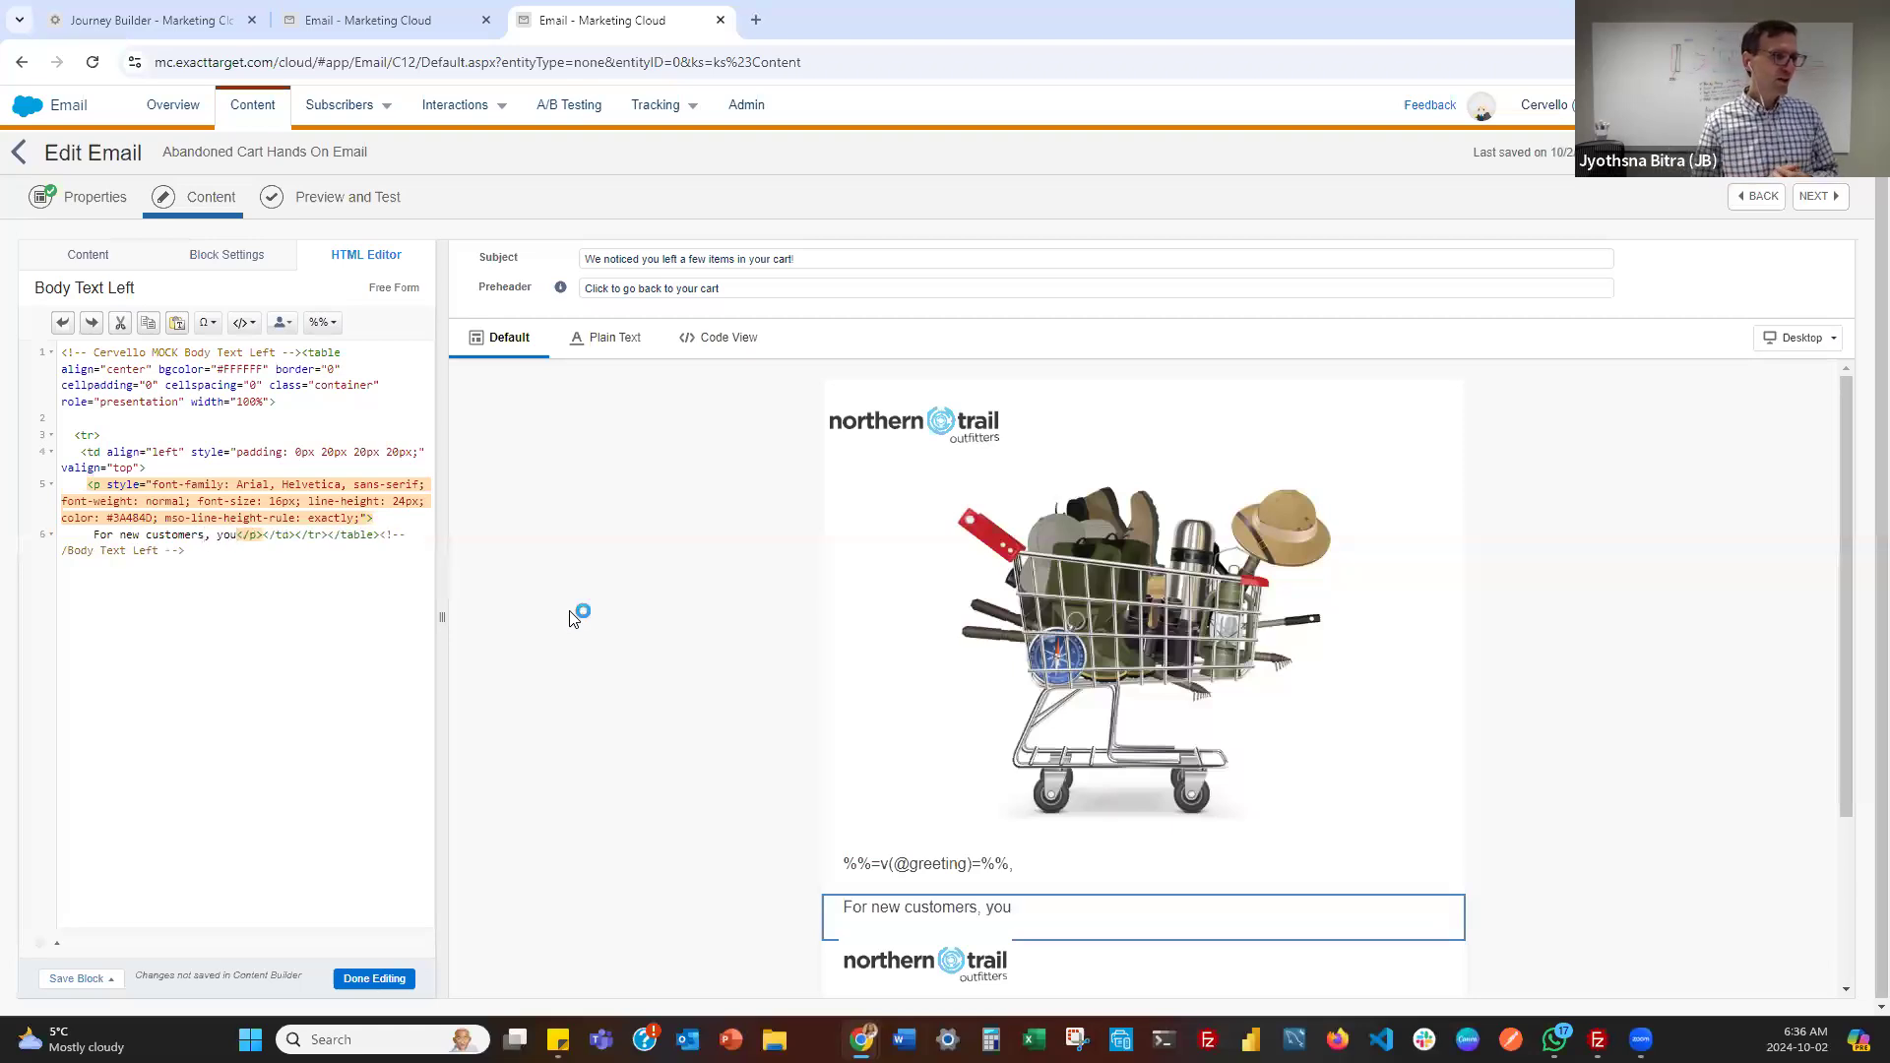
text(ll recieve a)
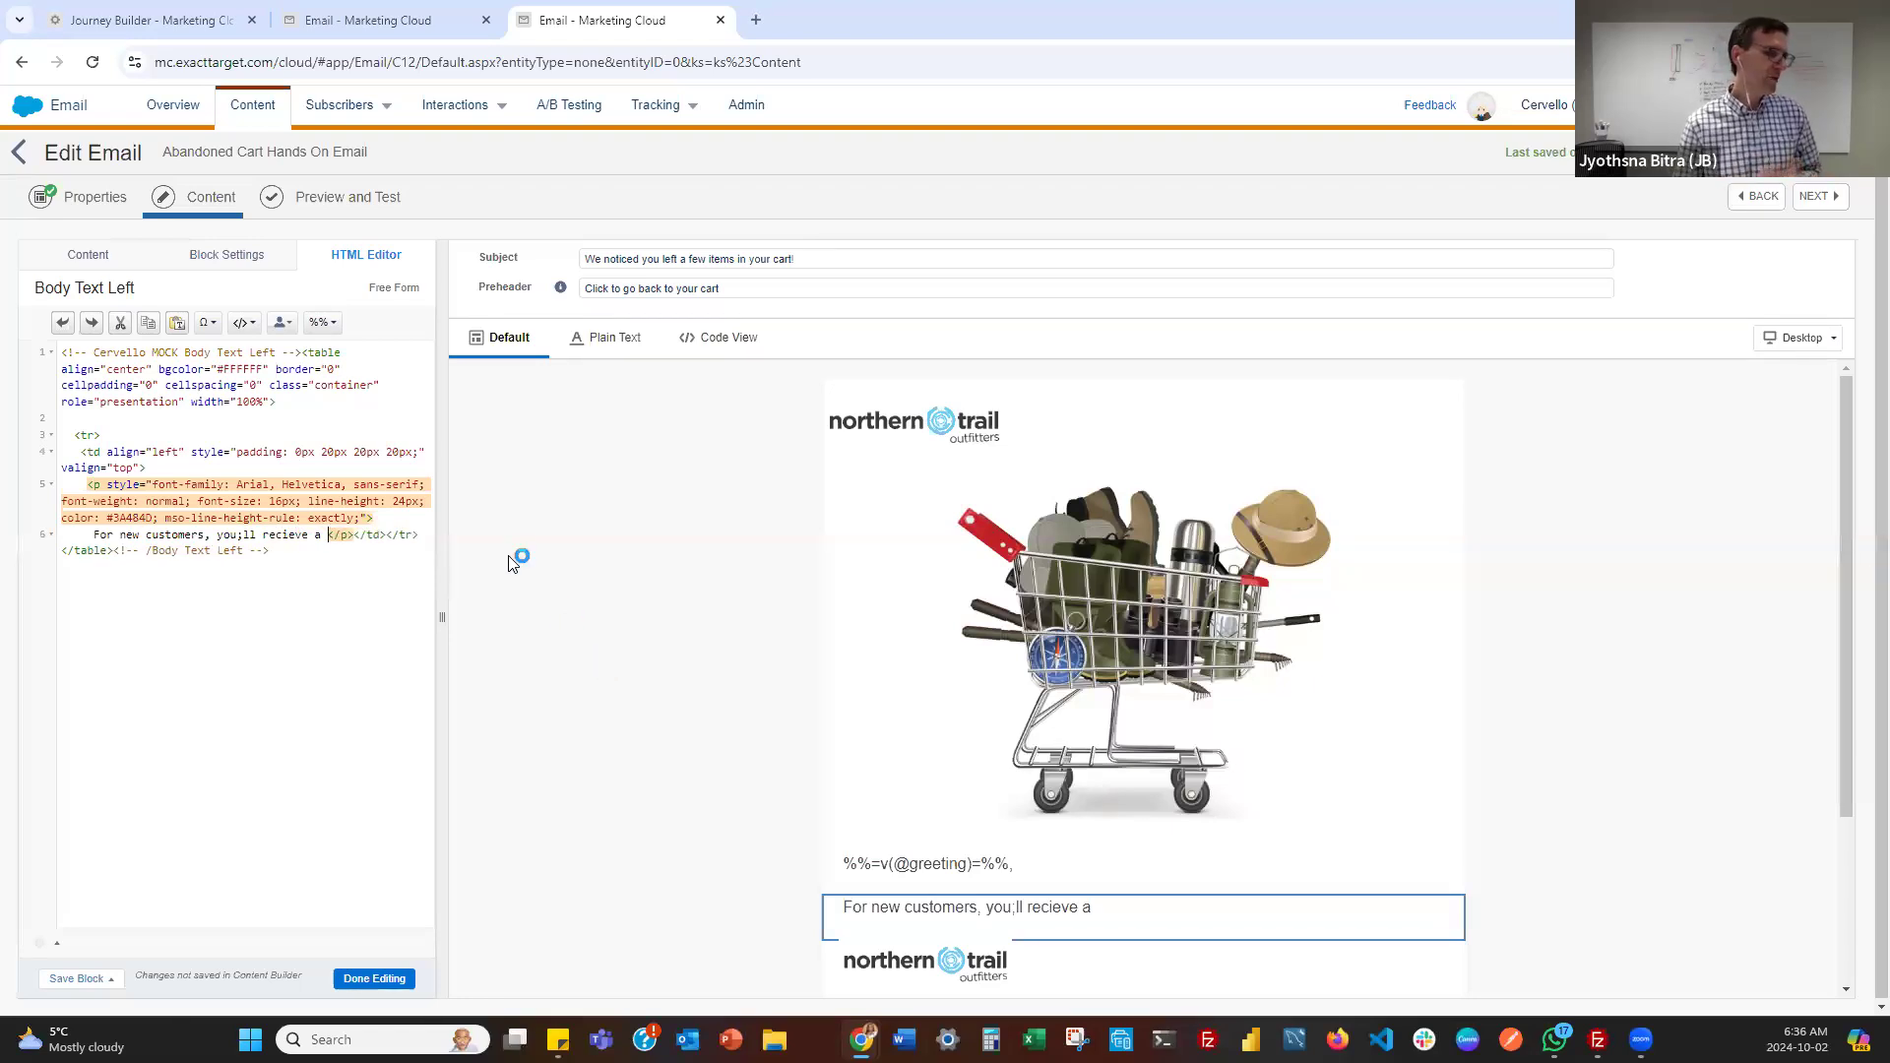
text( 25%)
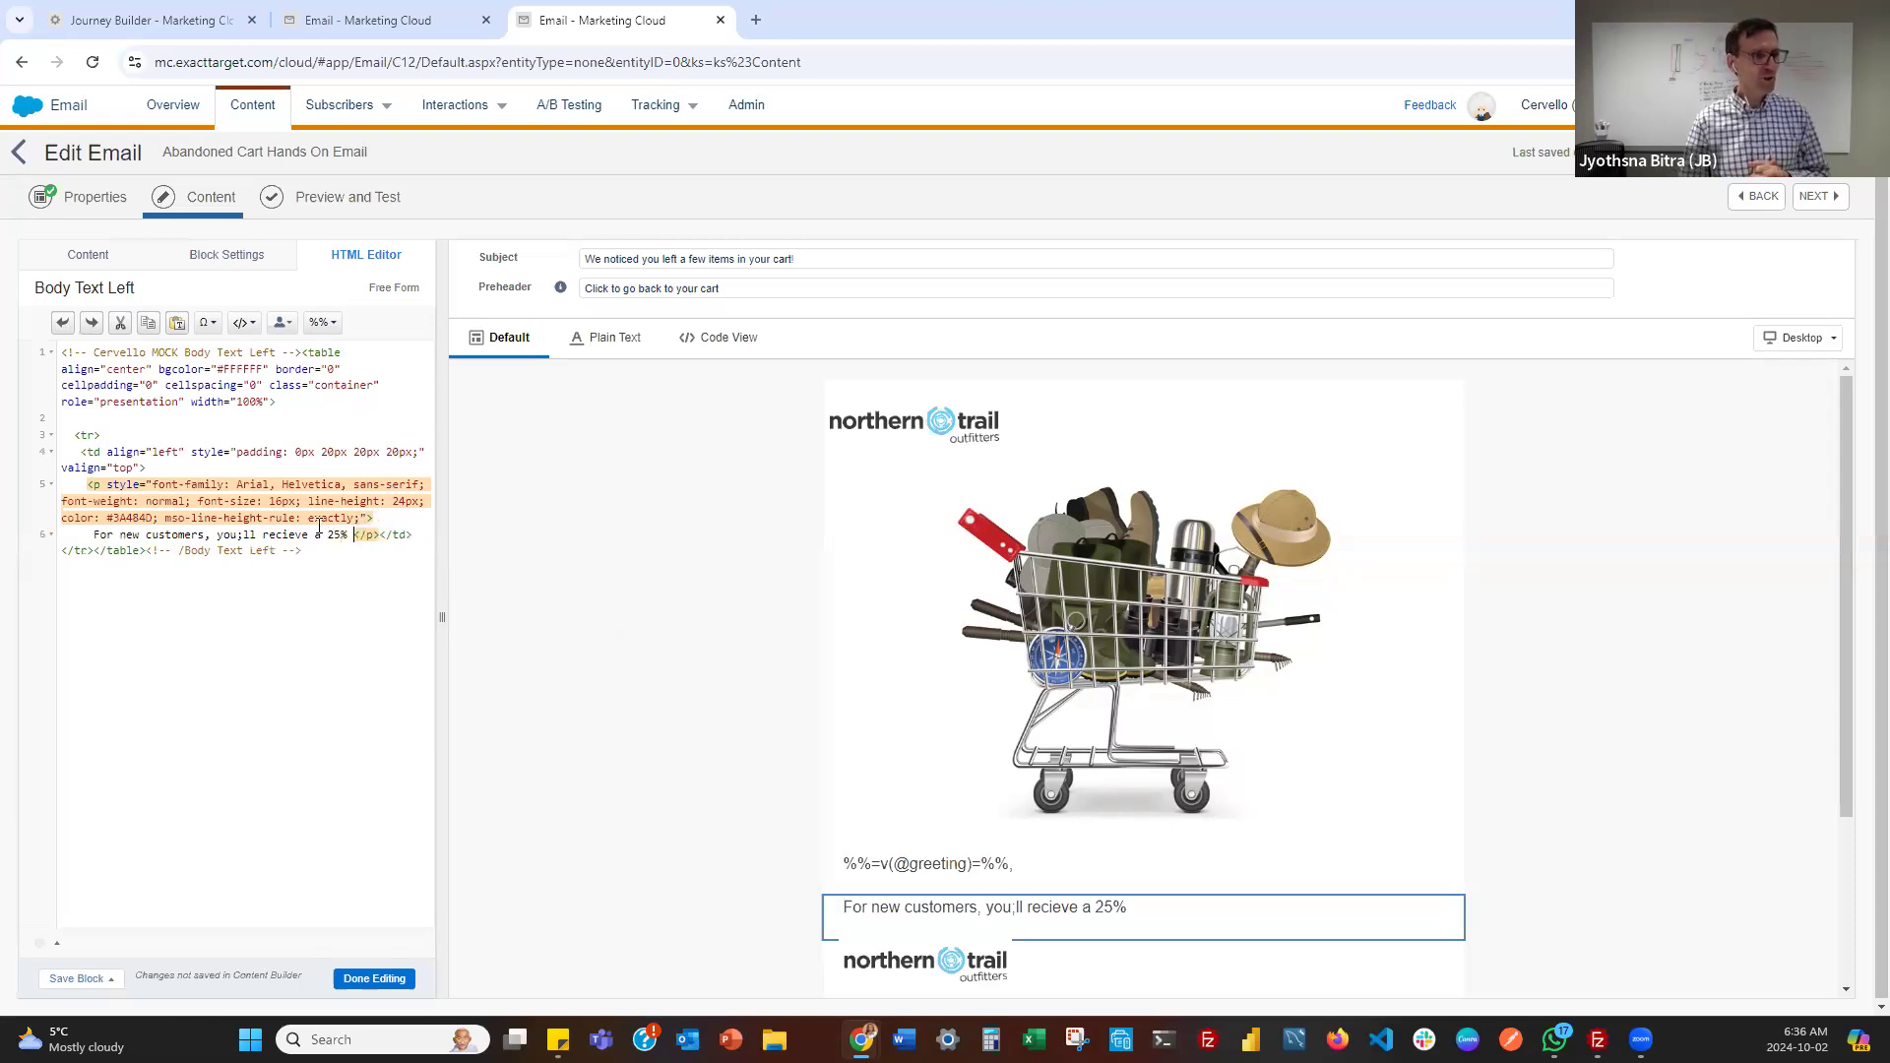
click(243, 535)
key(BackSpace)
text(')
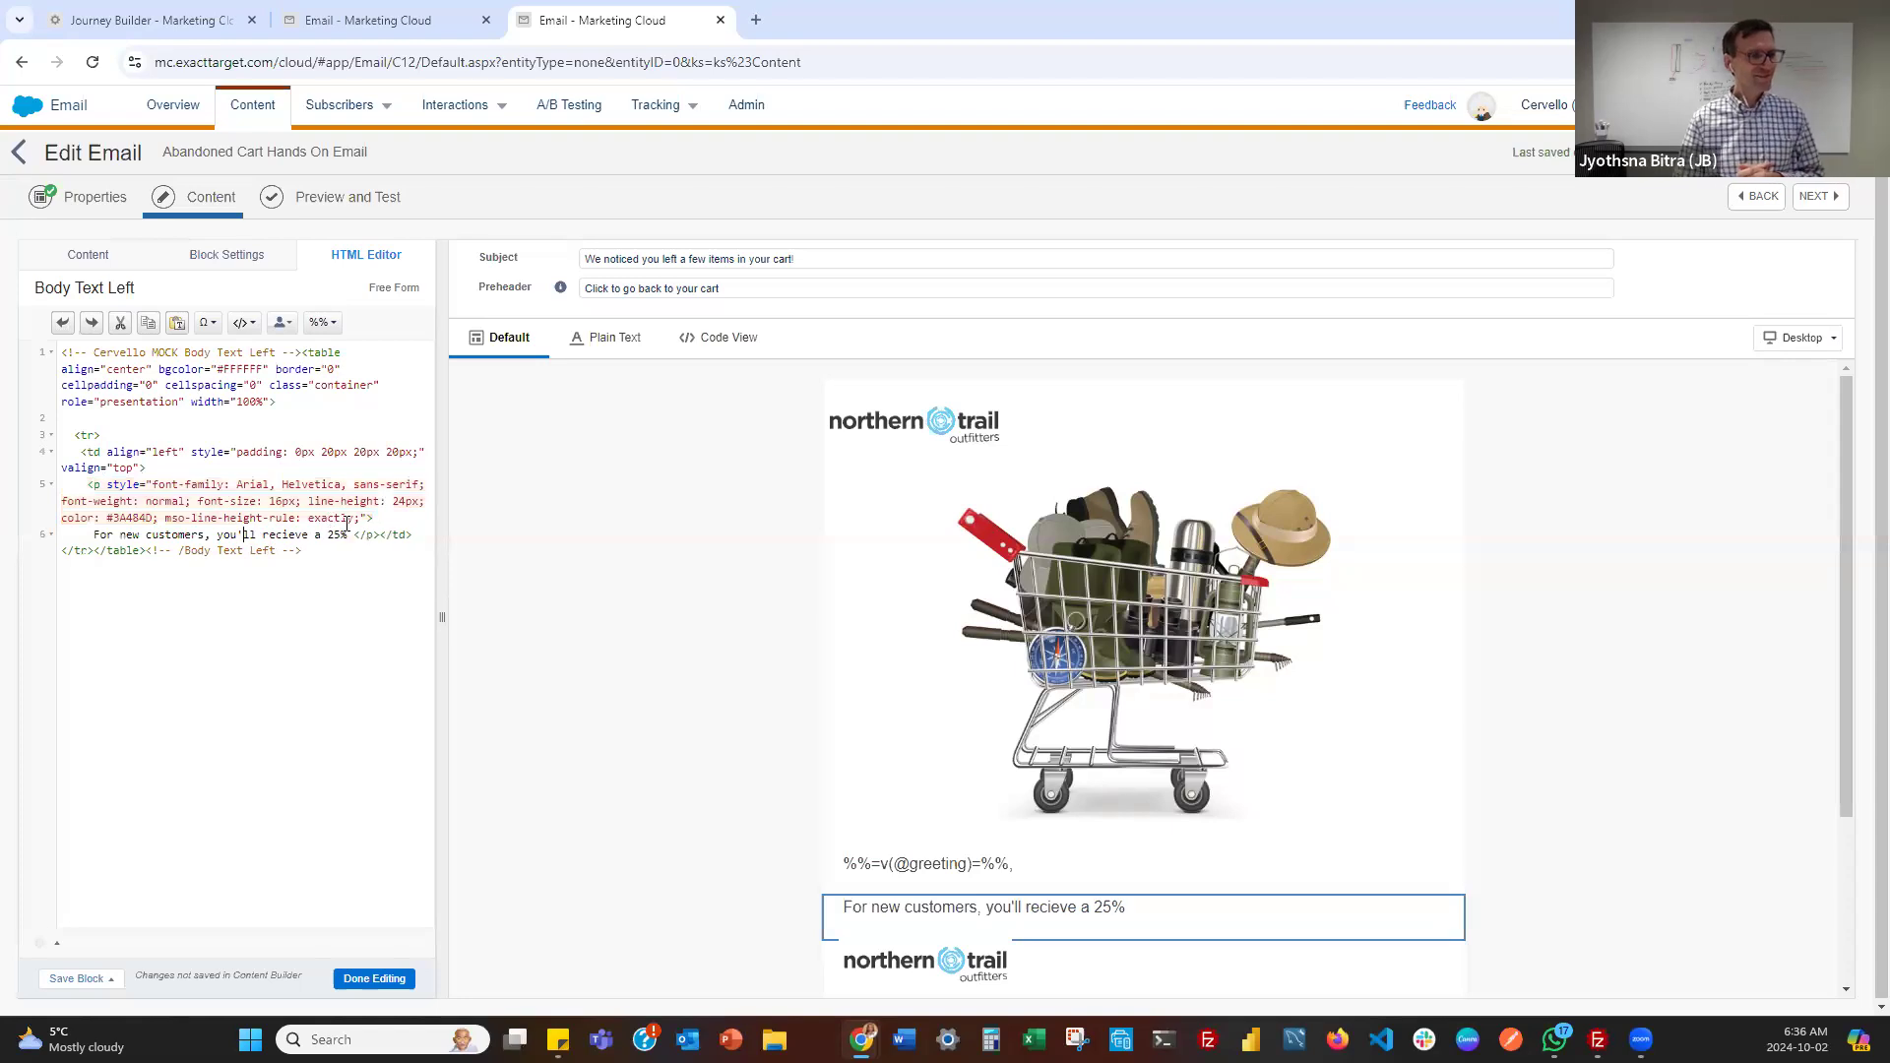
Complete the body sentence after "25%" with "off coupon after your first order."
click(349, 537)
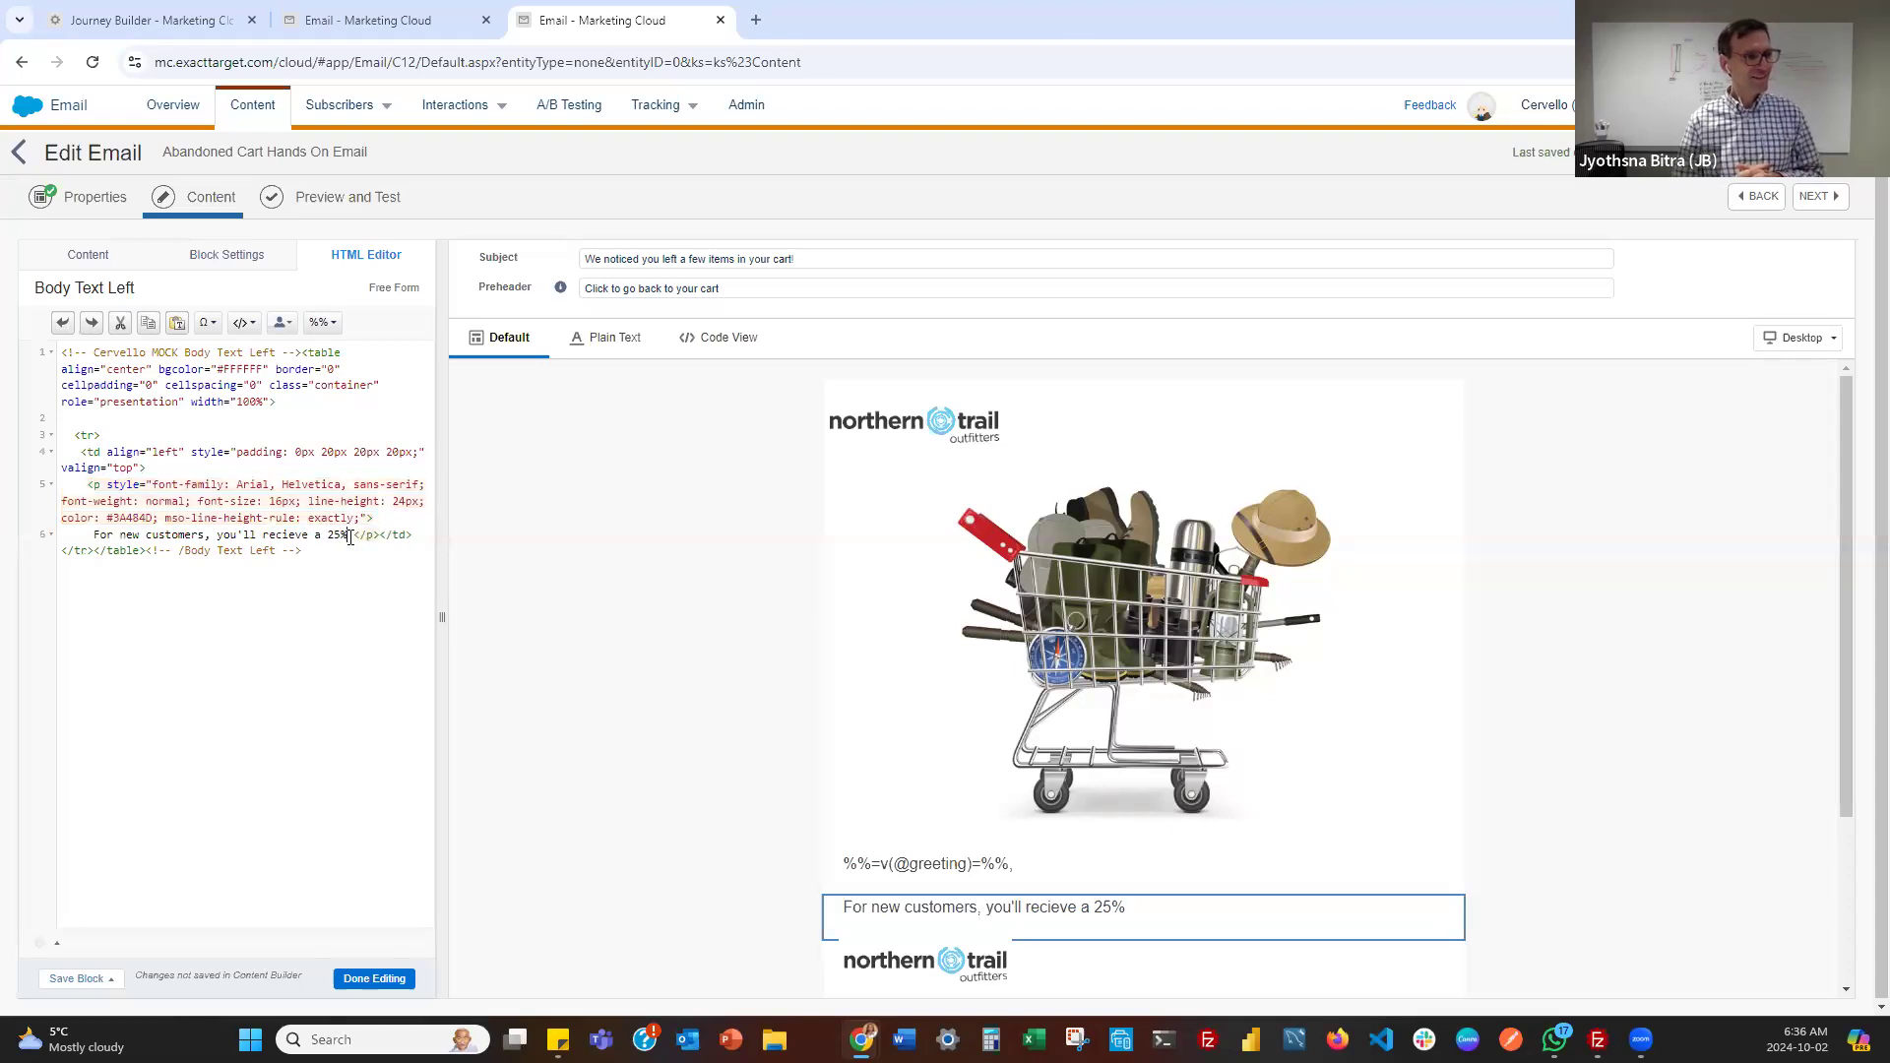
text(off coupon)
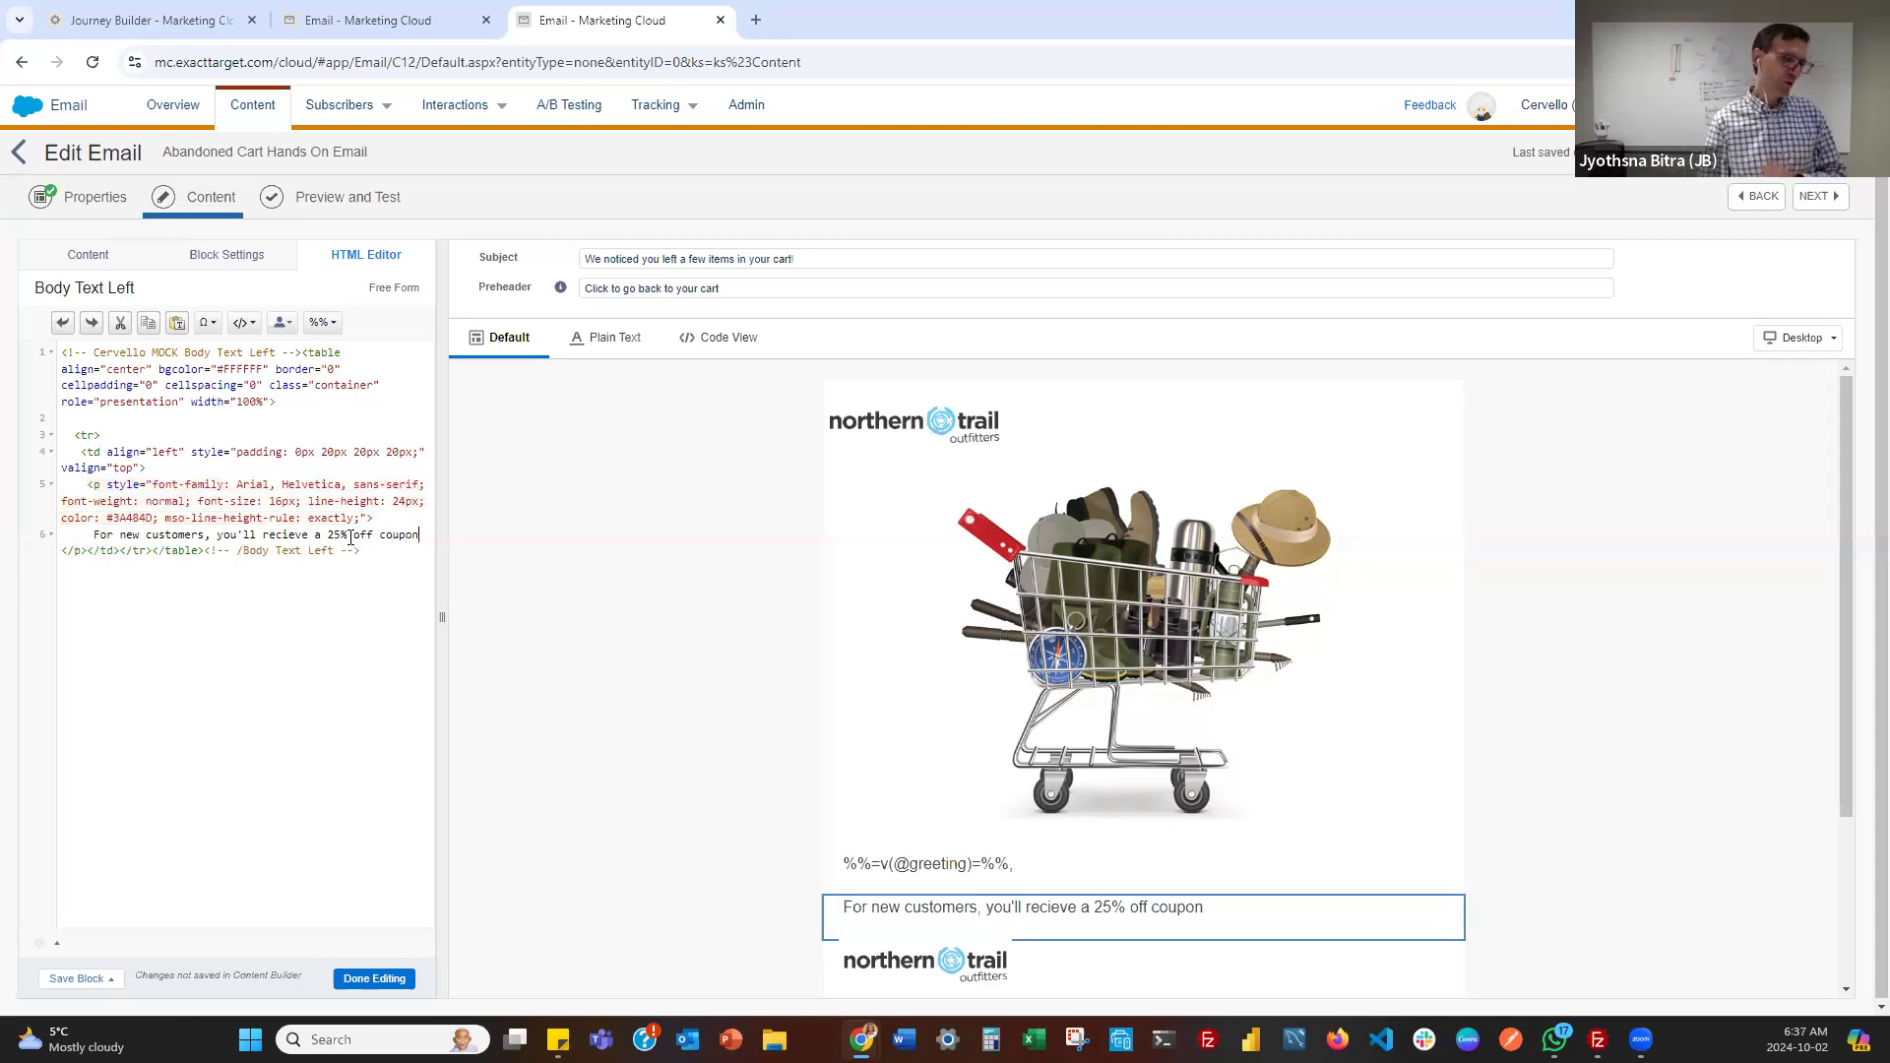
text( after )
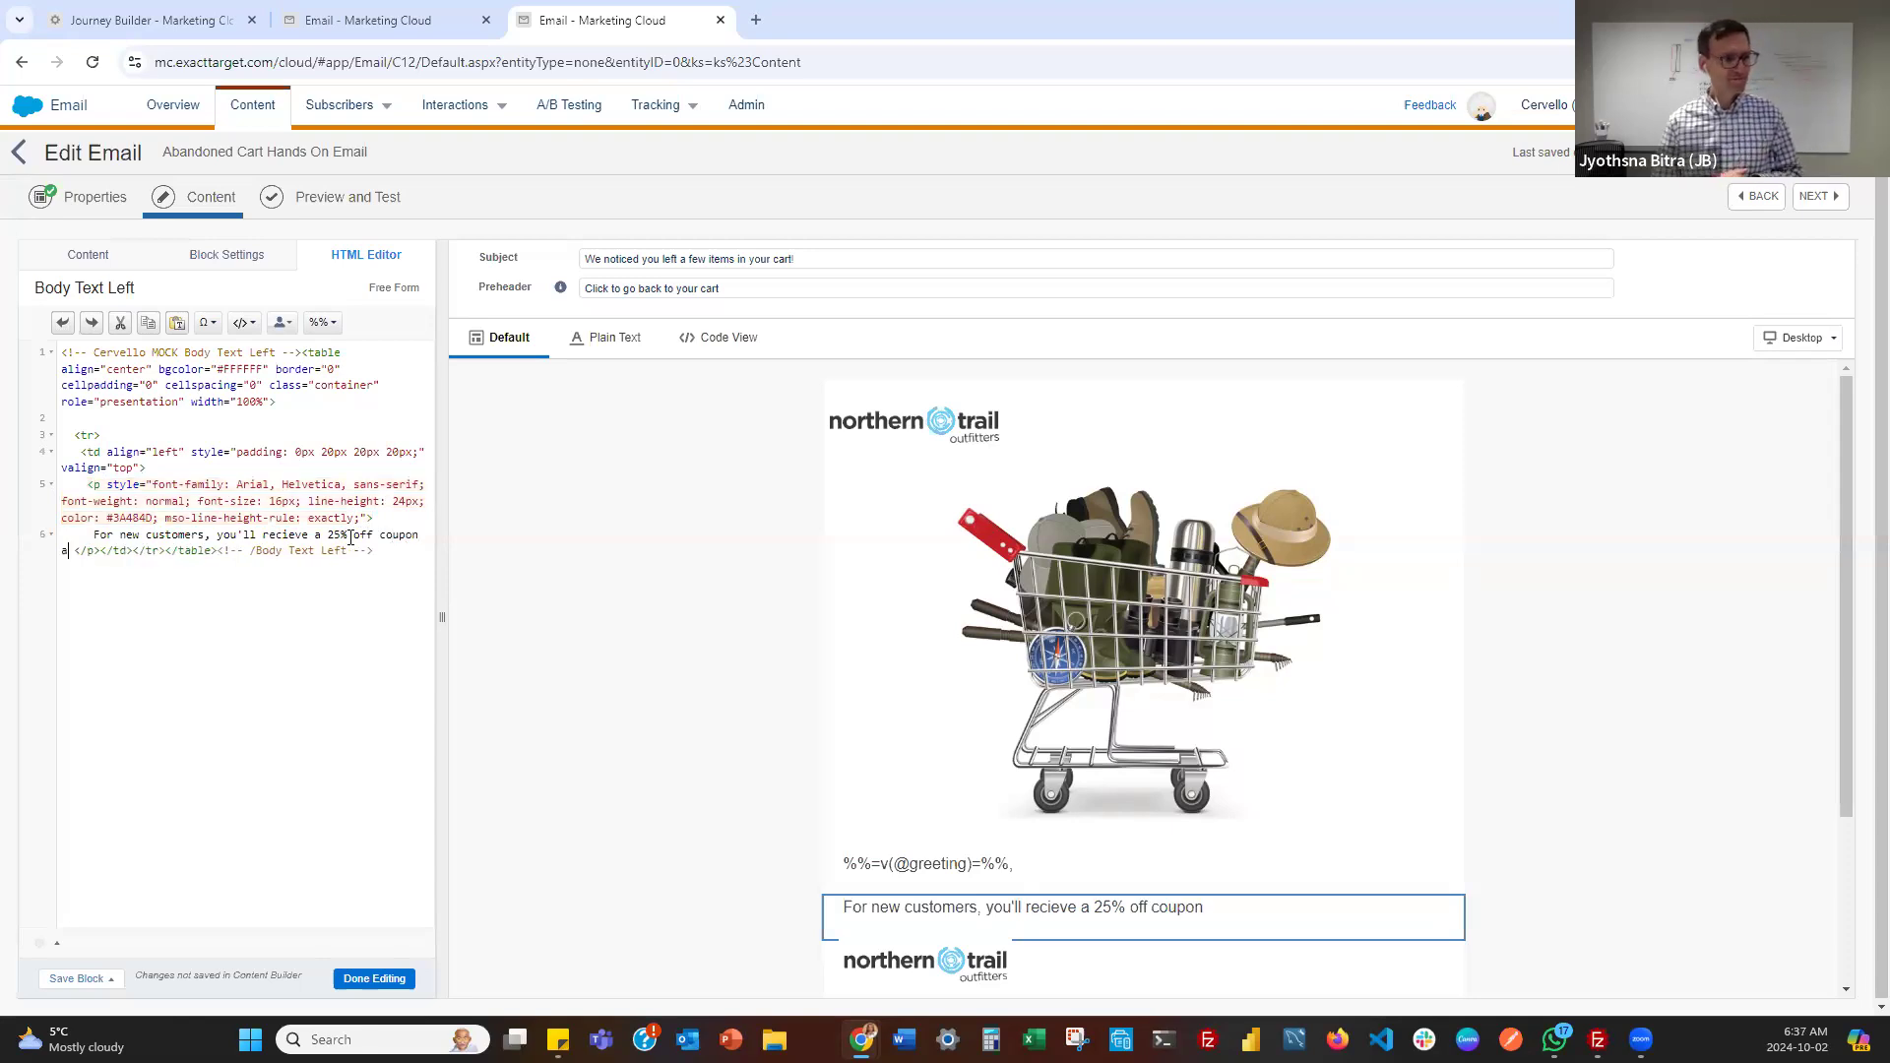
text(y)
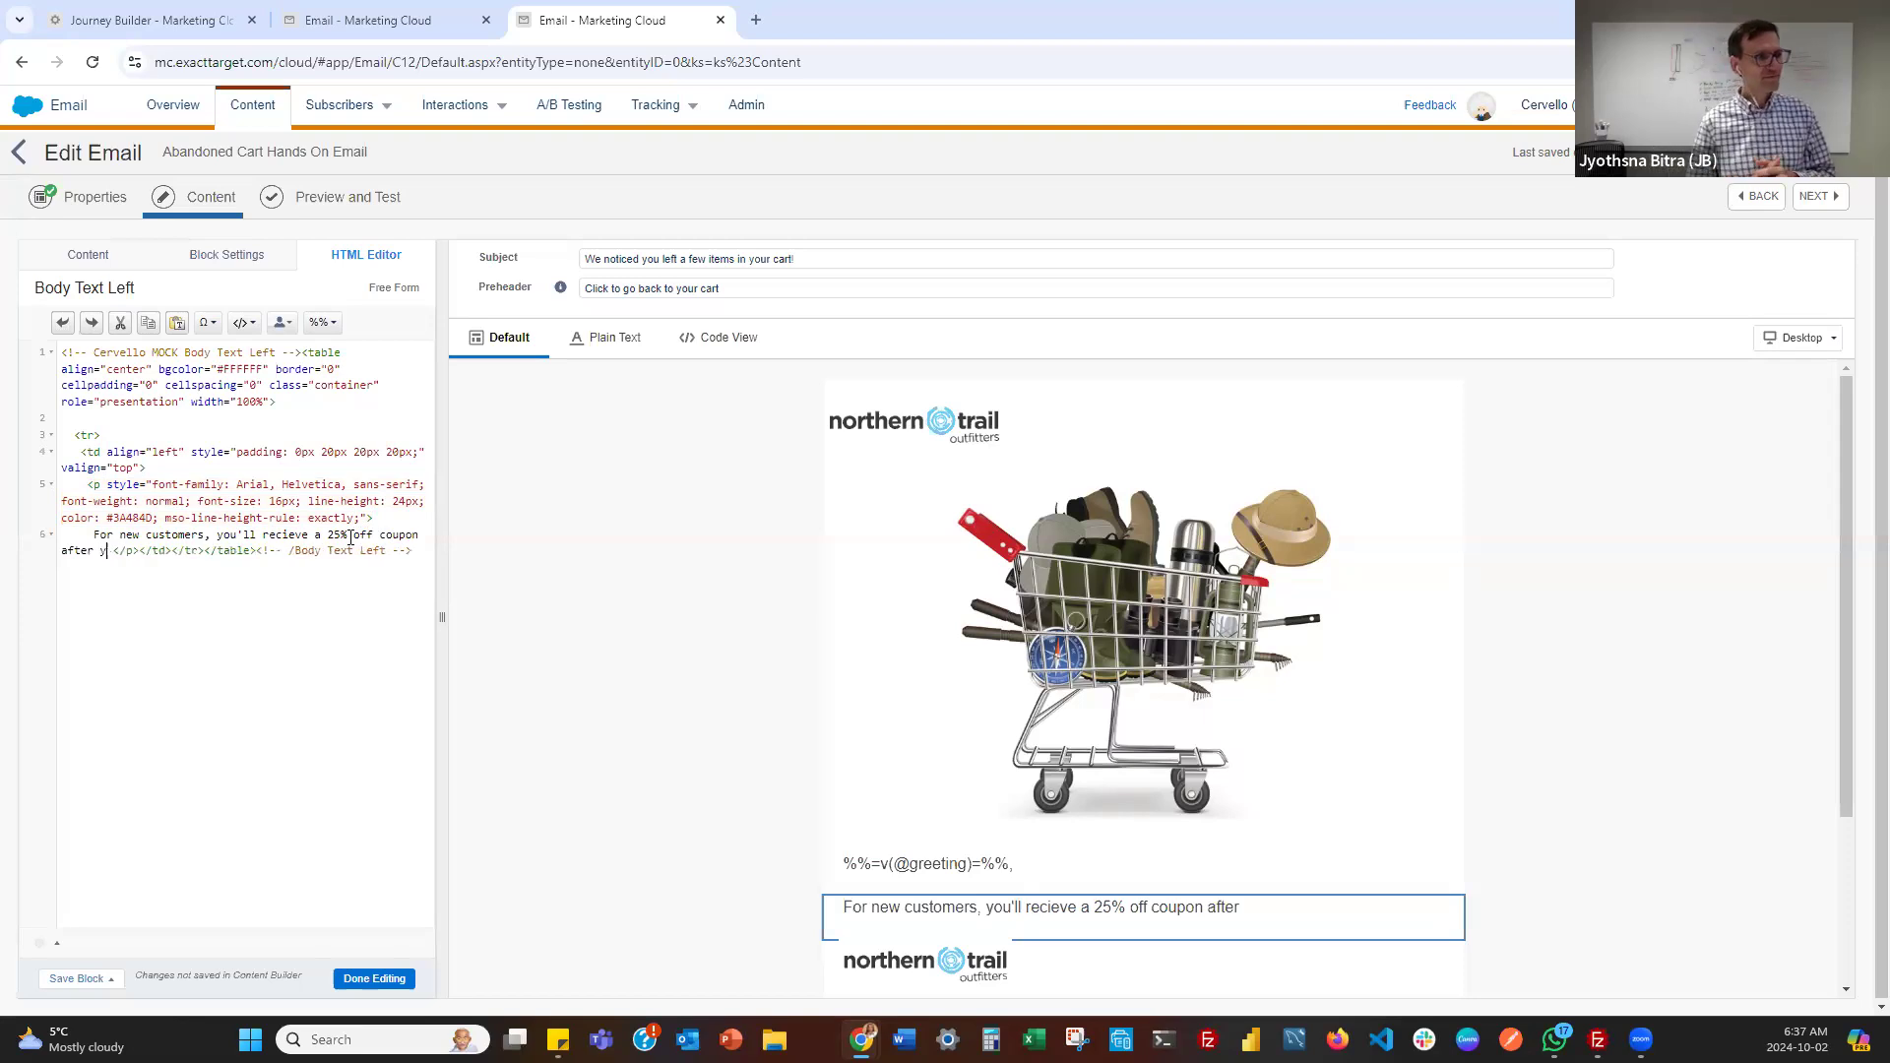
text(our )
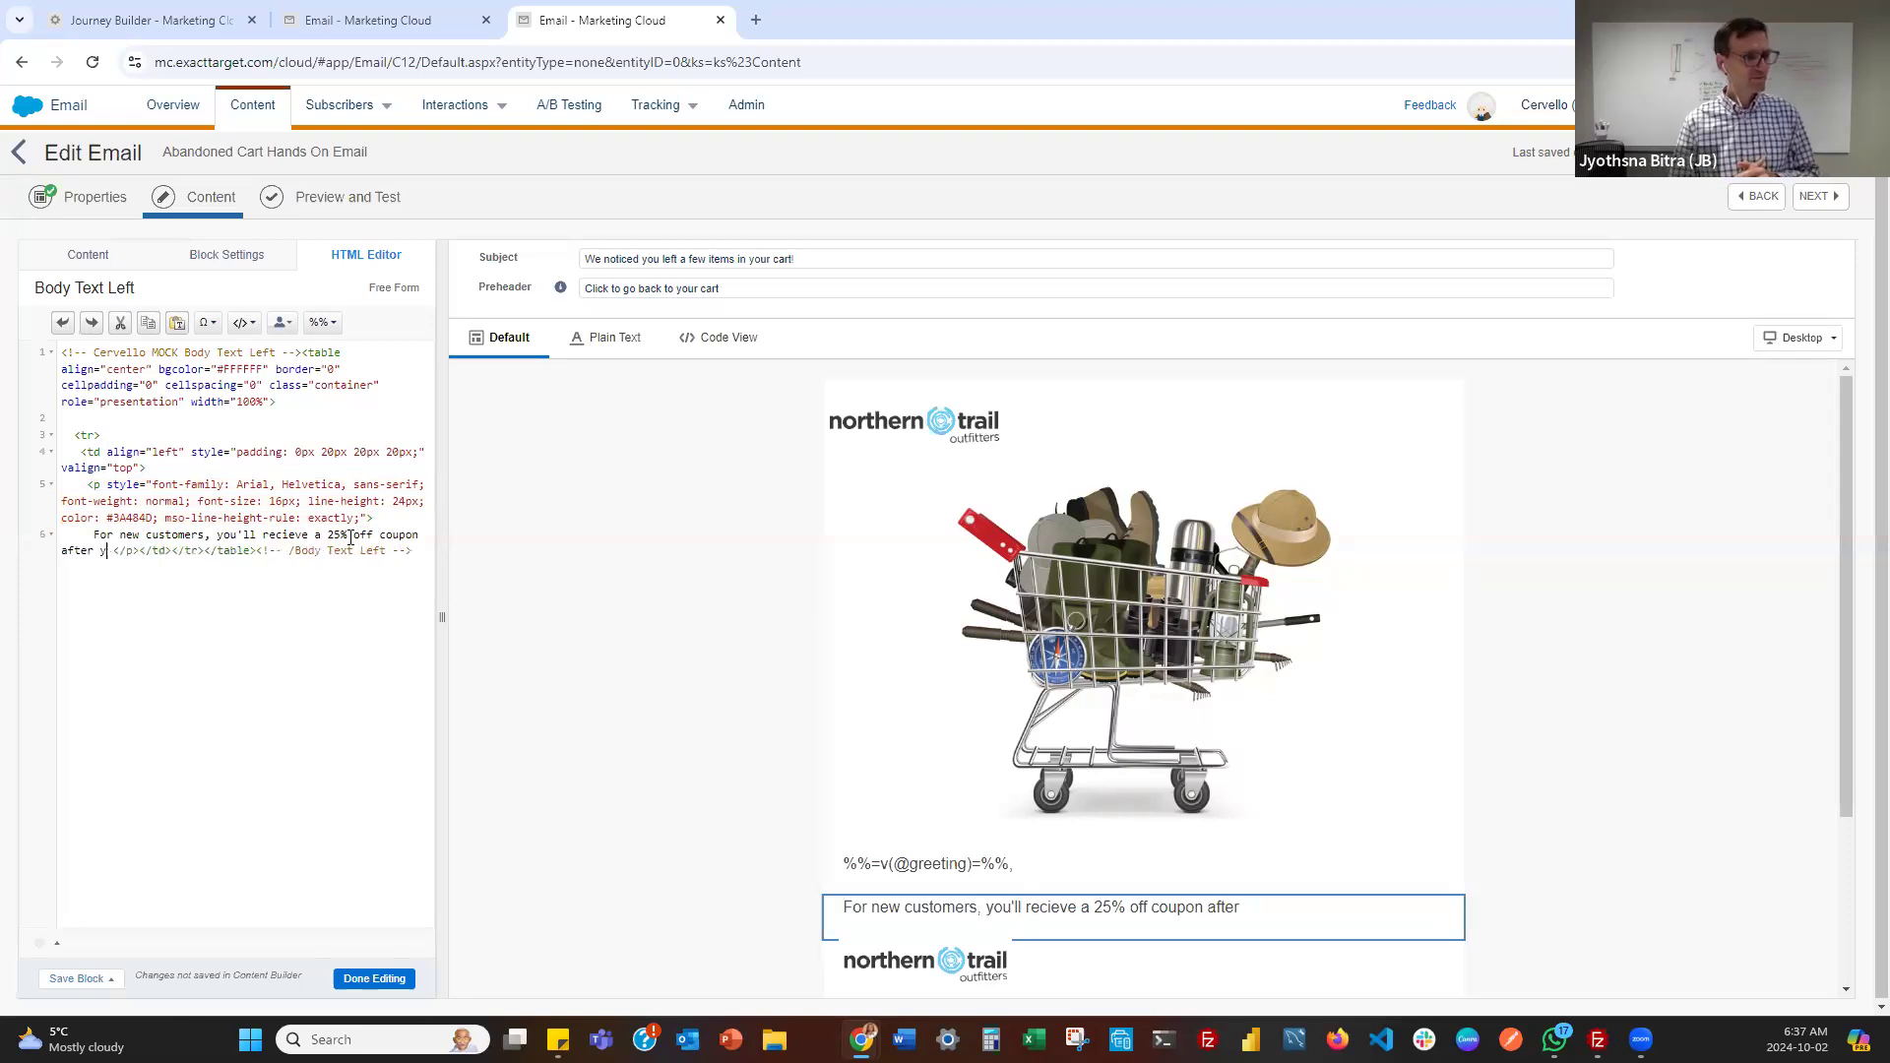
text(first ord)
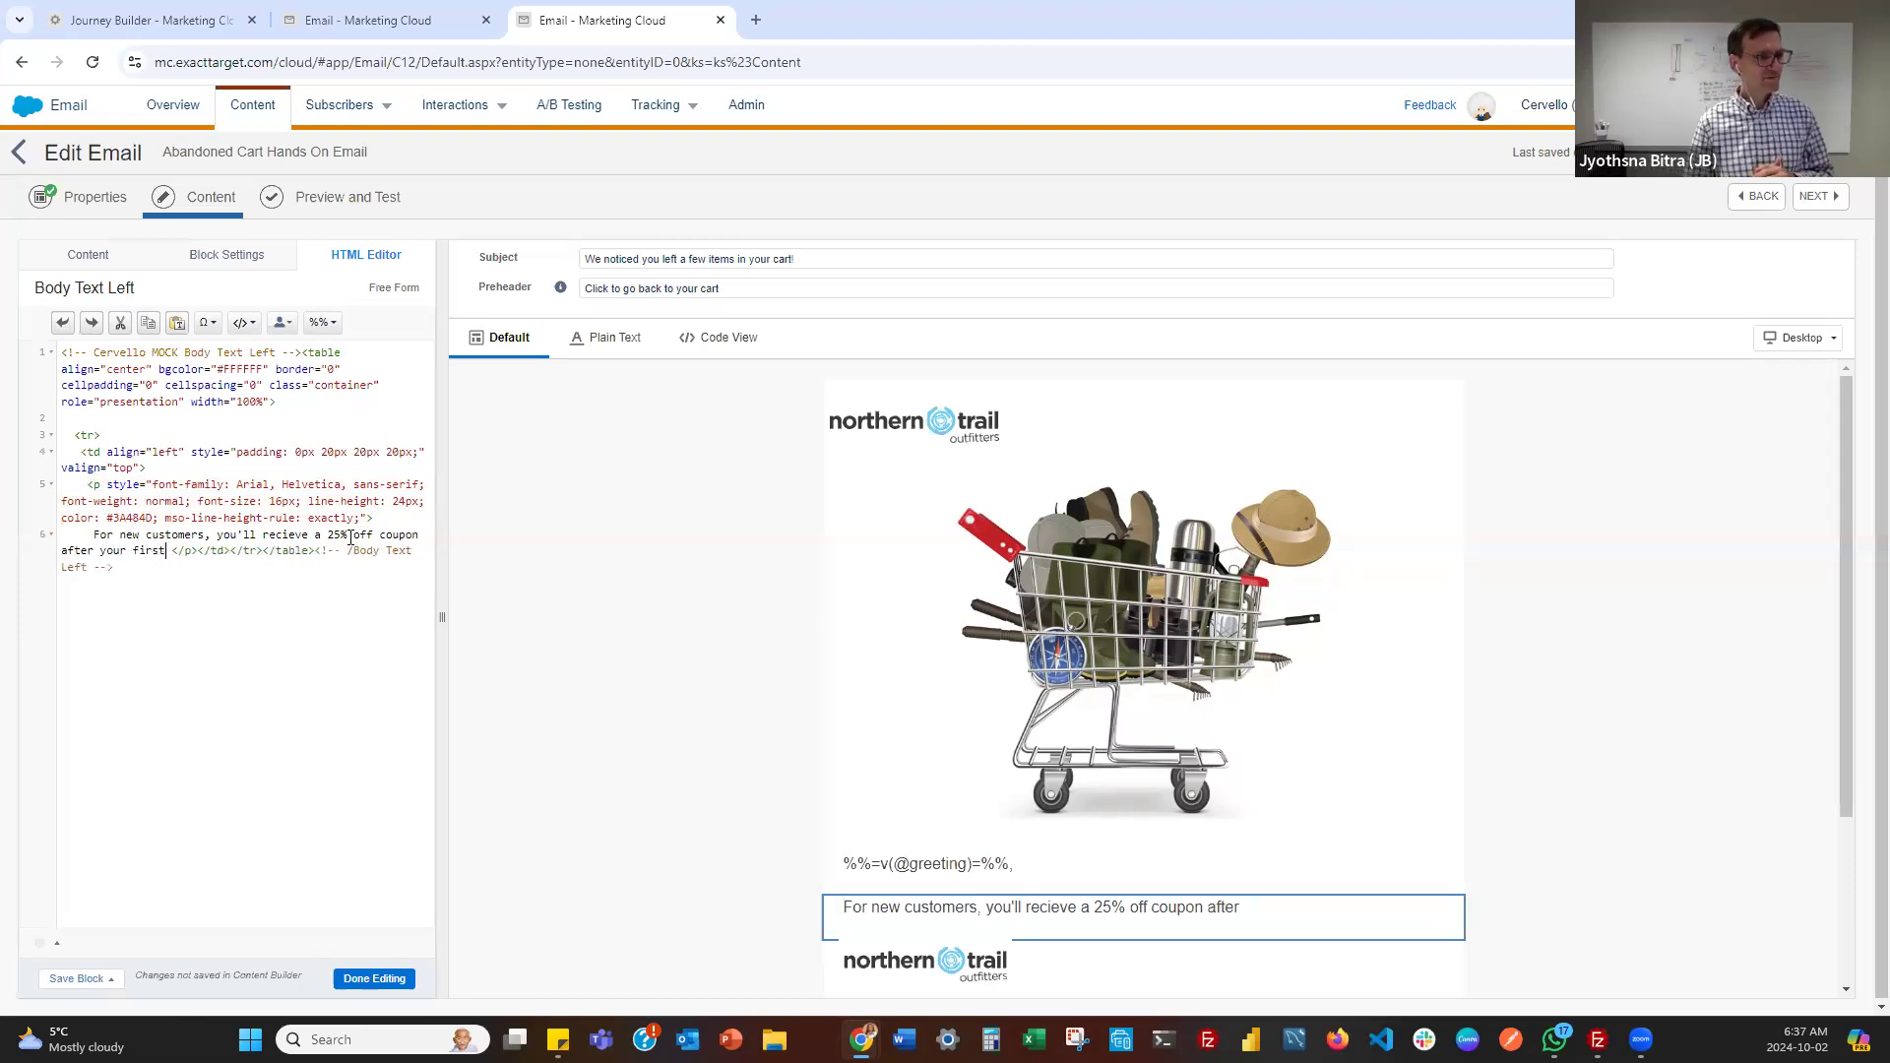
text(er )
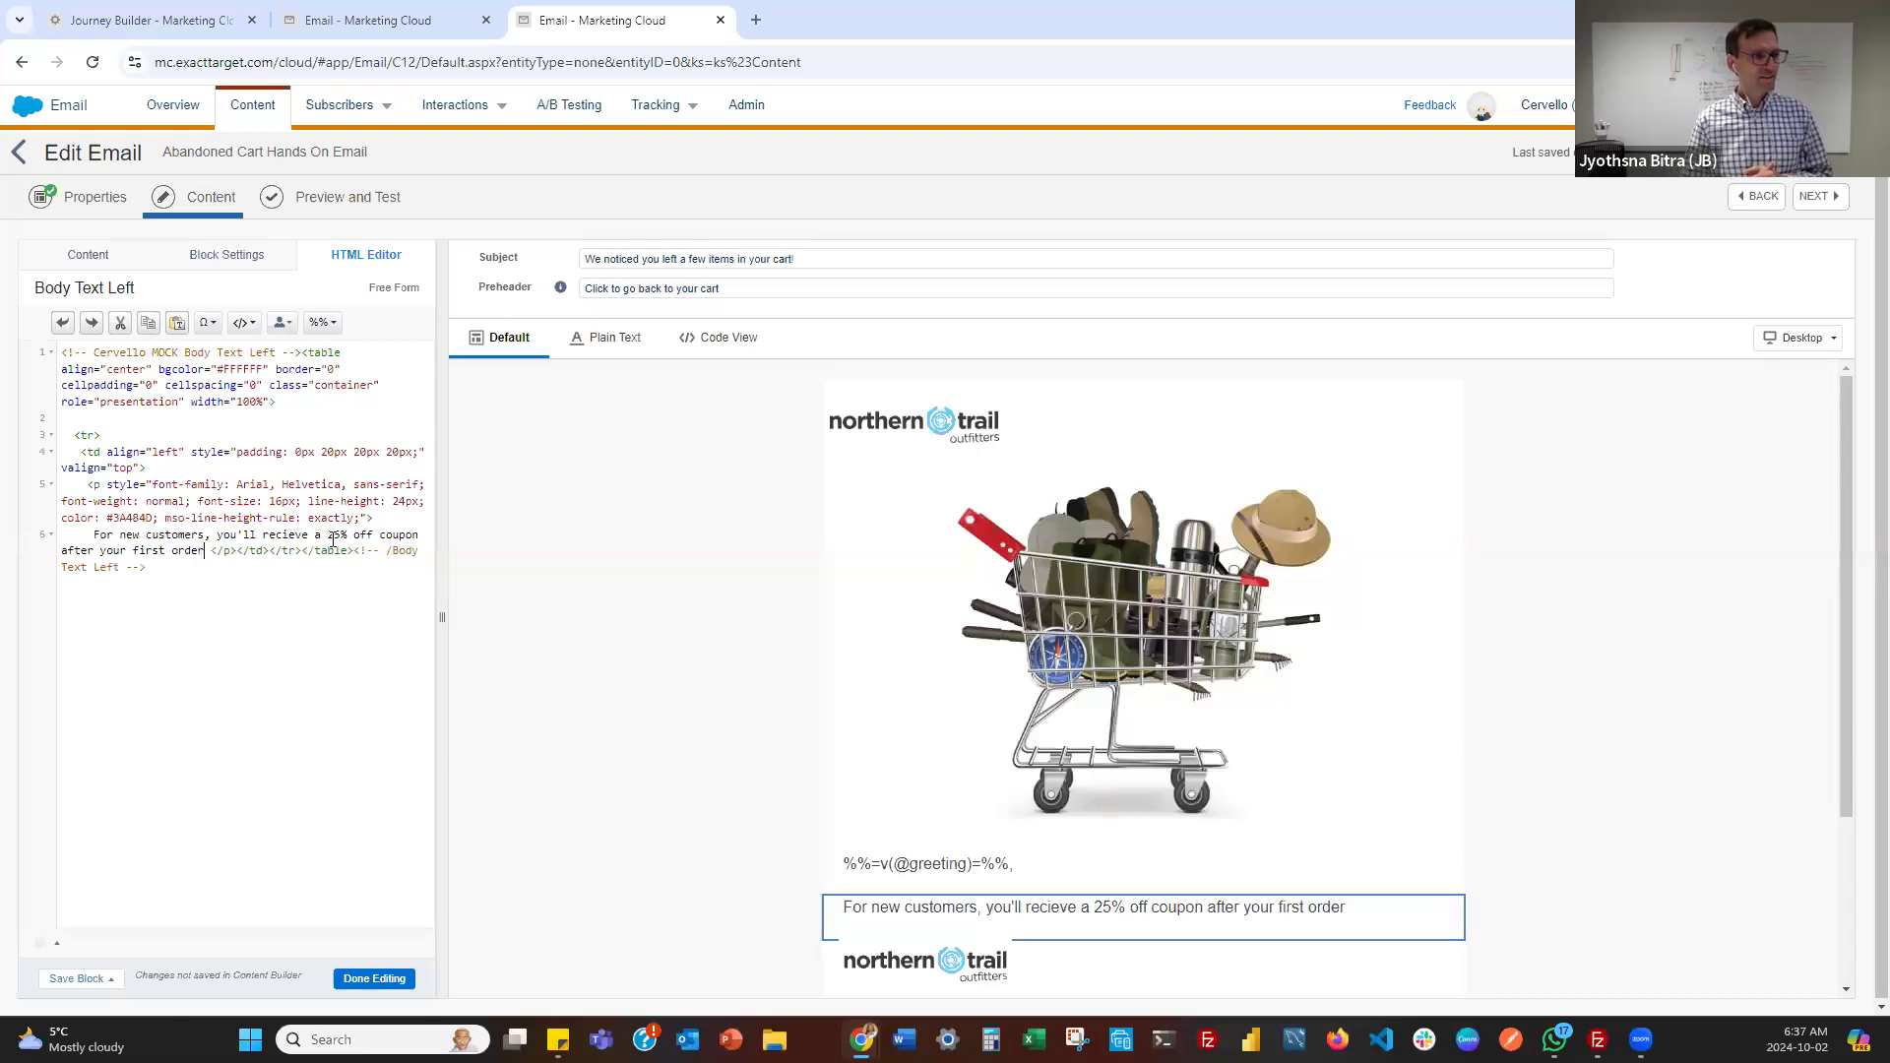
text(.)
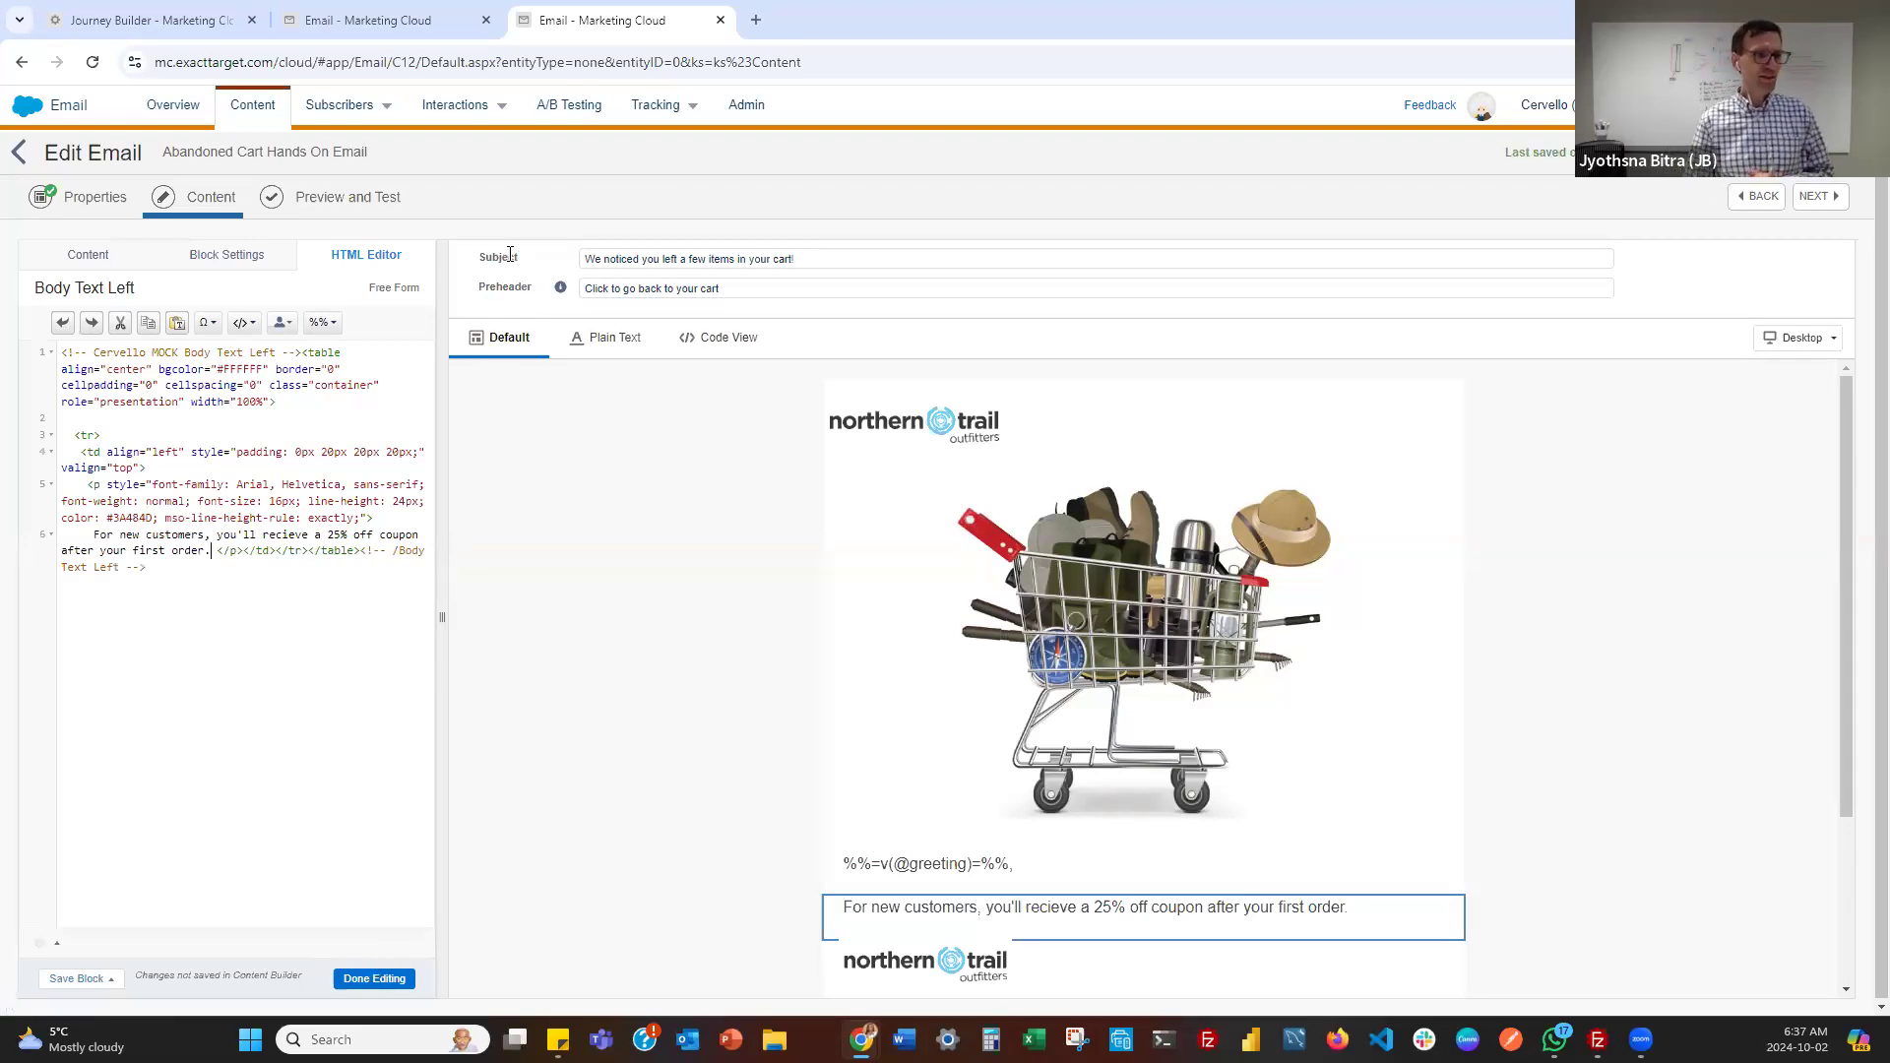
Duplicate the browser tab holding the email editor and return to the original tab
right_click(617, 20)
click(687, 195)
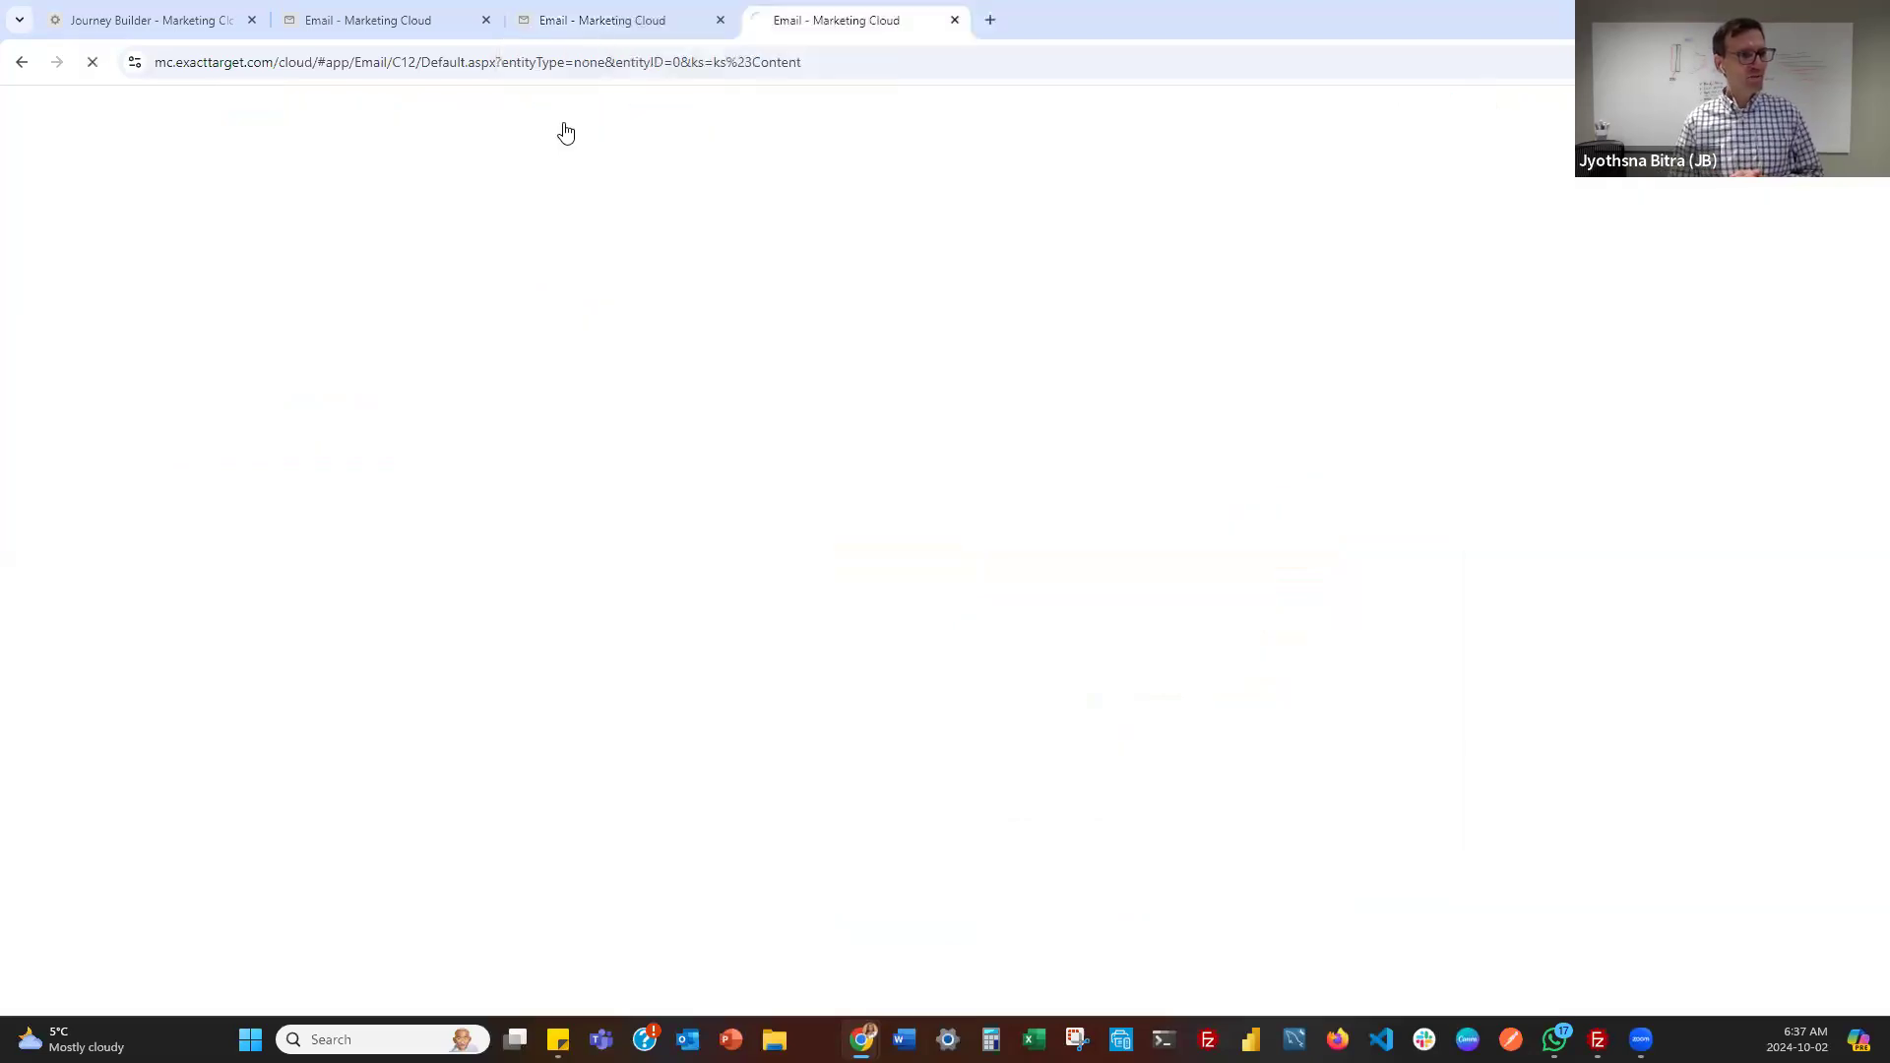
key(ctrl+Page_Up)
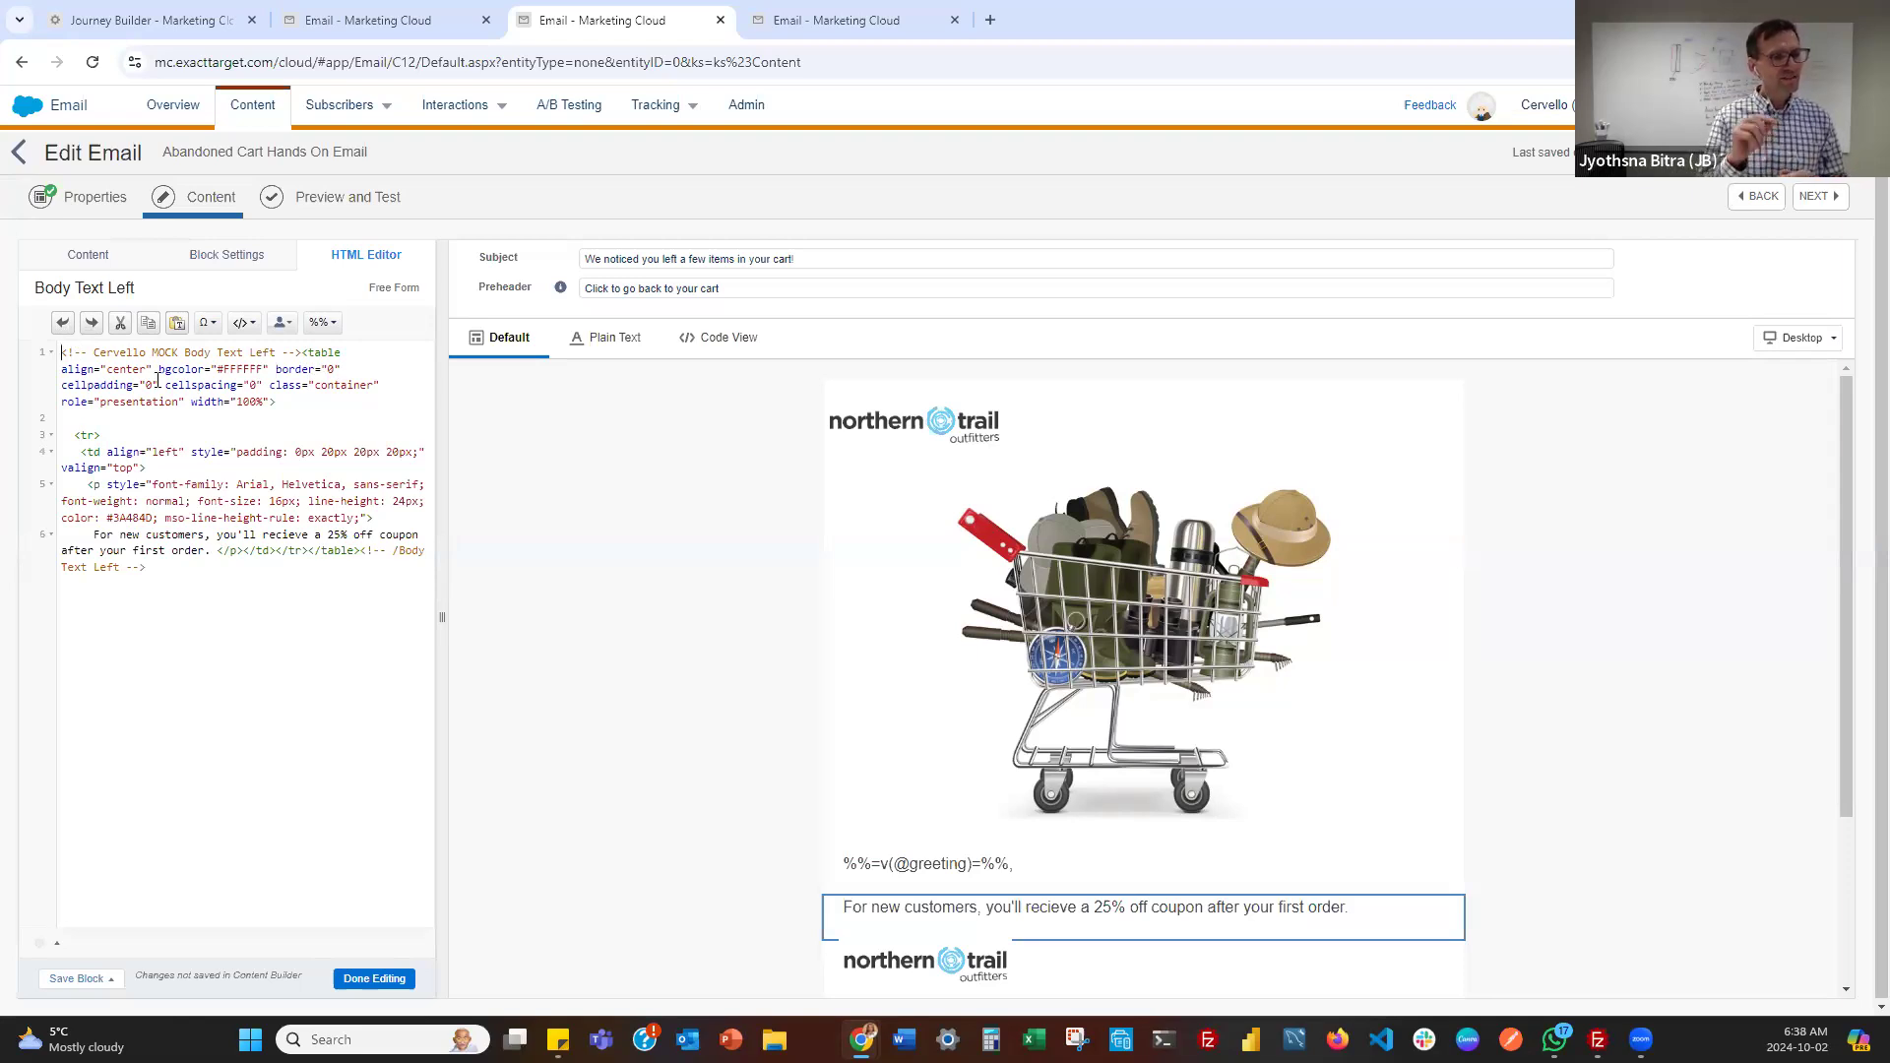
Move the opening table tag onto its own line beneath the comment and start an AMPscript block with %%[ before it
click(301, 351)
click(299, 352)
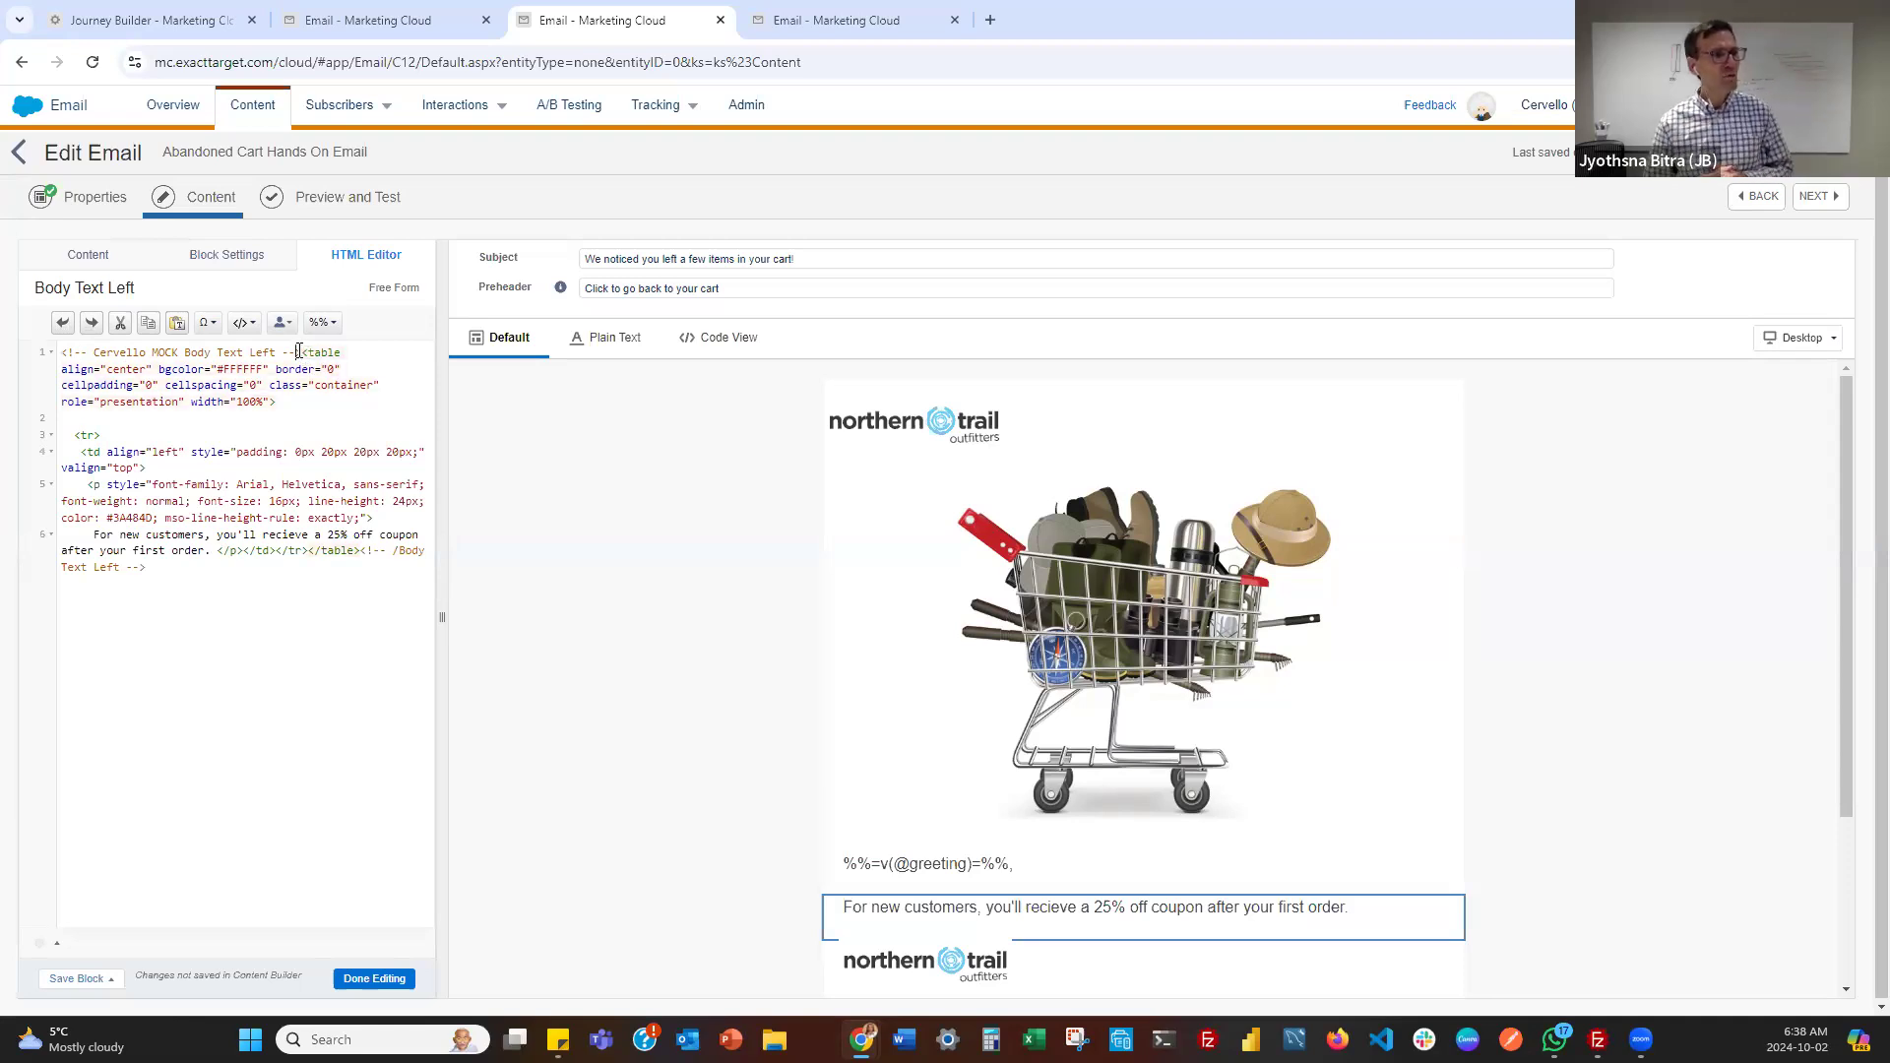
click(316, 352)
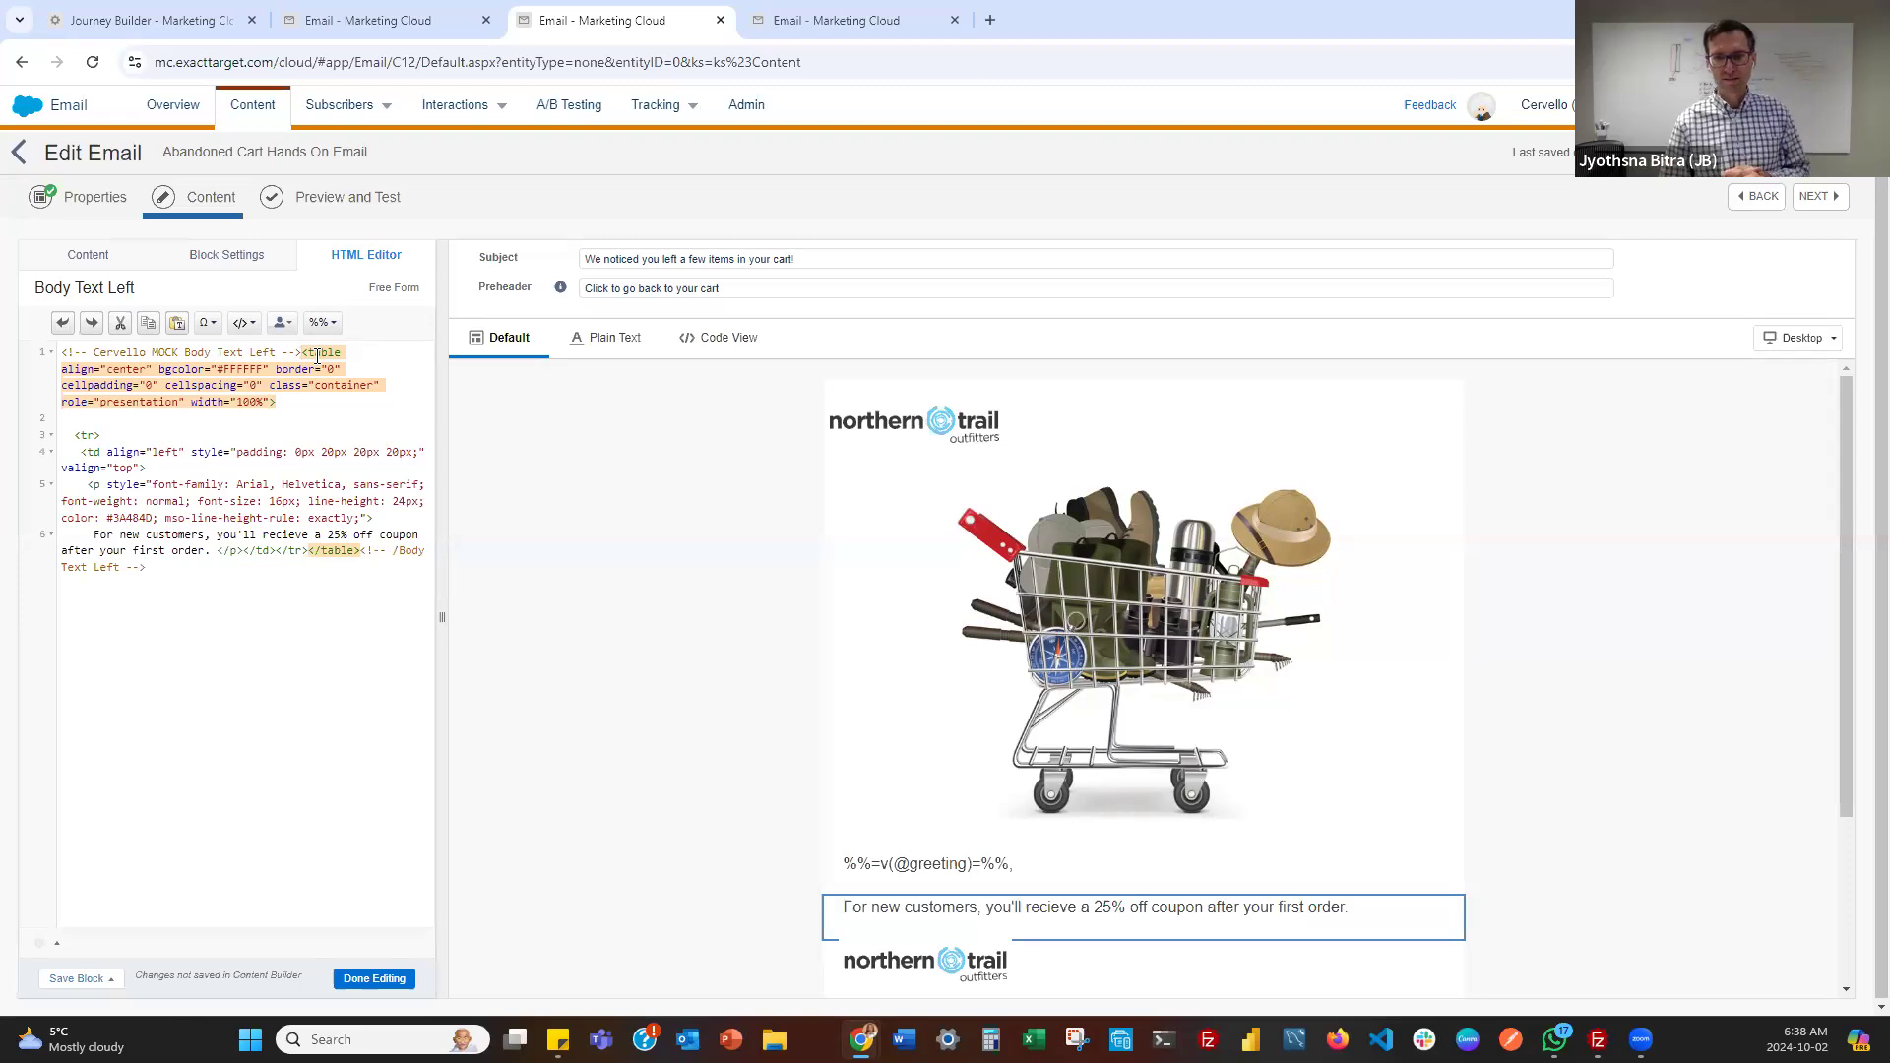
key(Return)
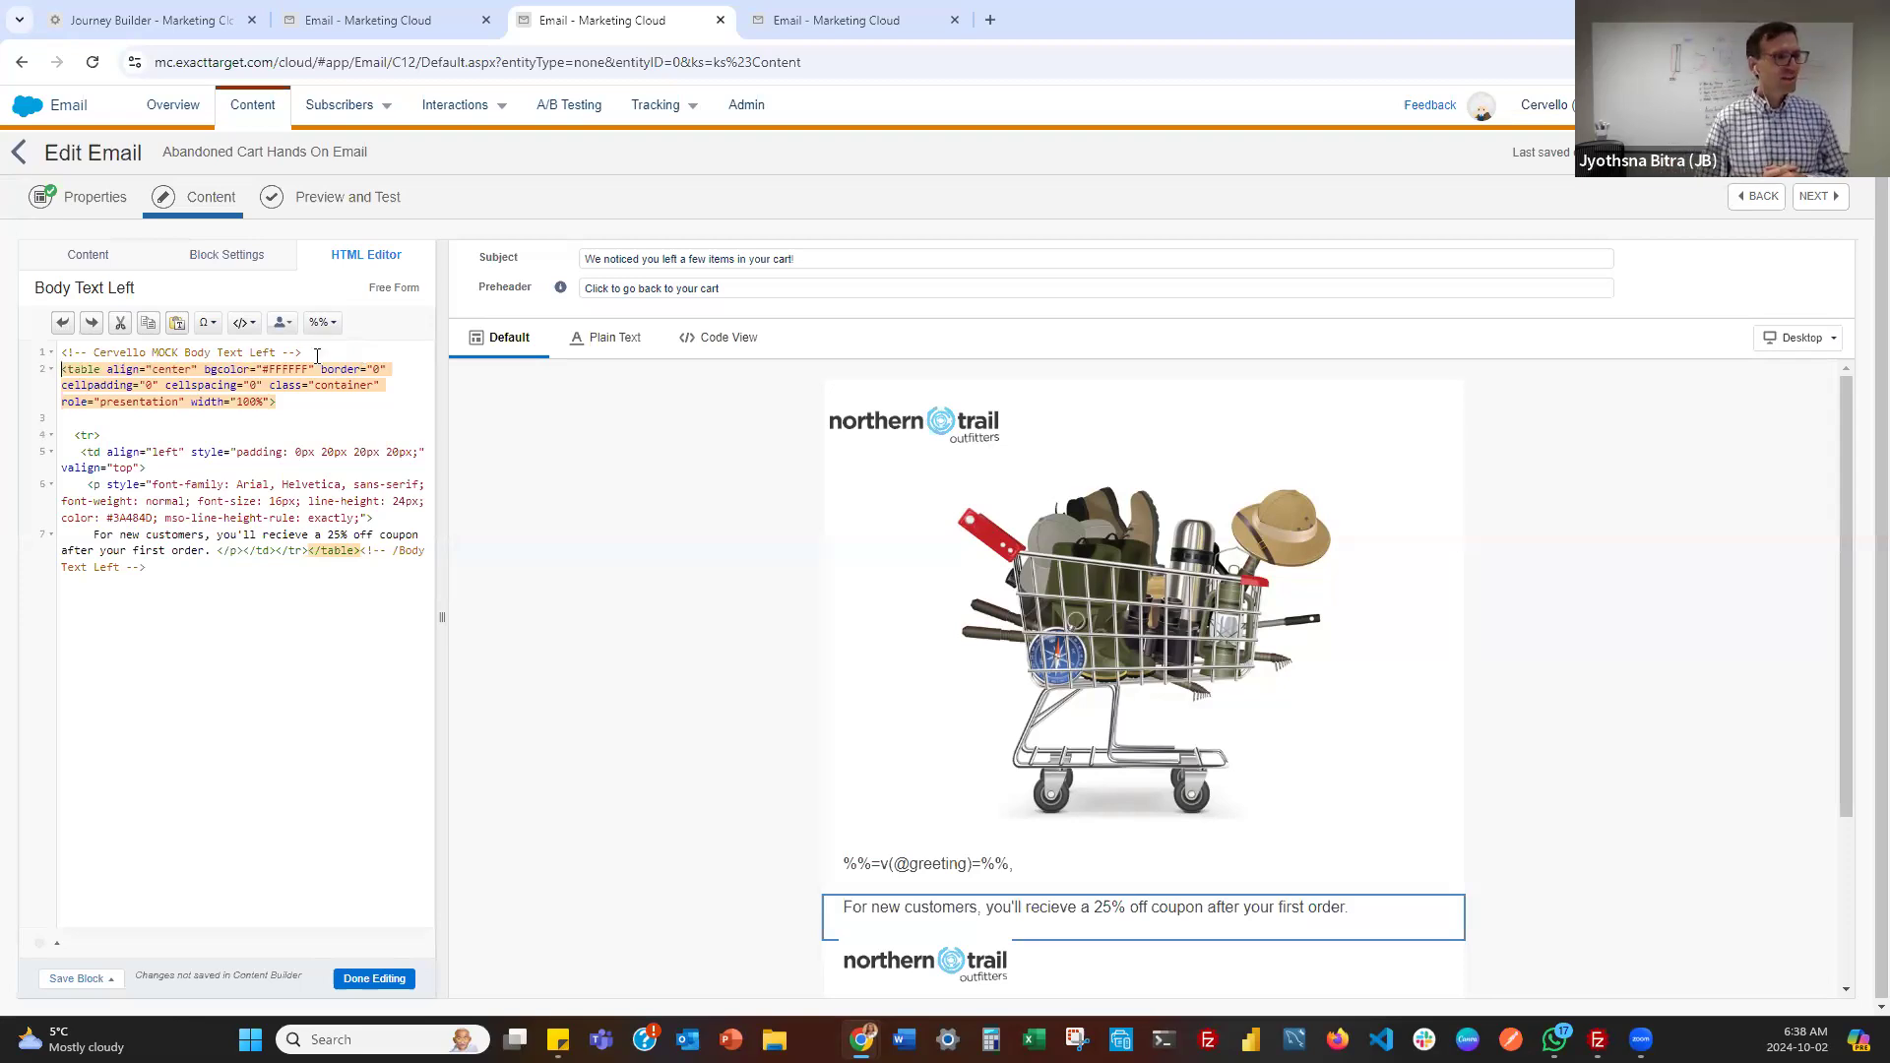
text(%%)
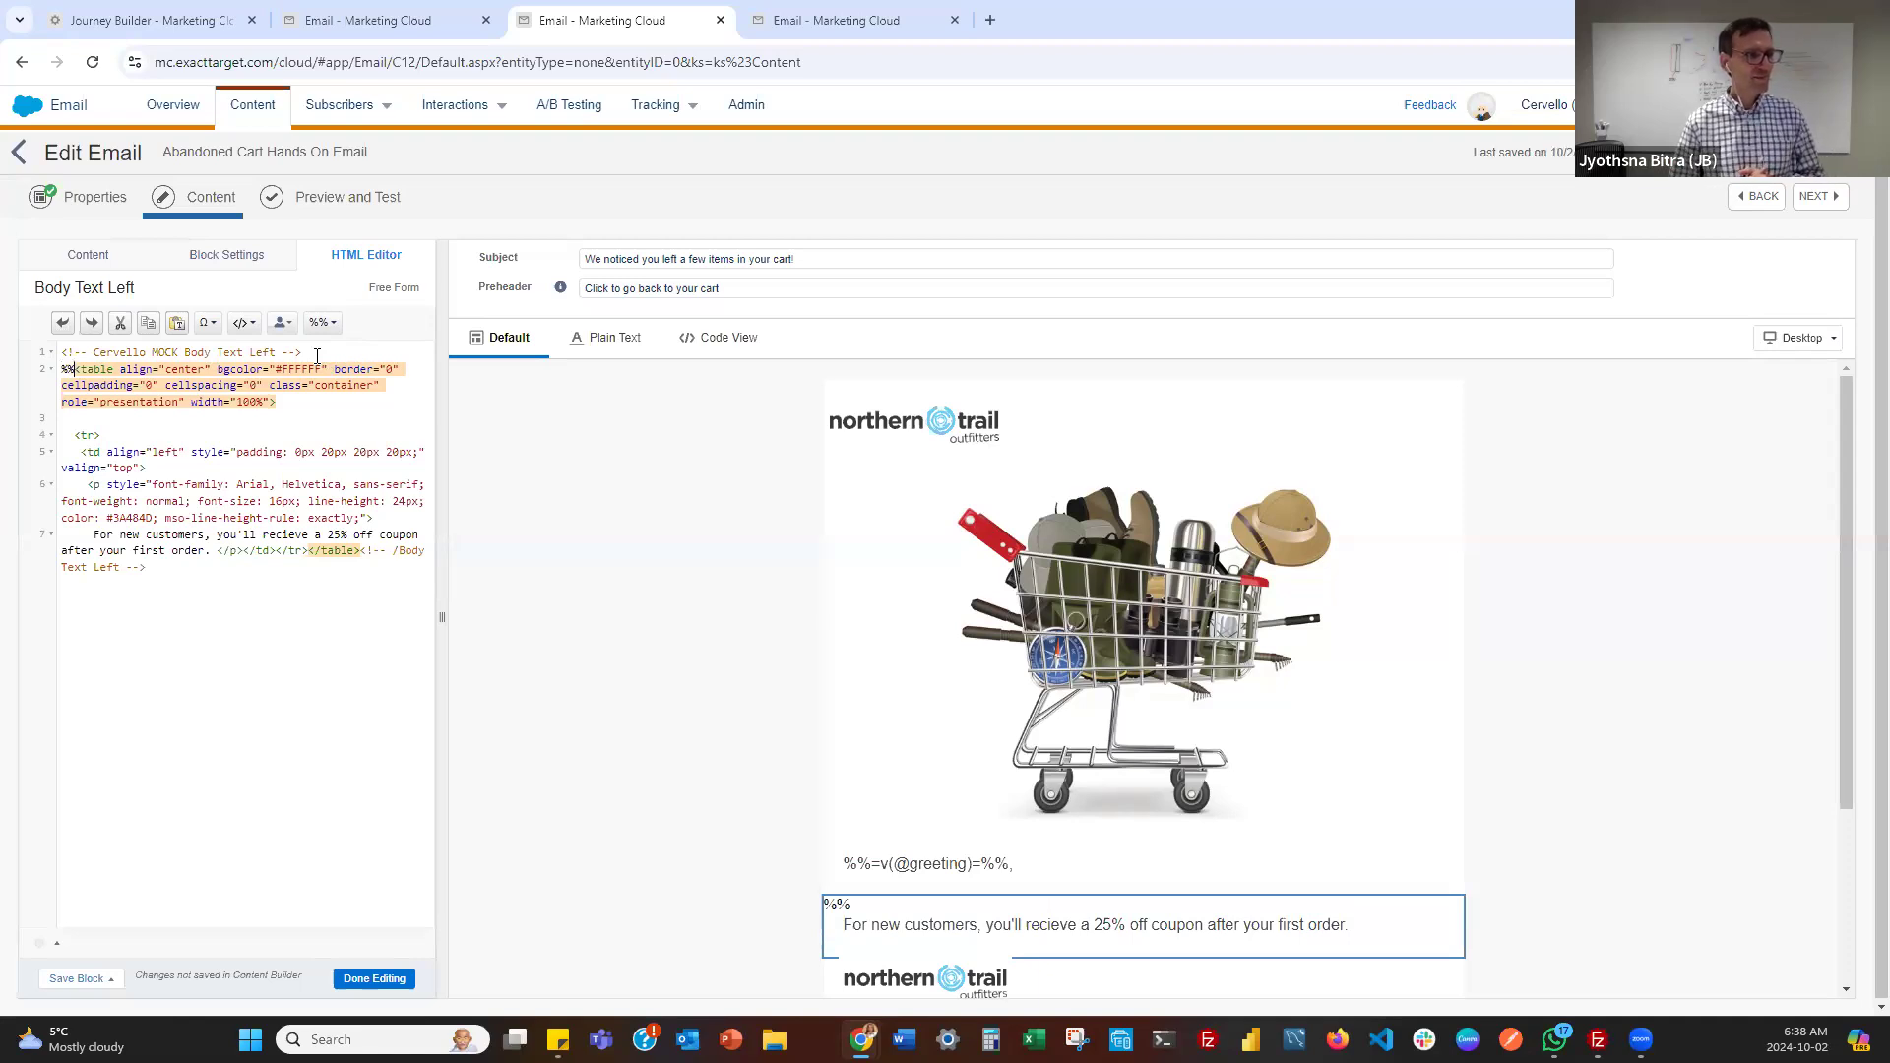
text([)
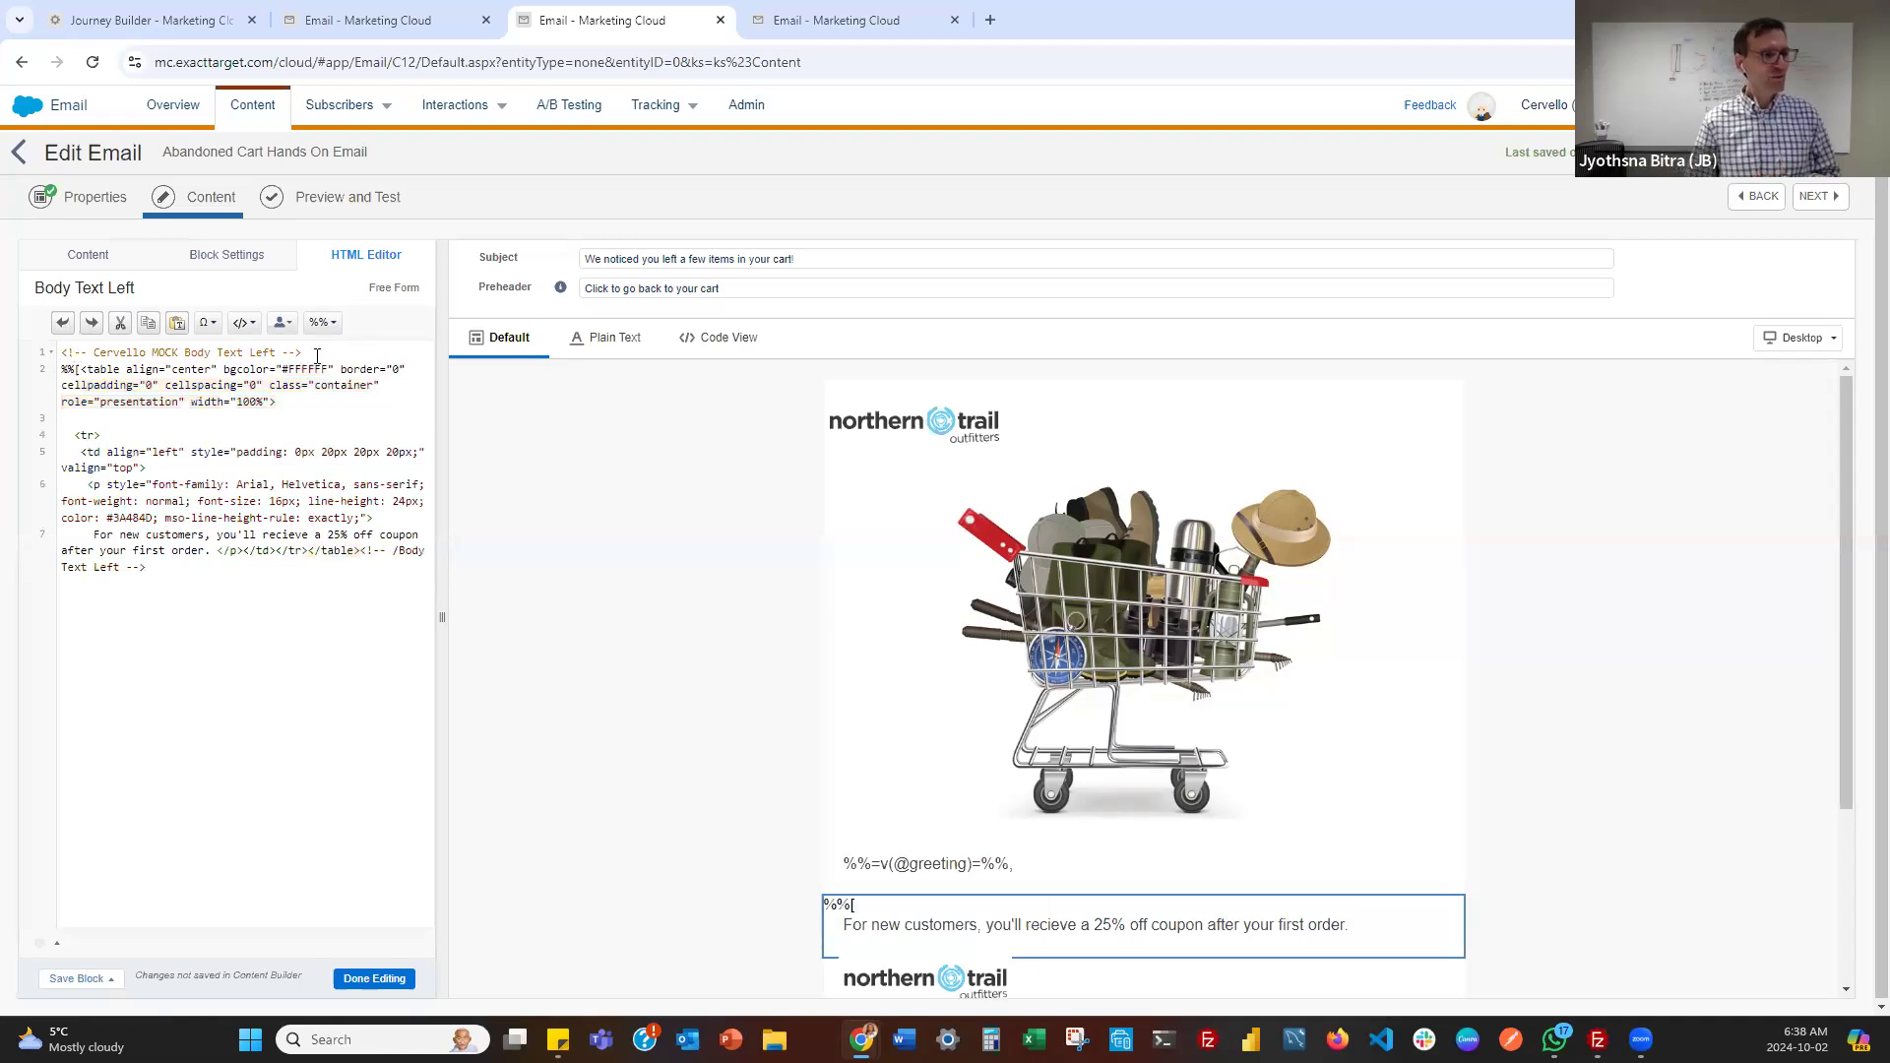
Insert several blank lines between the %%[ opener and the table tag, placing the cursor on the first one
key(Return)
key(Return)
key(Return)
key(Return)
key(Return)
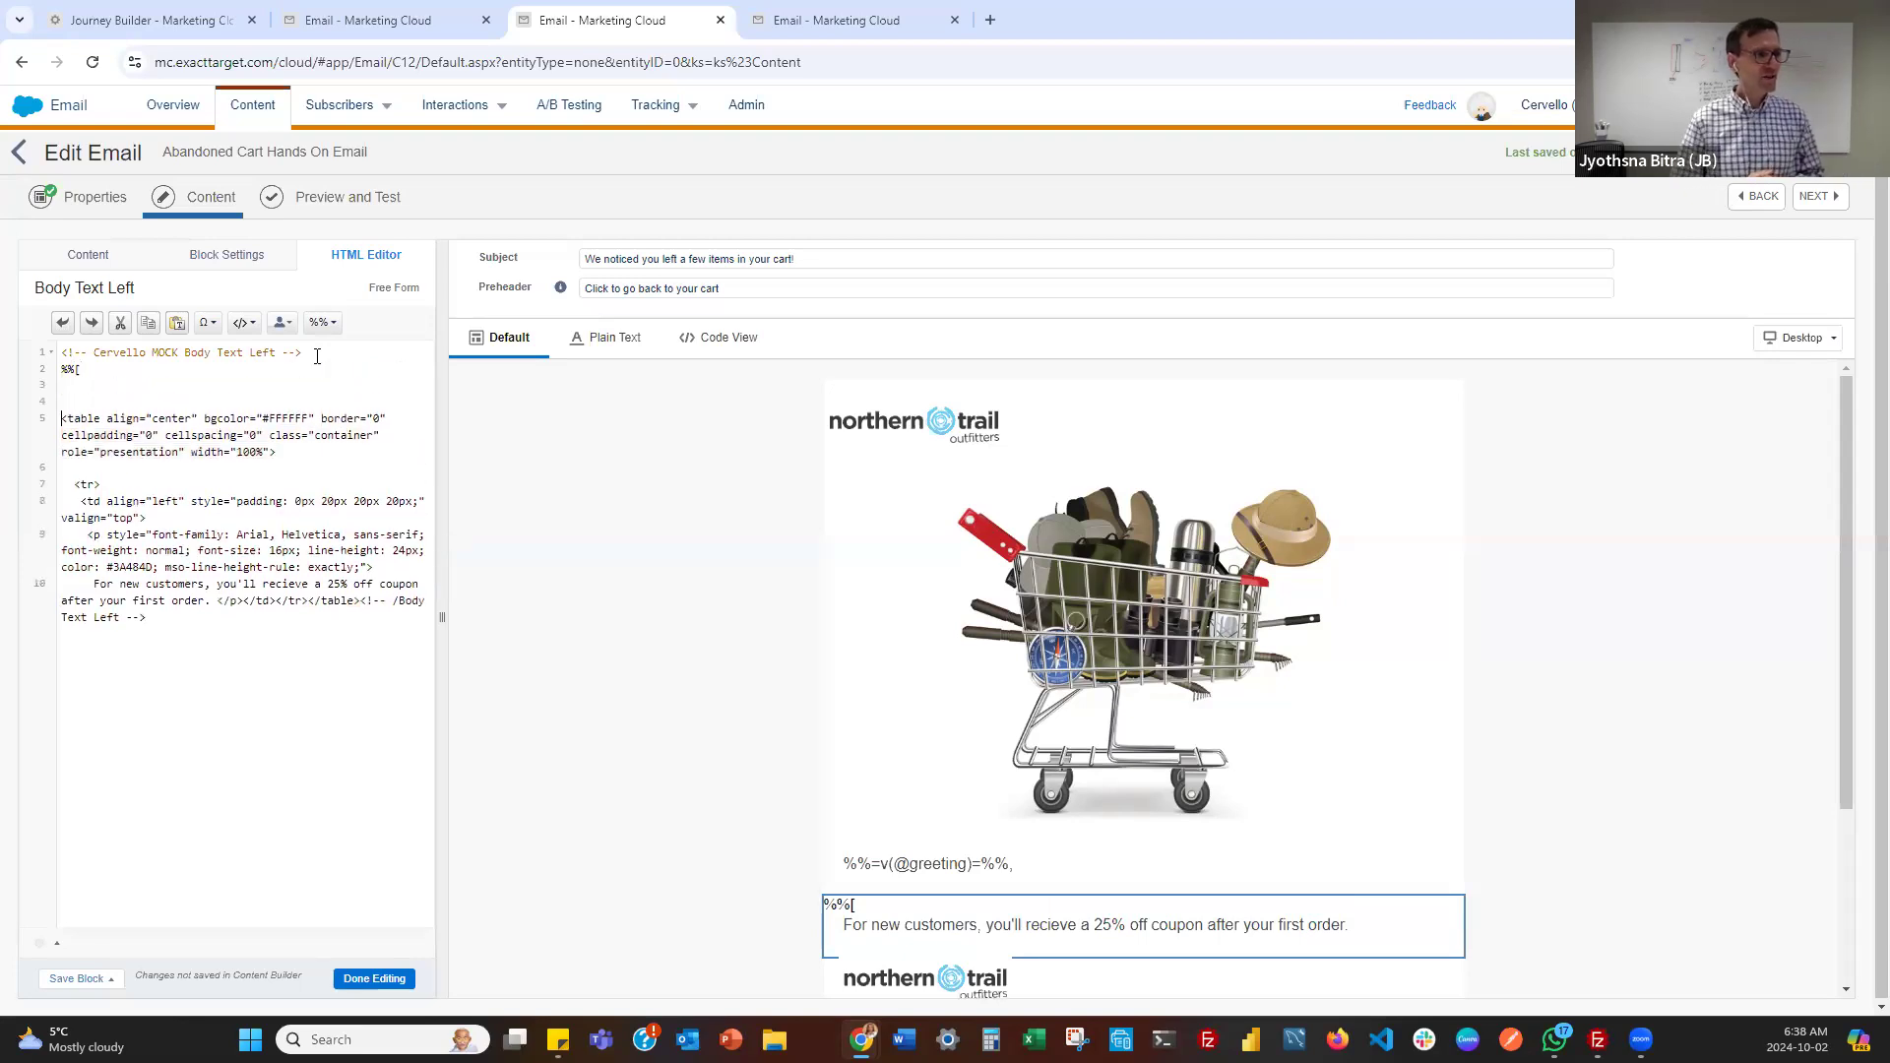
click(102, 370)
key(Return)
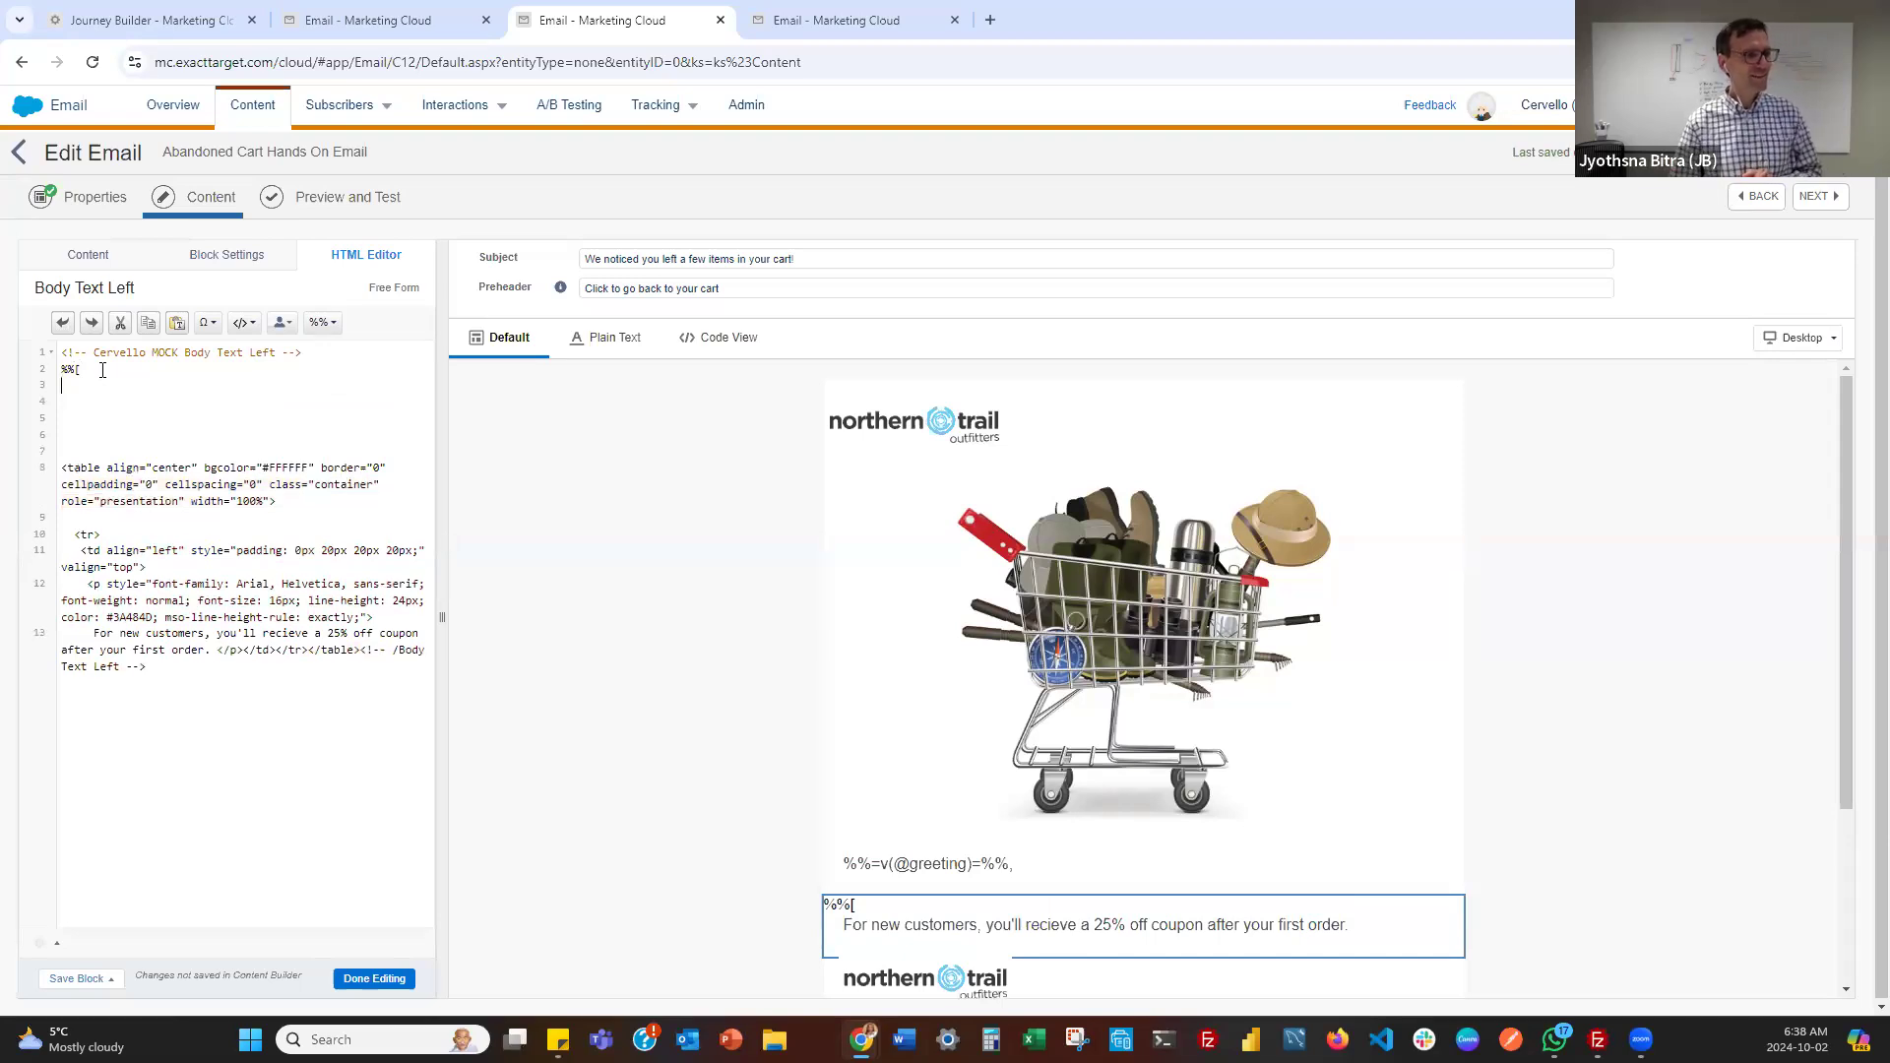
text(If)
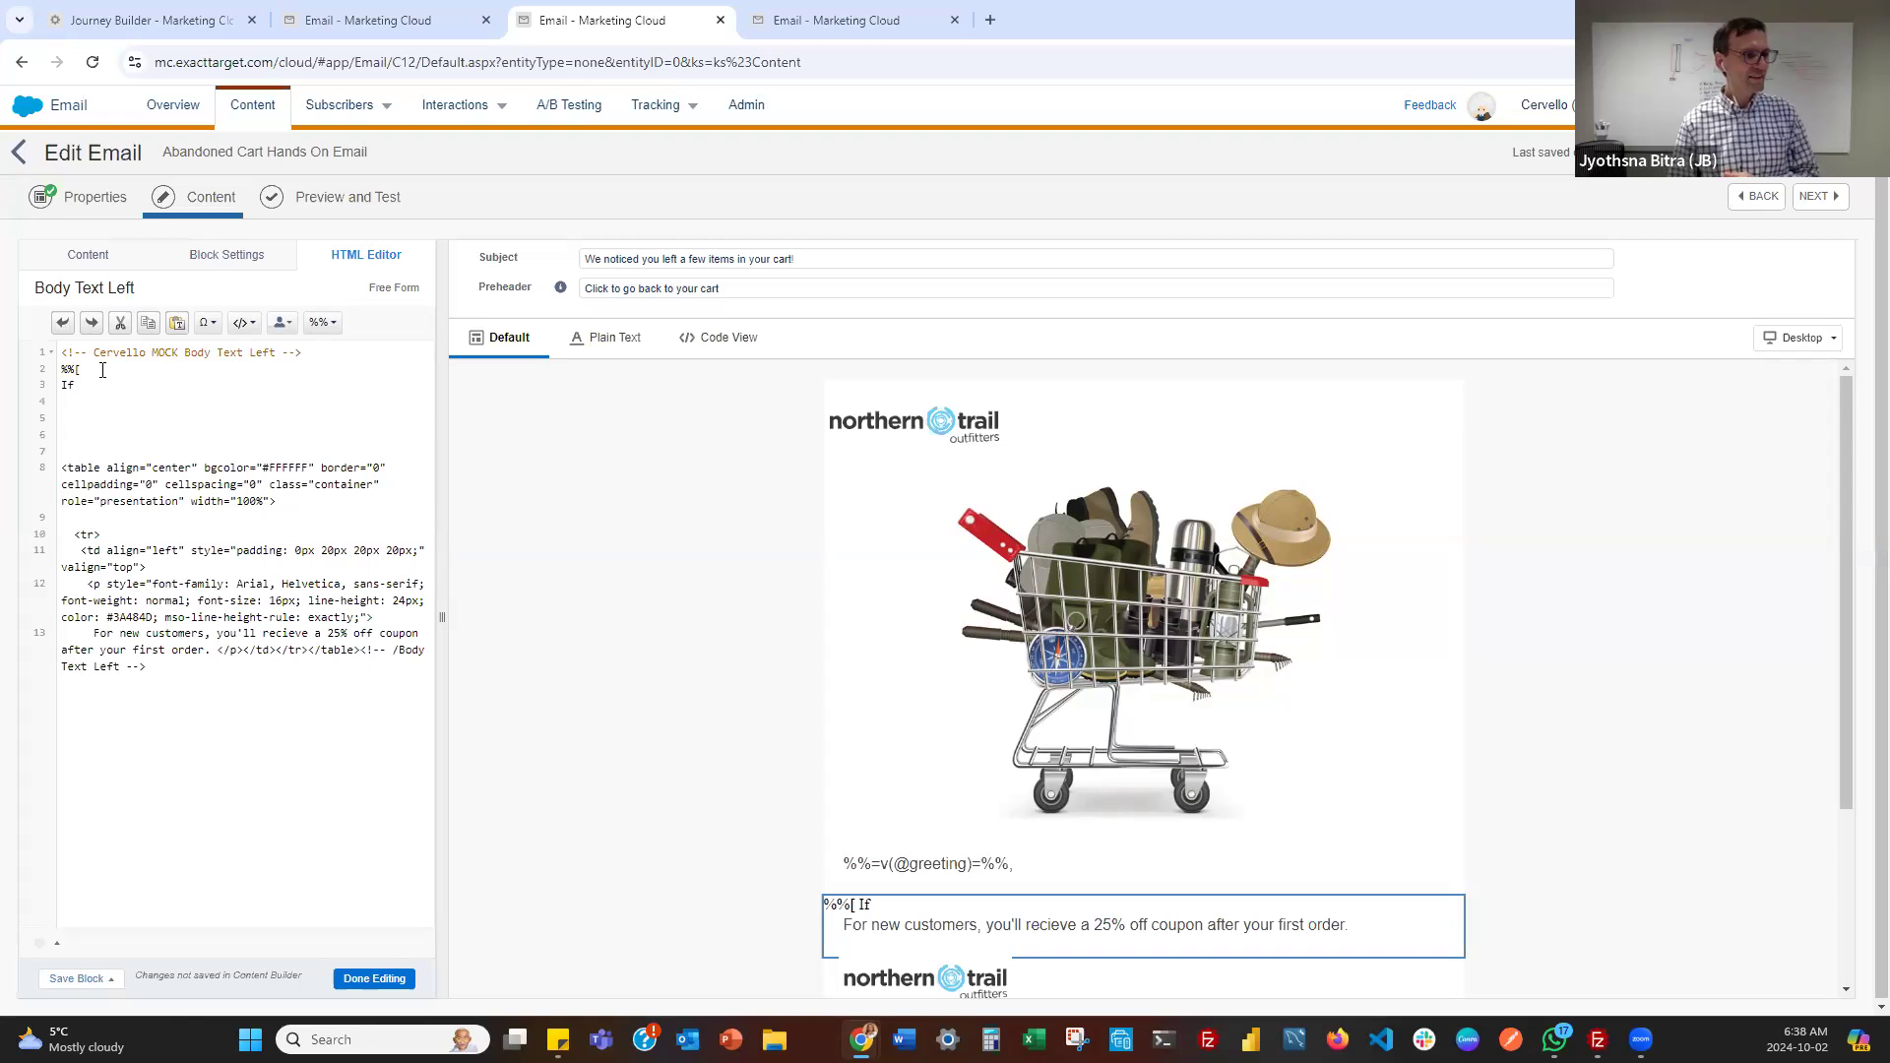
text(@Customer)
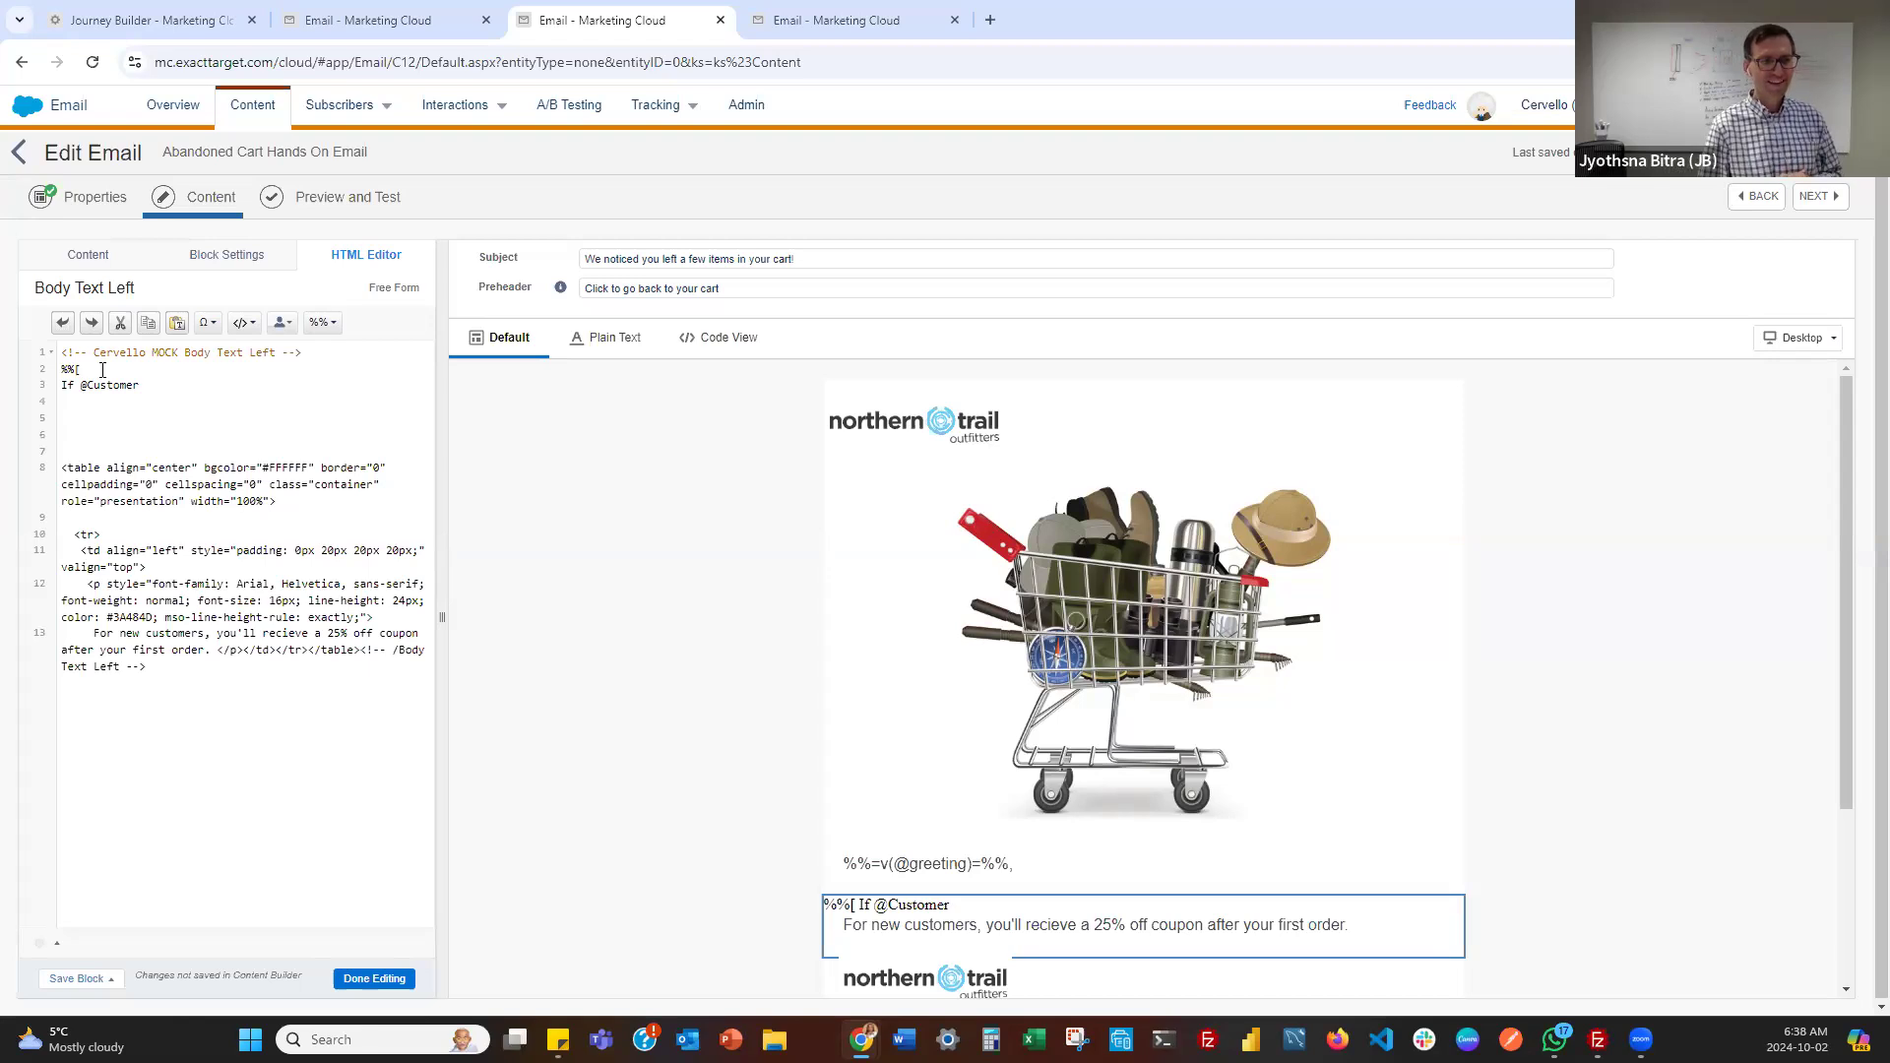
text(==)
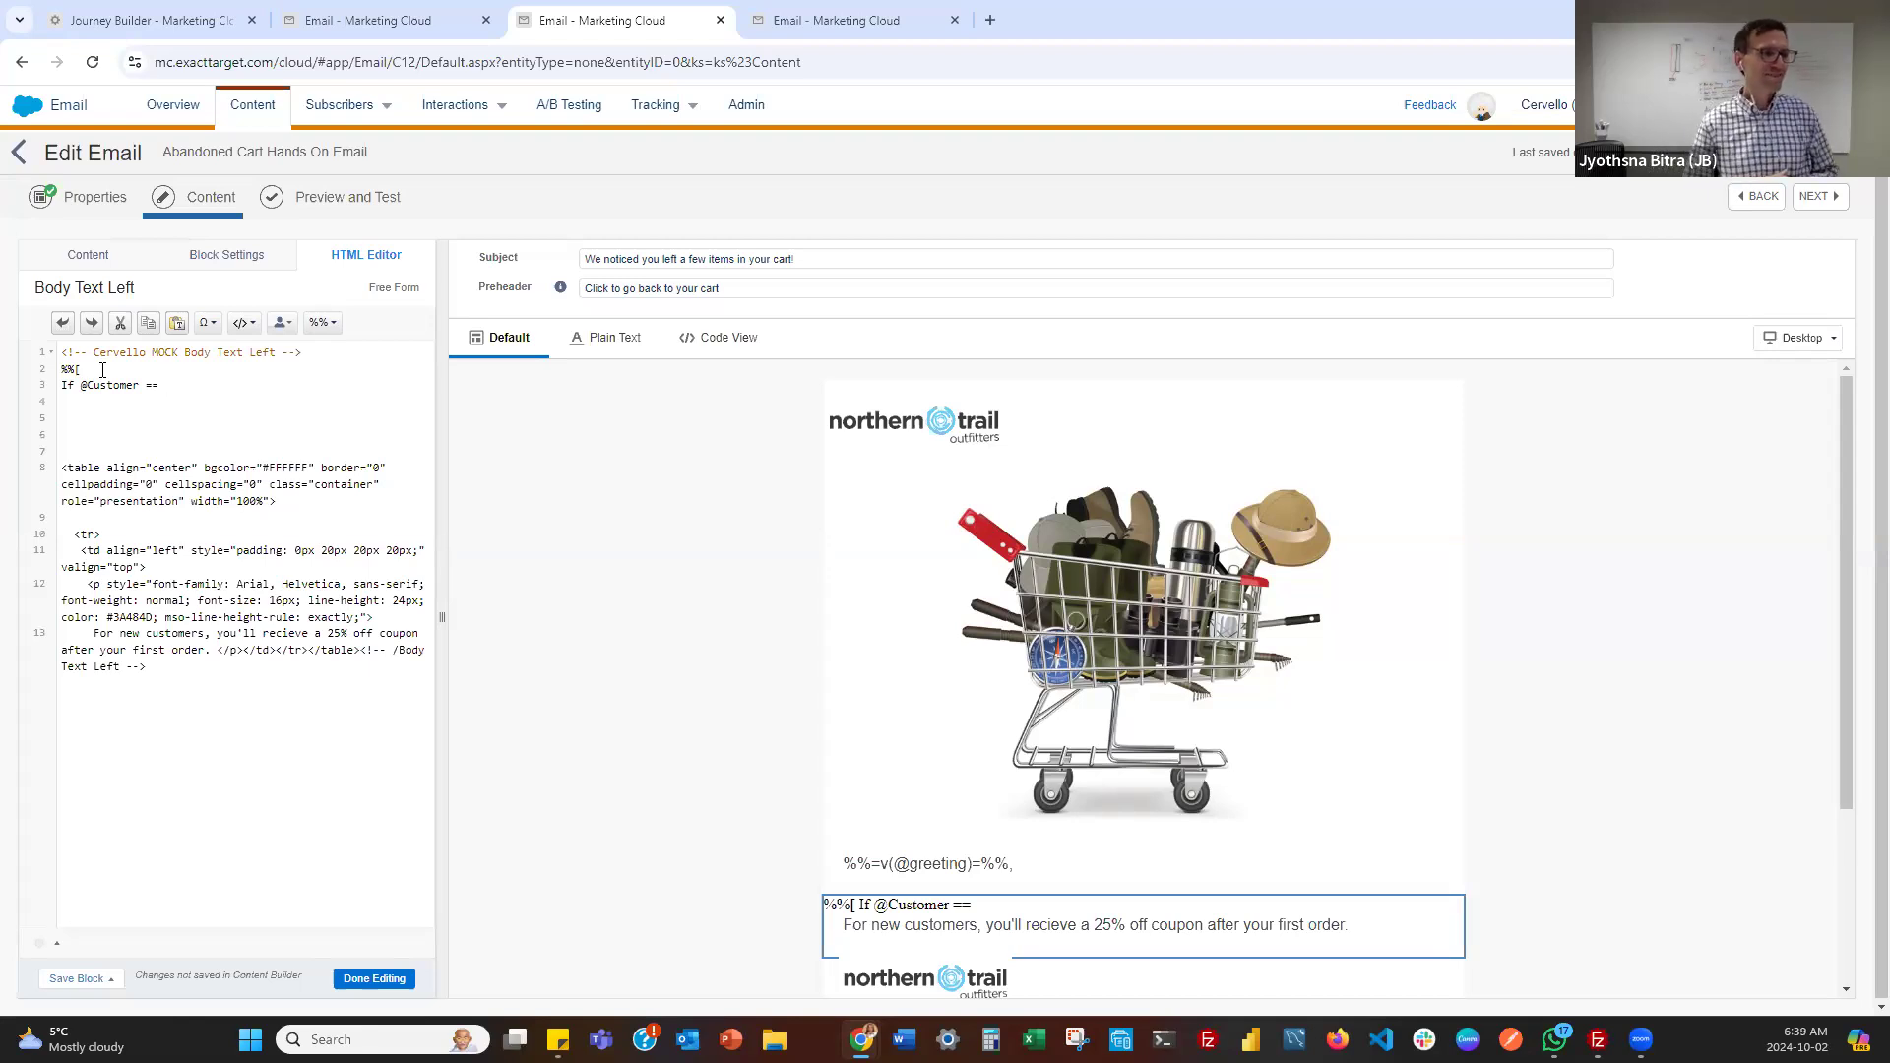
text(')
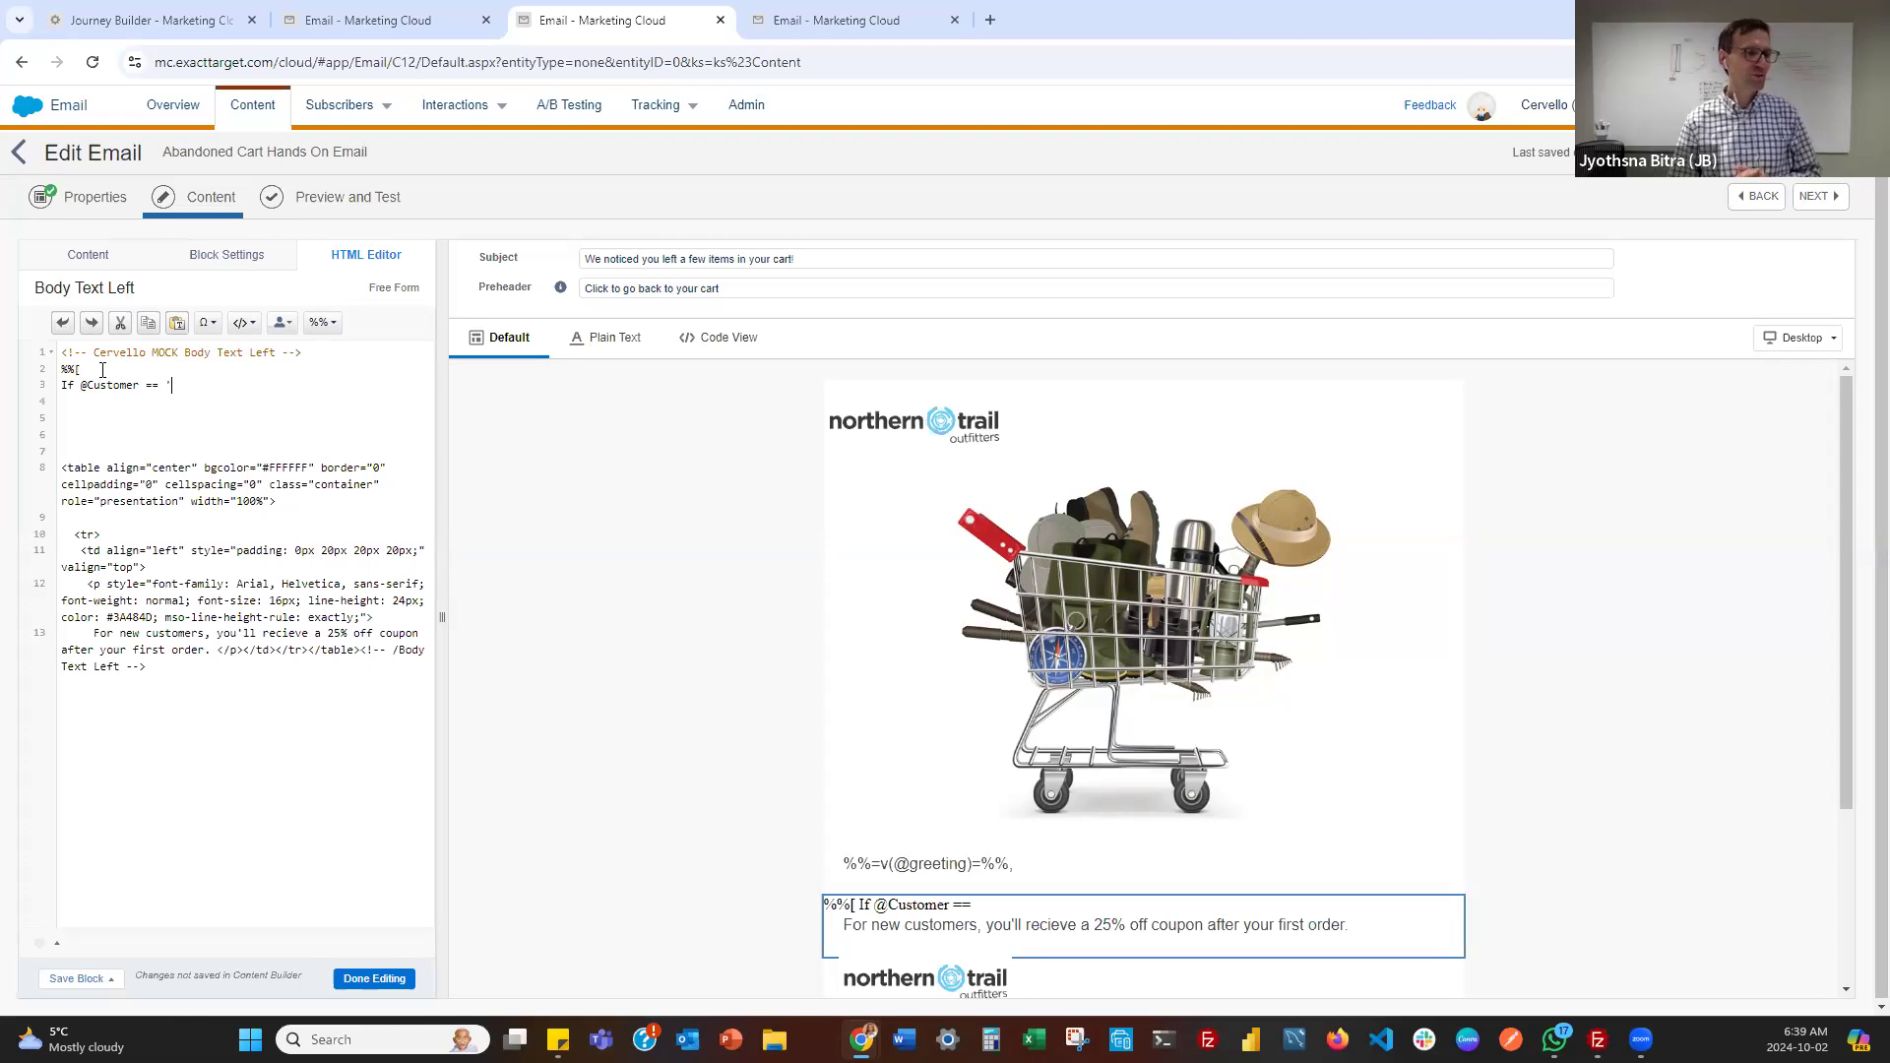
text(')
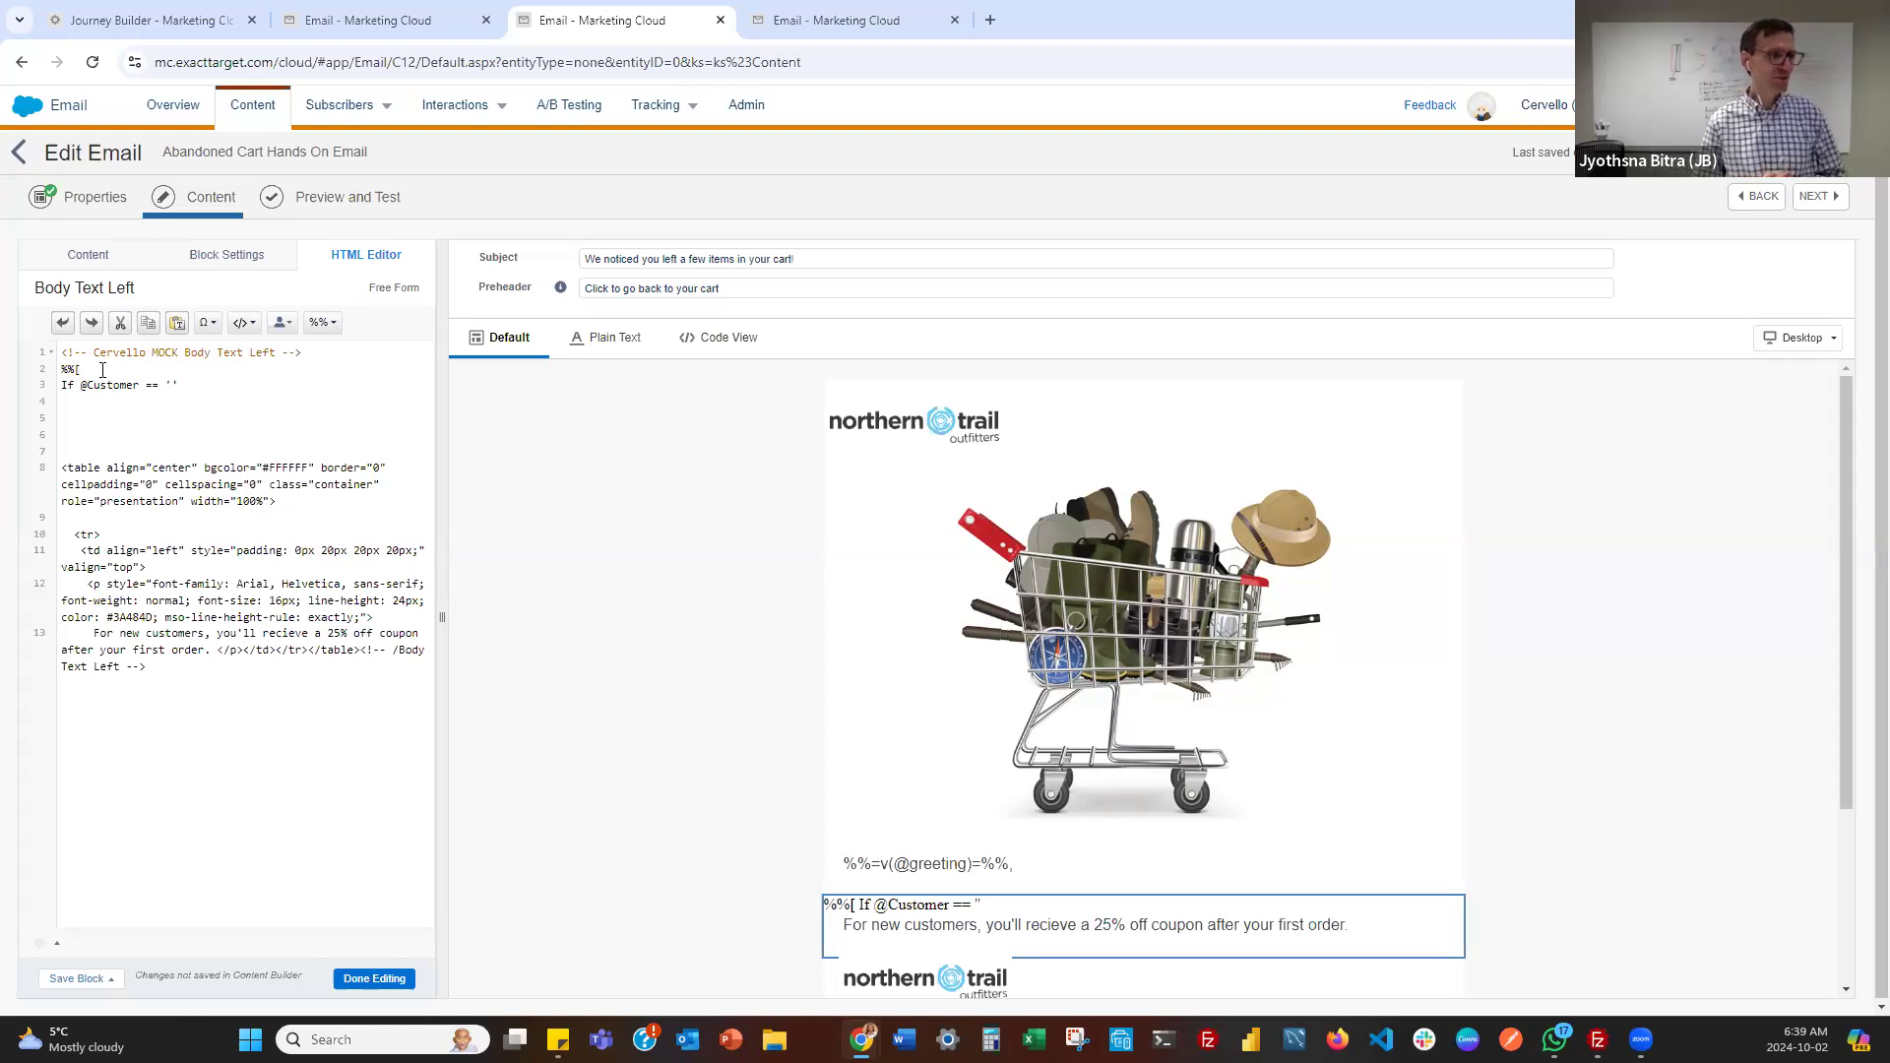
text(True)
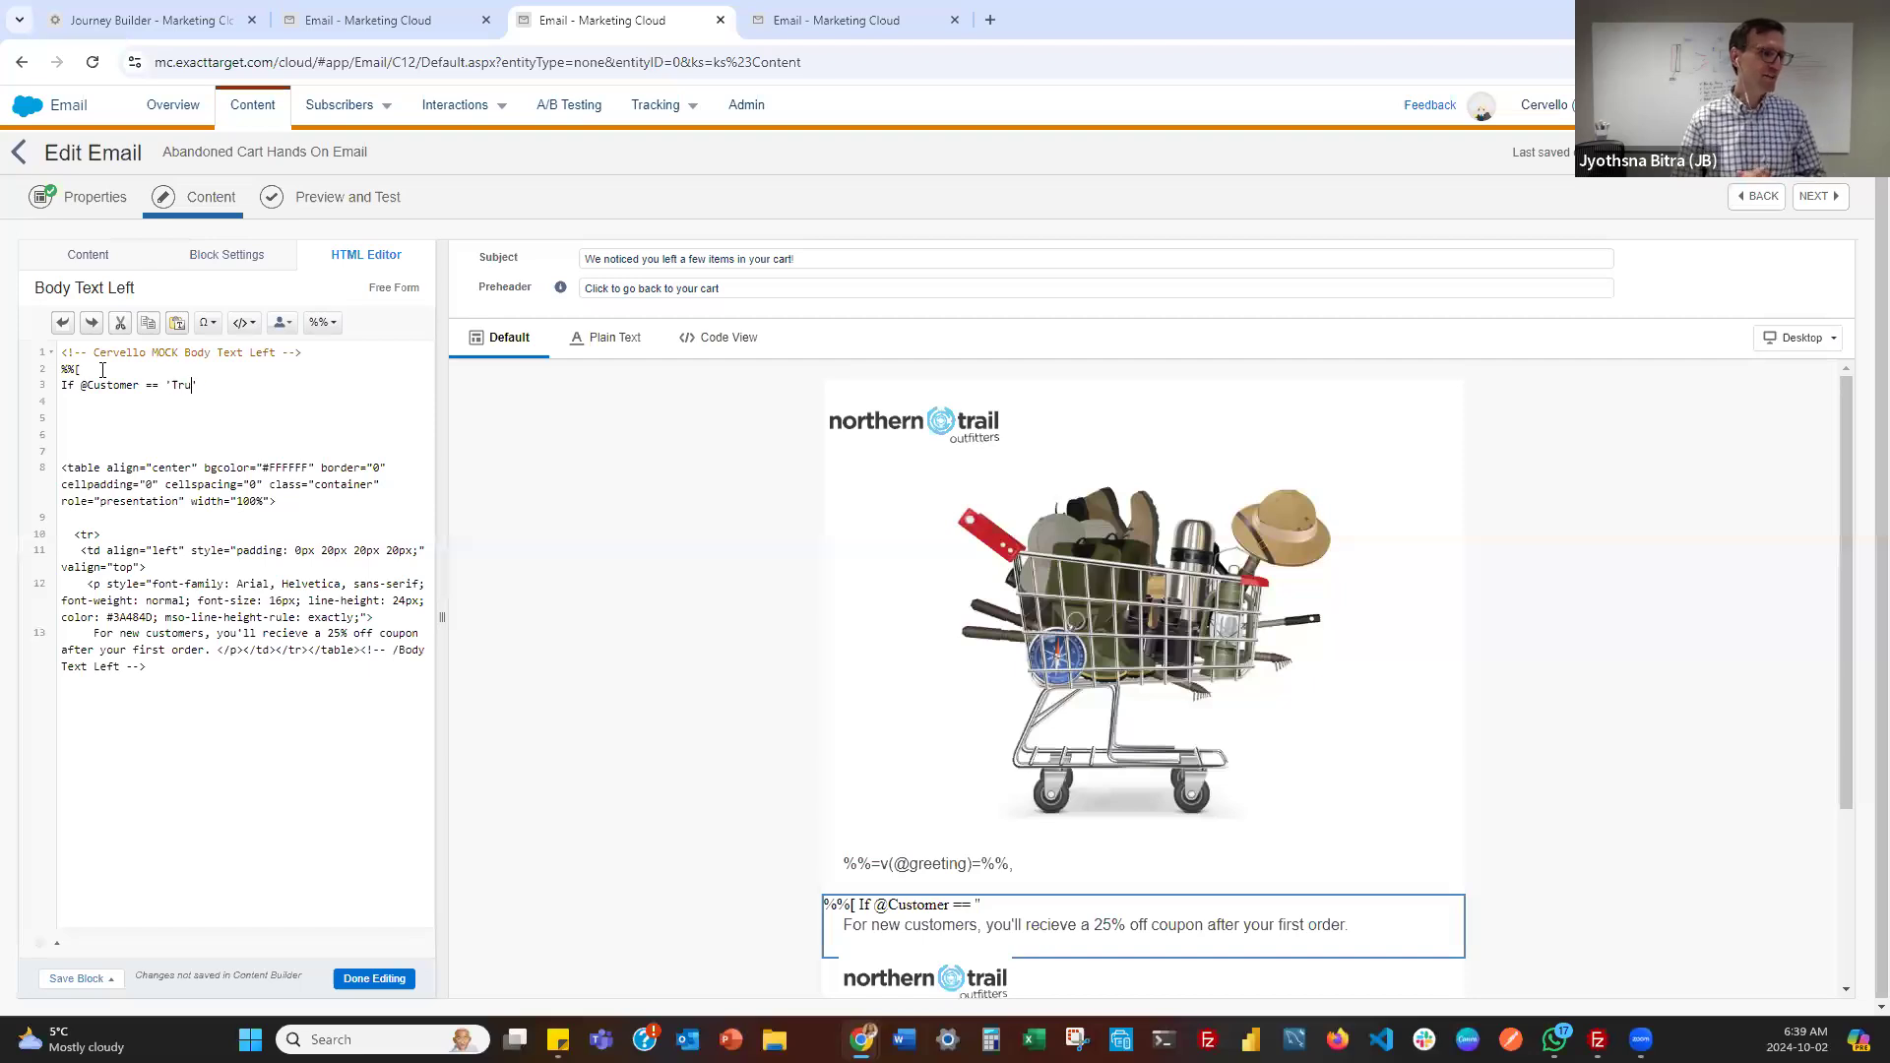
Change the condition's comparison value to lowercase 'true', add Then, and start a new line
key(BackSpace)
key(BackSpace)
key(BackSpace)
key(BackSpace)
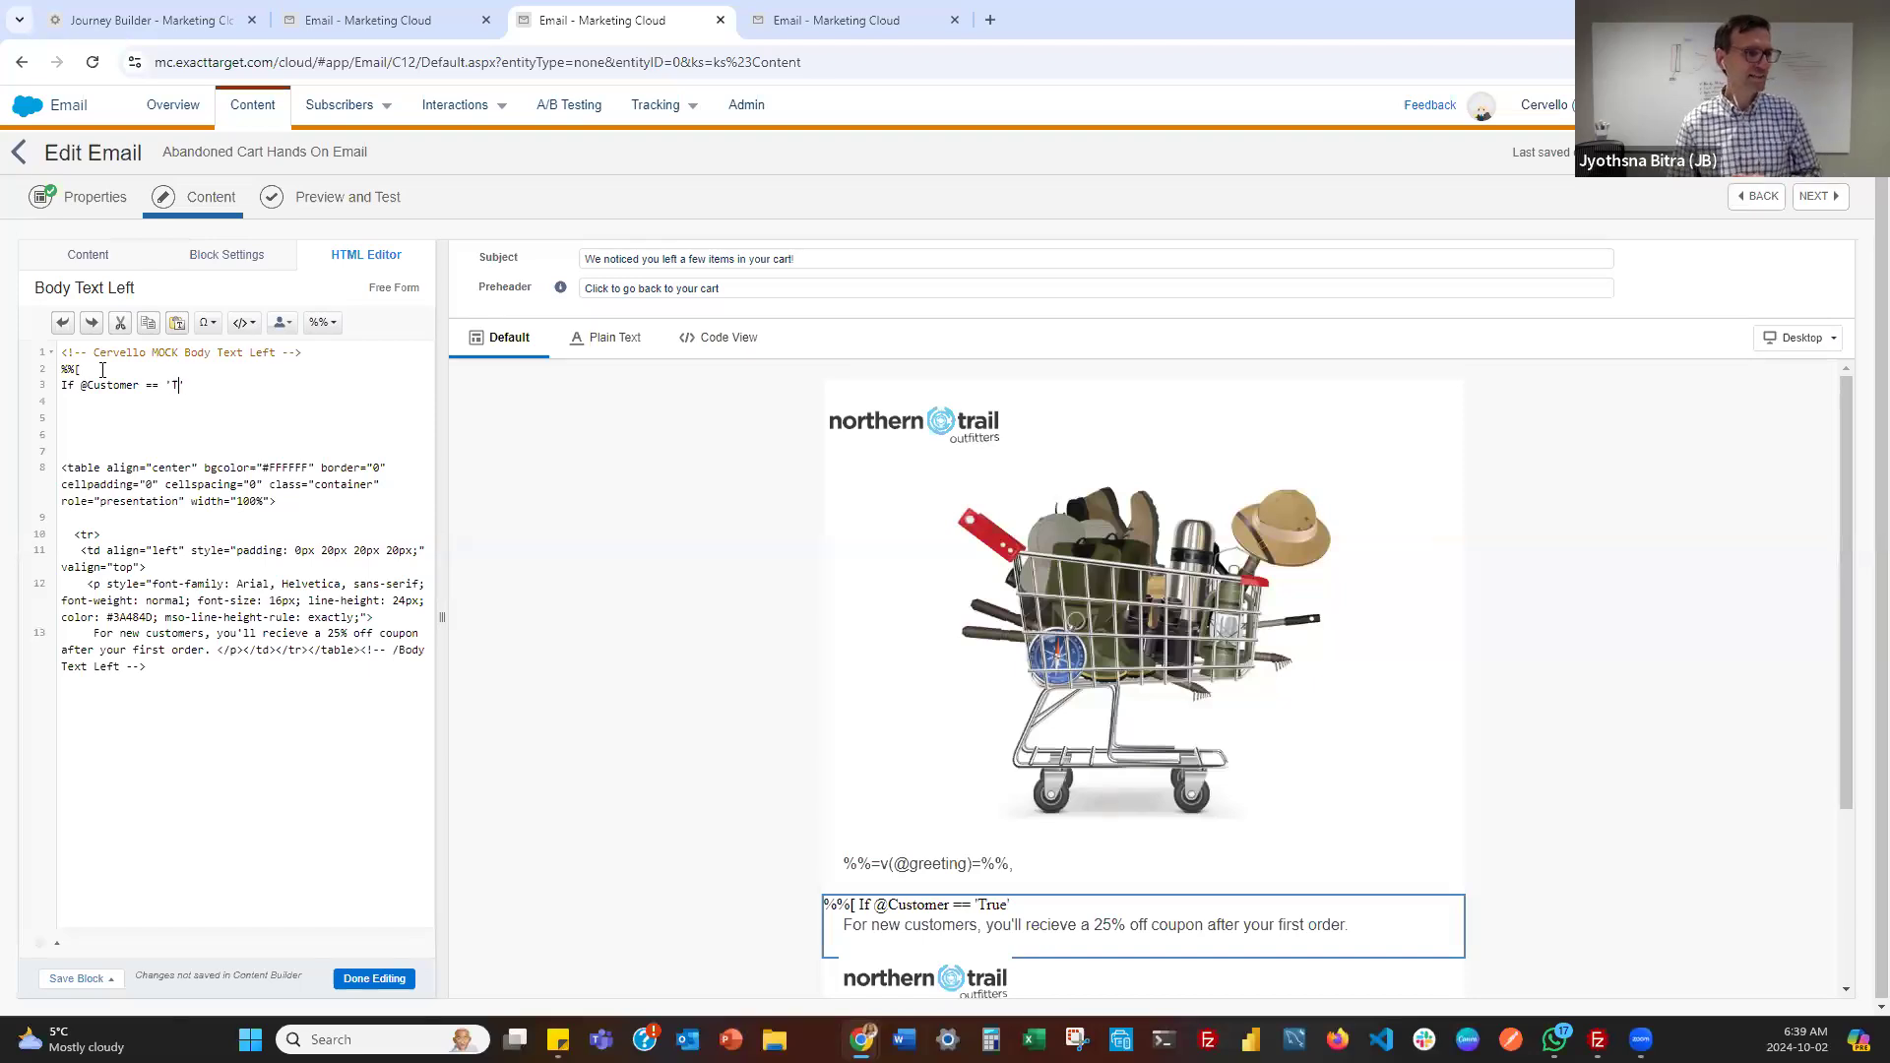
text(true)
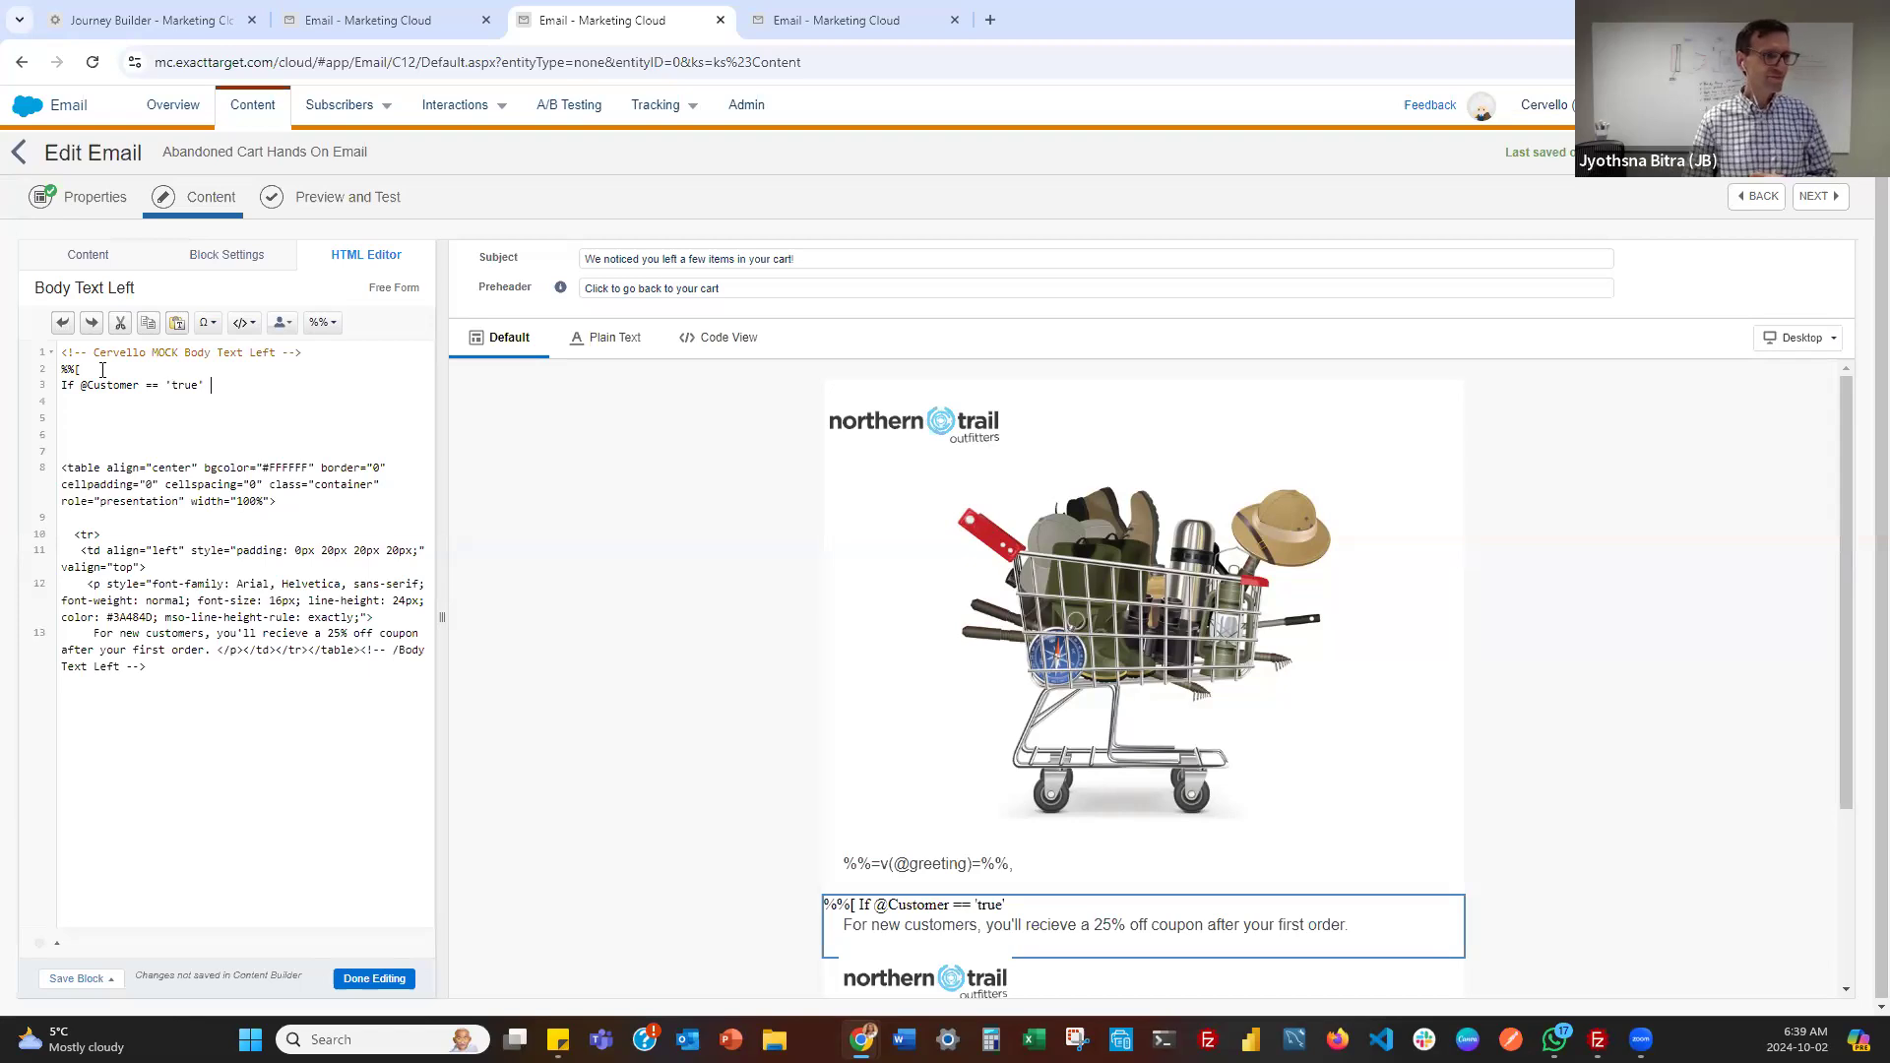
text(Then)
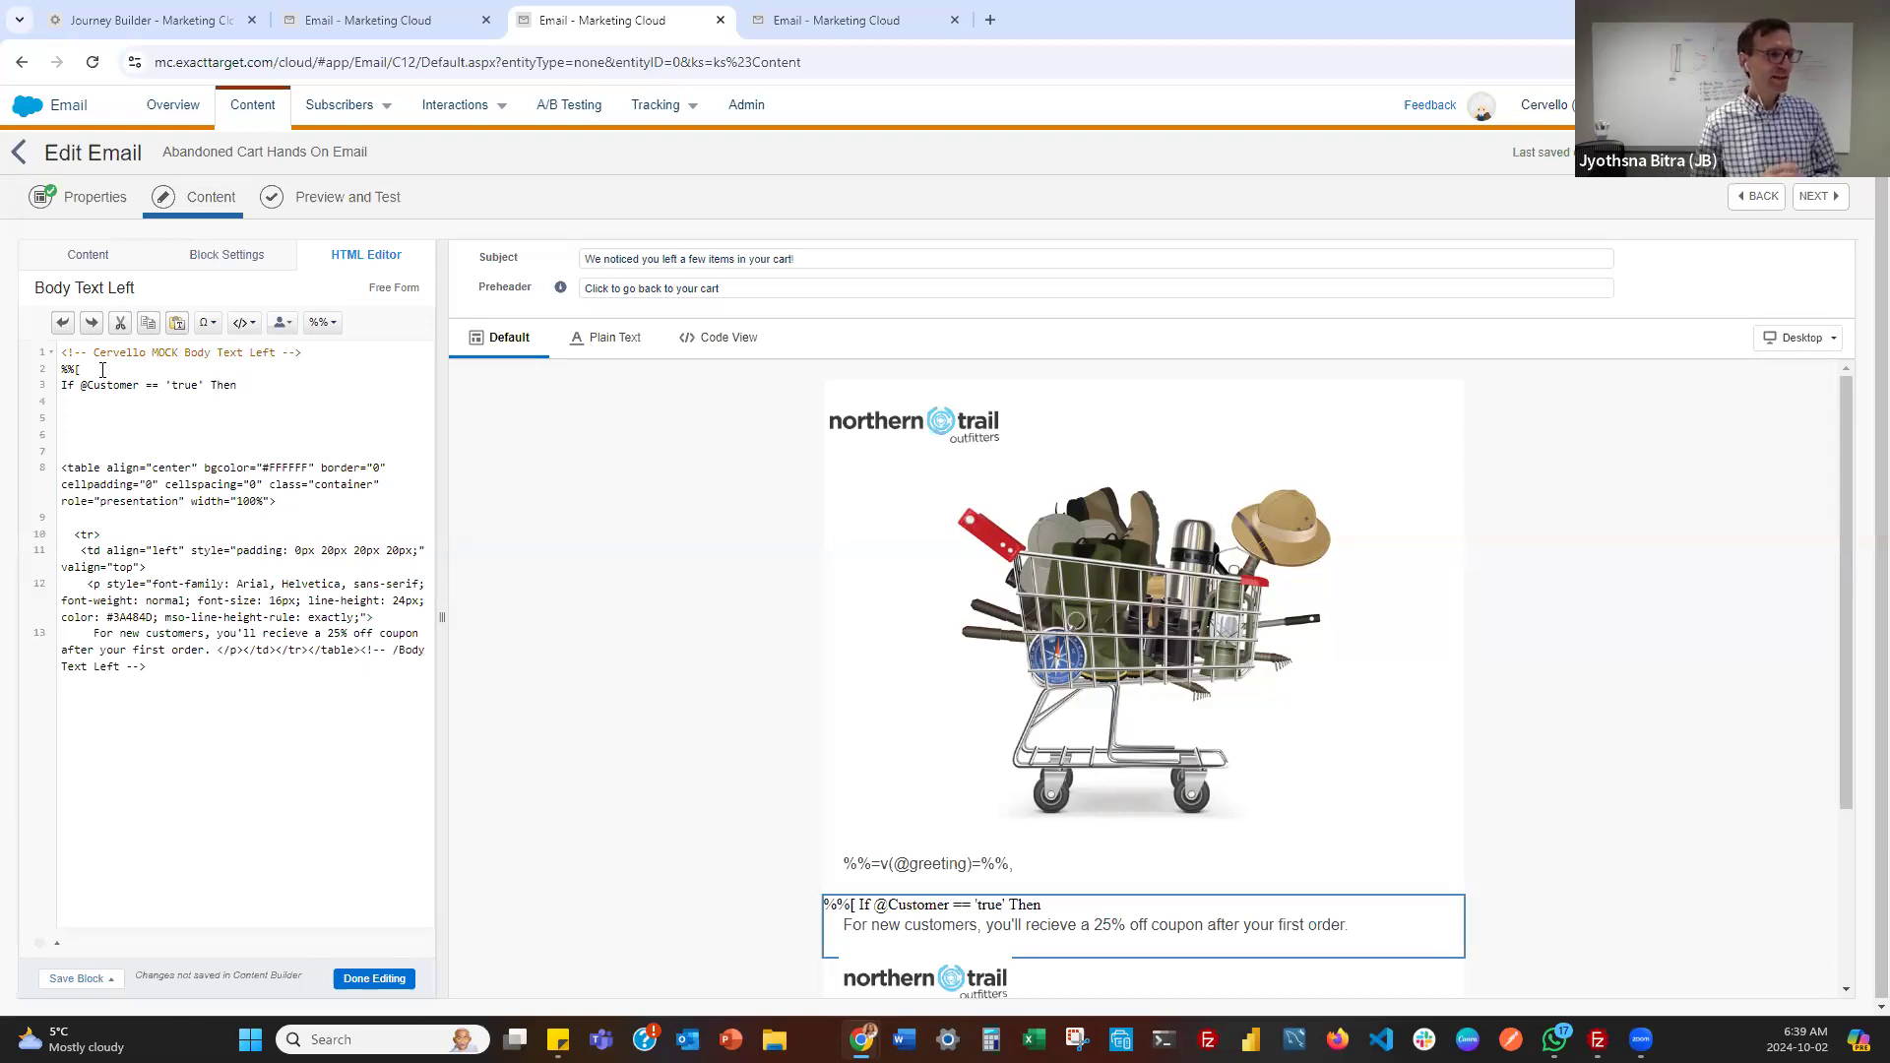
key(Return)
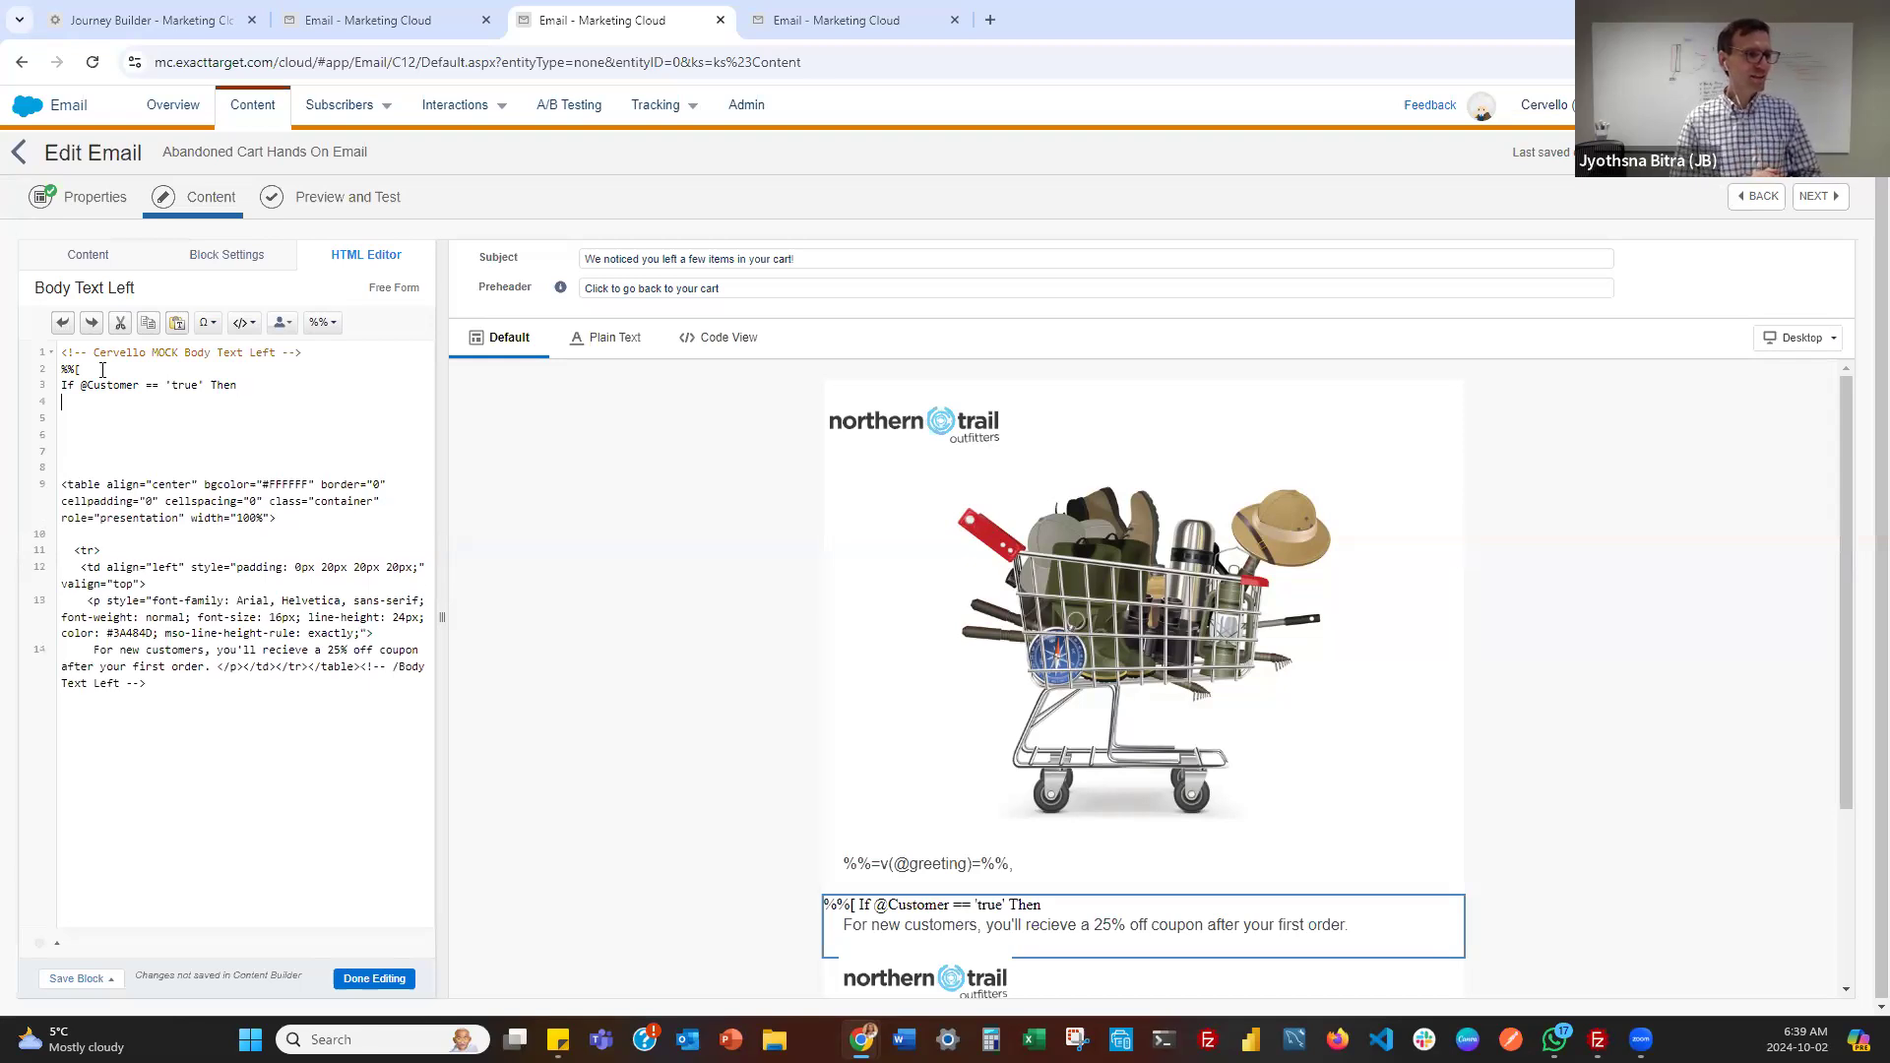
Close the condition's AMPscript block with ]%% and start a second block with %%[ on a new line after the closing table tag
text(])
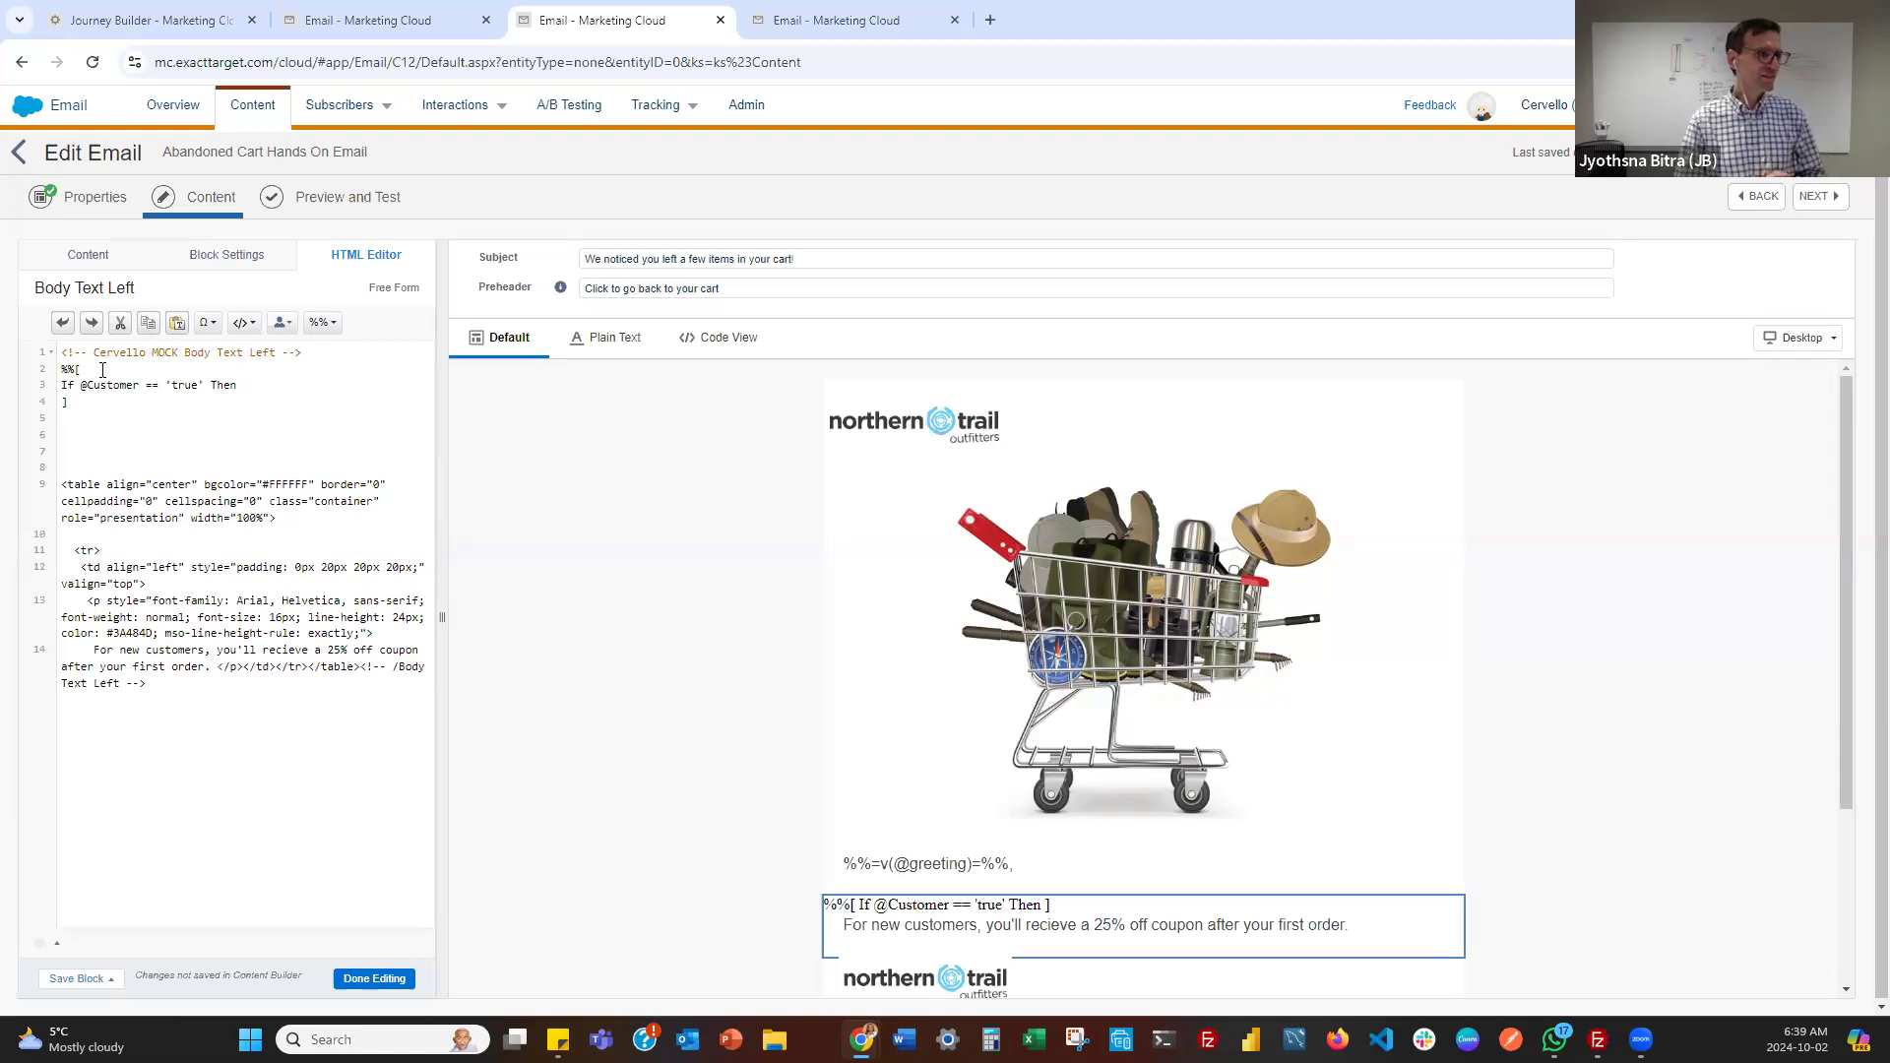
text(%%)
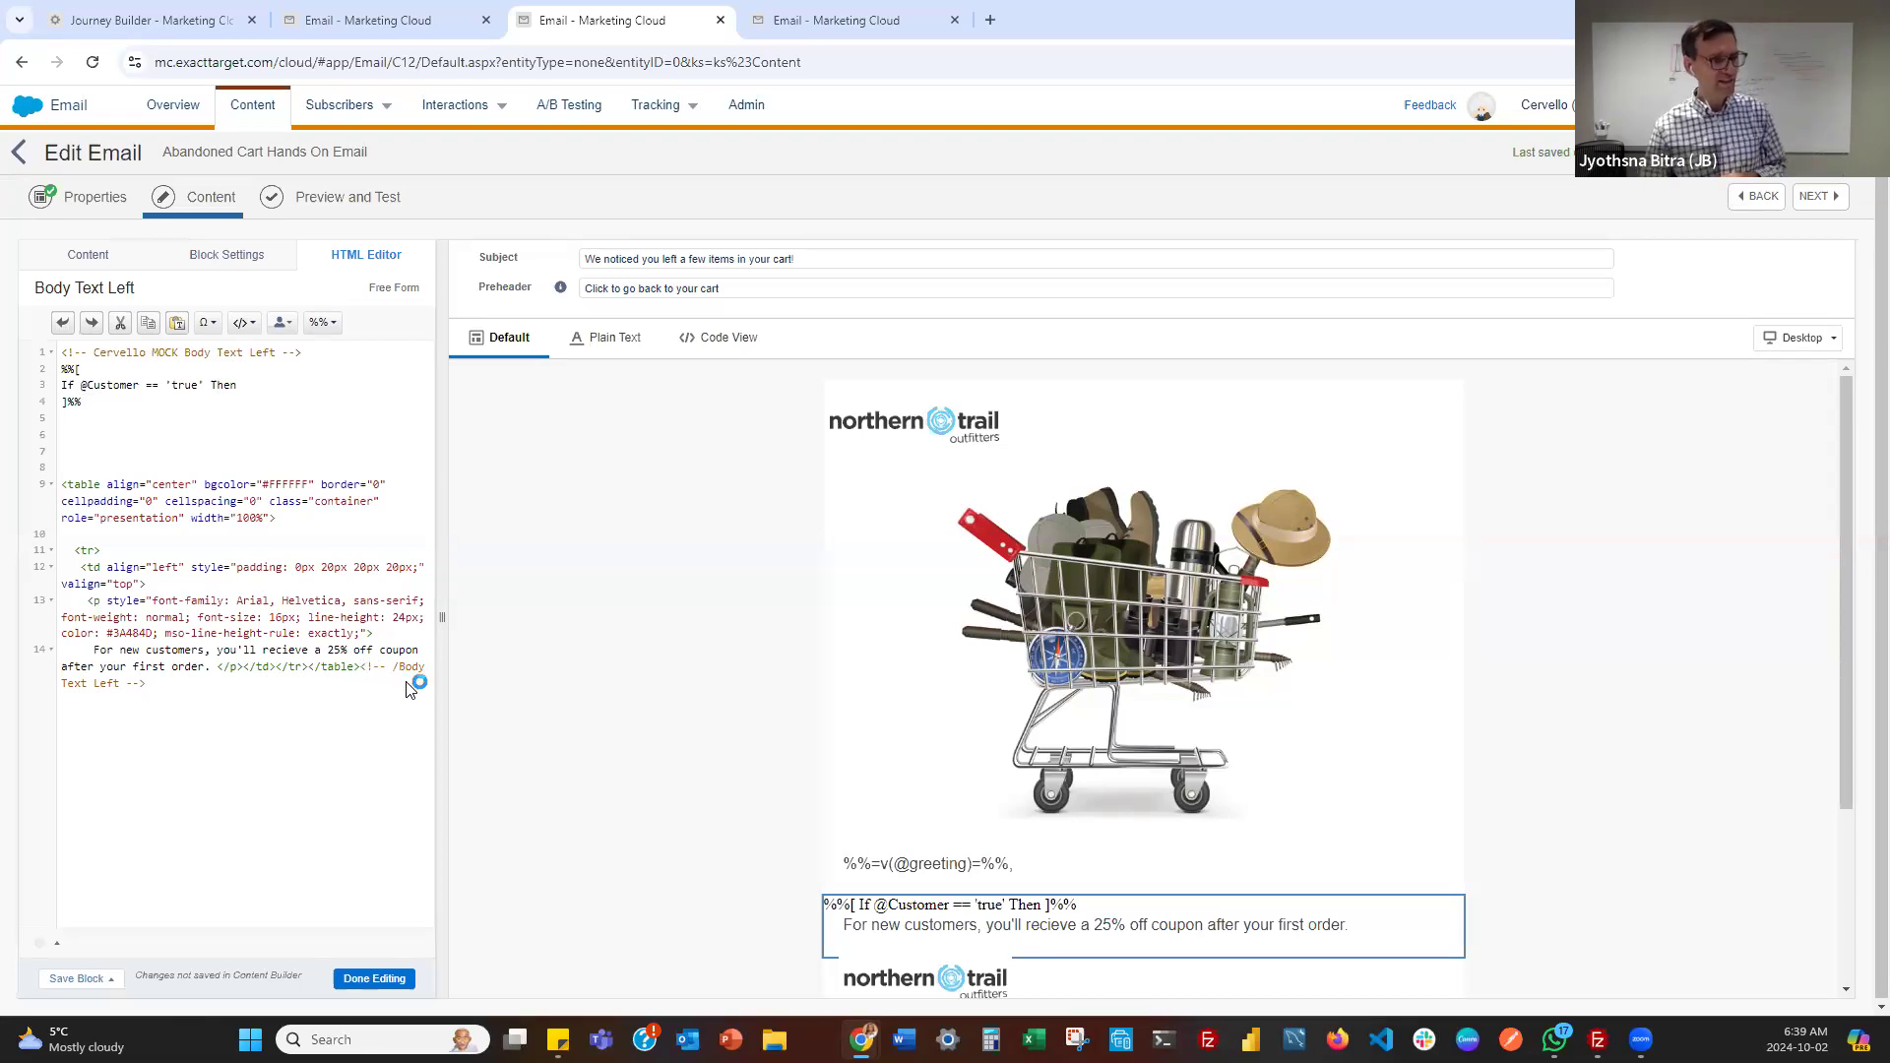
key(Return)
key(Return)
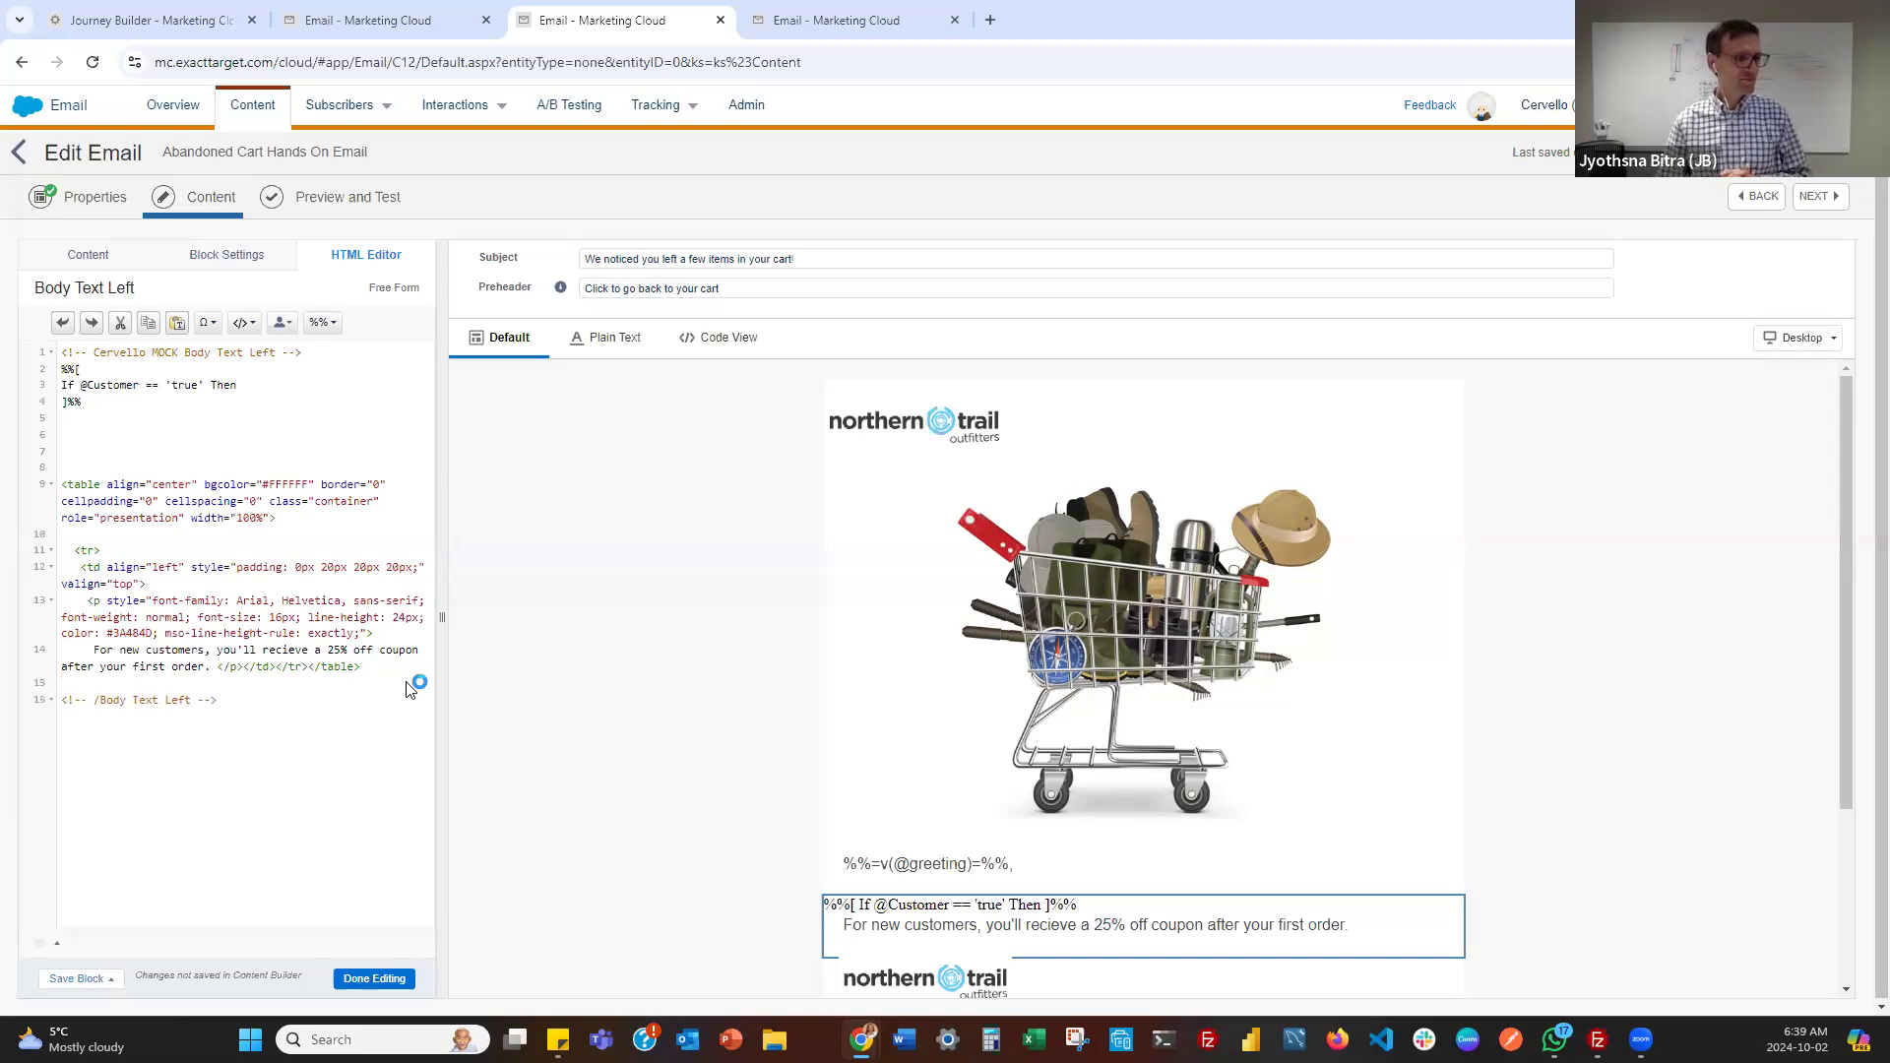
text(%)
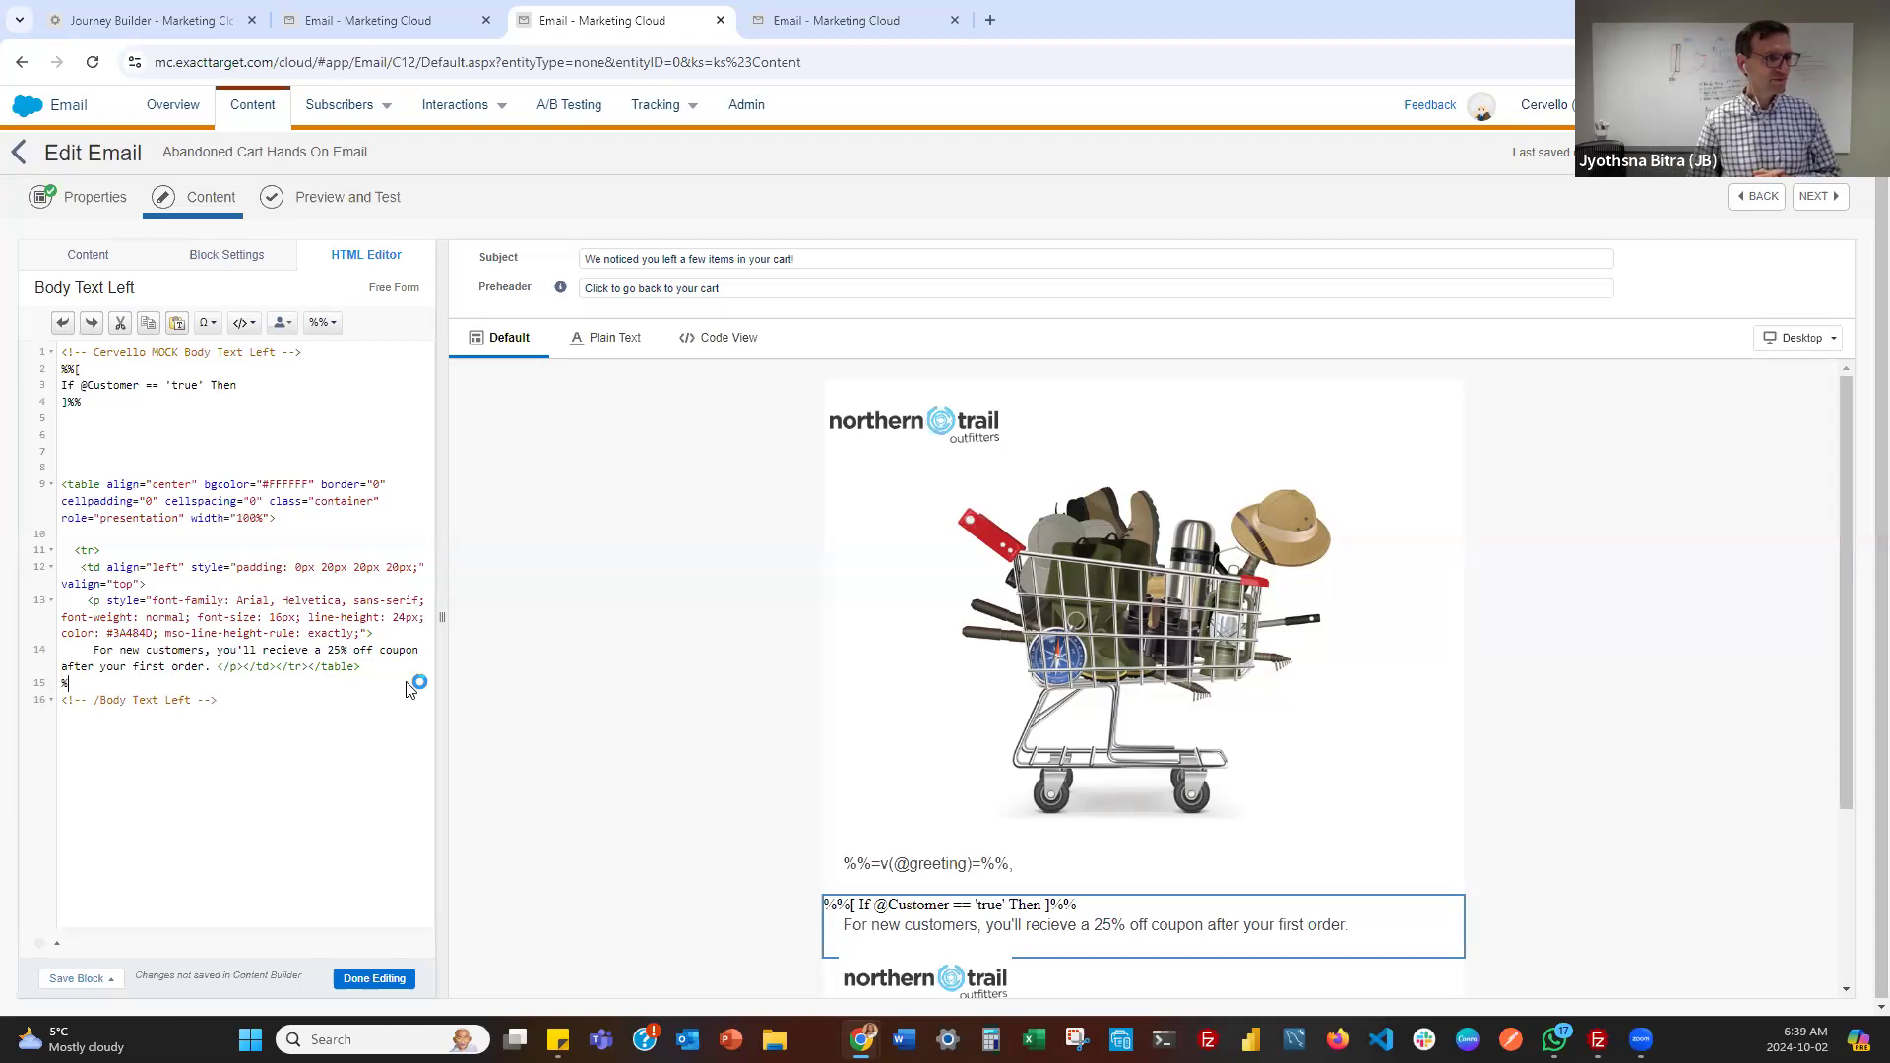
text(%[)
key(Return)
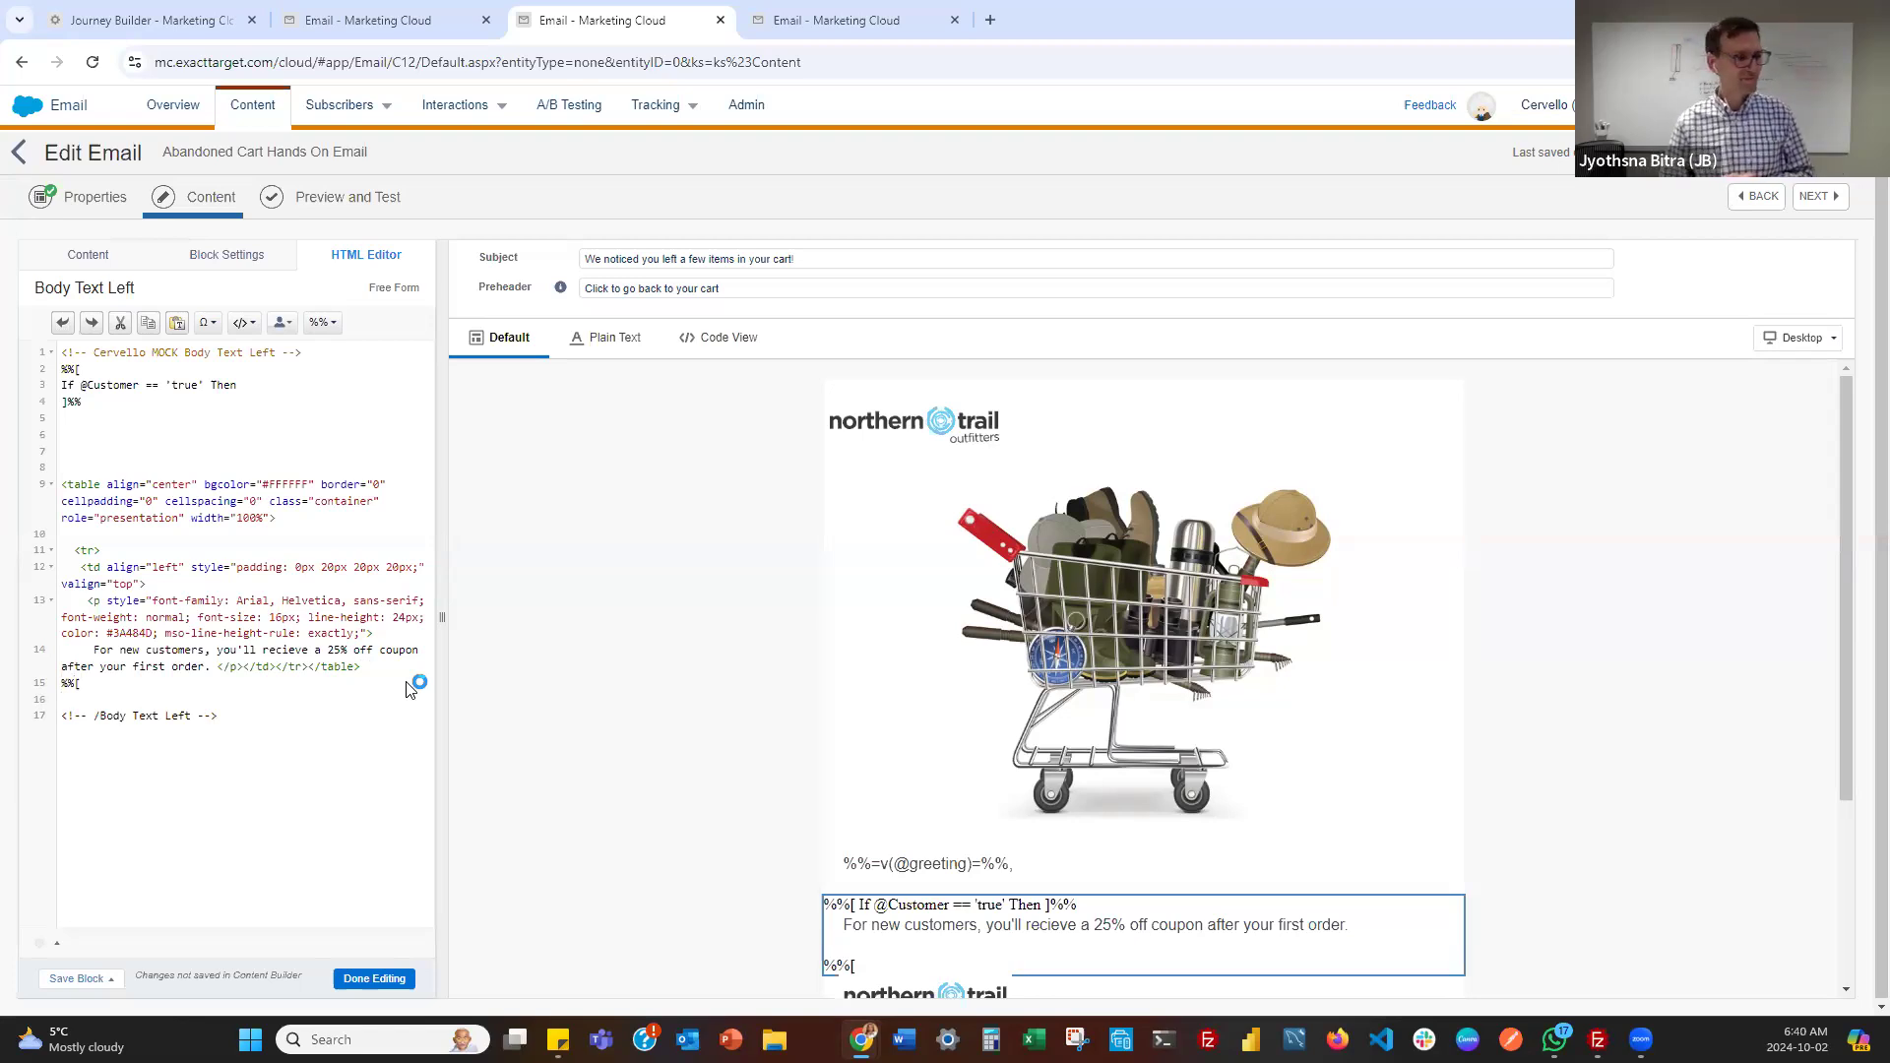
Write ENDIF as one word on the line beneath the second %%[ opener
text(END IF)
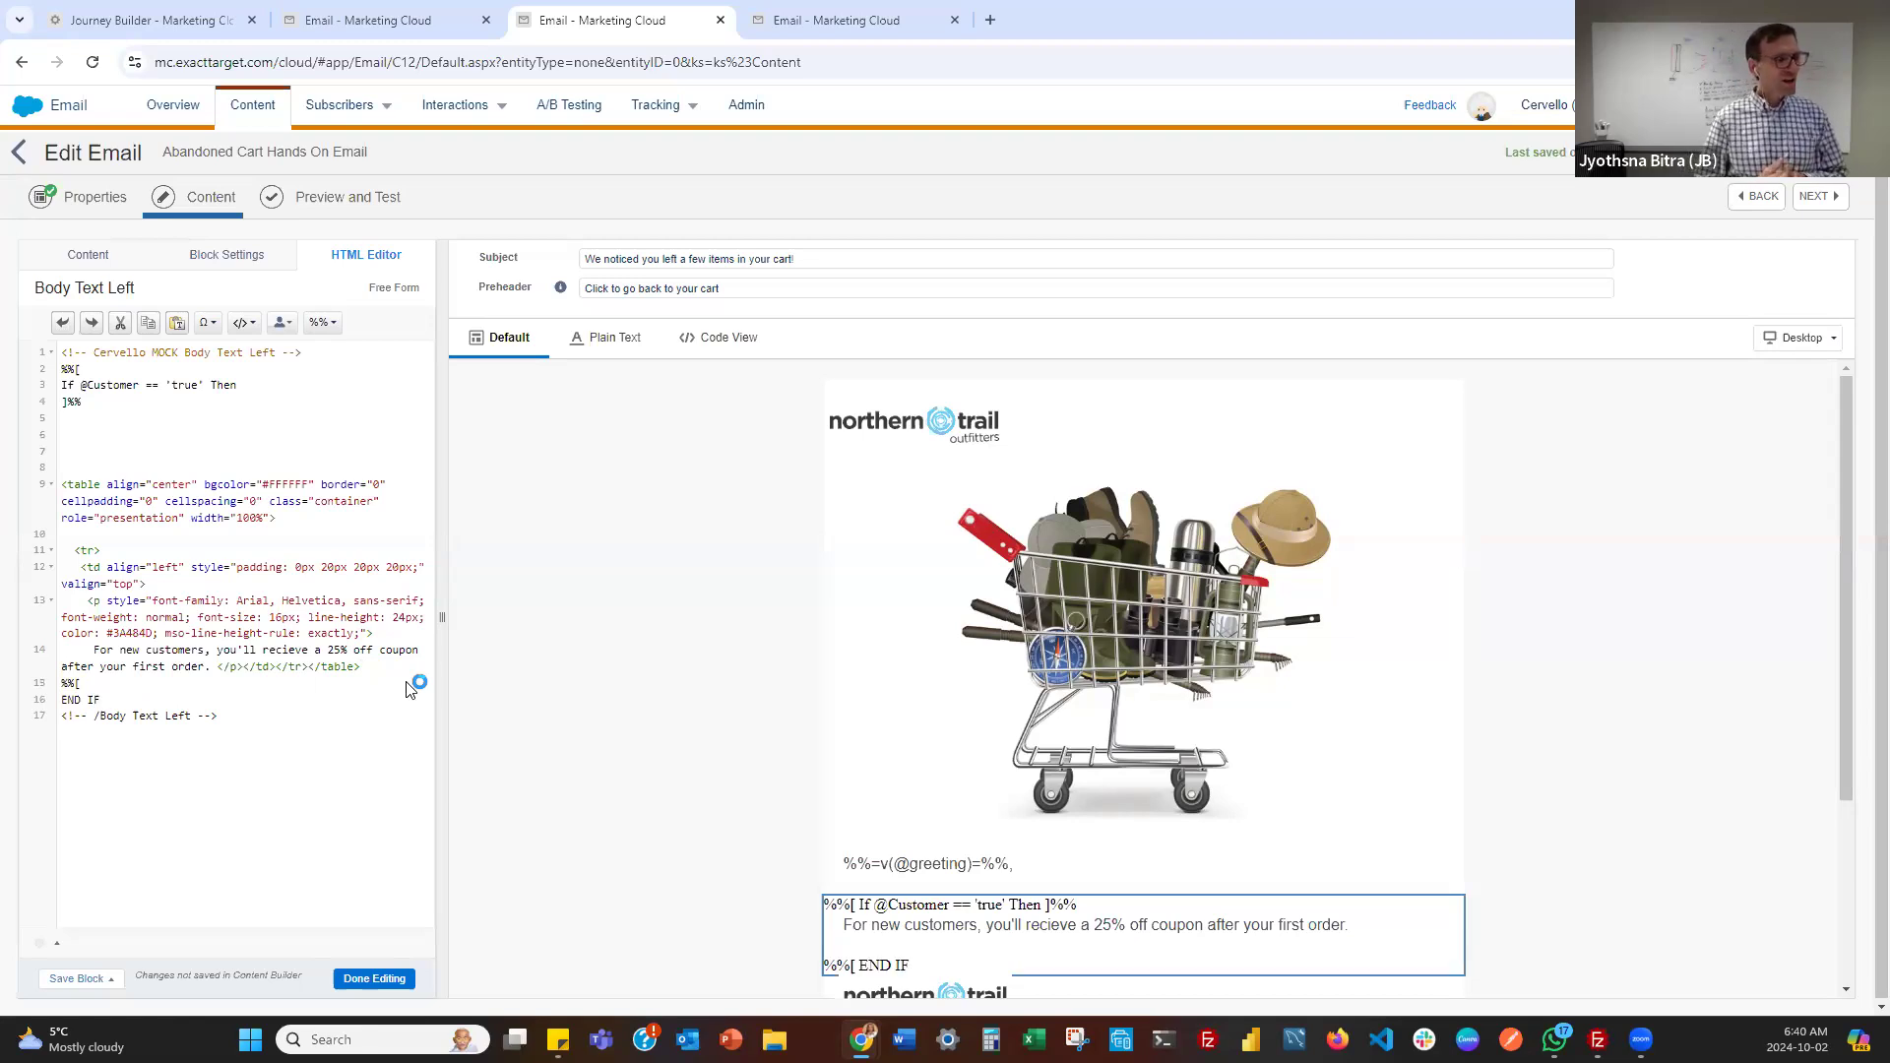
text(@)
key(BackSpace)
key(BackSpace)
key(BackSpace)
key(BackSpace)
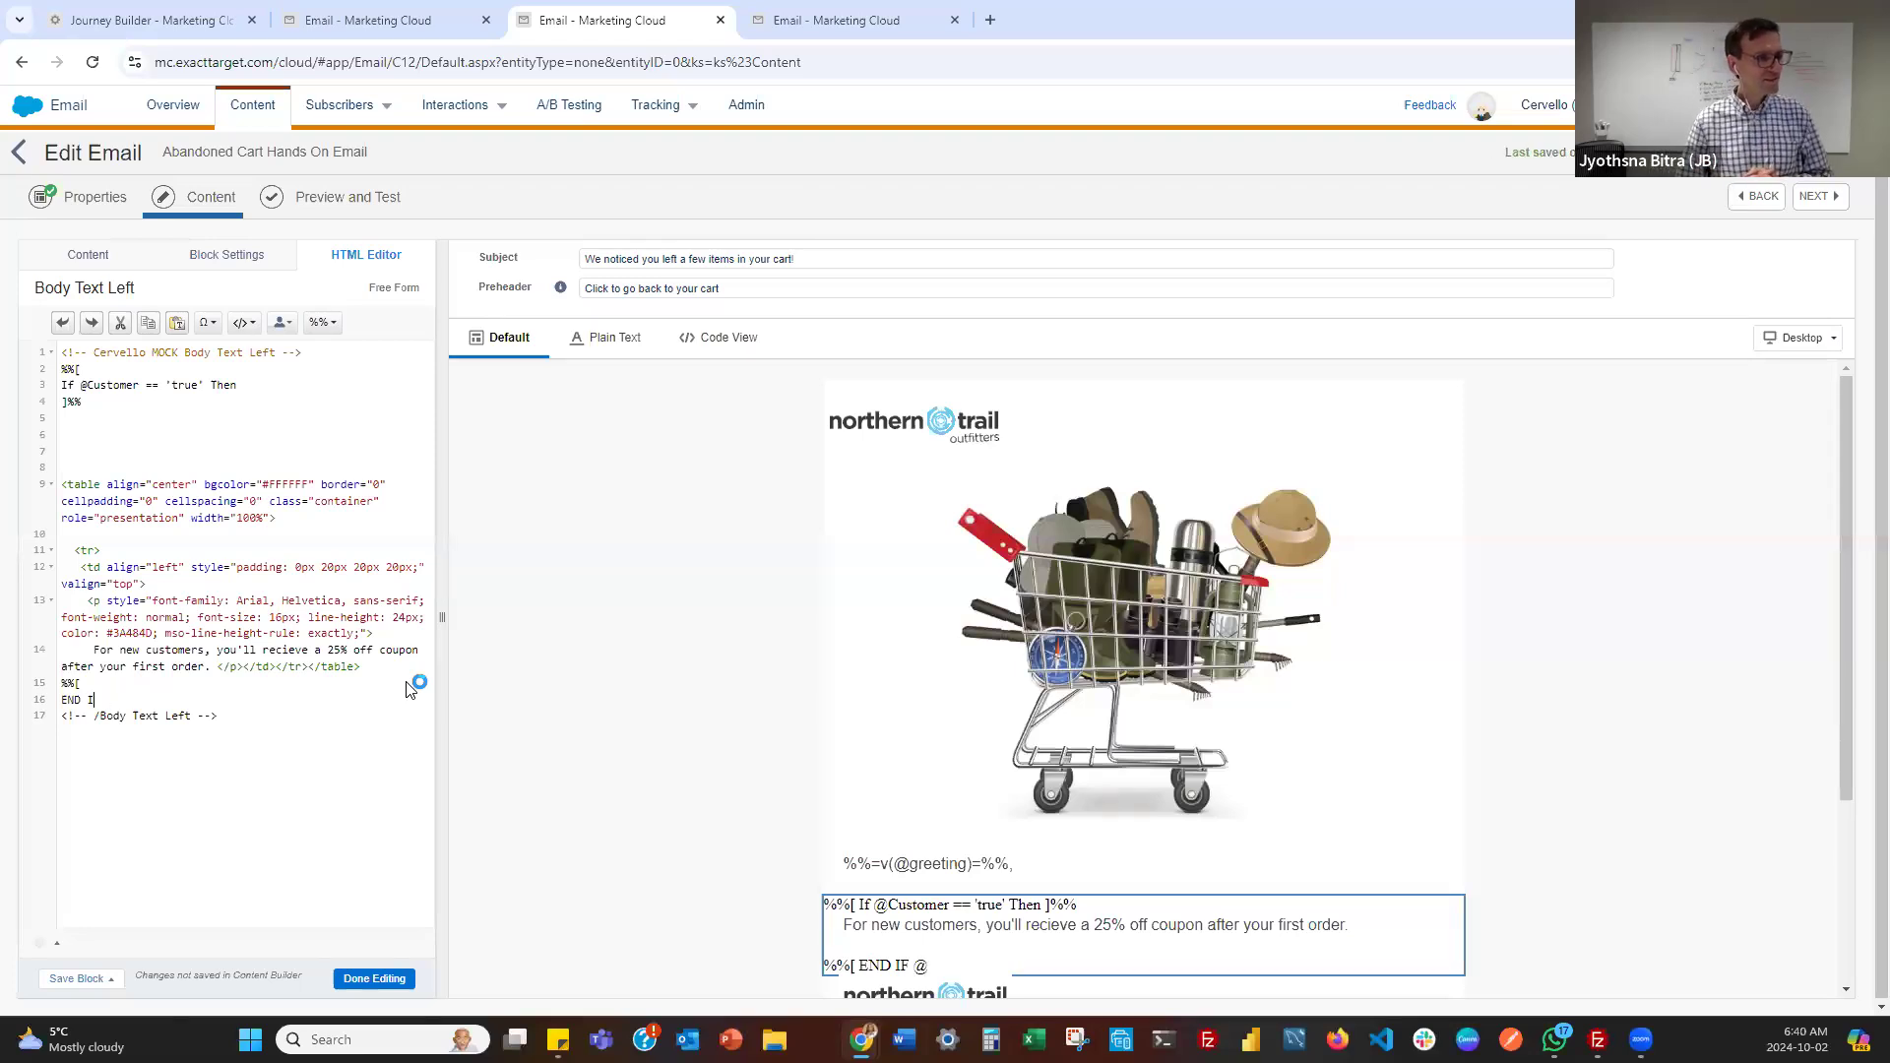
text(IF )
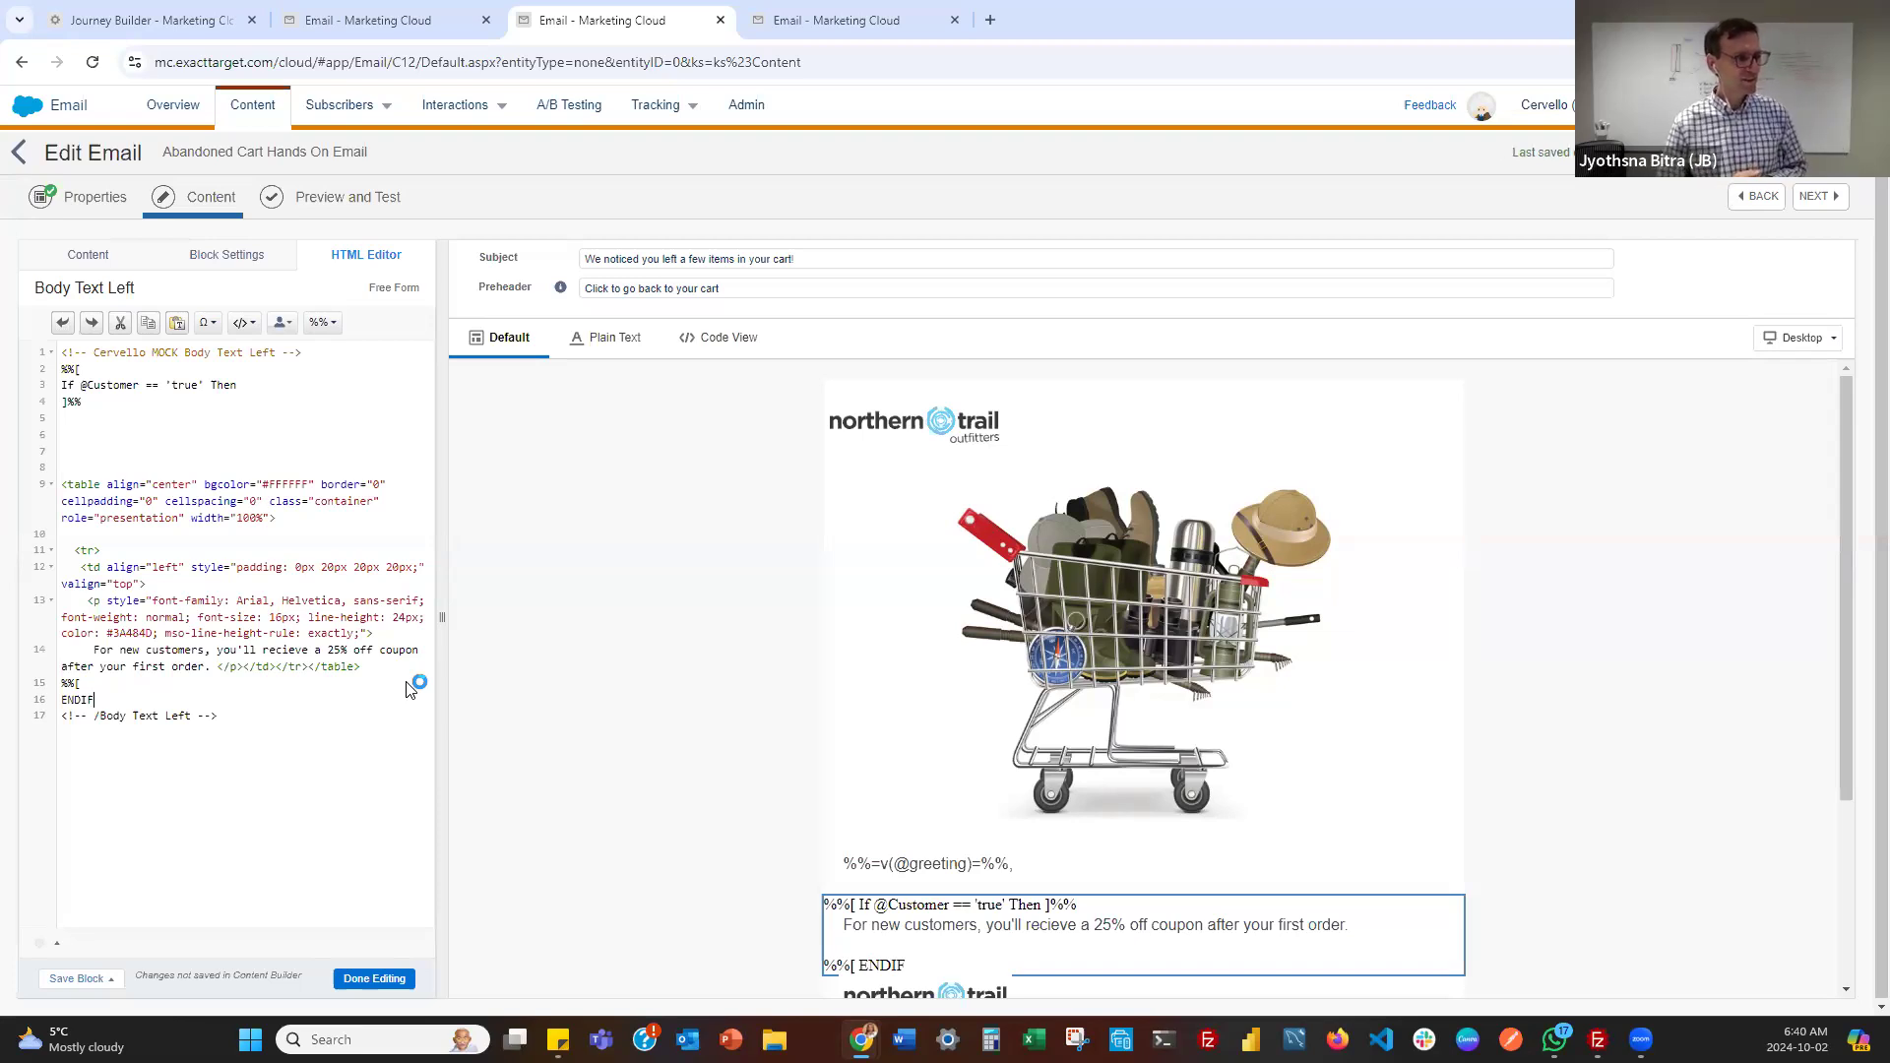
Close the ENDIF block with ]%% on its own line and finish editing the body text block
text(])
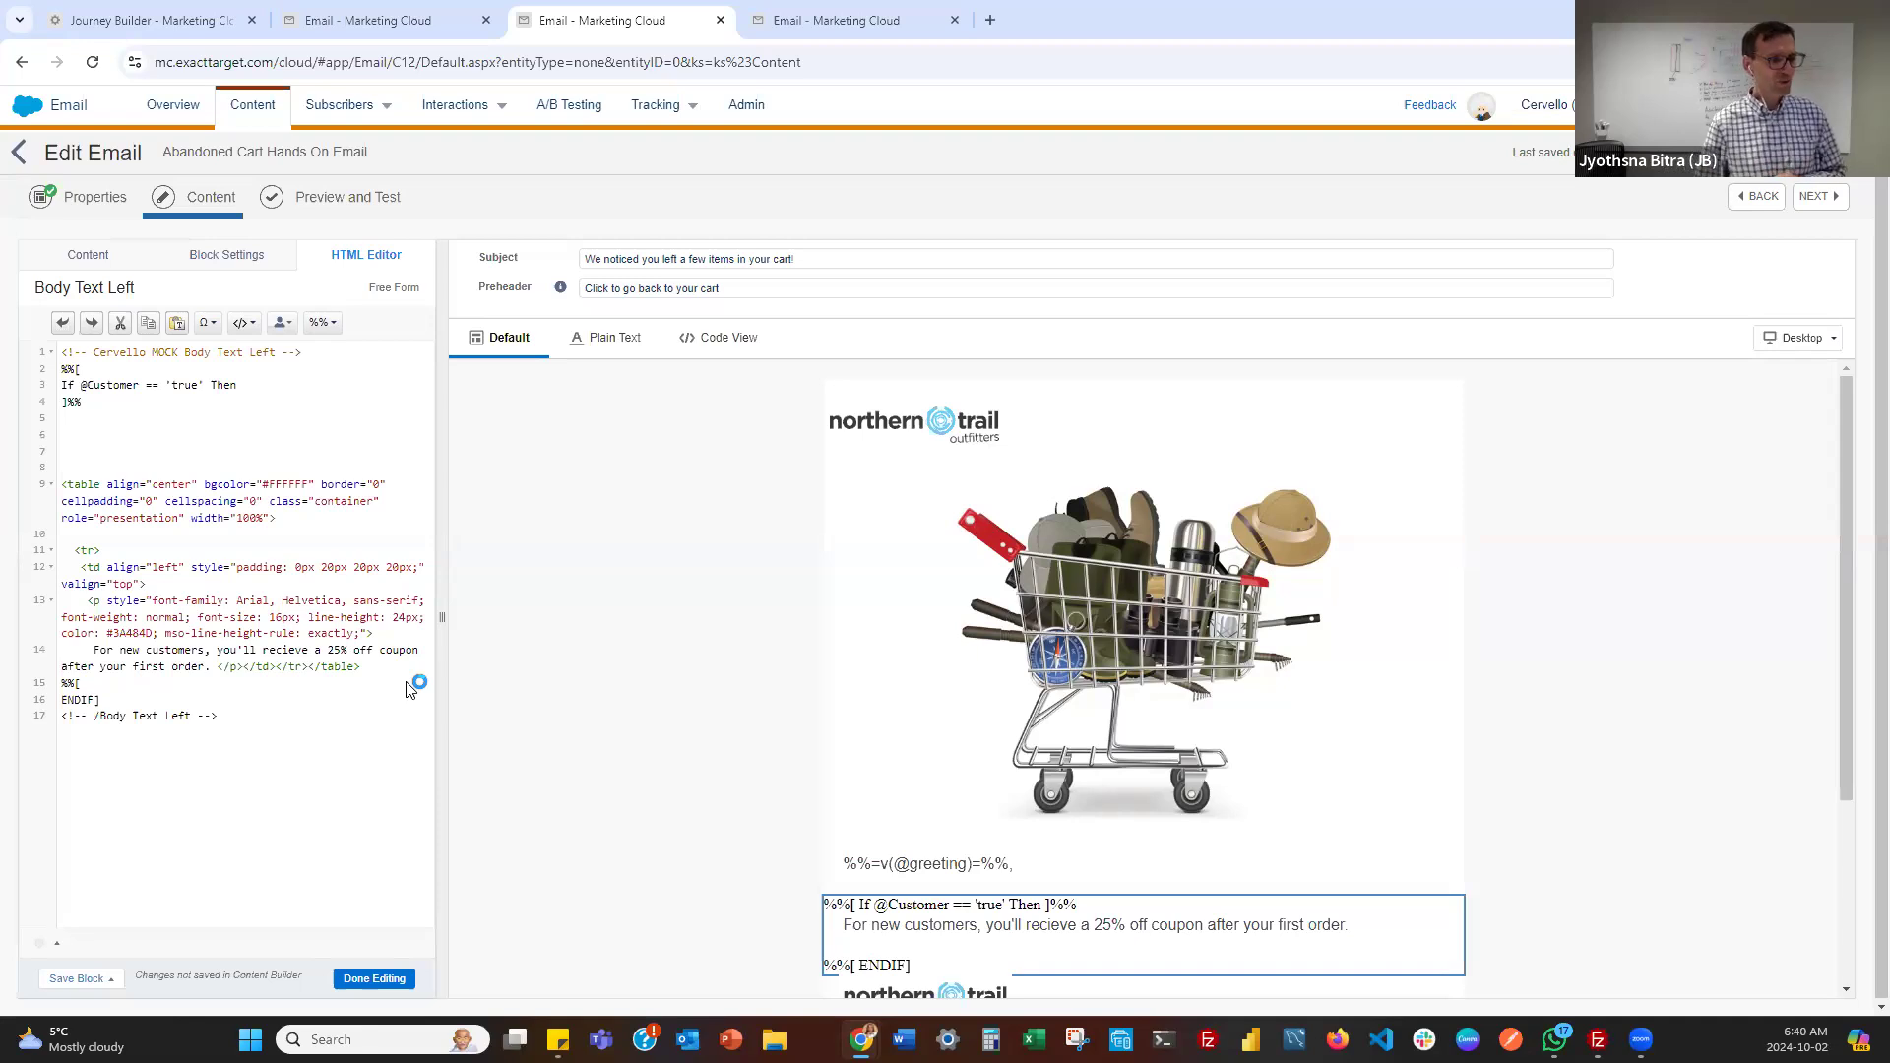
text(%%)
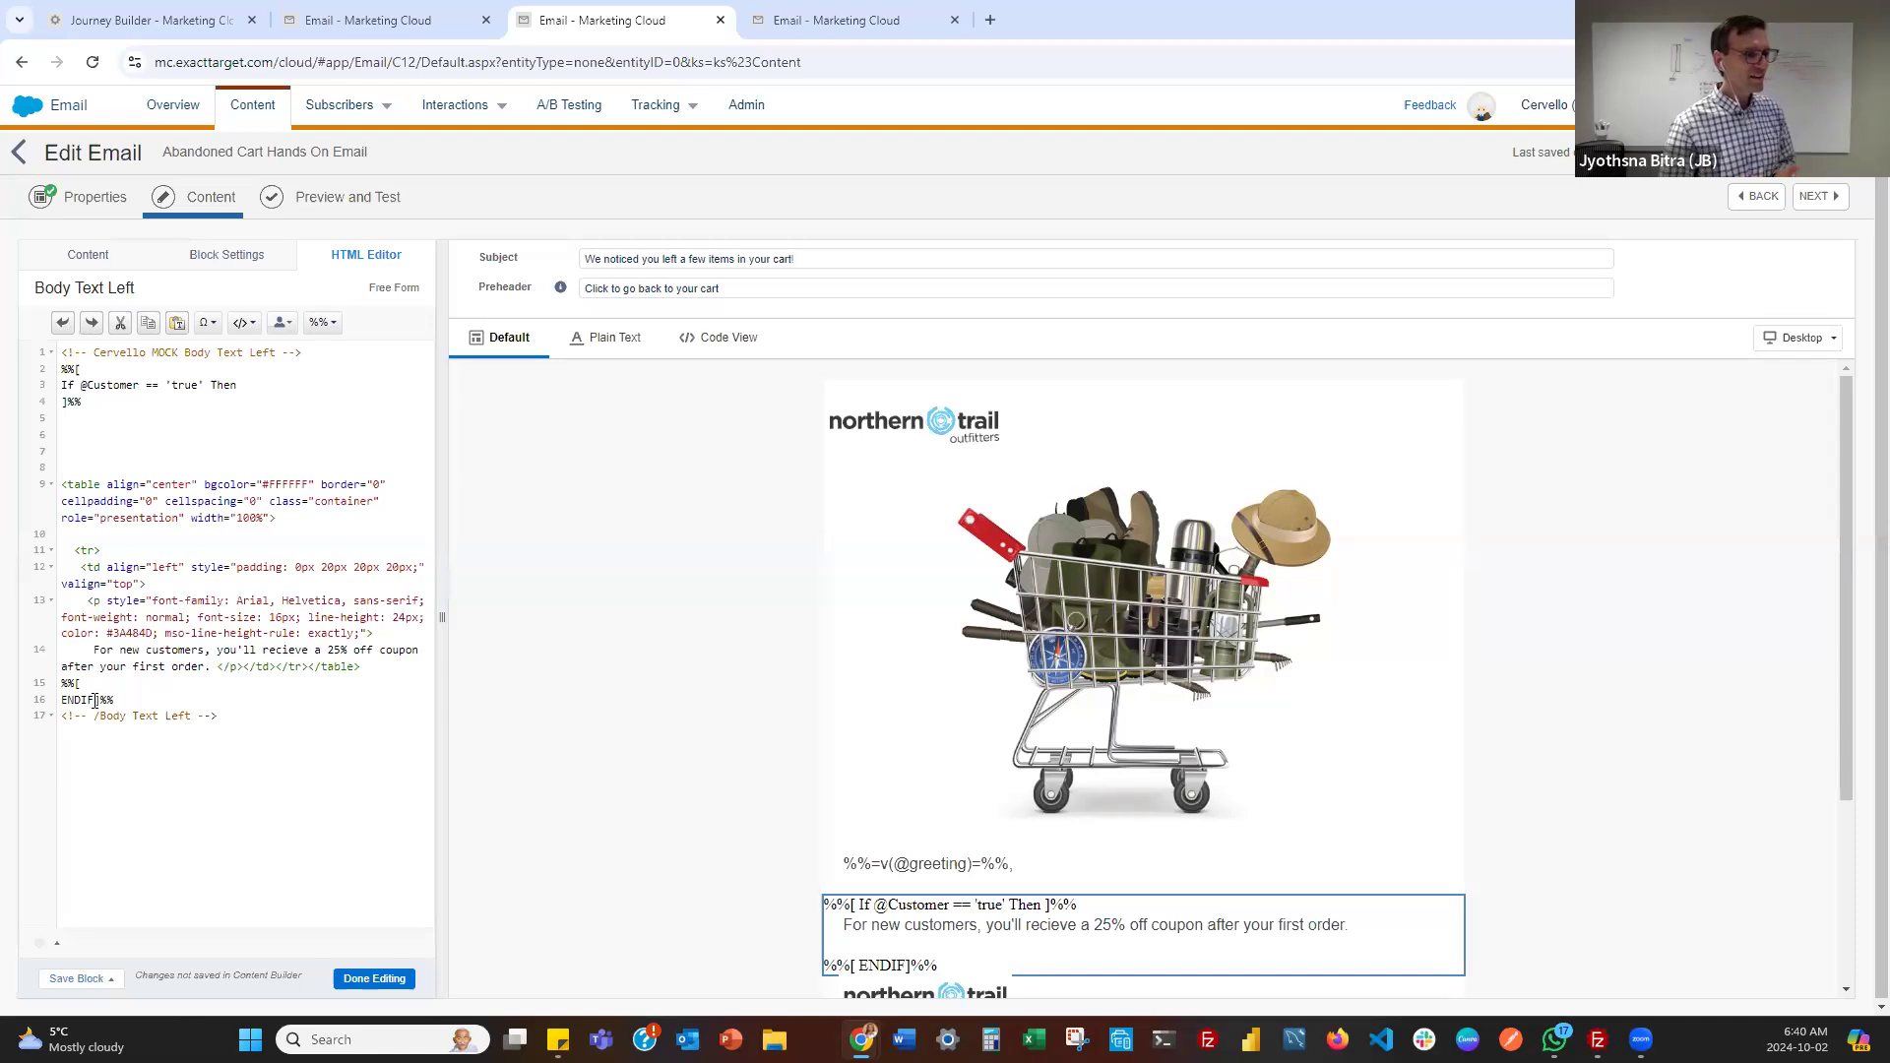
key(Left)
key(Left)
key(Left)
key(Return)
click(374, 979)
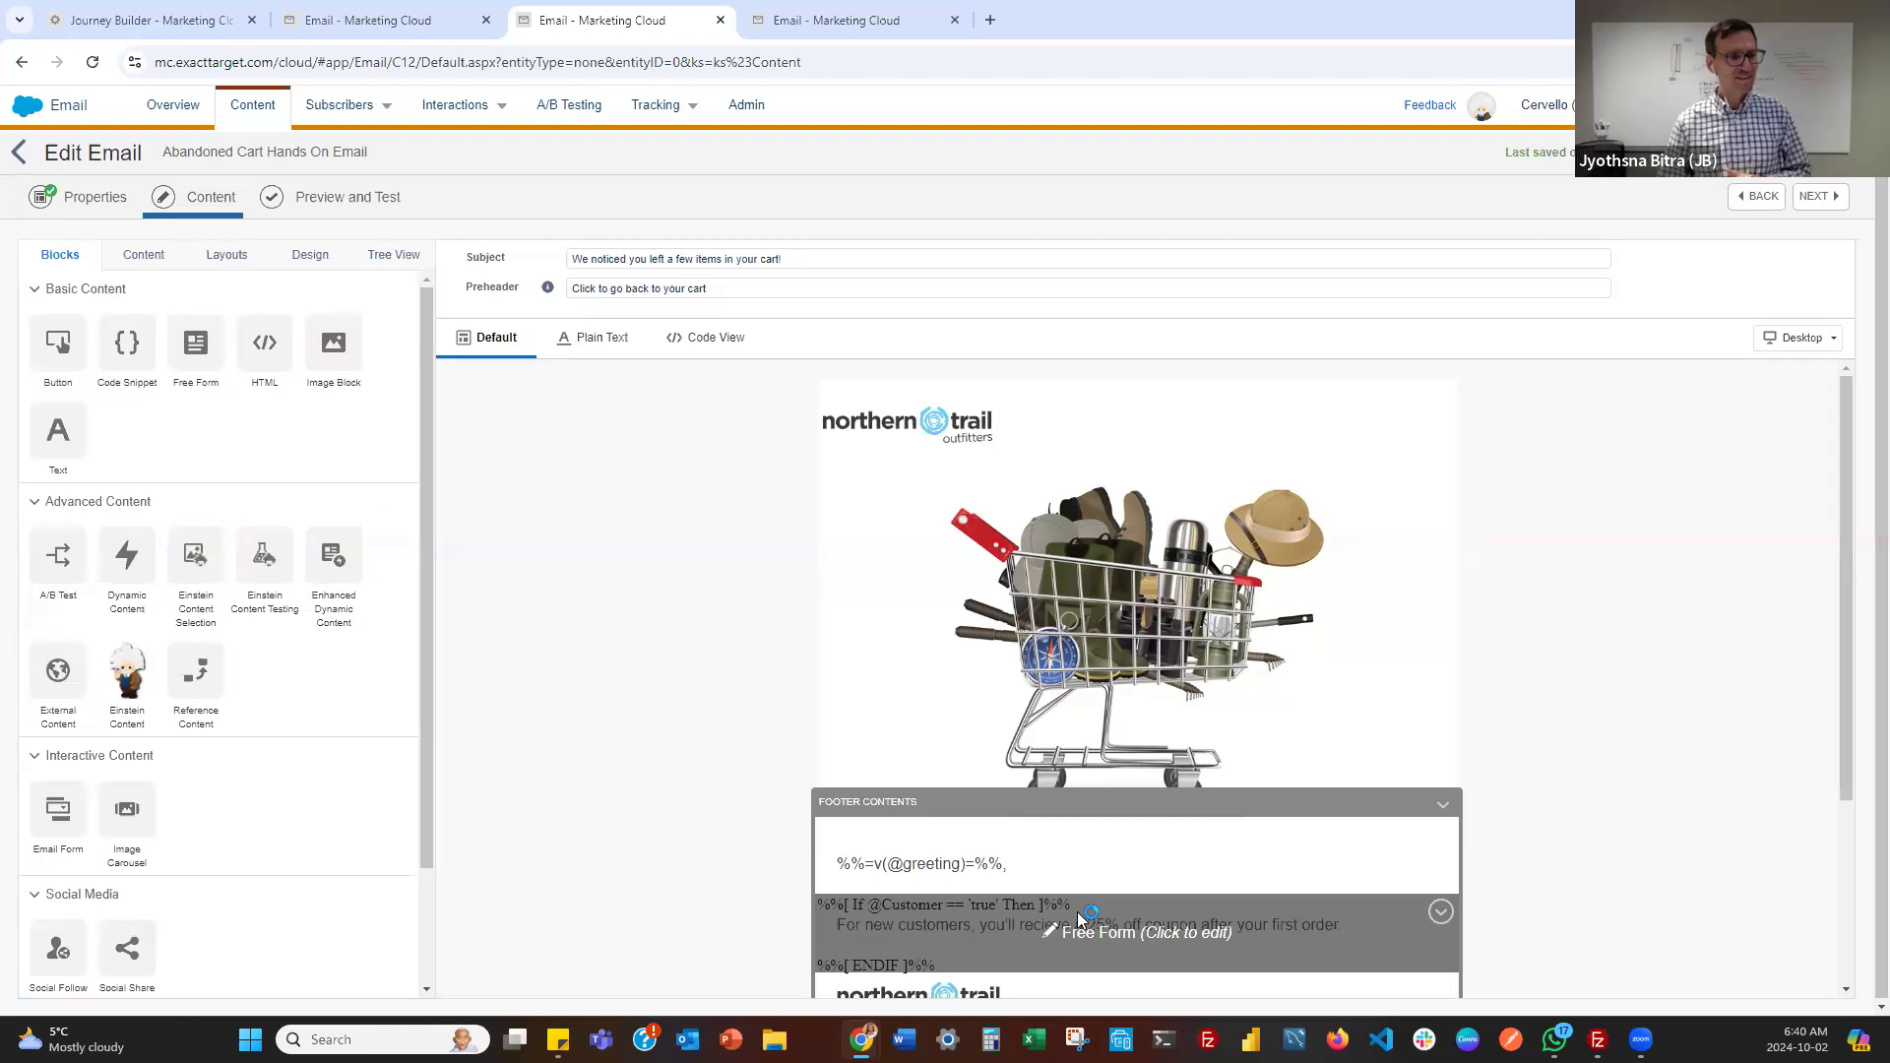
Reopen the Body Text Left block's HTML, reformat the code with indented lines, and finish editing
click(1036, 856)
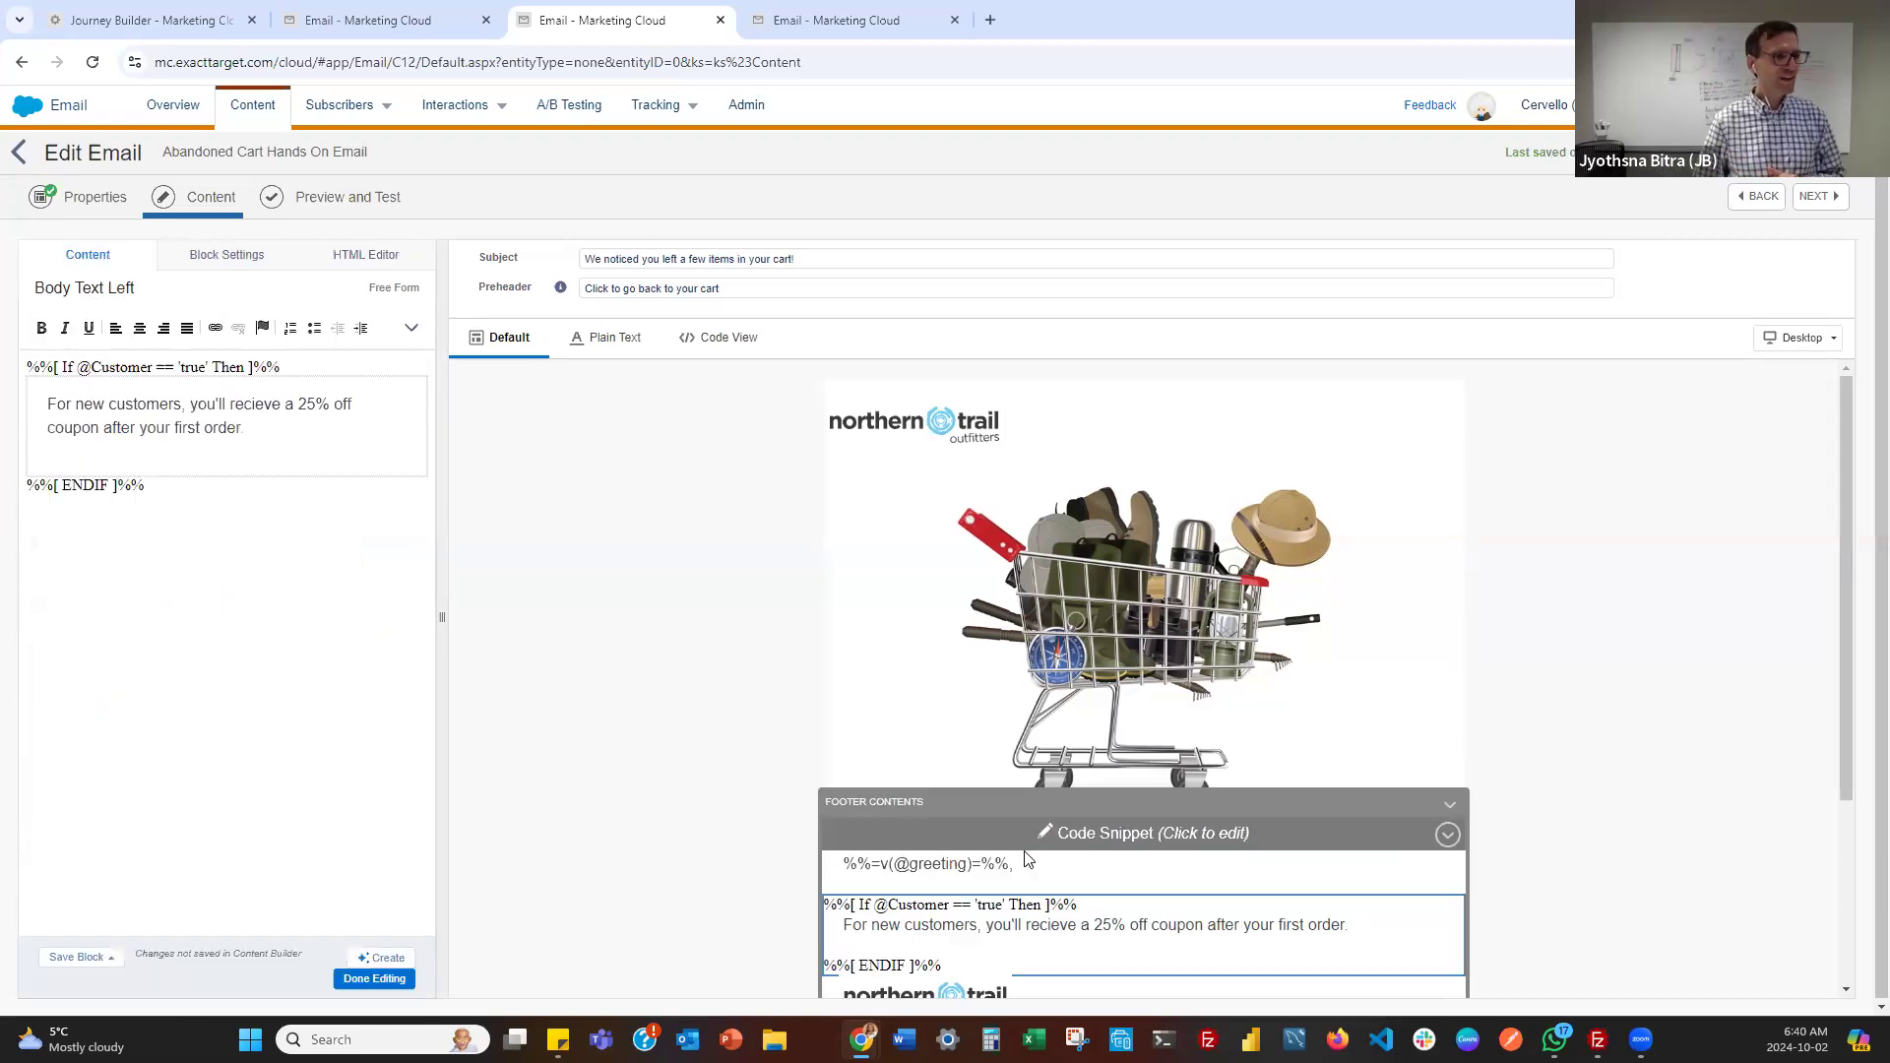
click(356, 256)
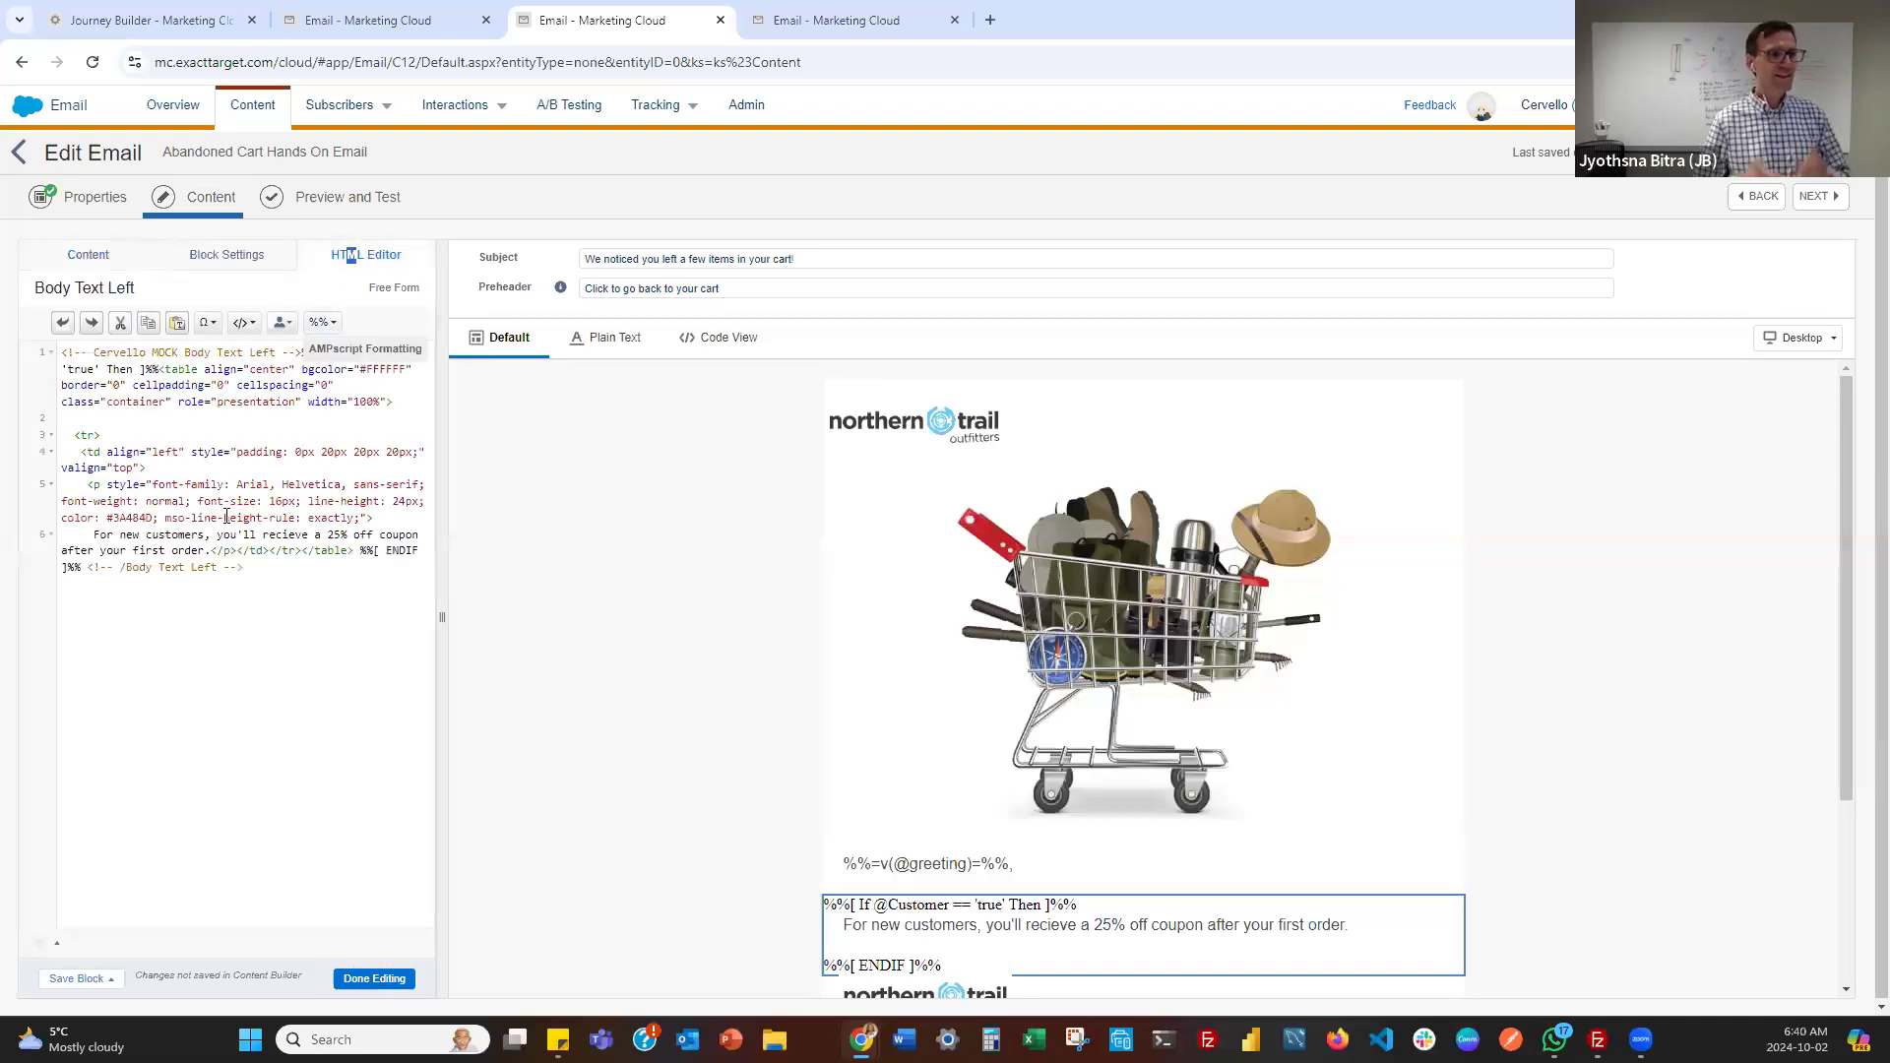
click(51, 943)
click(105, 898)
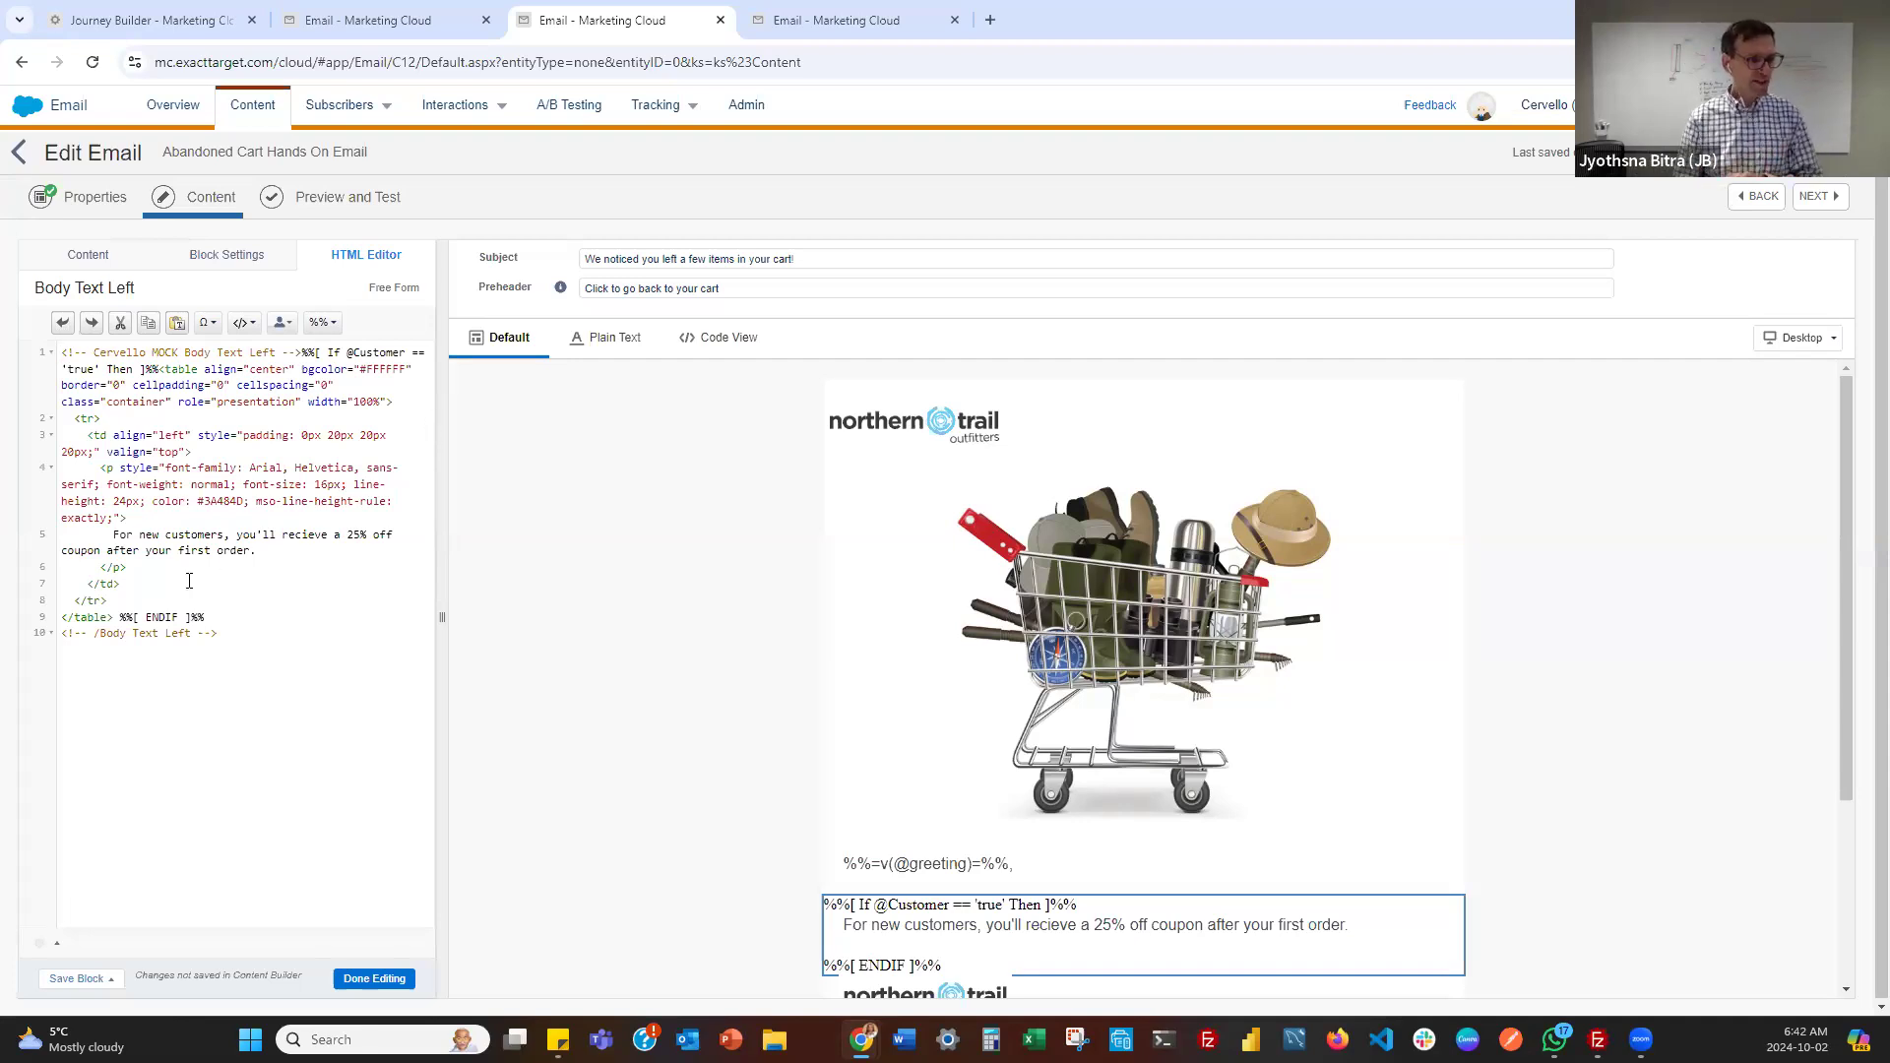
click(393, 979)
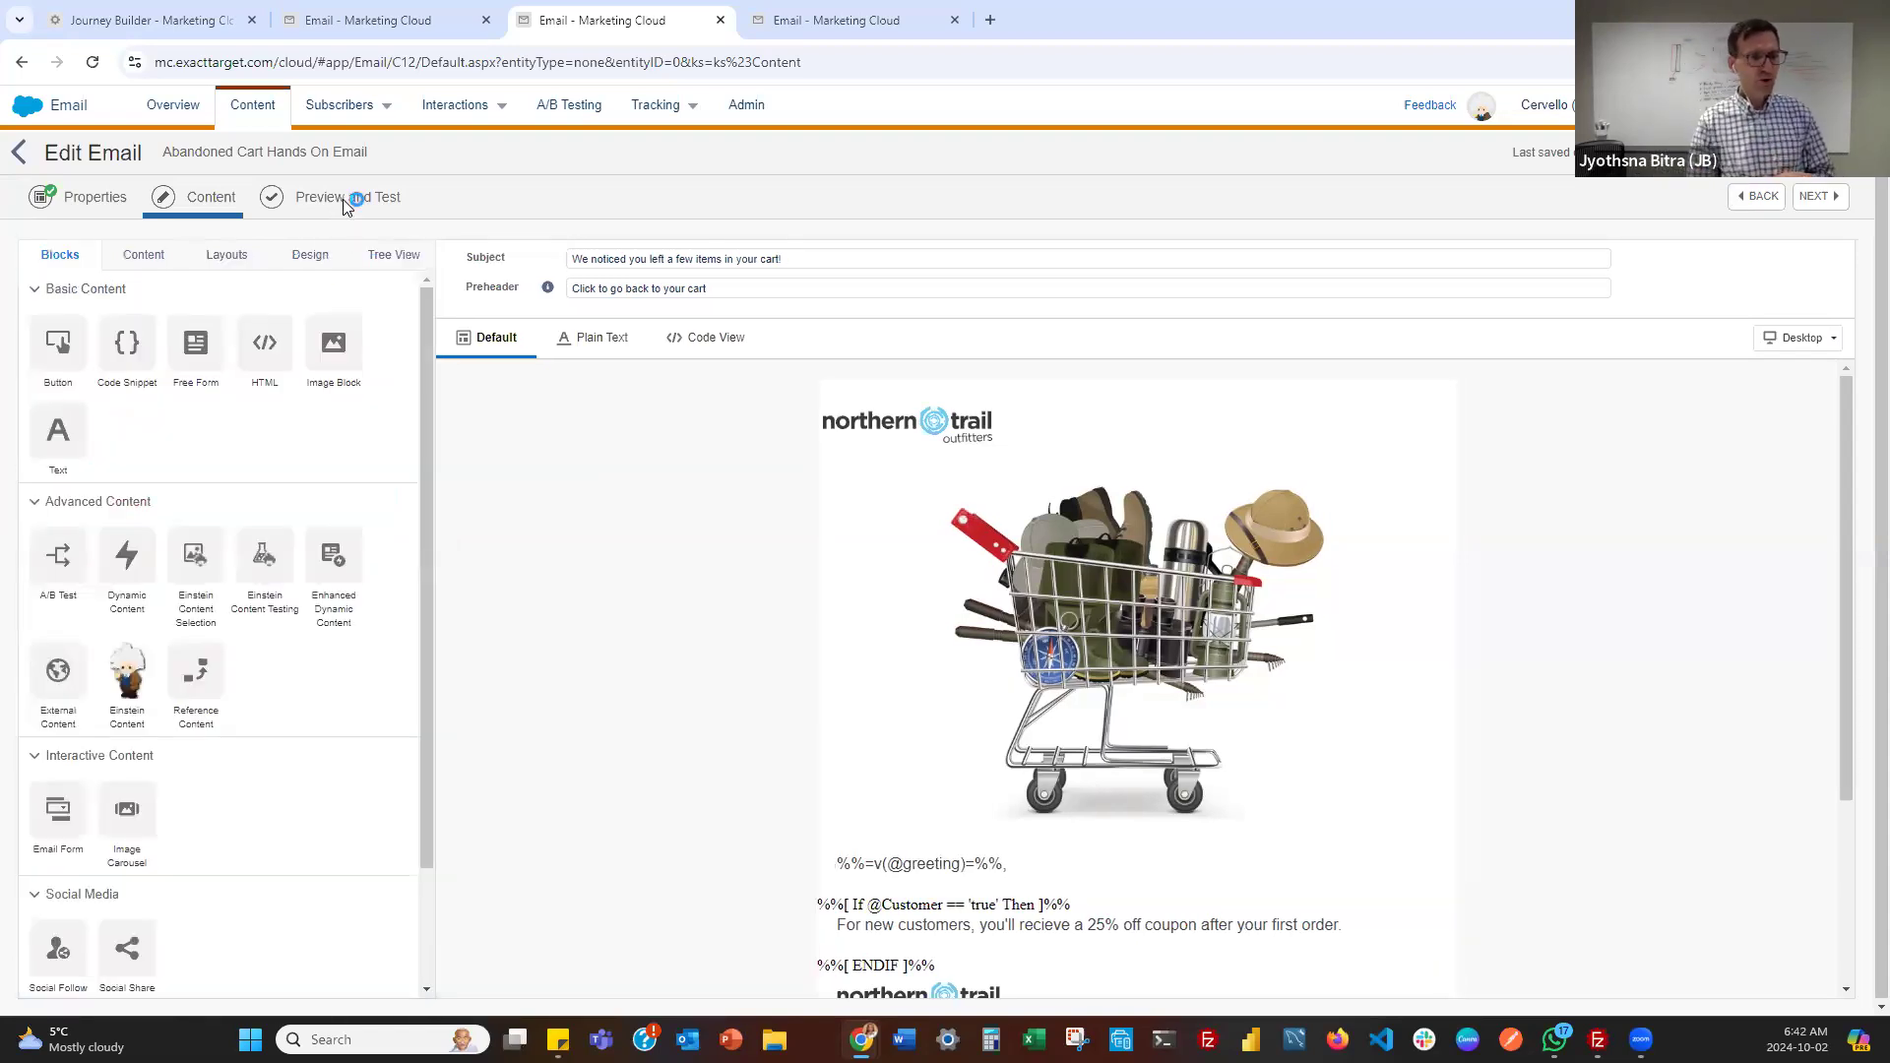
Preview the email for the subscriber with Customer True from the data extension in HandsOn > JourneyBuilderBootcamp > AbandonedCartHandsOnDE
click(343, 199)
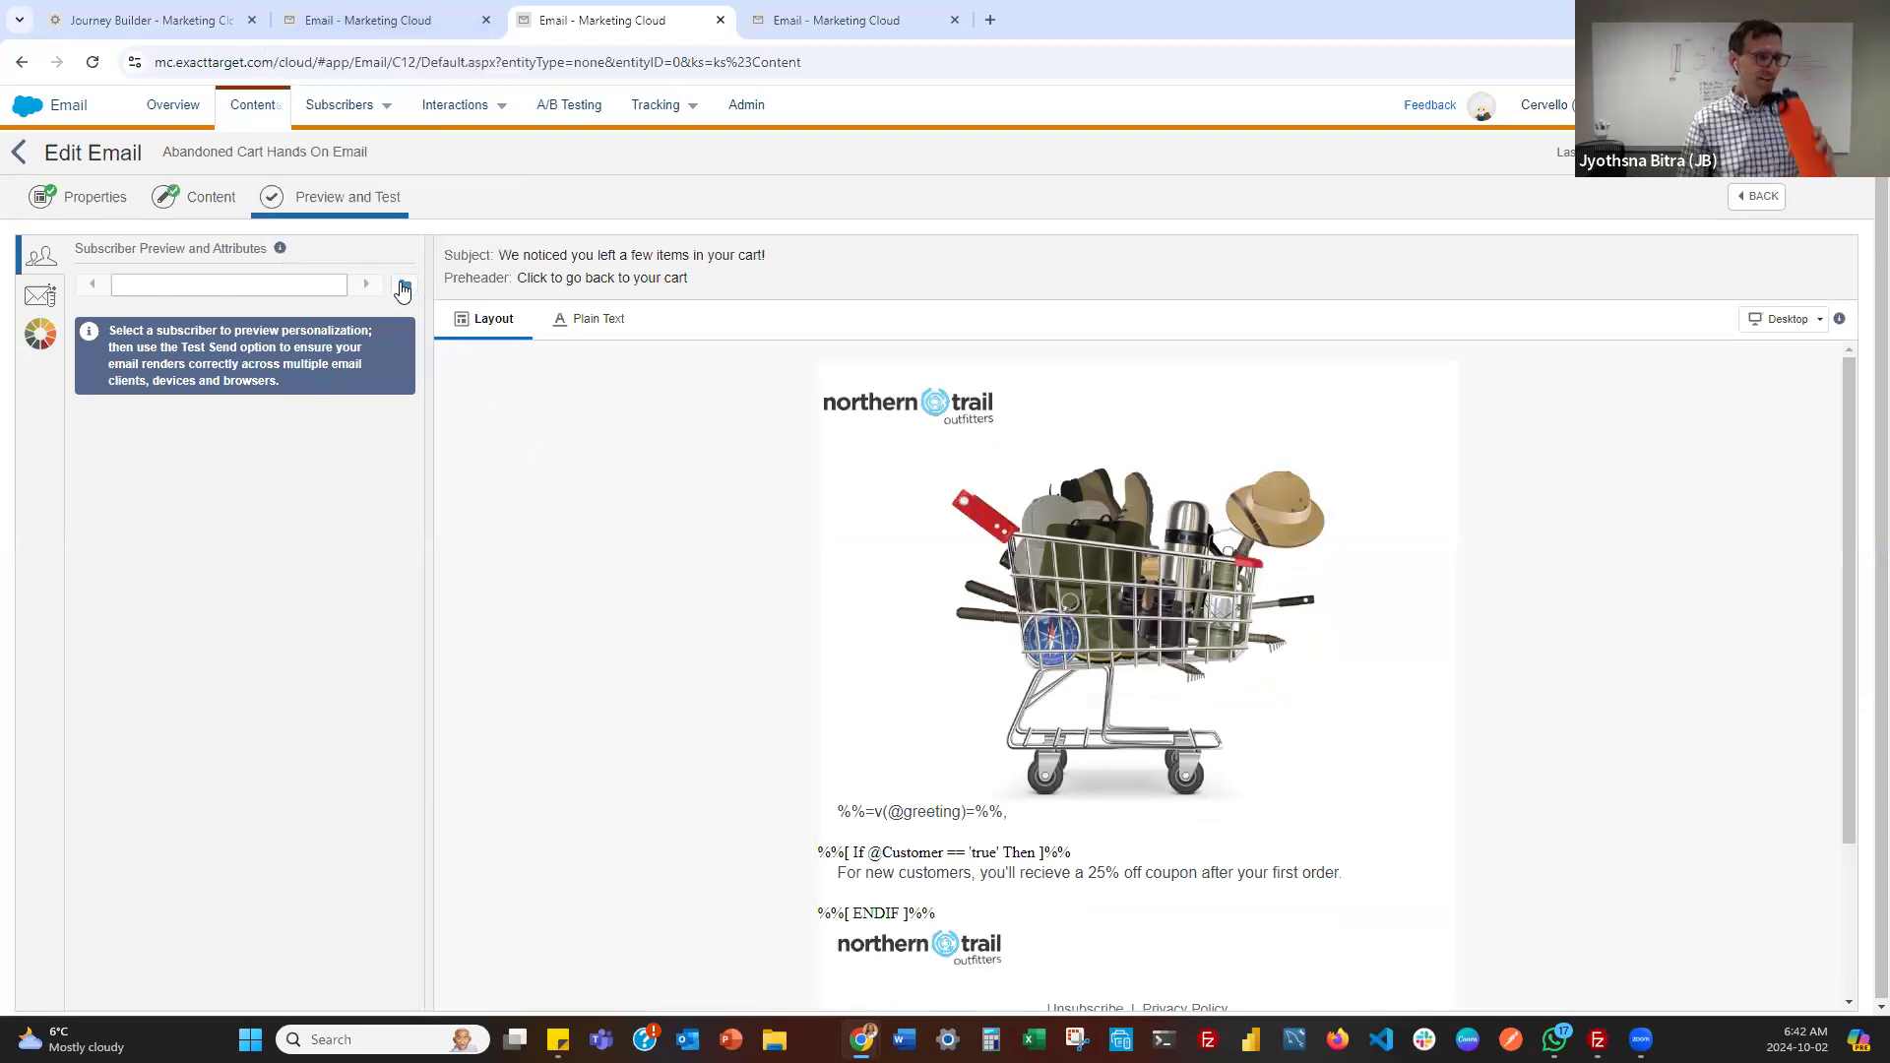
click(402, 287)
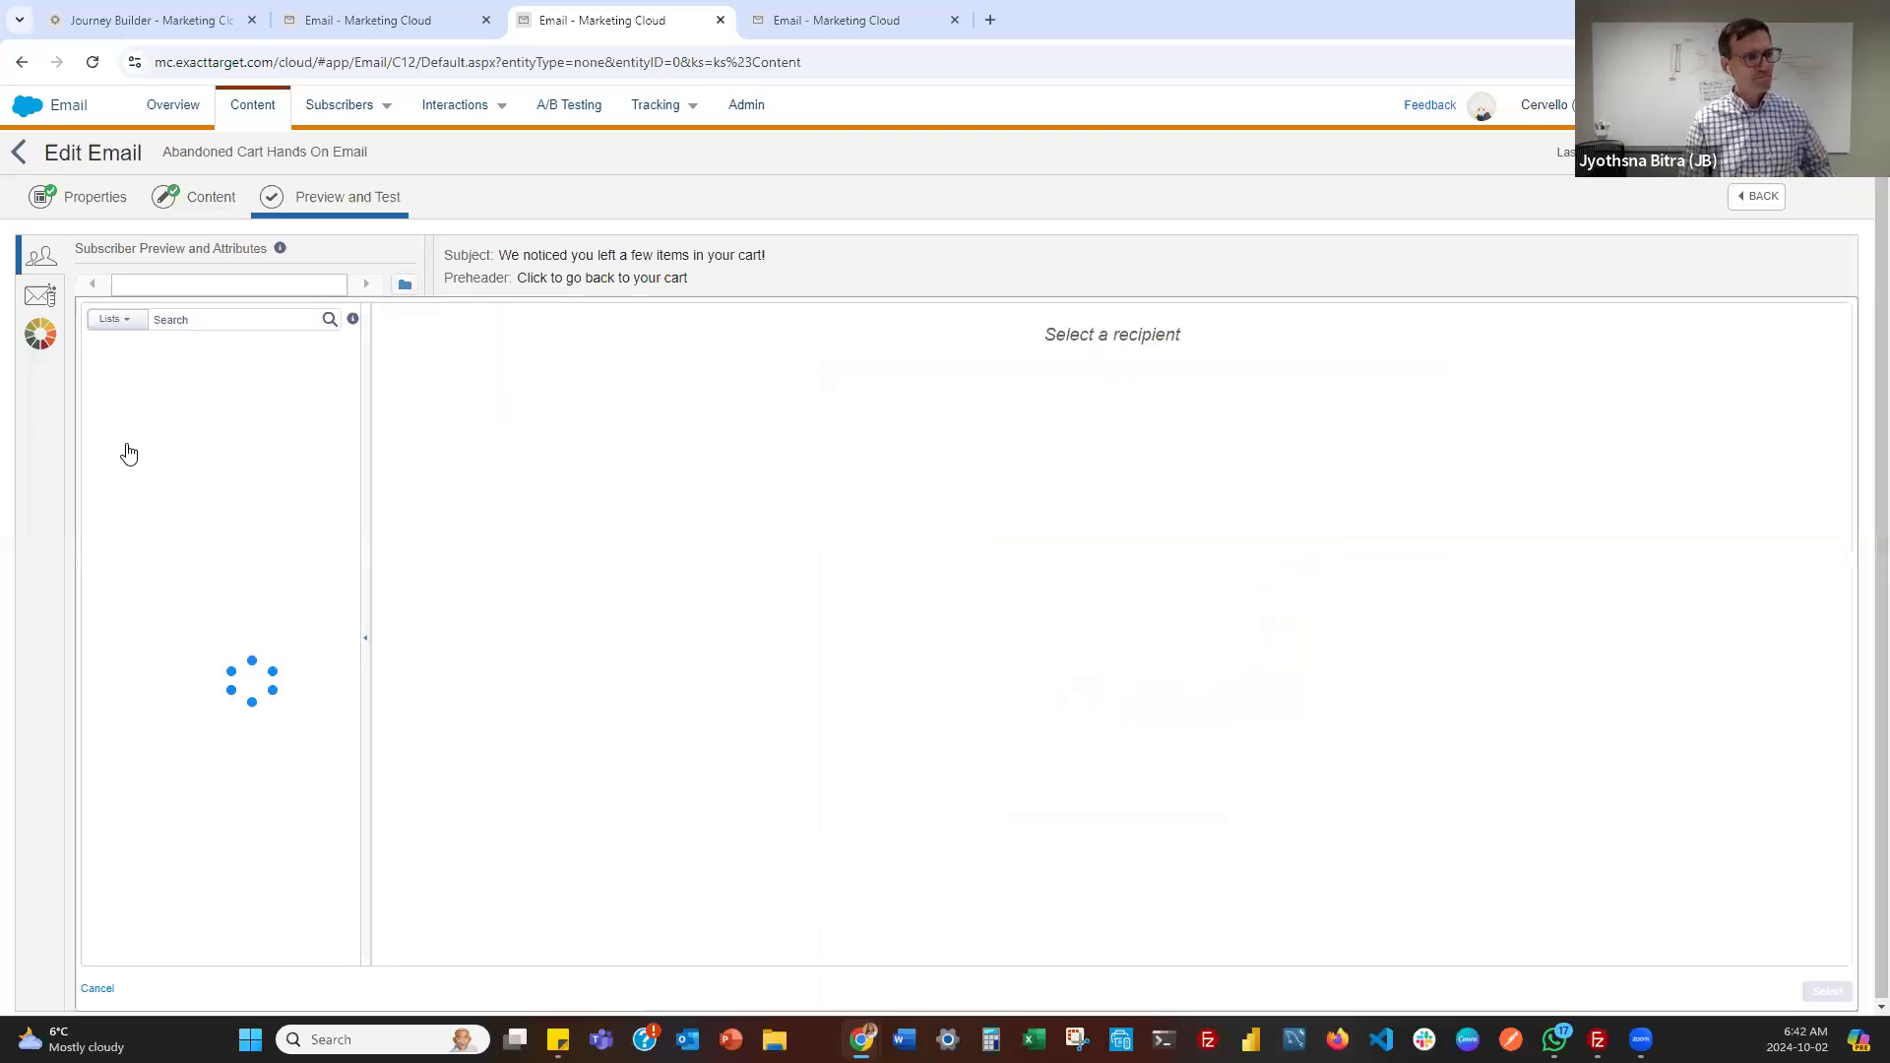
click(98, 435)
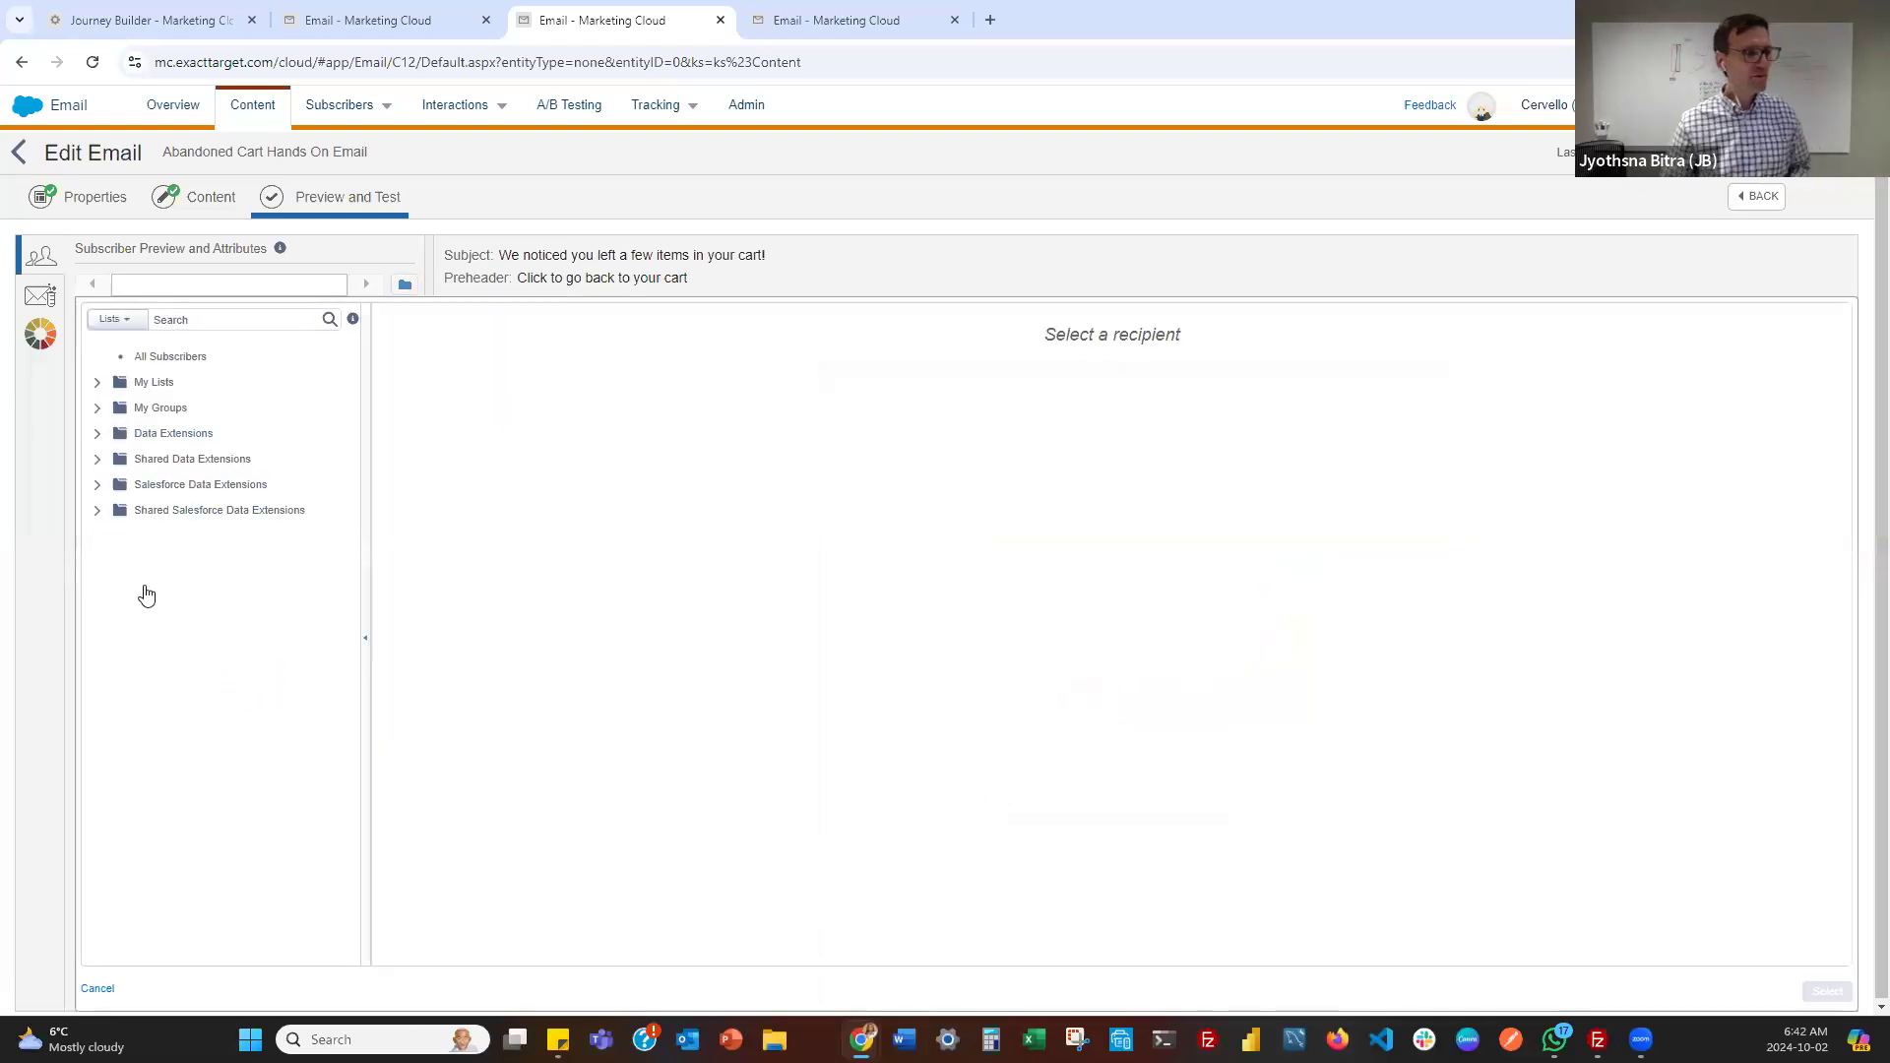
scroll(185, 750, down, 2)
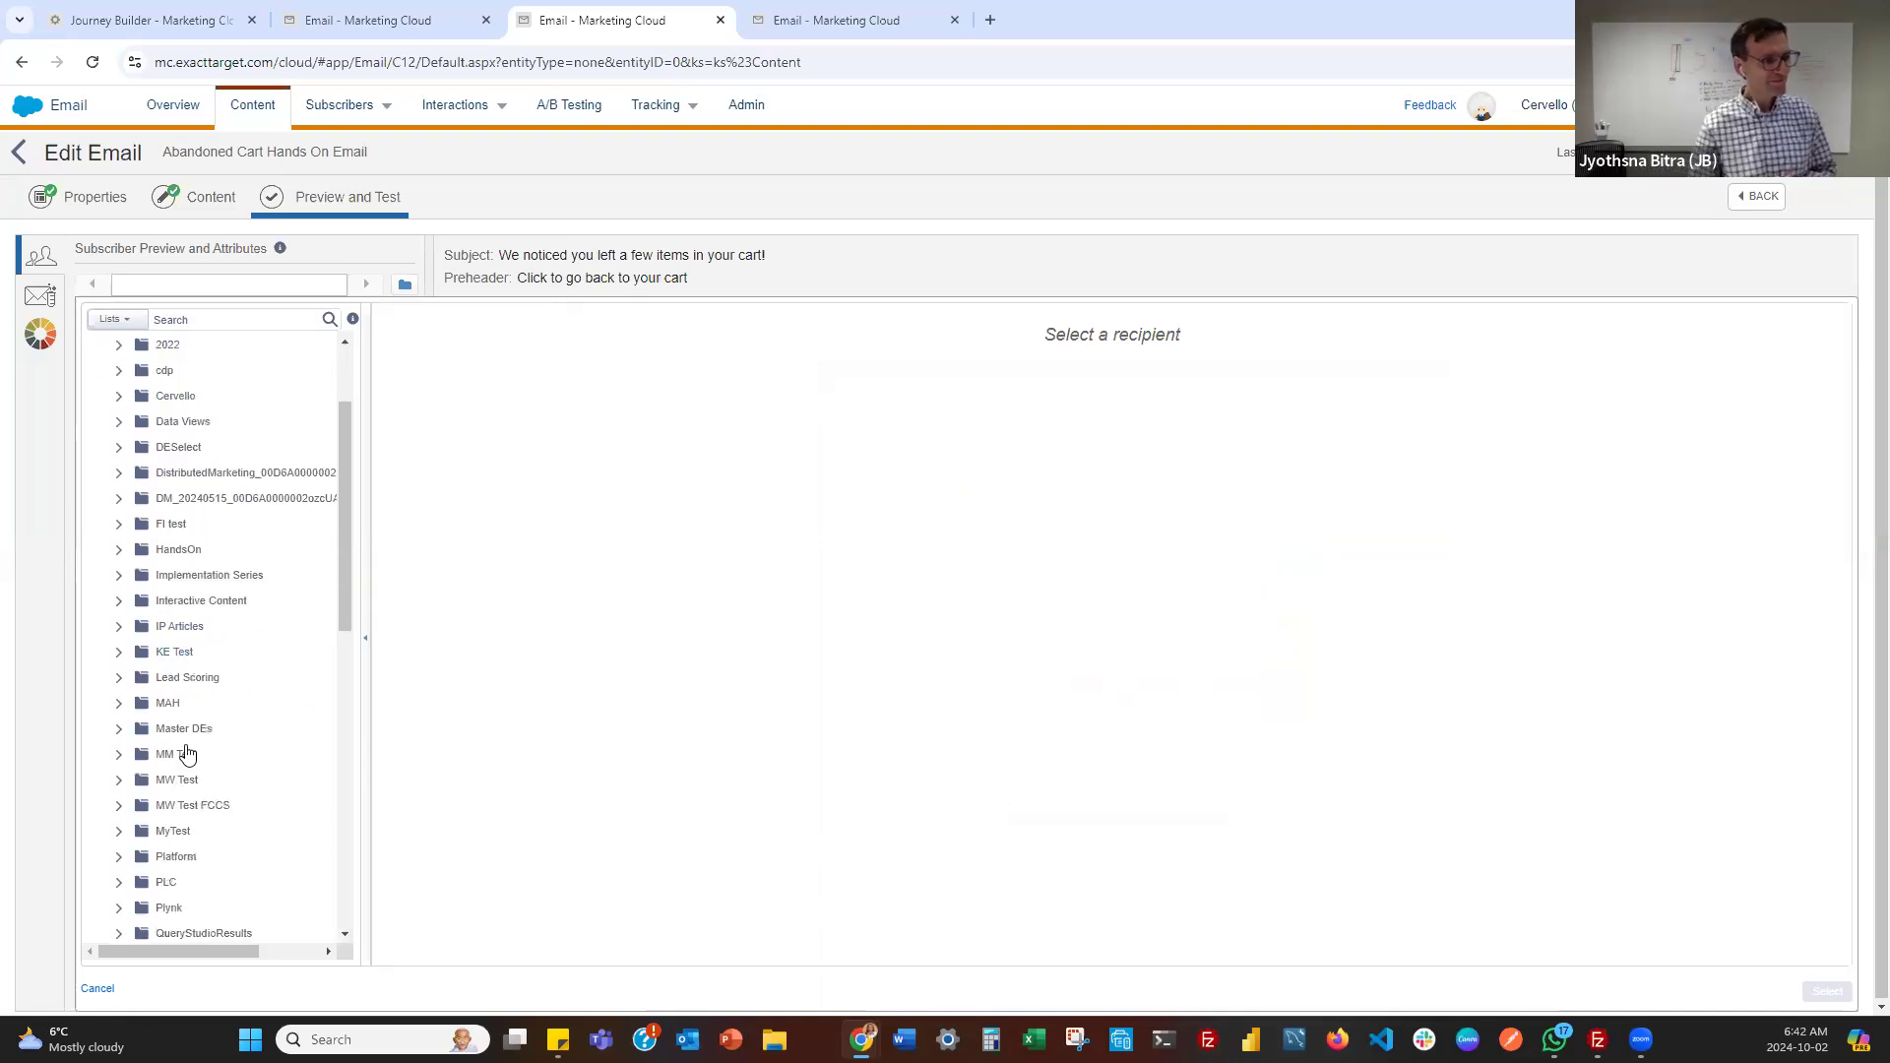
scroll(119, 599, up, 1)
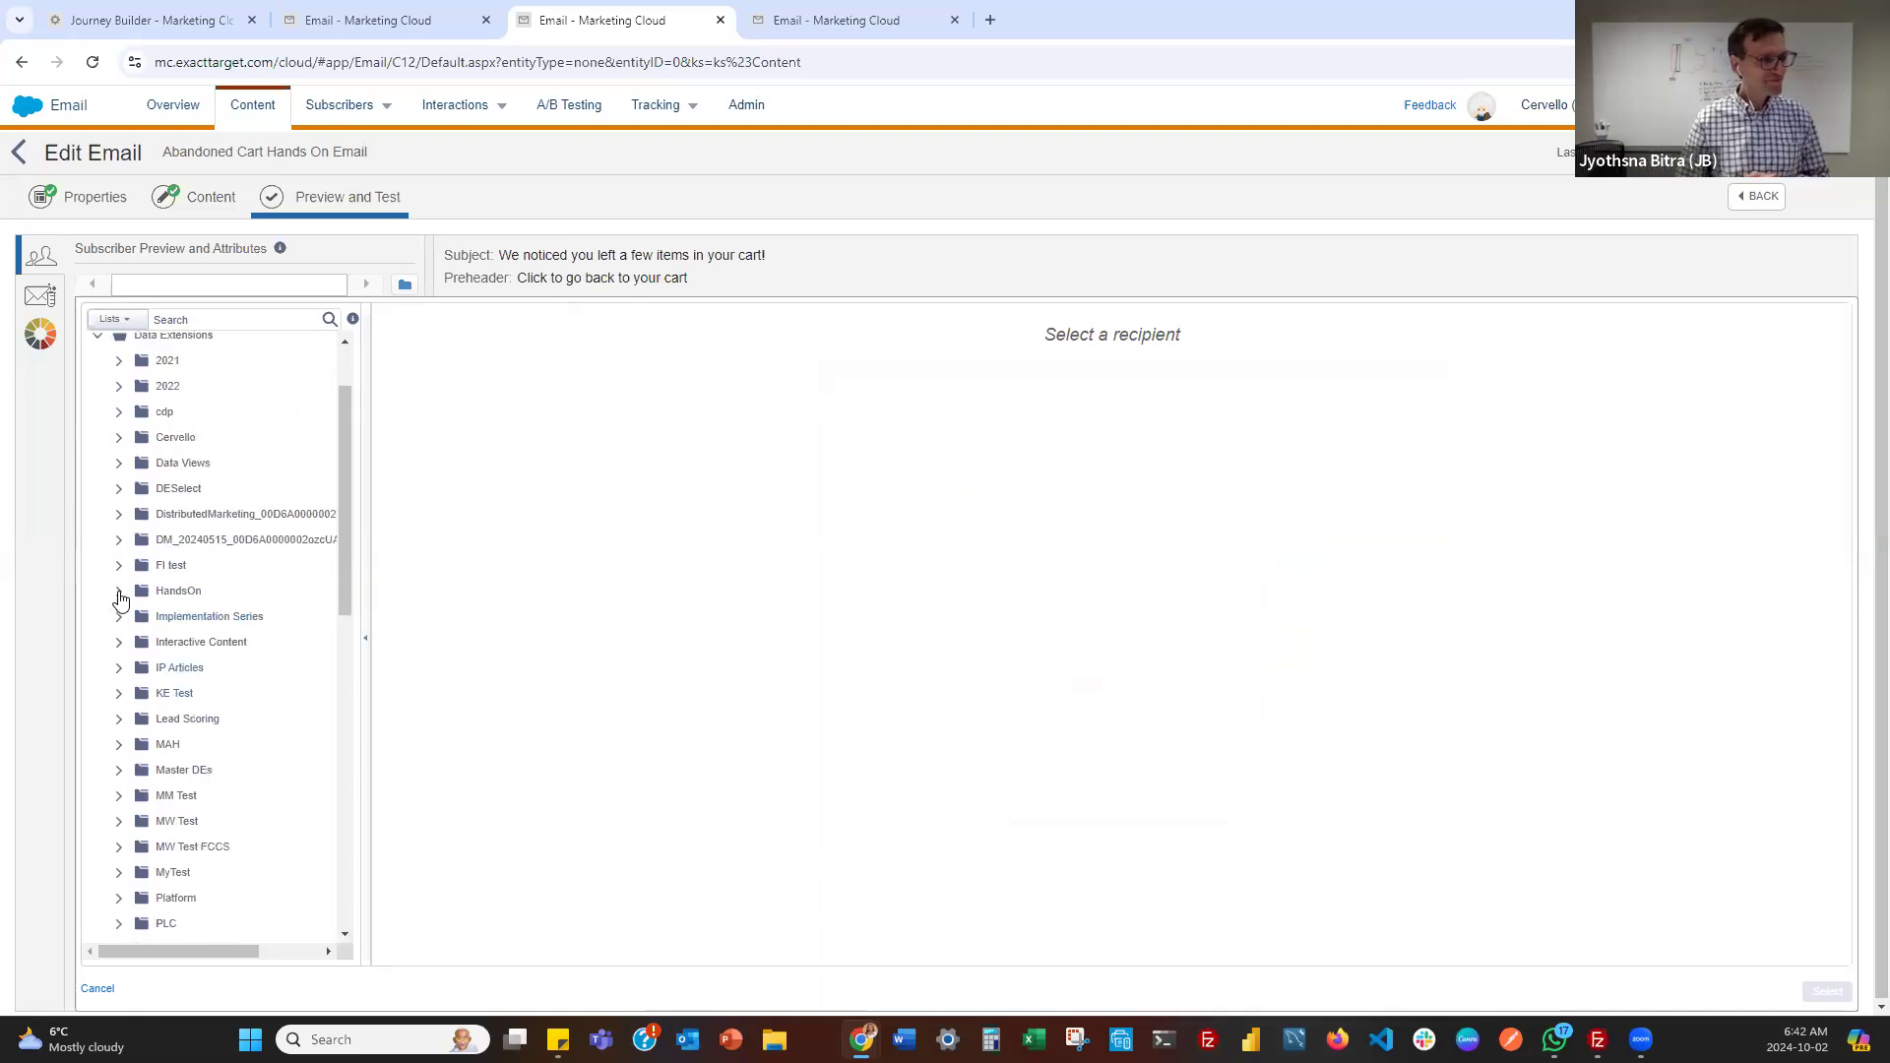
click(118, 592)
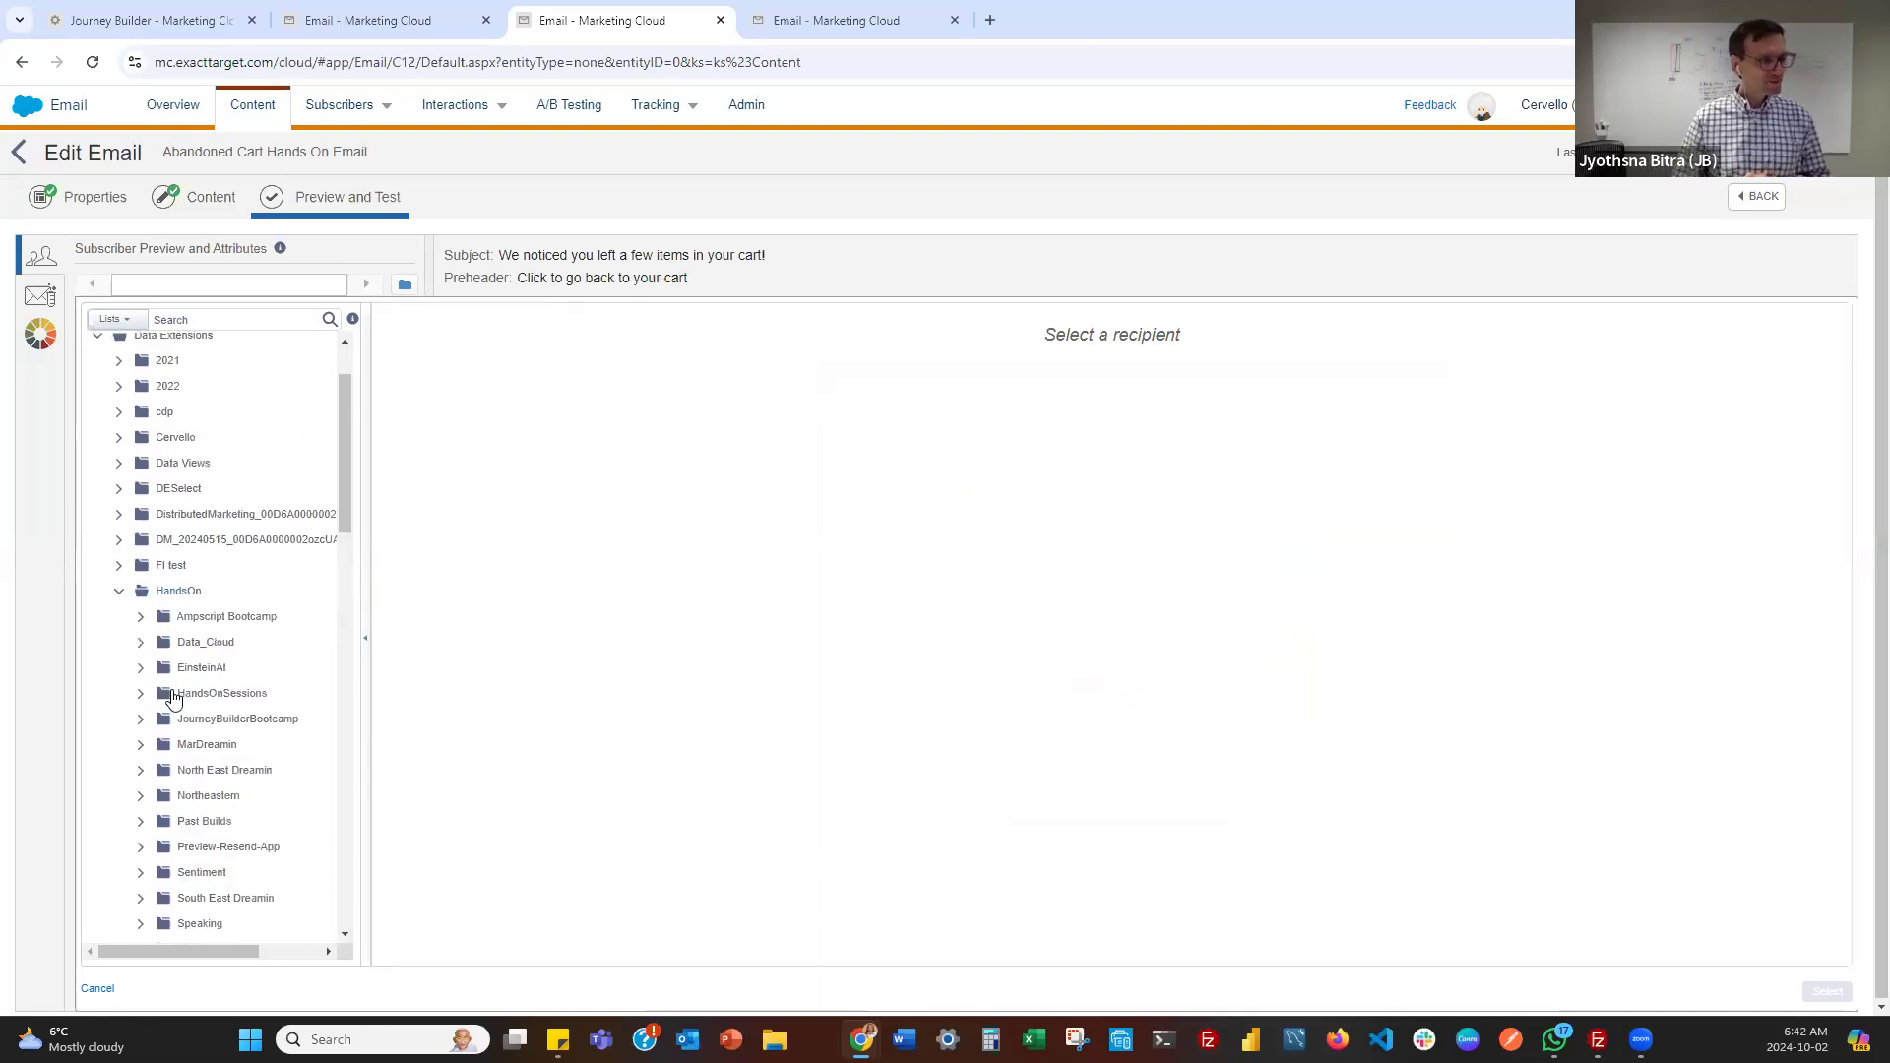
click(140, 723)
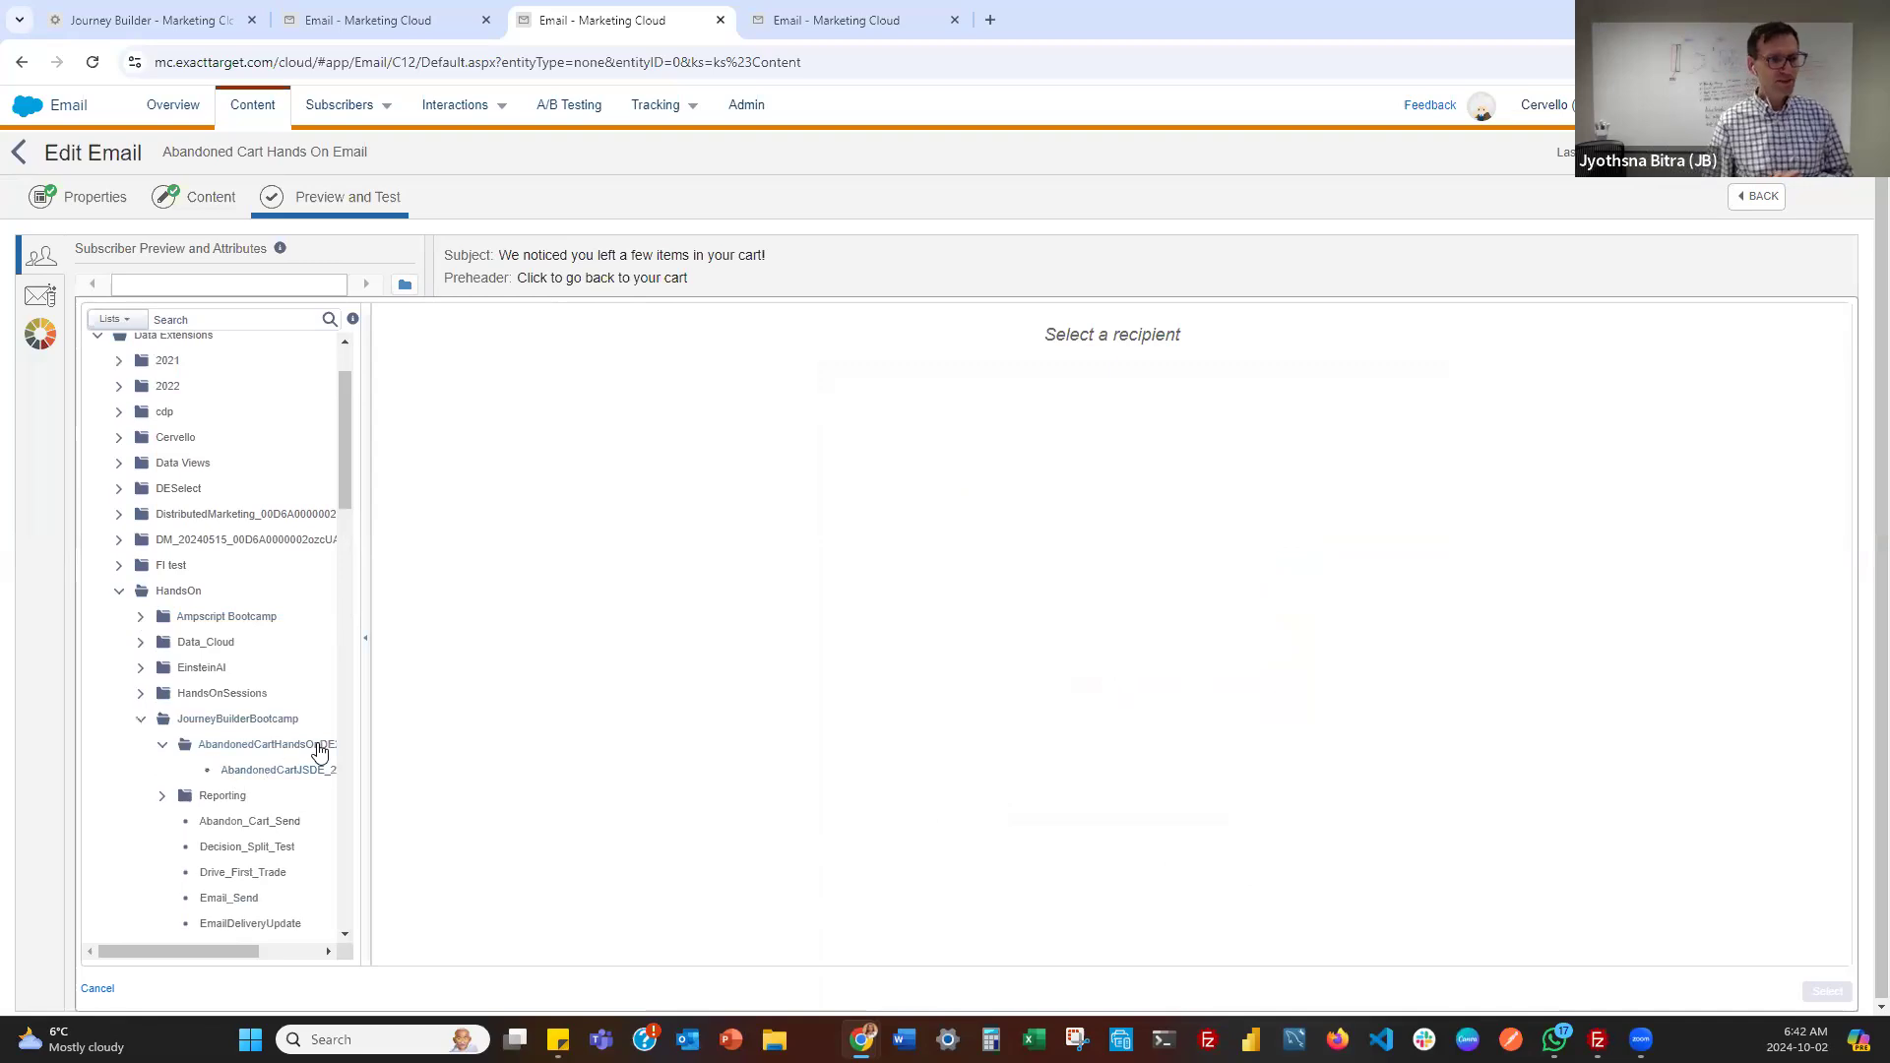
click(313, 766)
click(694, 464)
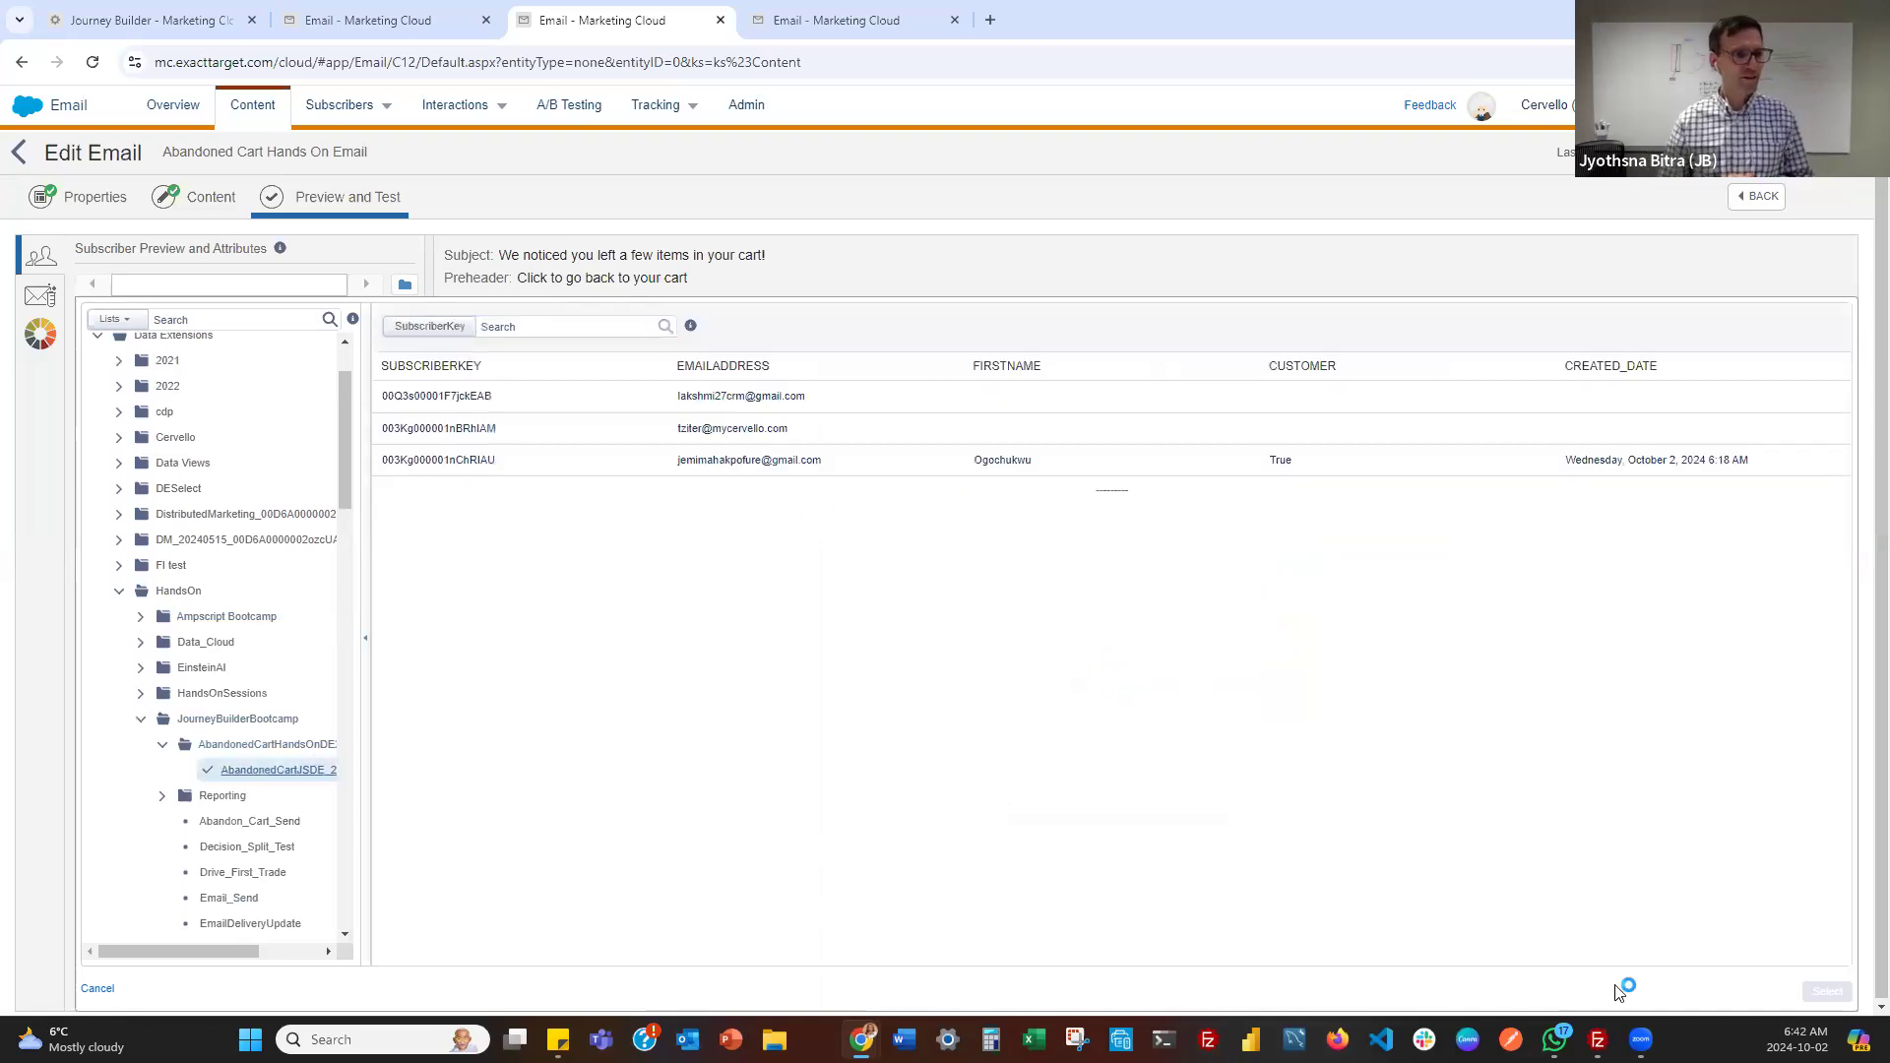
click(1827, 992)
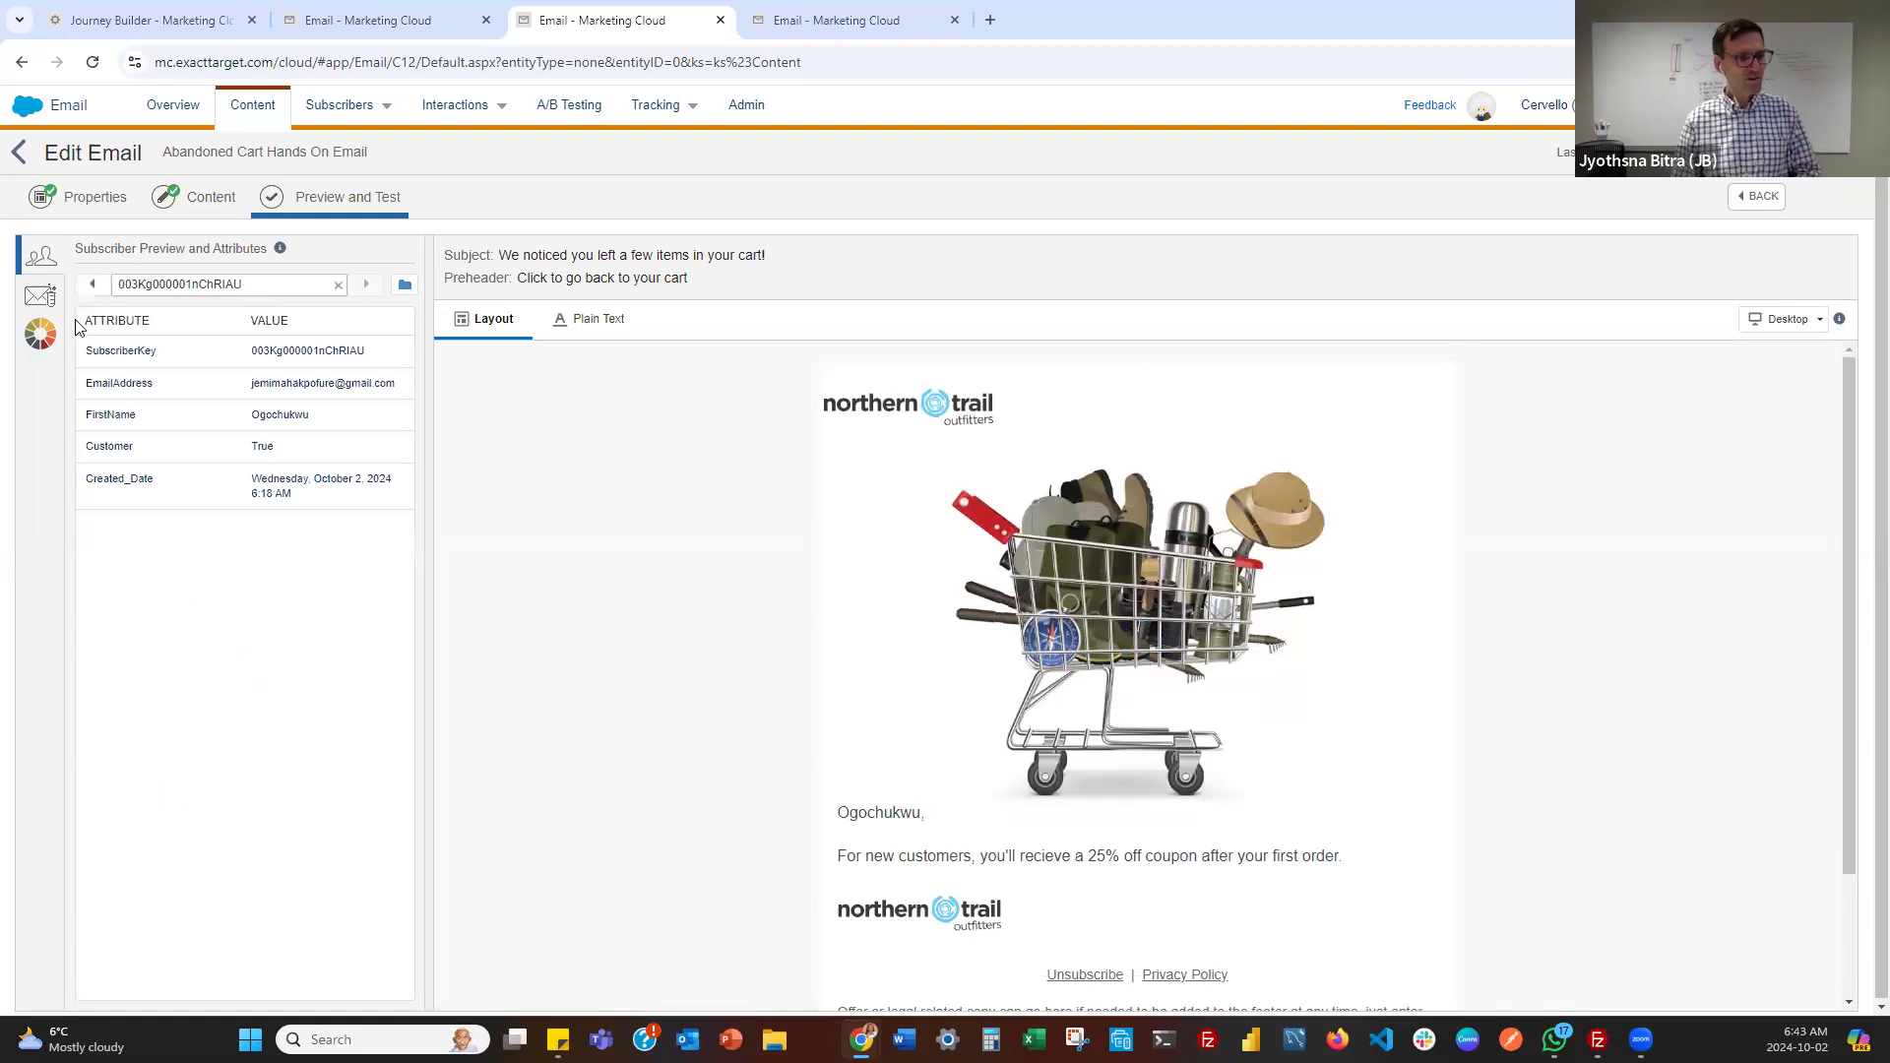
Compare the preview for a subscriber with empty FirstName and Customer fields with the one for the Customer True subscriber
click(94, 291)
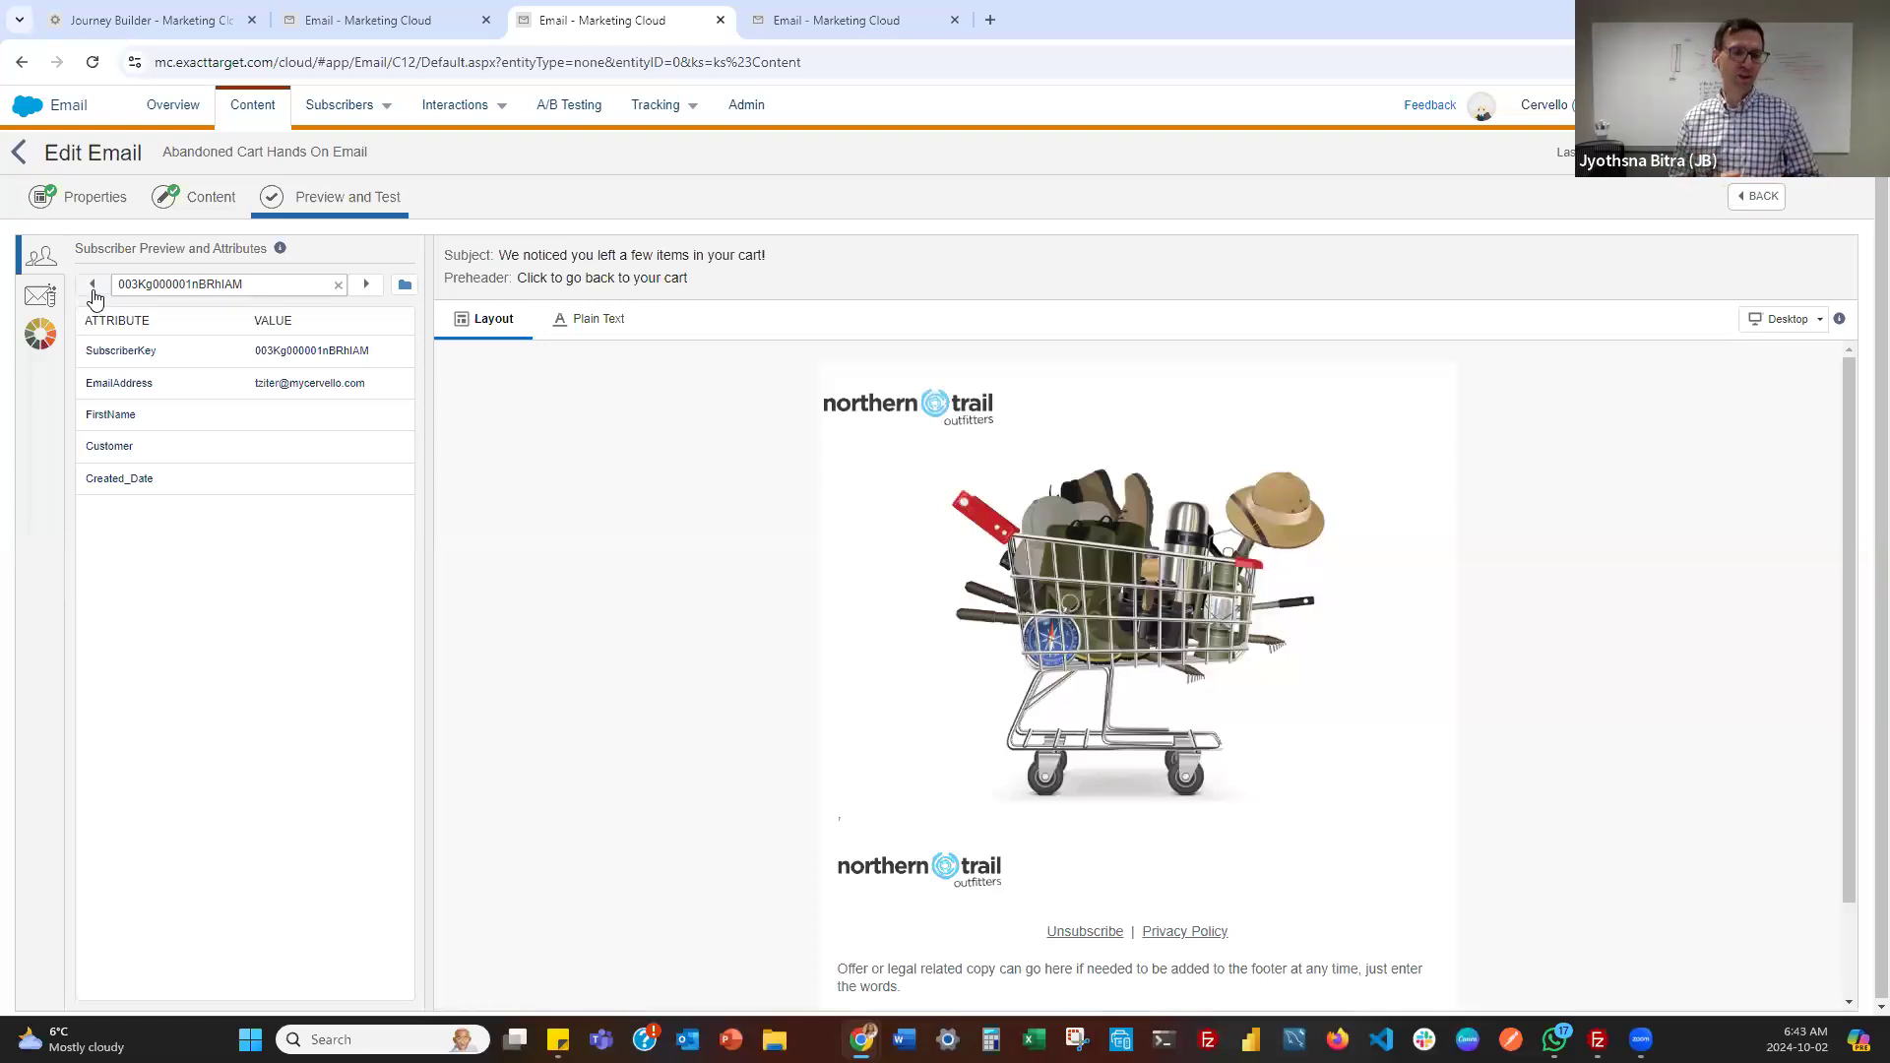
click(95, 296)
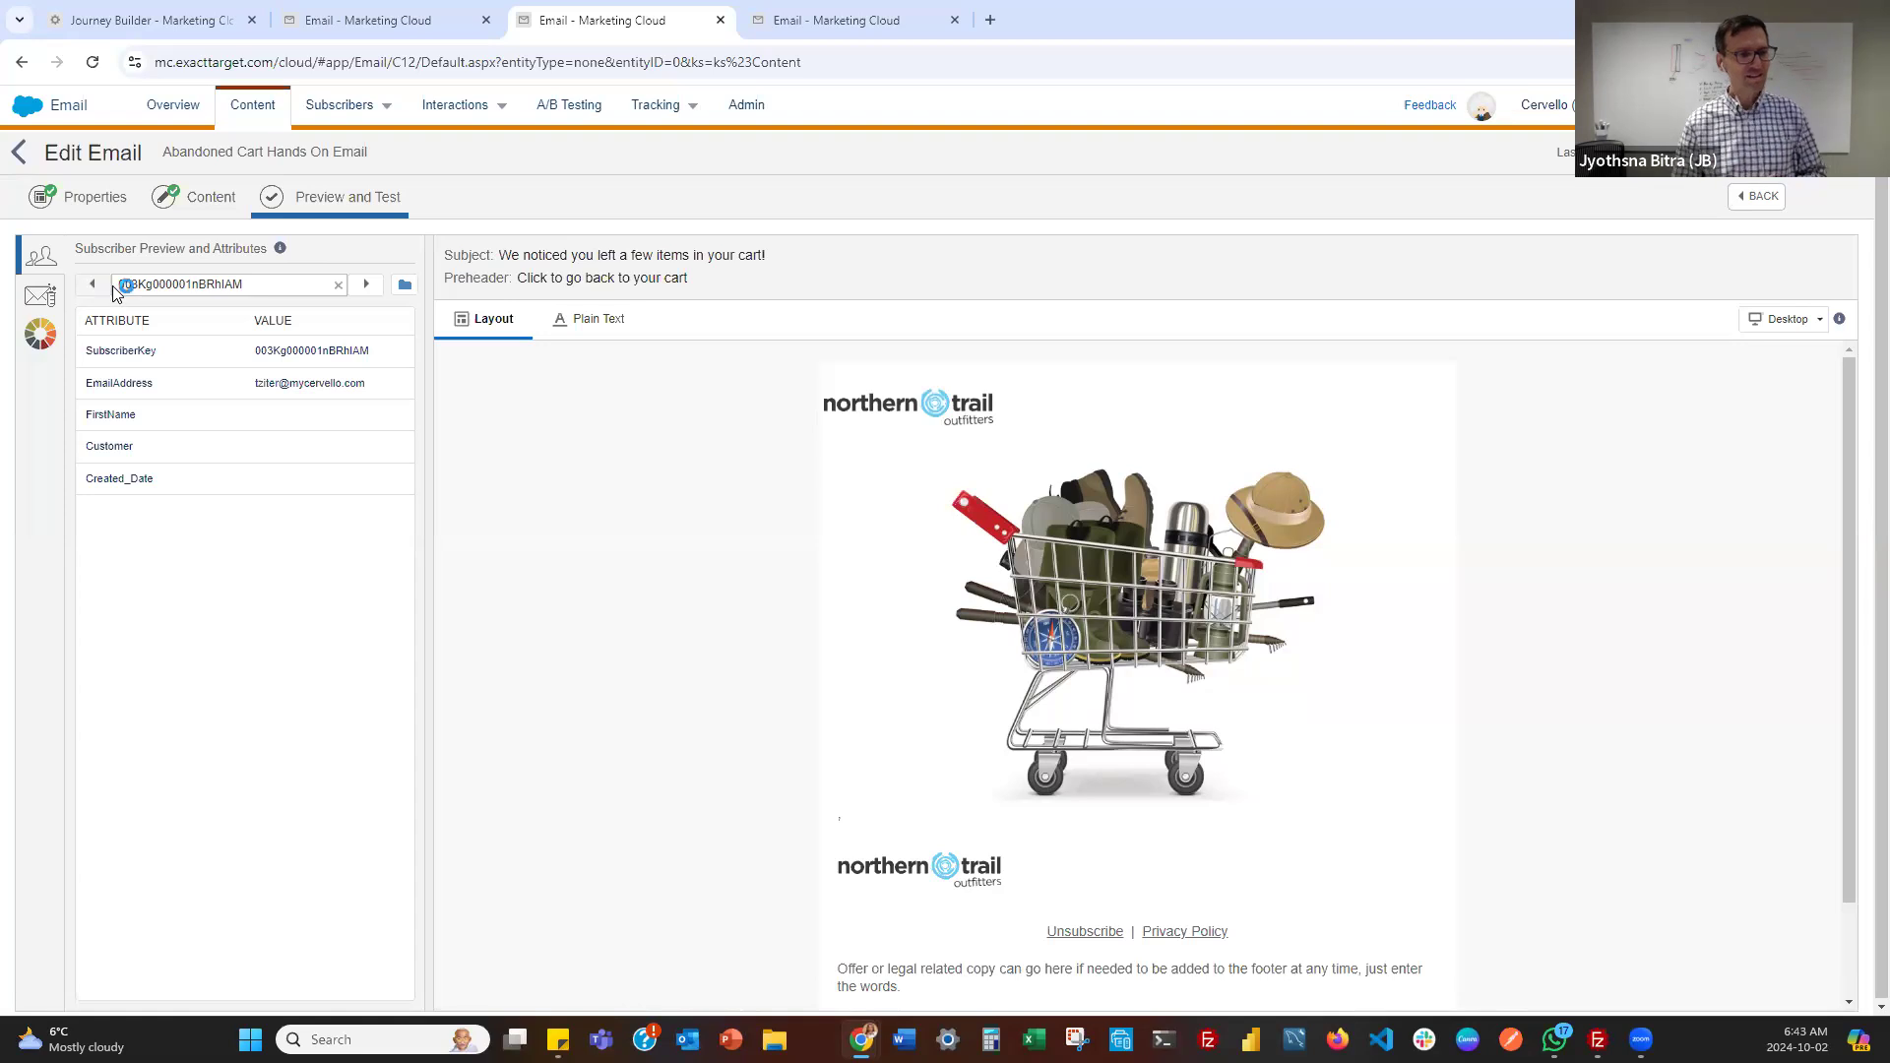
click(366, 285)
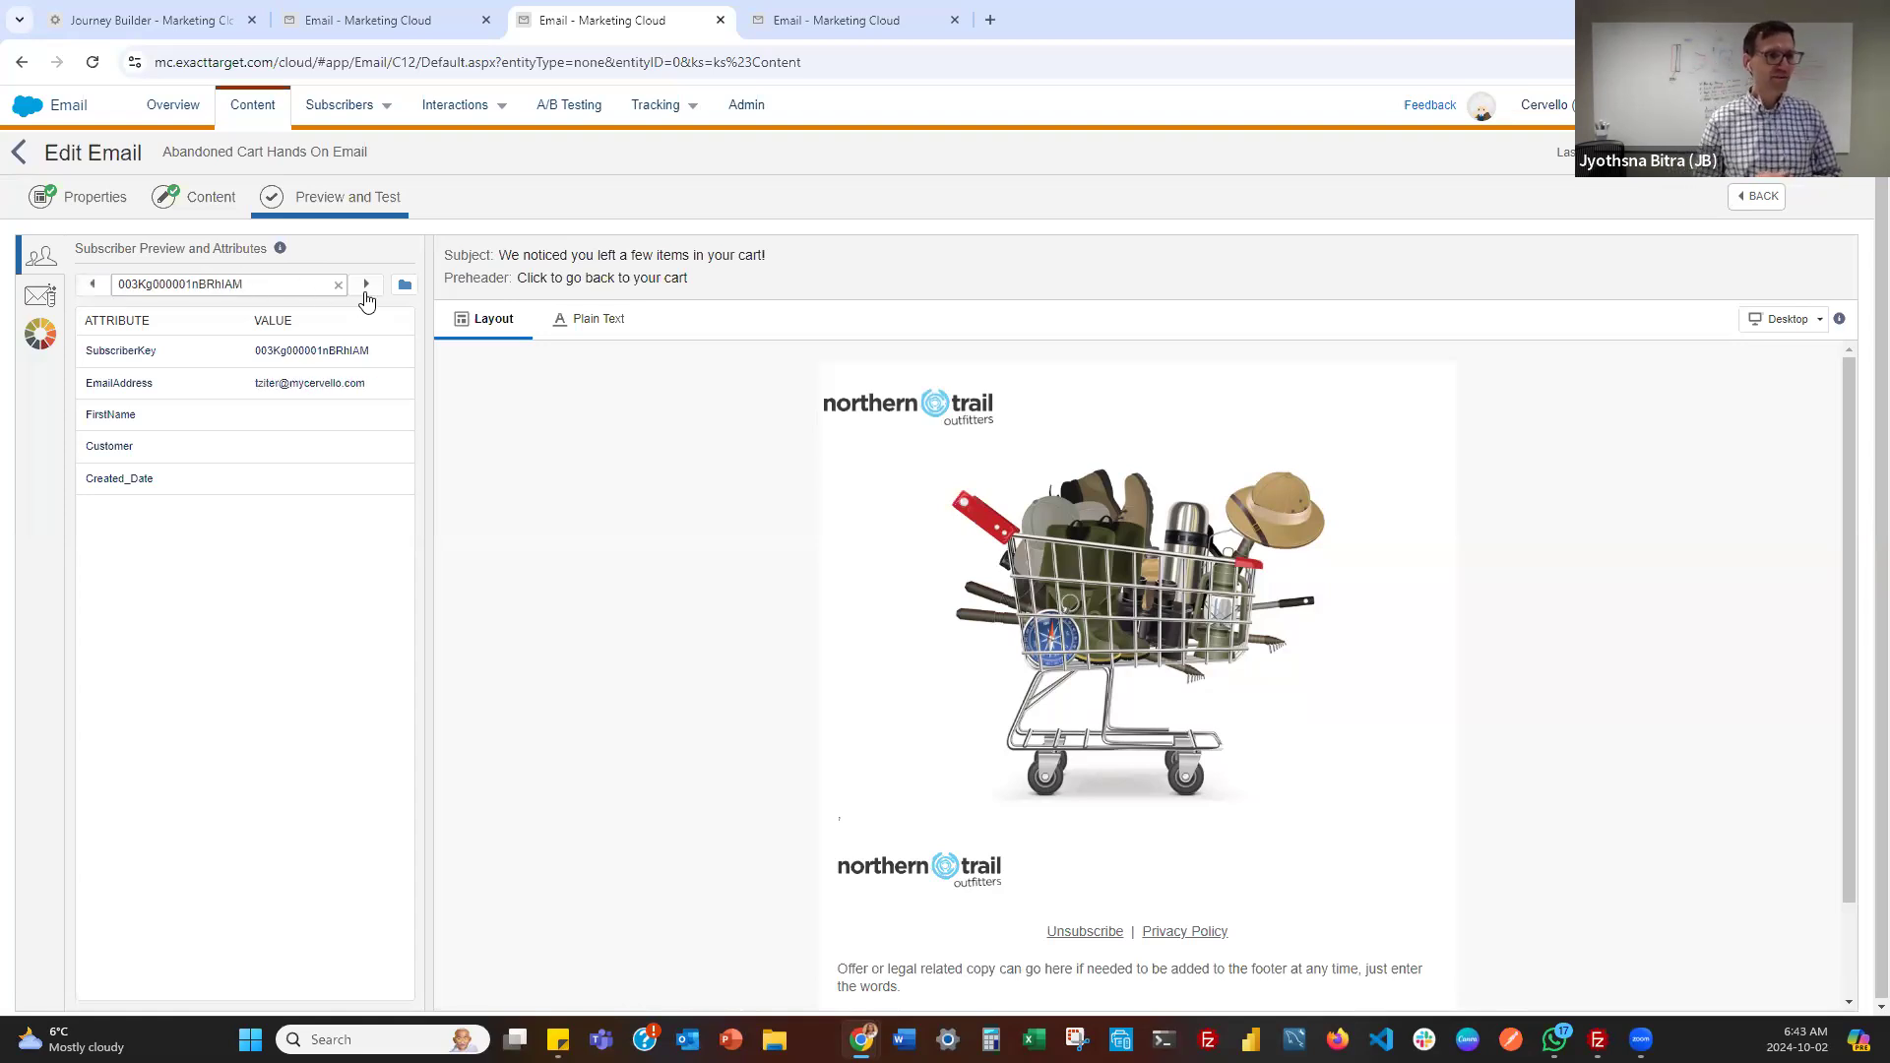
click(366, 286)
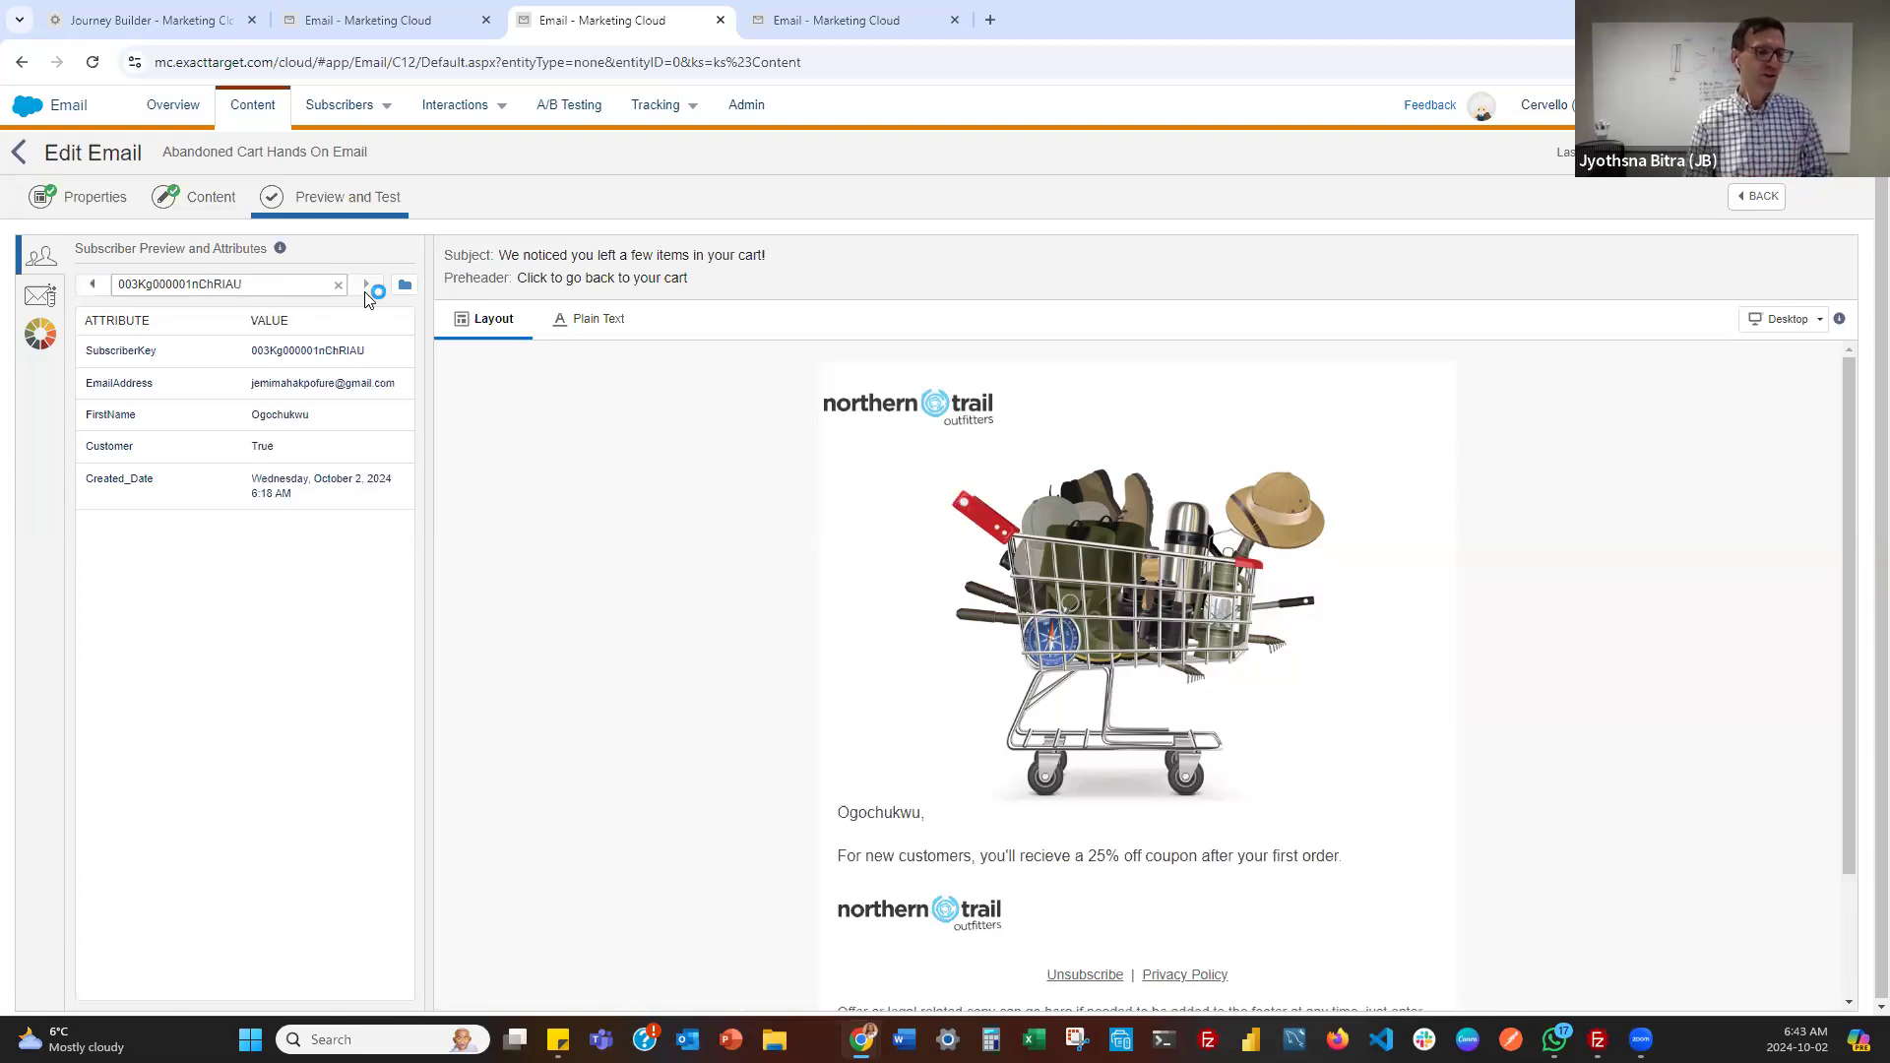
click(366, 287)
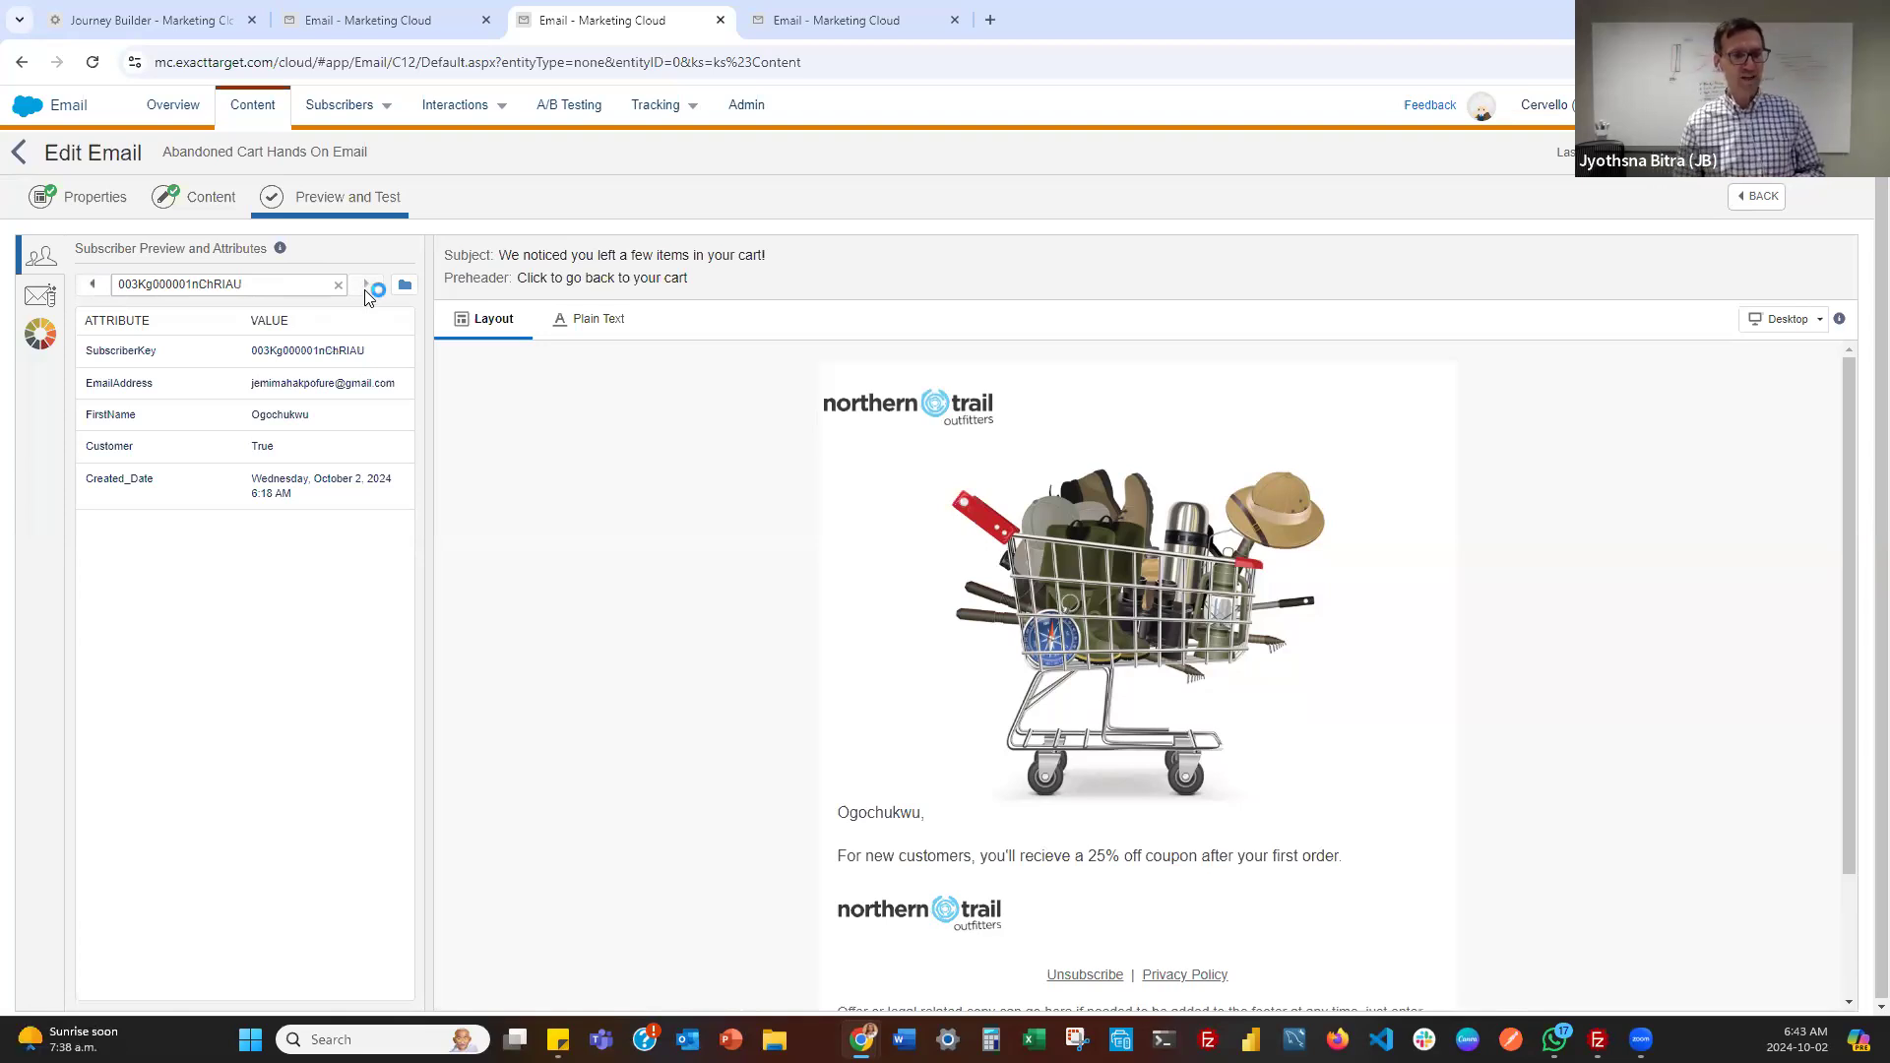
click(366, 287)
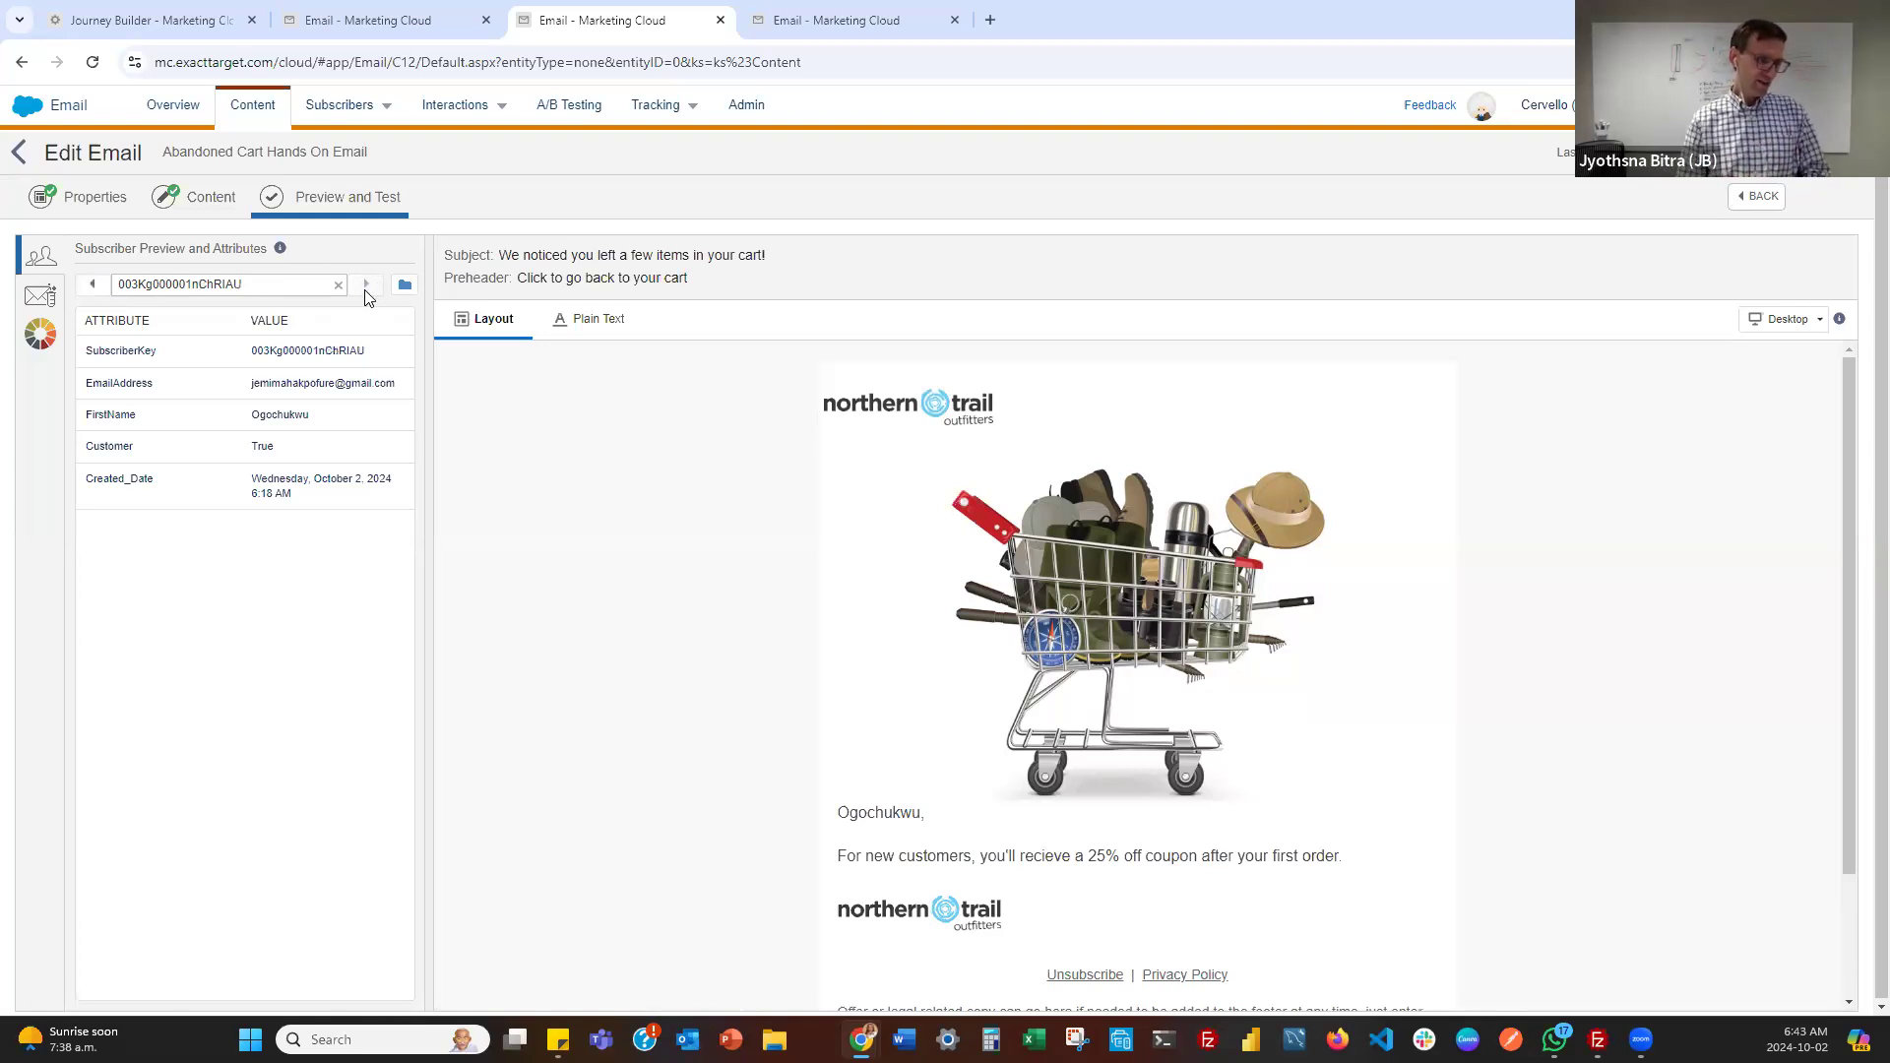
click(368, 287)
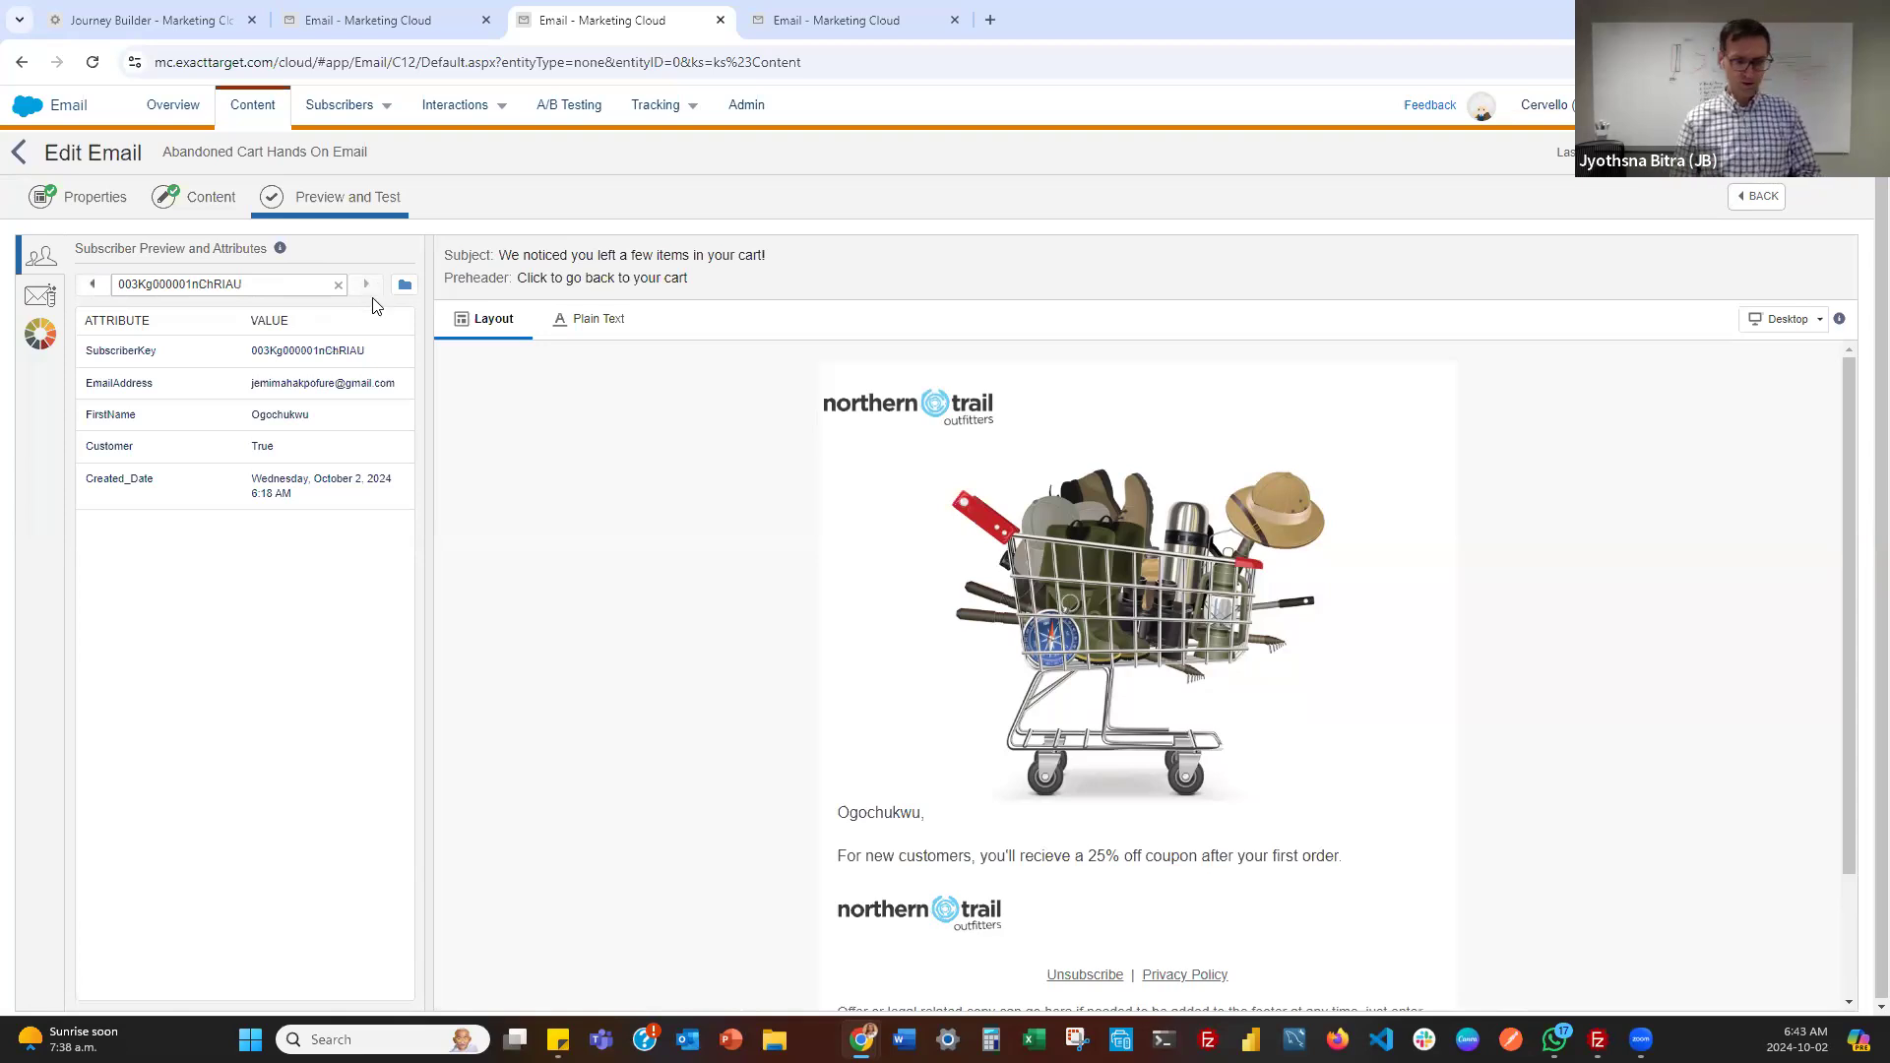
click(368, 285)
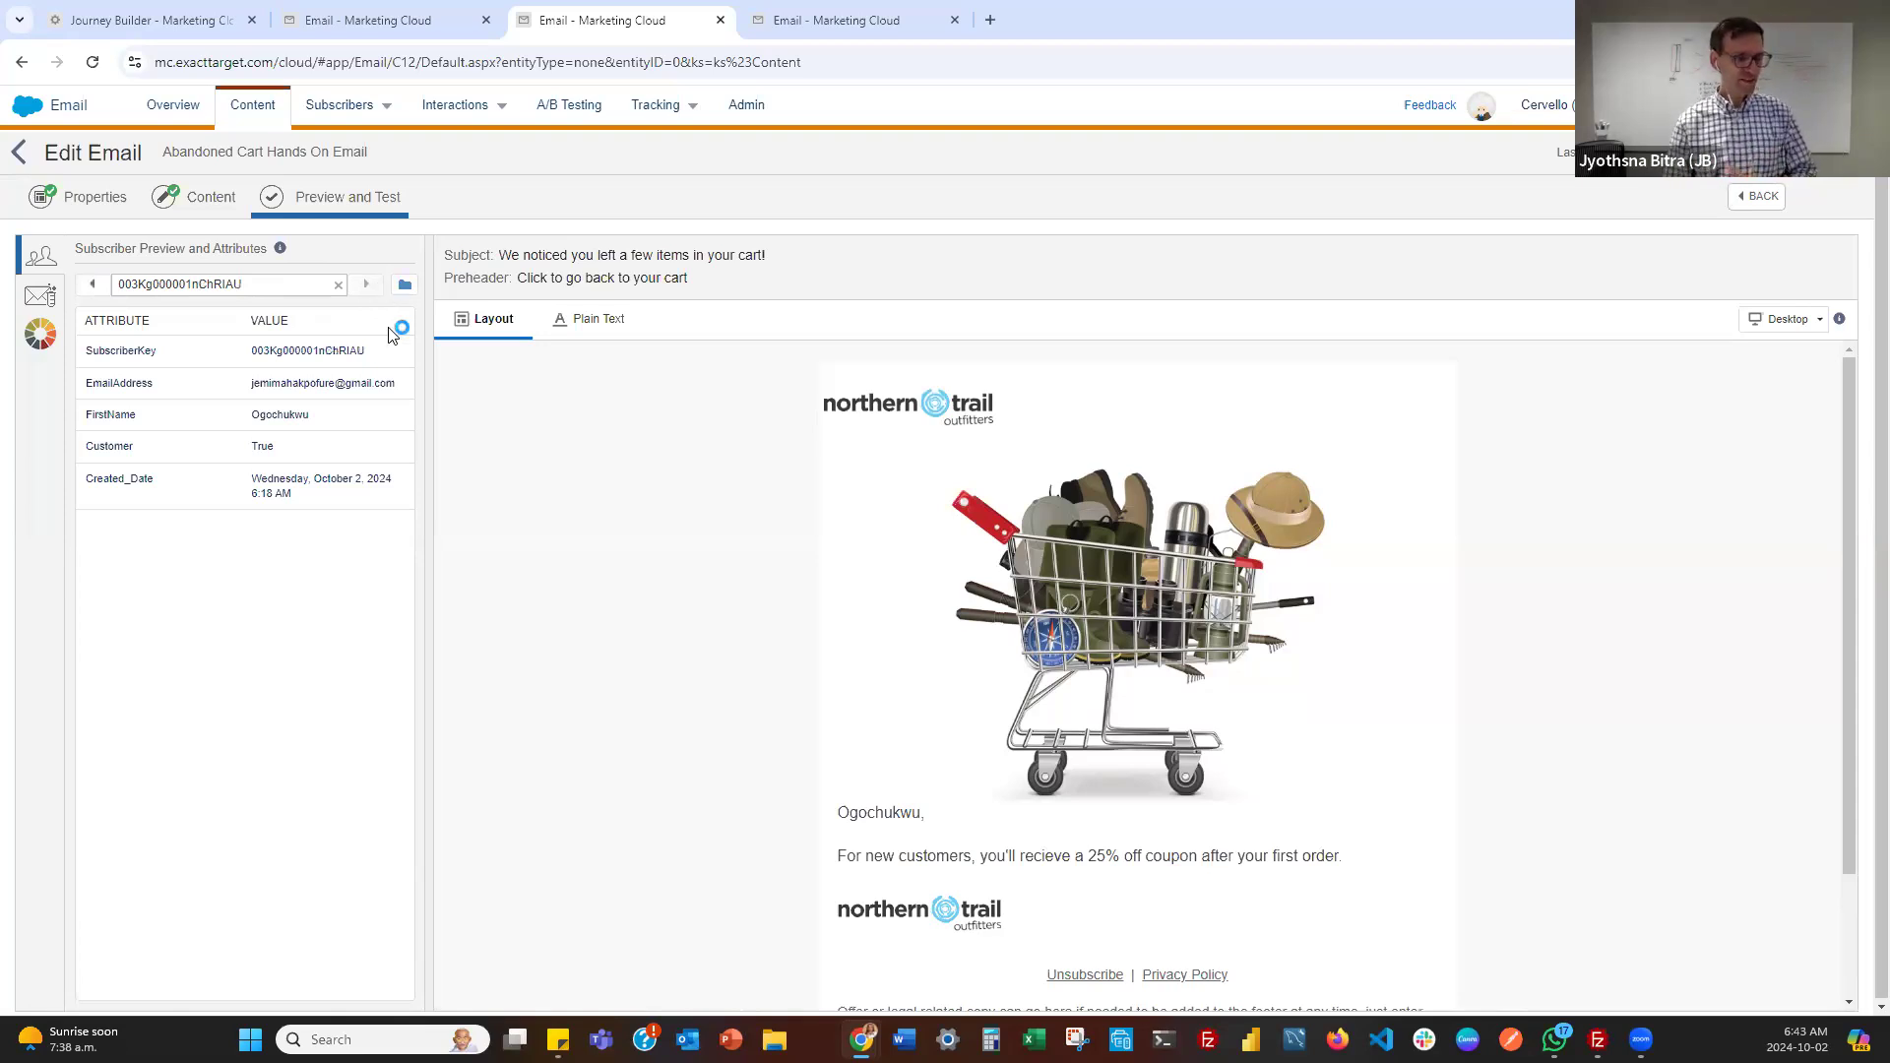
Return to the email's content and open the HTML code of the Body Text Left block
click(219, 200)
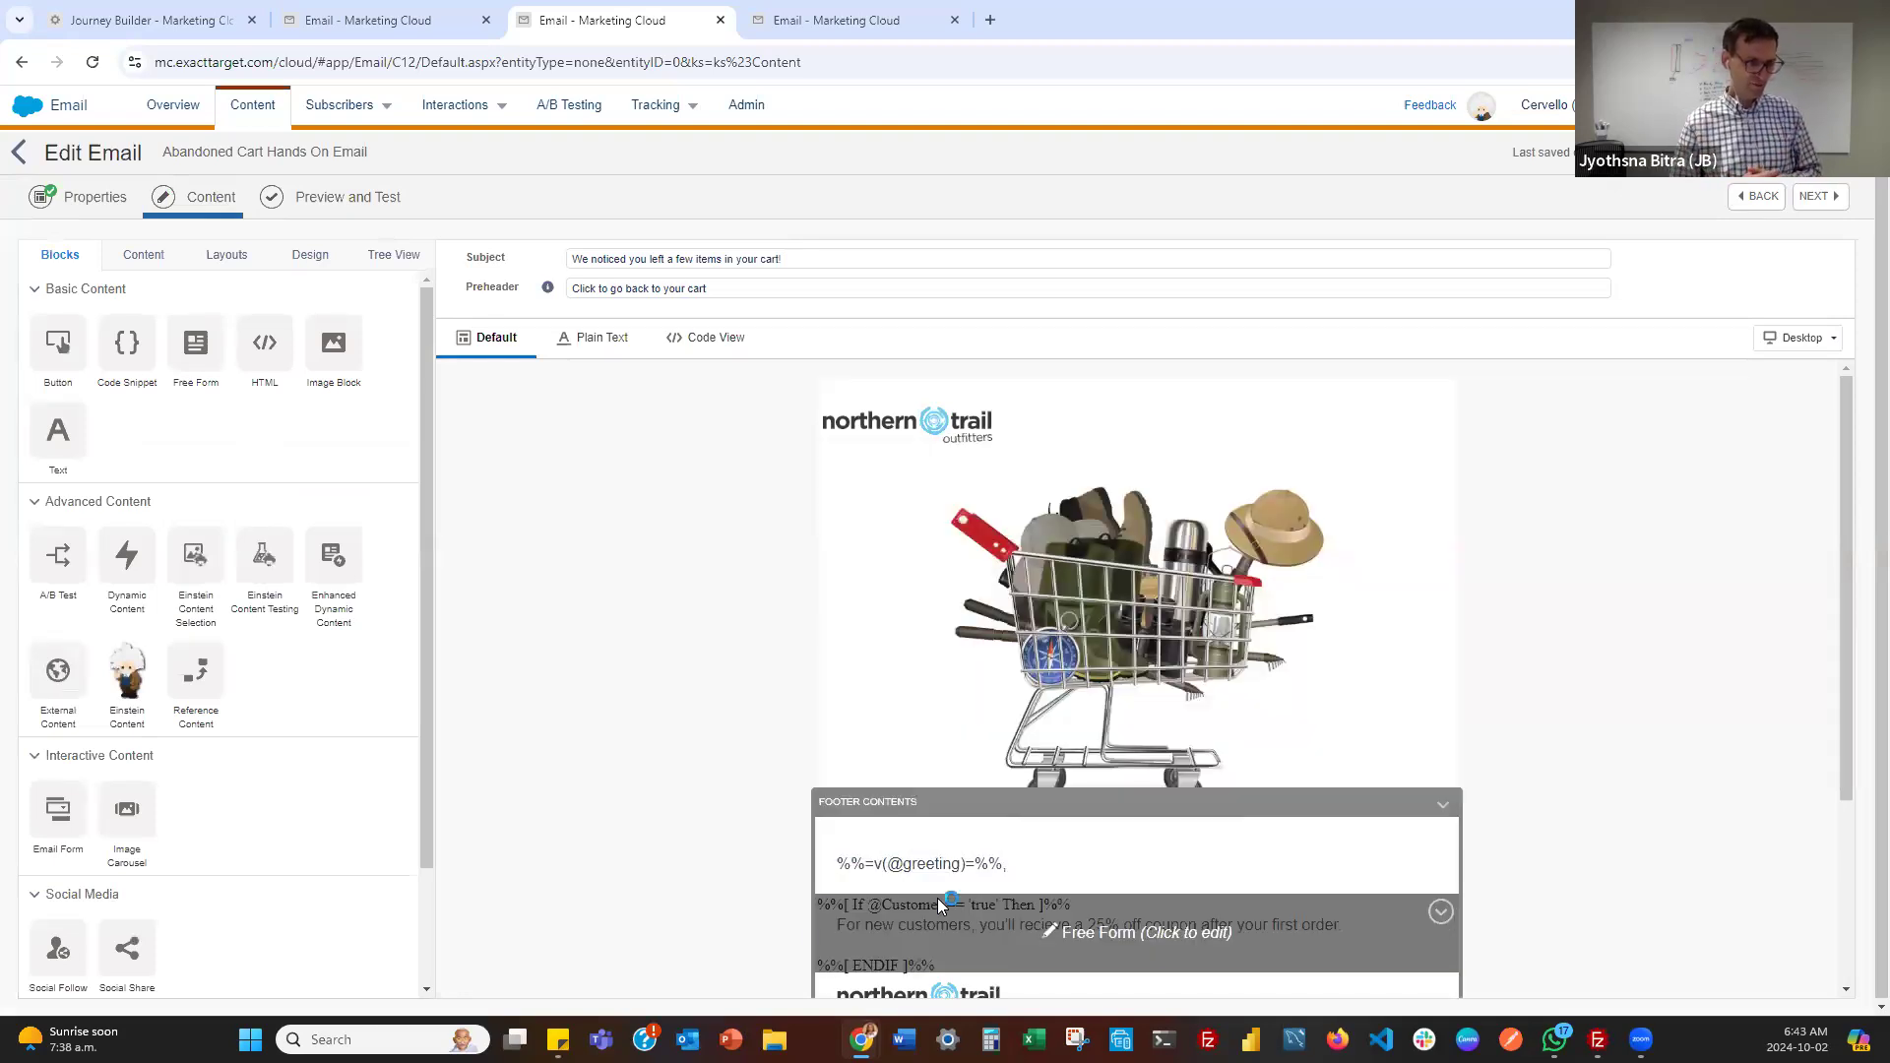
click(937, 898)
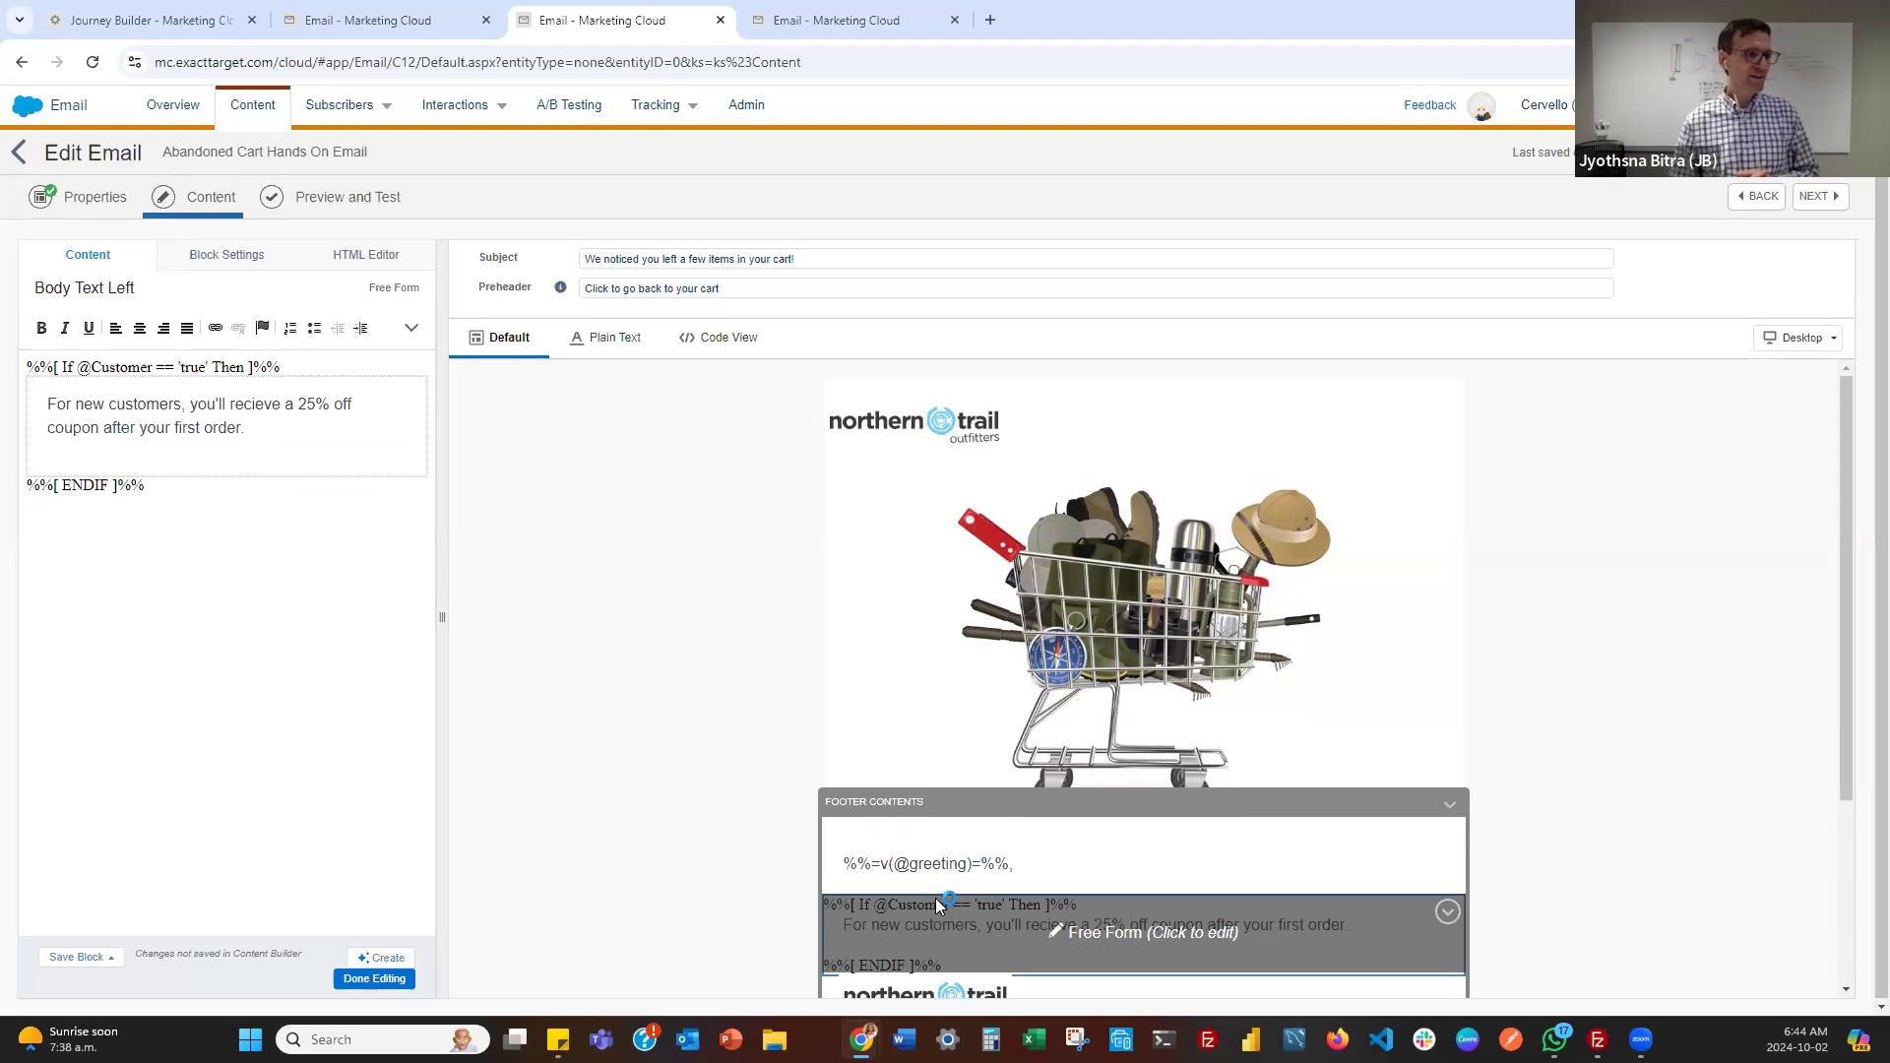
click(358, 254)
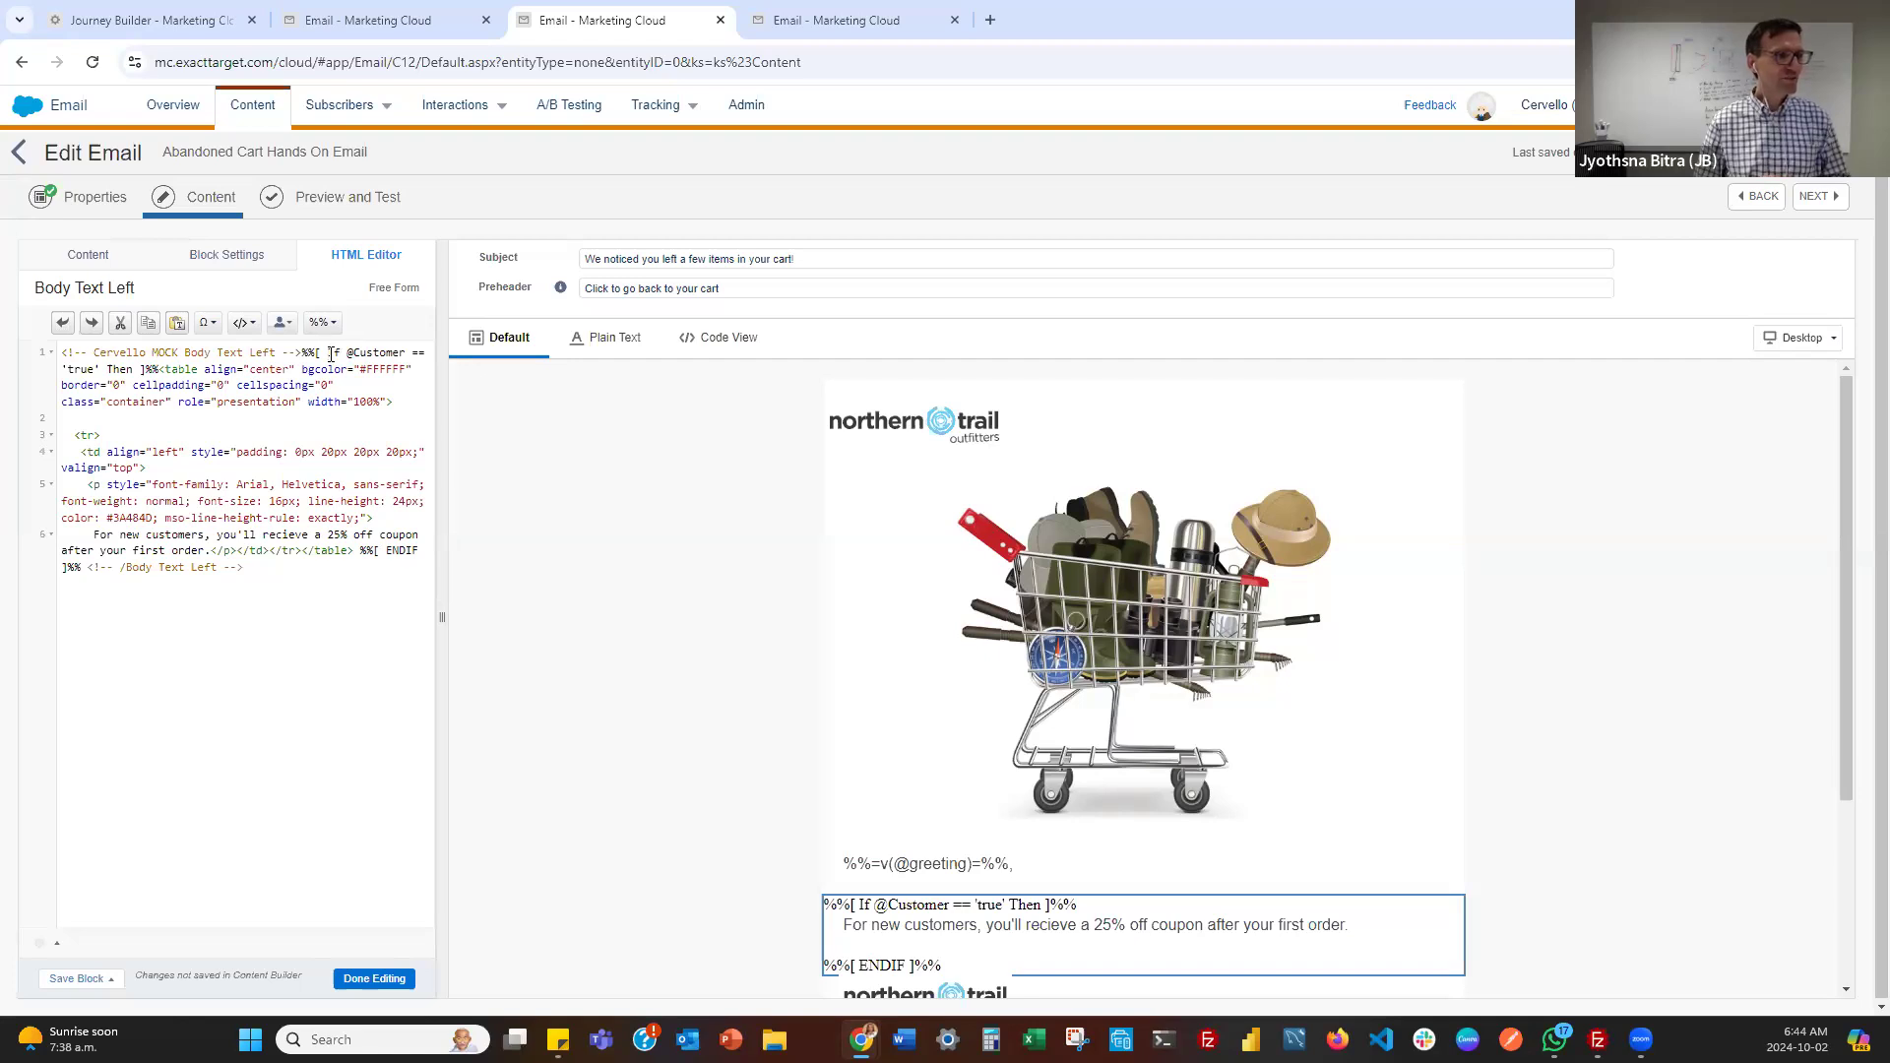
click(49, 943)
click(70, 898)
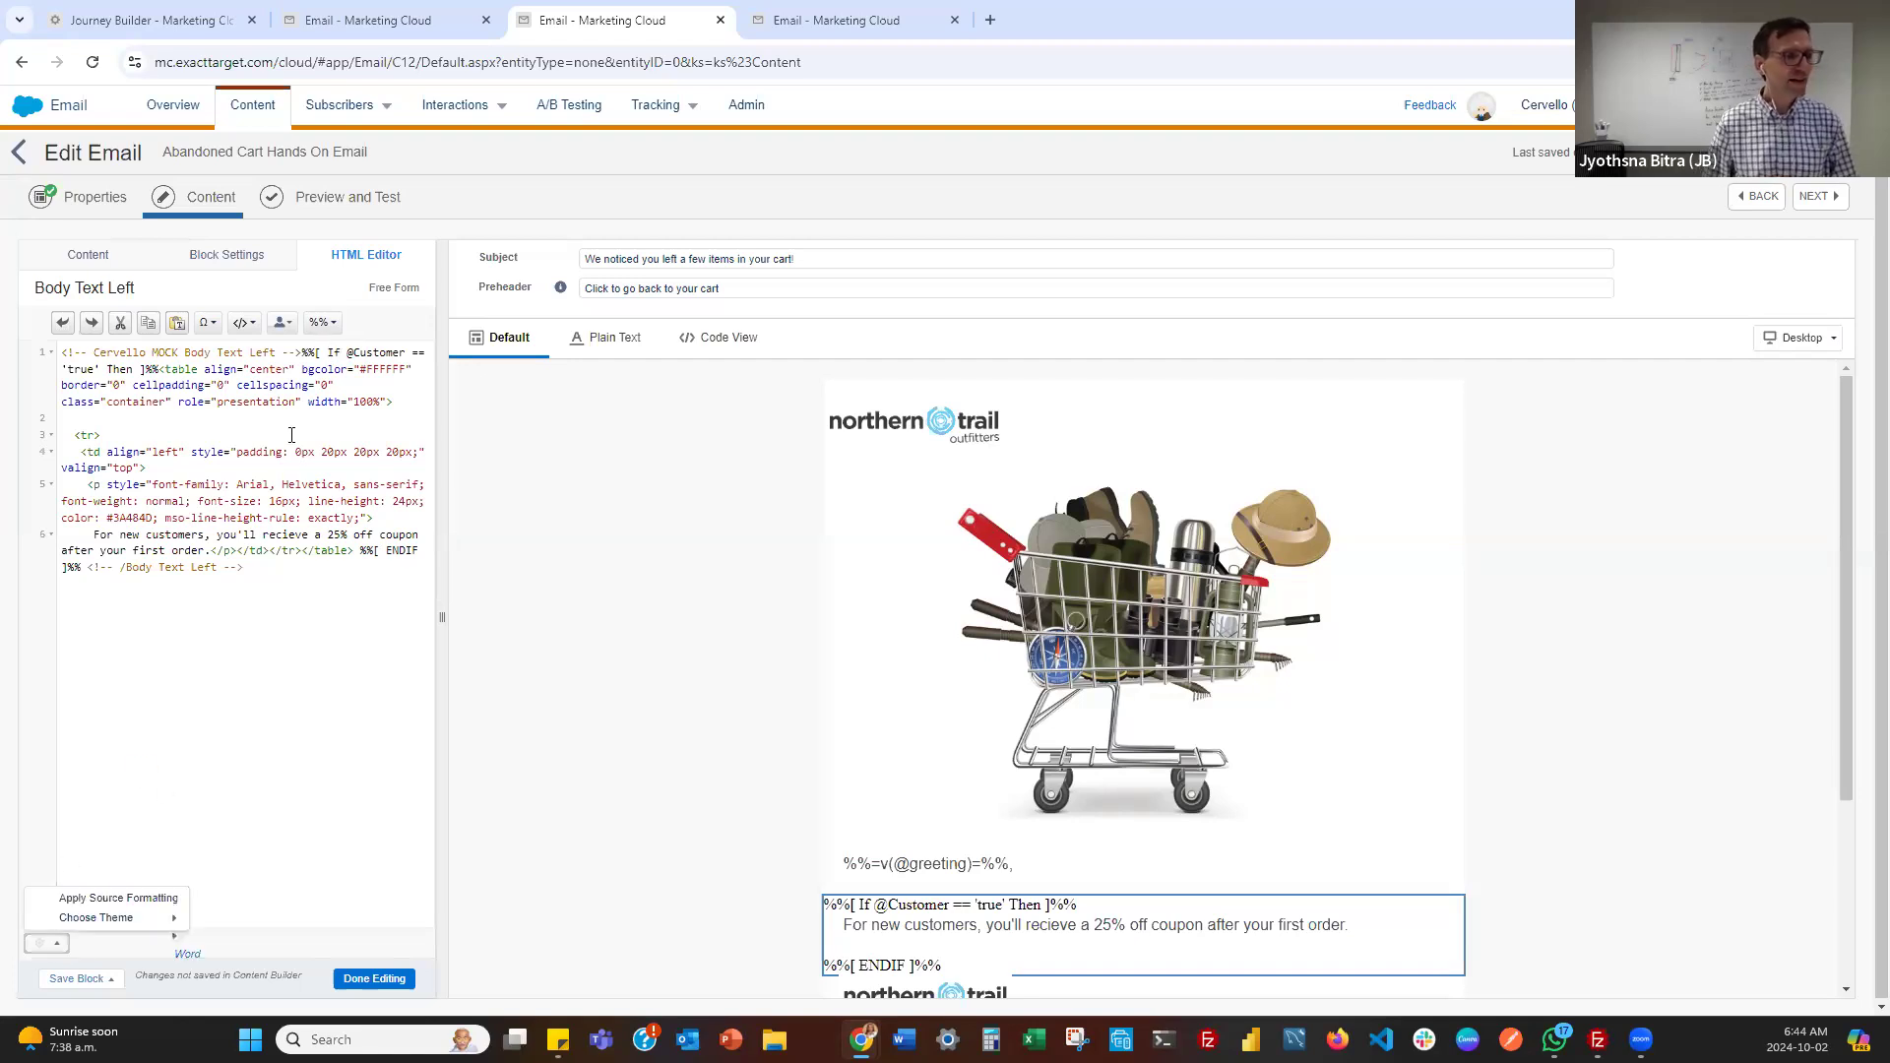
click(326, 354)
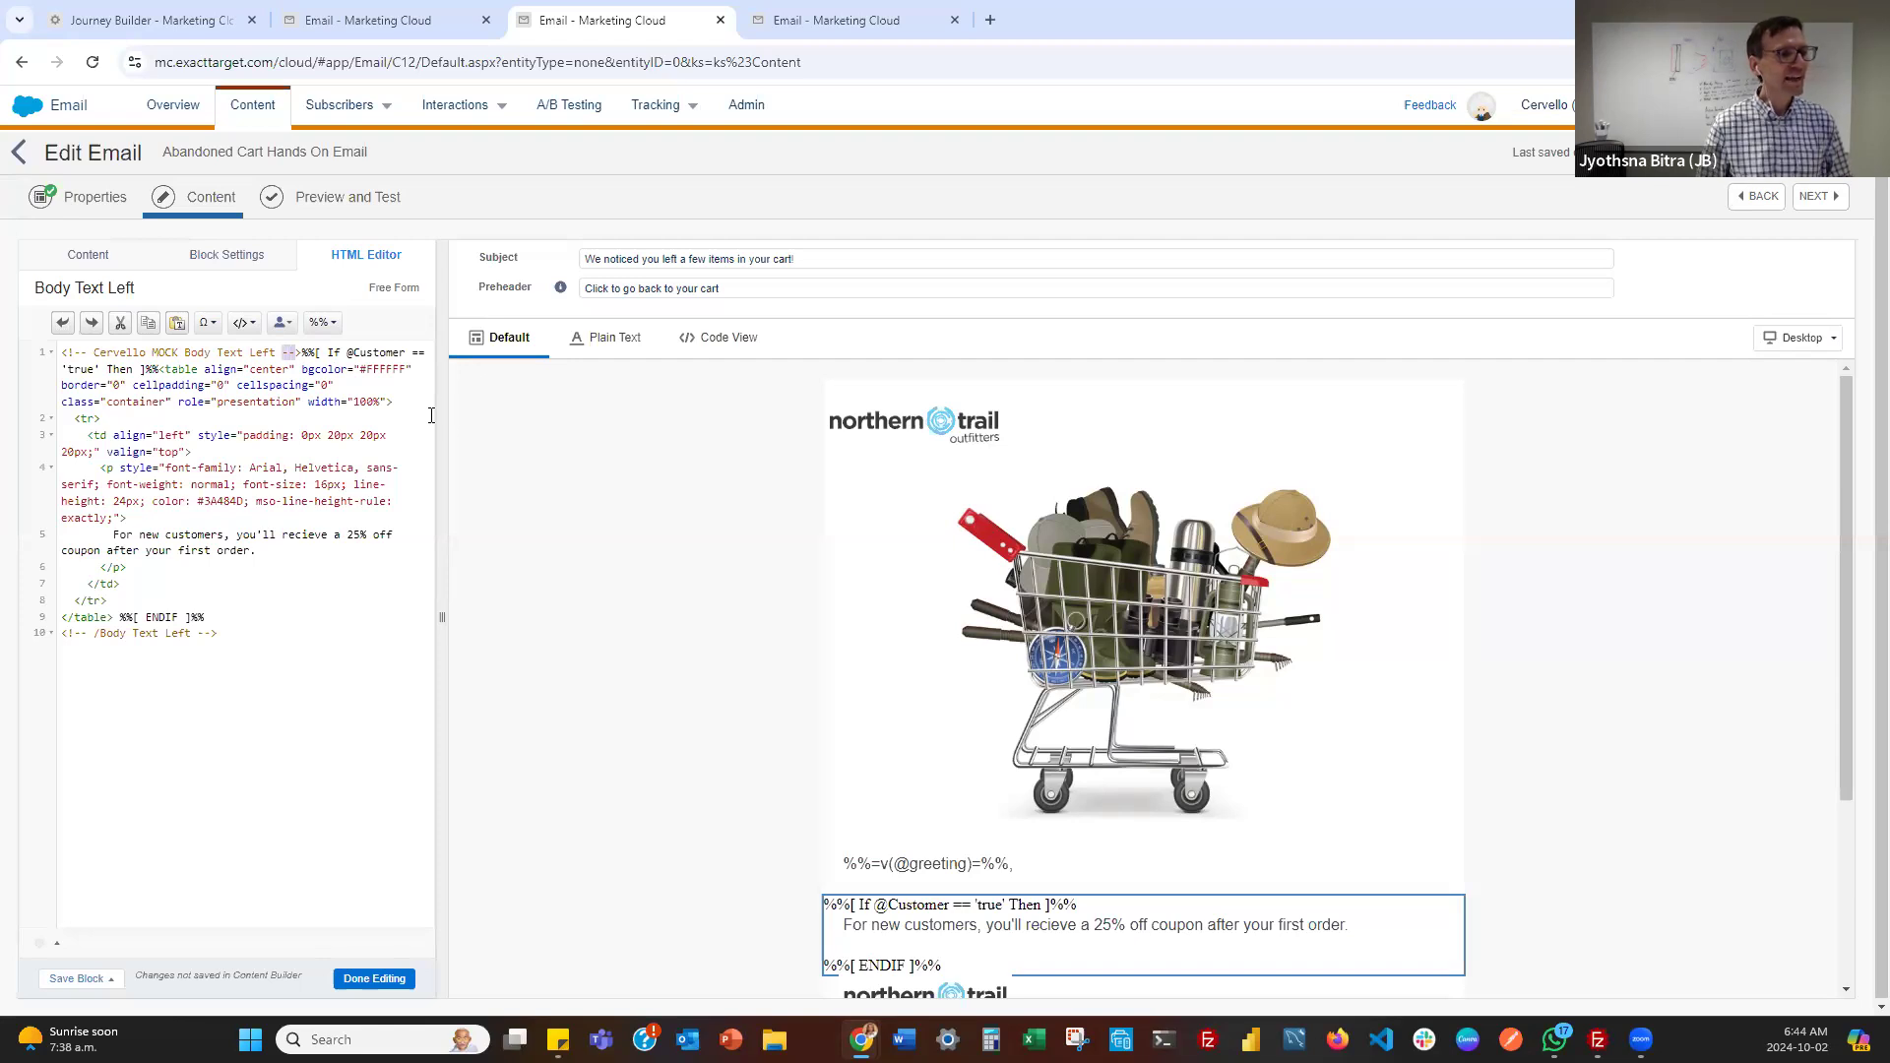
key(Delete)
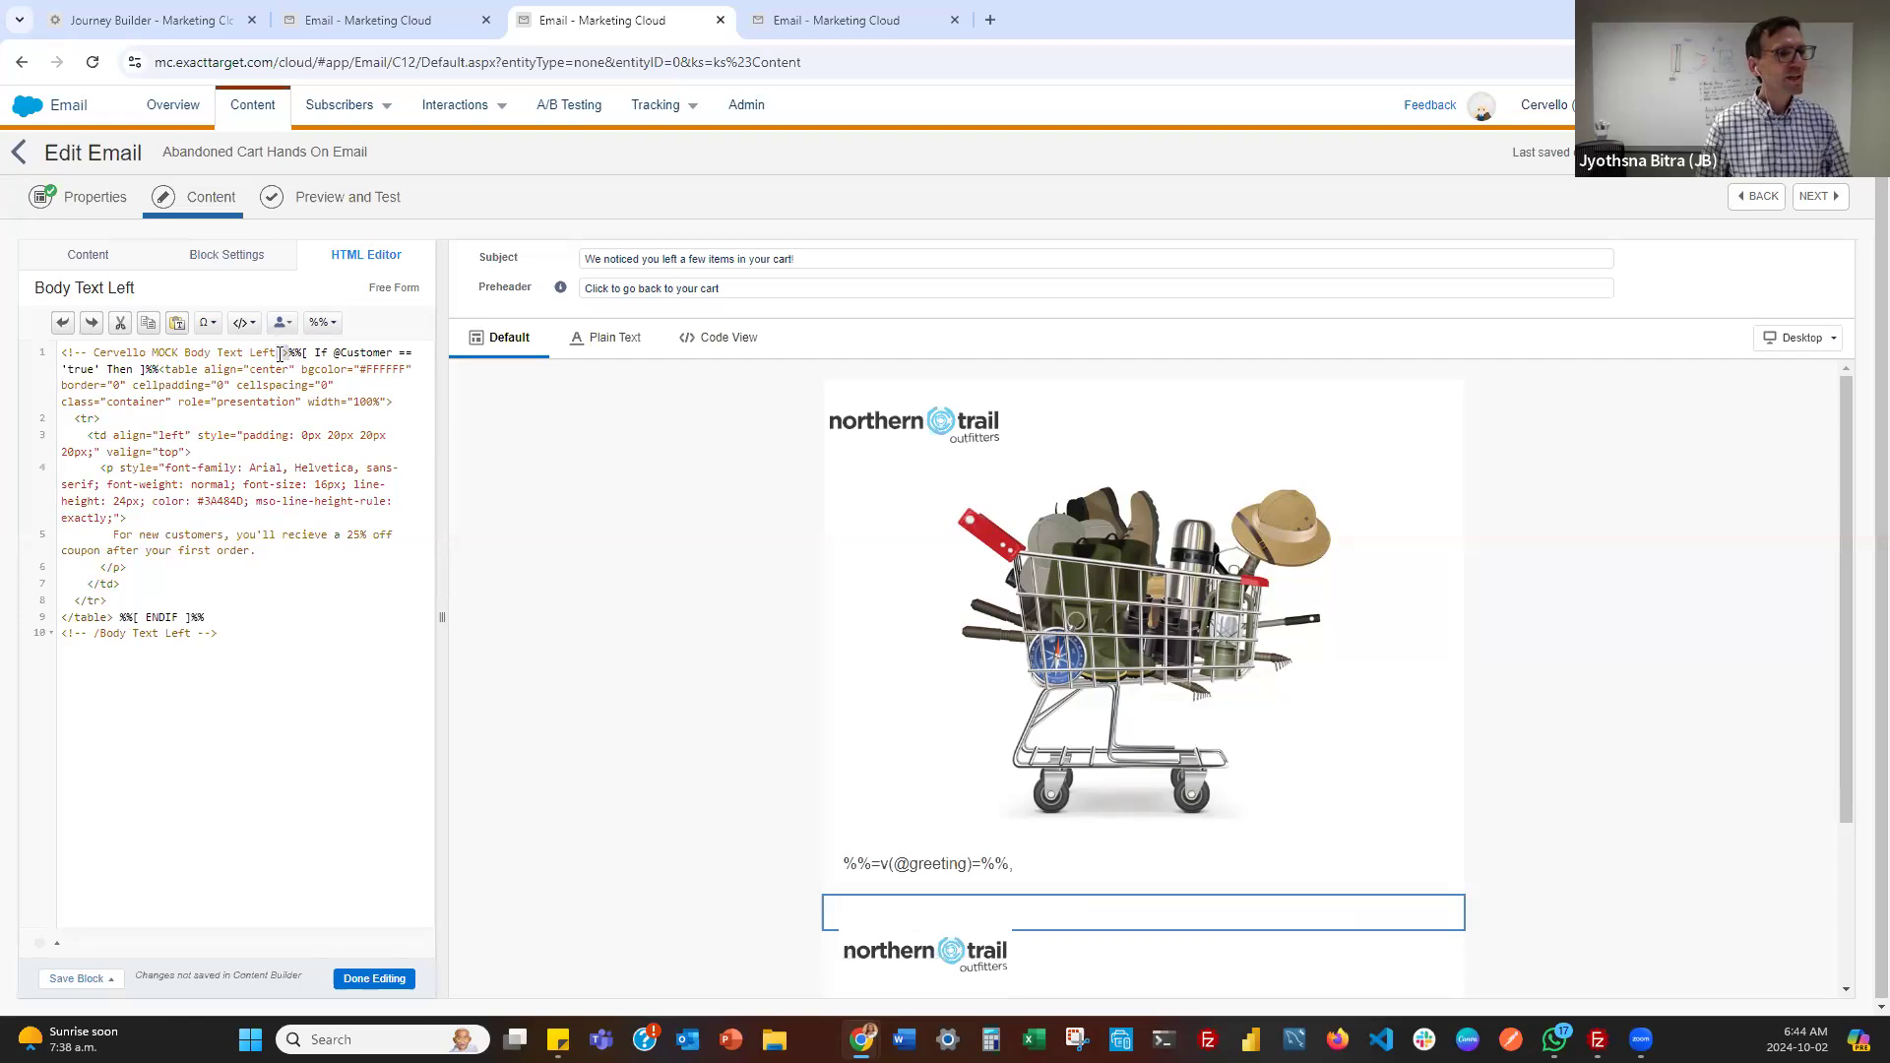
key(BackSpace)
key(BackSpace)
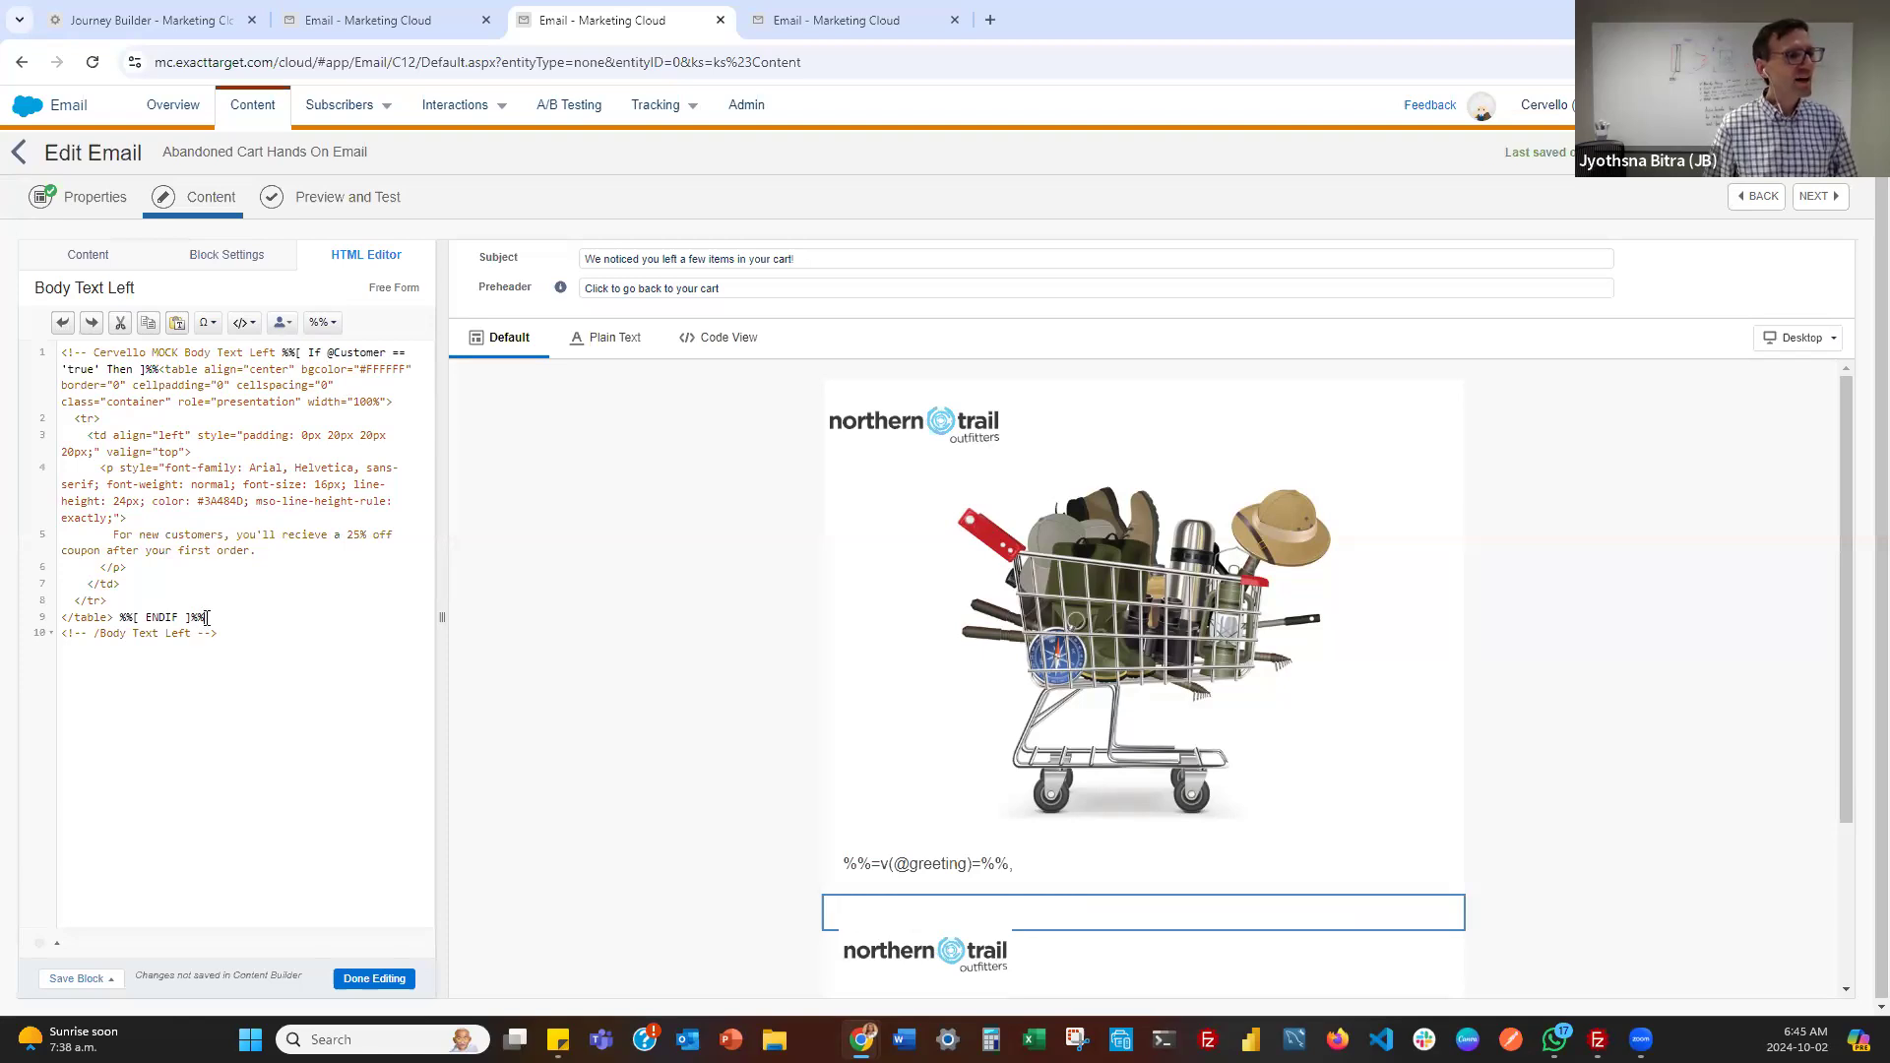
click(160, 371)
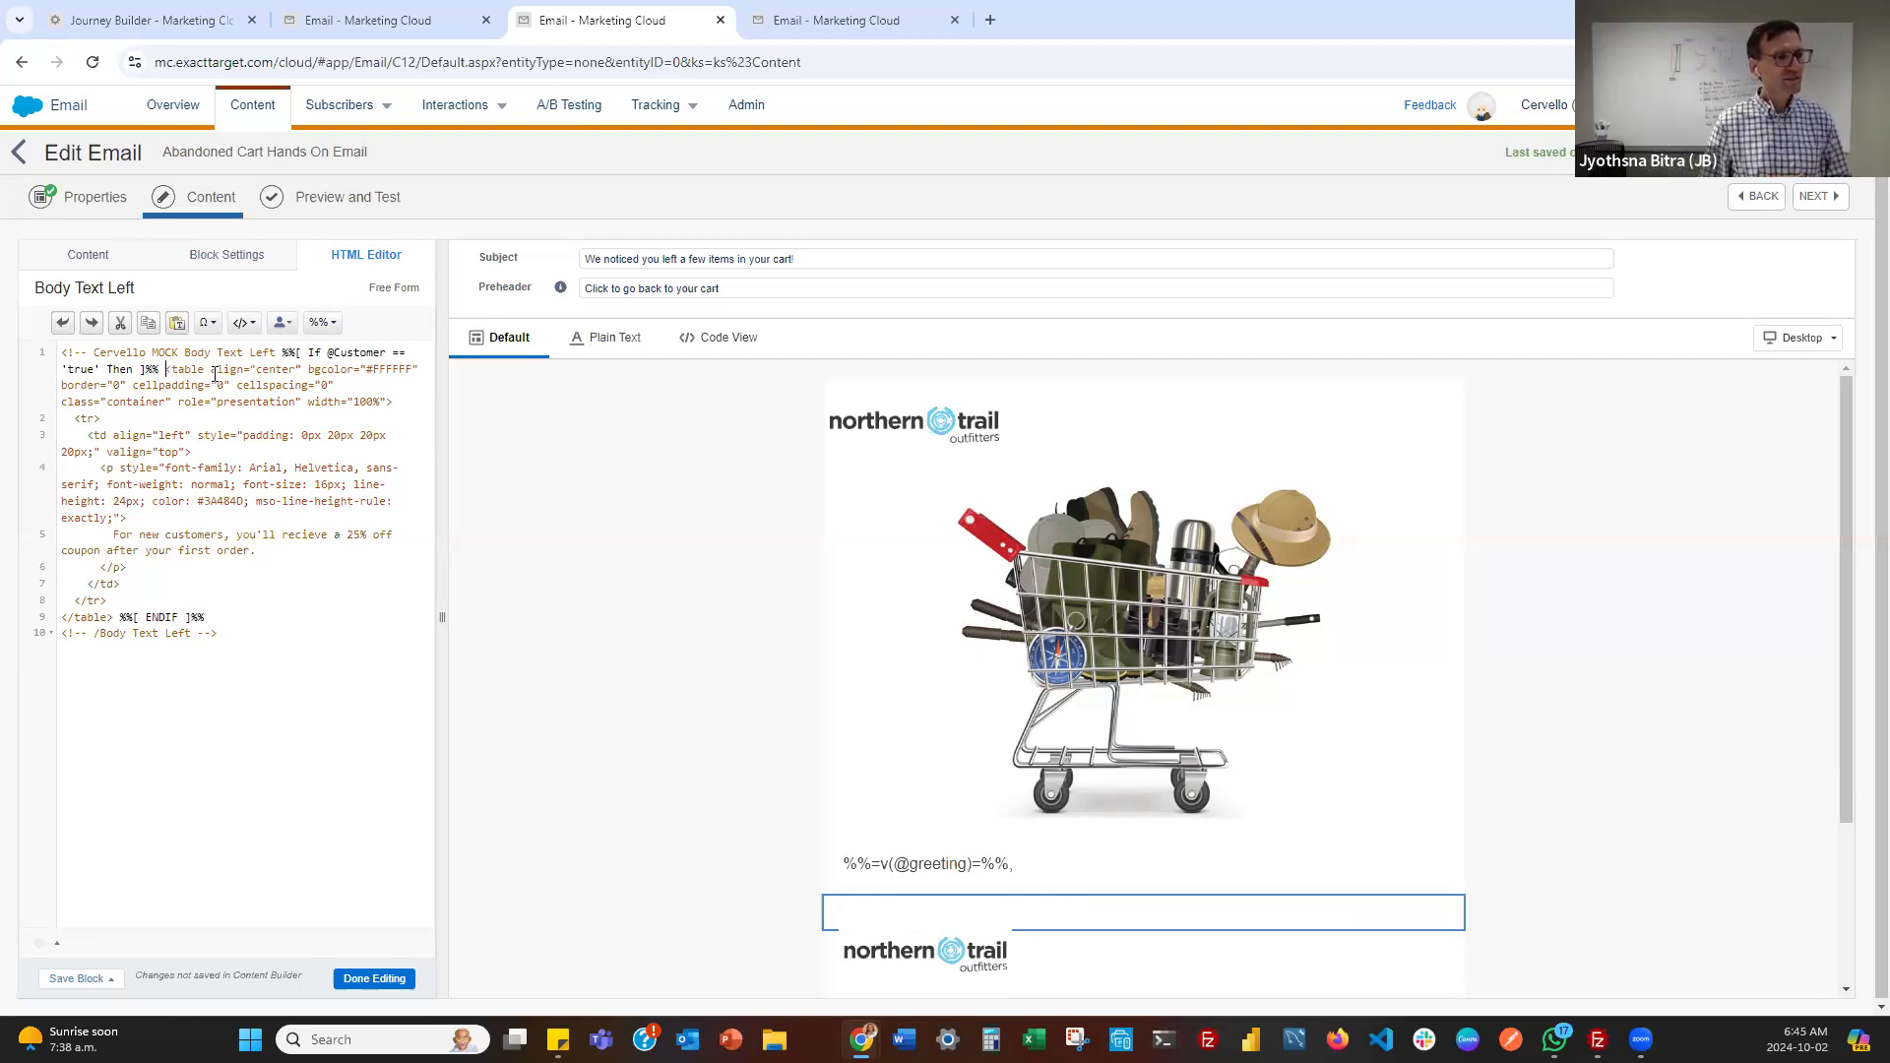
text(>)
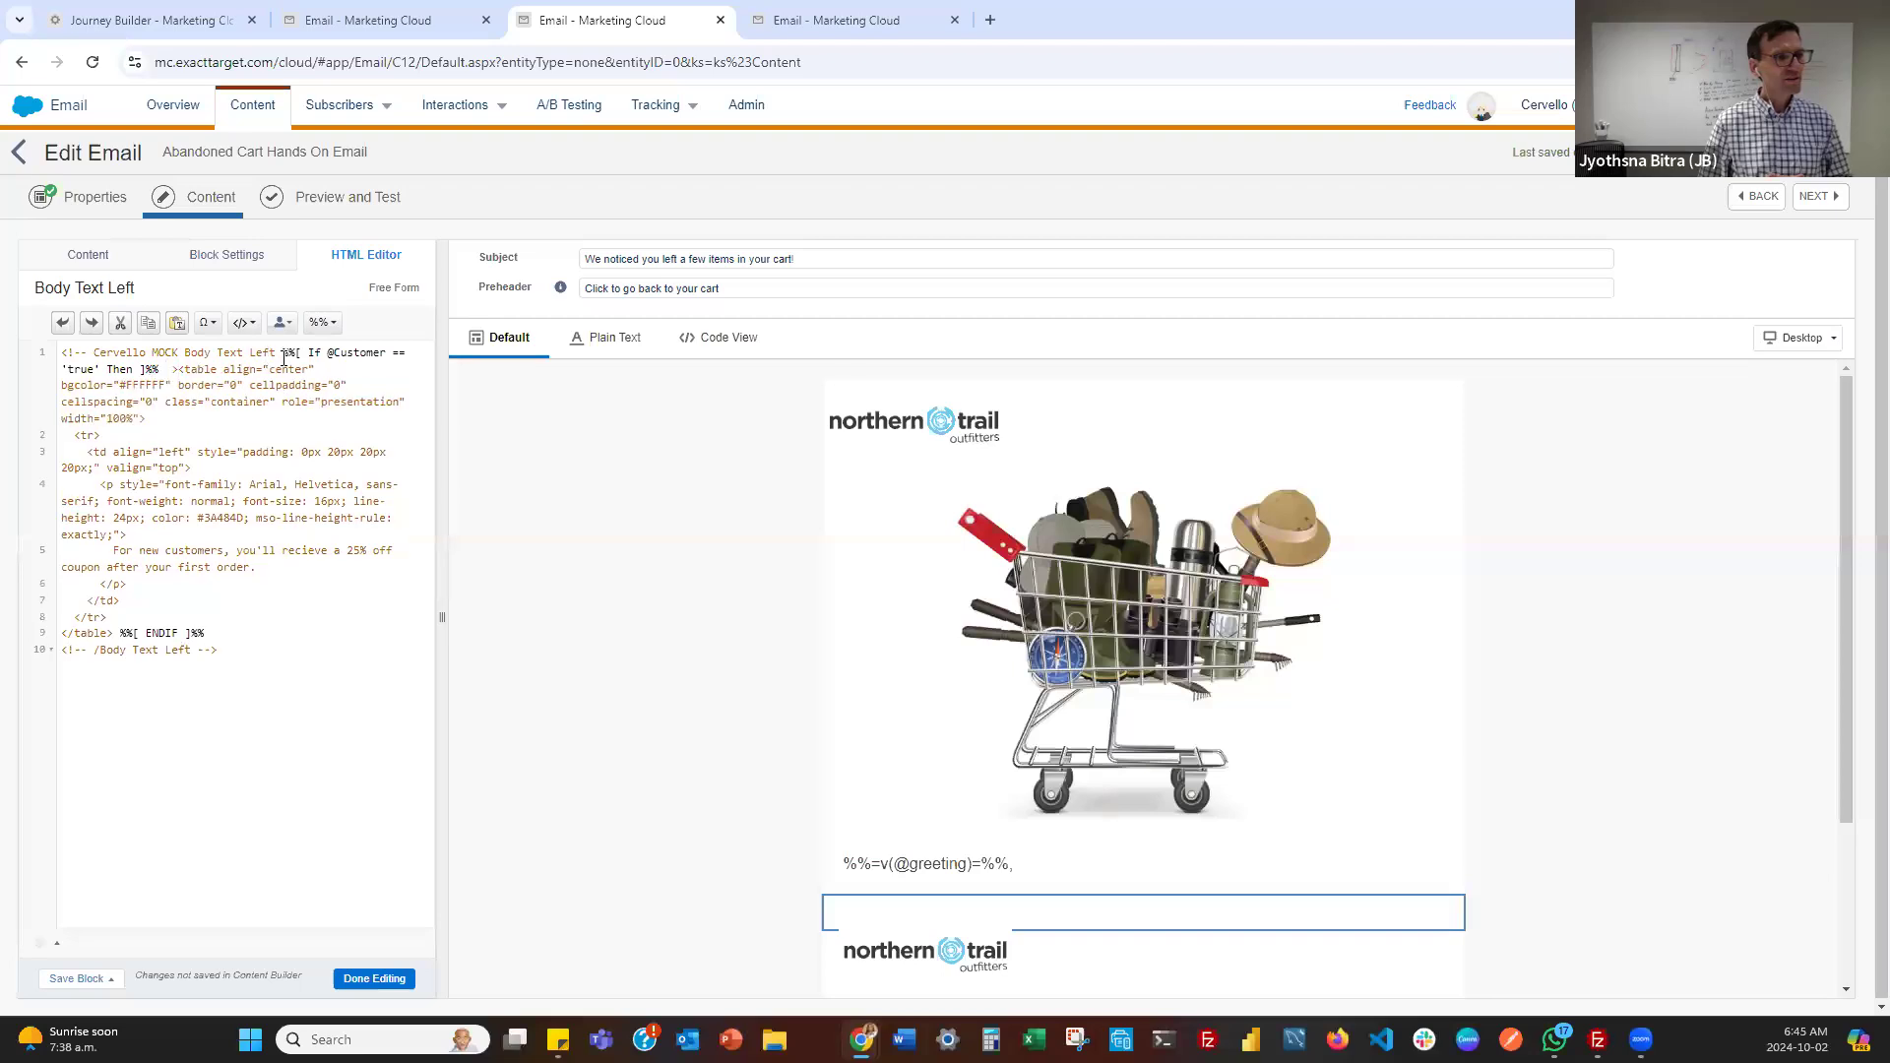
text(--)
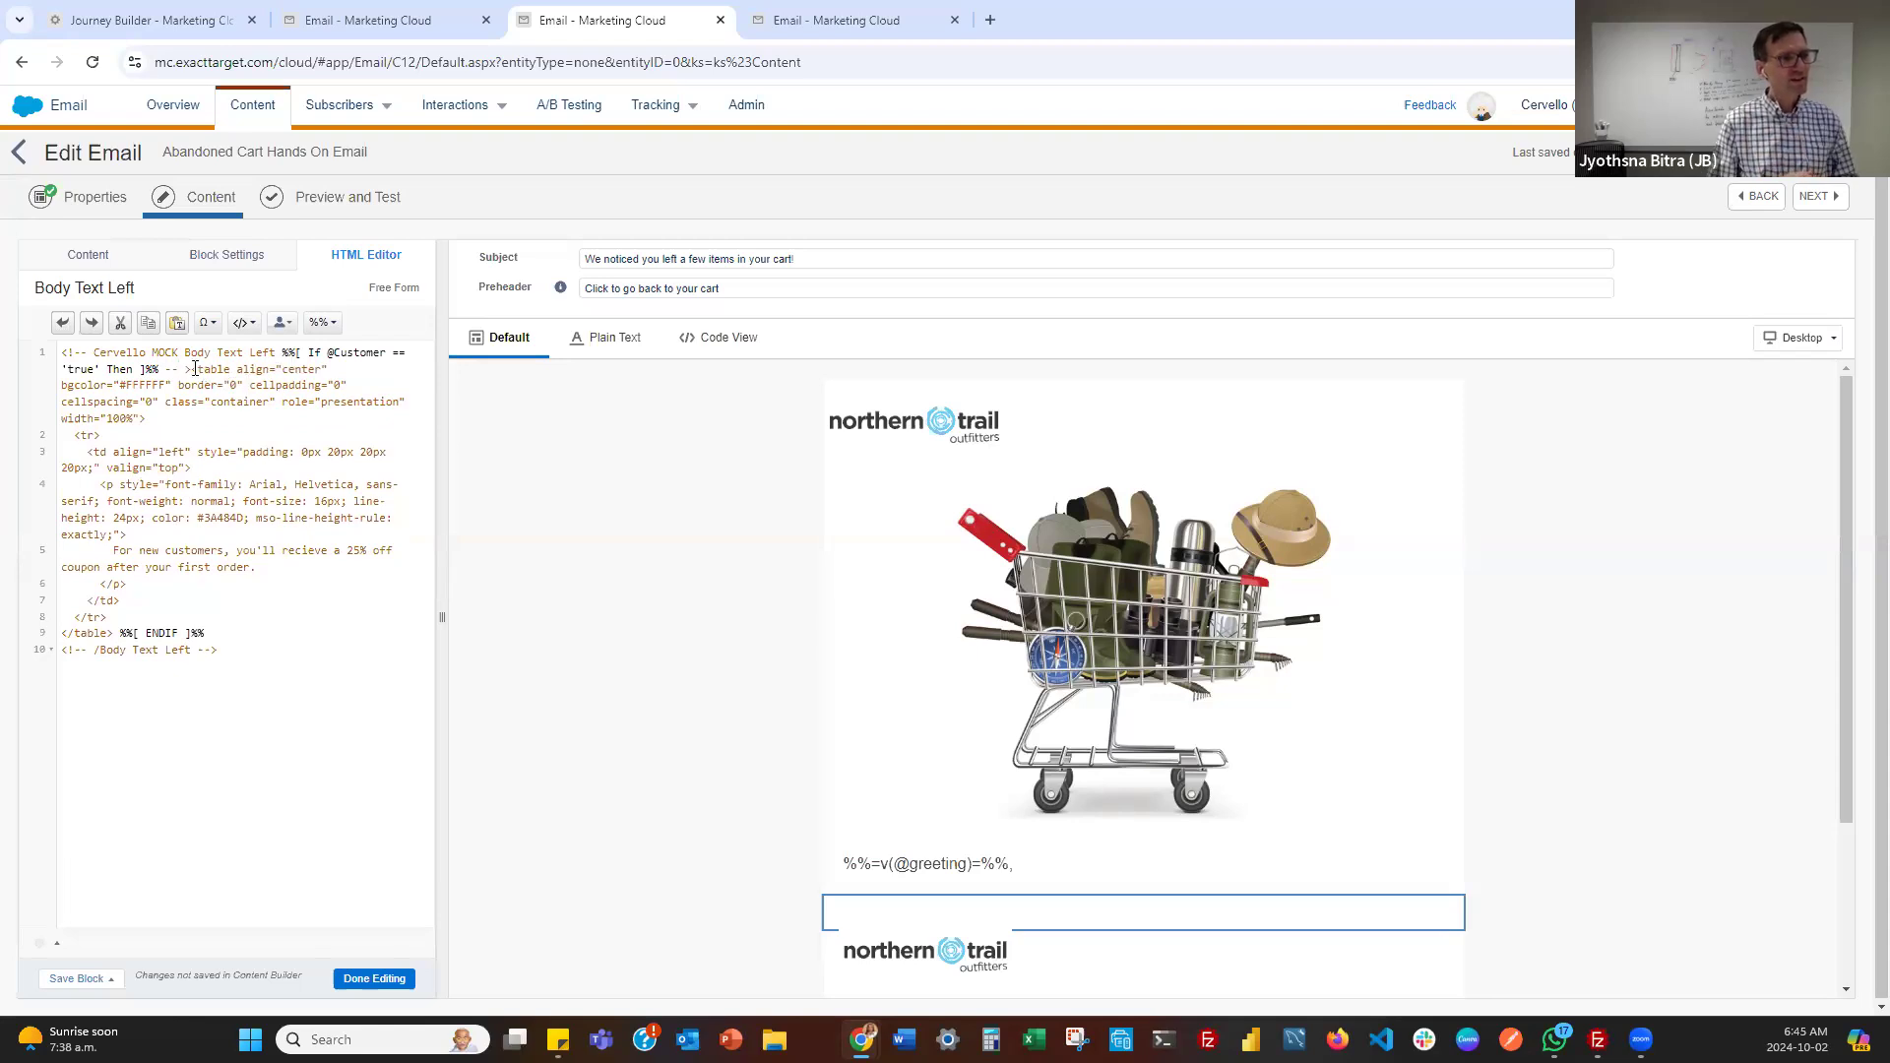
key(Delete)
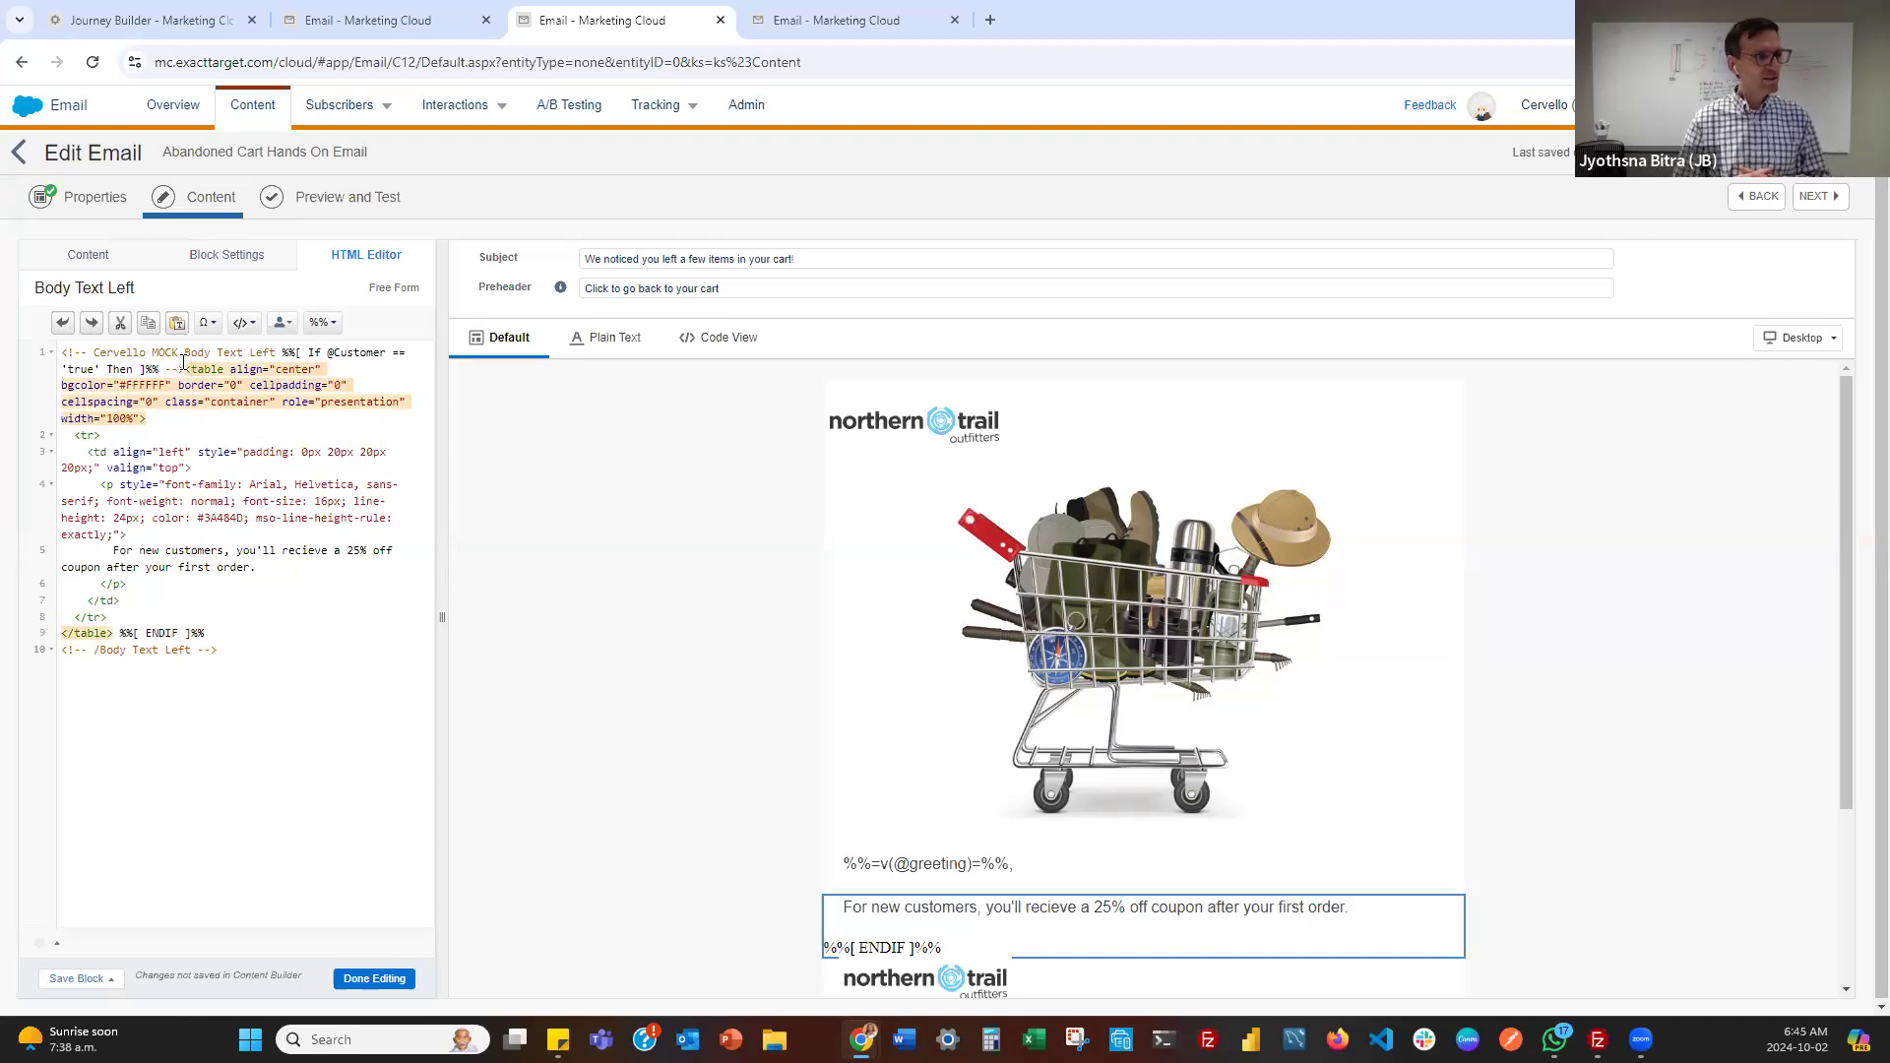
Move %%[ ENDIF ]%% from after the closing table tag into the /Body Text Left comment and finish editing the block
click(246, 633)
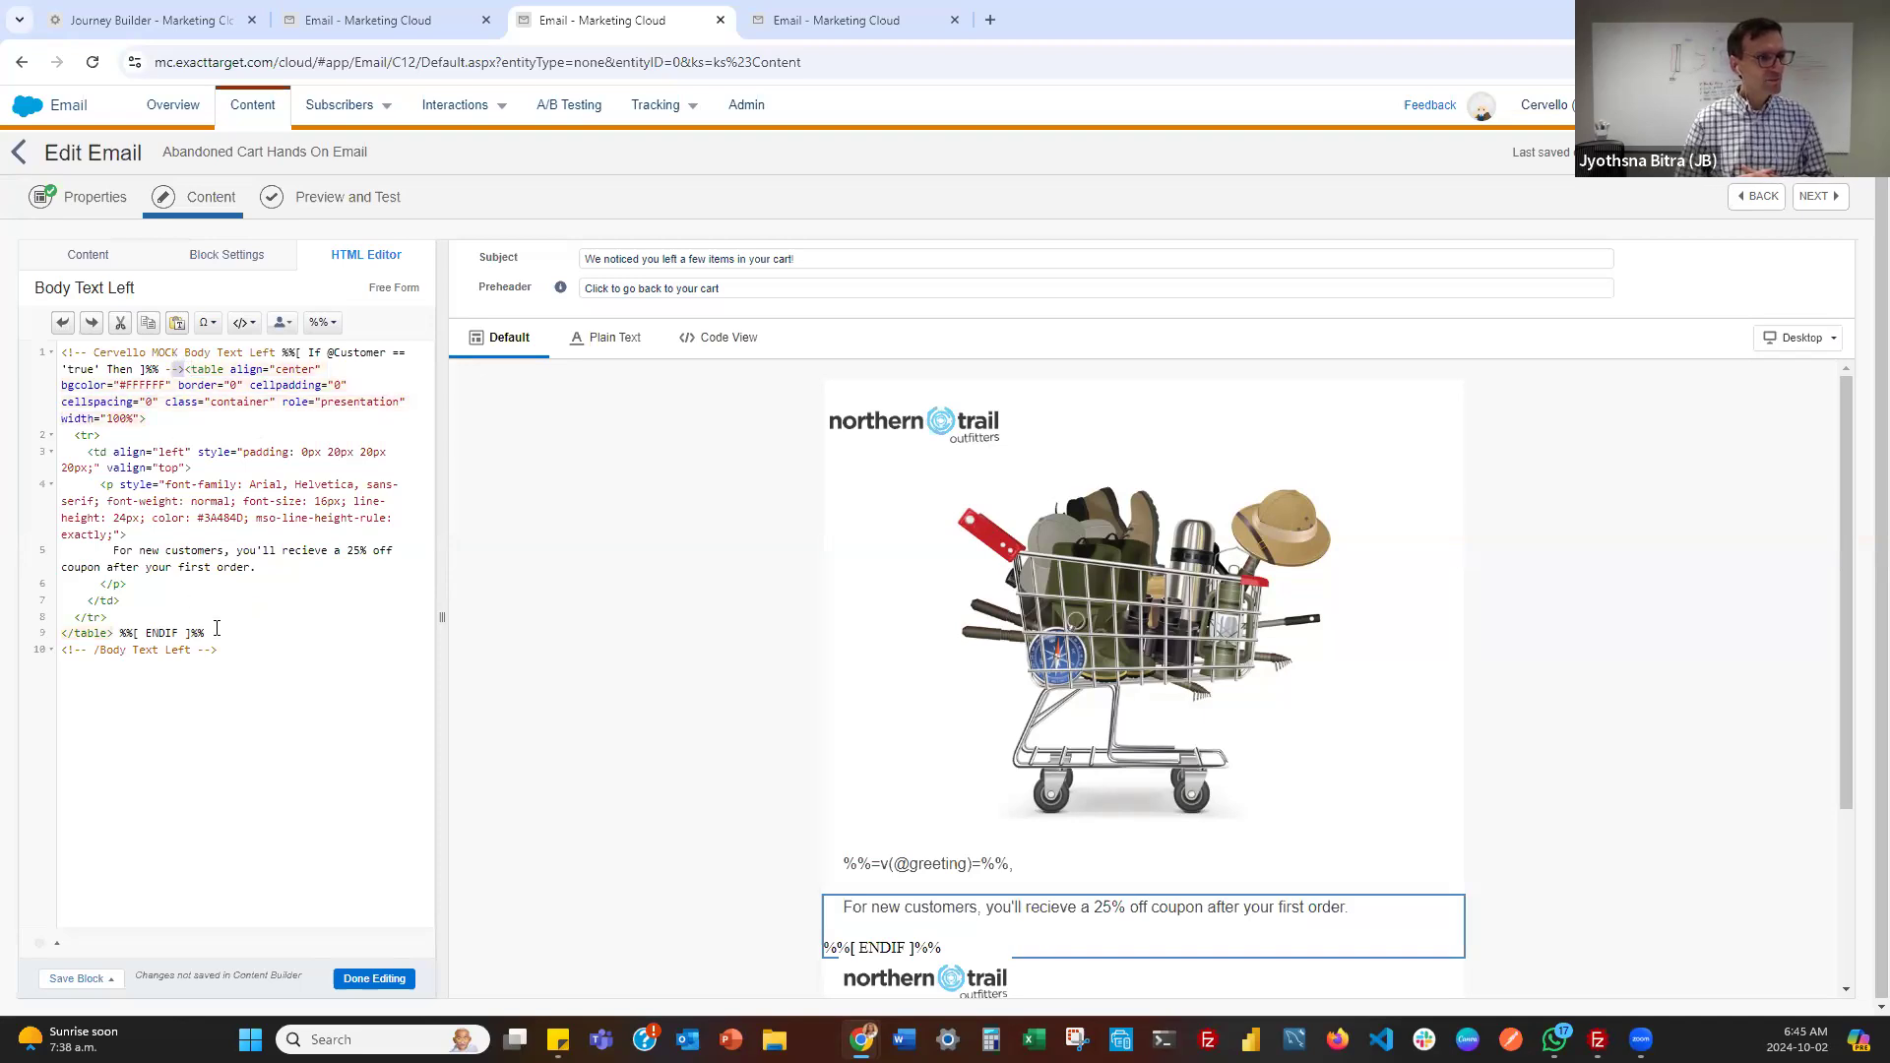
drag(209, 633, 118, 631)
key(ctrl+c)
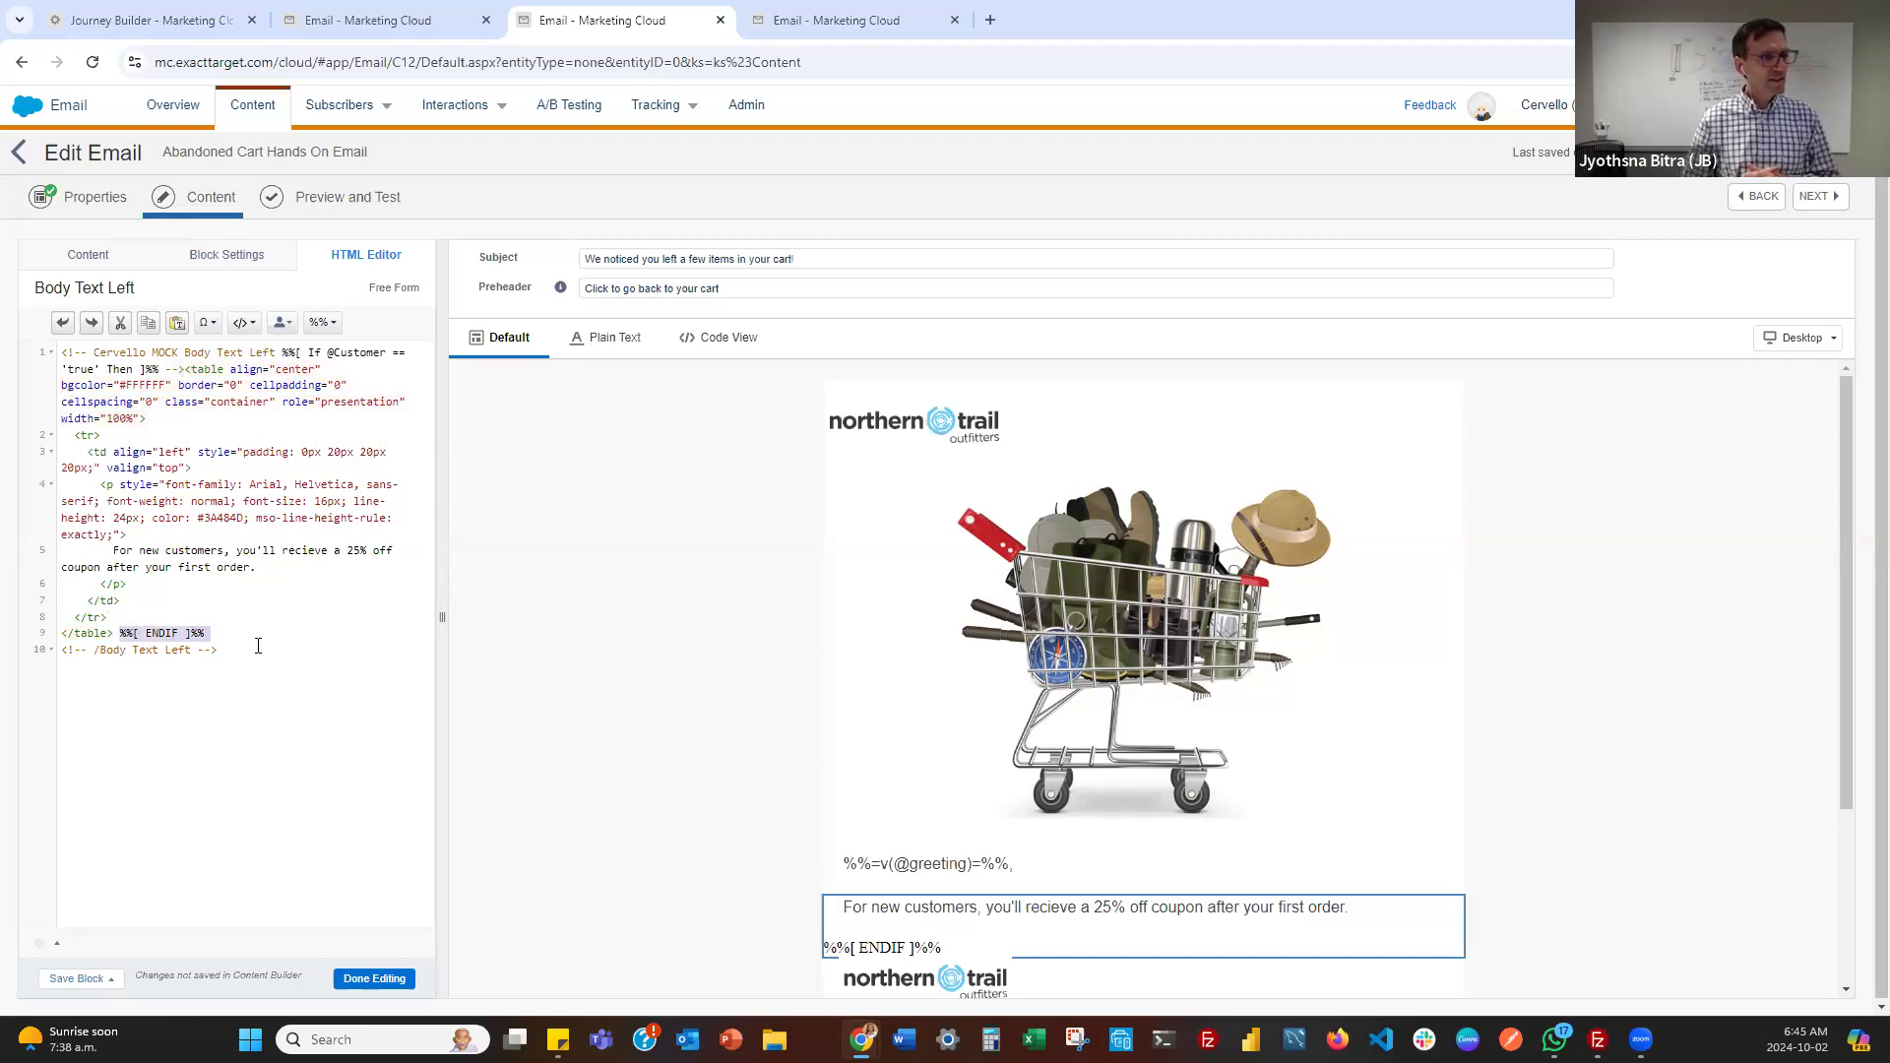
key(BackSpace)
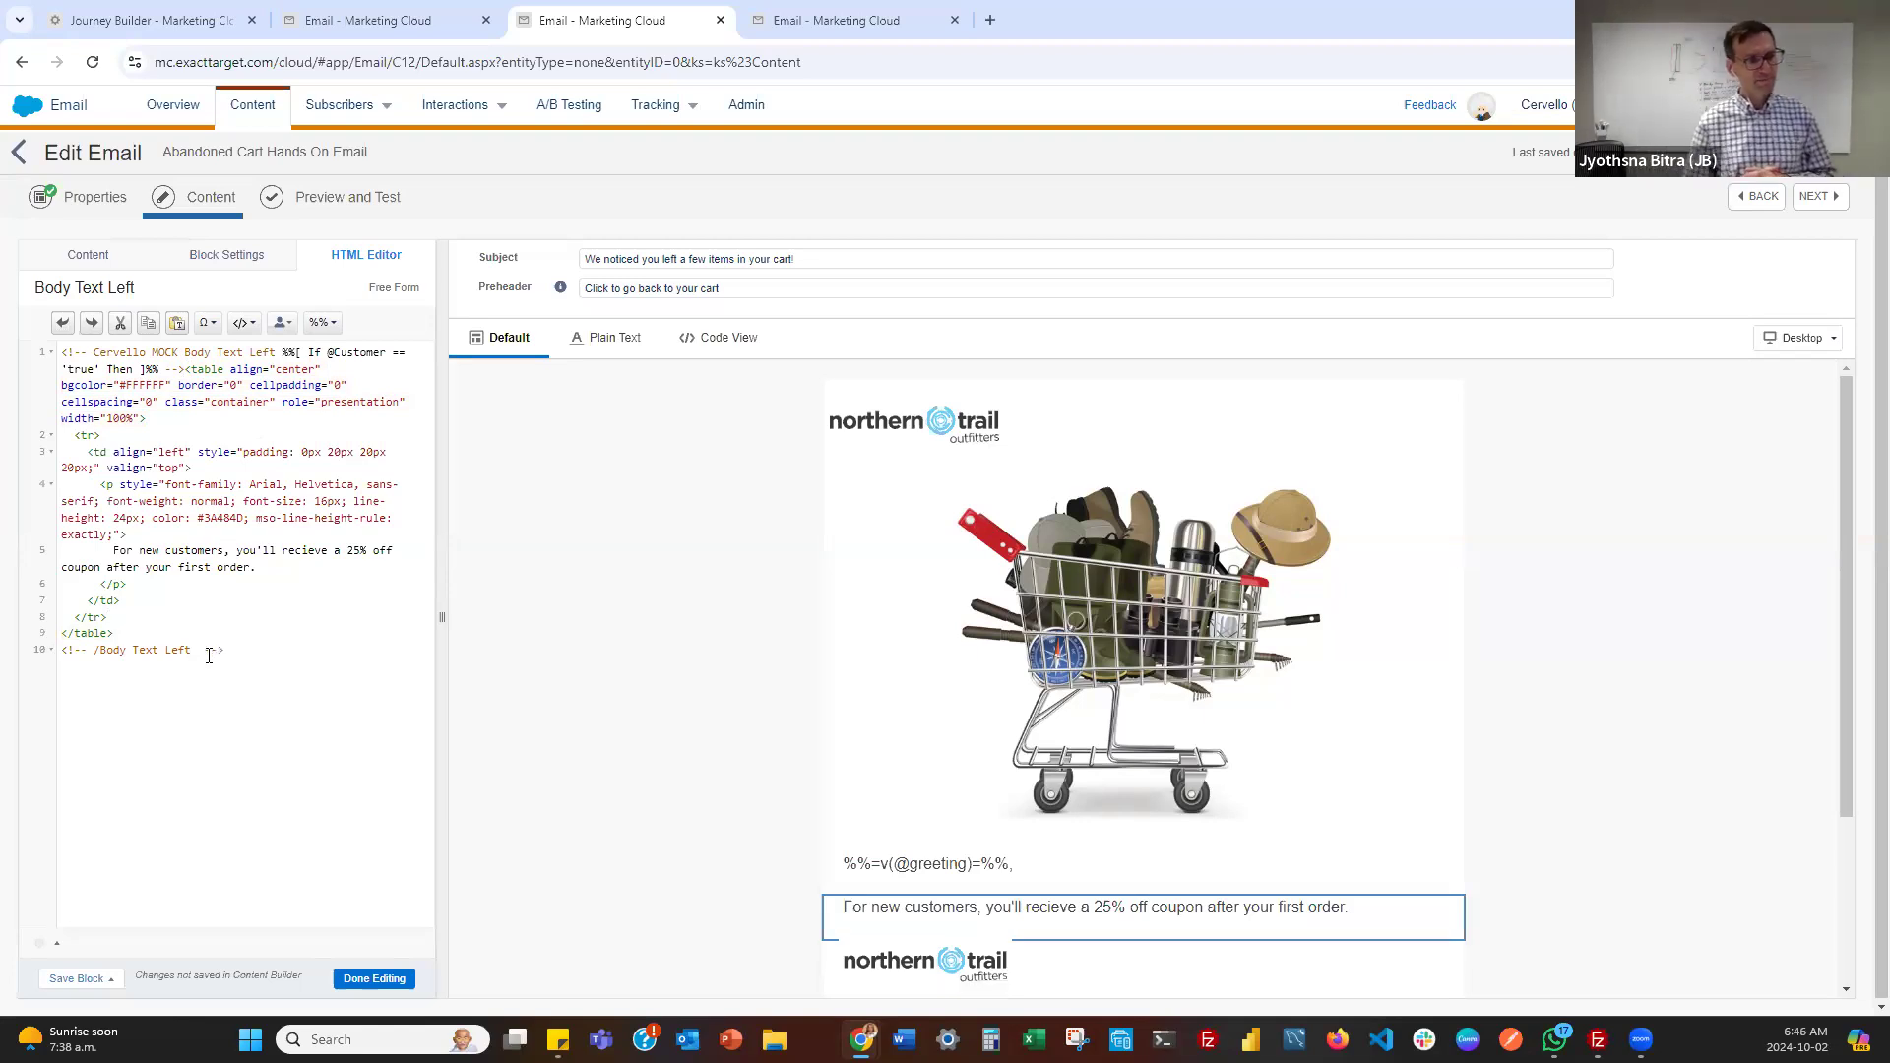
click(209, 649)
key(ctrl+v)
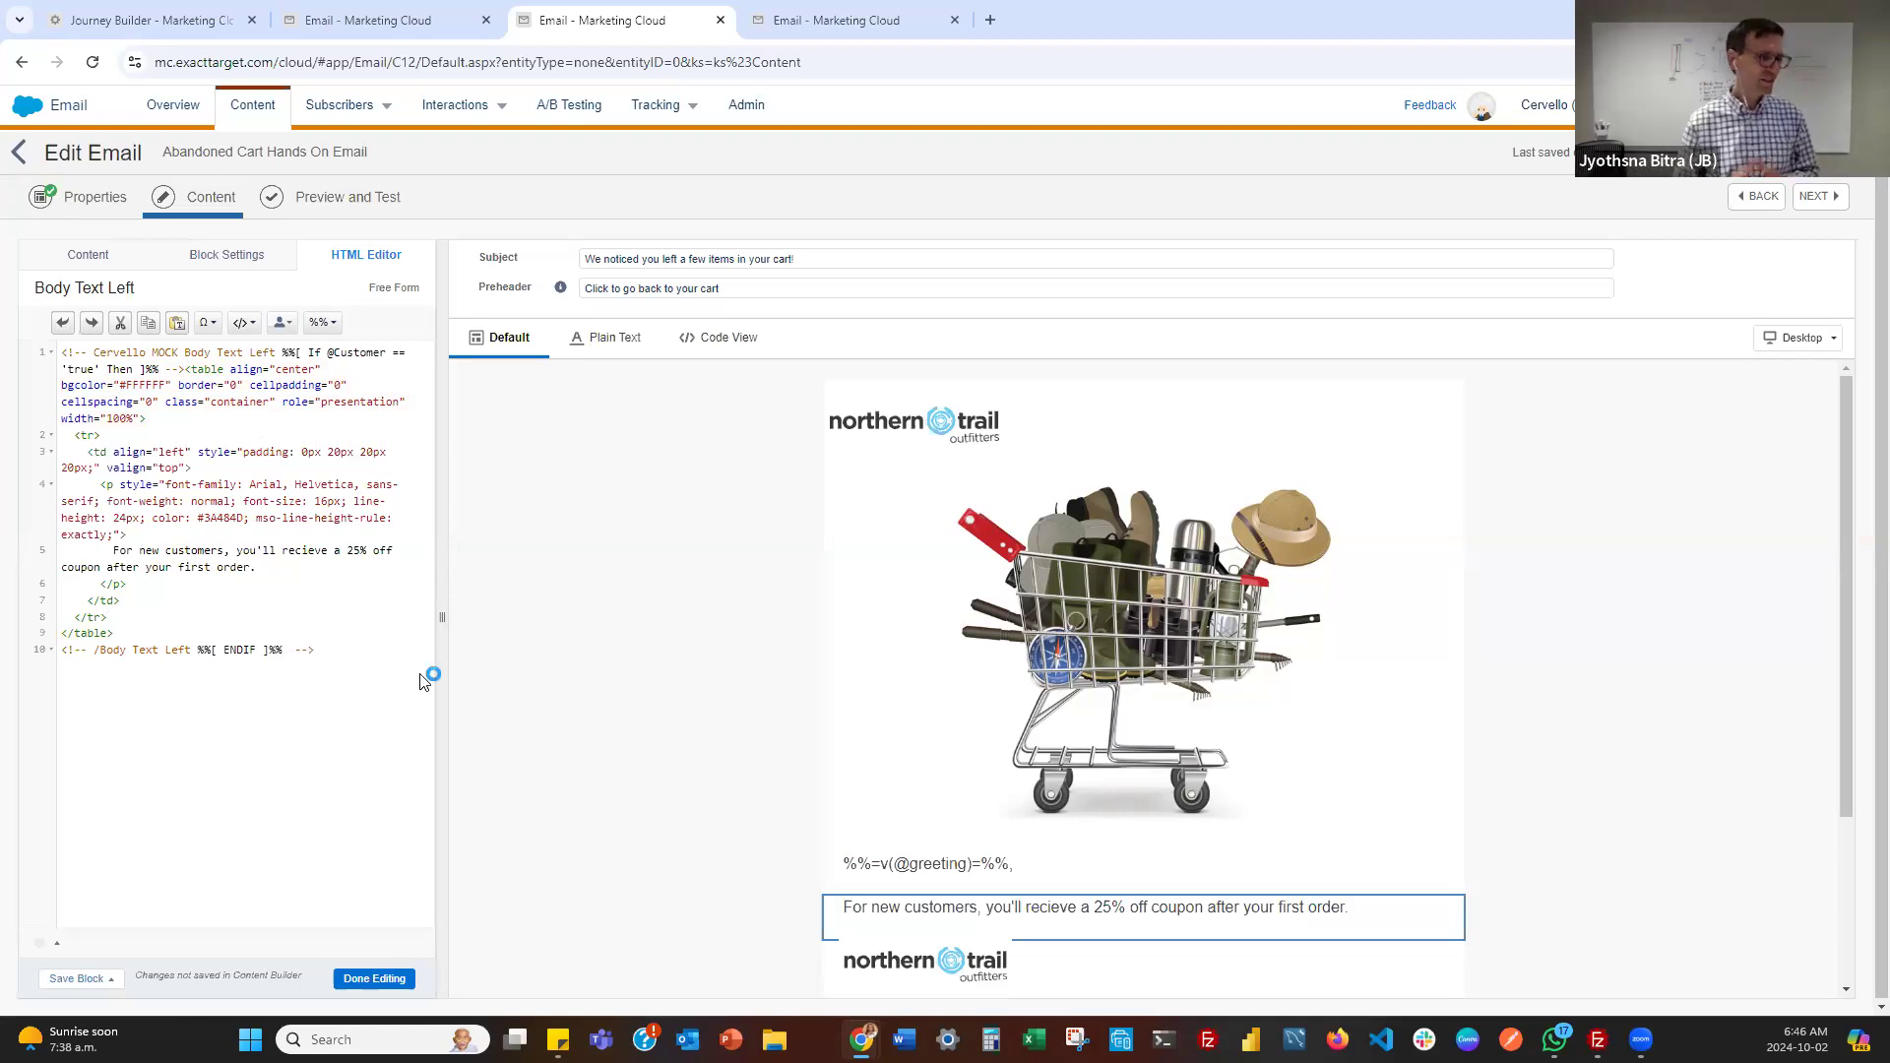
click(372, 979)
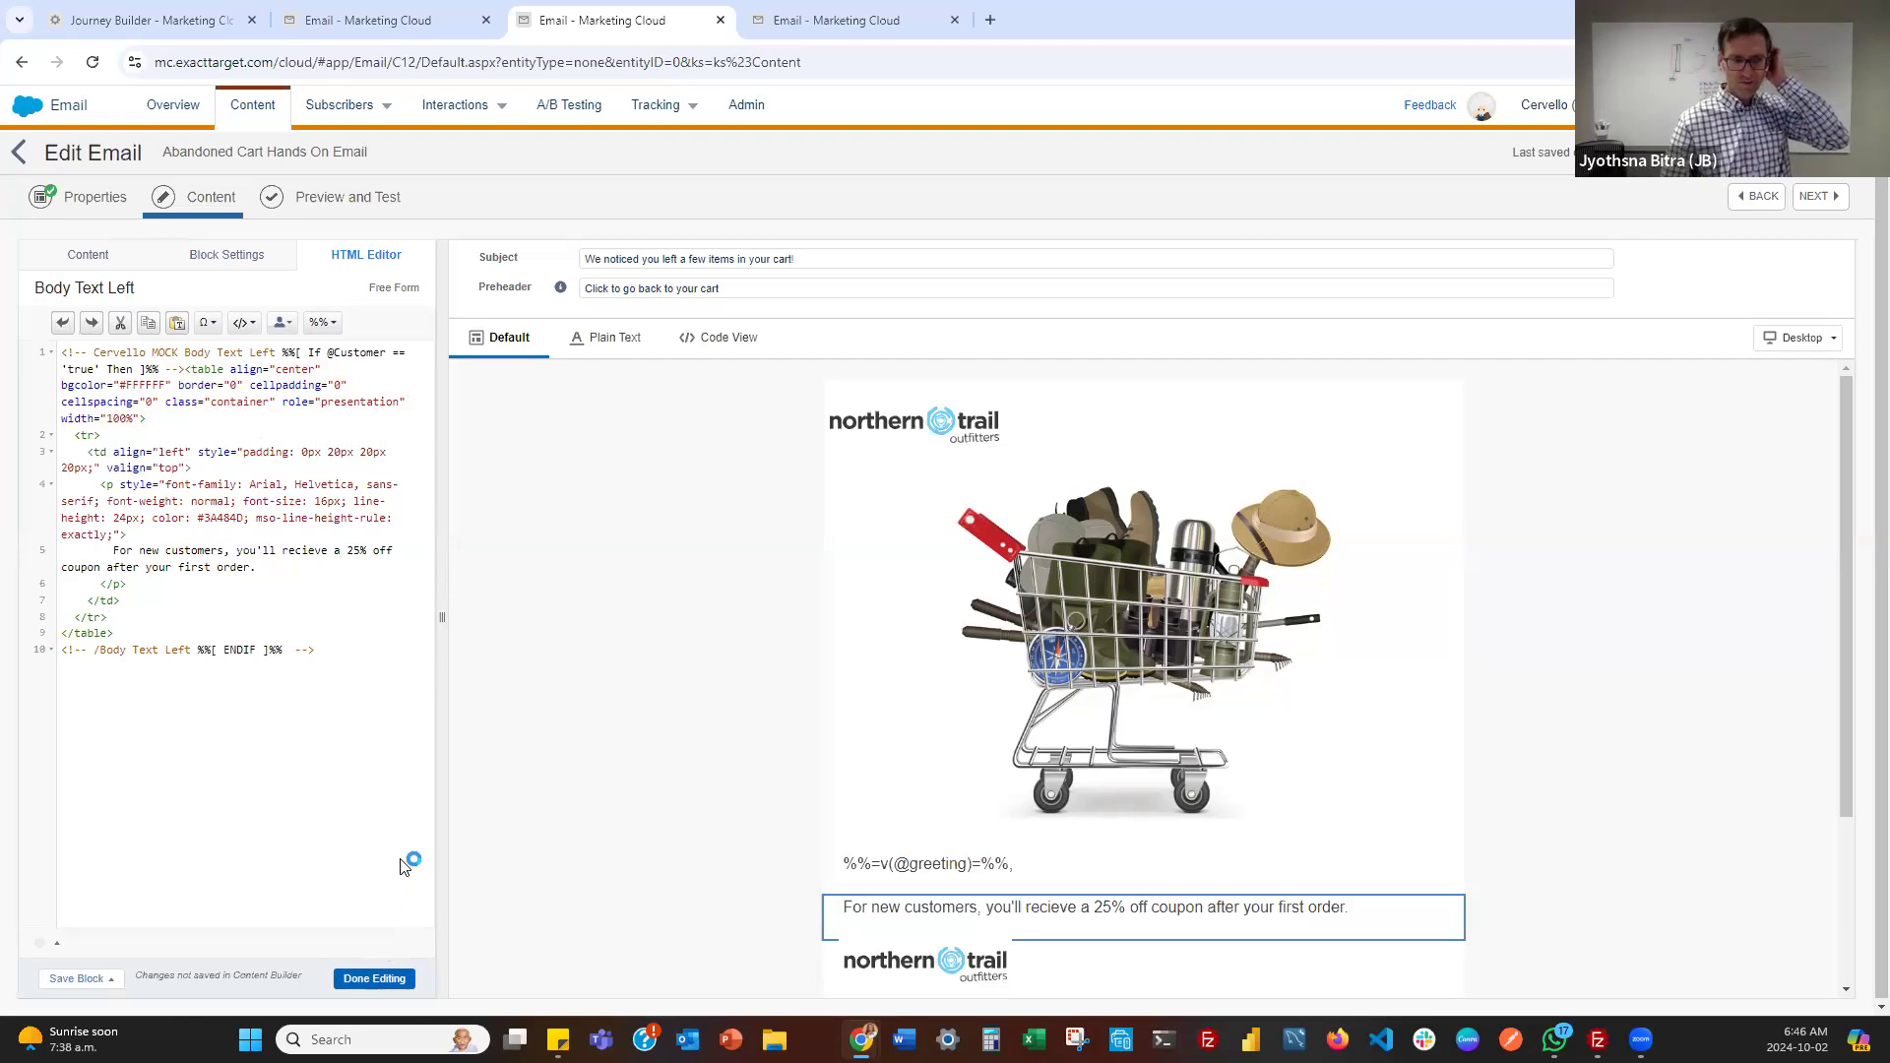
Reopen the Body Text Left block's HTML to check that both AMPscript tags sit inside the comments, and close the block
click(953, 898)
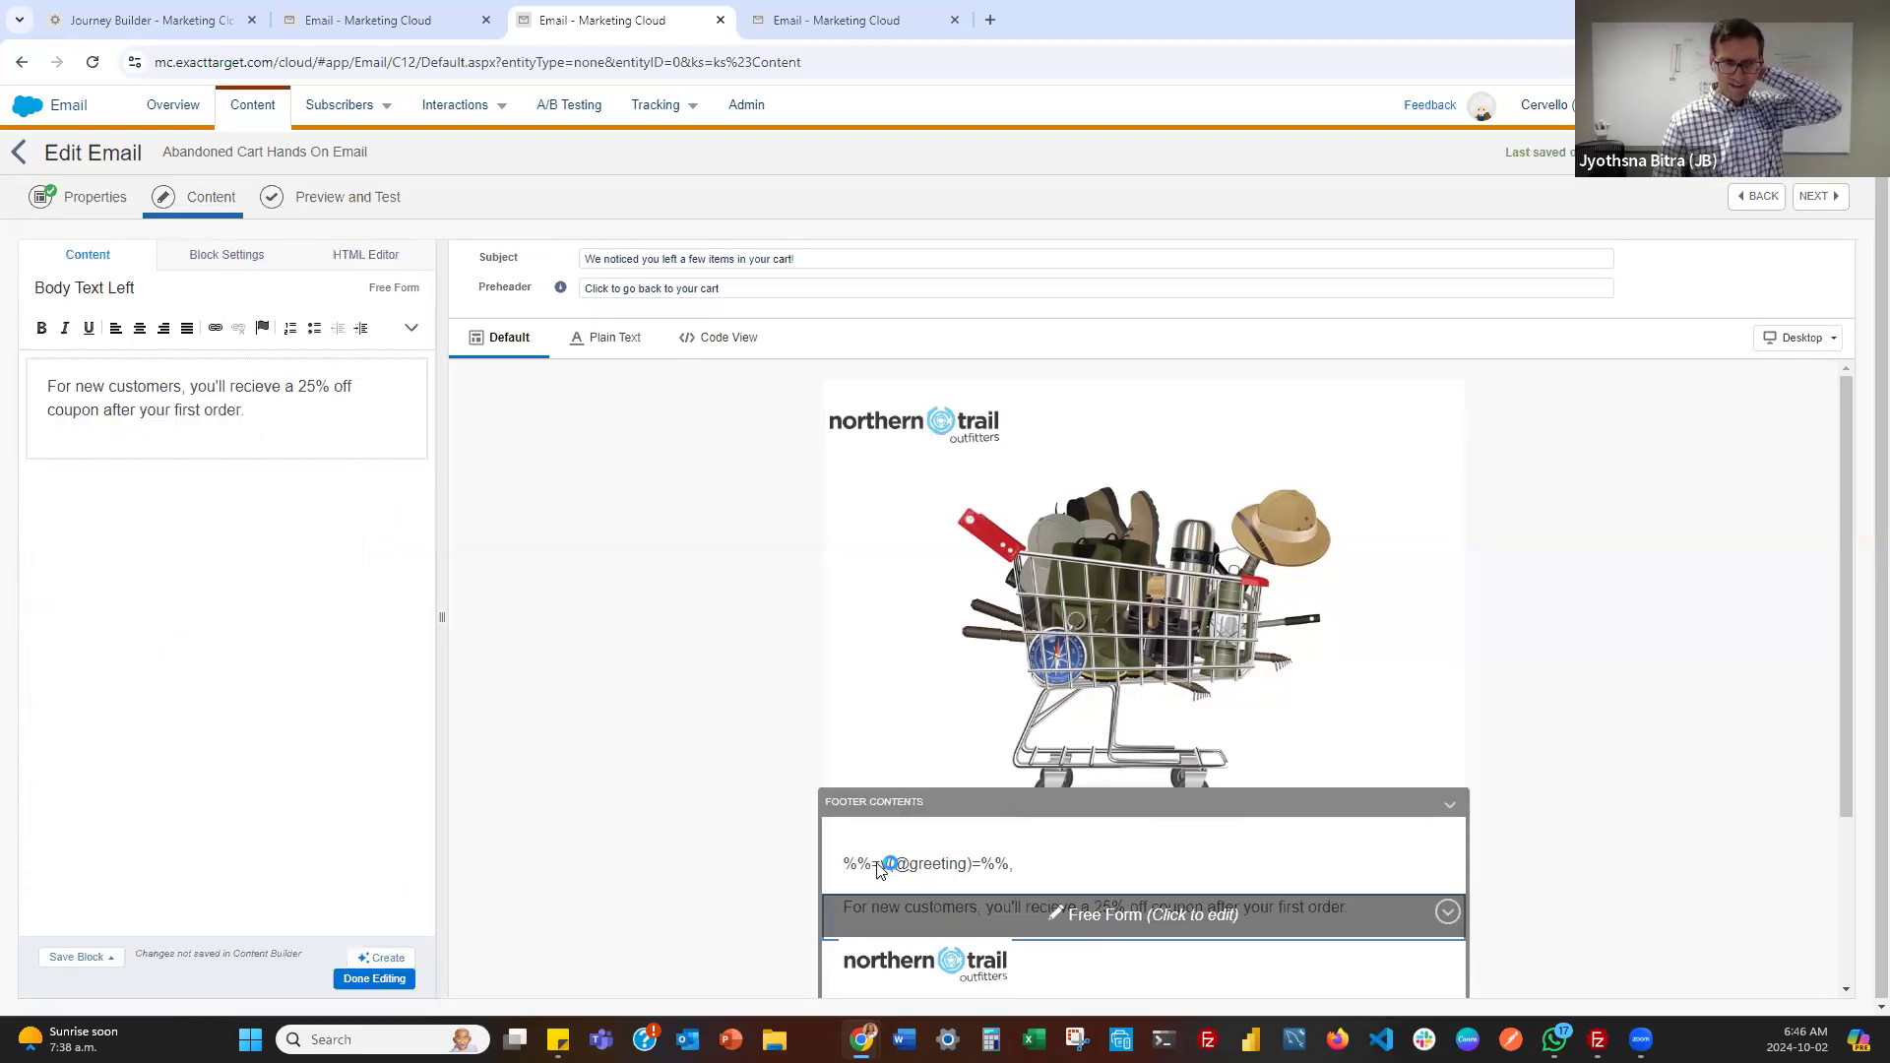
click(358, 259)
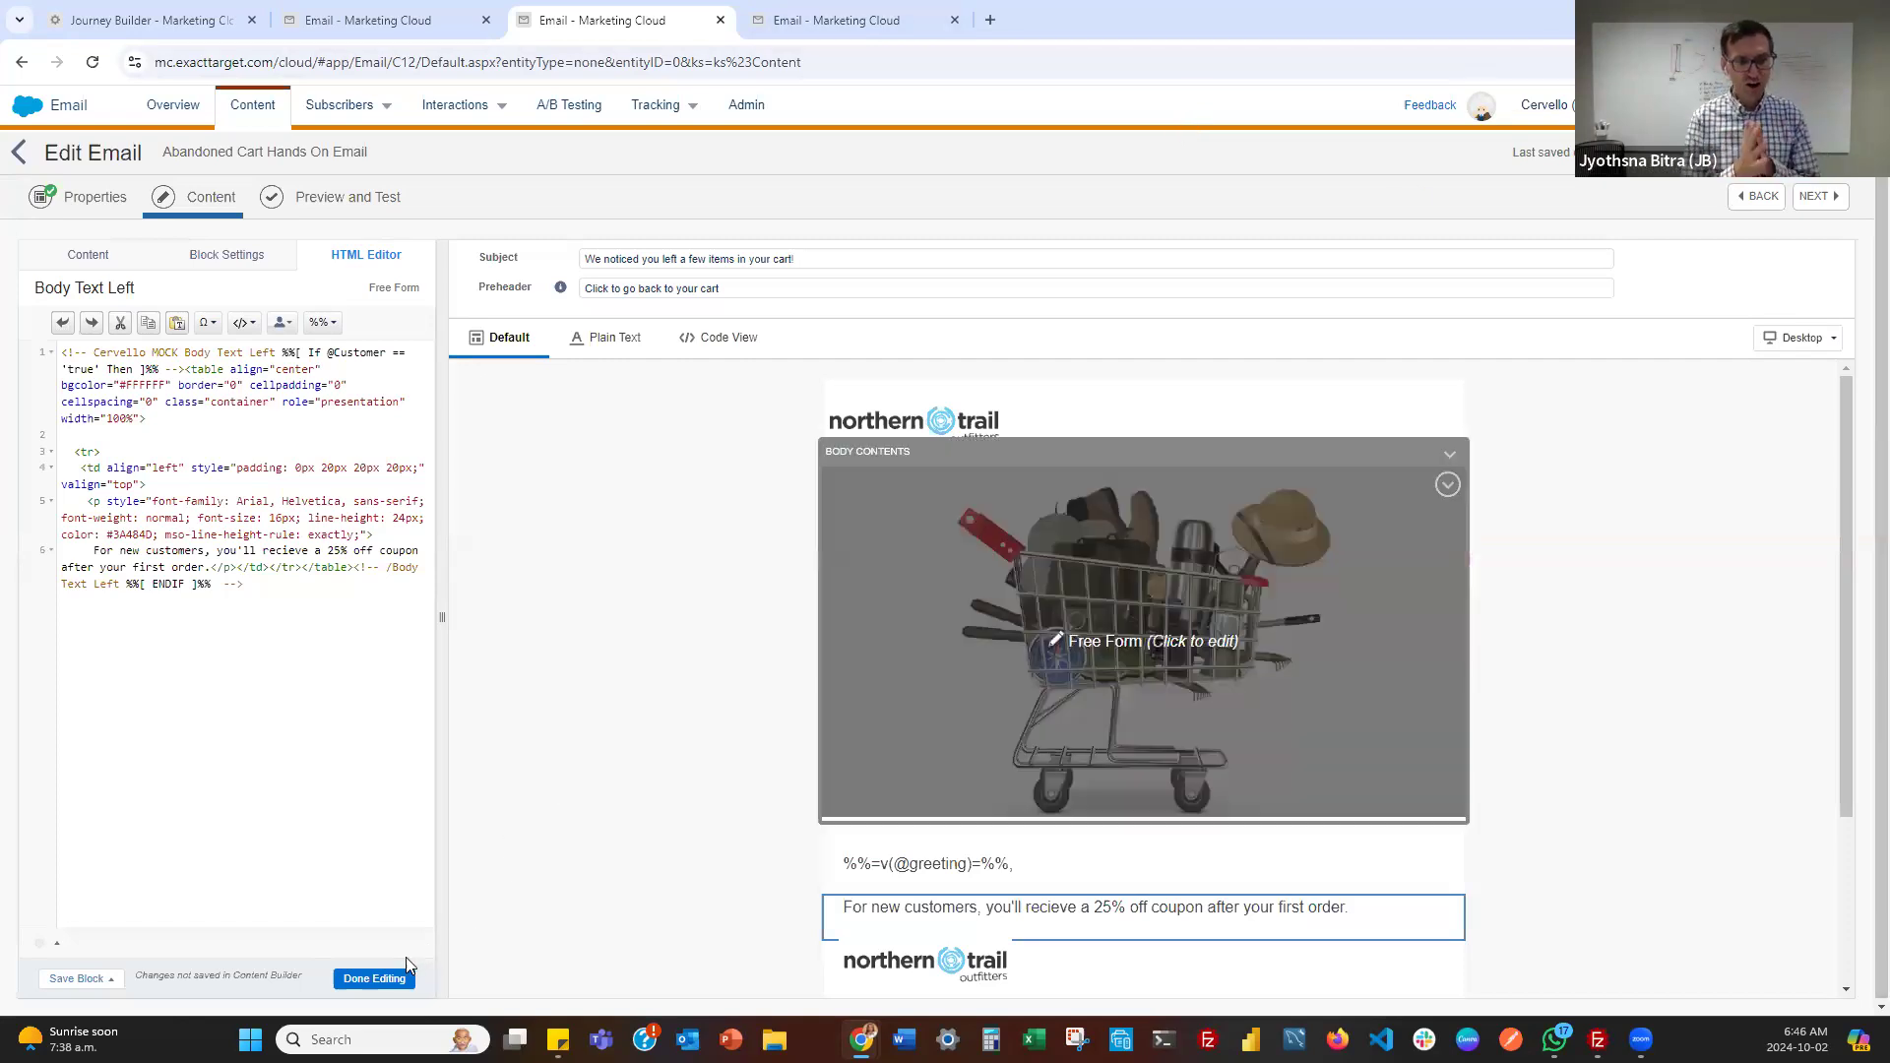
click(377, 979)
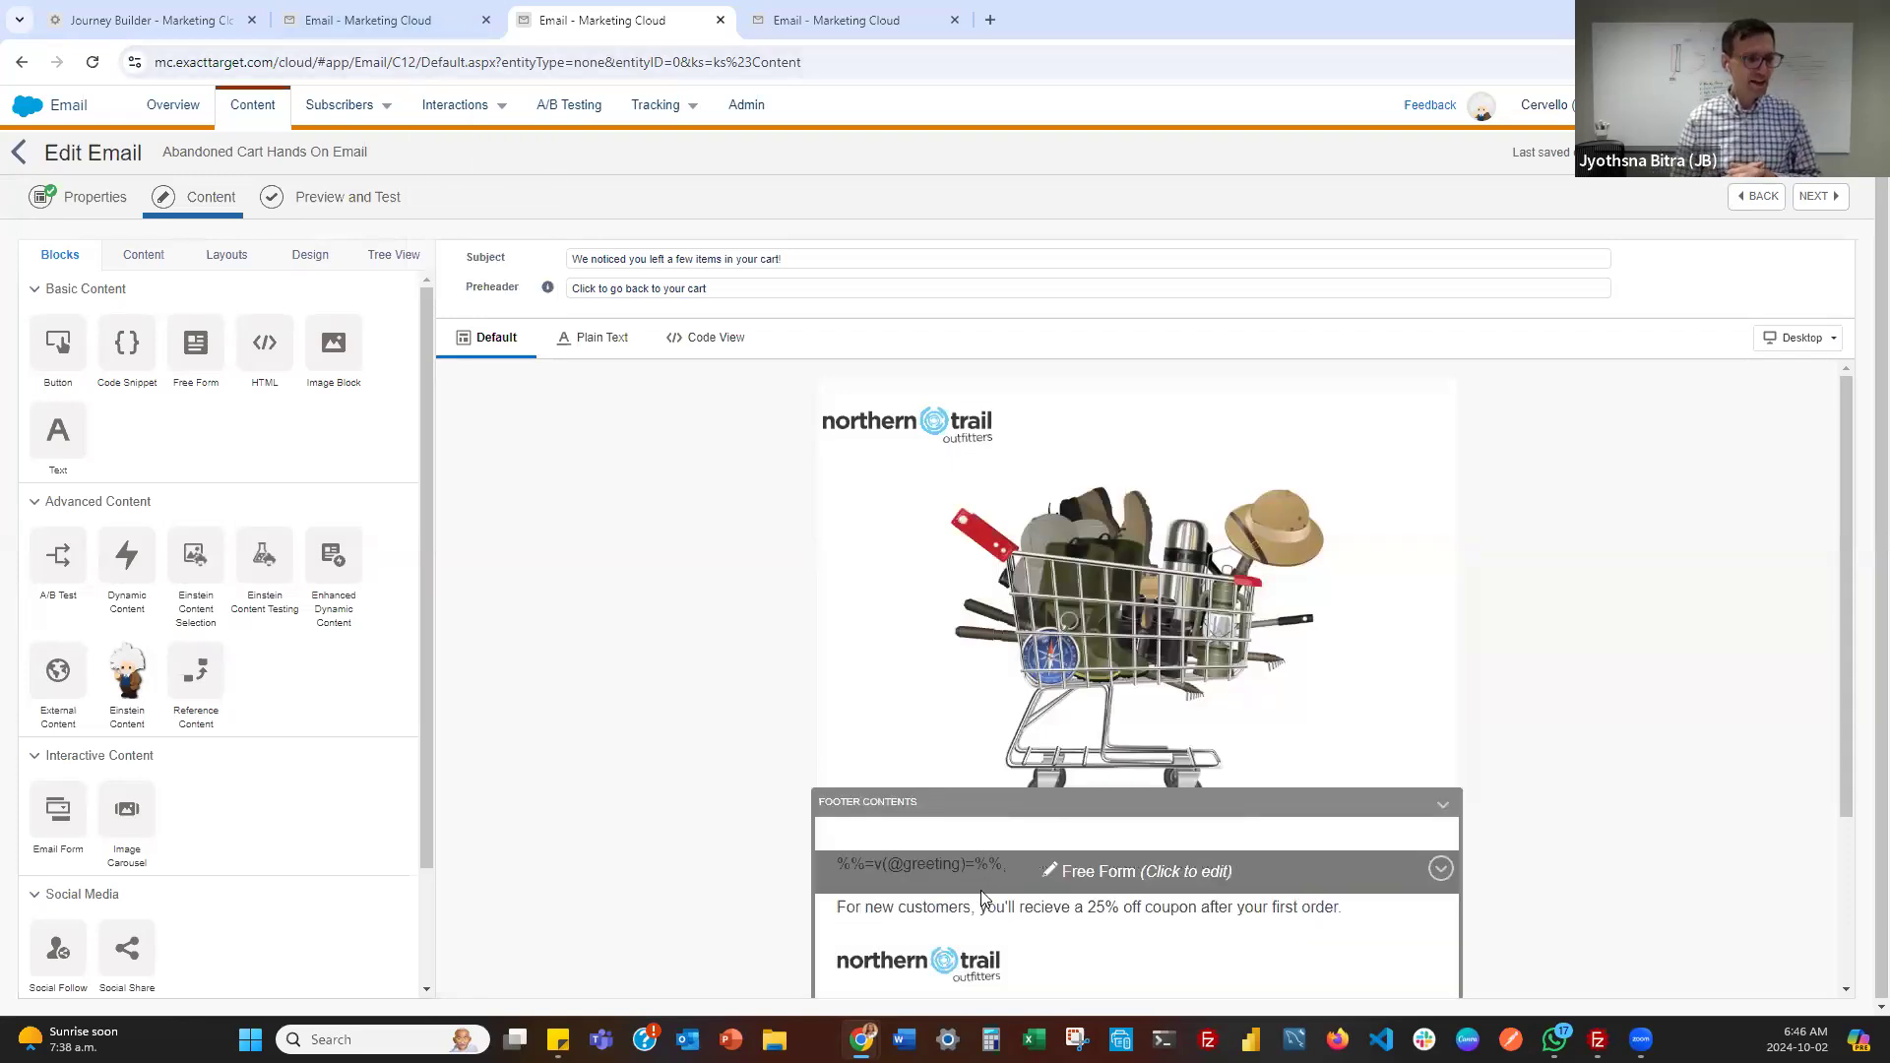
click(947, 840)
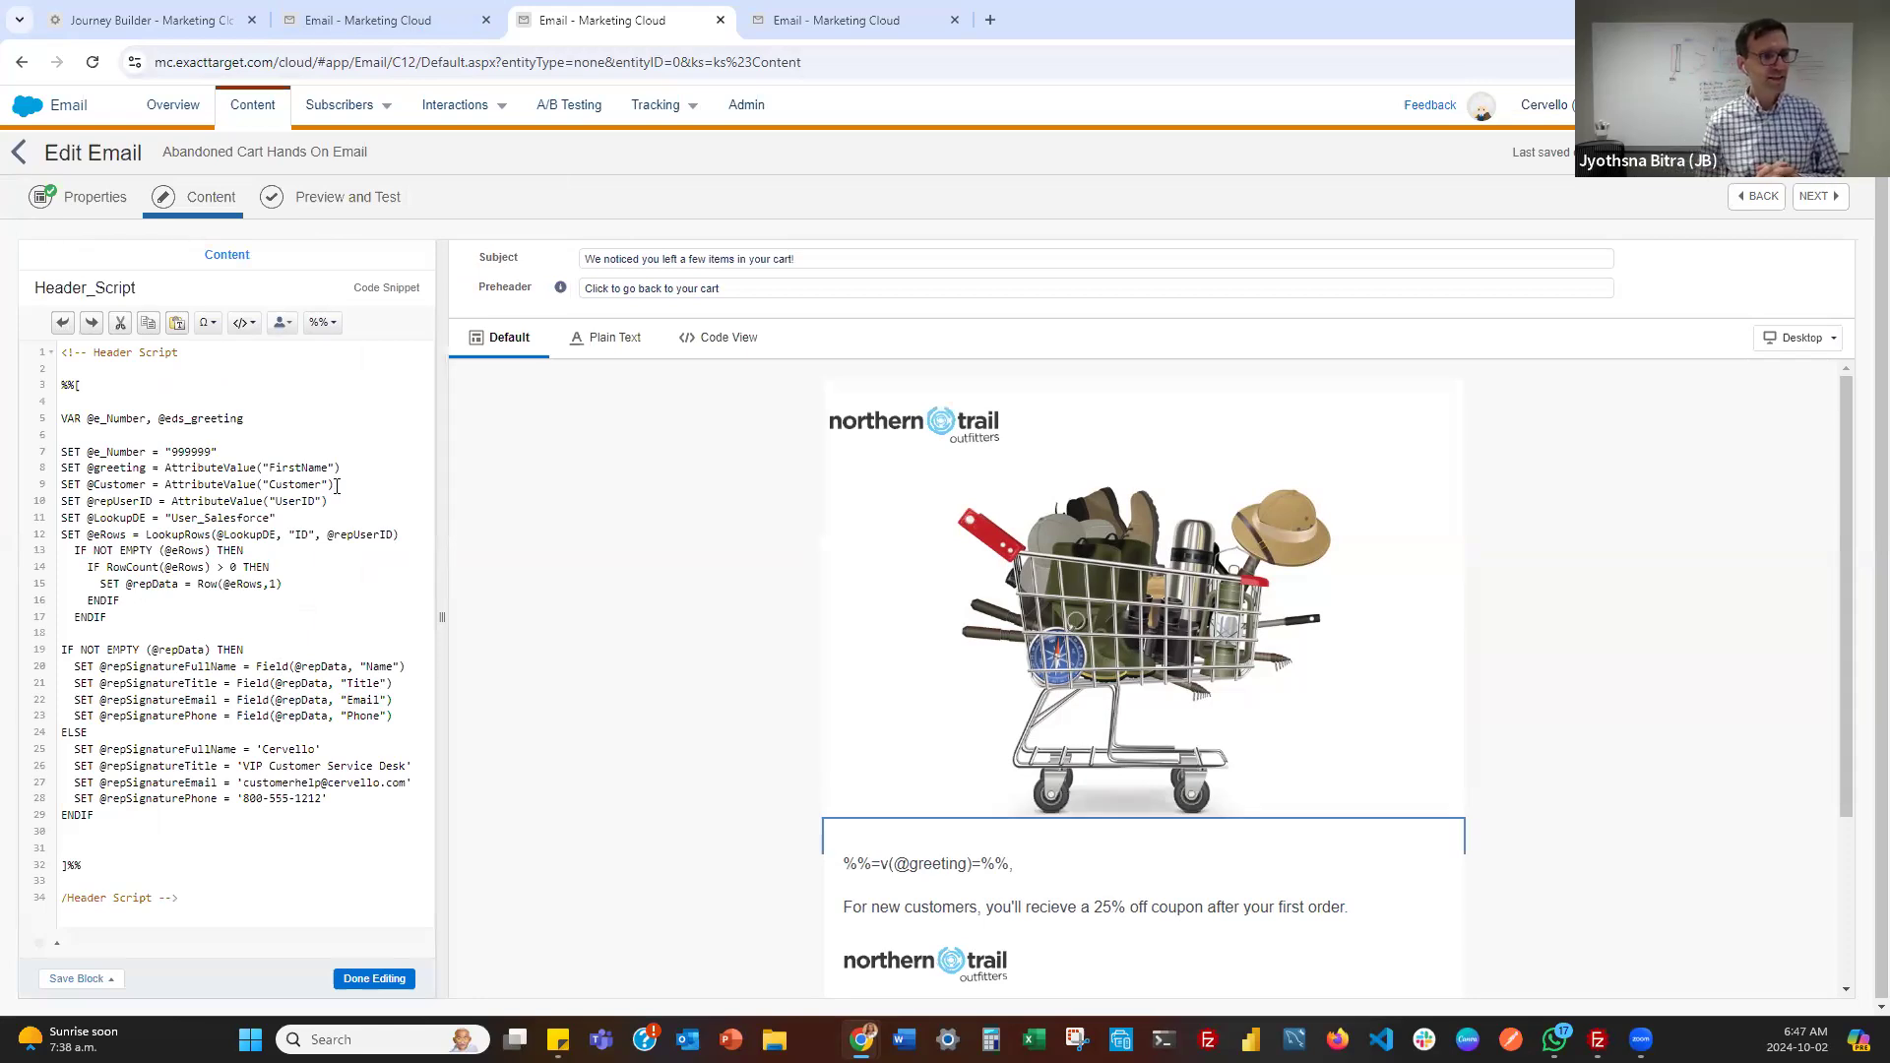
drag(334, 484, 50, 492)
key(ctrl+c)
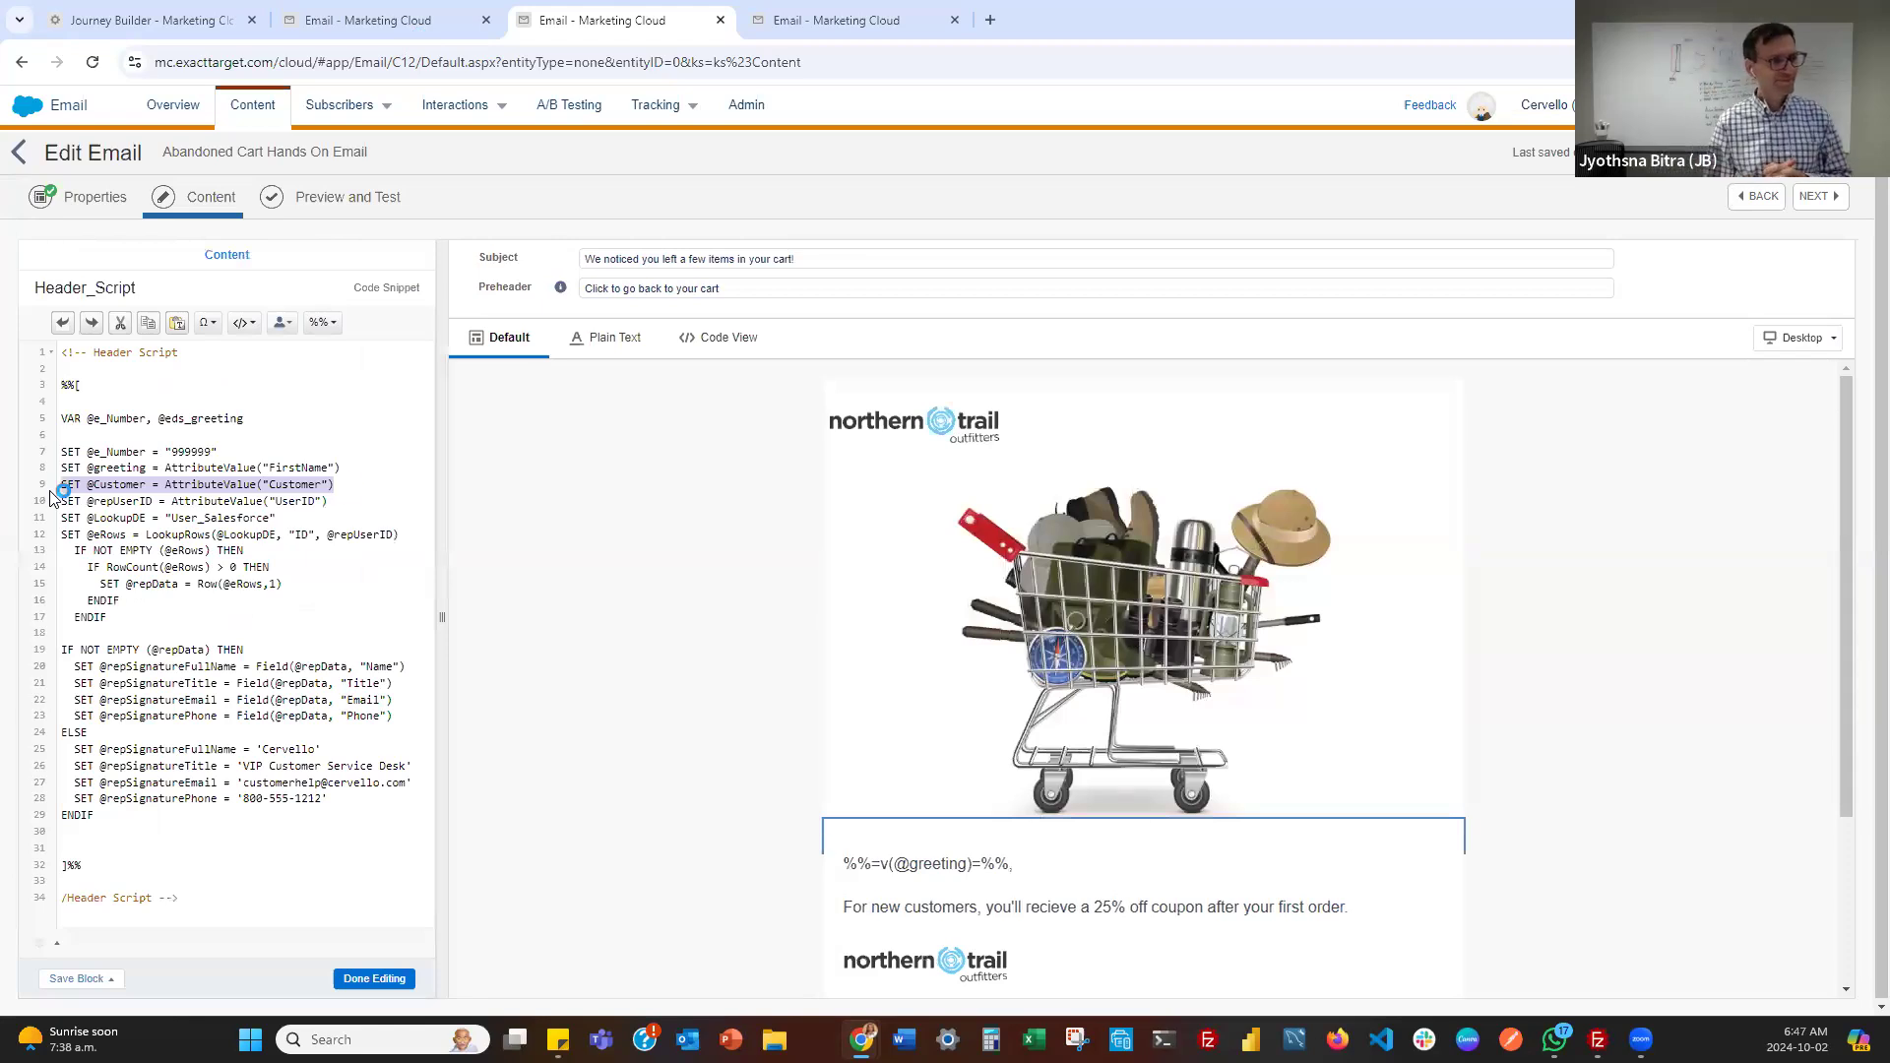
click(338, 490)
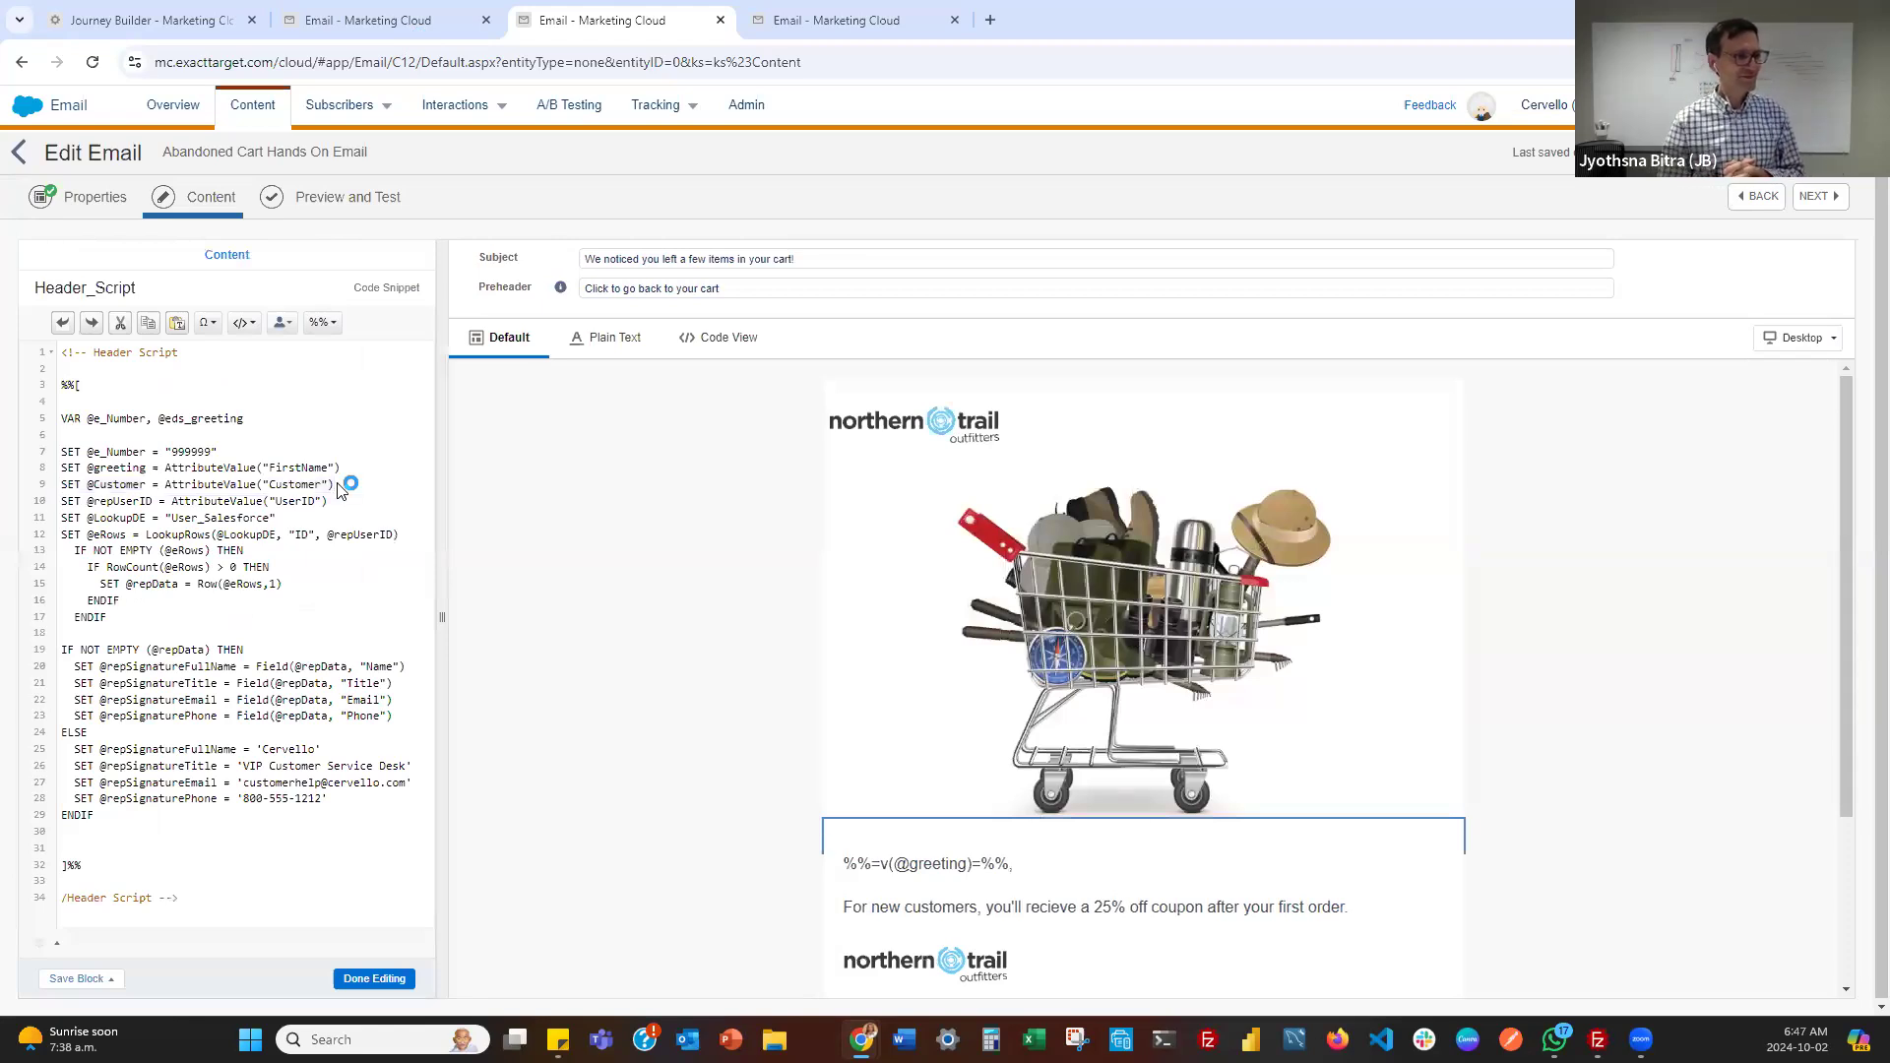
key(Return)
key(ctrl+v)
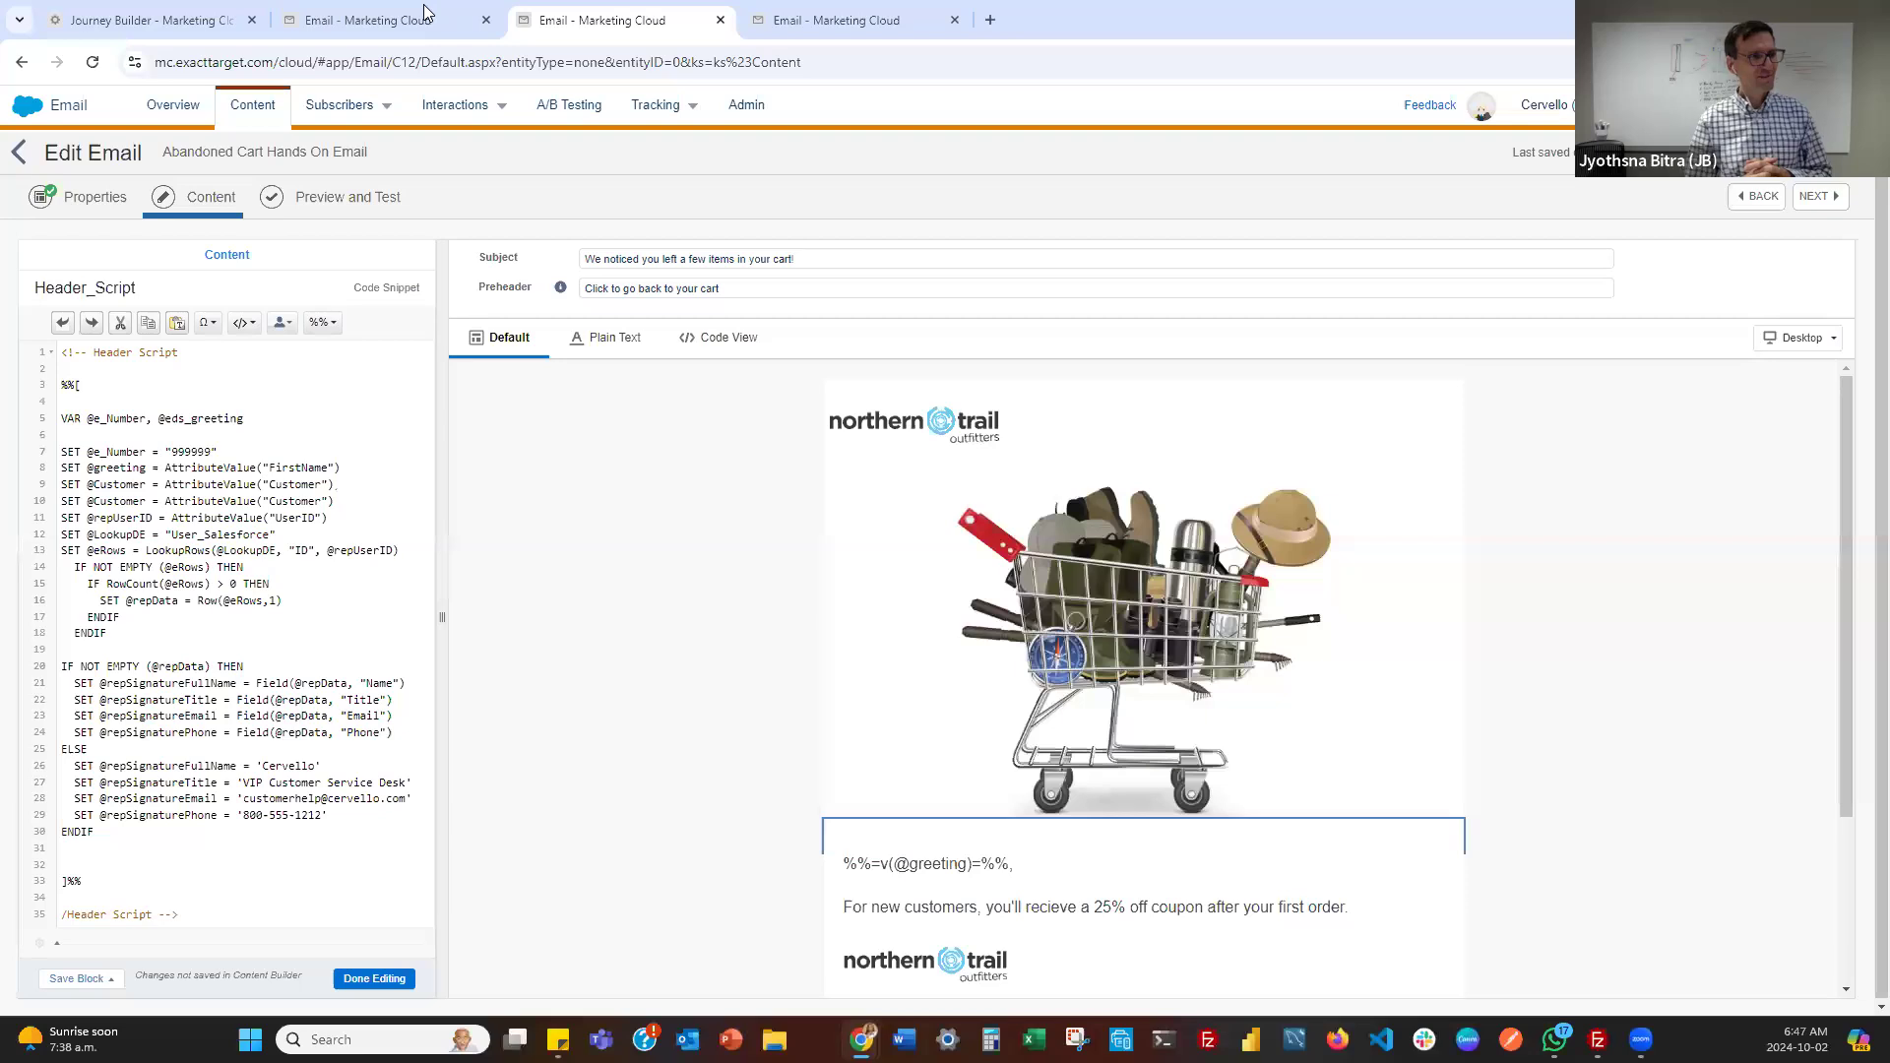
Switch to the tab with the data extensions, open AbandonedCartJSDE_25092024, and copy its SubscriberKey field name
click(427, 13)
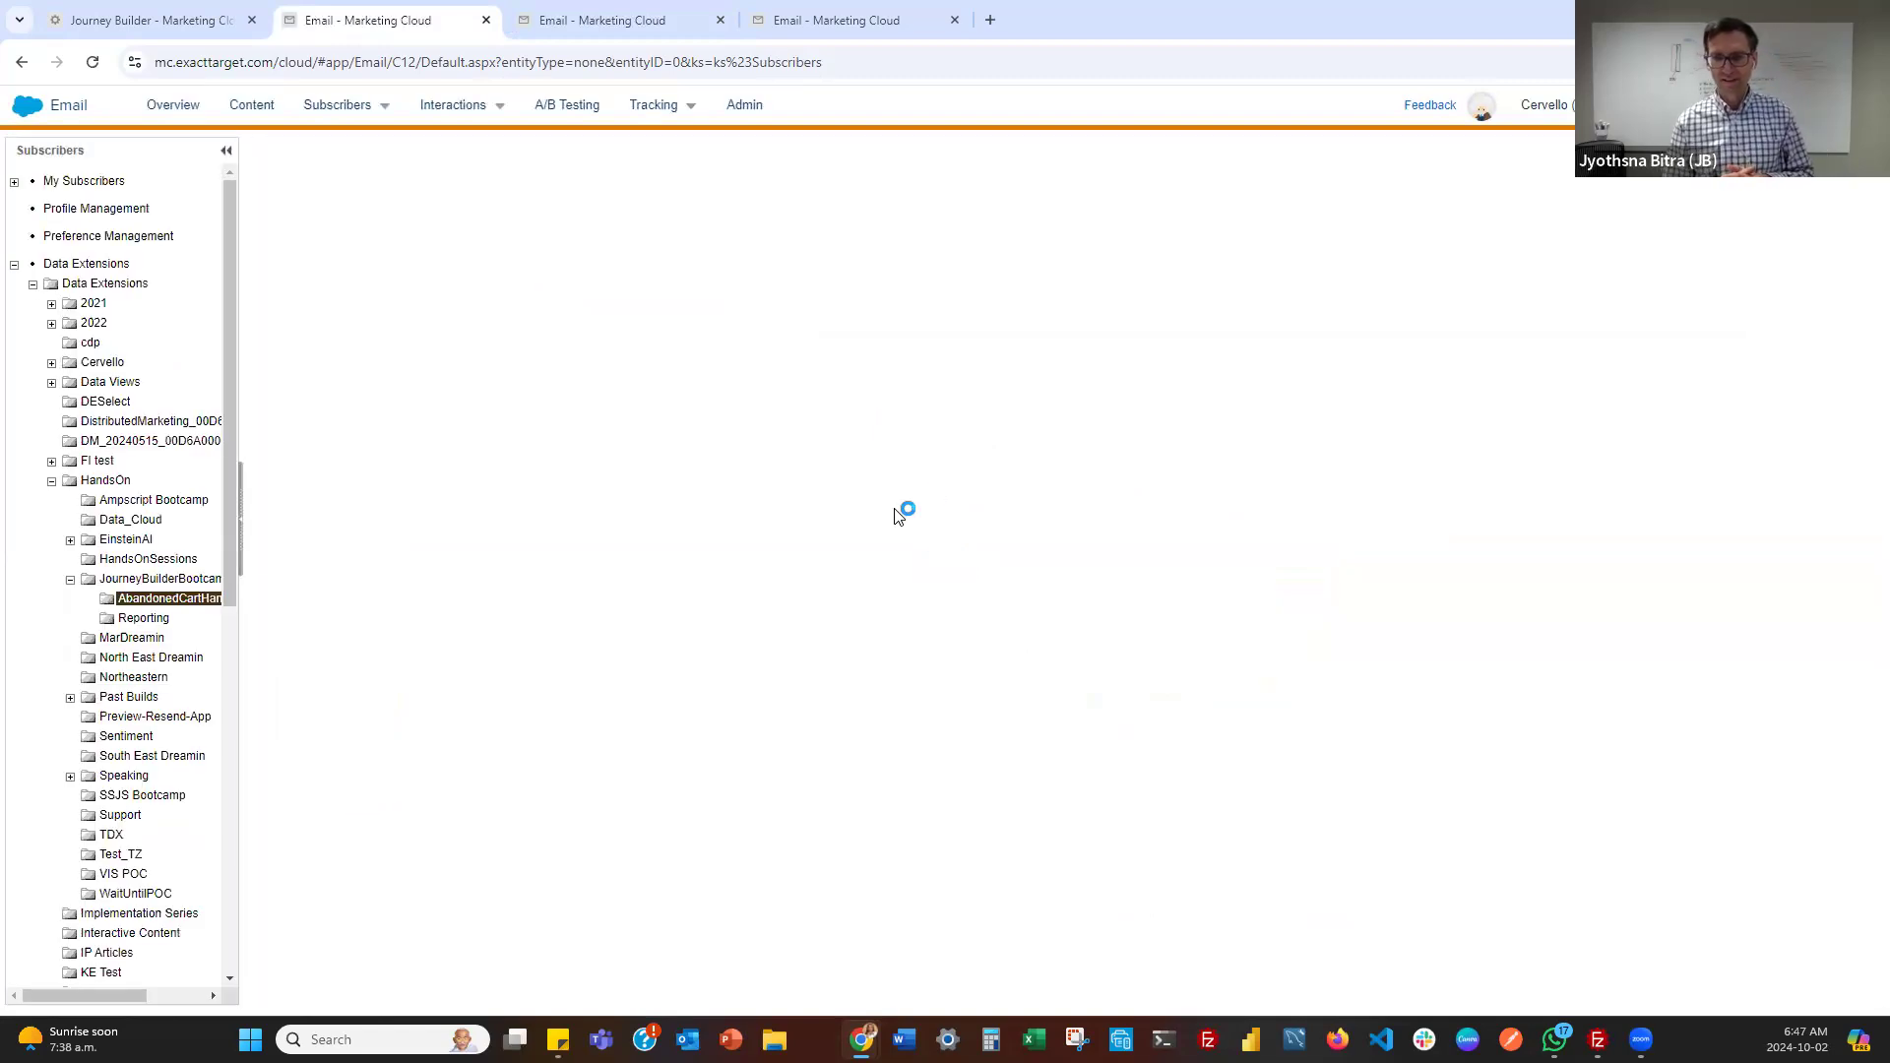
click(408, 274)
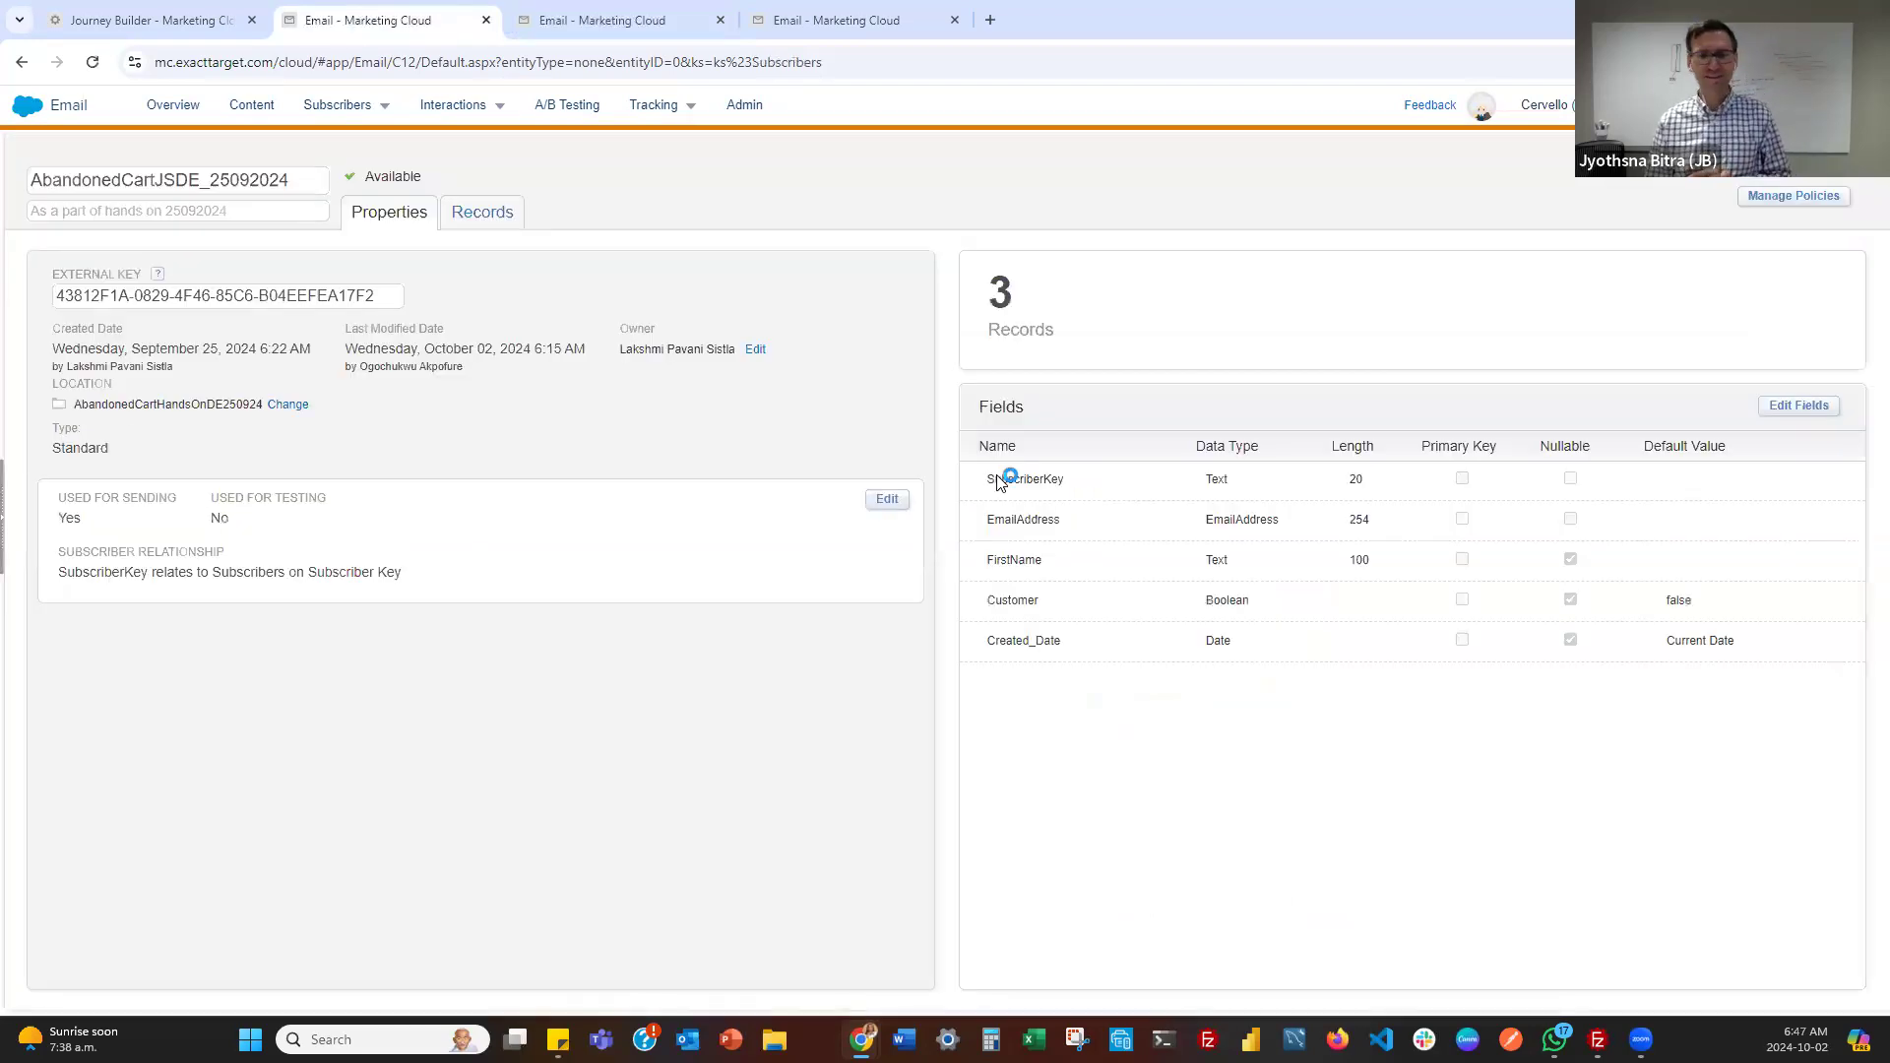
drag(981, 453, 1065, 482)
key(ctrl+c)
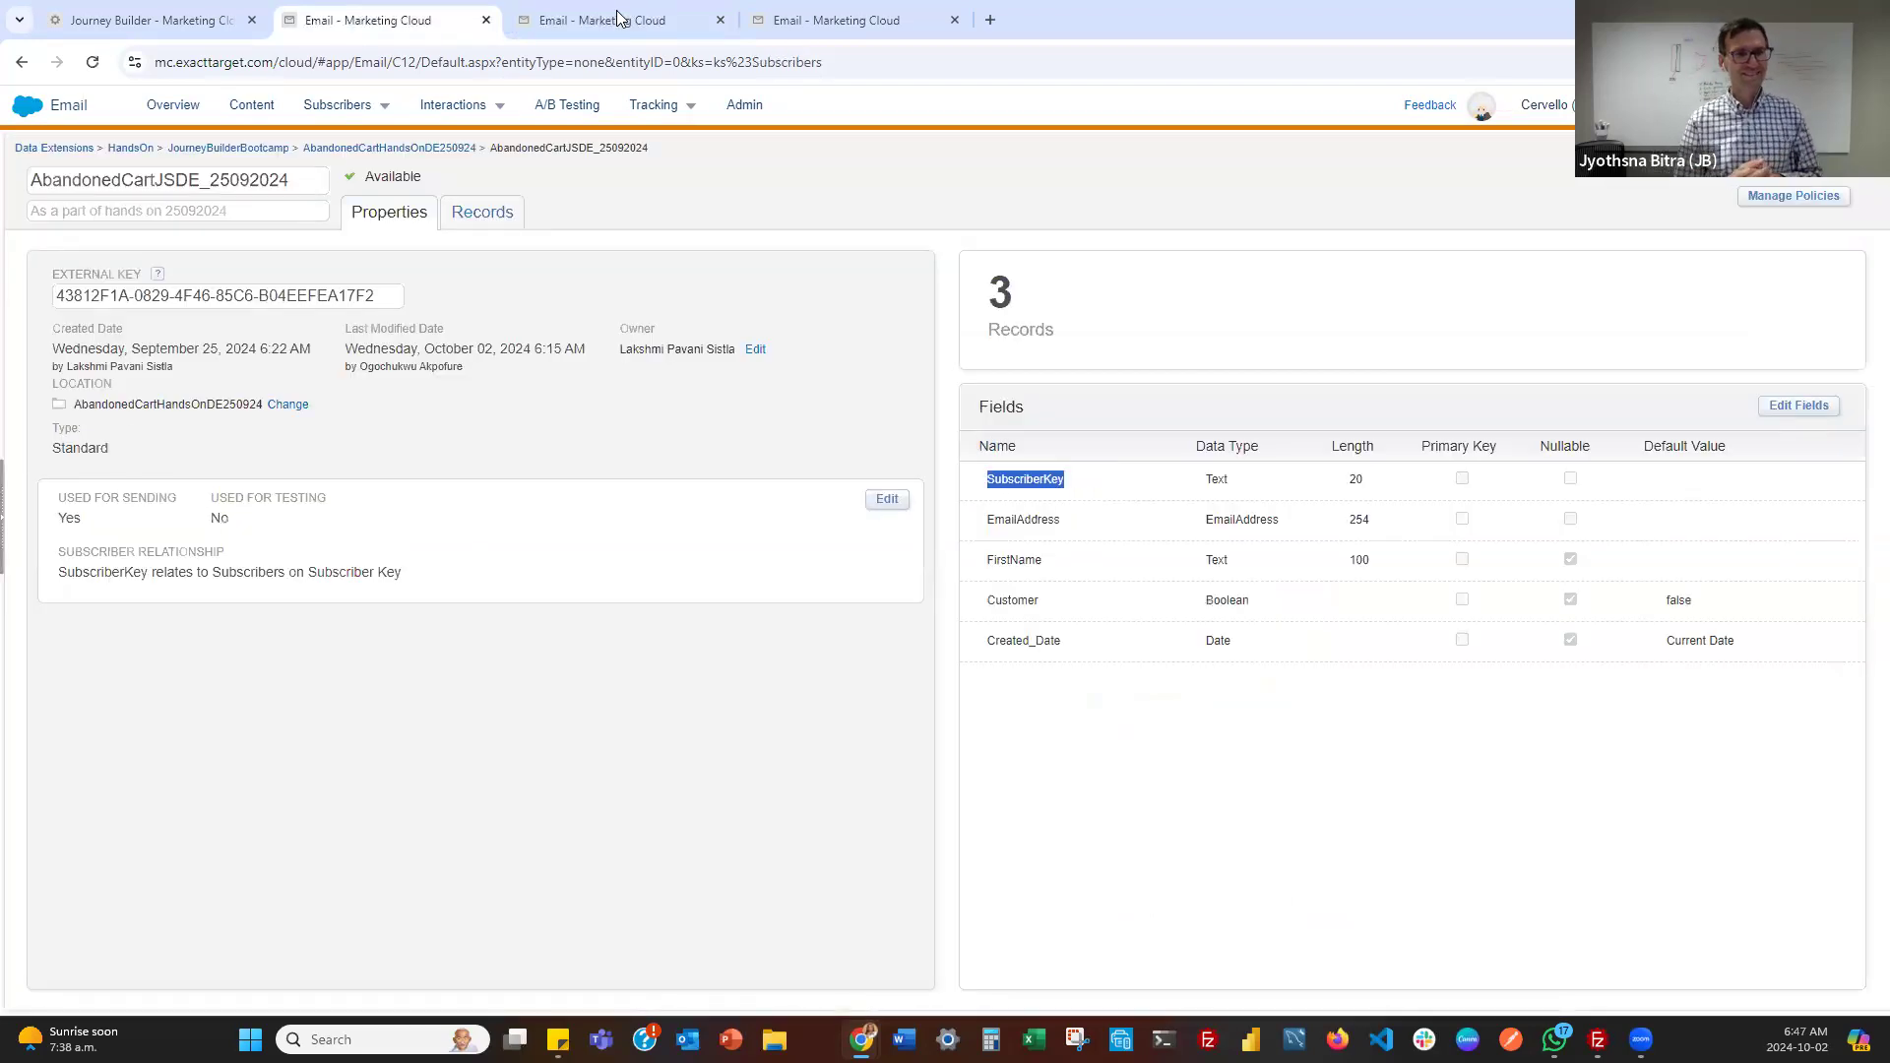
click(618, 17)
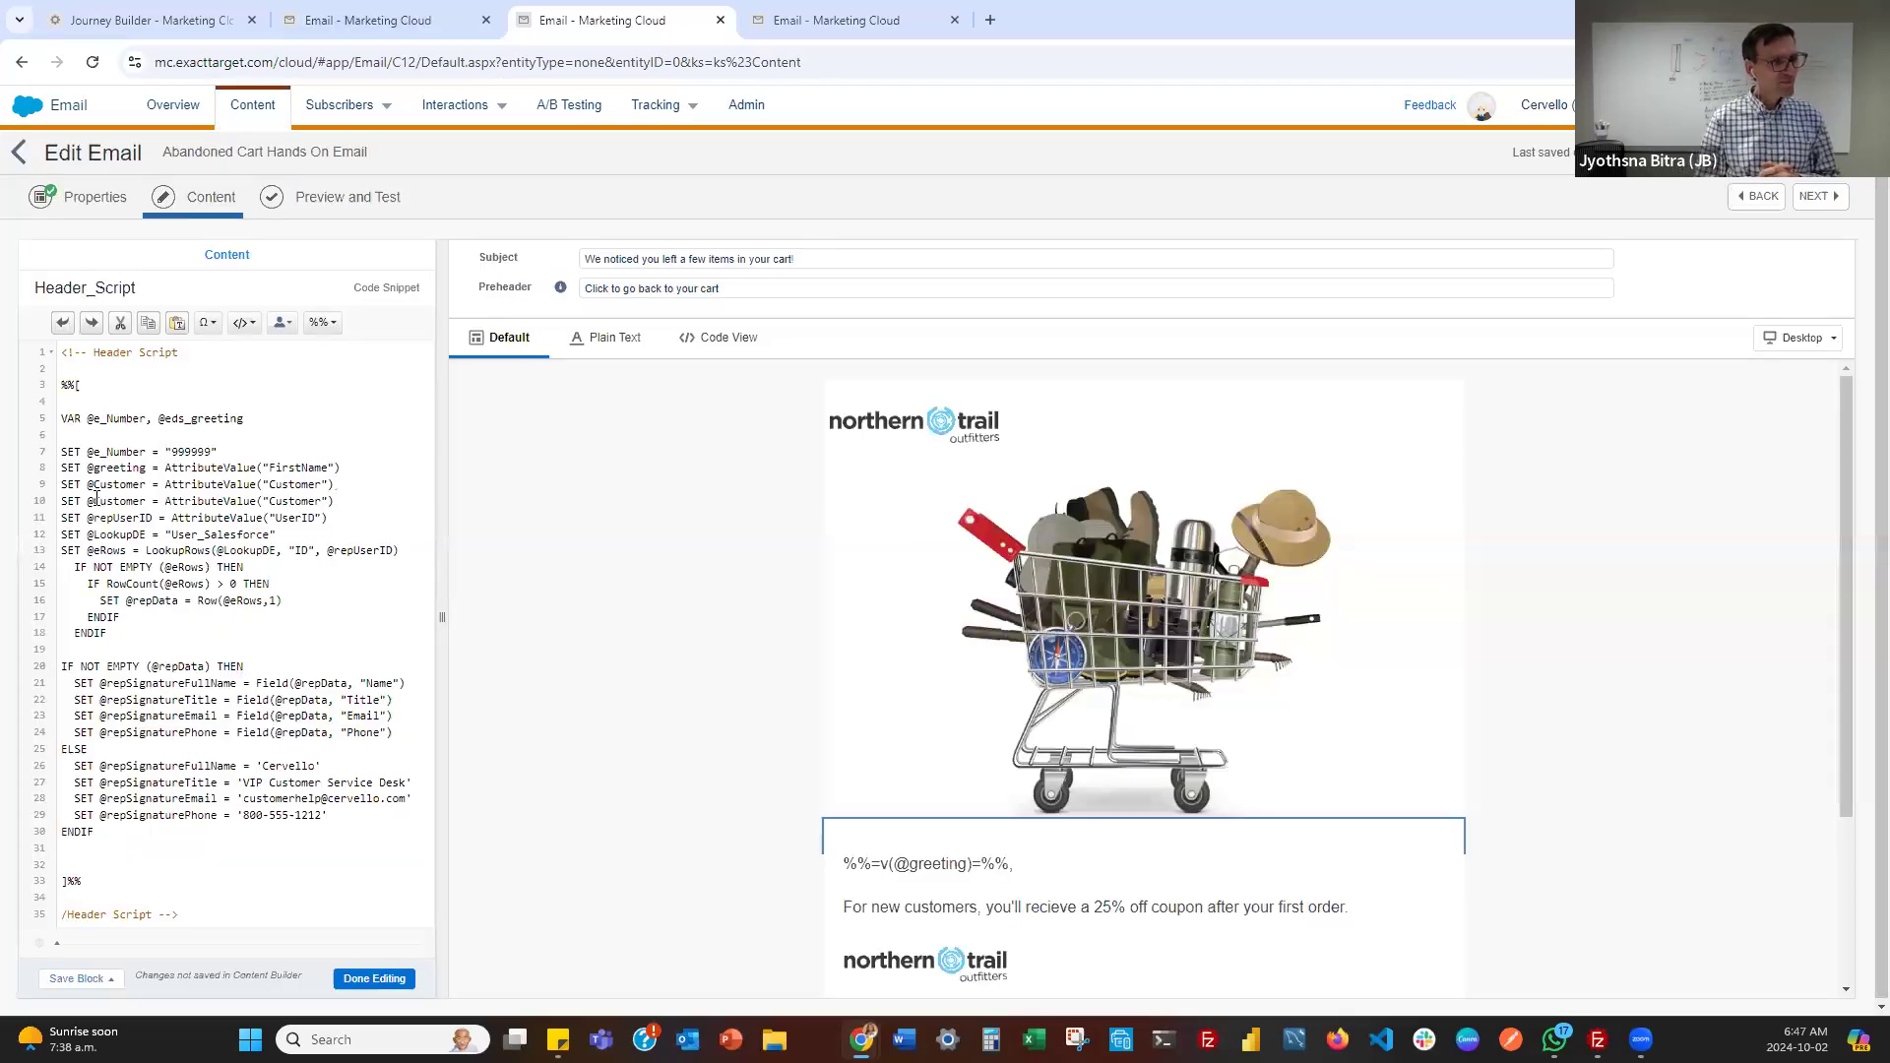
key(shift+Left)
key(shift+Left)
key(shift+Left)
key(shift+Left)
key(ctrl+v)
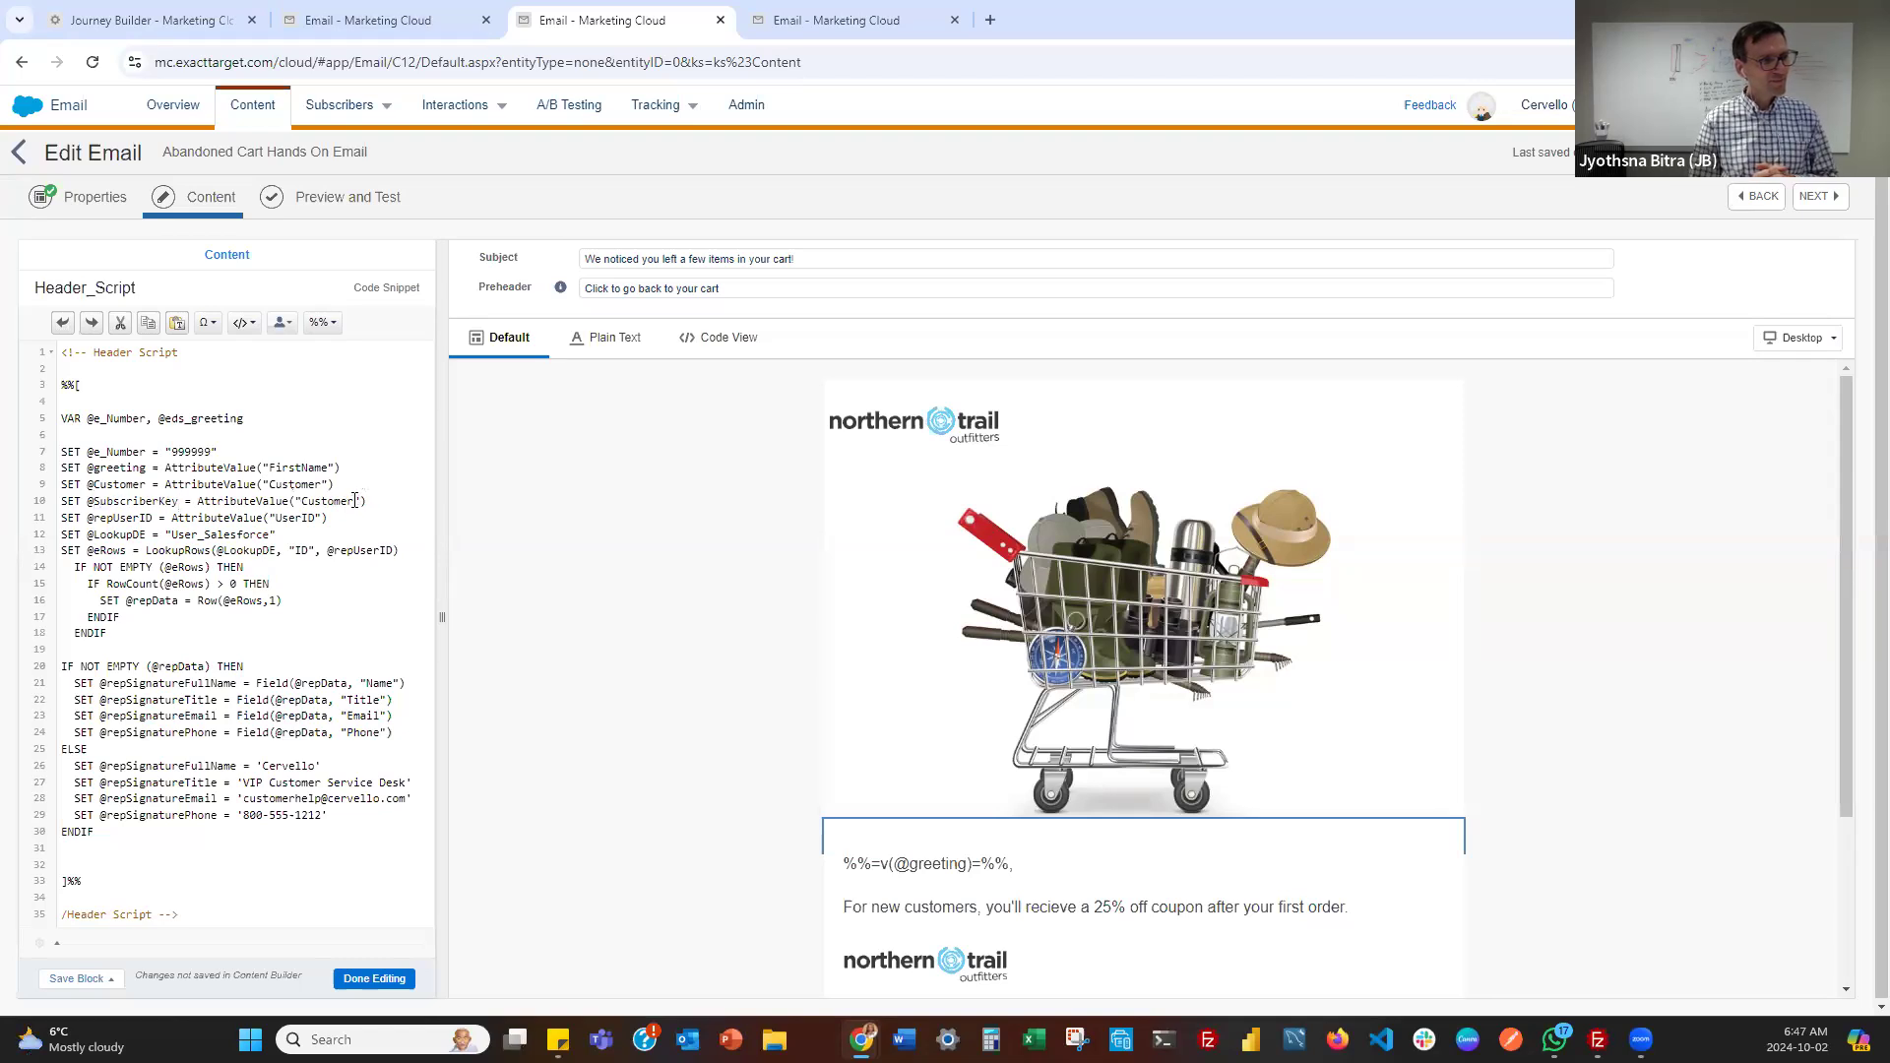
double_click(303, 502)
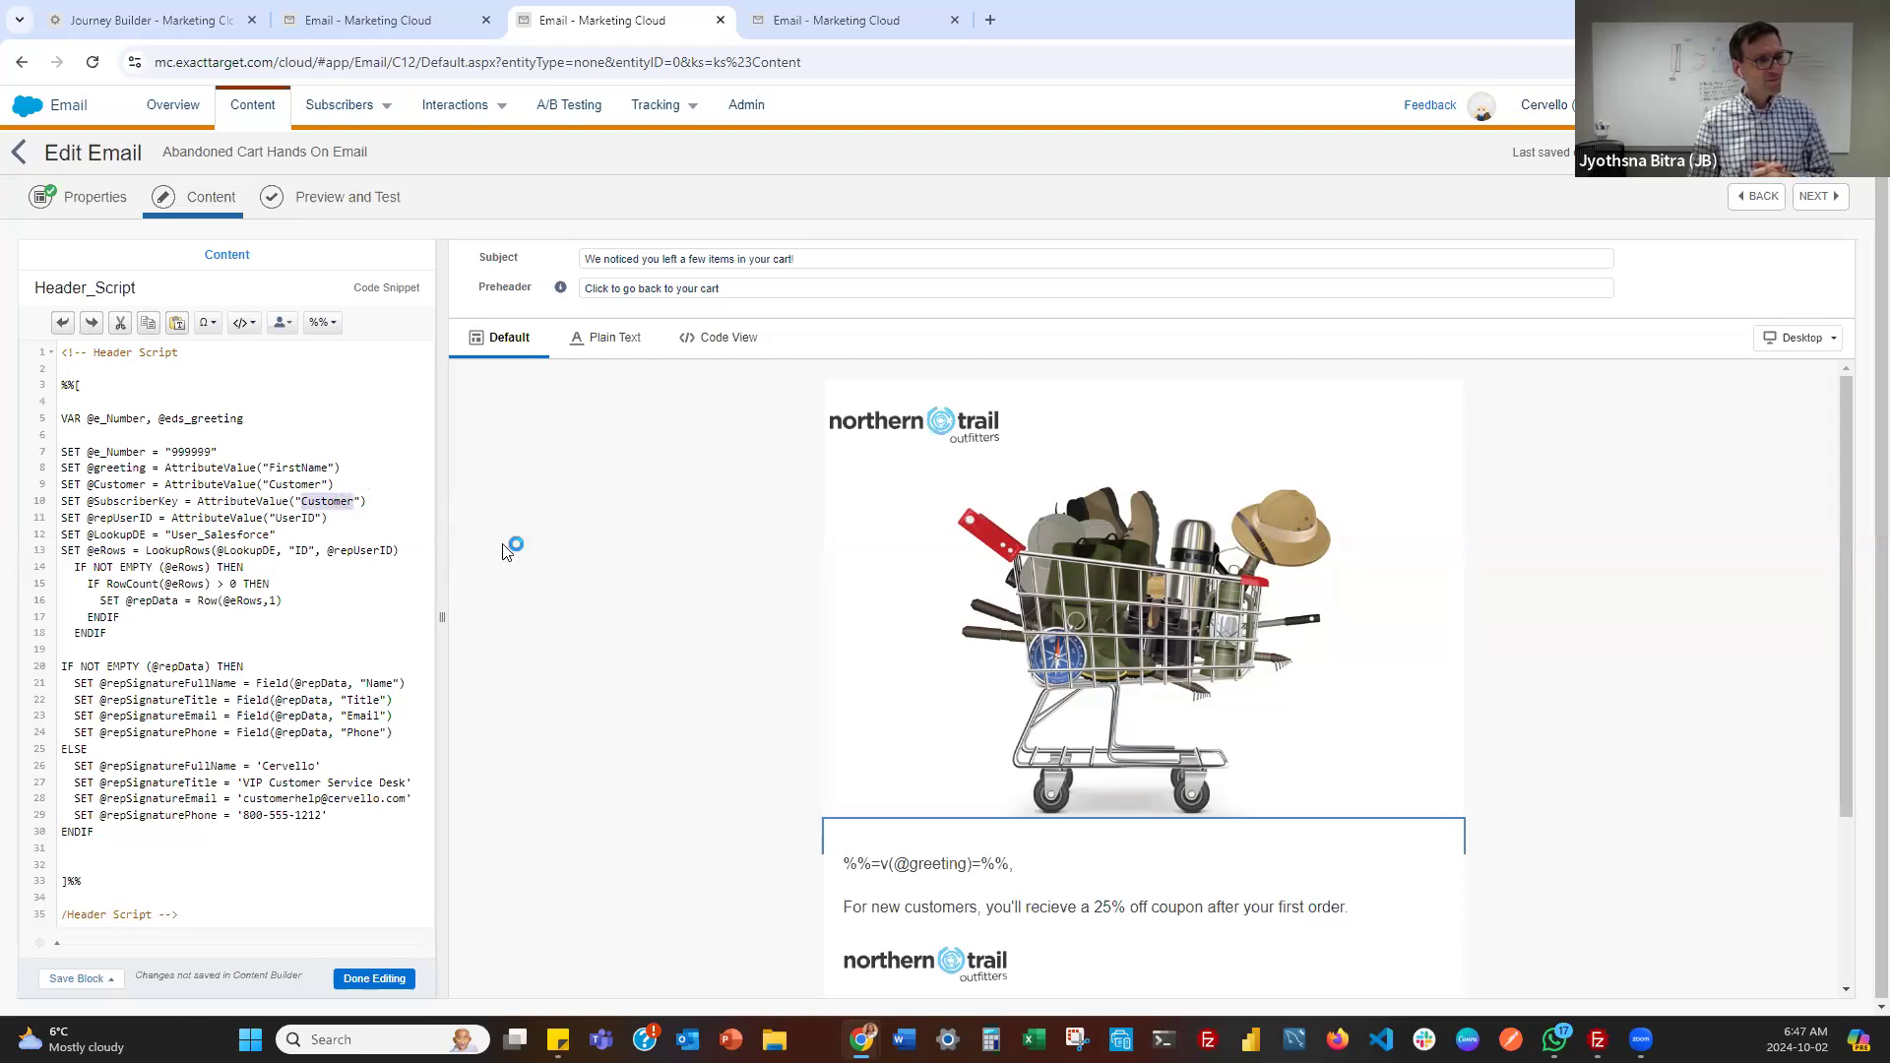
key(ctrl+v)
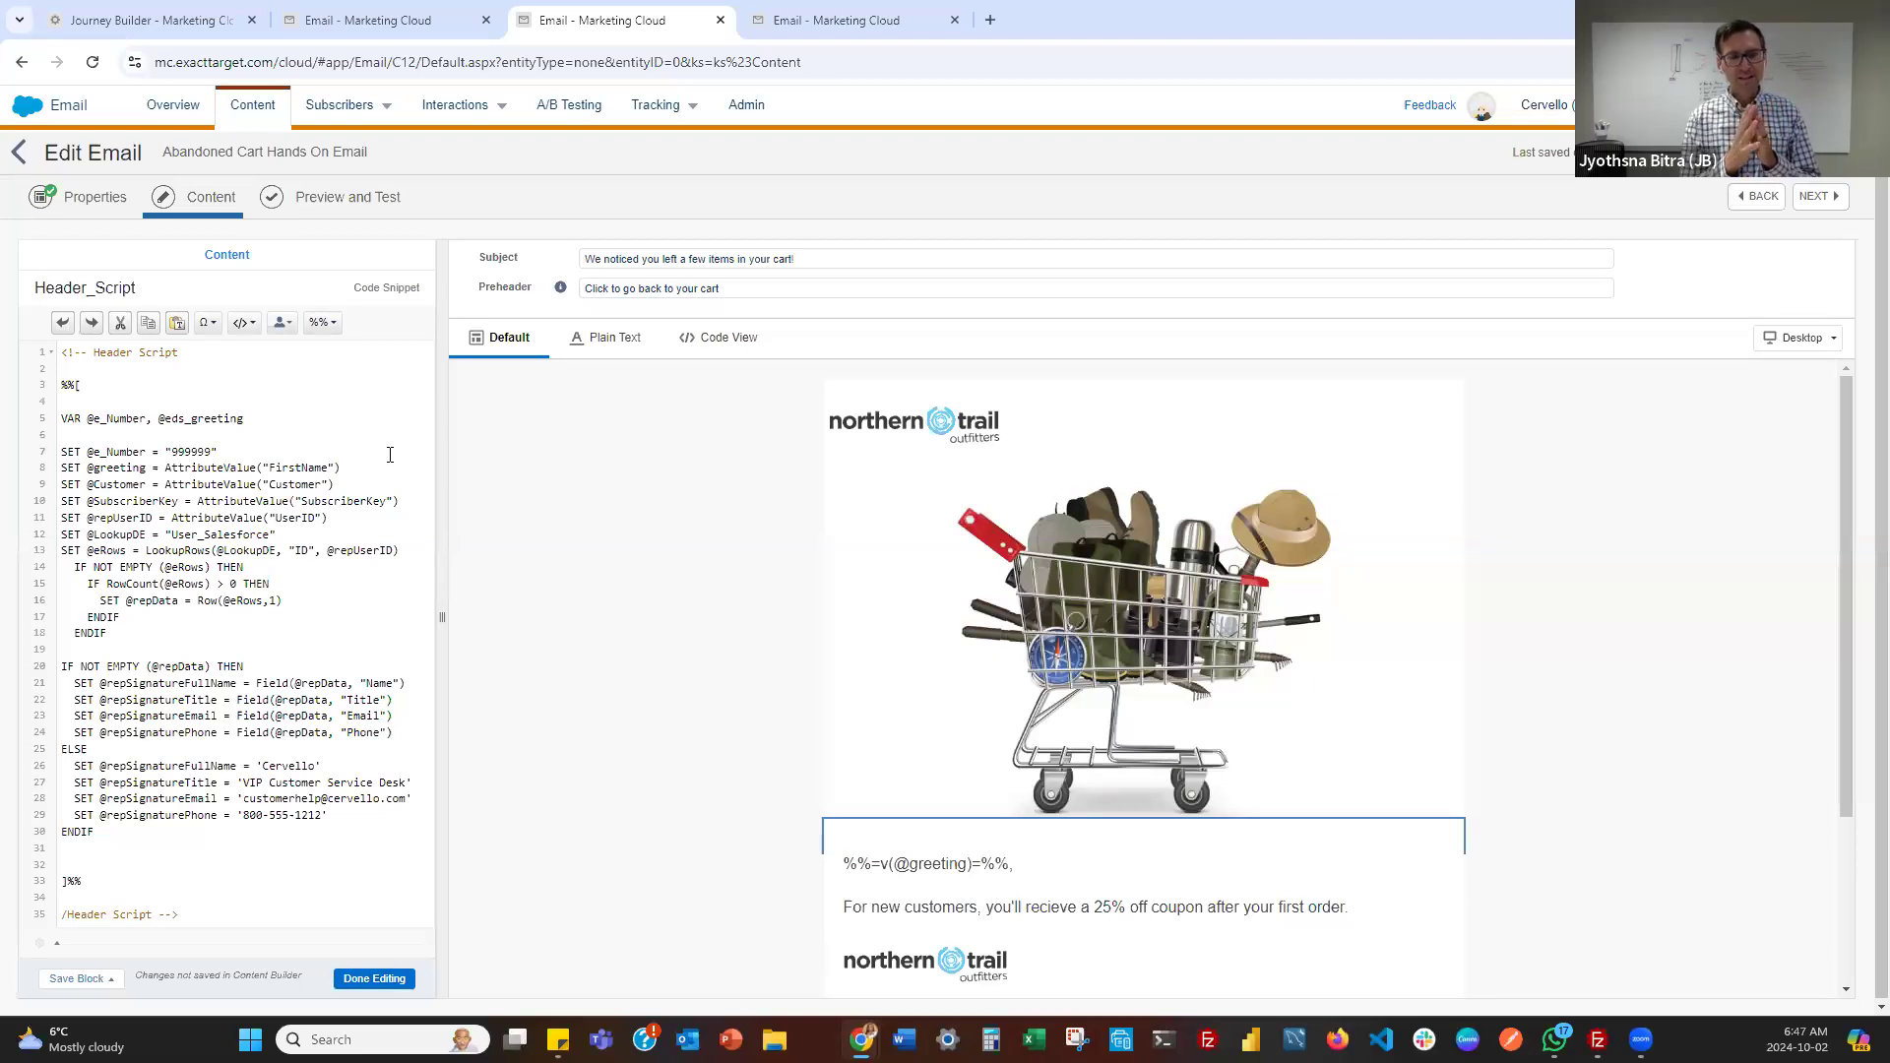
click(390, 978)
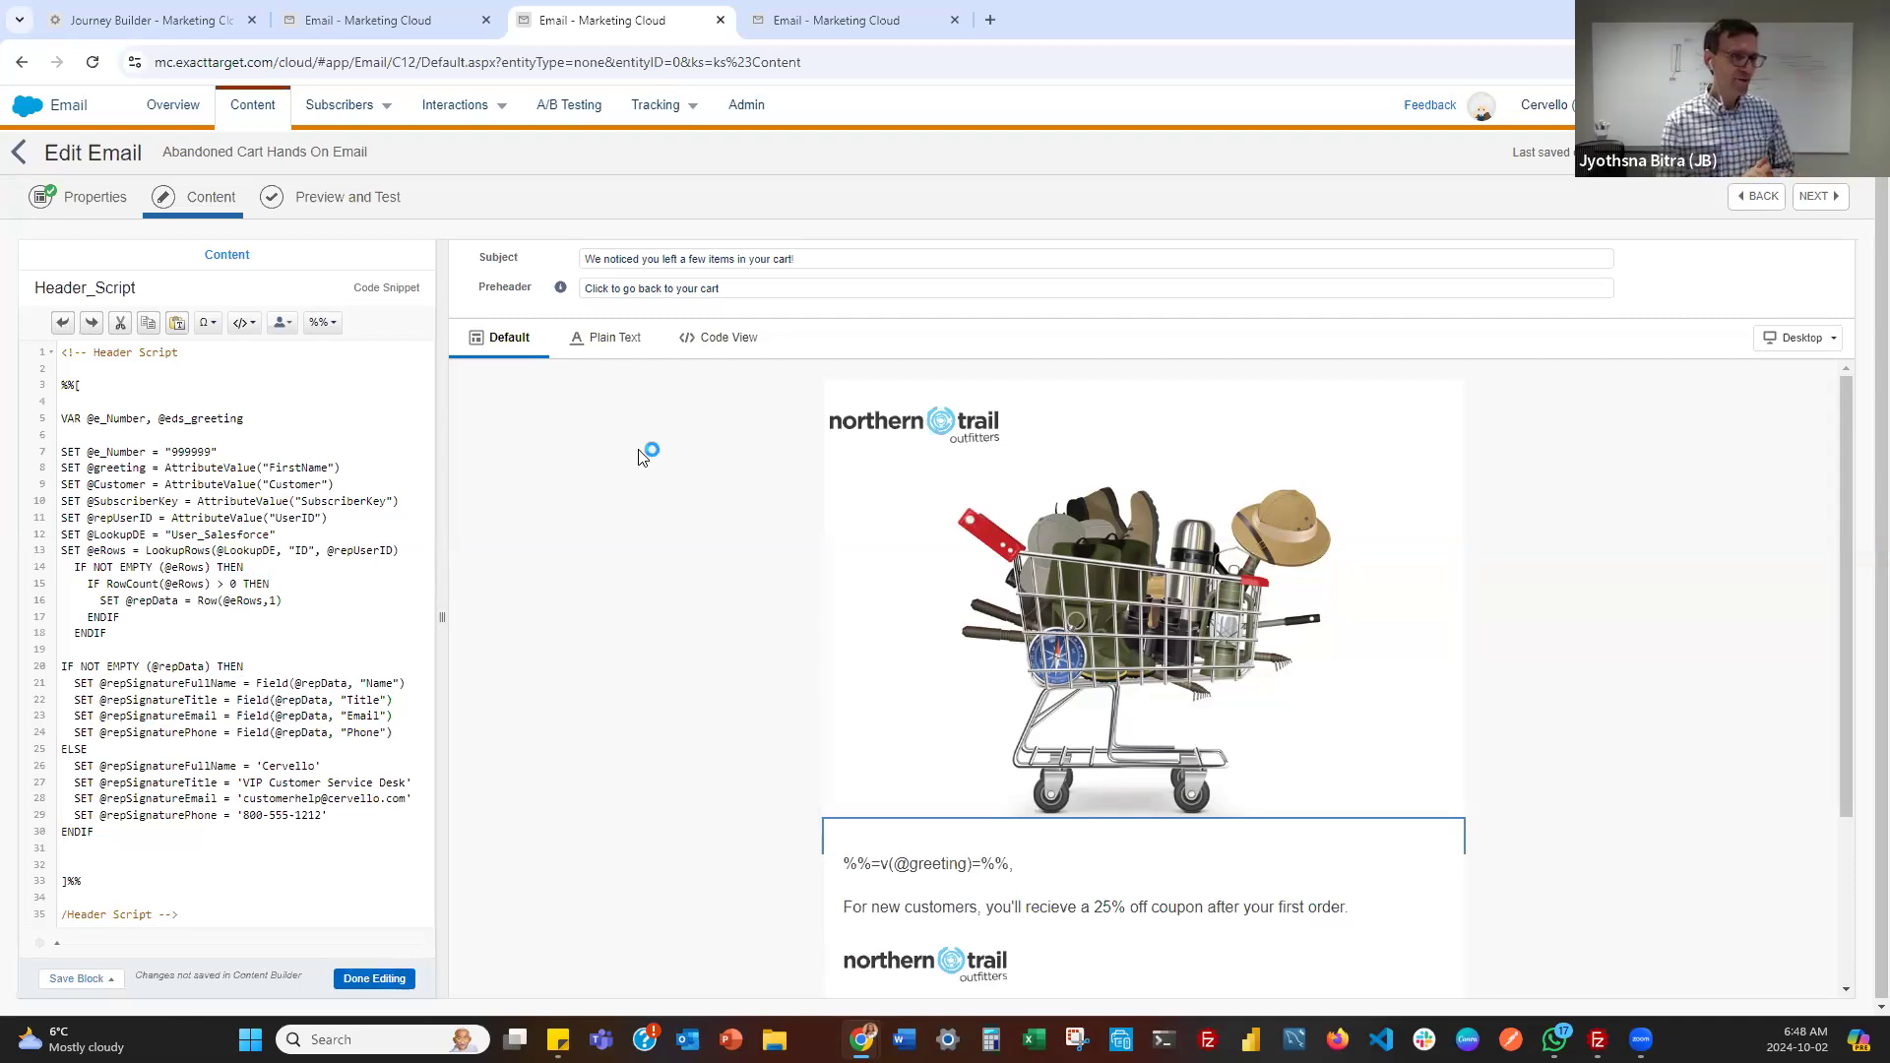
In the other Email Studio tab, open the content folder Emails > HandsOn > Journey Builder Bootcamp > Abandoned Cart Email
click(784, 17)
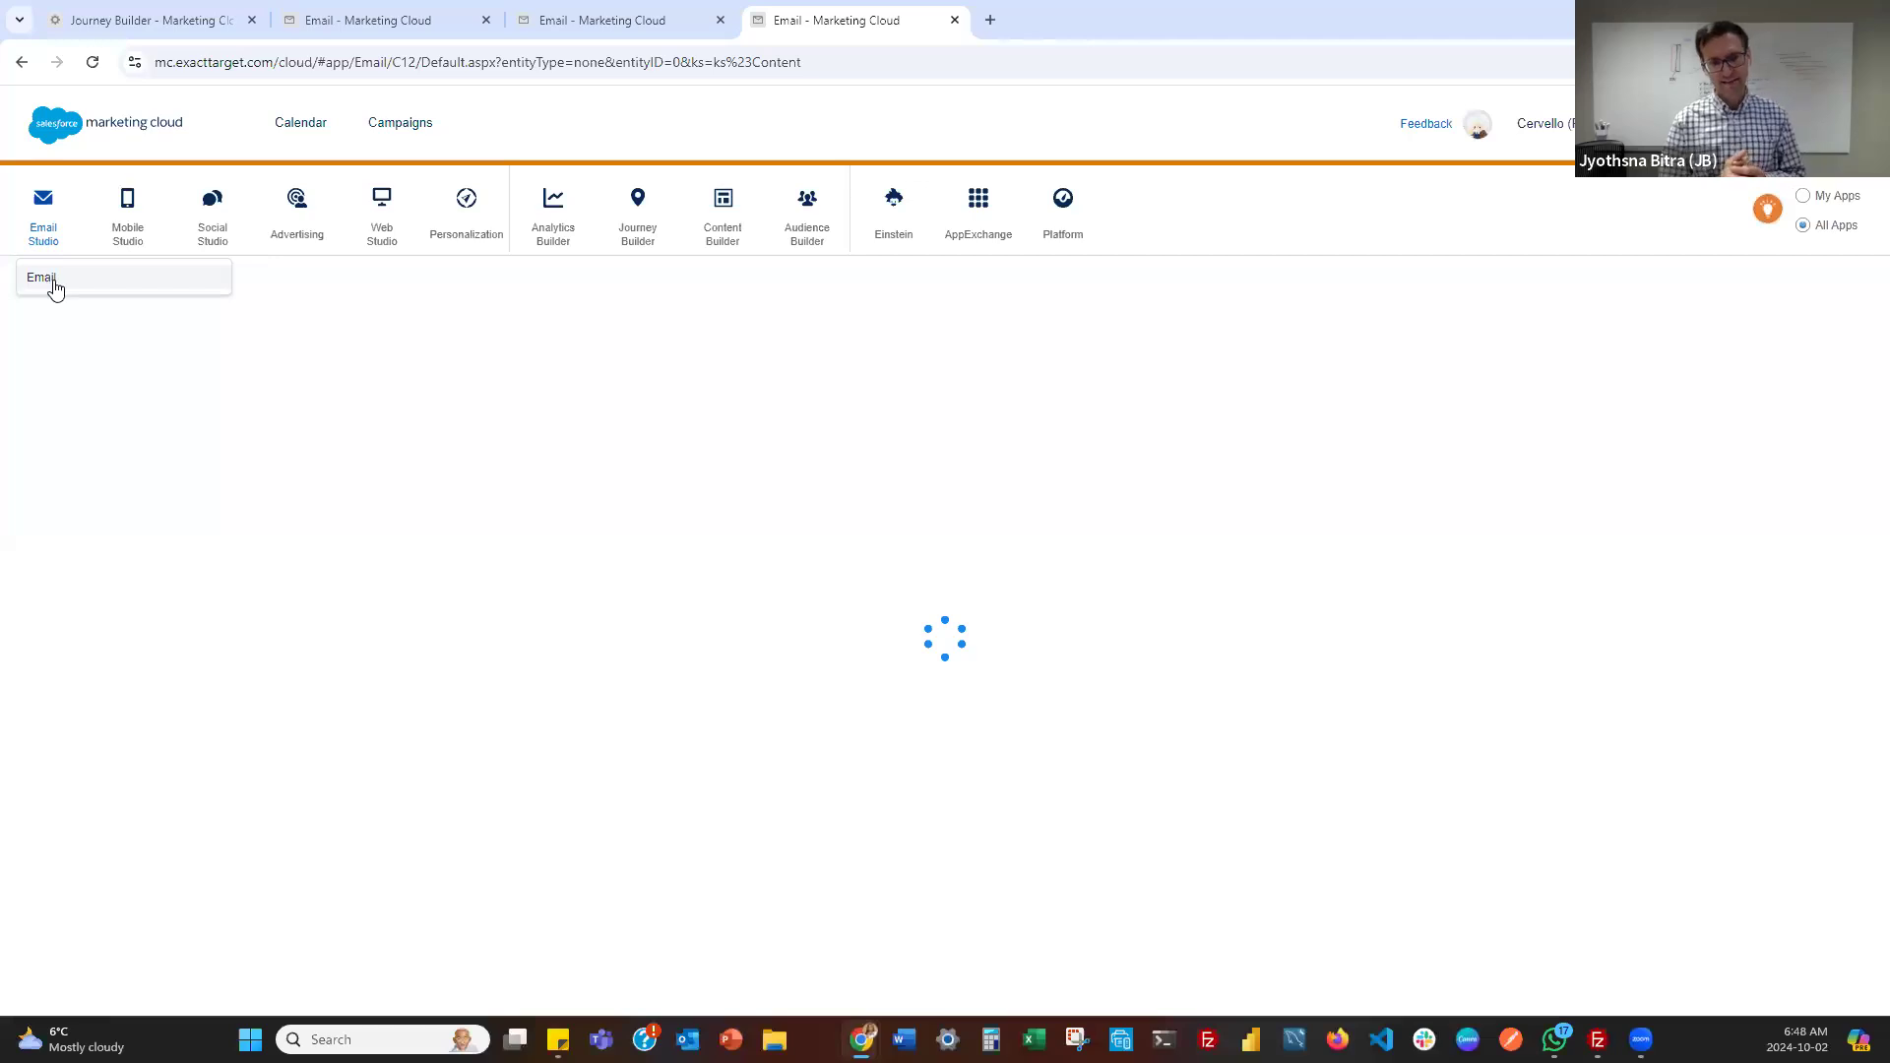
click(46, 279)
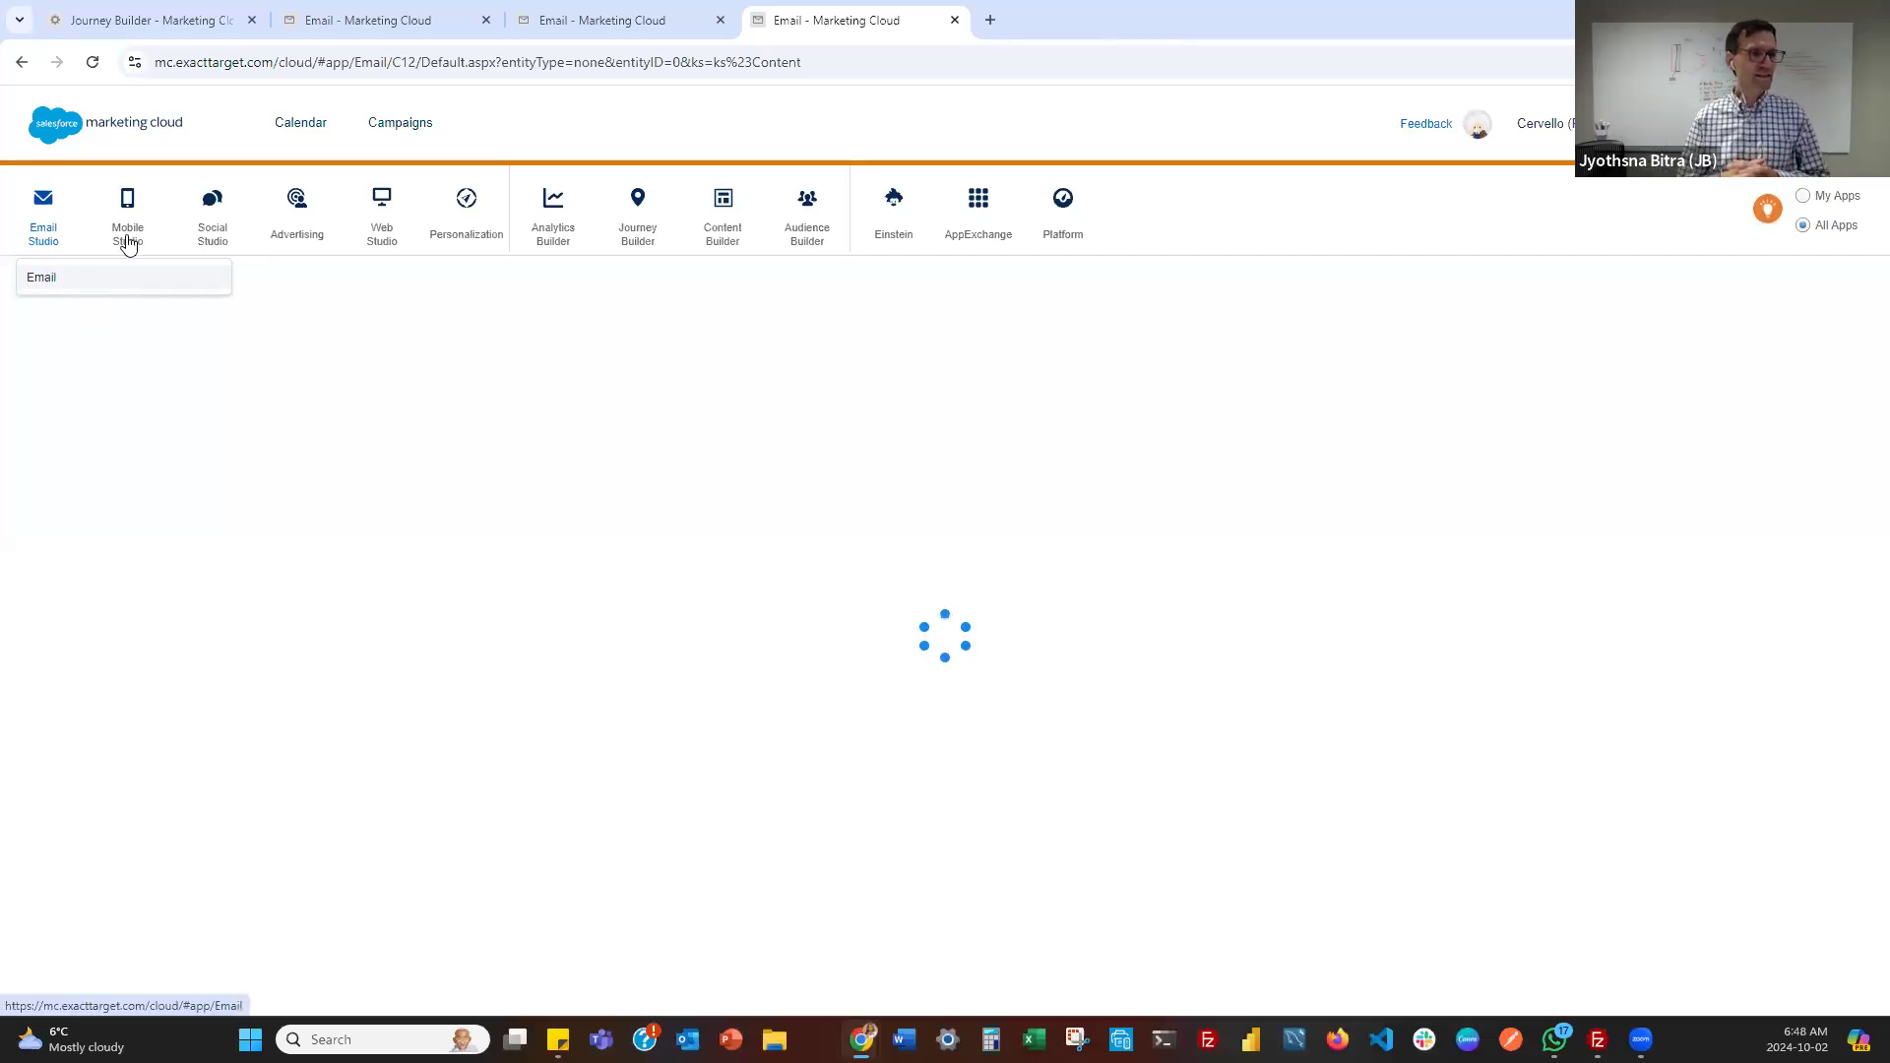
mouse_move(128, 244)
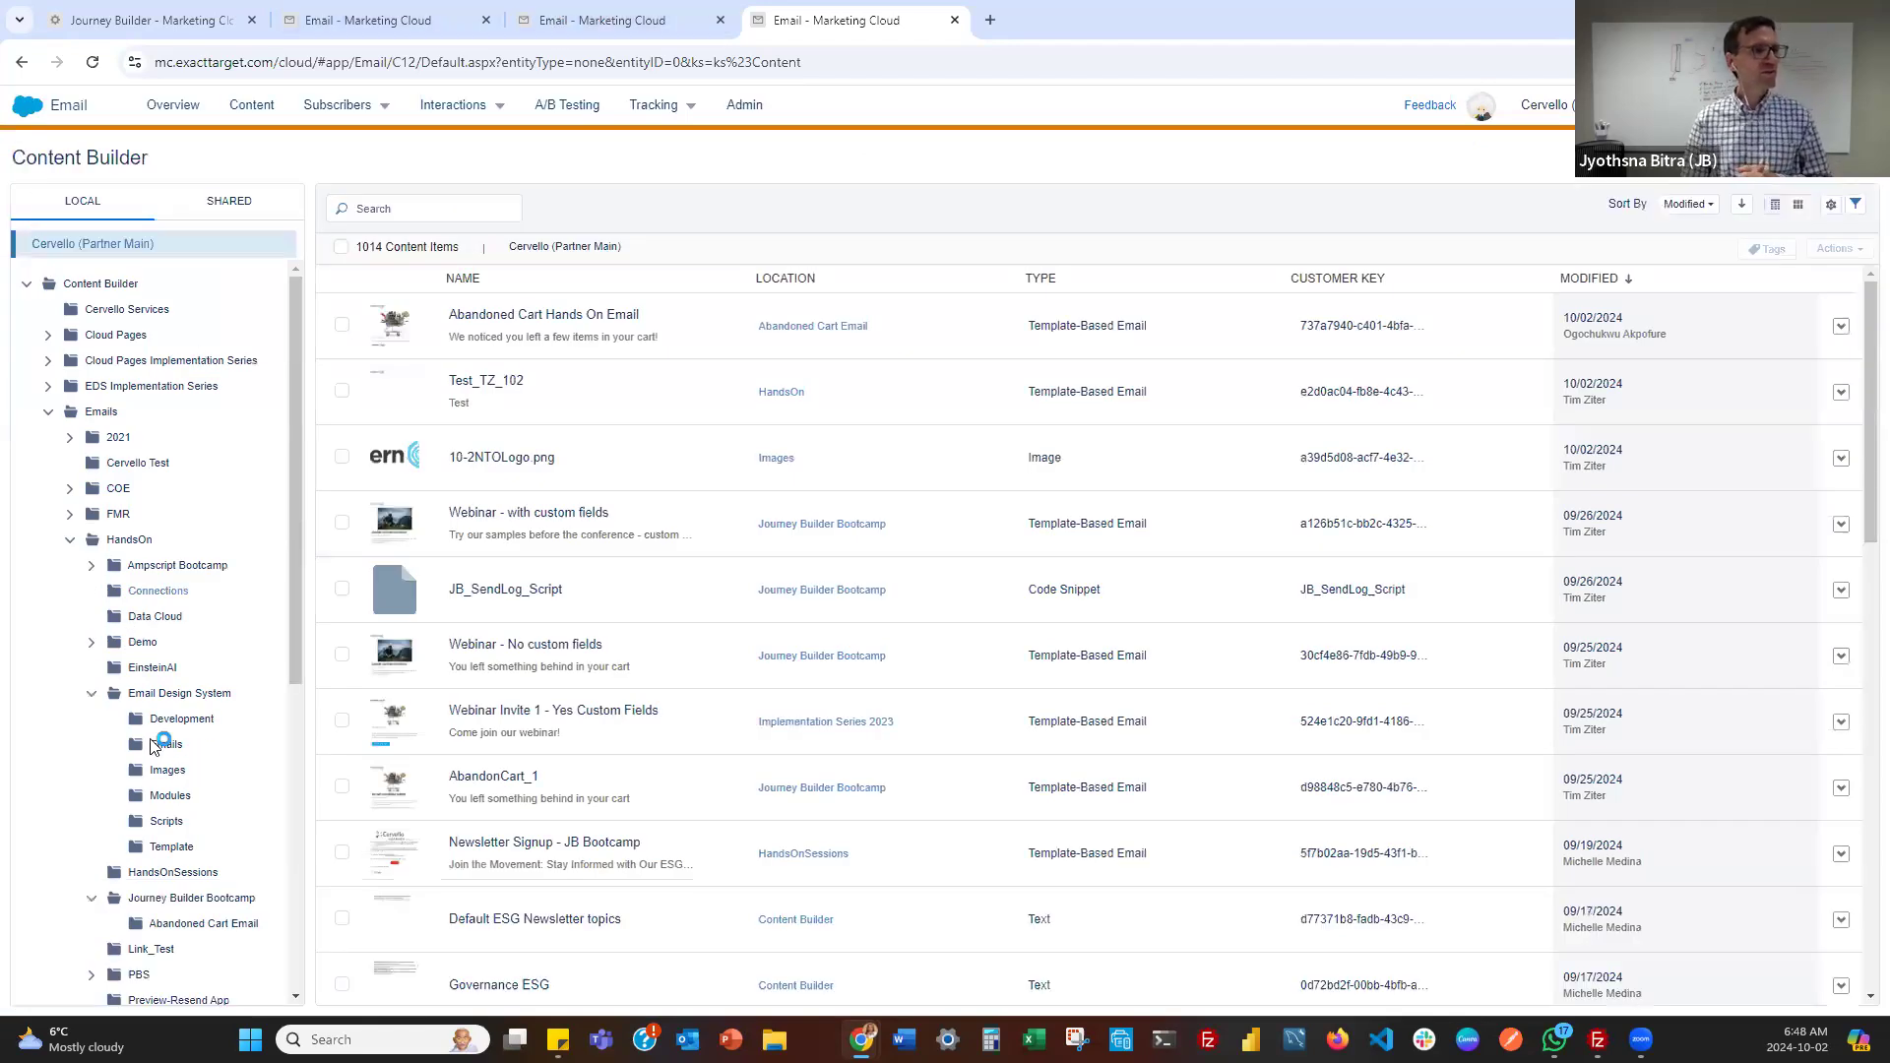
scroll(158, 743, down, 2)
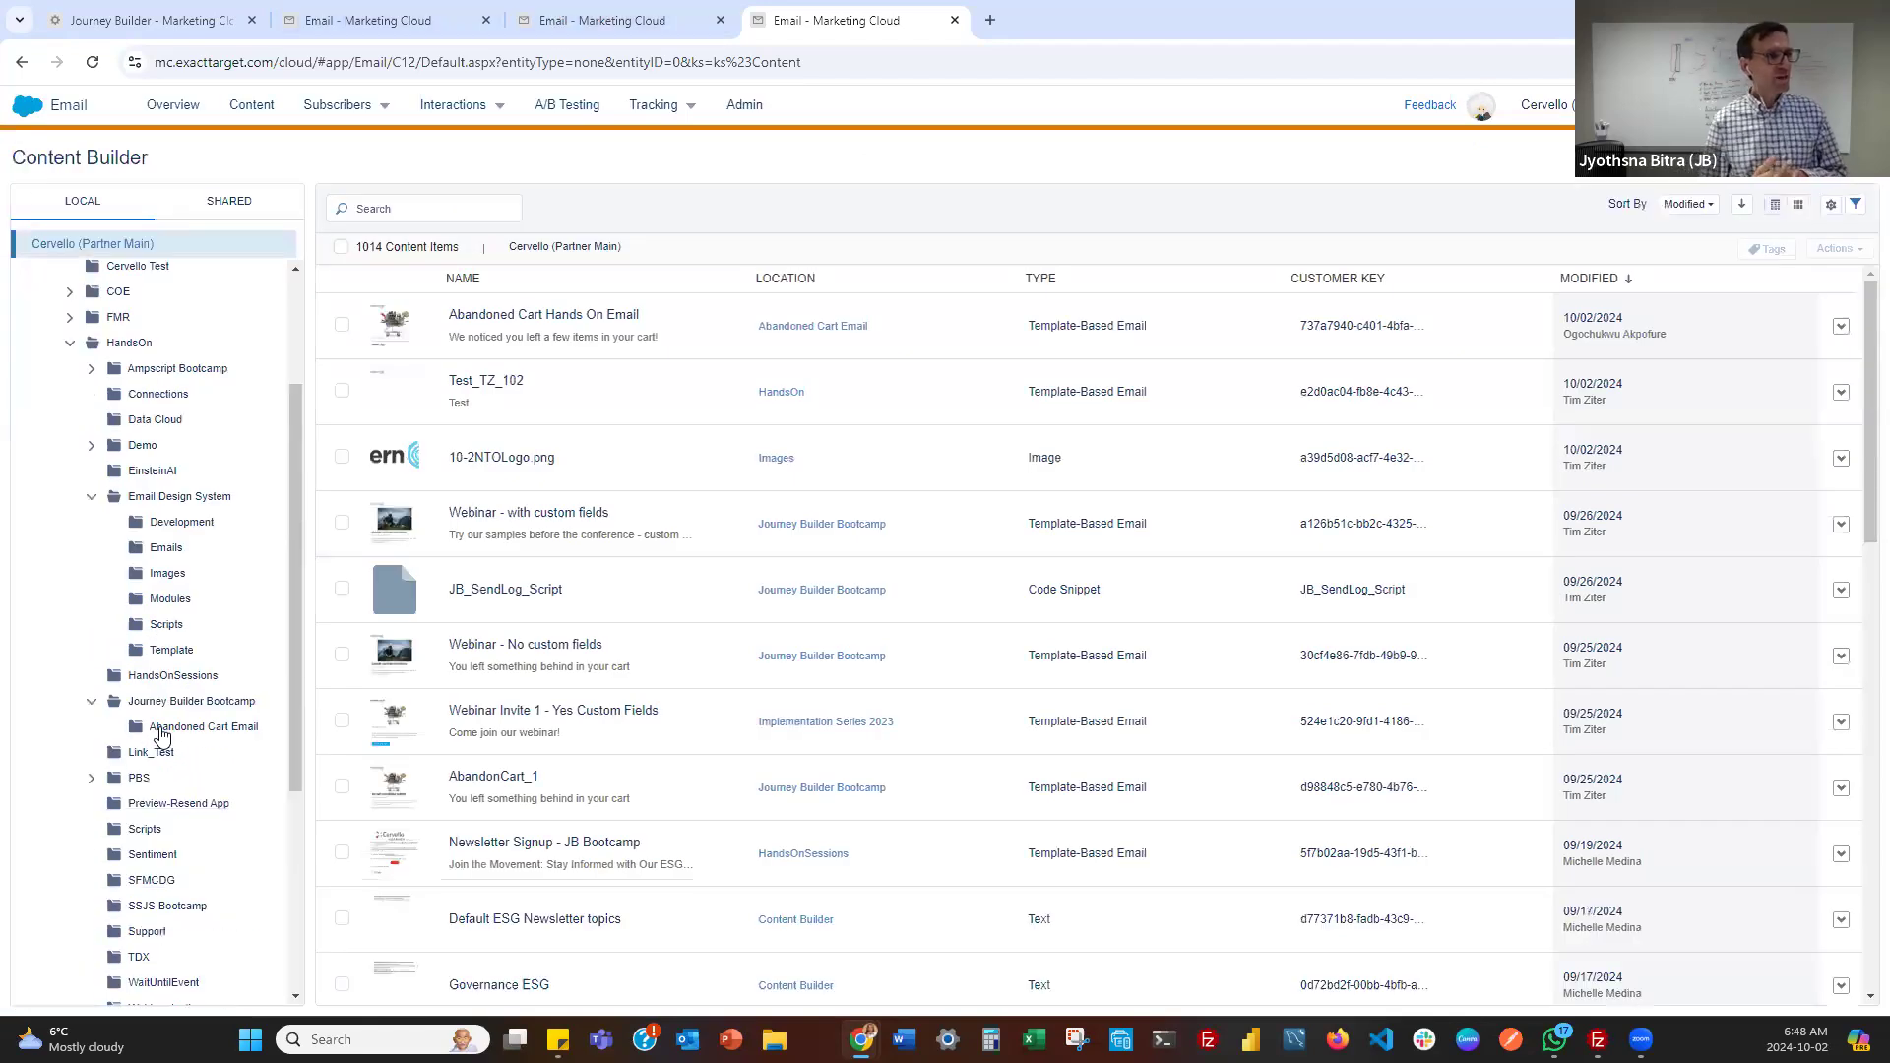
click(162, 735)
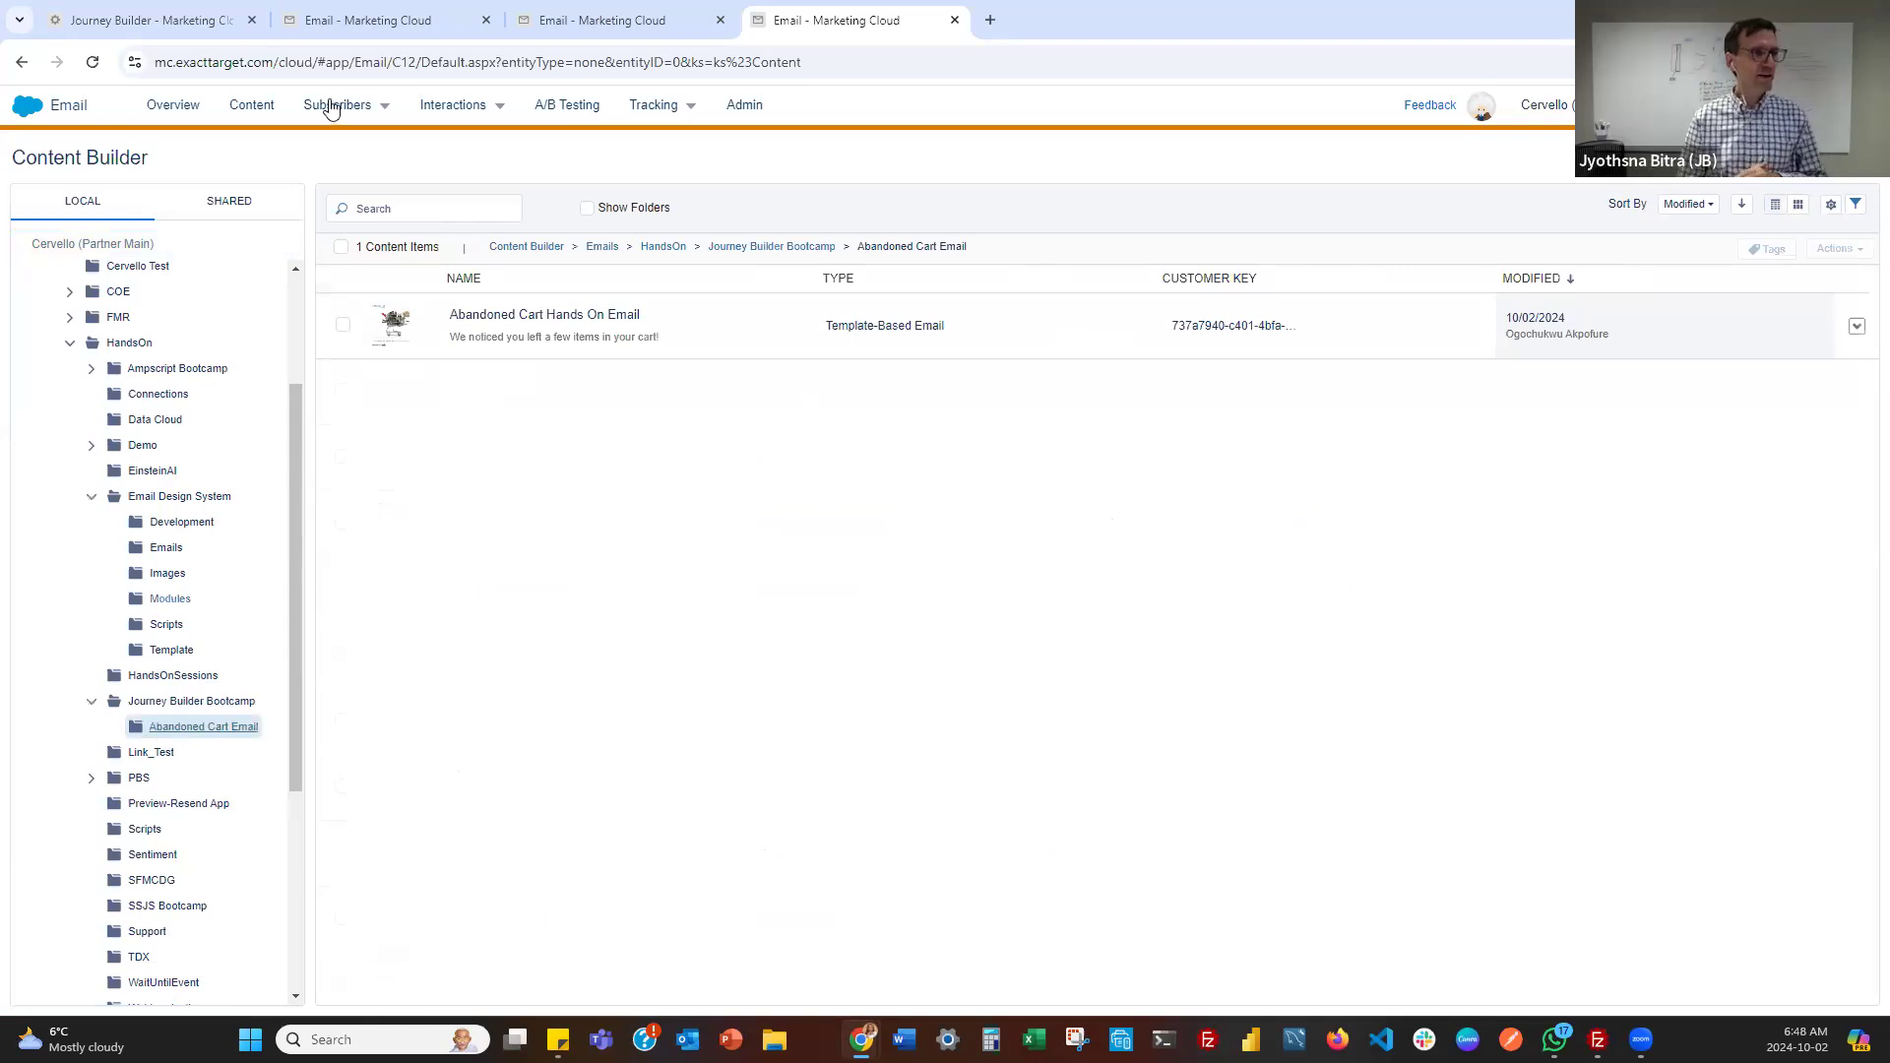
Open the Cart_Feed data extension under HandsOn > JourneyBuilderBootcamp and examine its SubscriberKey, ACSku and Quantity records
mouse_move(332, 109)
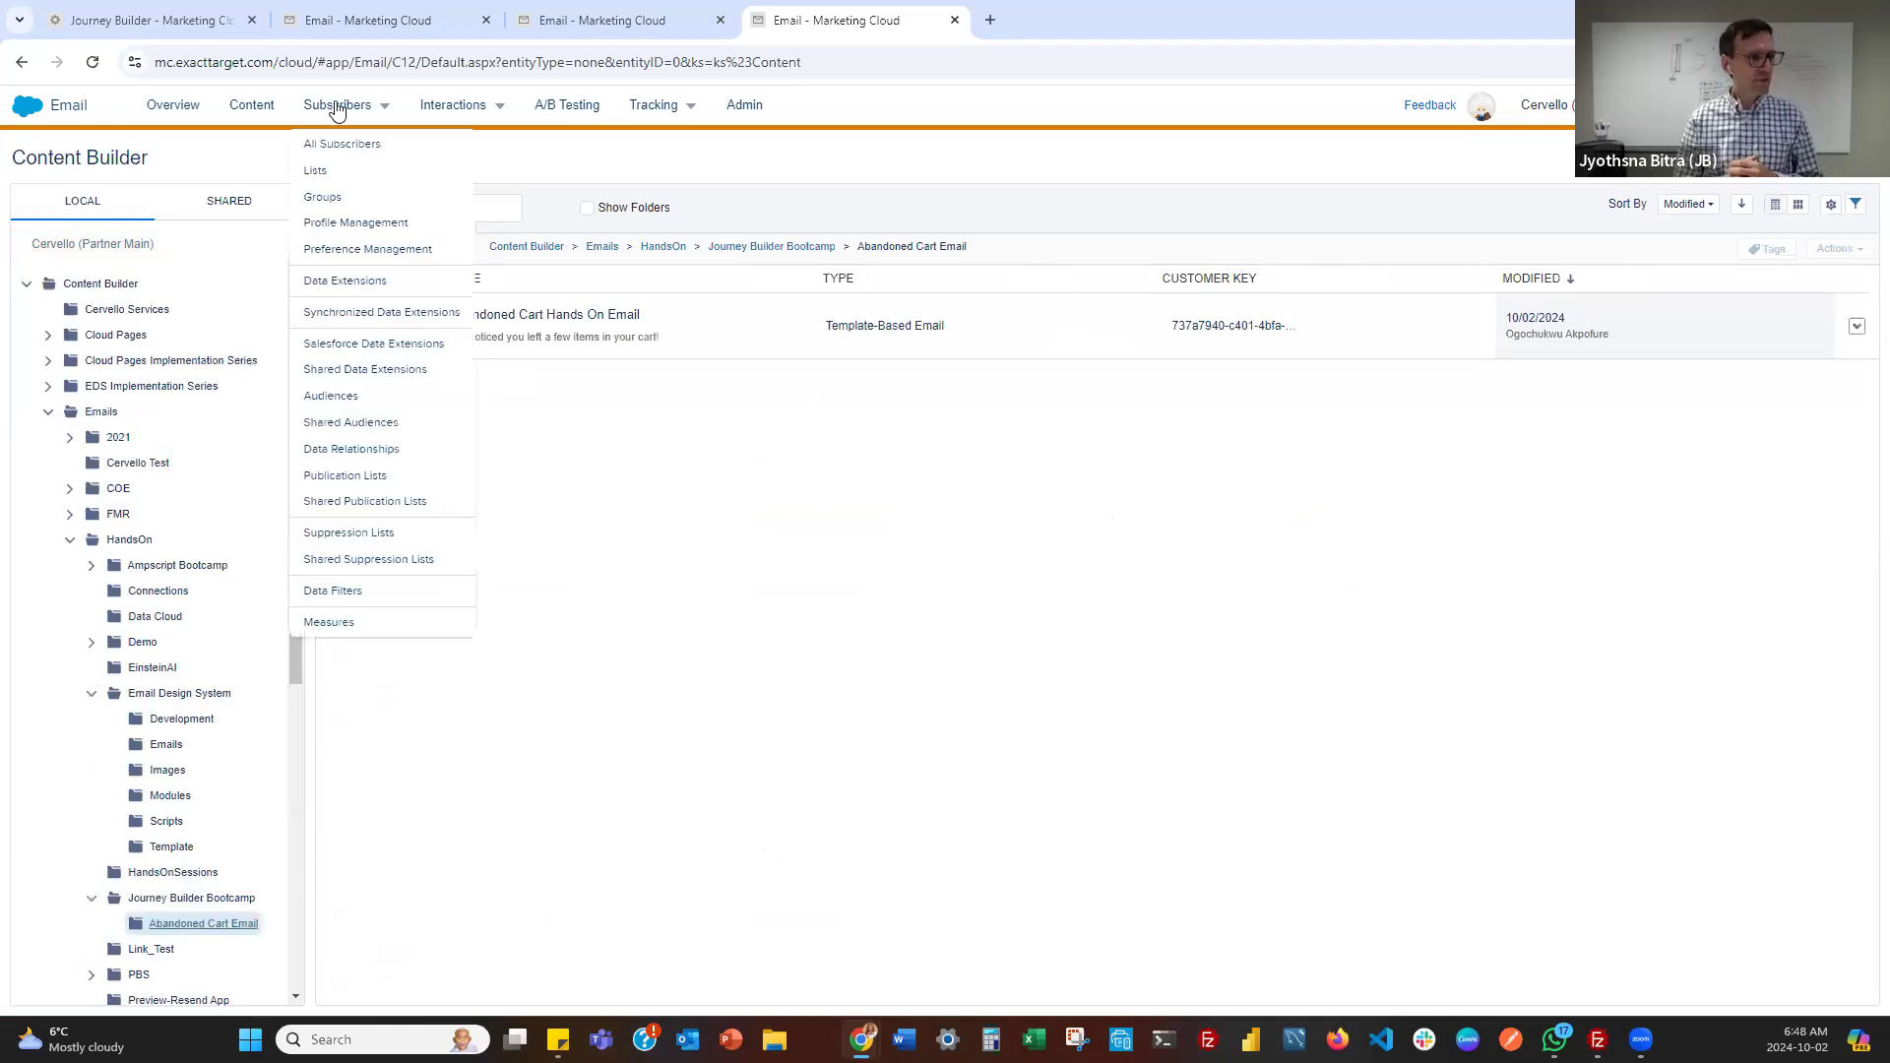
click(345, 282)
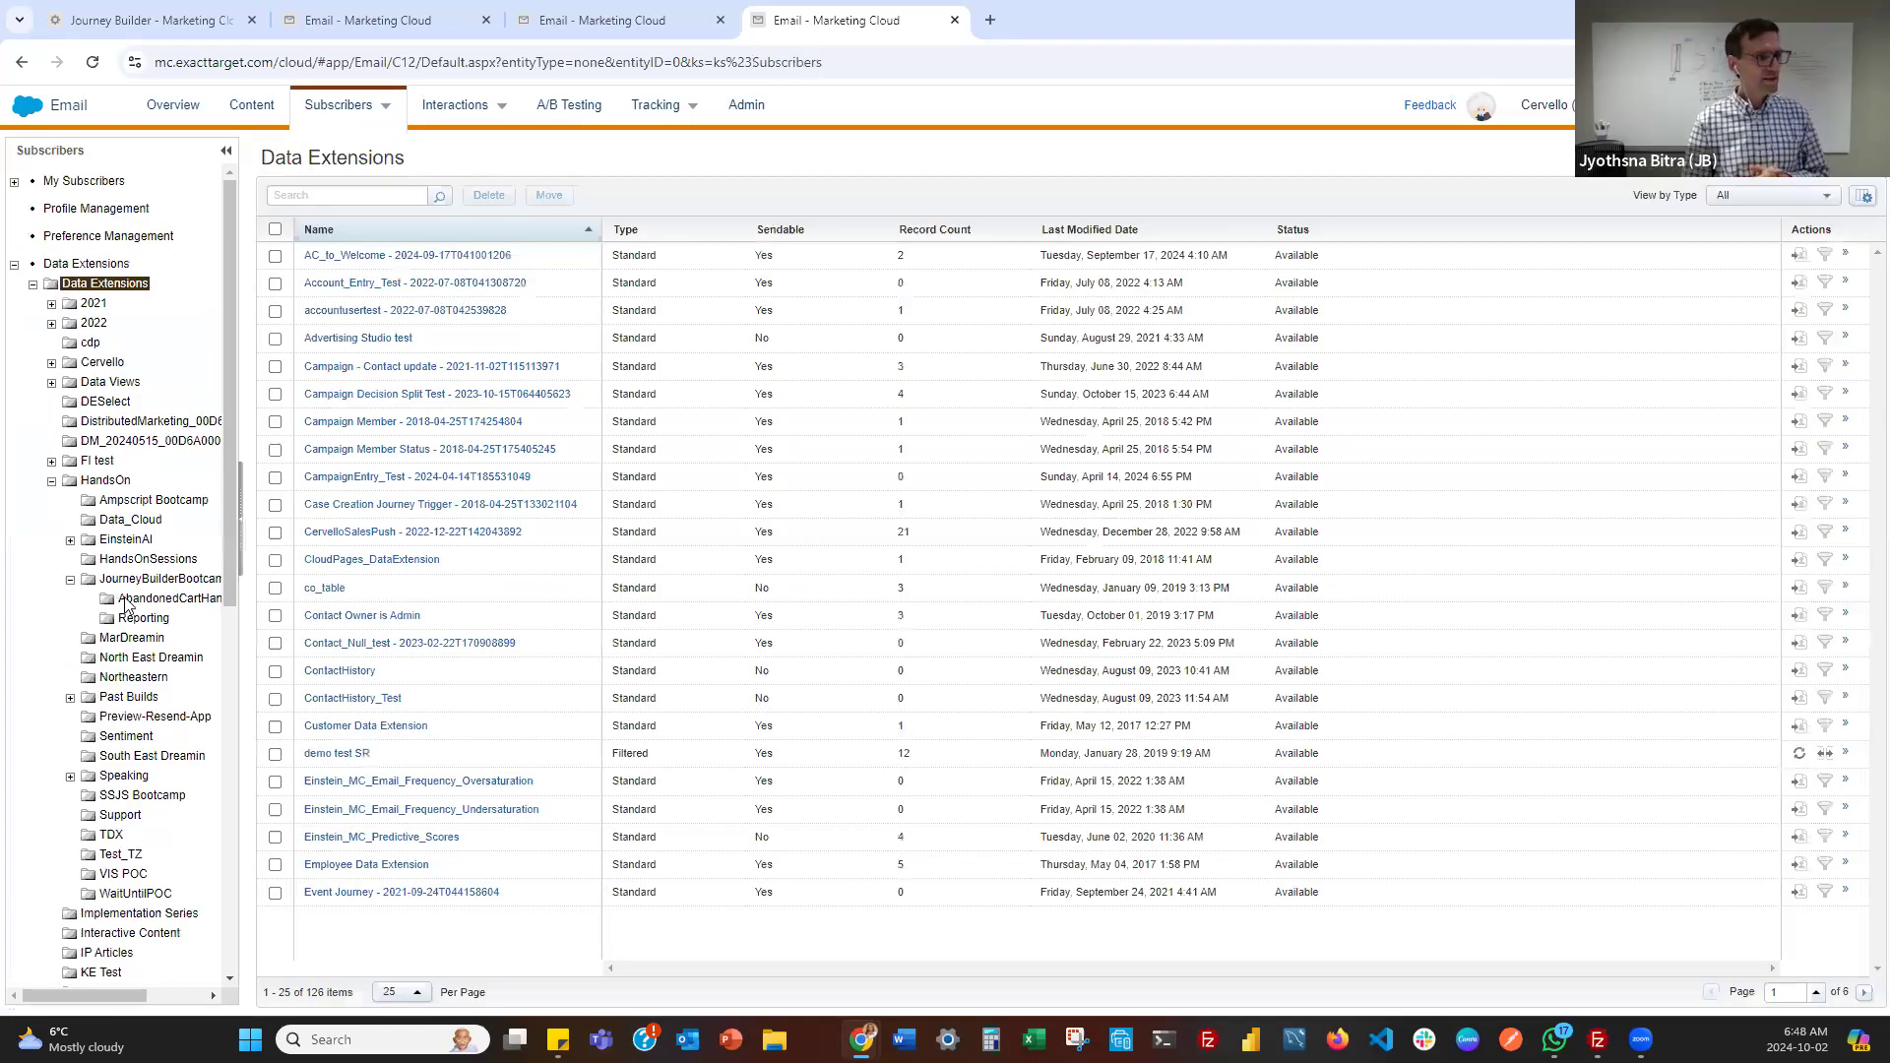
click(130, 601)
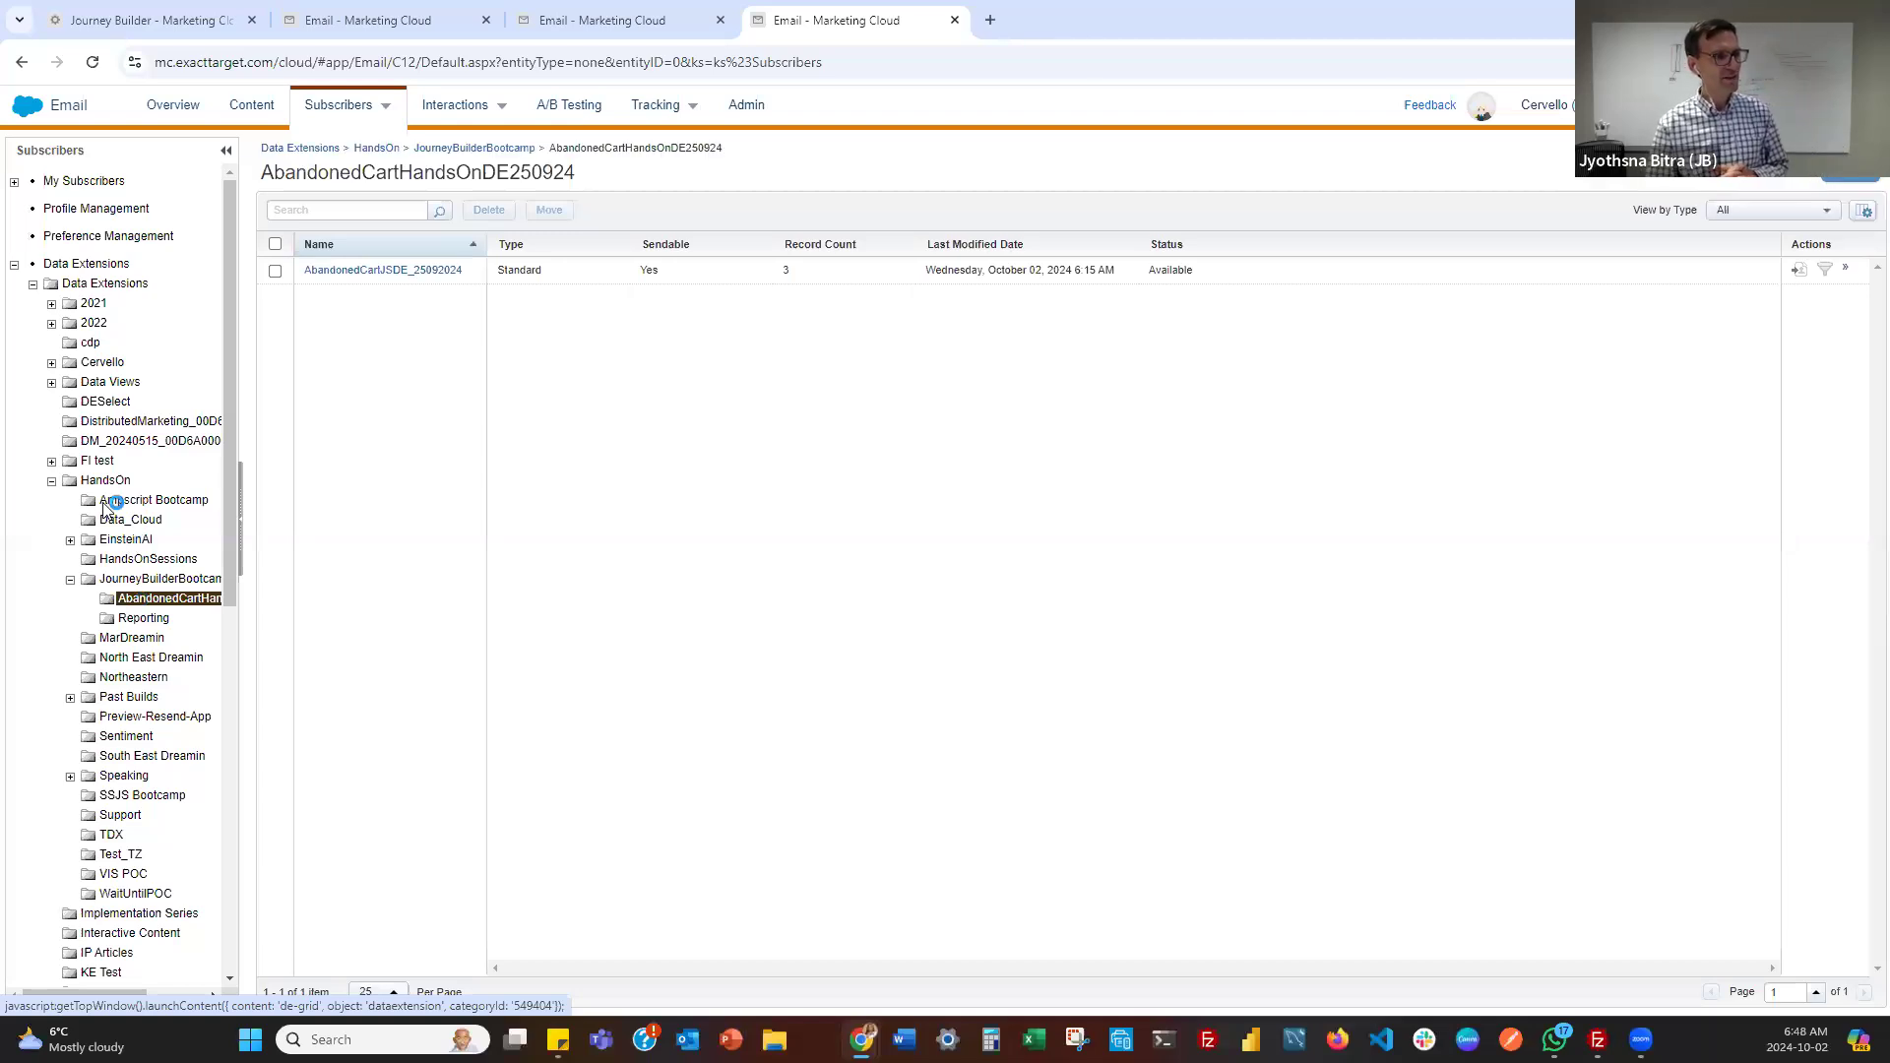
click(138, 585)
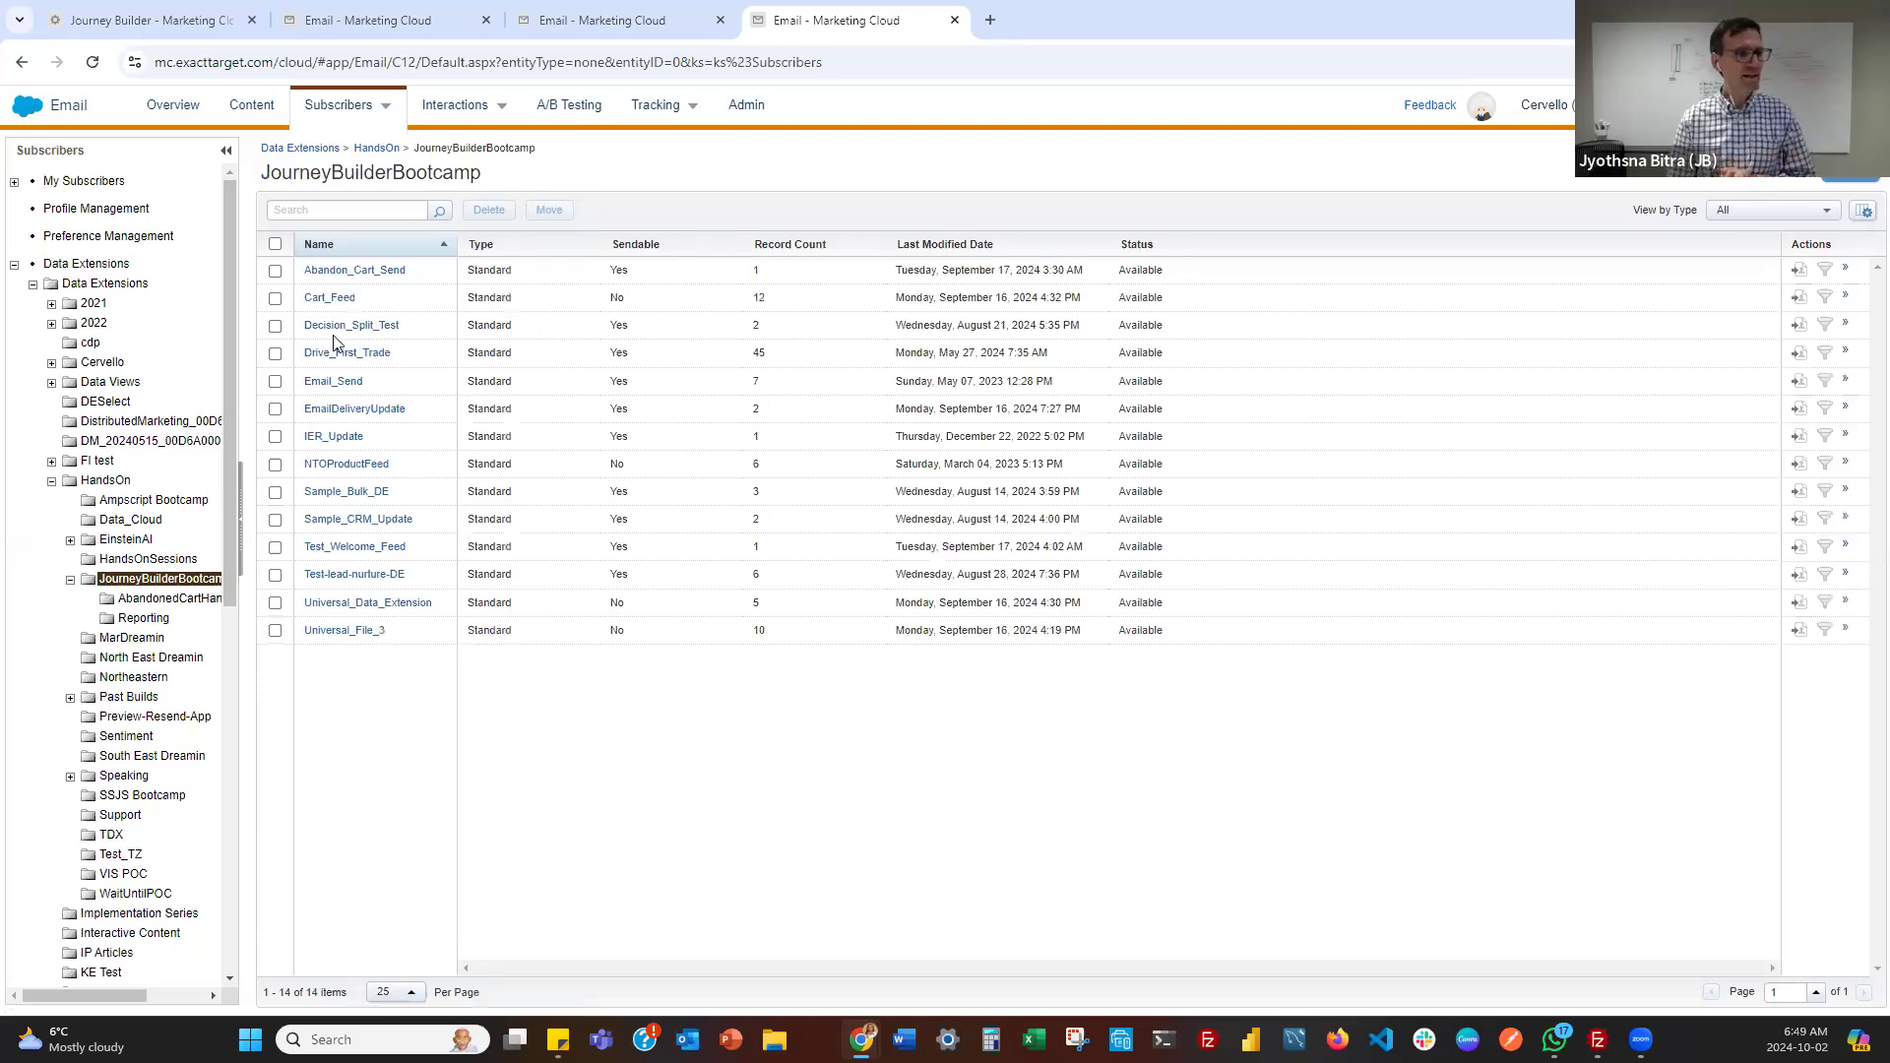
click(342, 301)
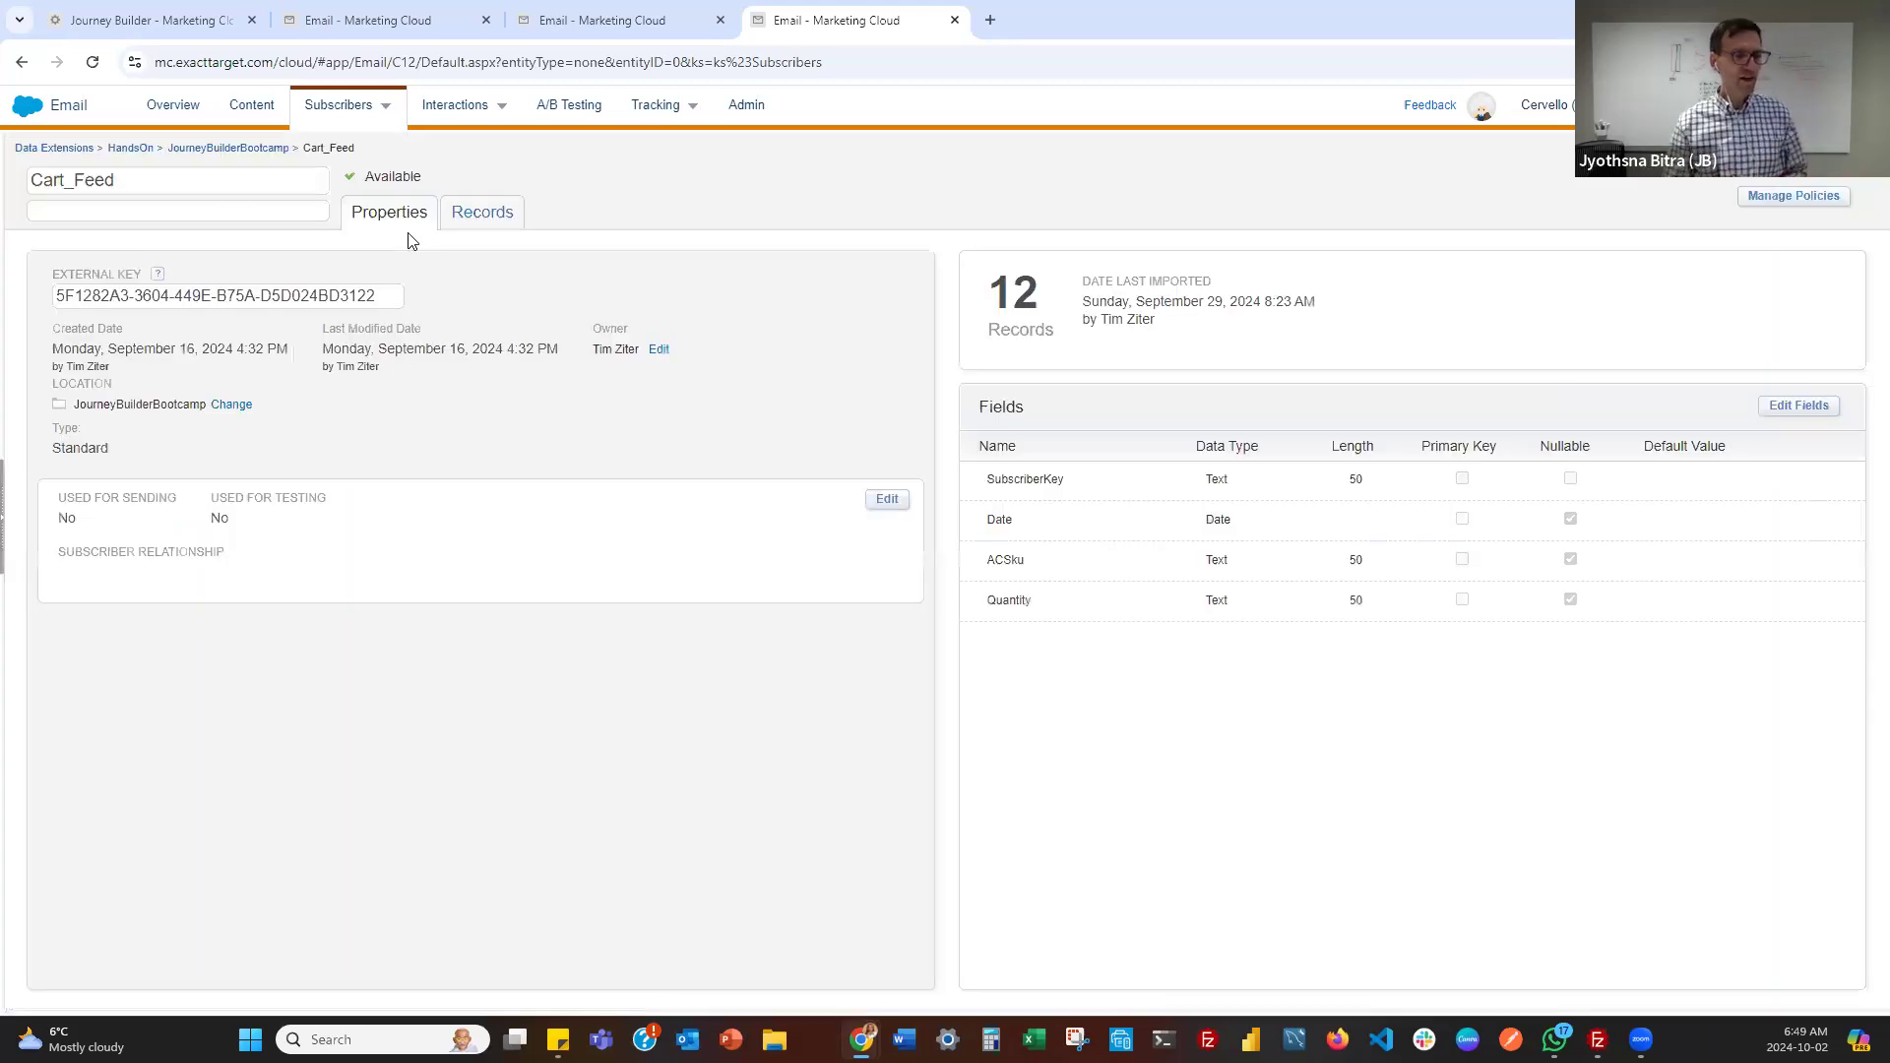
click(482, 213)
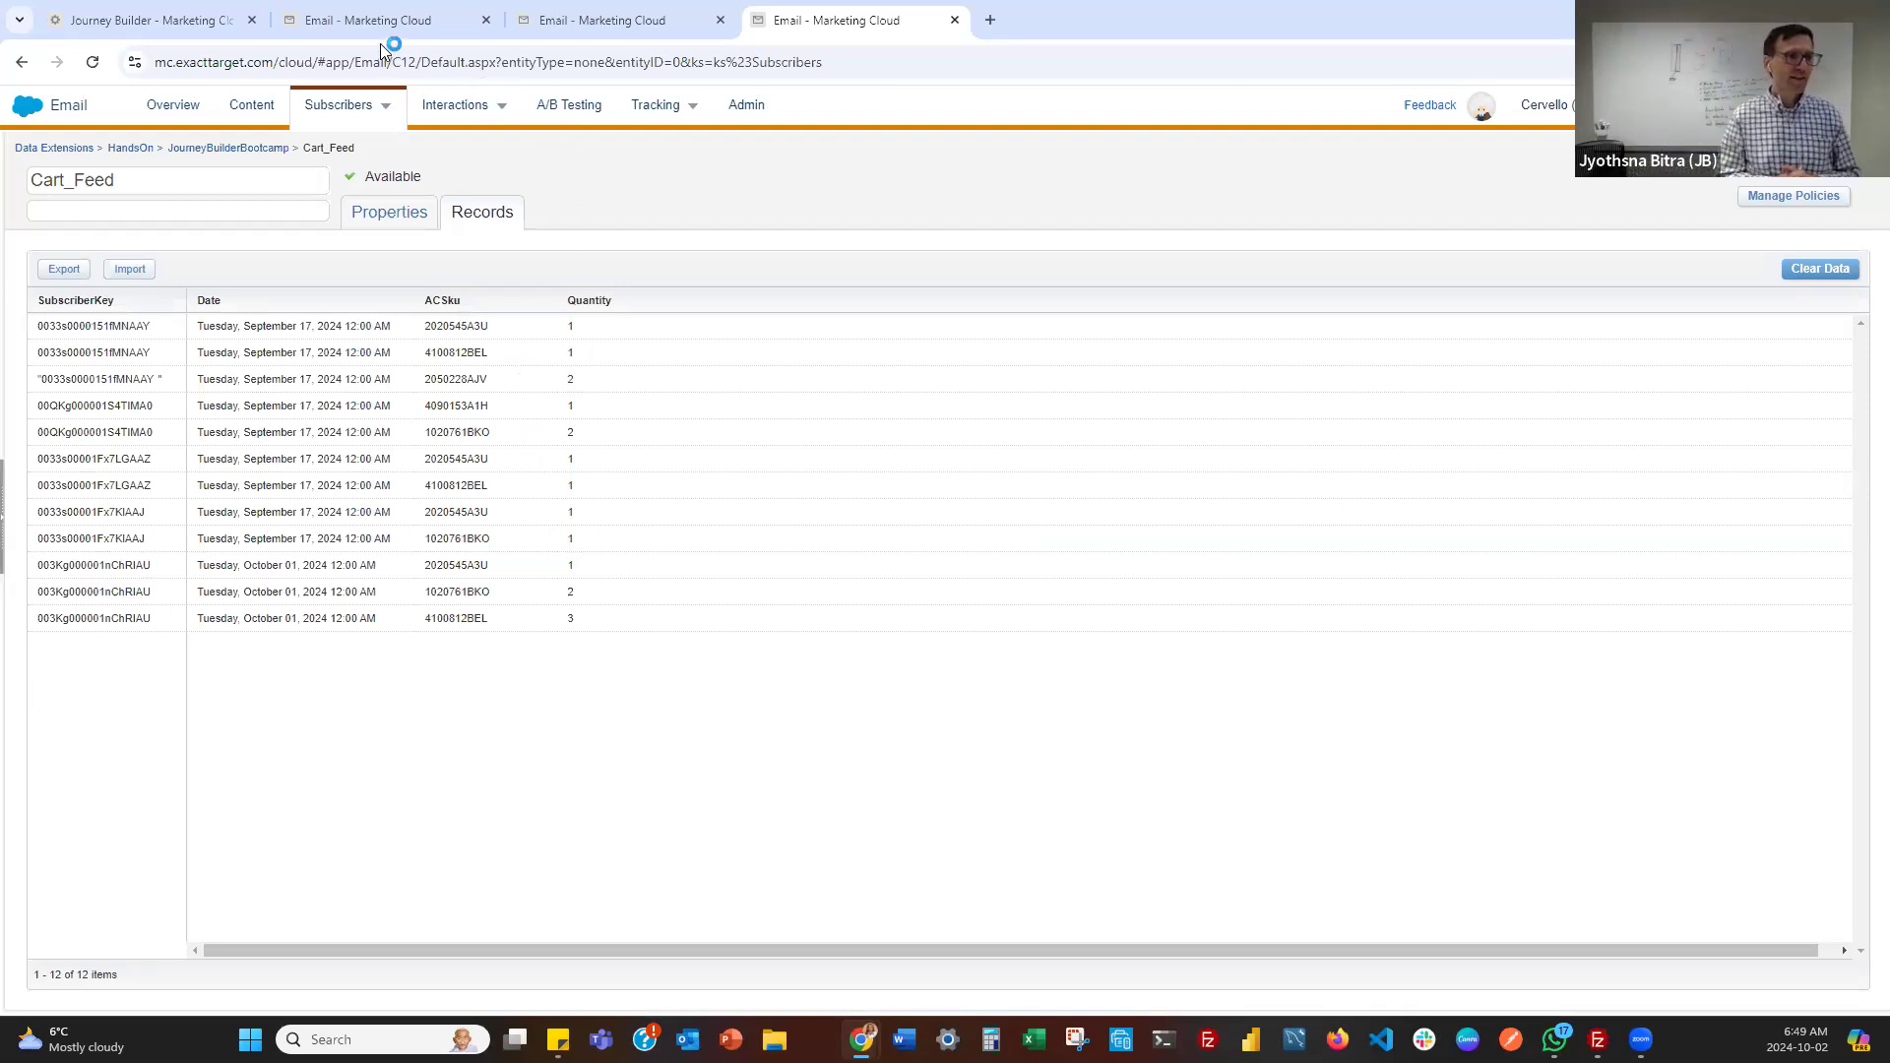
Preview the abandoned cart email for the selected subscriber and compare its SubscriberKey with the Cart_Feed records
click(543, 26)
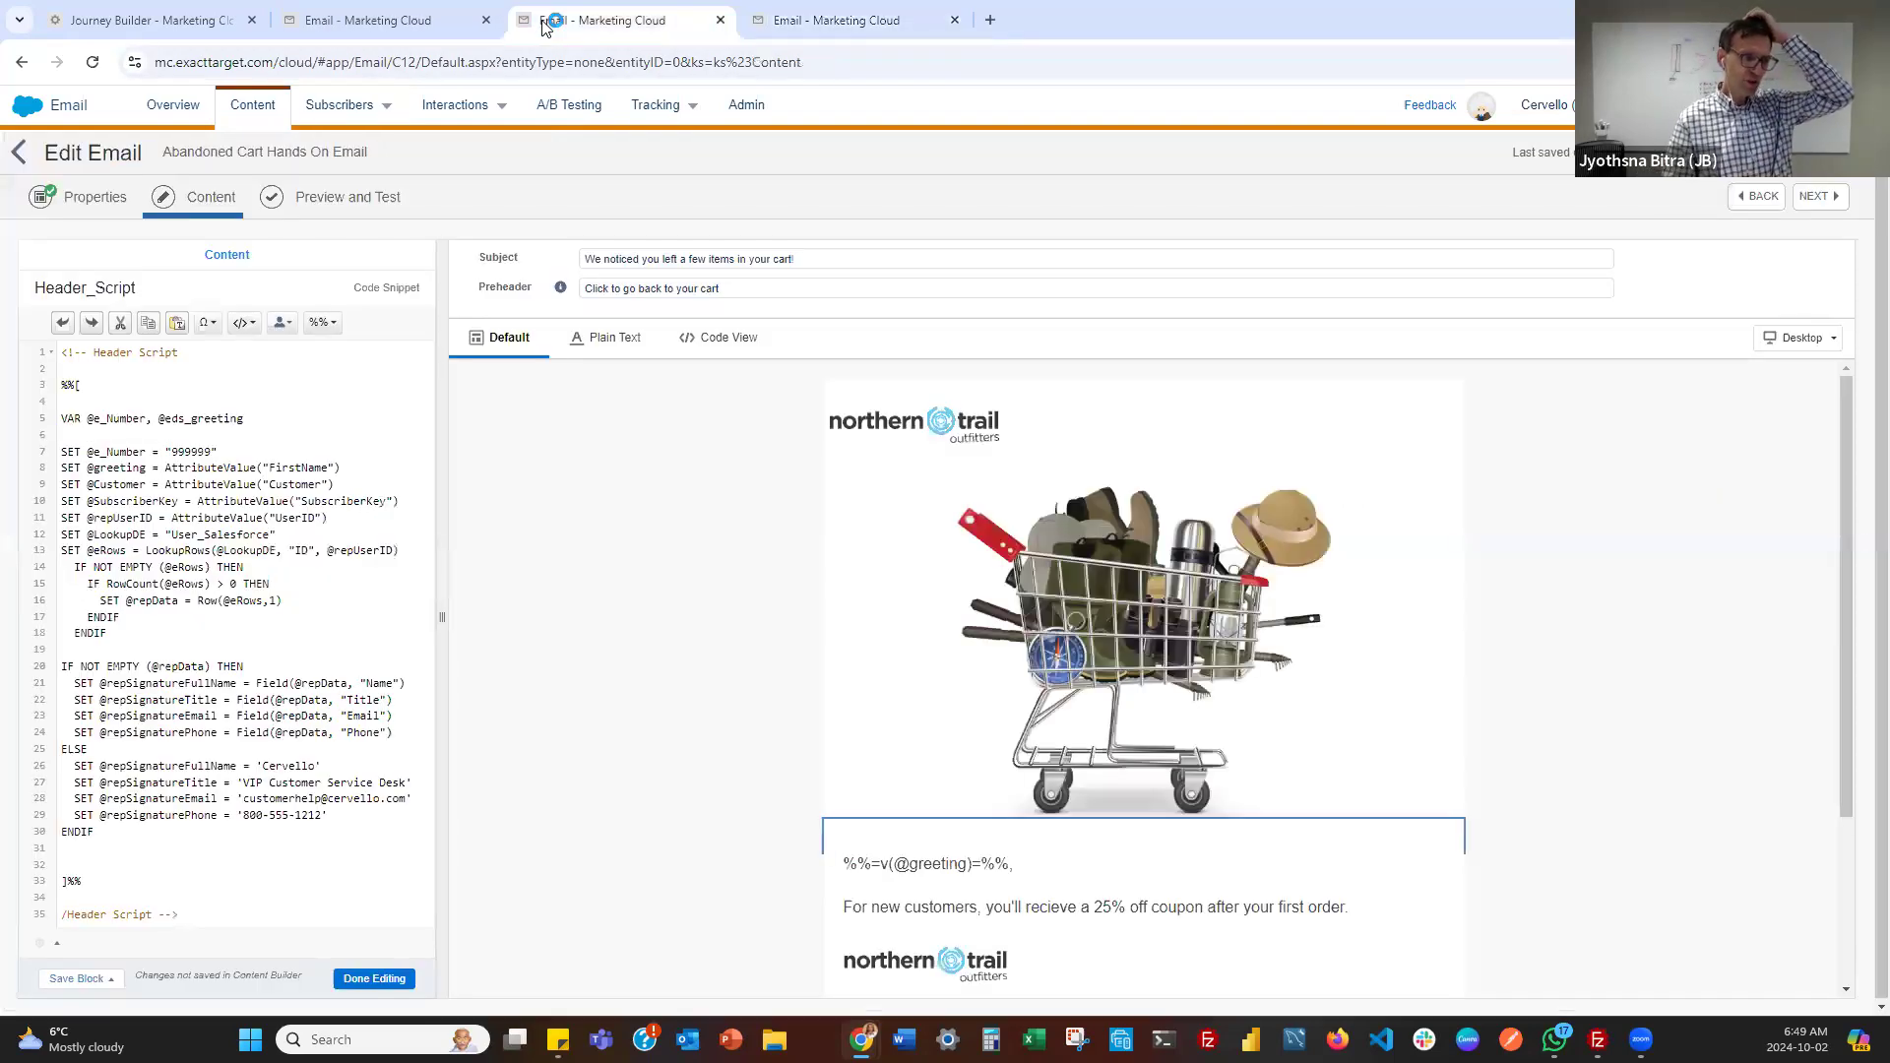
click(332, 197)
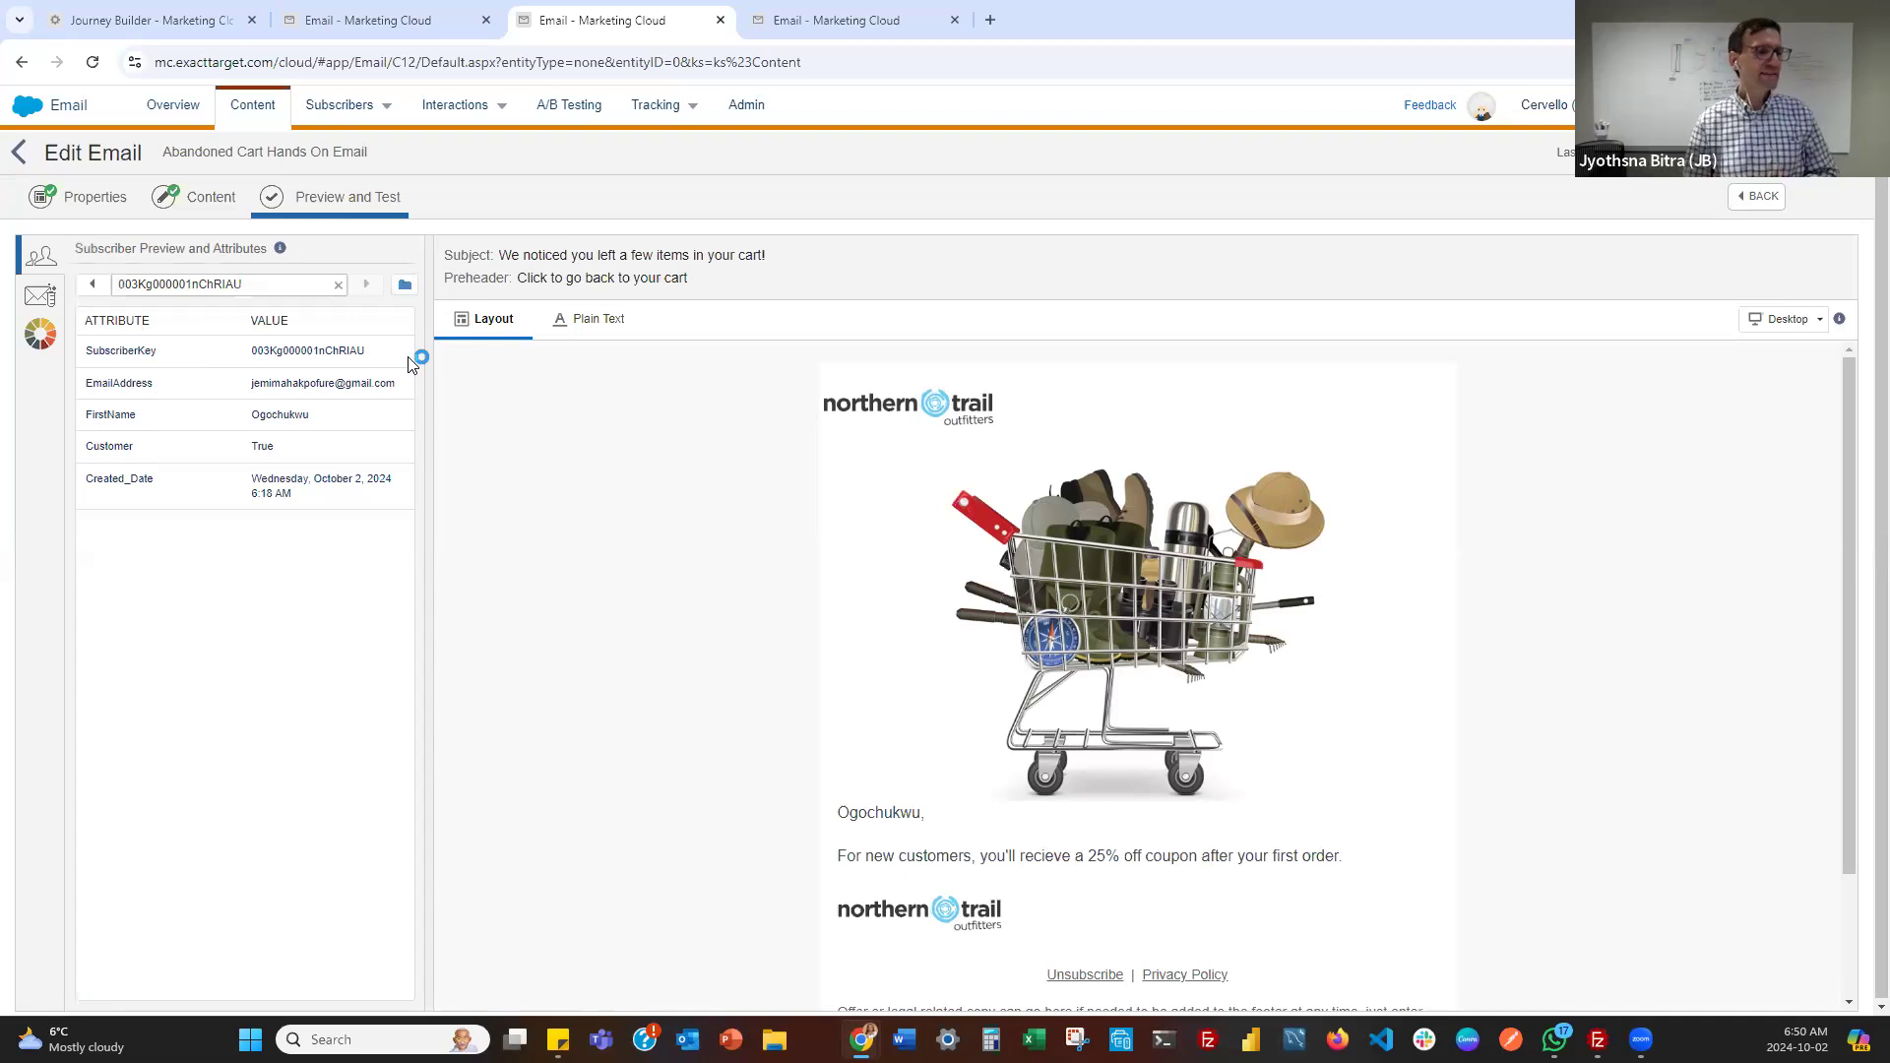
click(834, 24)
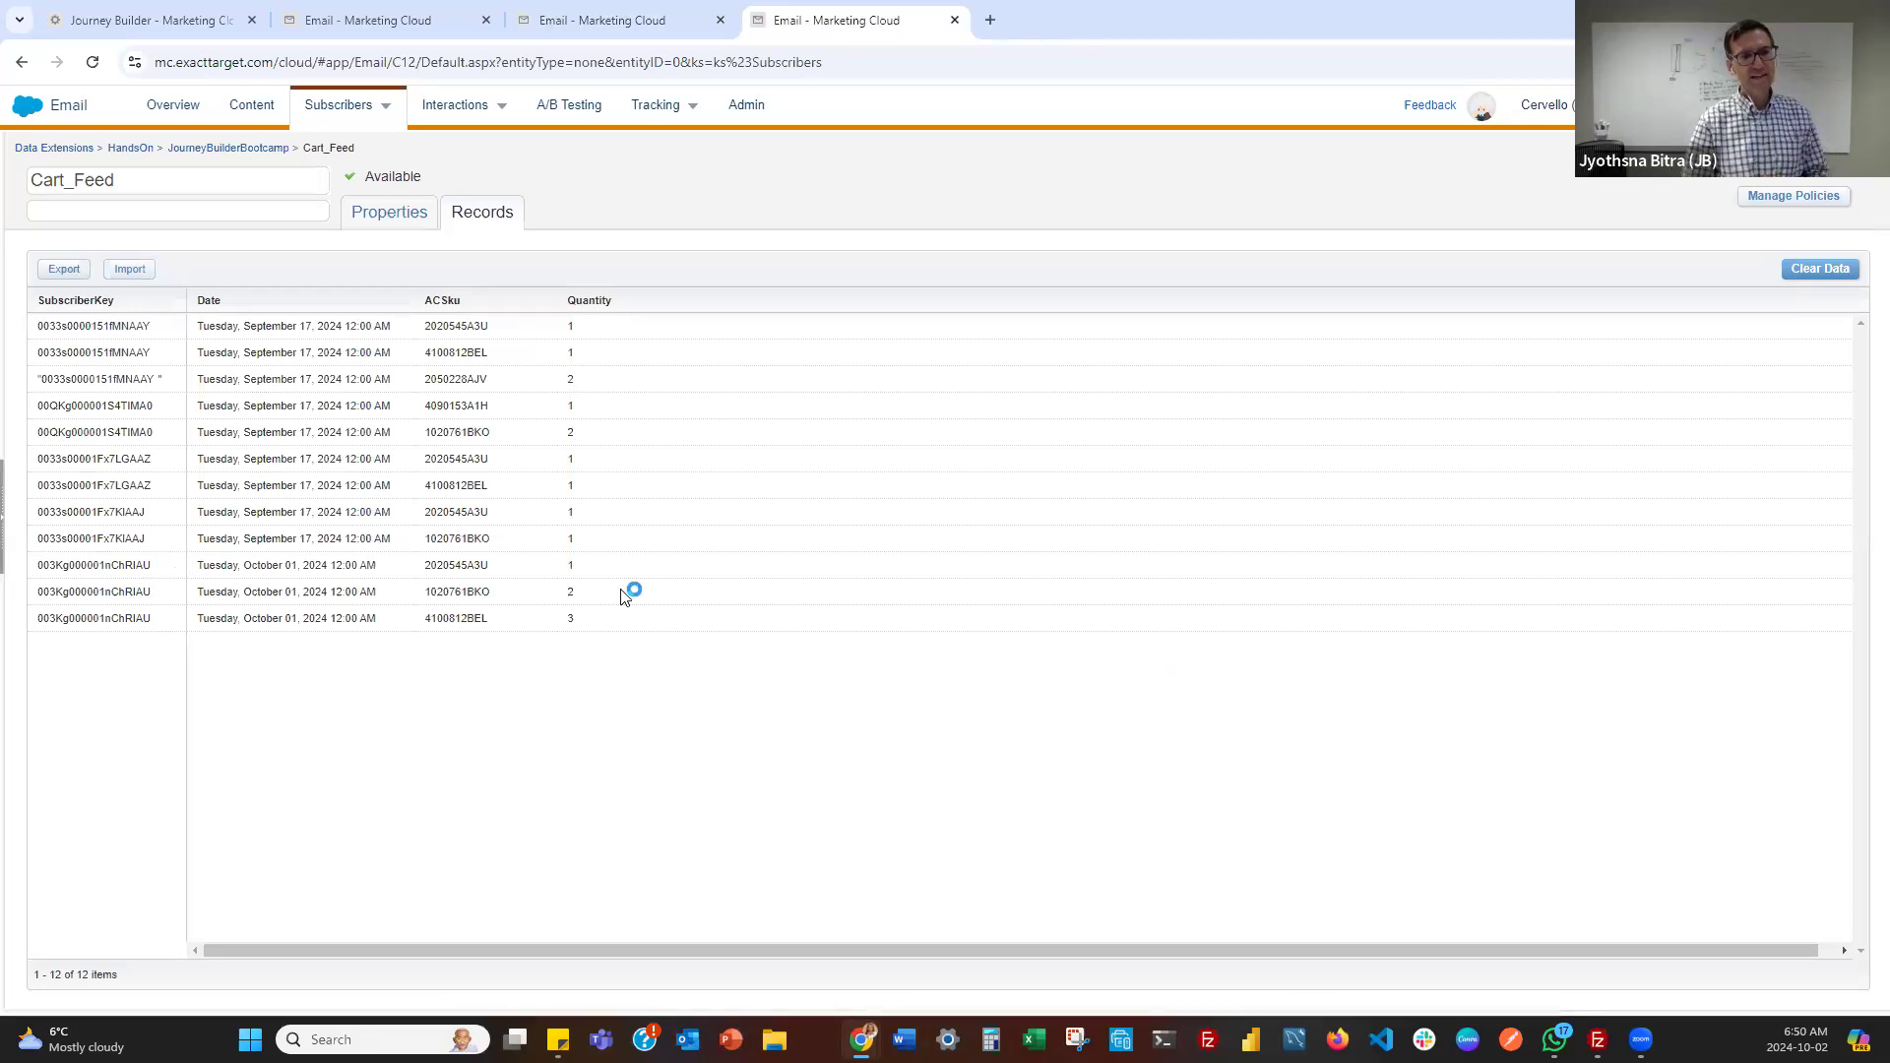
In a duplicate of the Cart_Feed tab, open the NTOProductFeed records and compare their Sku values with Cart_Feed's ACSku values
right_click(817, 26)
click(884, 199)
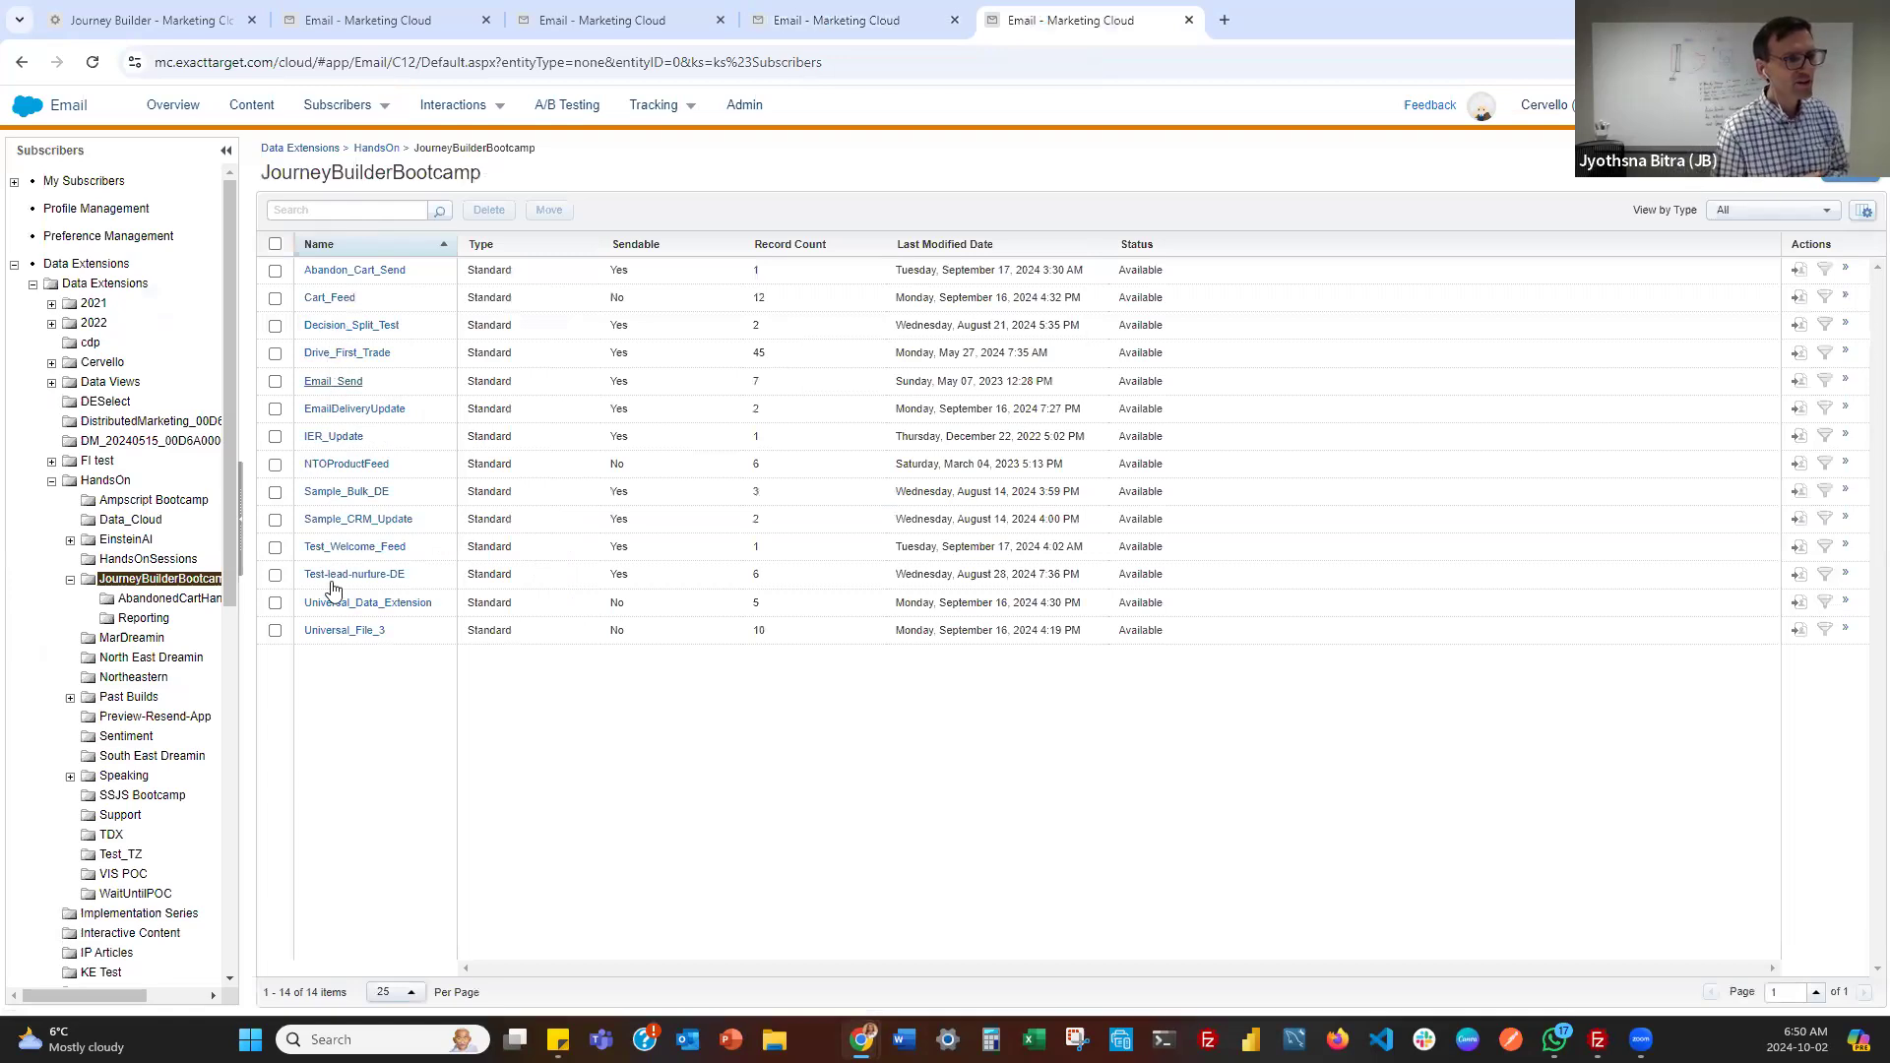
click(338, 463)
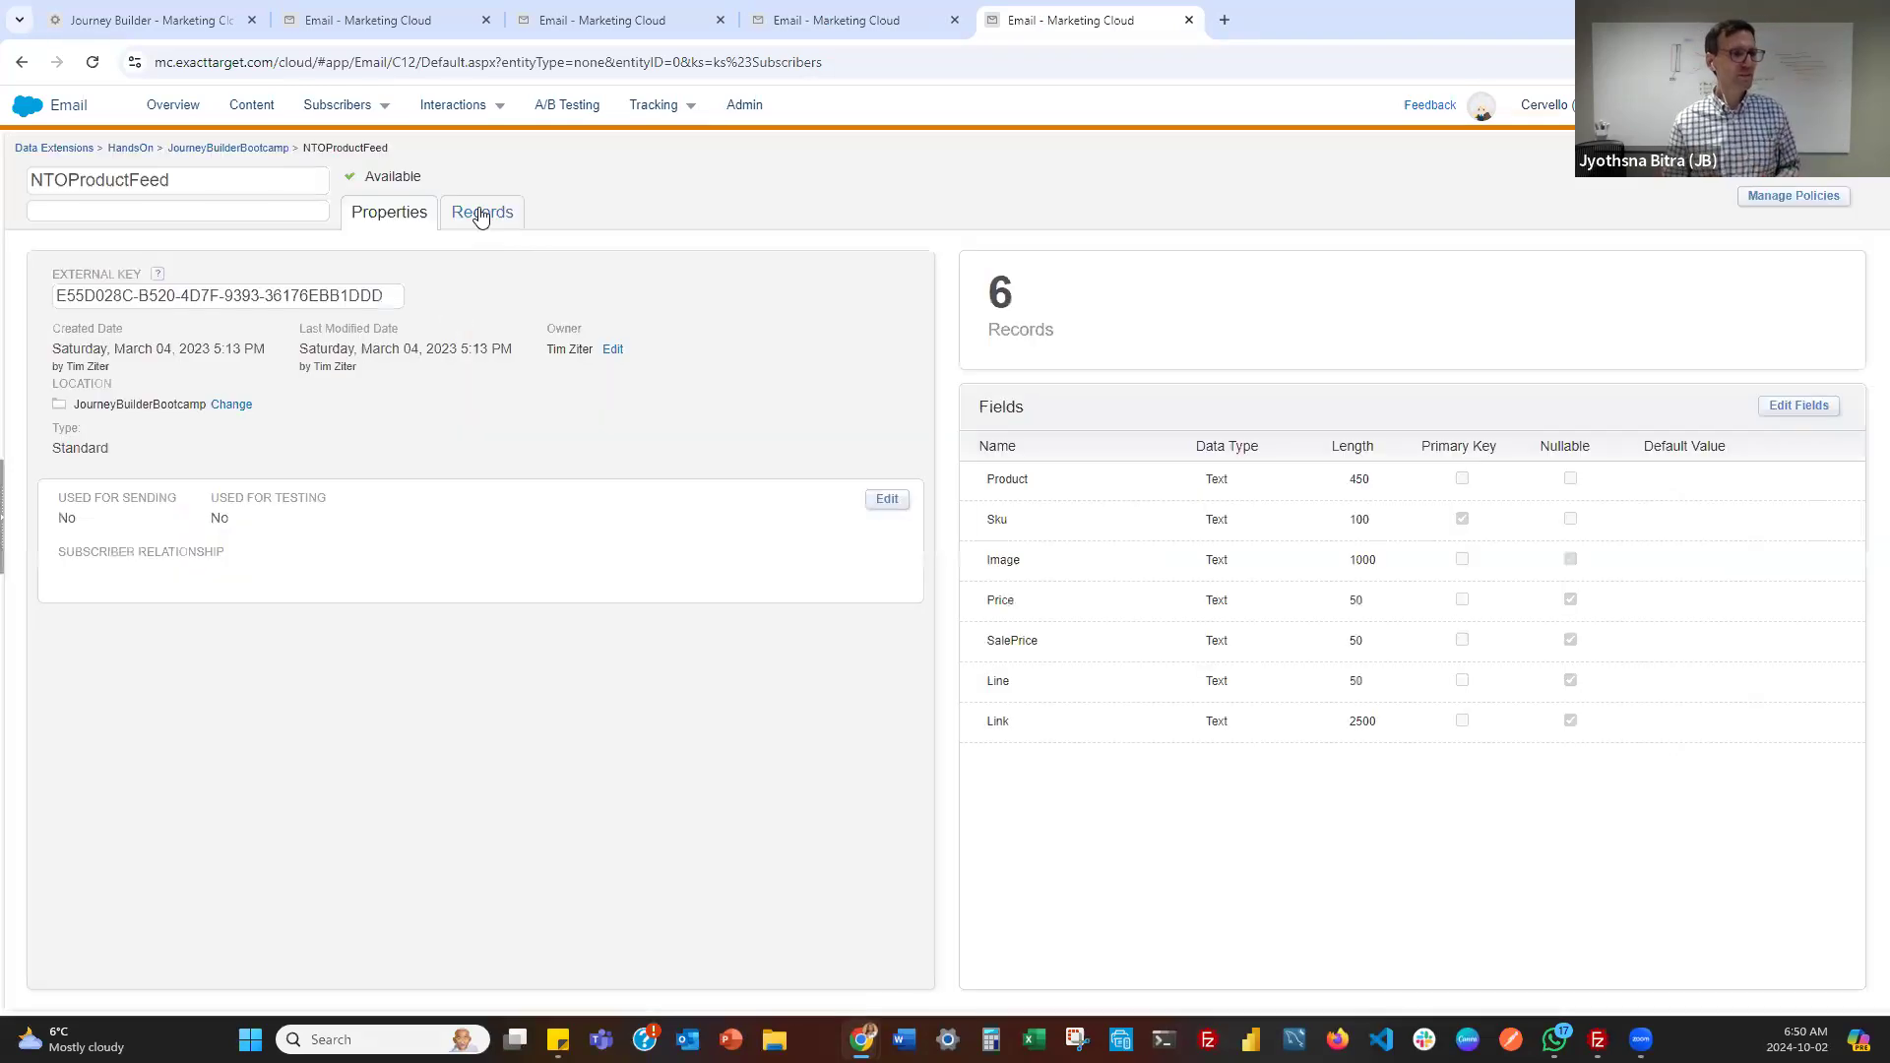
click(462, 214)
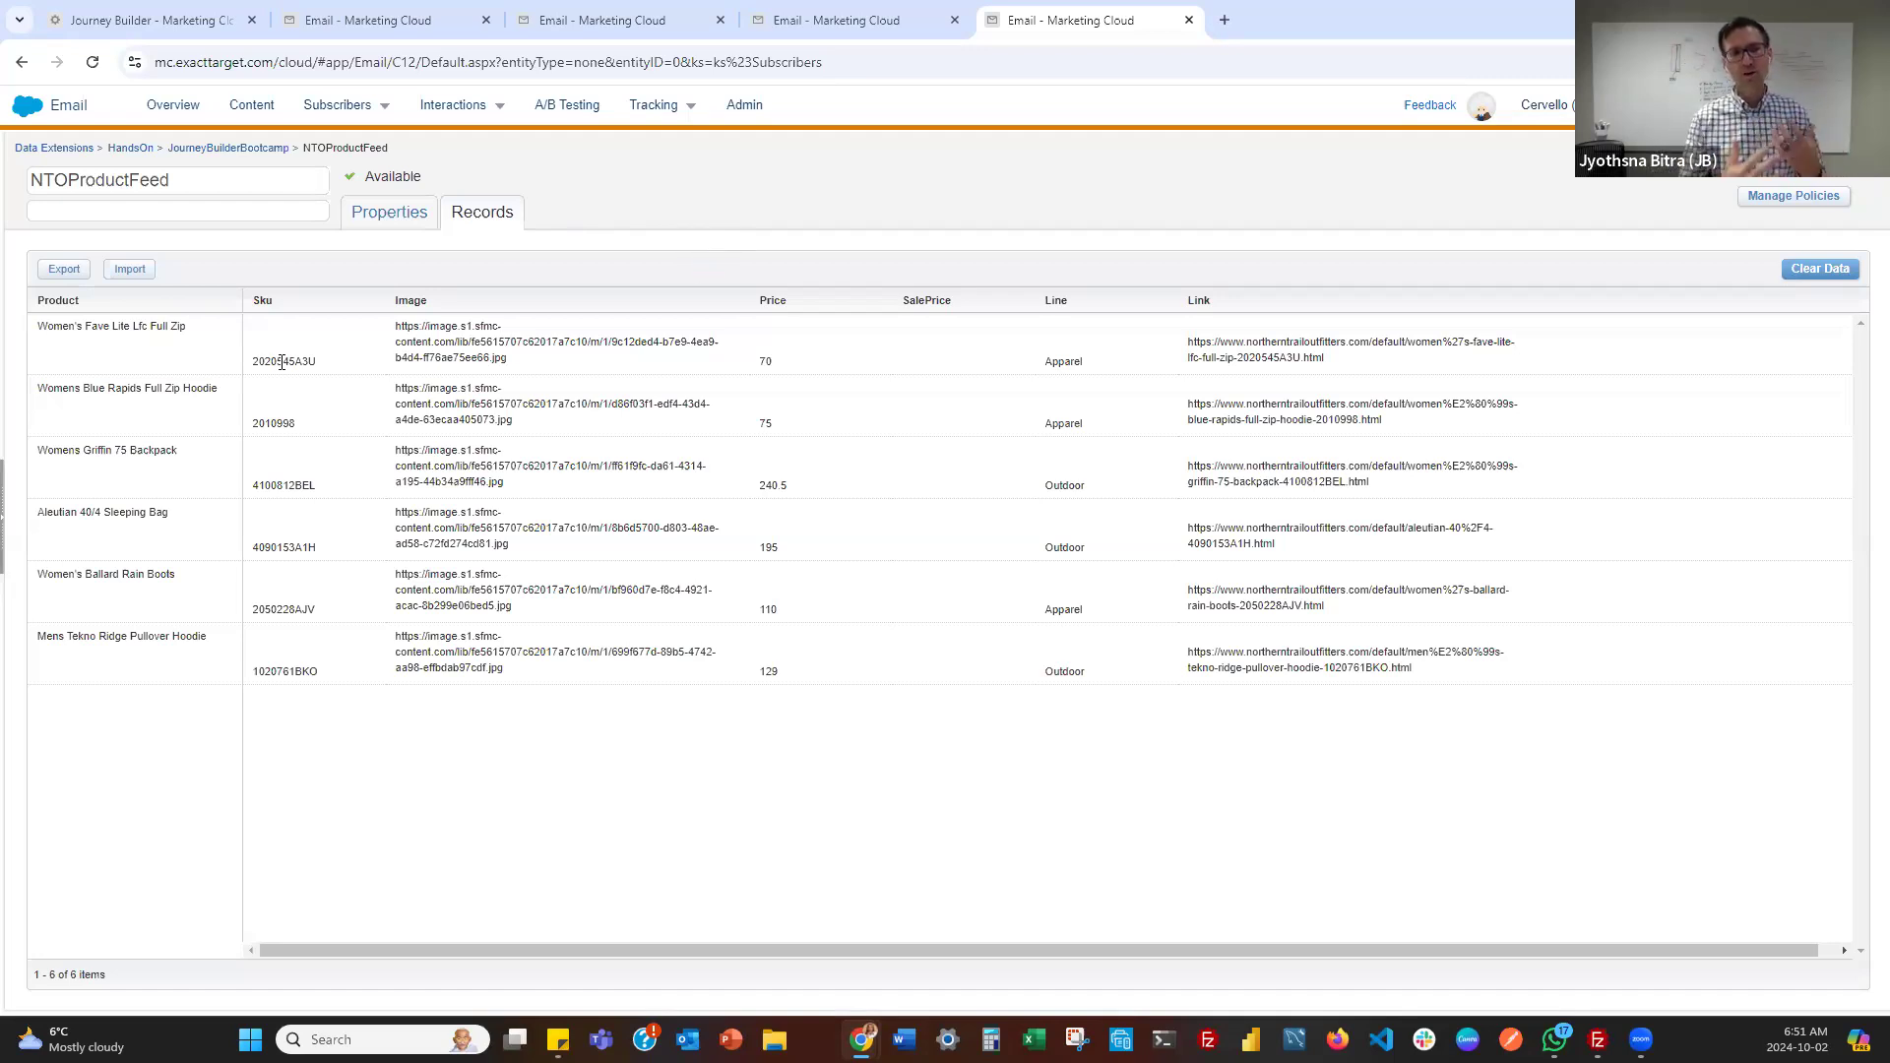
click(862, 24)
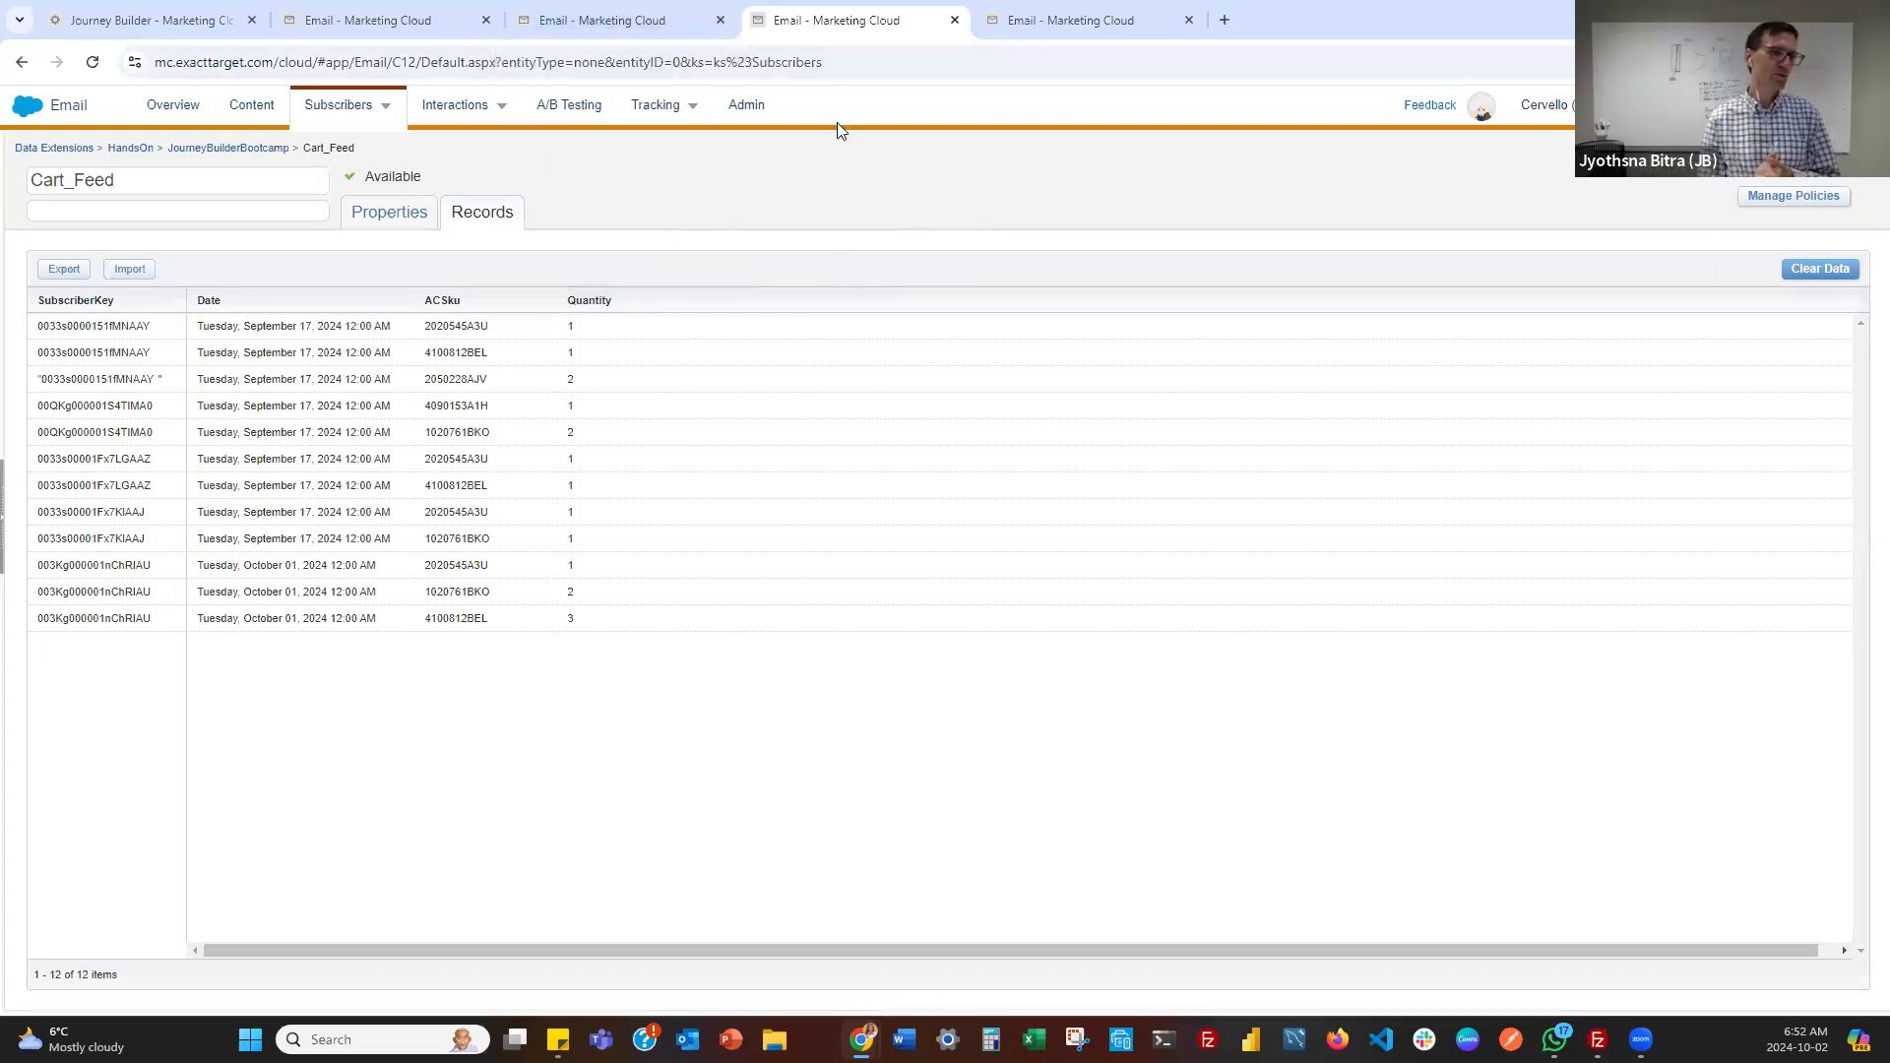
Search the web for "ampscript lookup rows" in a new browser tab and open the AMPscript Guide's LookupRows page
click(603, 27)
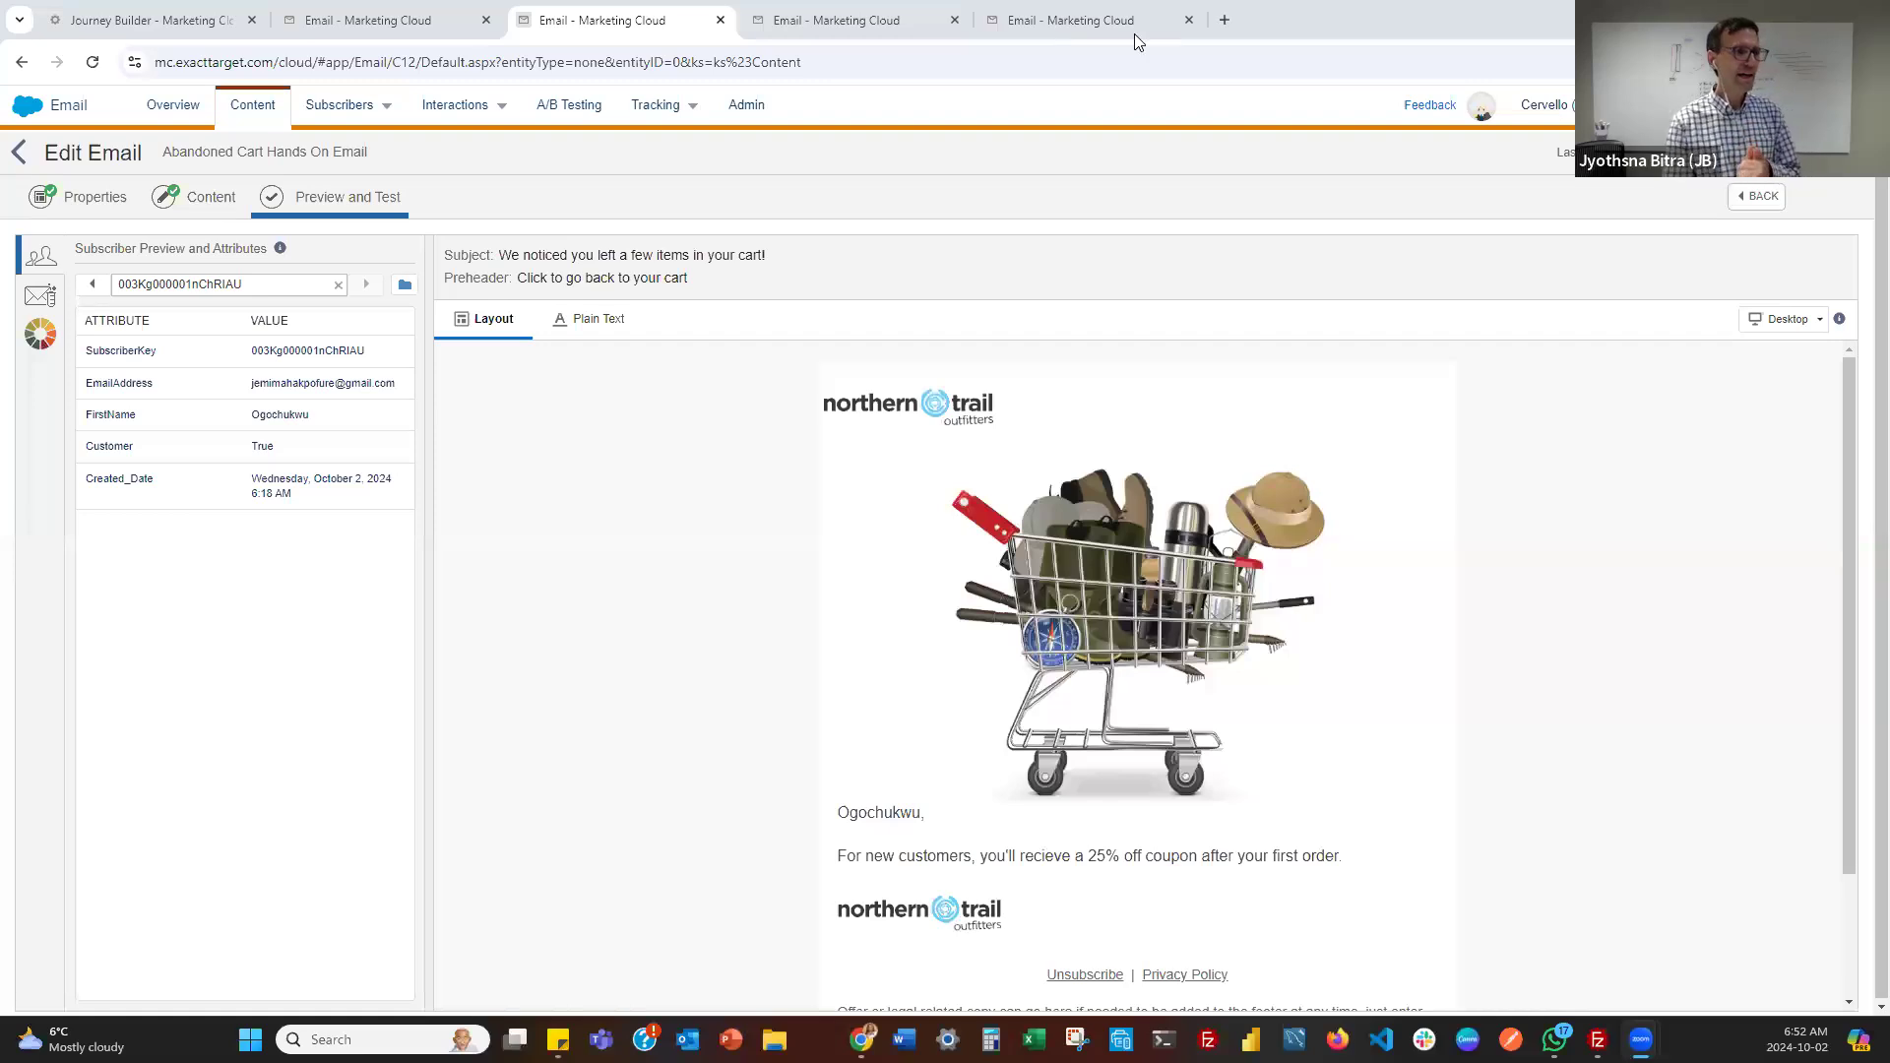
key(ctrl+t)
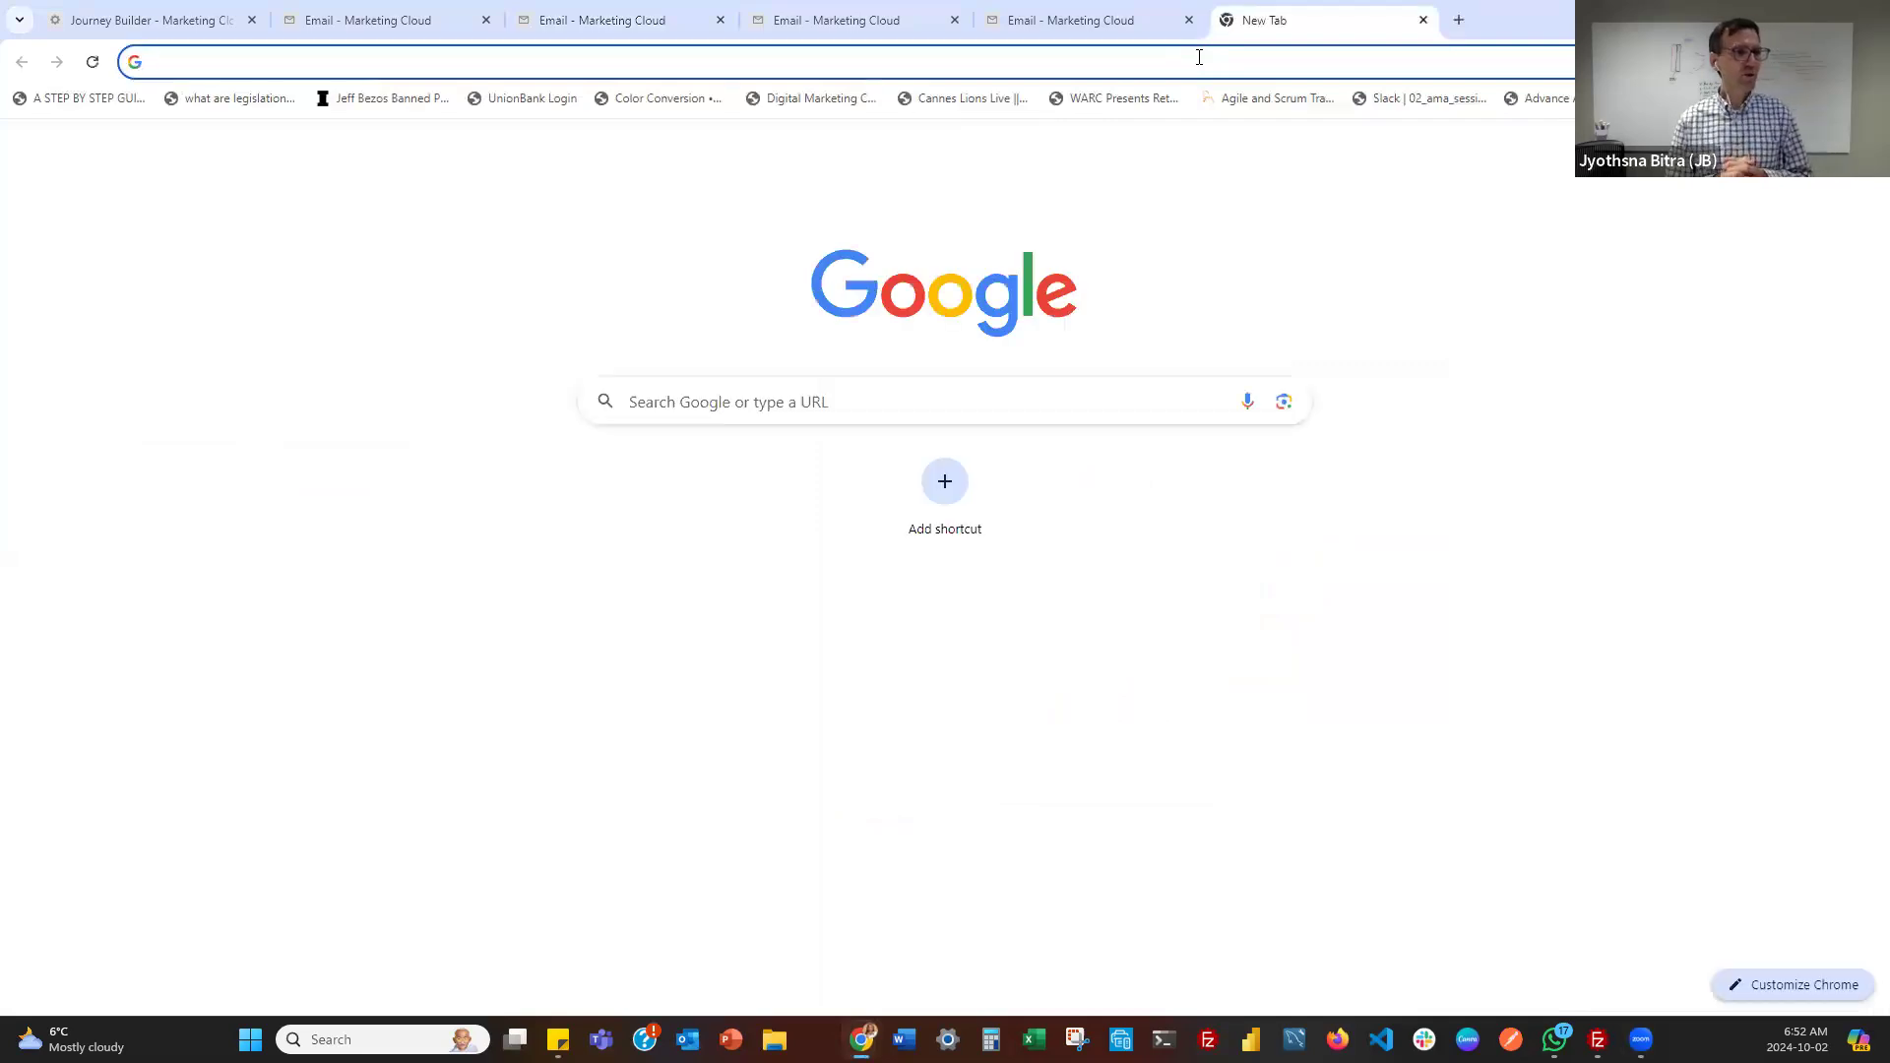
click(1198, 57)
text(AMPS)
key(BackSpace)
key(BackSpace)
key(BackSpace)
key(BackSpace)
key(BackSpace)
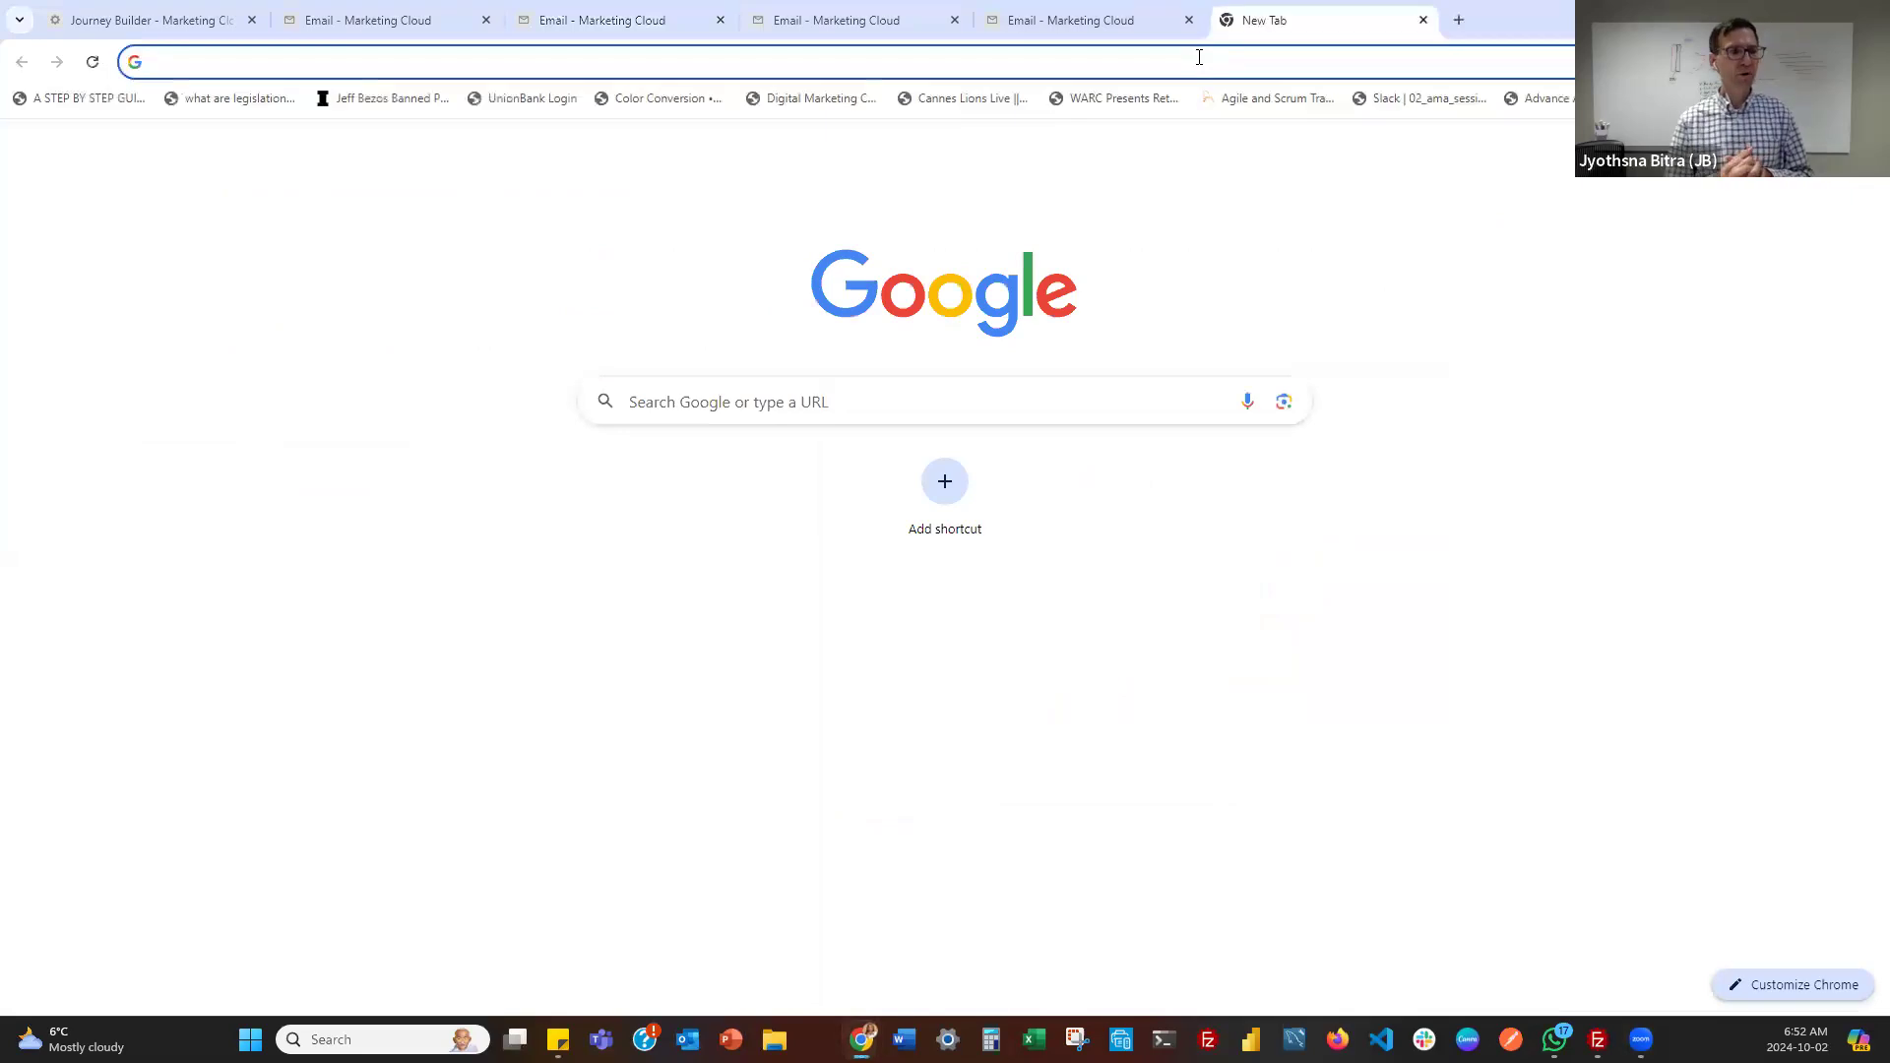
text(AMPSCRIPT LO)
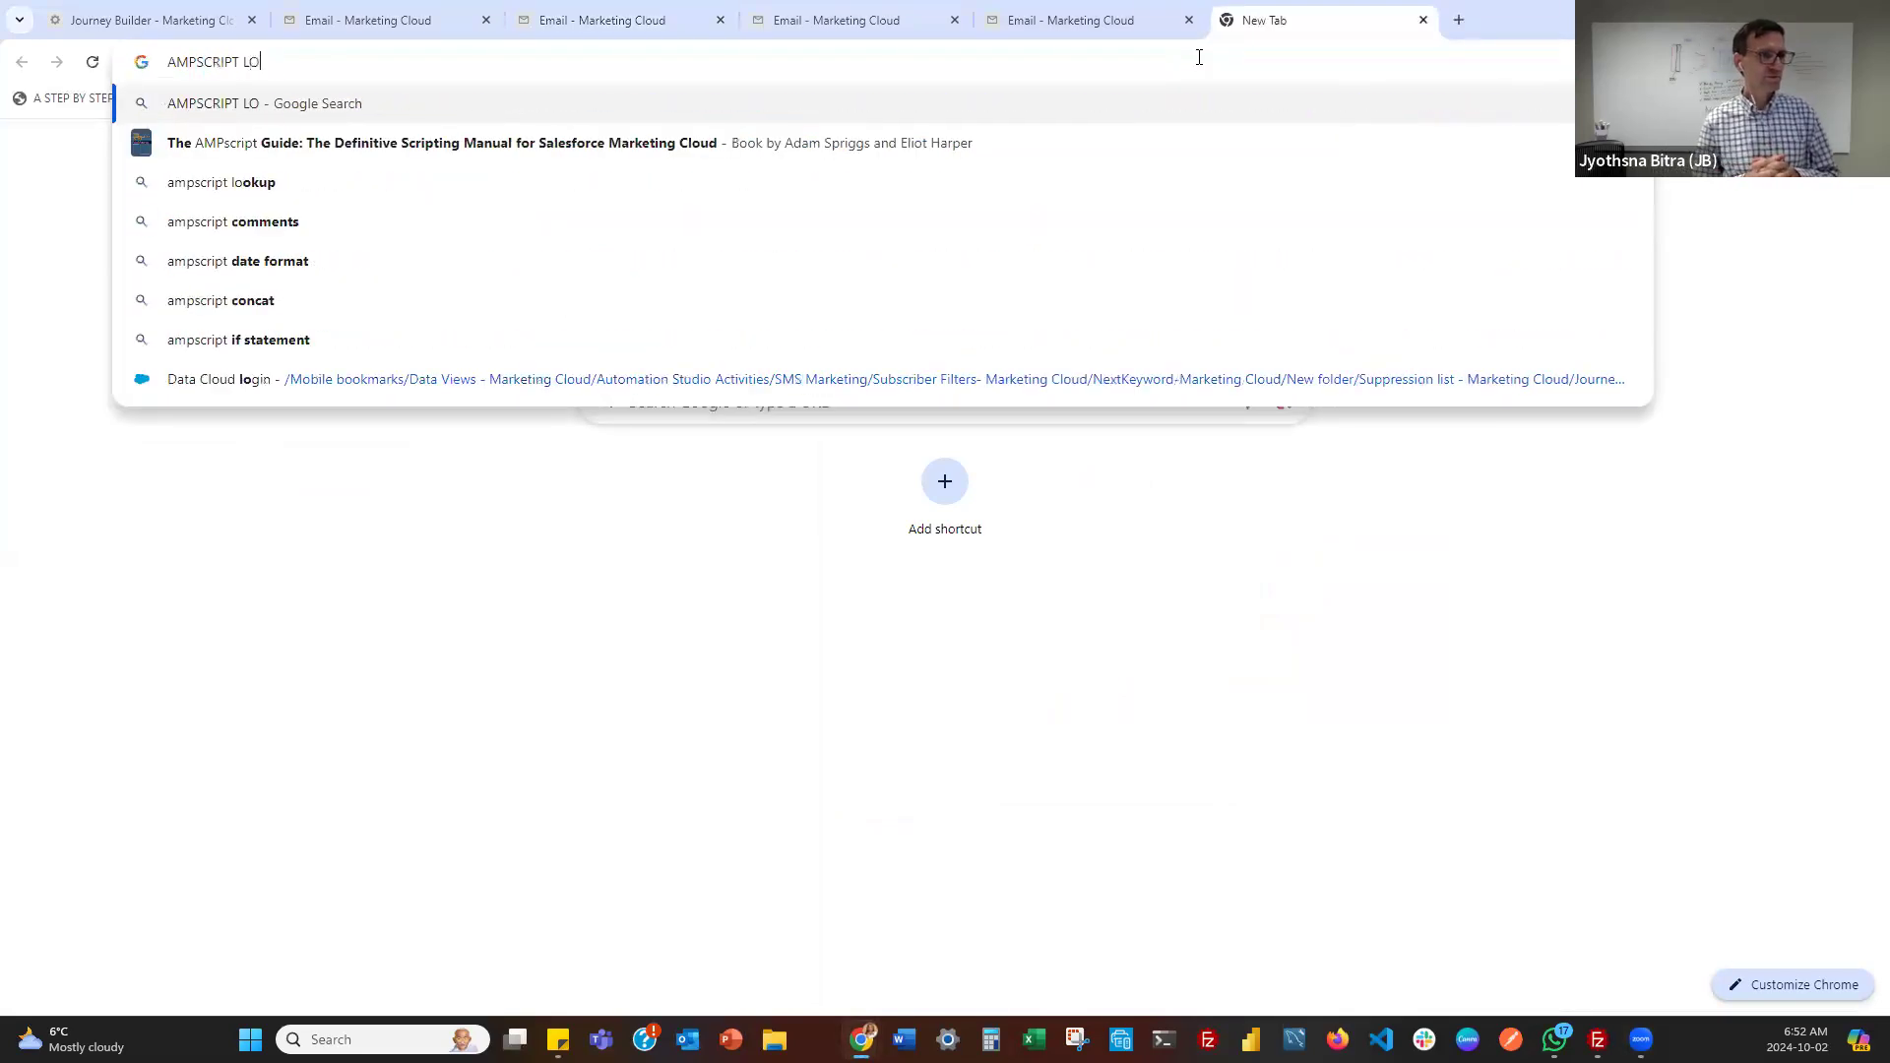
text(OKUP ROW)
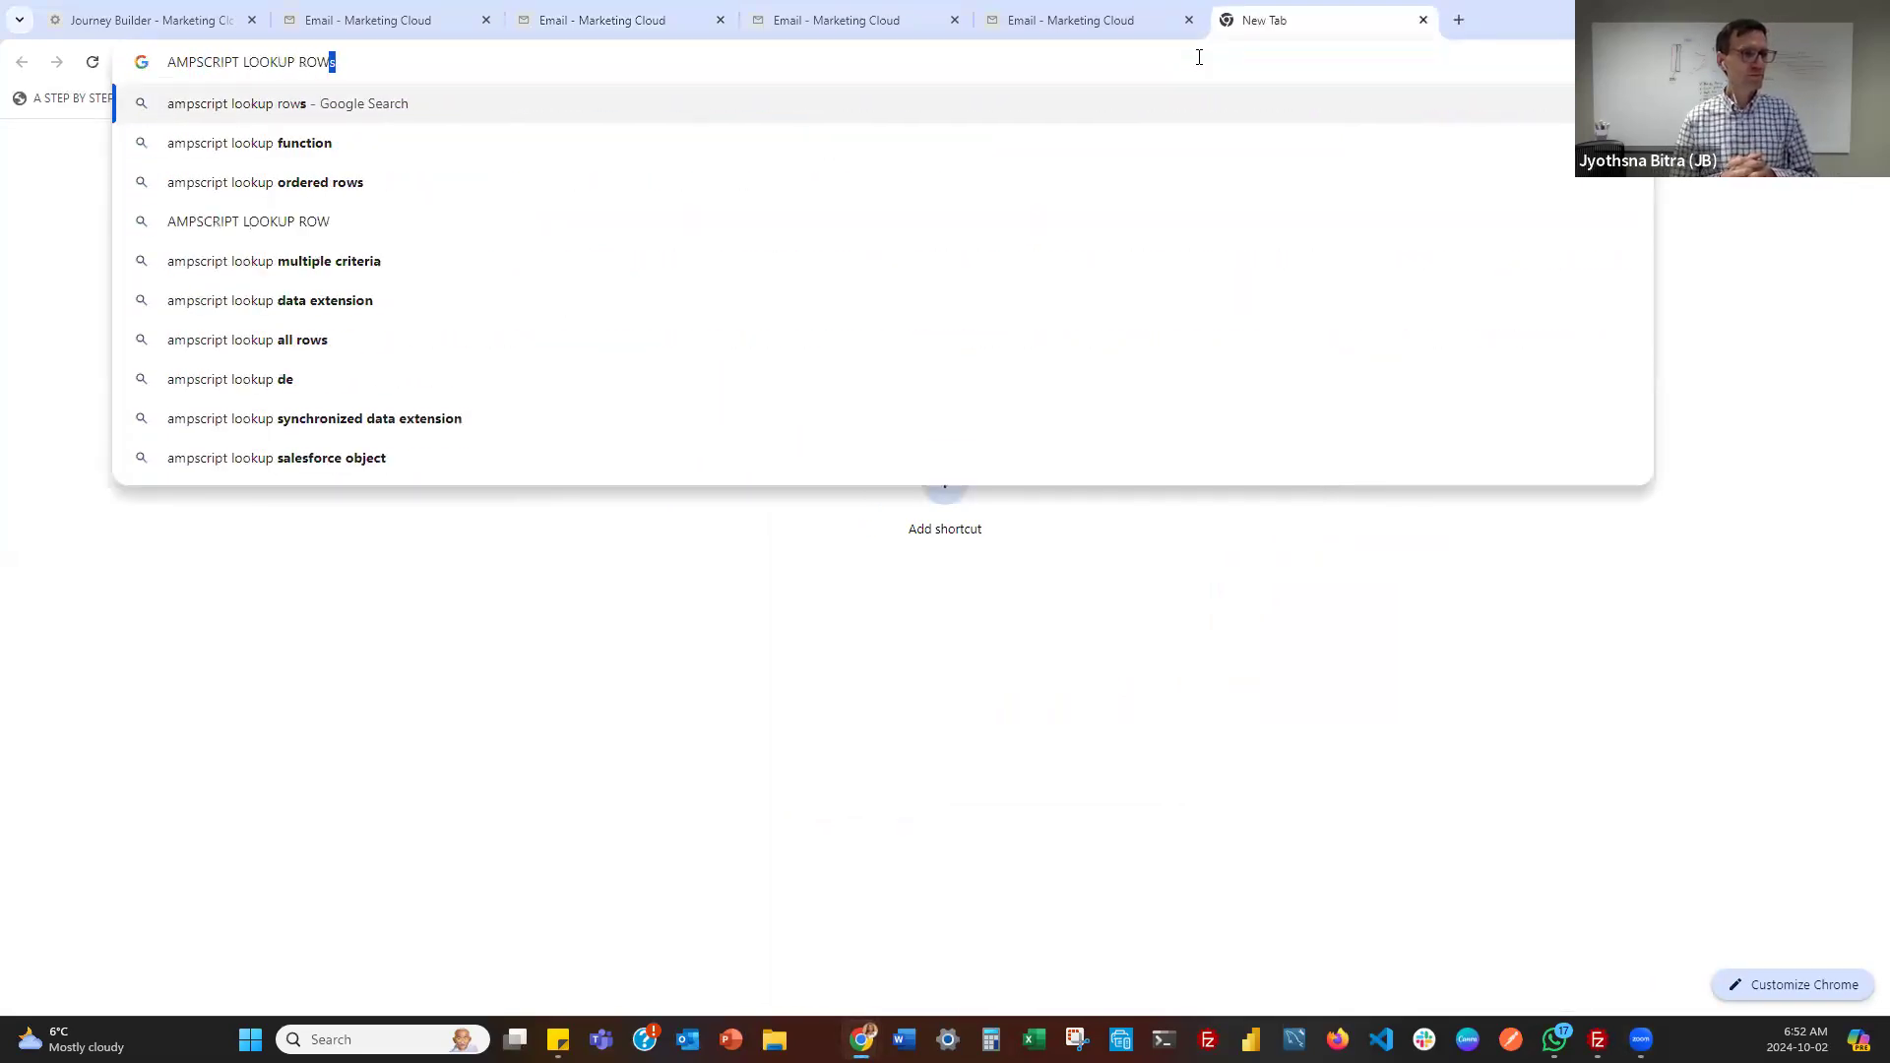
key(Return)
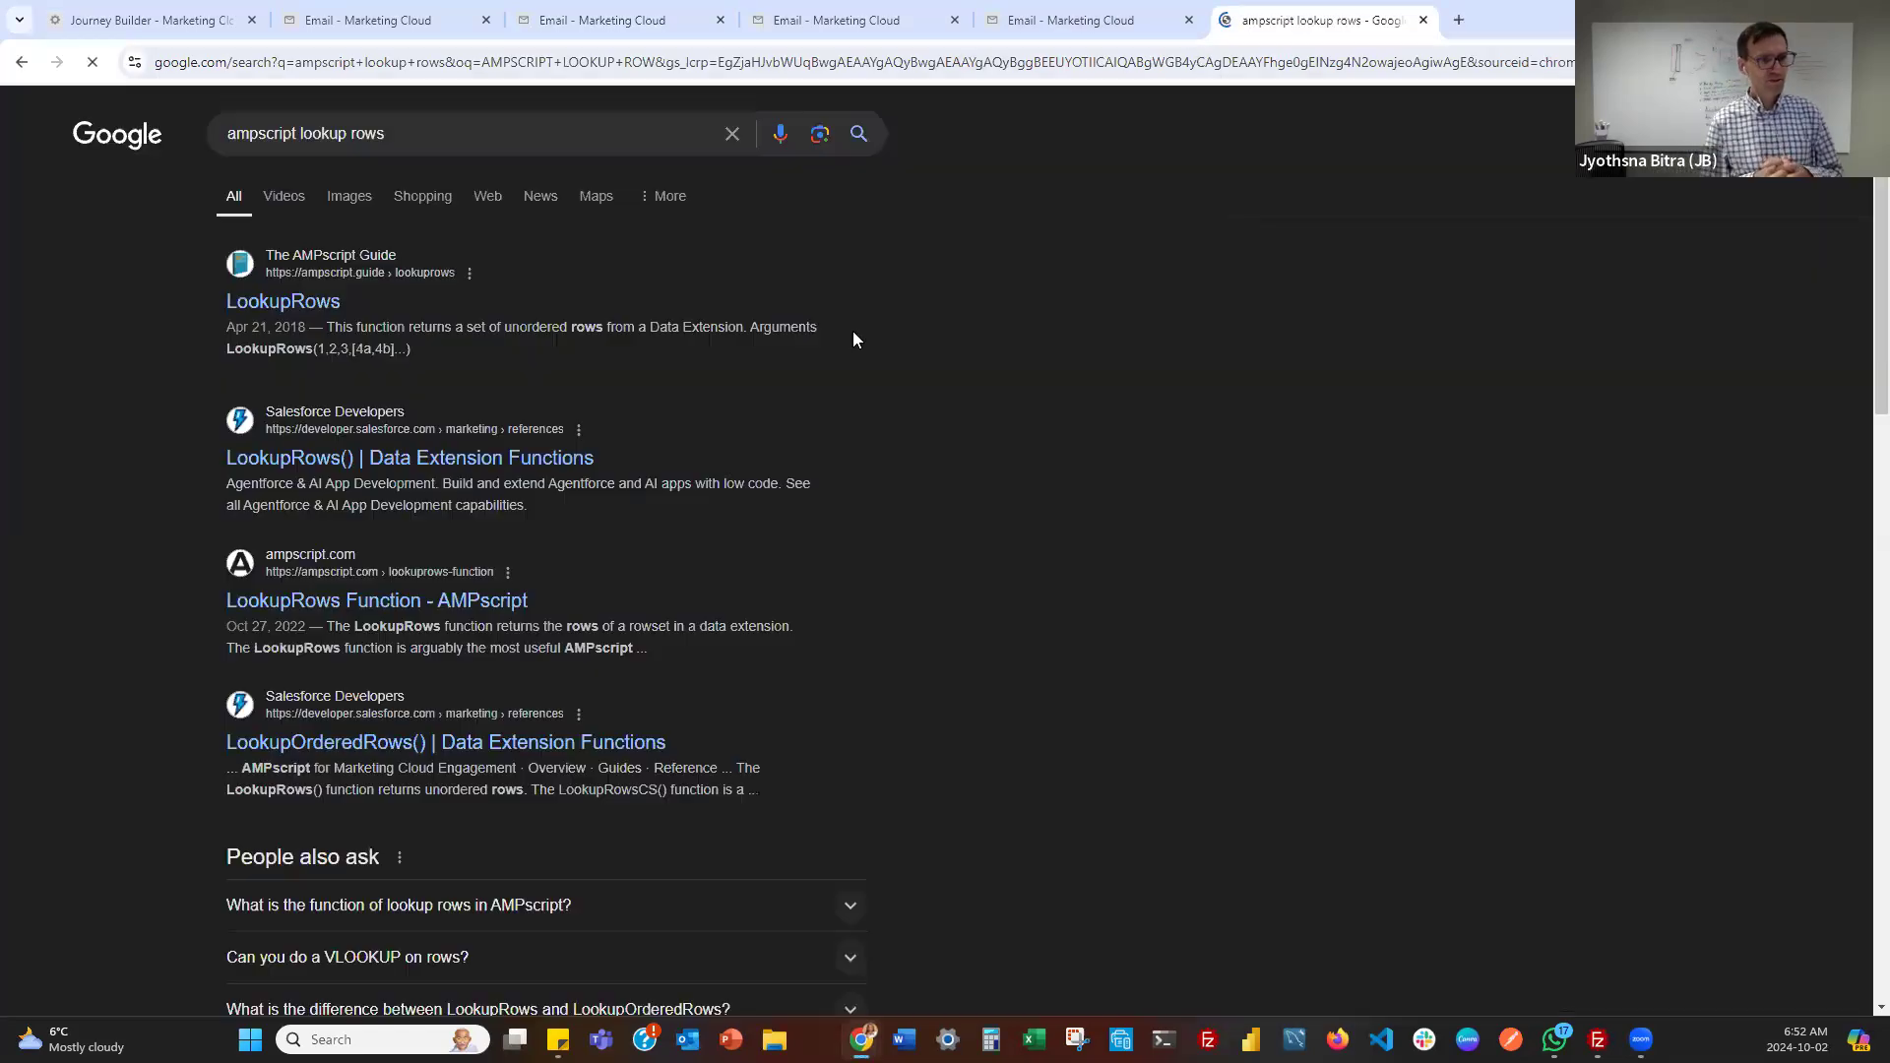
click(298, 305)
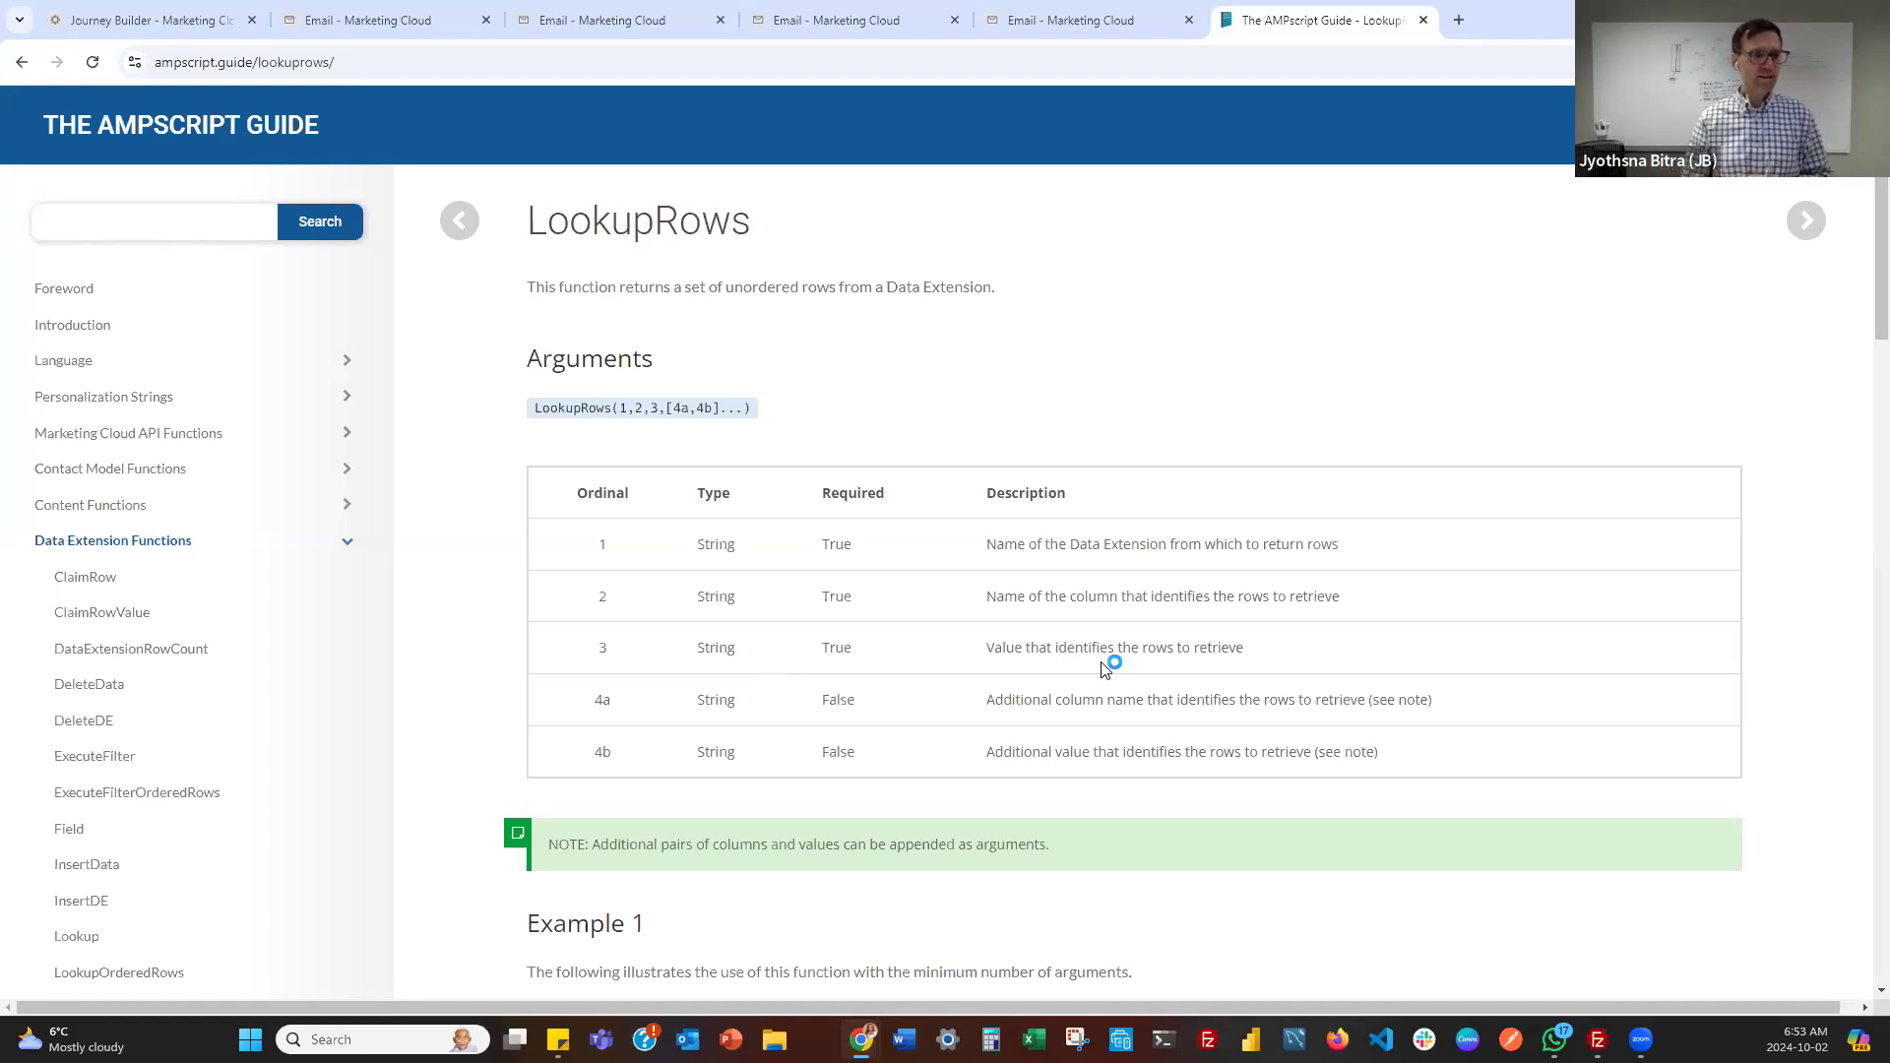
scroll(1130, 654, down, 1)
scroll(1130, 655, down, 4)
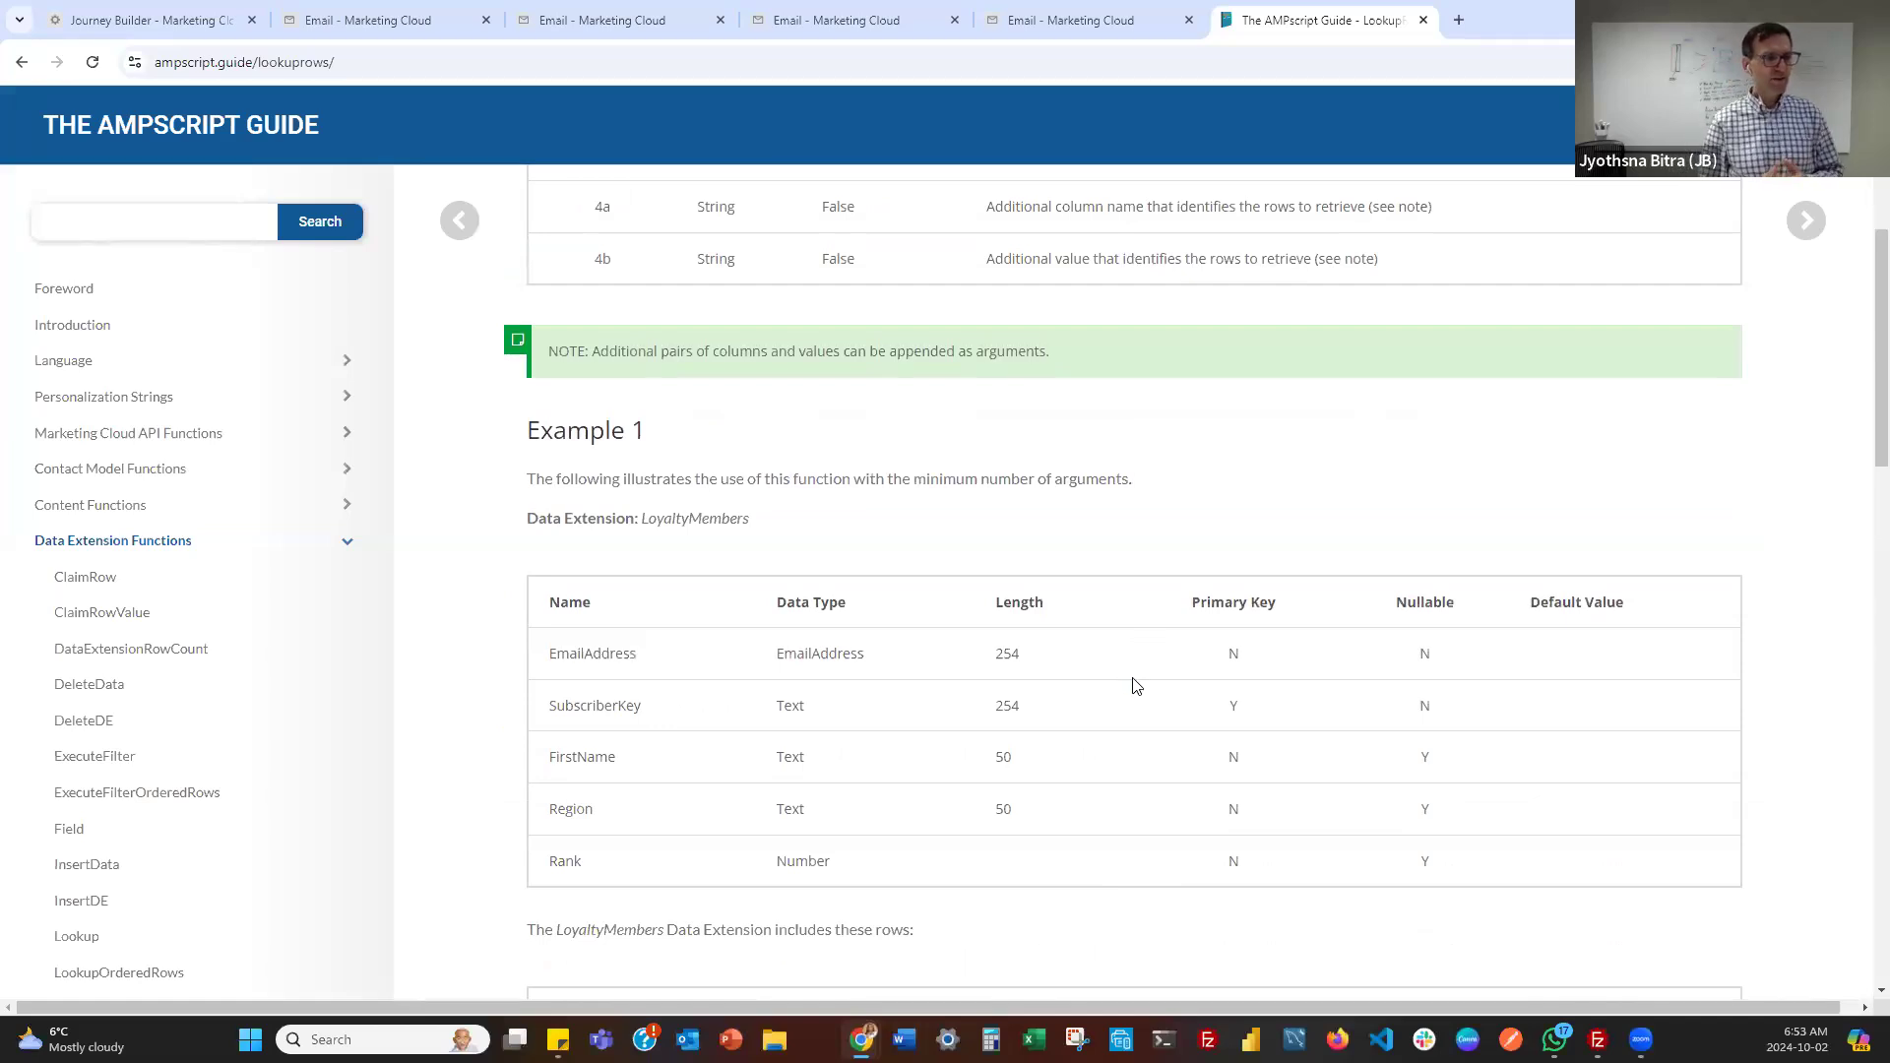
scroll(1166, 679, down, 1)
scroll(1168, 684, down, 1)
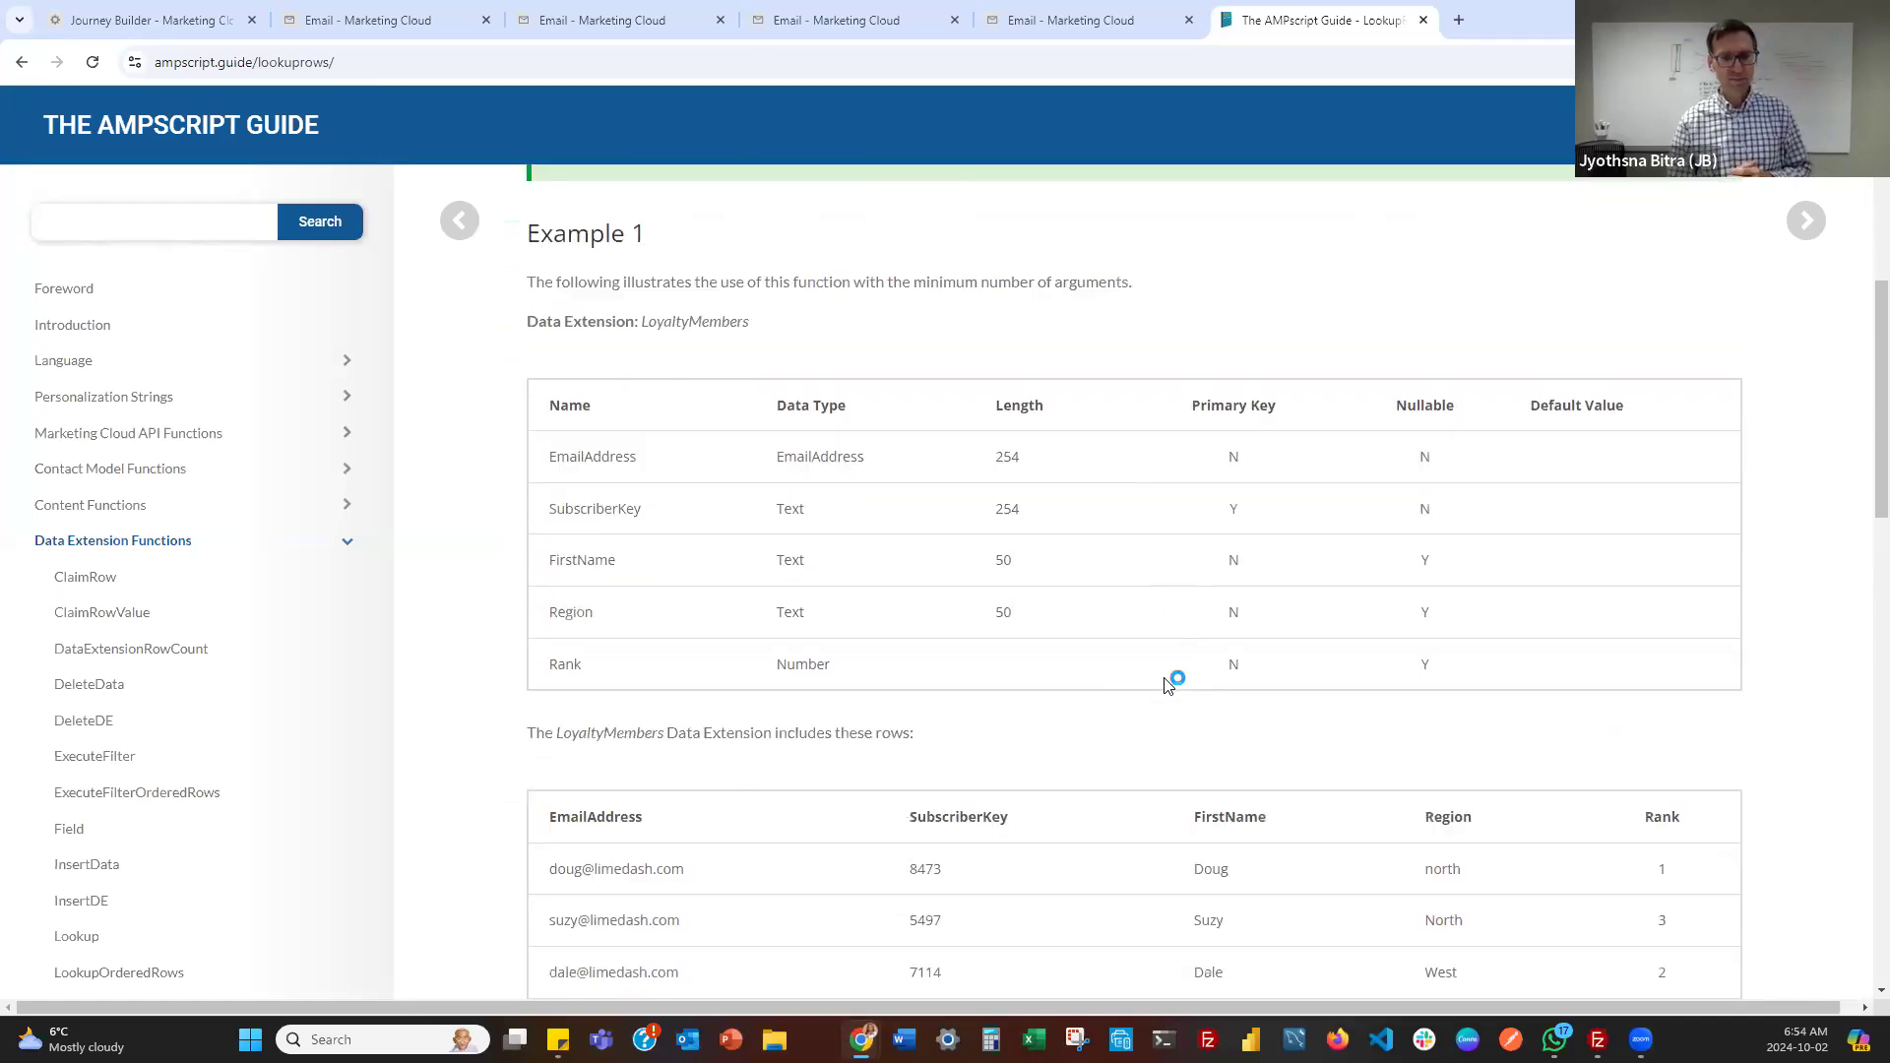
scroll(1169, 684, down, 2)
scroll(1169, 685, up, 1)
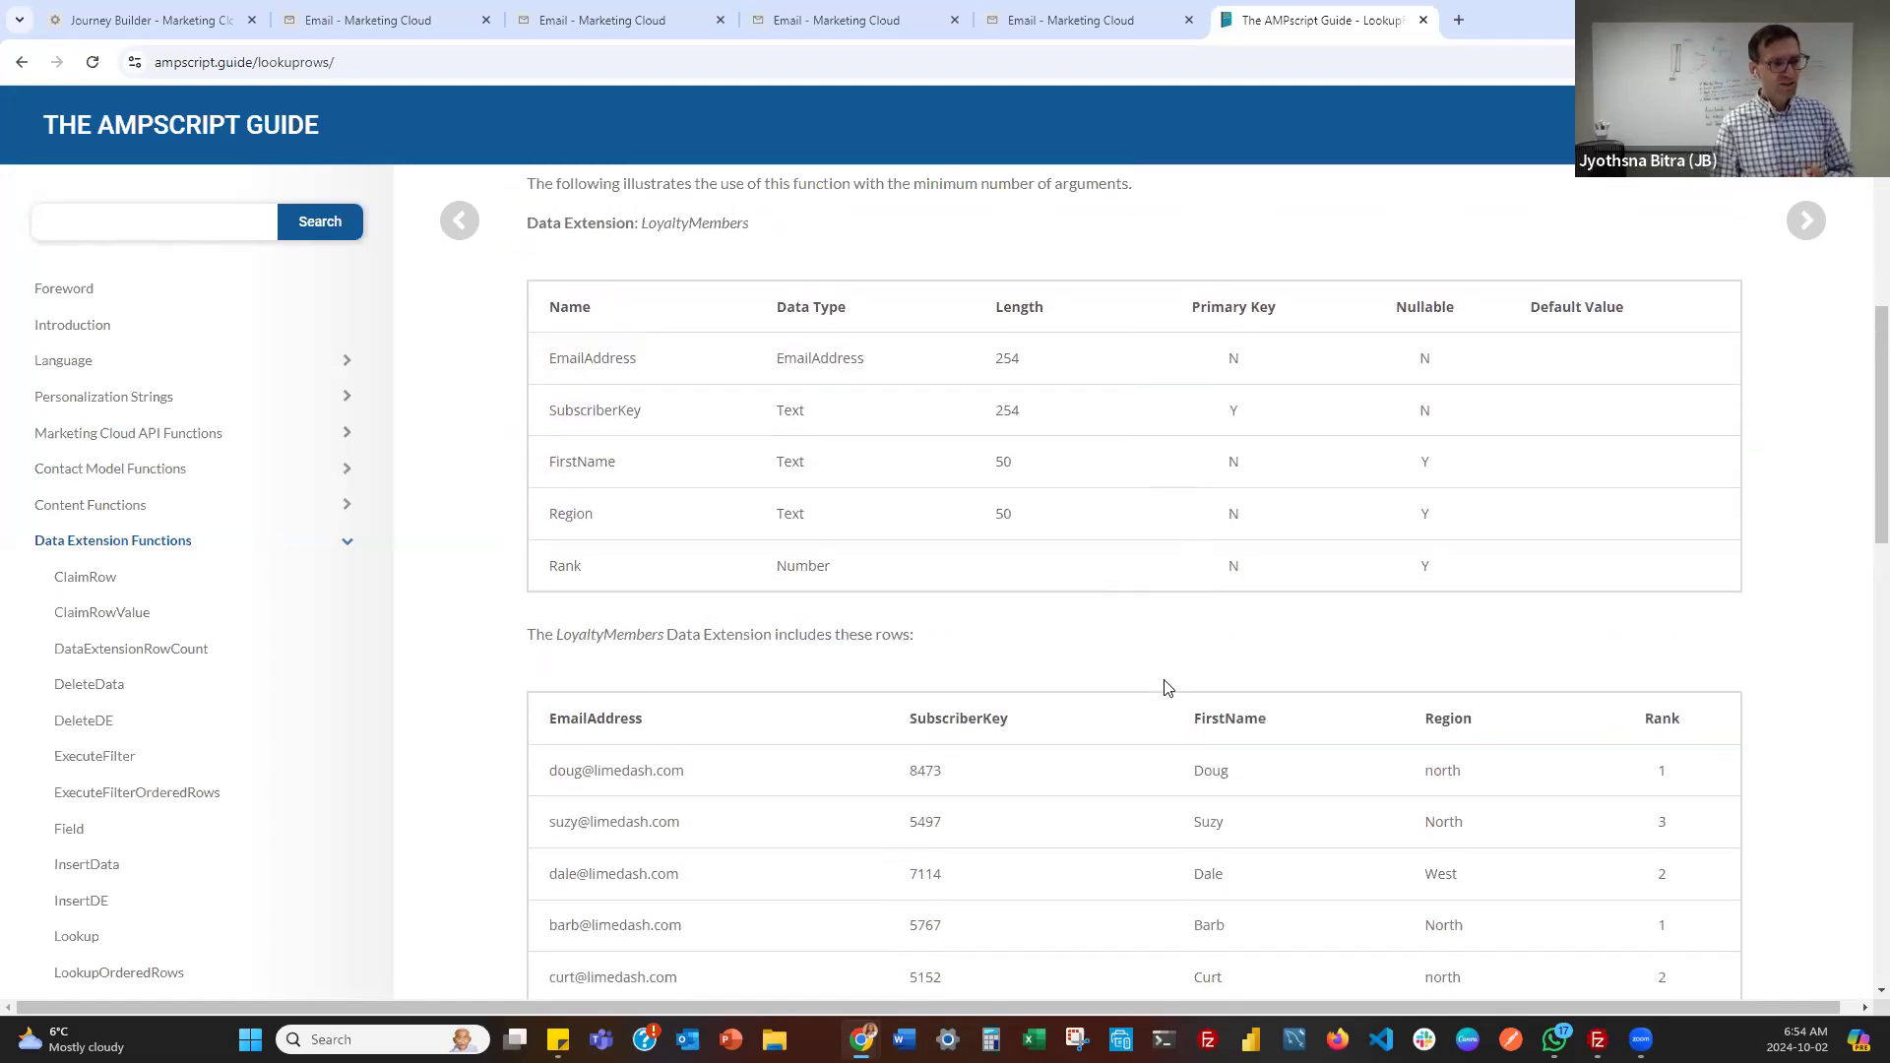
scroll(1167, 687, down, 2)
scroll(1168, 687, up, 1)
scroll(1168, 687, down, 5)
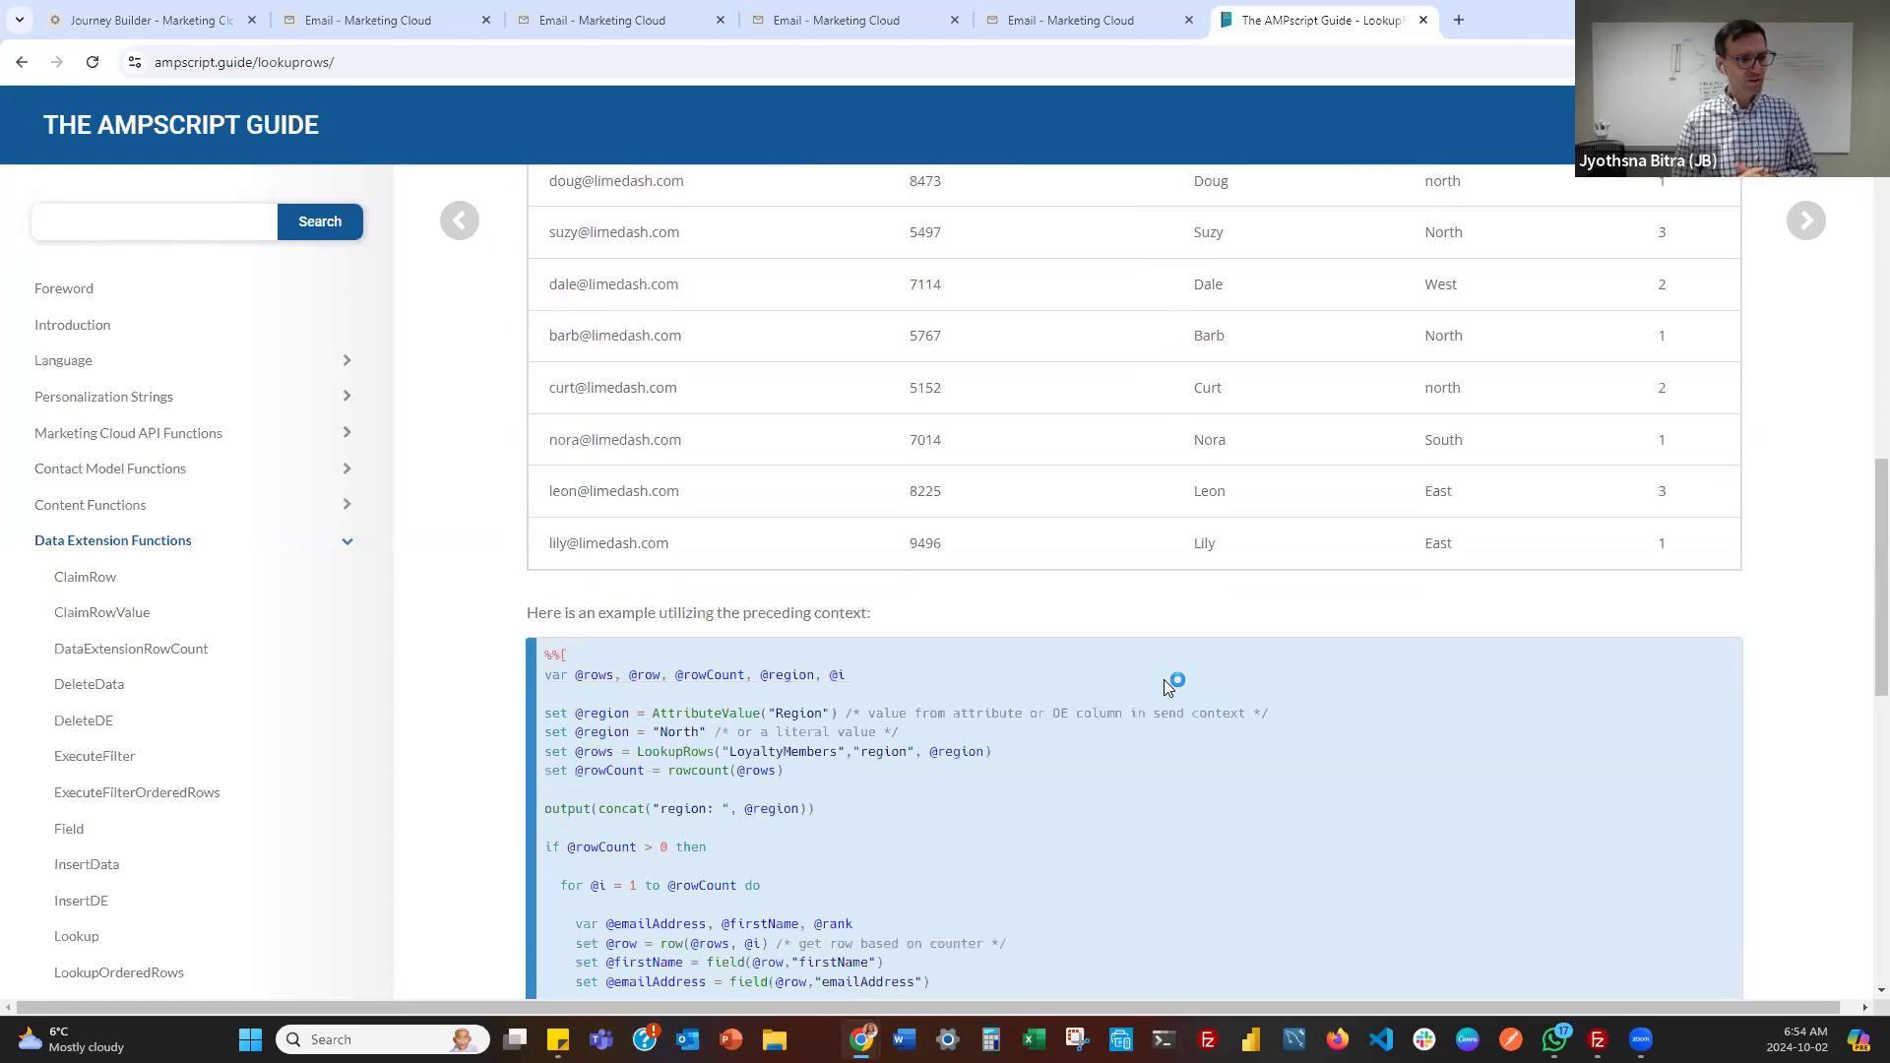
scroll(1165, 686, down, 3)
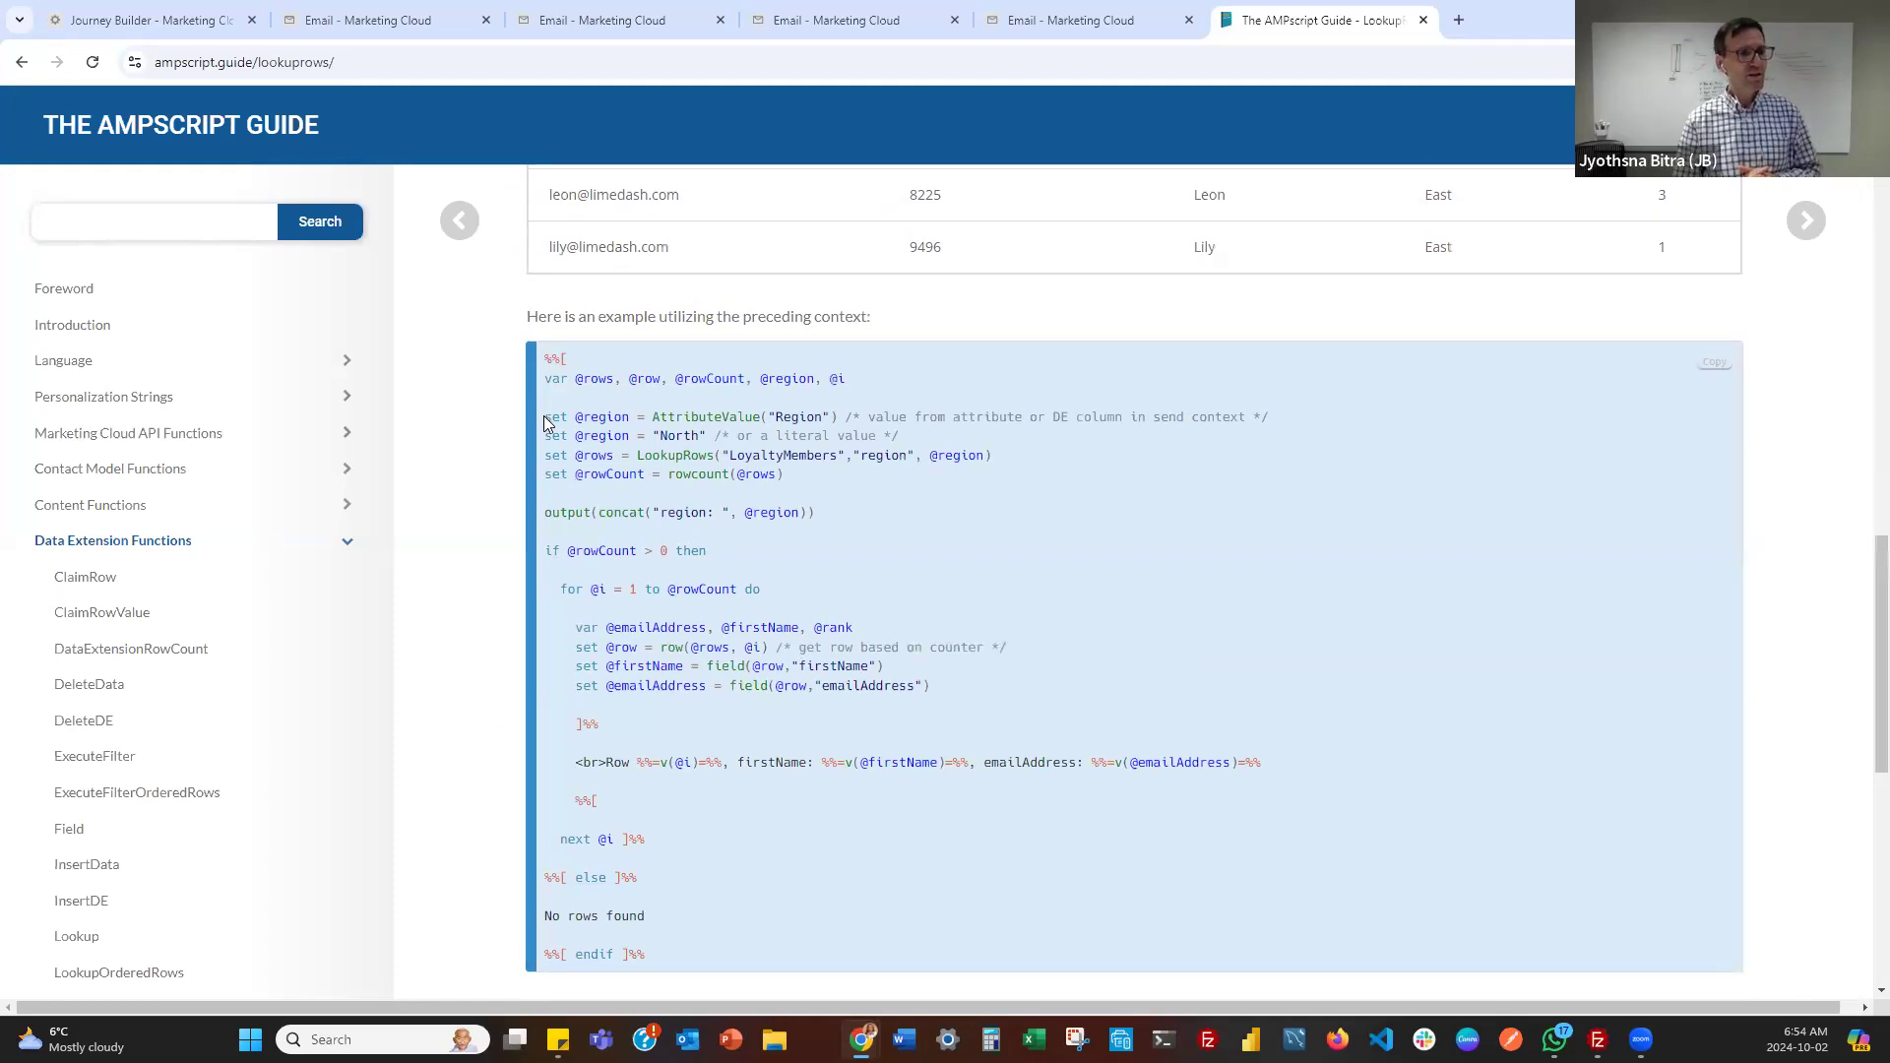
click(543, 455)
drag(544, 455, 983, 604)
drag(941, 665, 750, 951)
scroll(775, 928, down, 1)
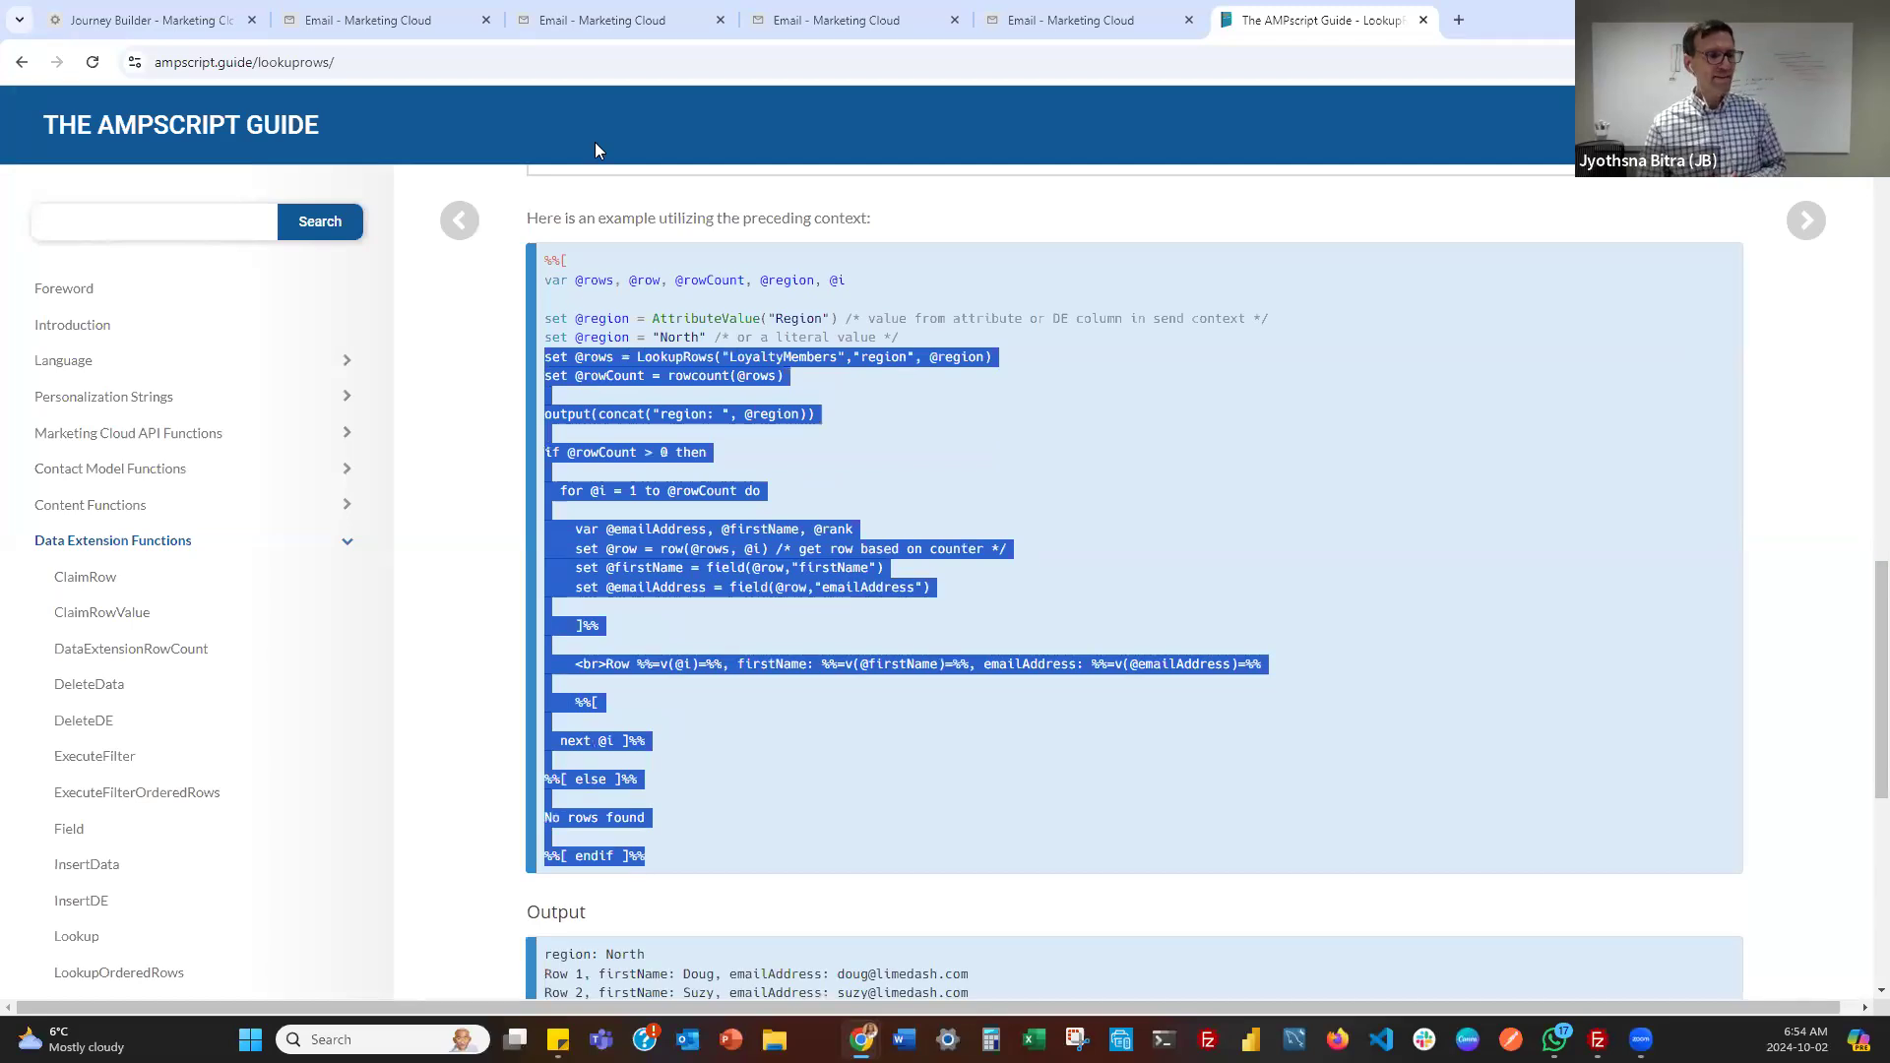
Return to the Abandoned Cart Hands On Email tab and open its Header_Script code snippet for editing
click(416, 26)
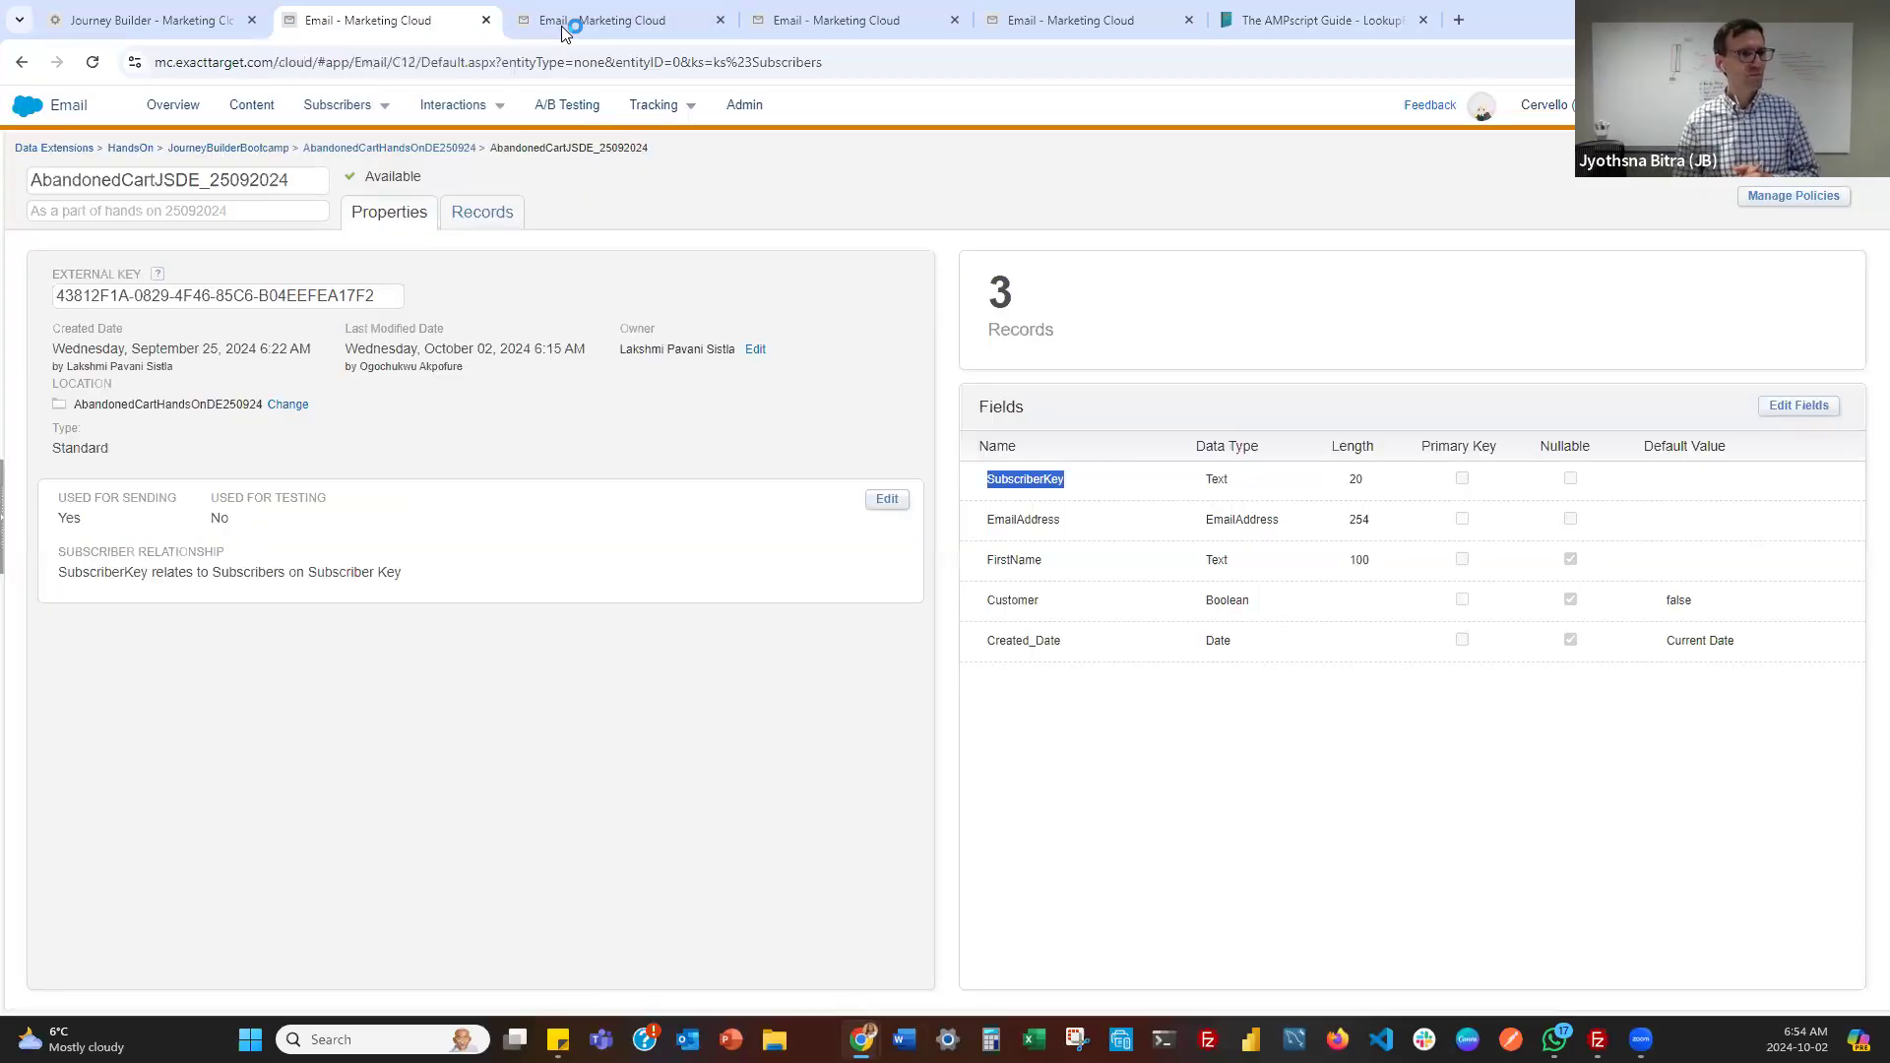
click(564, 24)
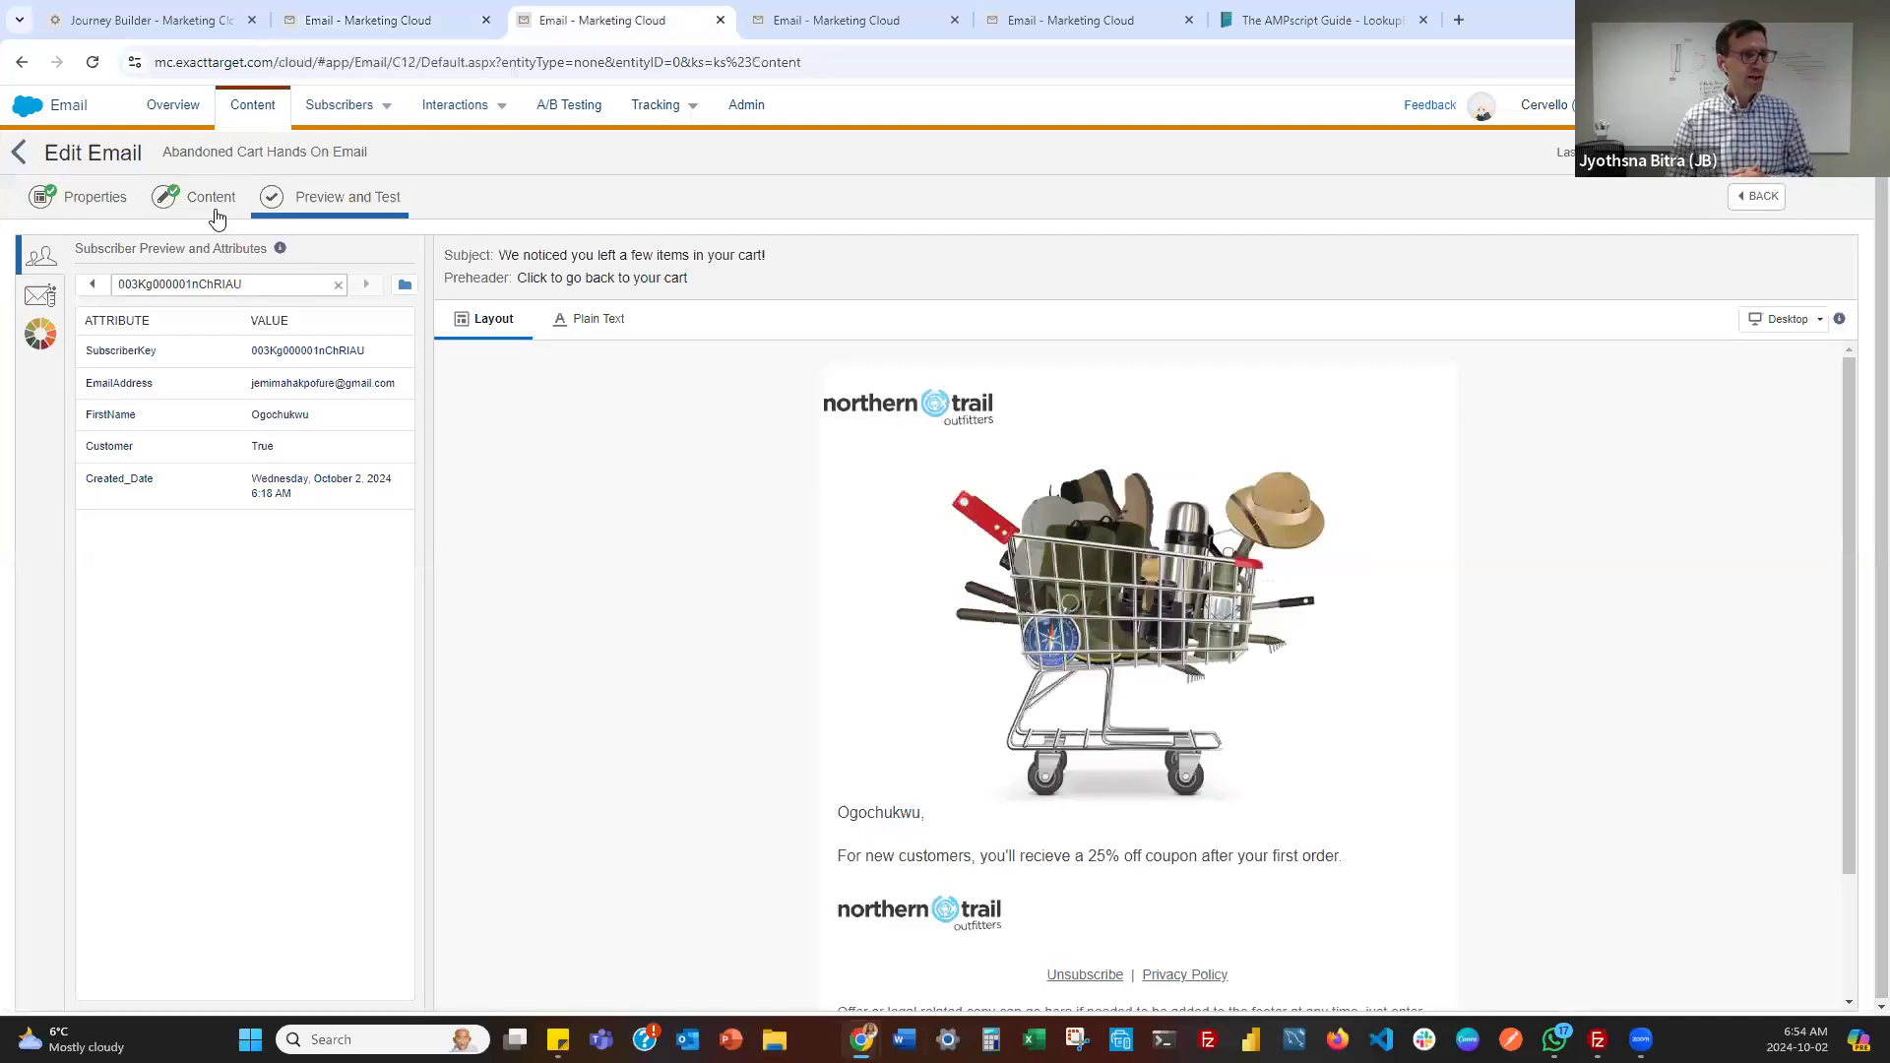
click(211, 200)
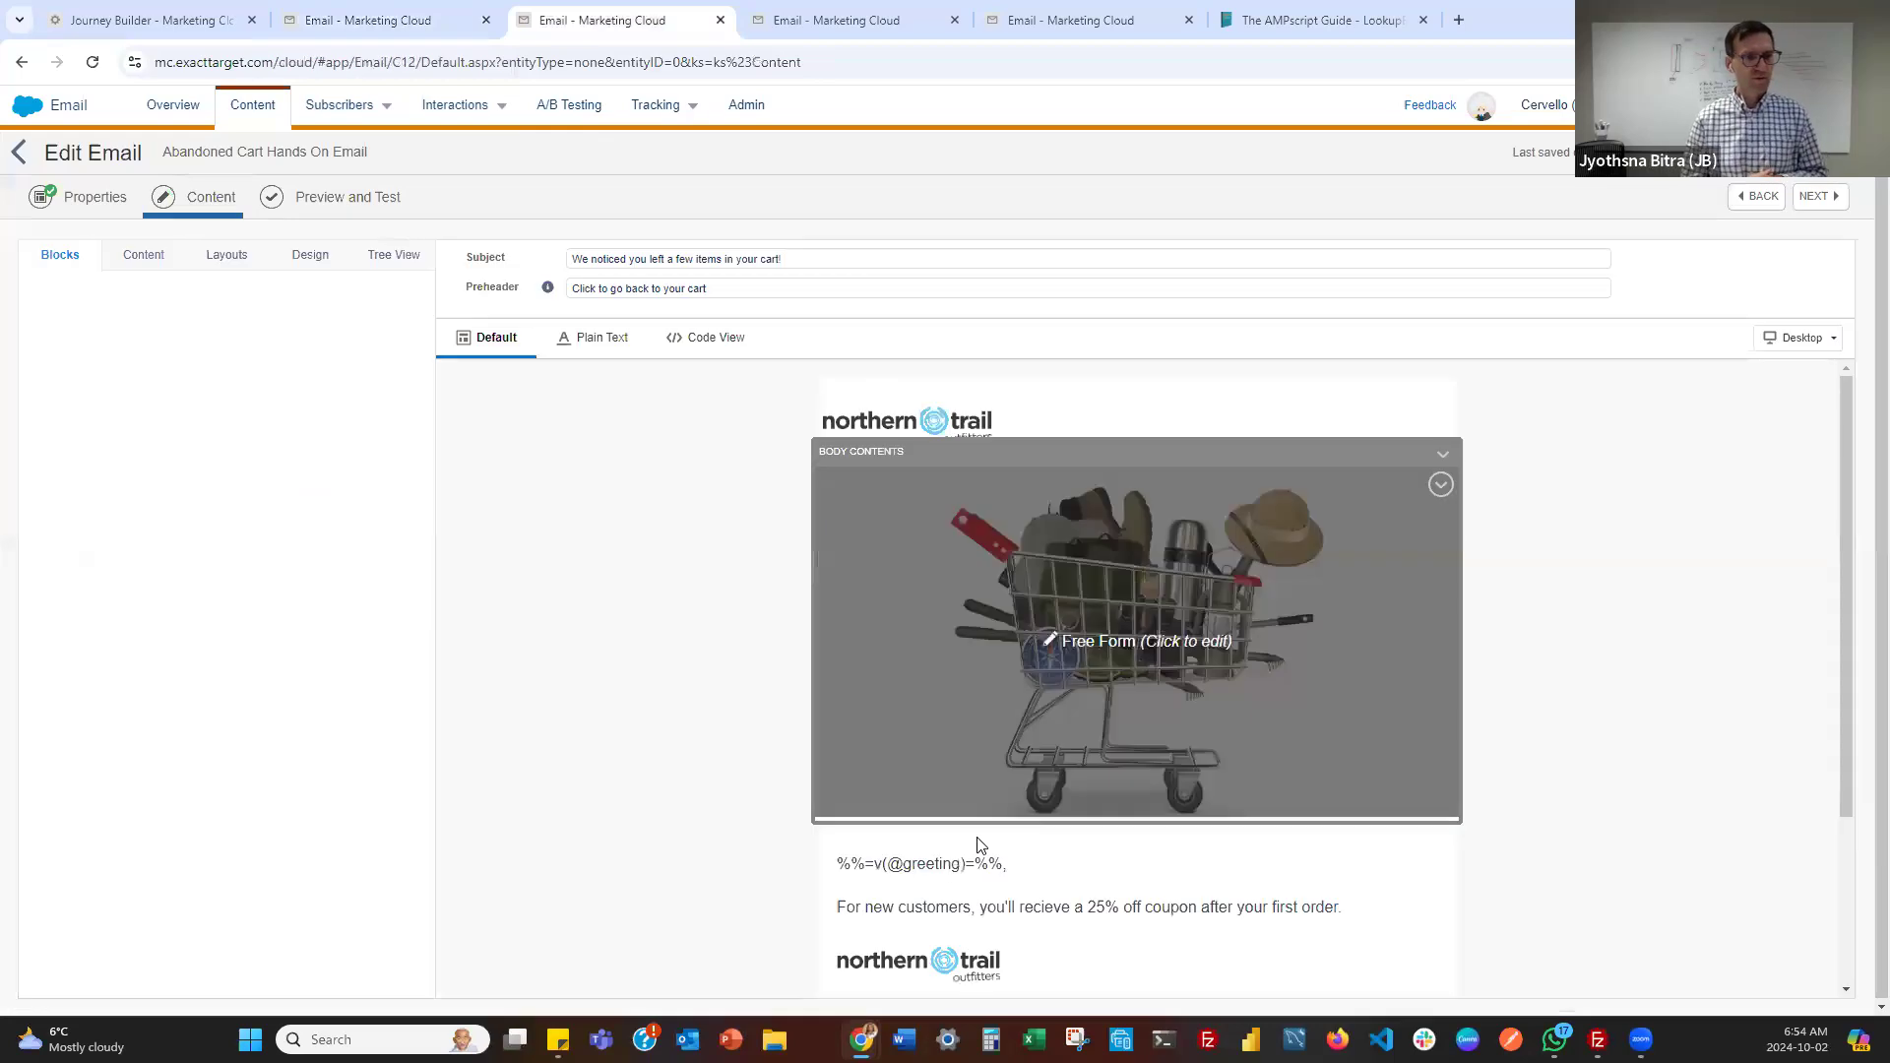
click(968, 846)
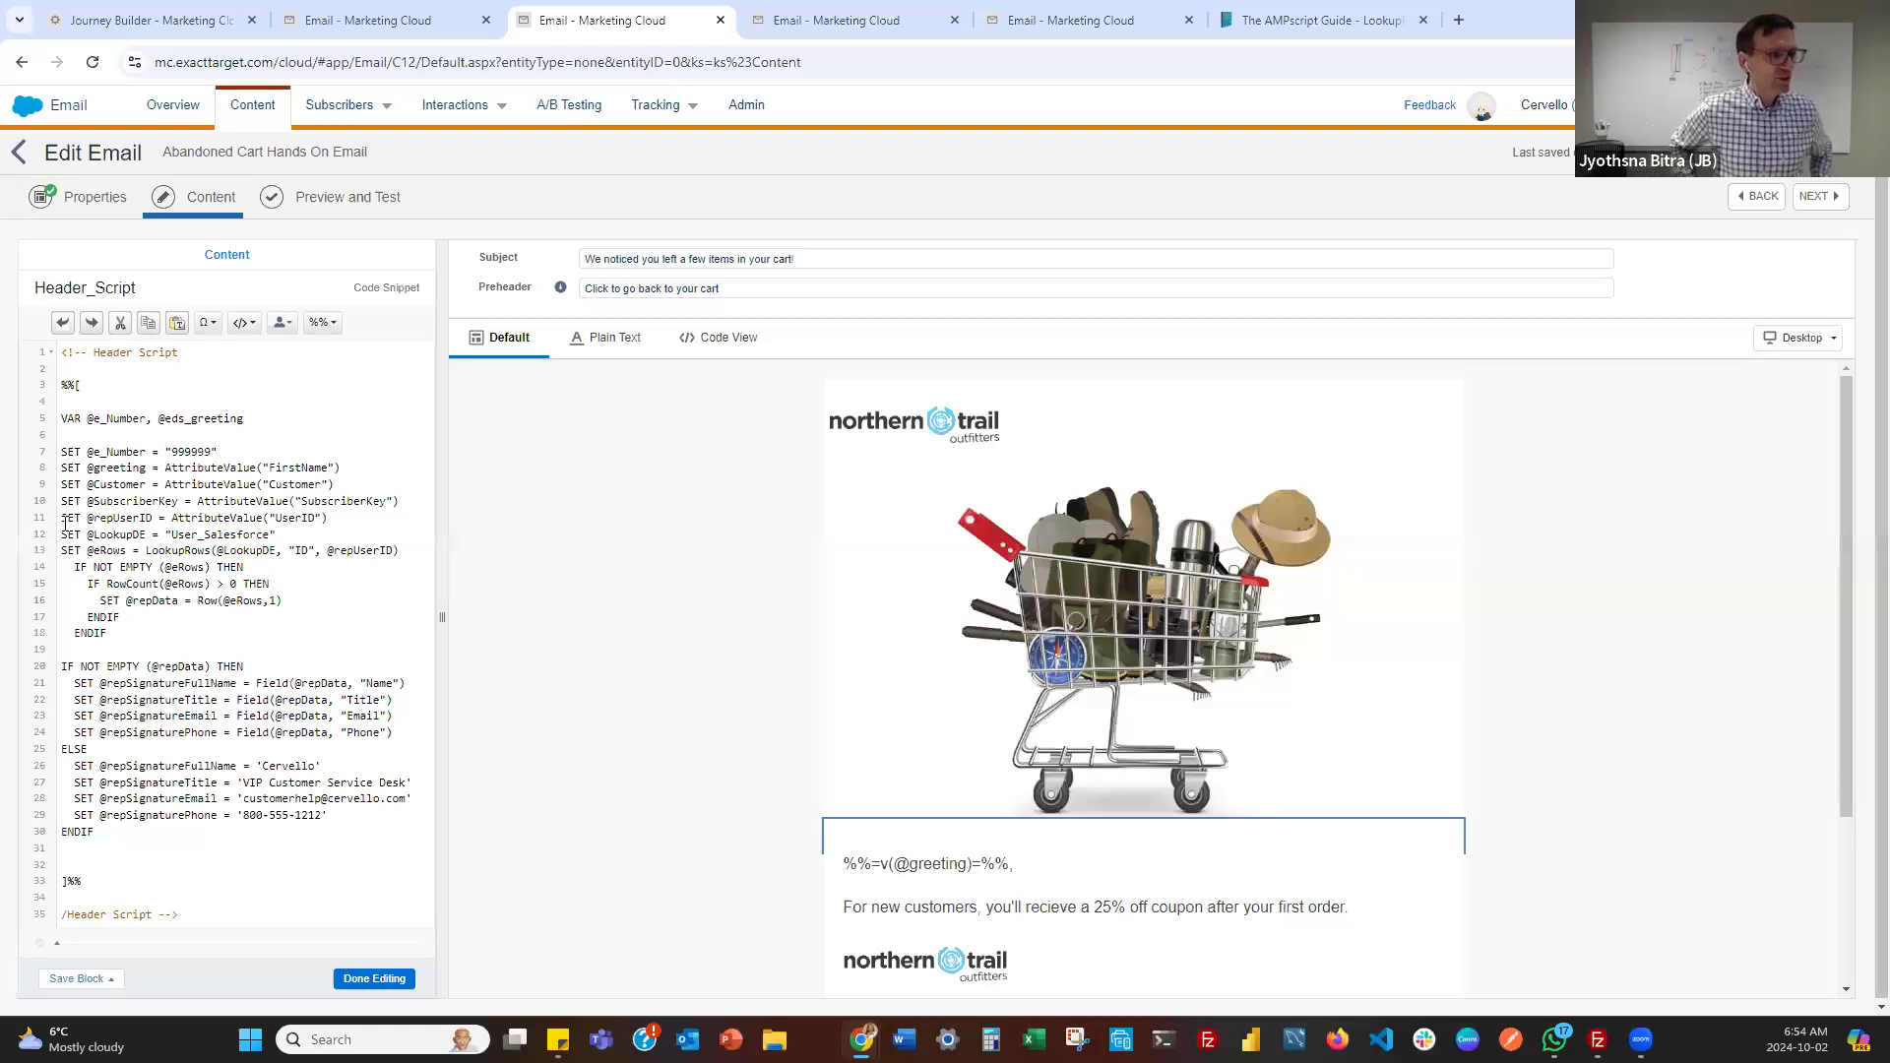
drag(62, 517, 122, 553)
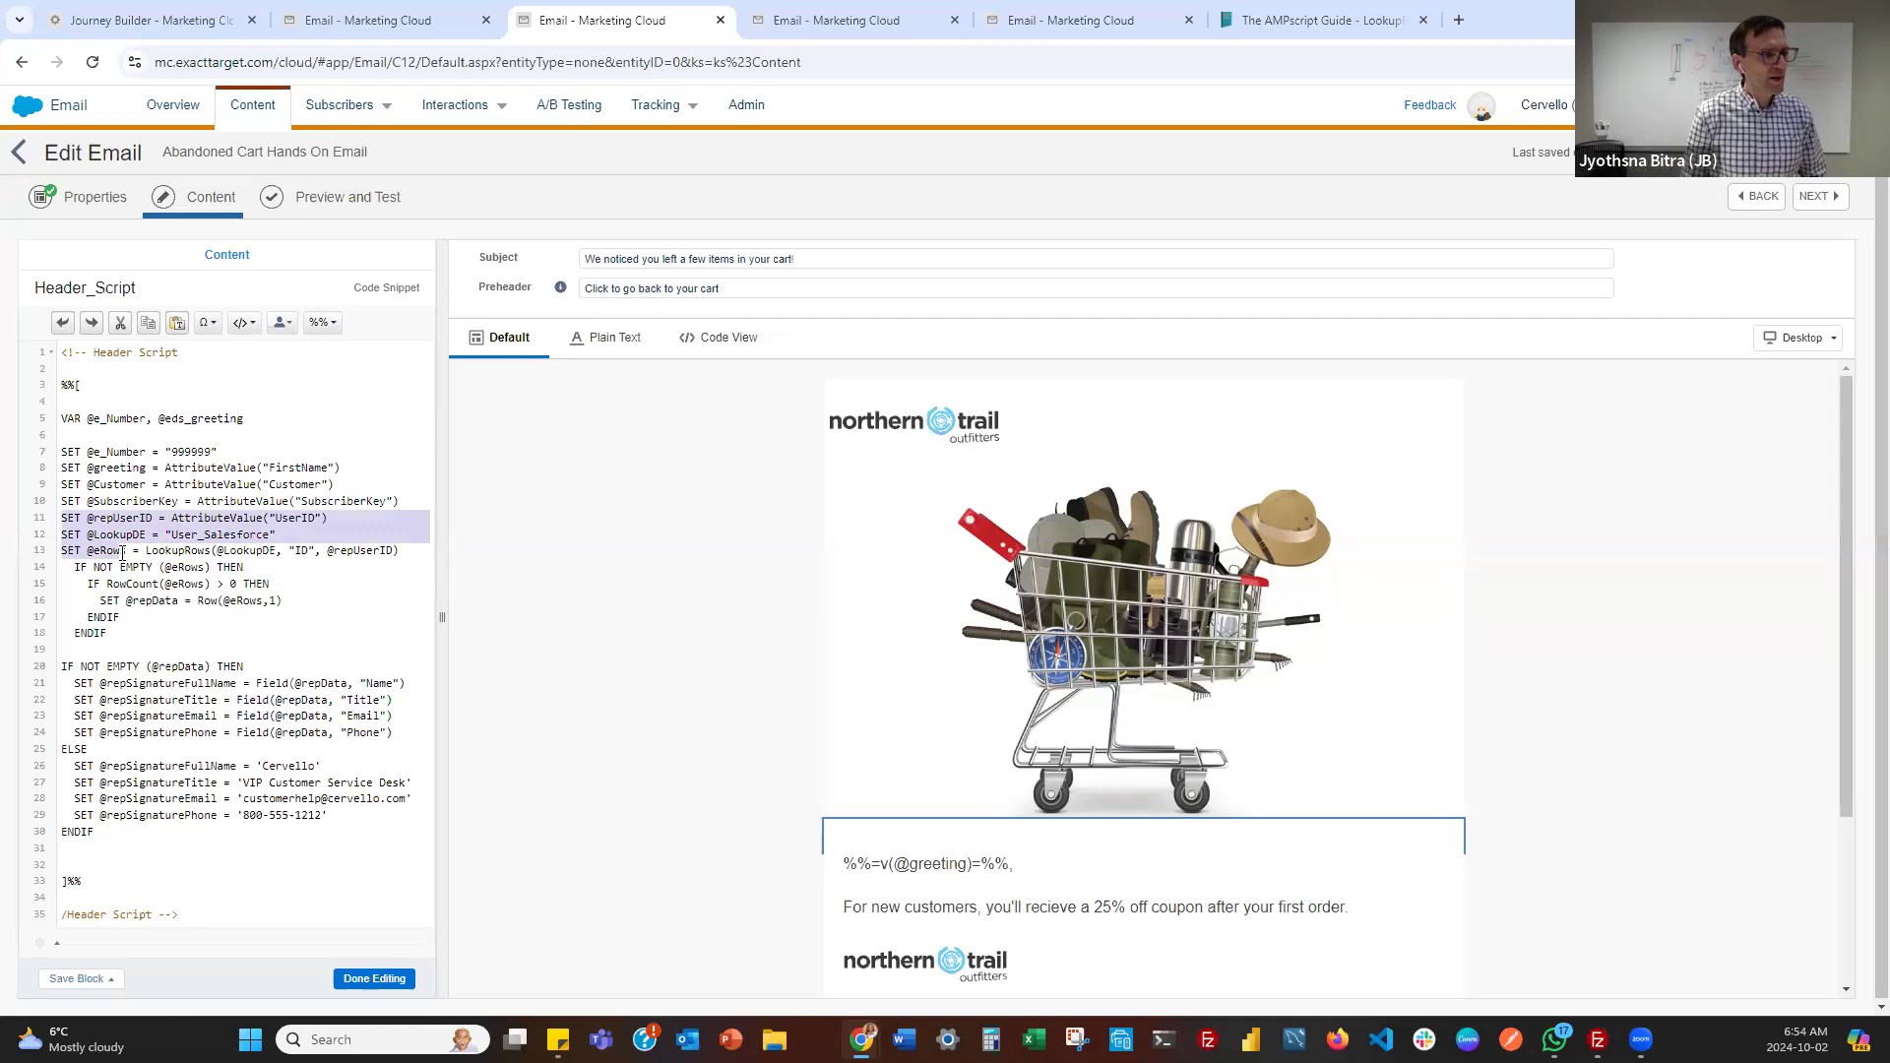
drag(155, 583, 351, 812)
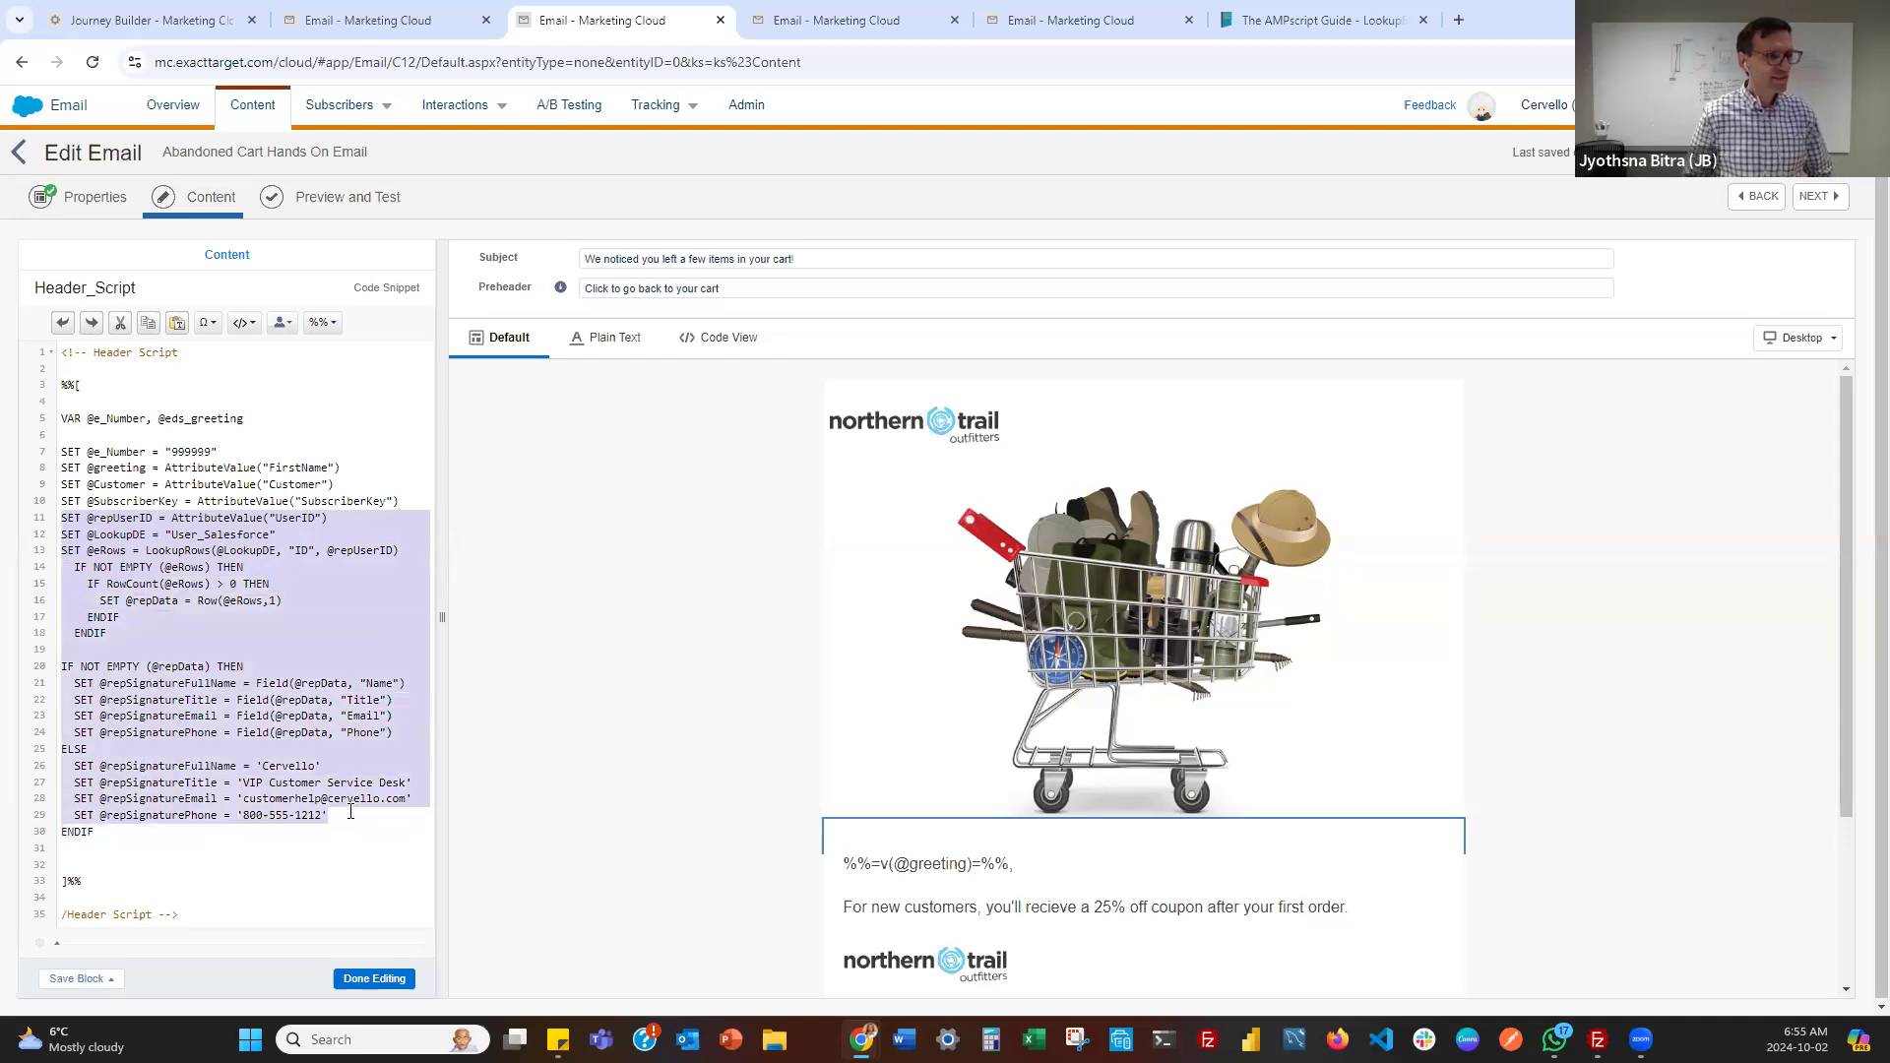
shift+click(350, 833)
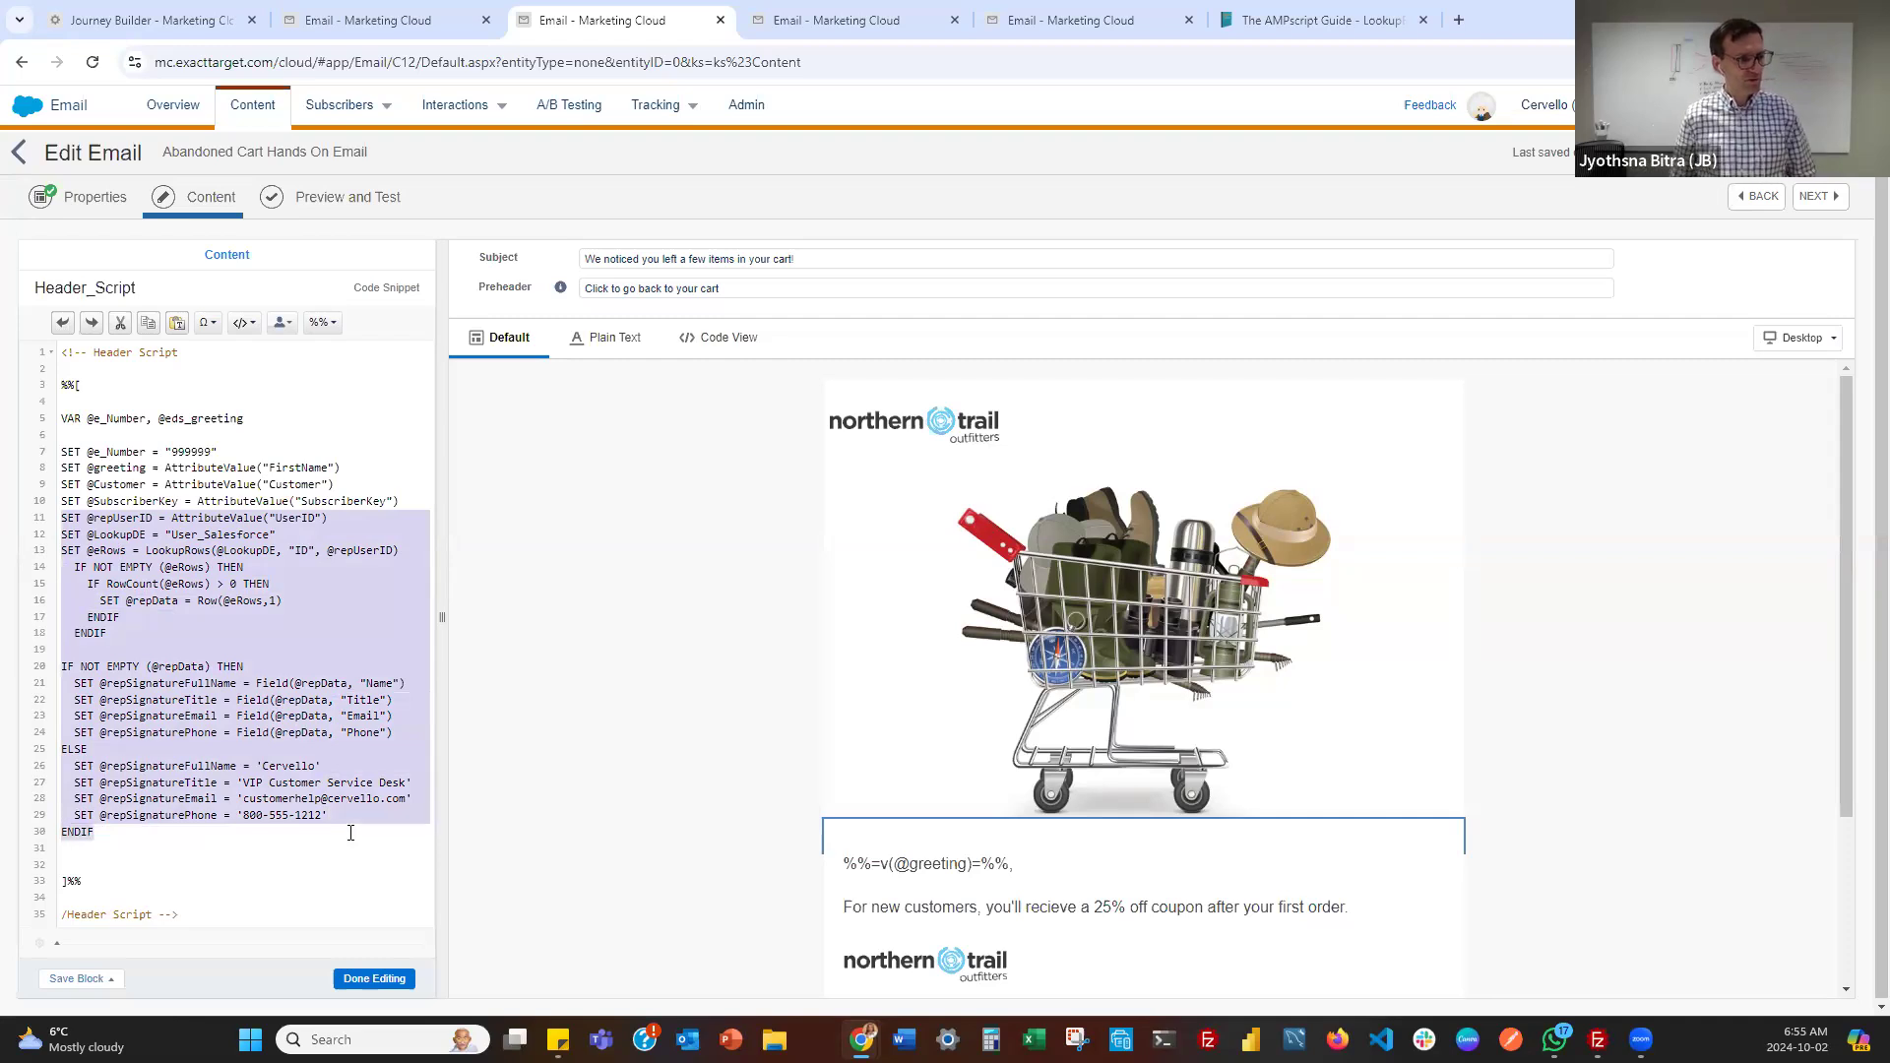
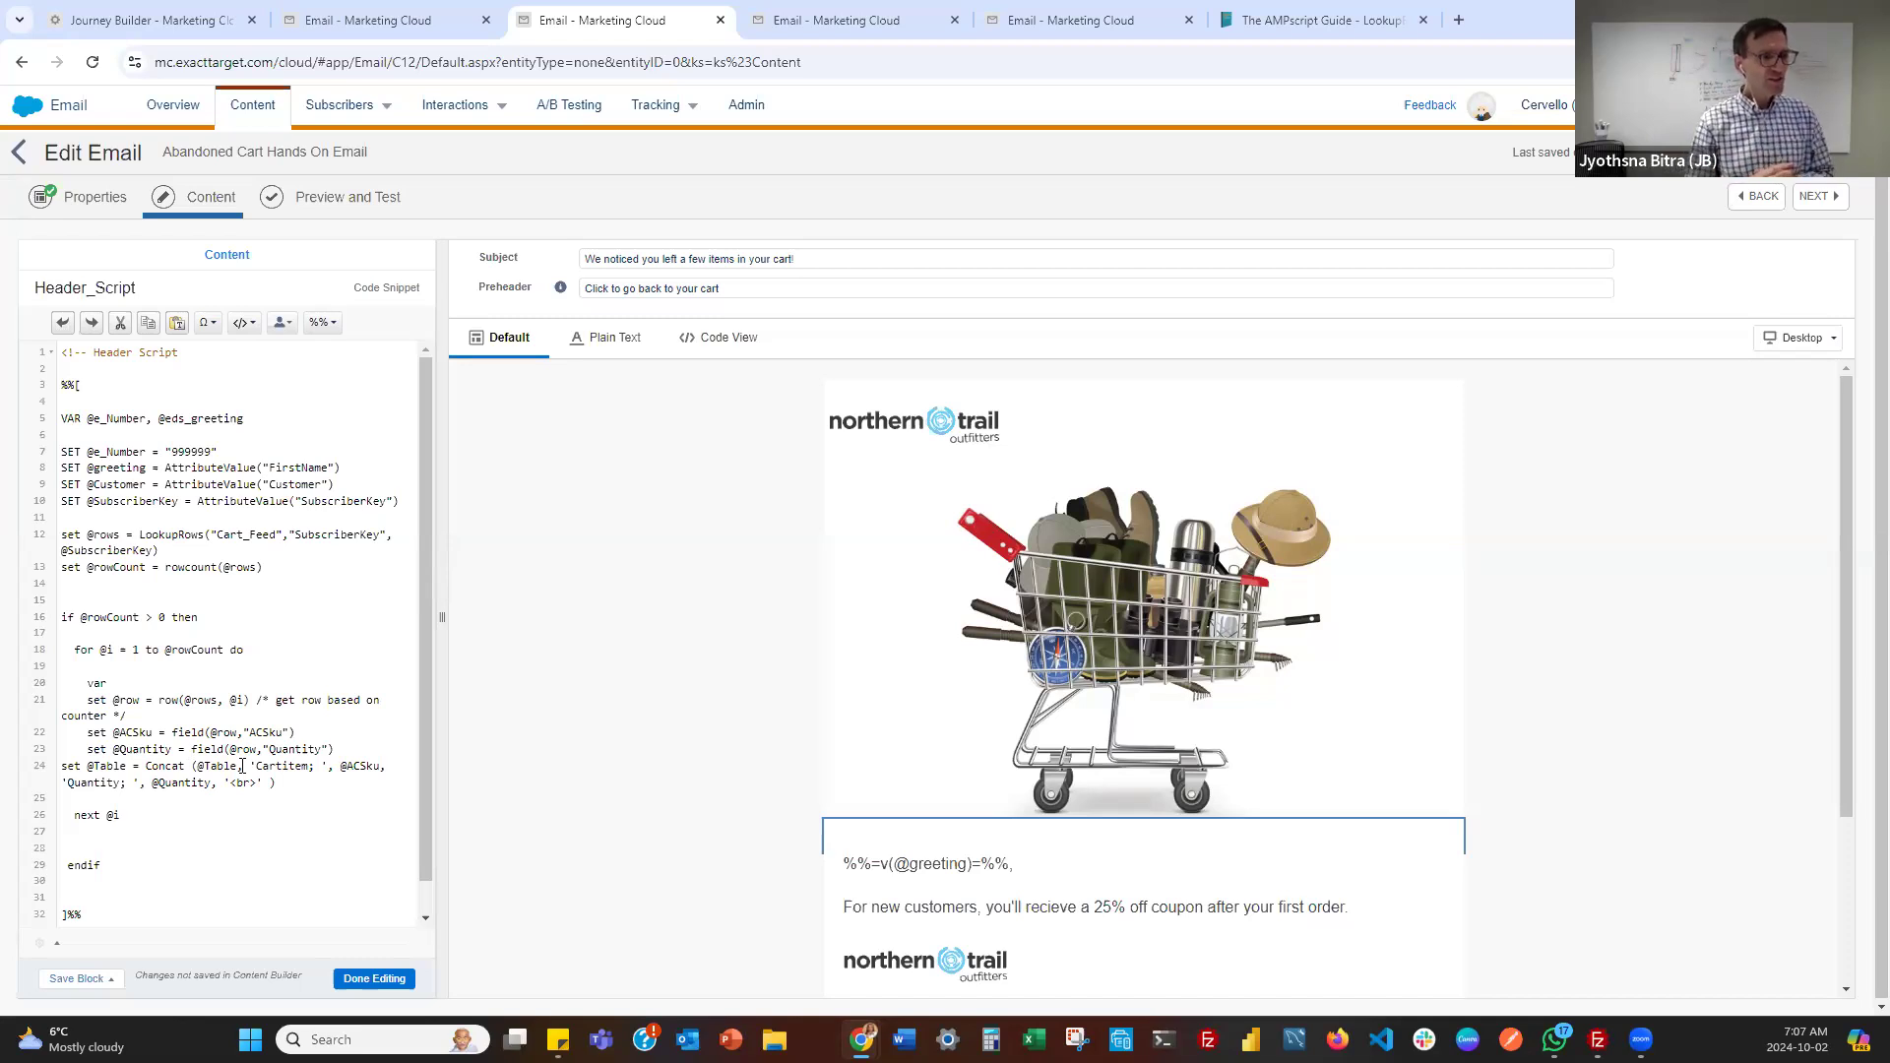
click(373, 978)
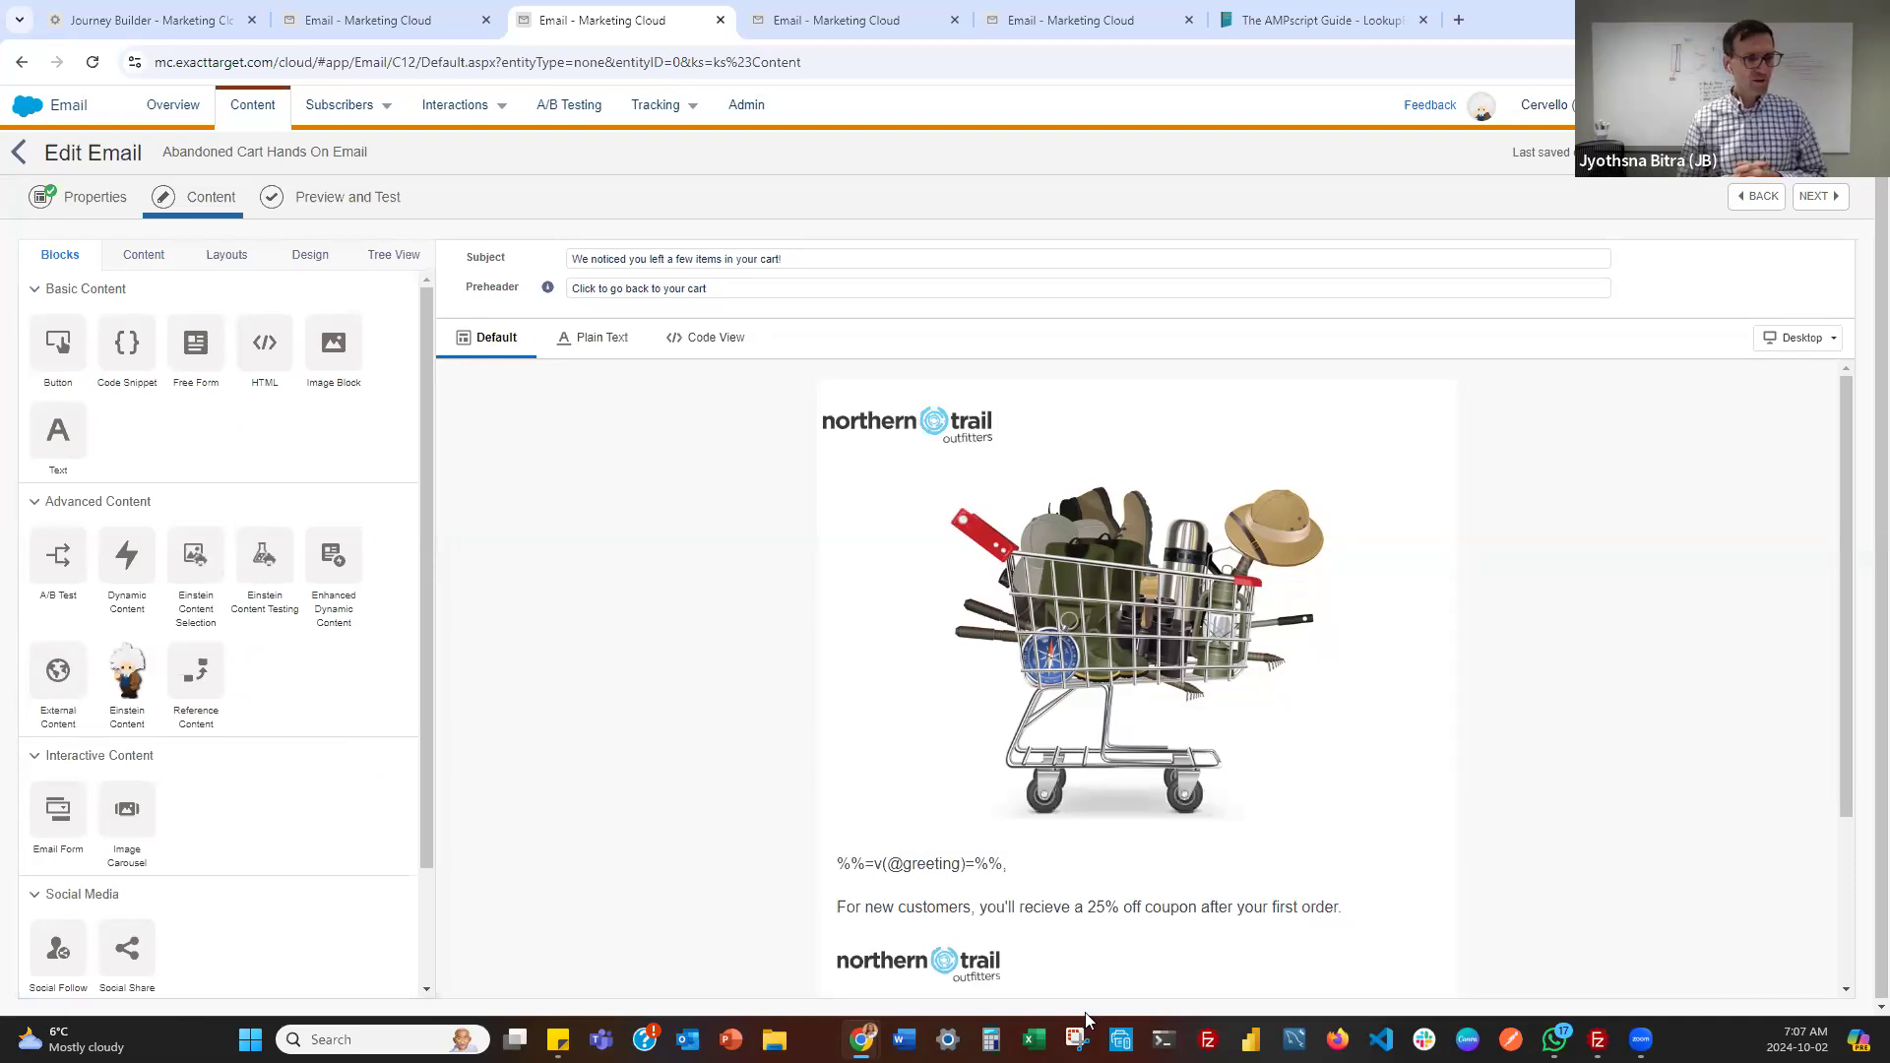
click(959, 908)
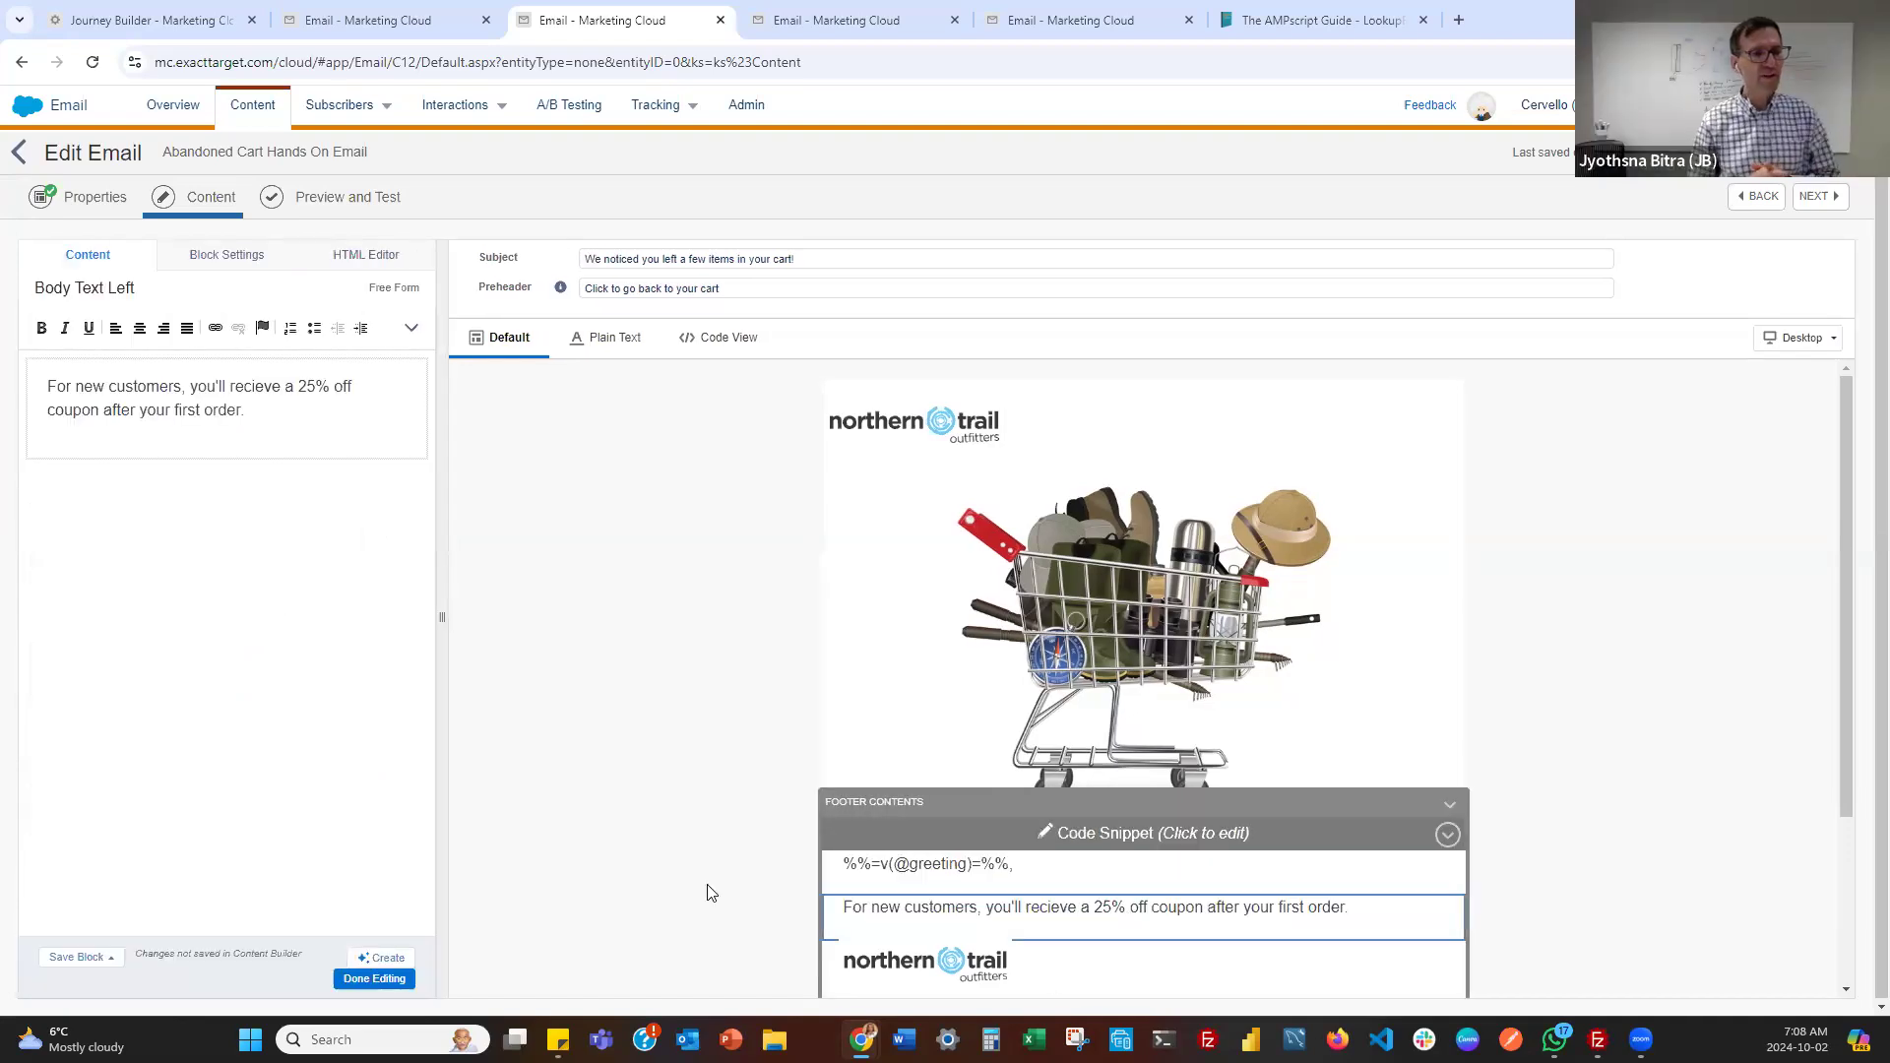
click(374, 979)
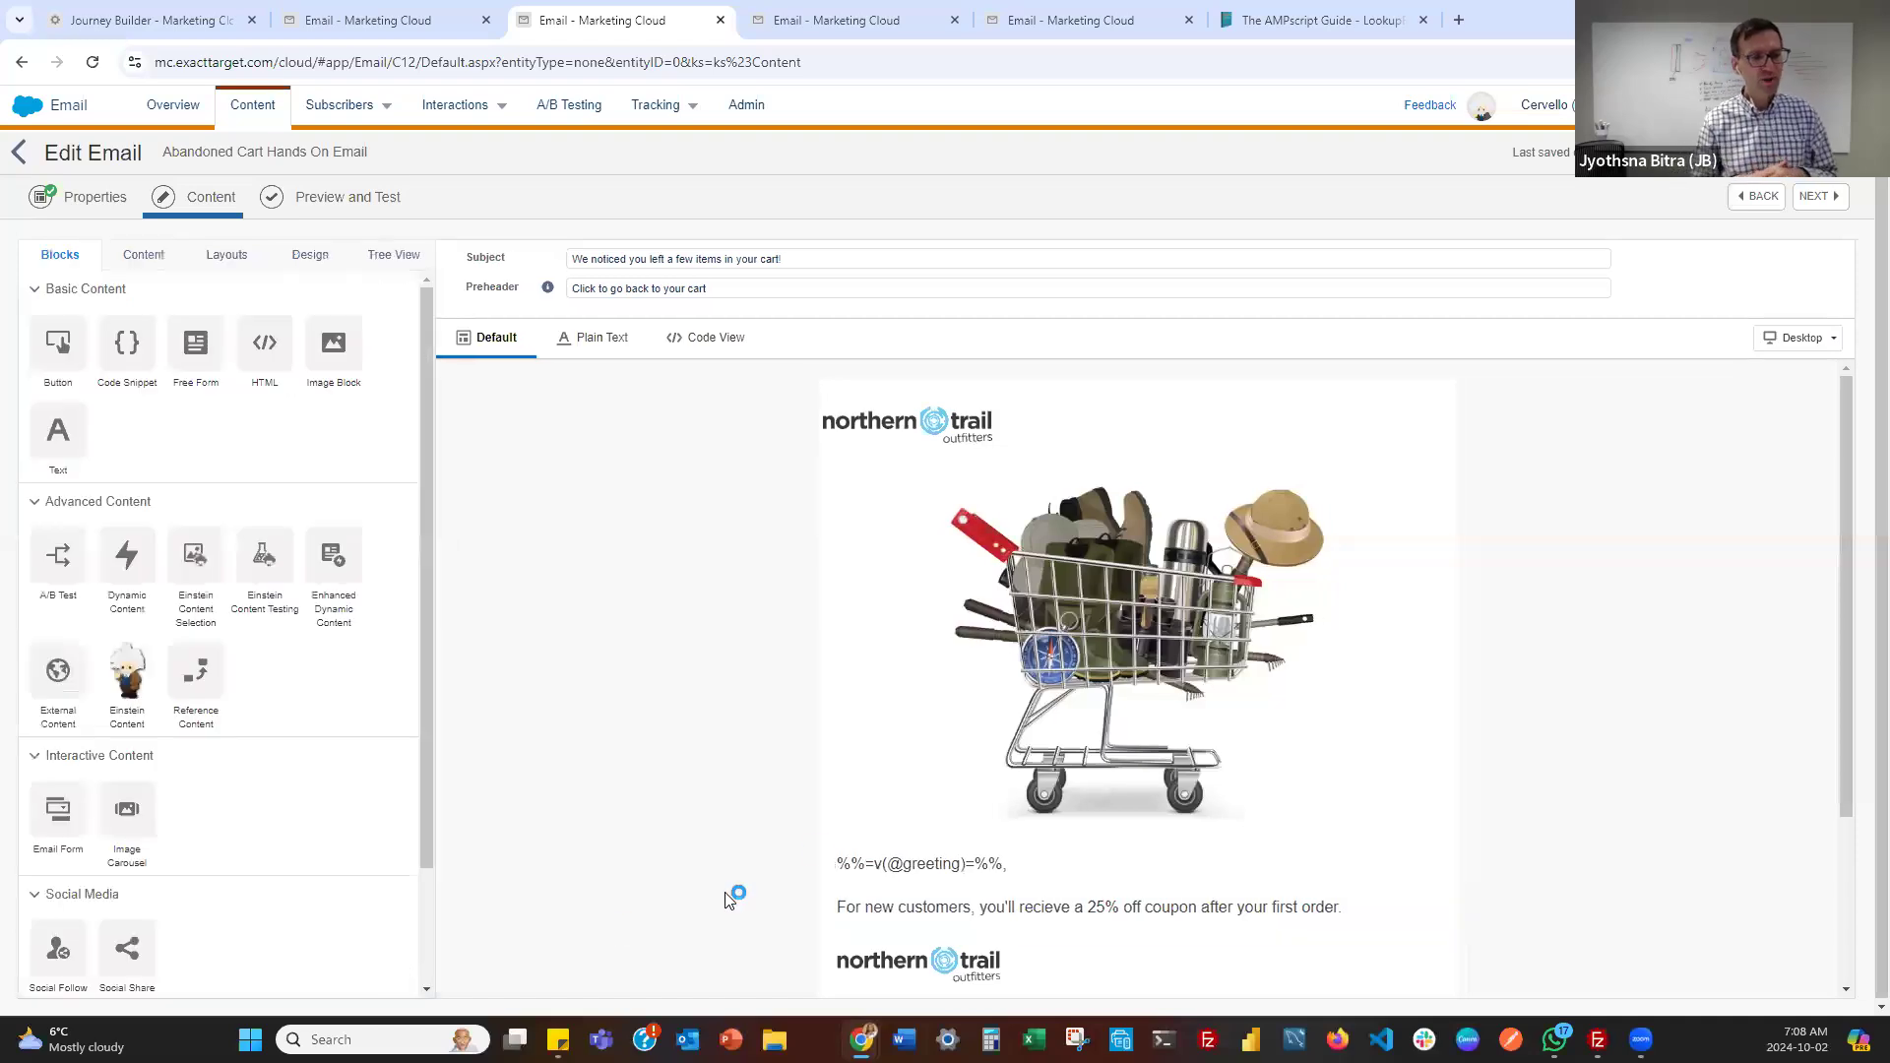
click(853, 865)
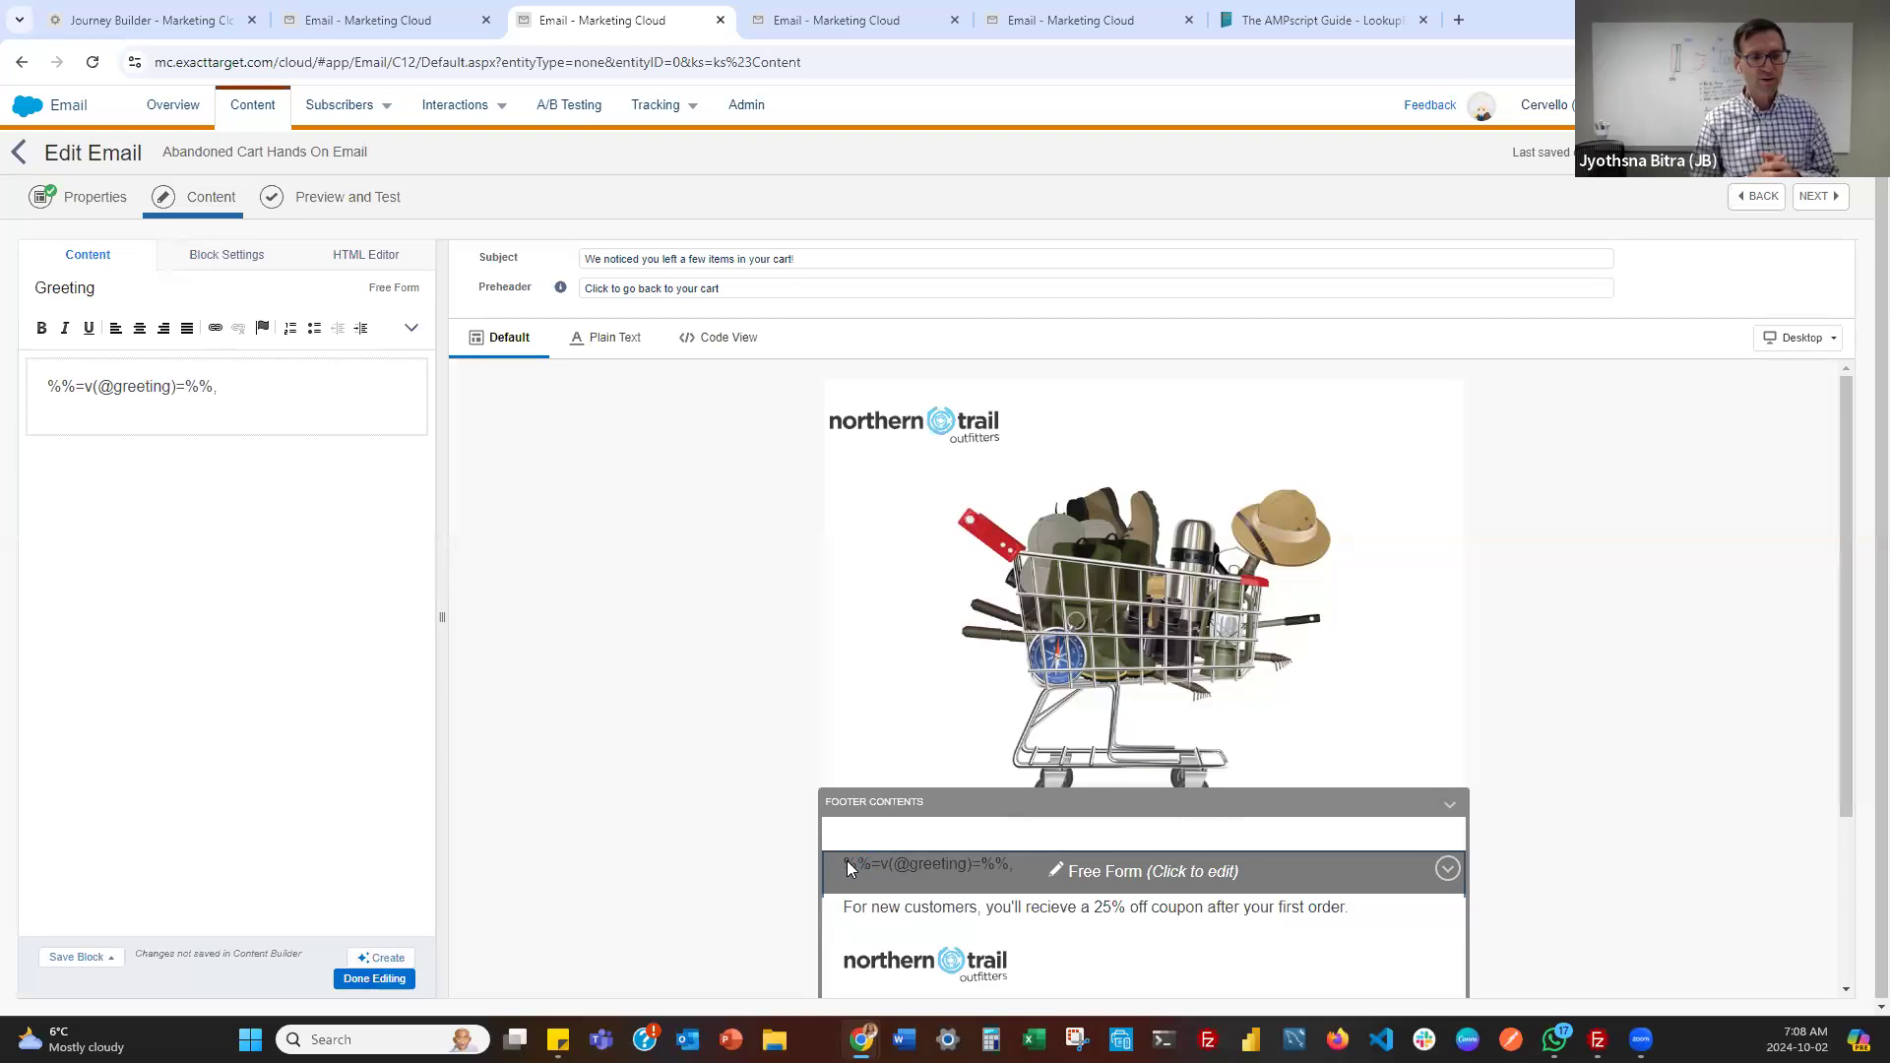
click(1450, 875)
click(1396, 929)
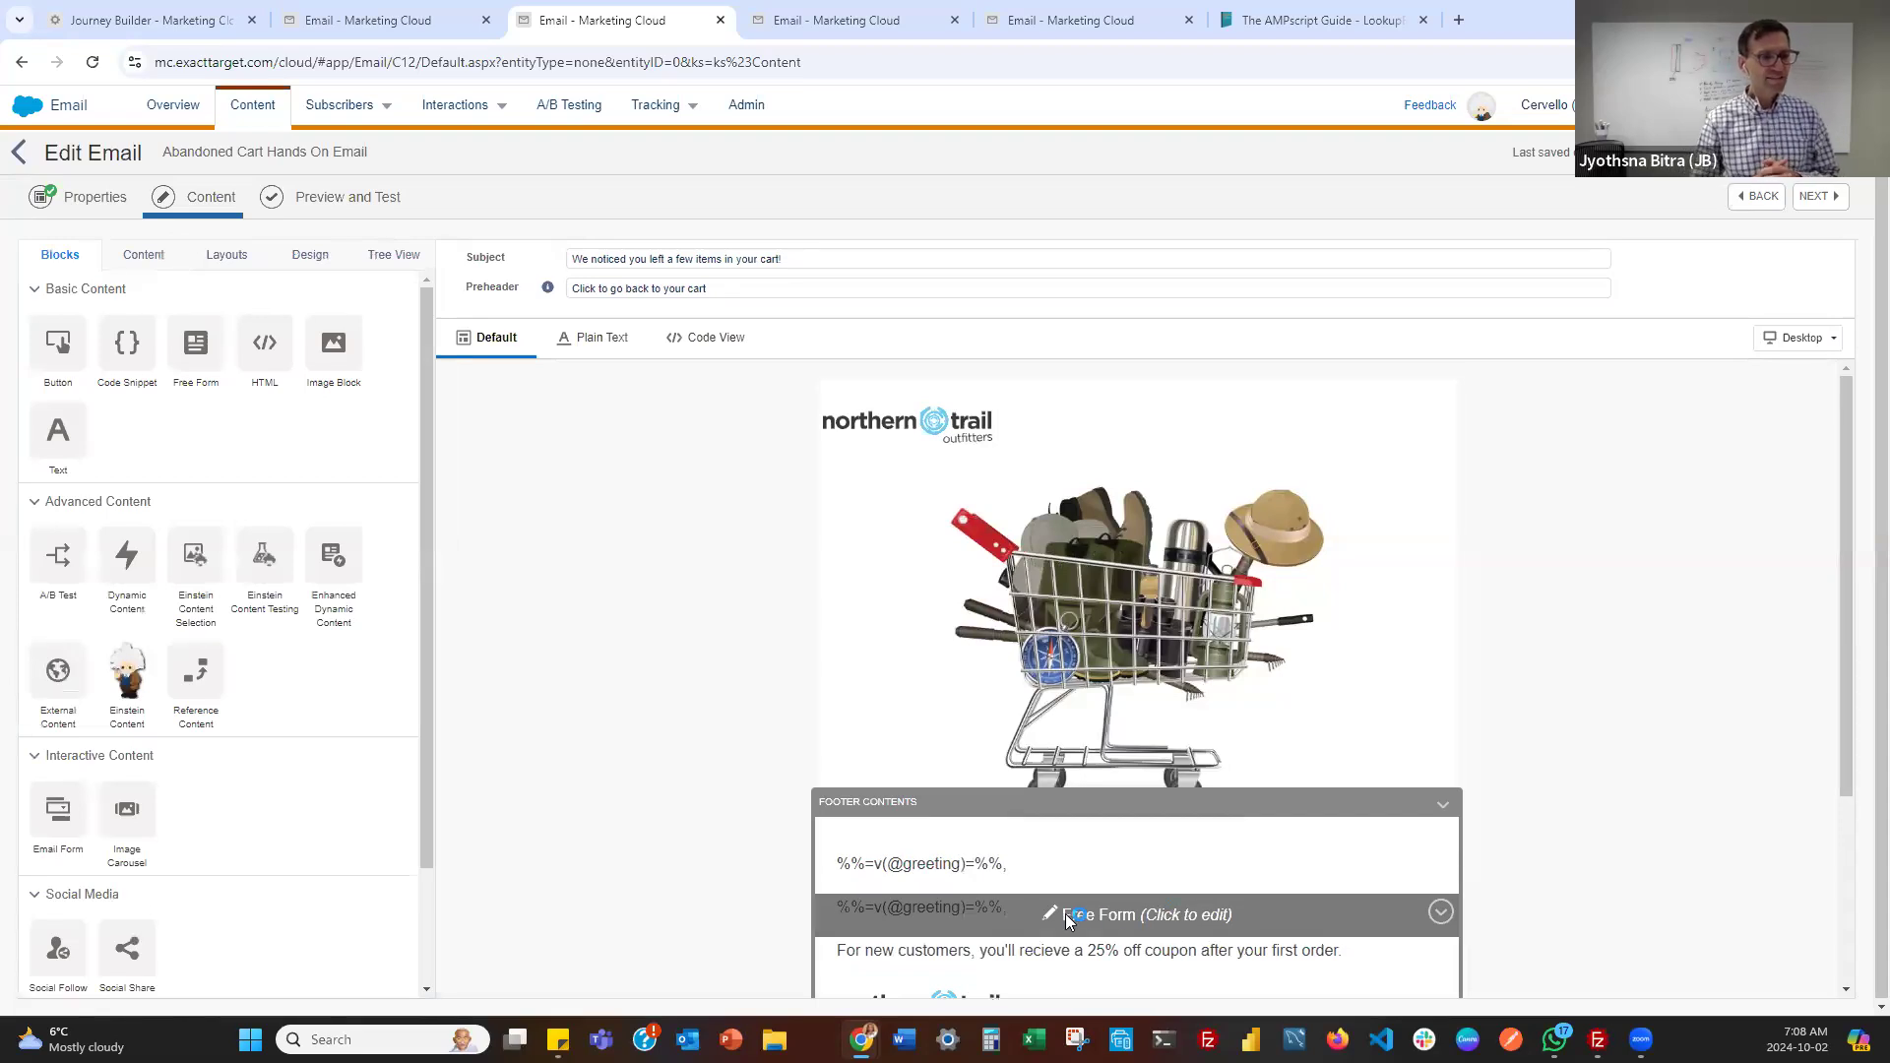
click(1024, 920)
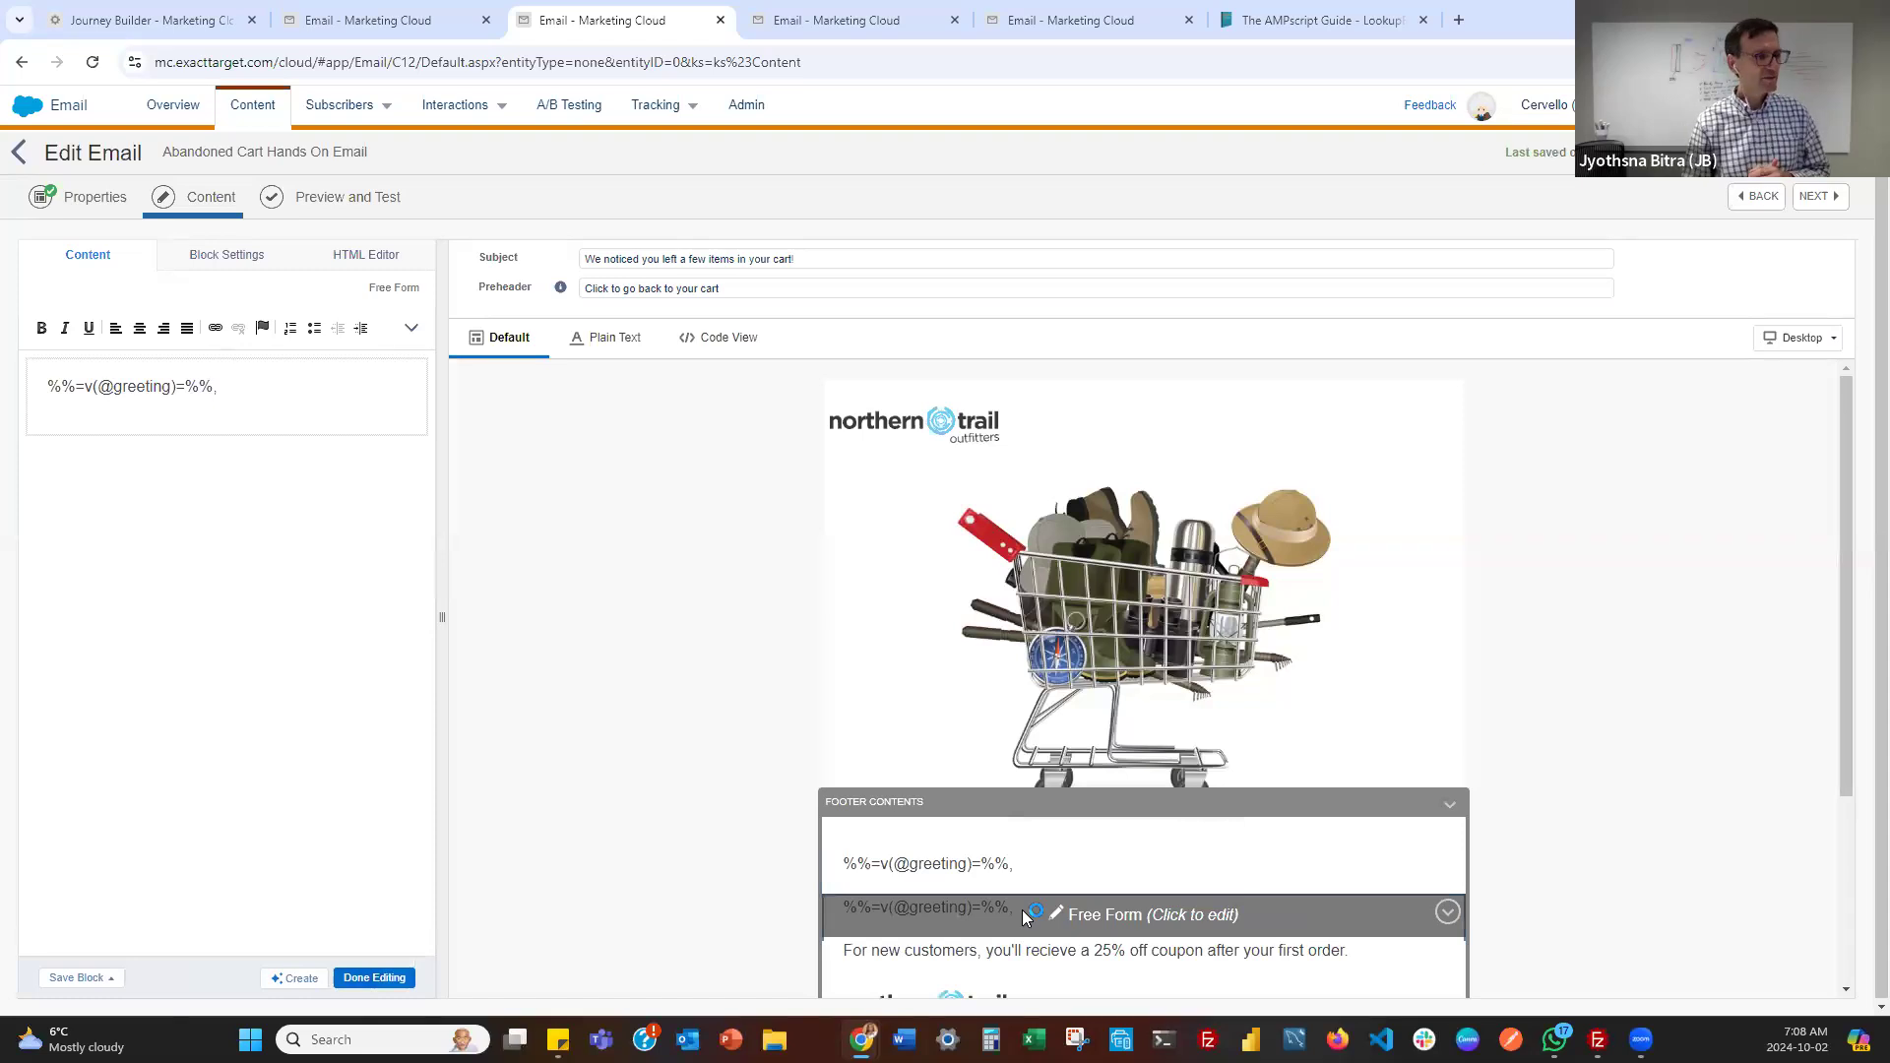
drag(173, 386, 113, 382)
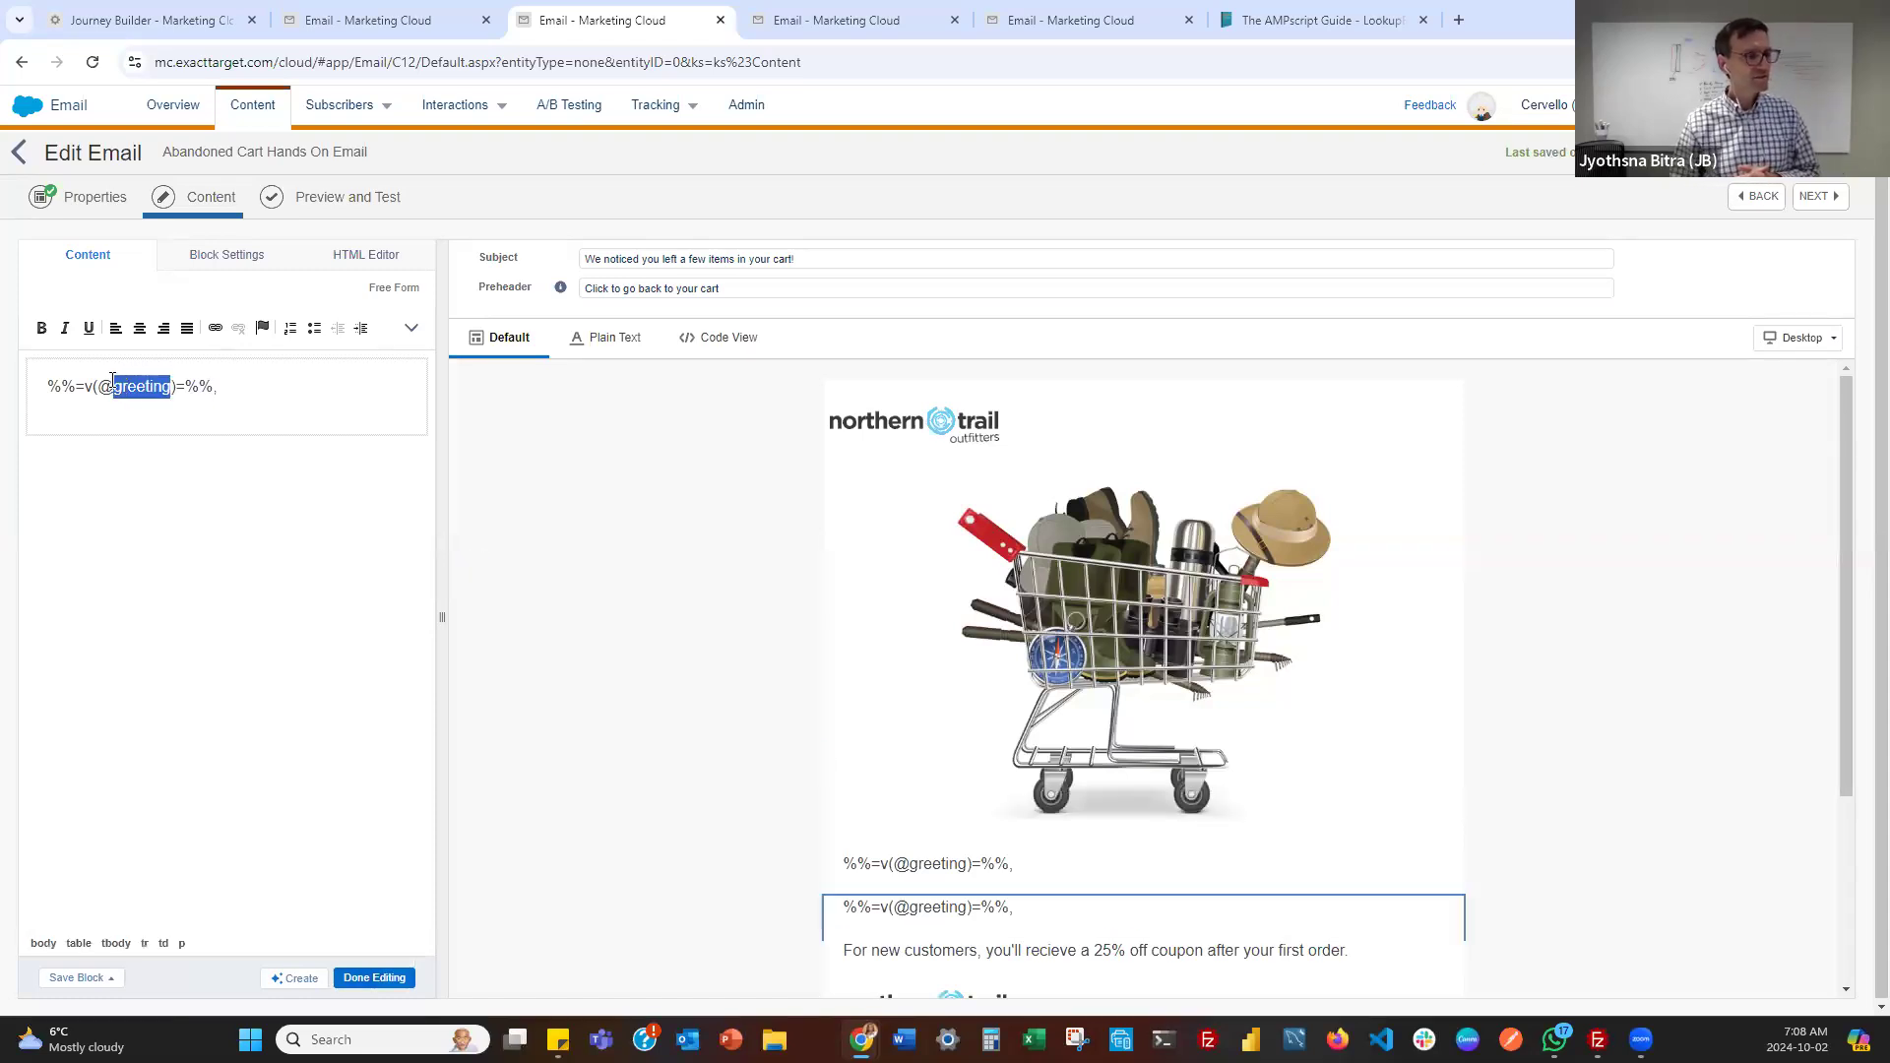
text(Table)
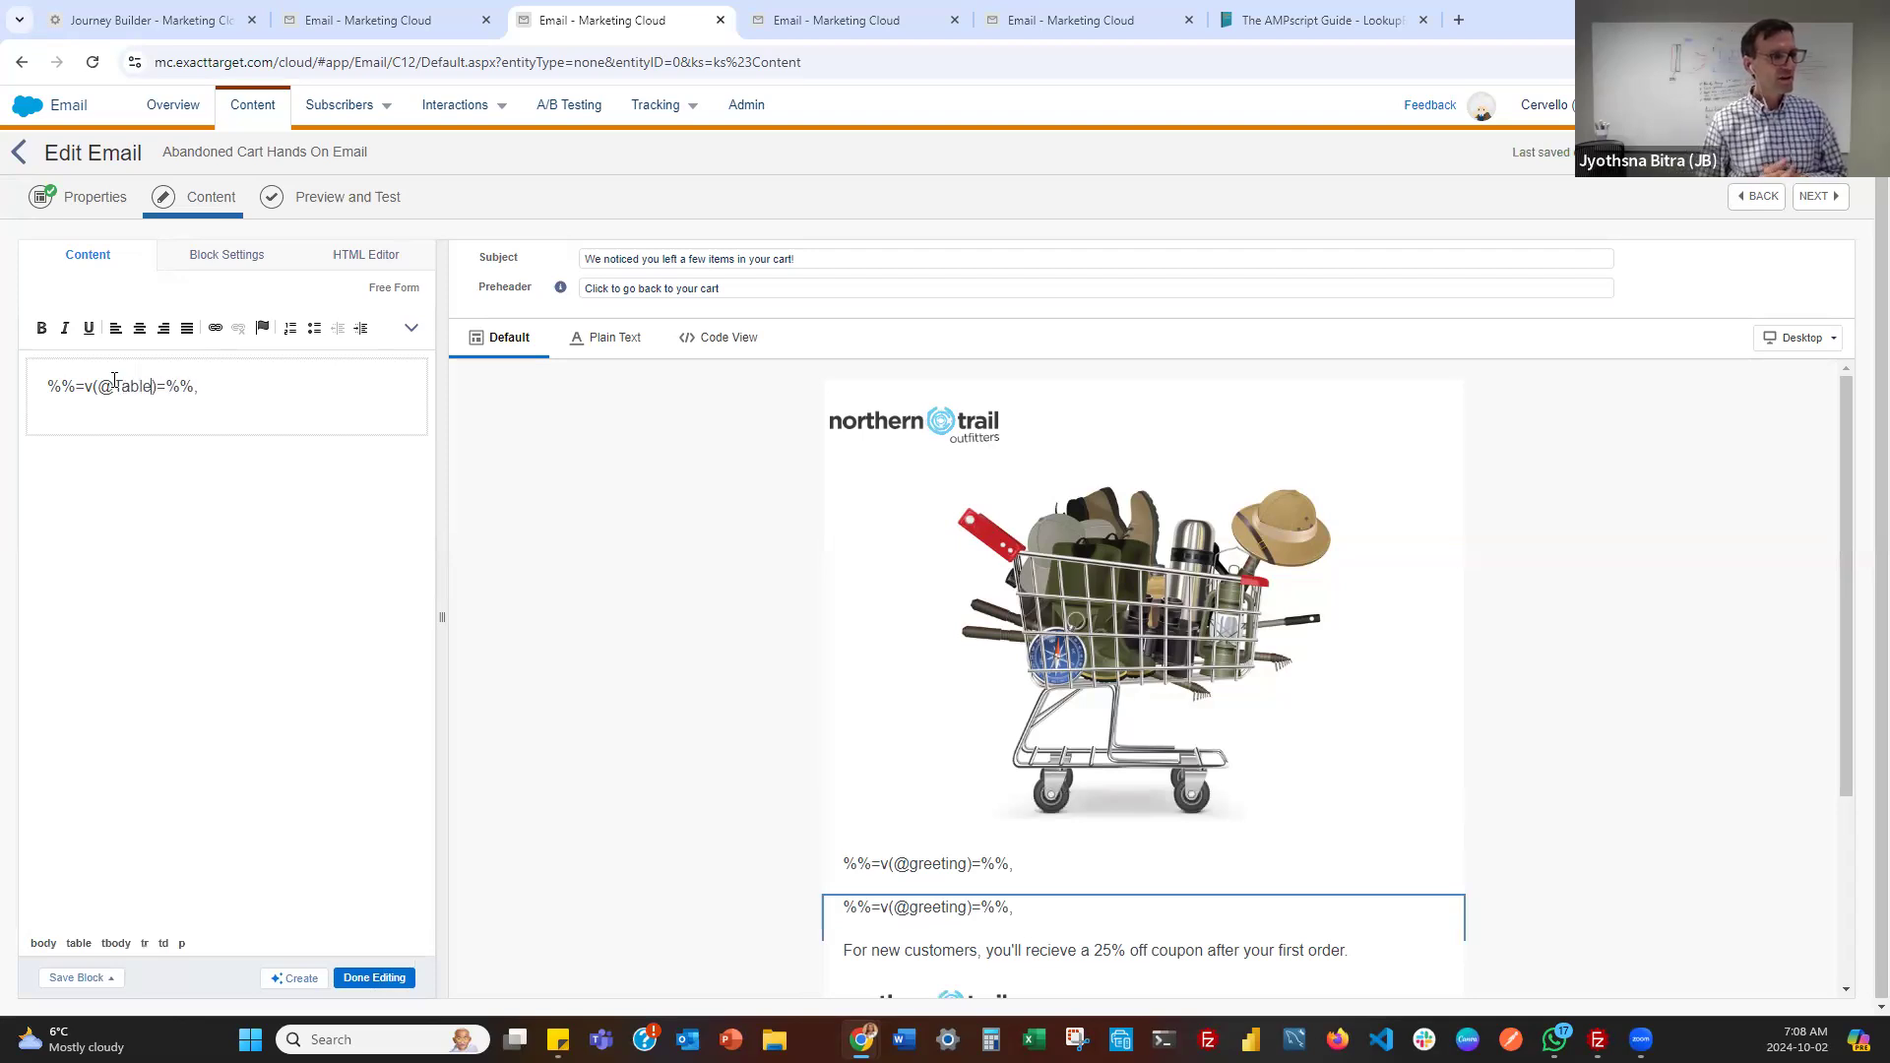
click(375, 978)
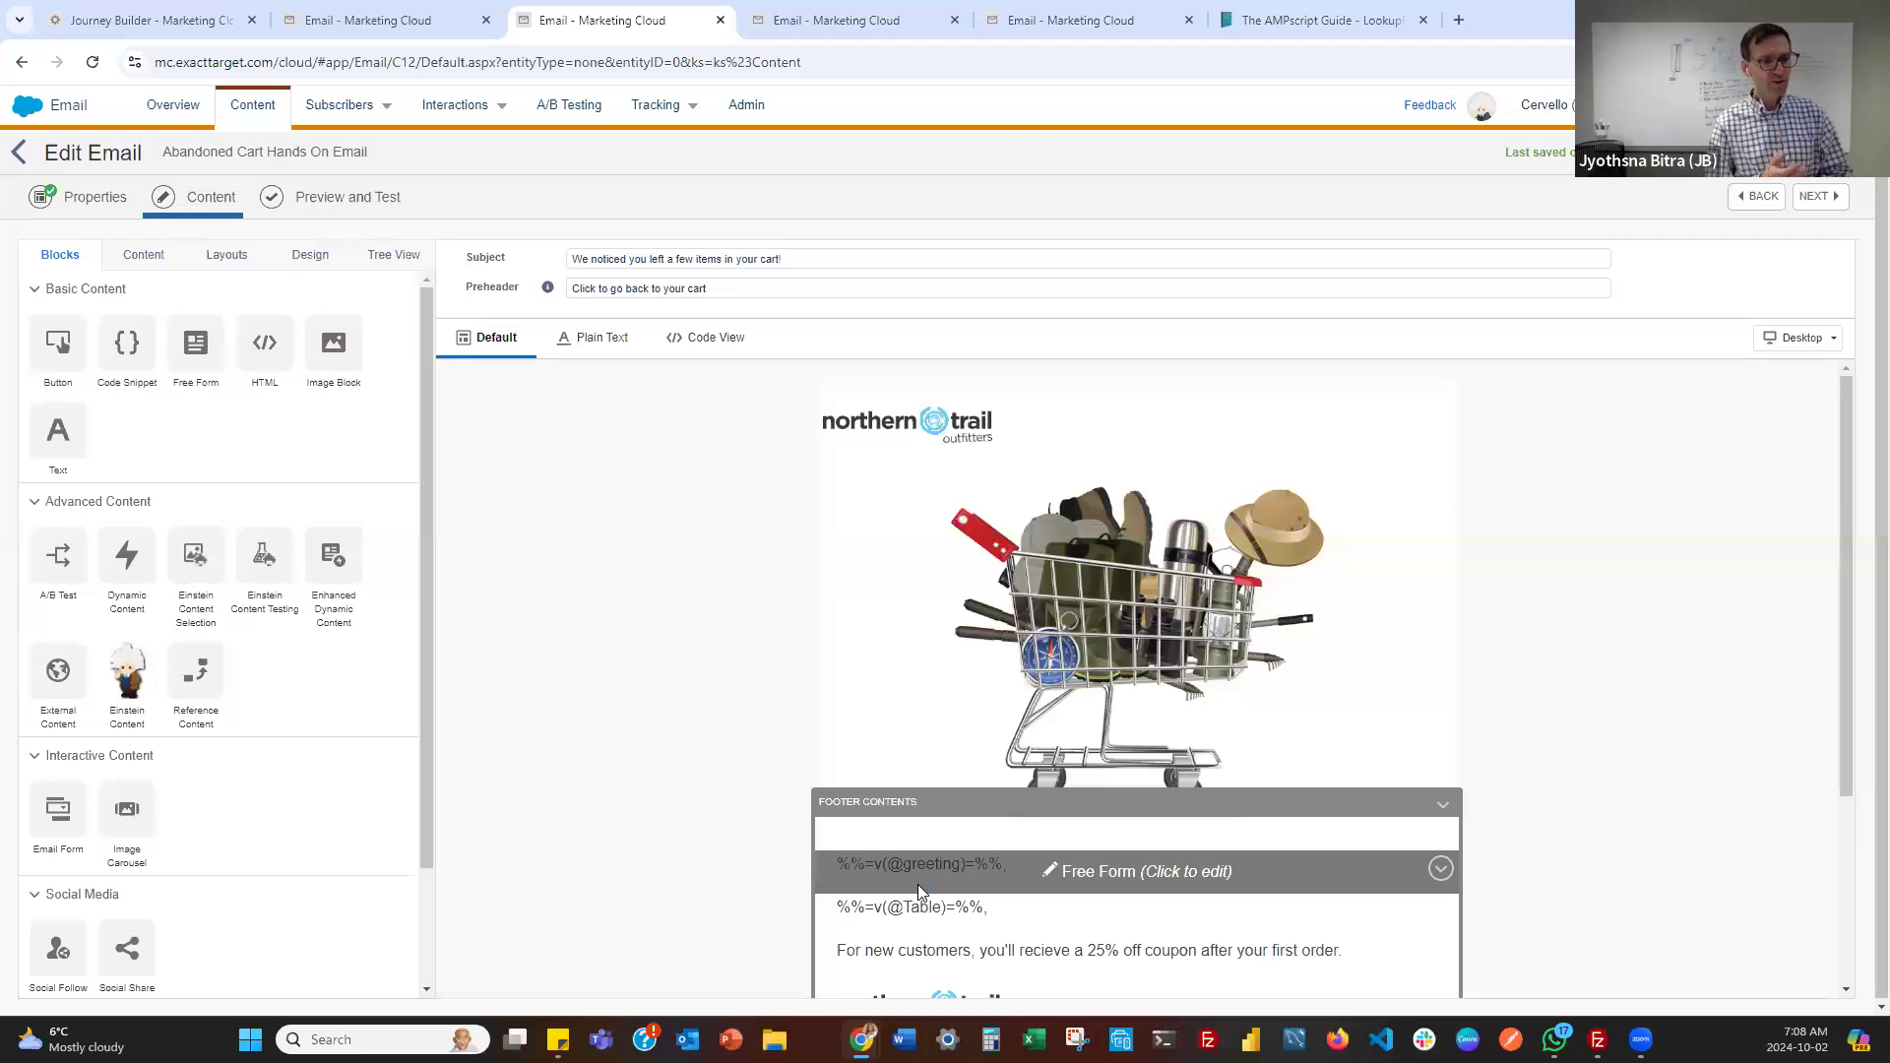
click(350, 207)
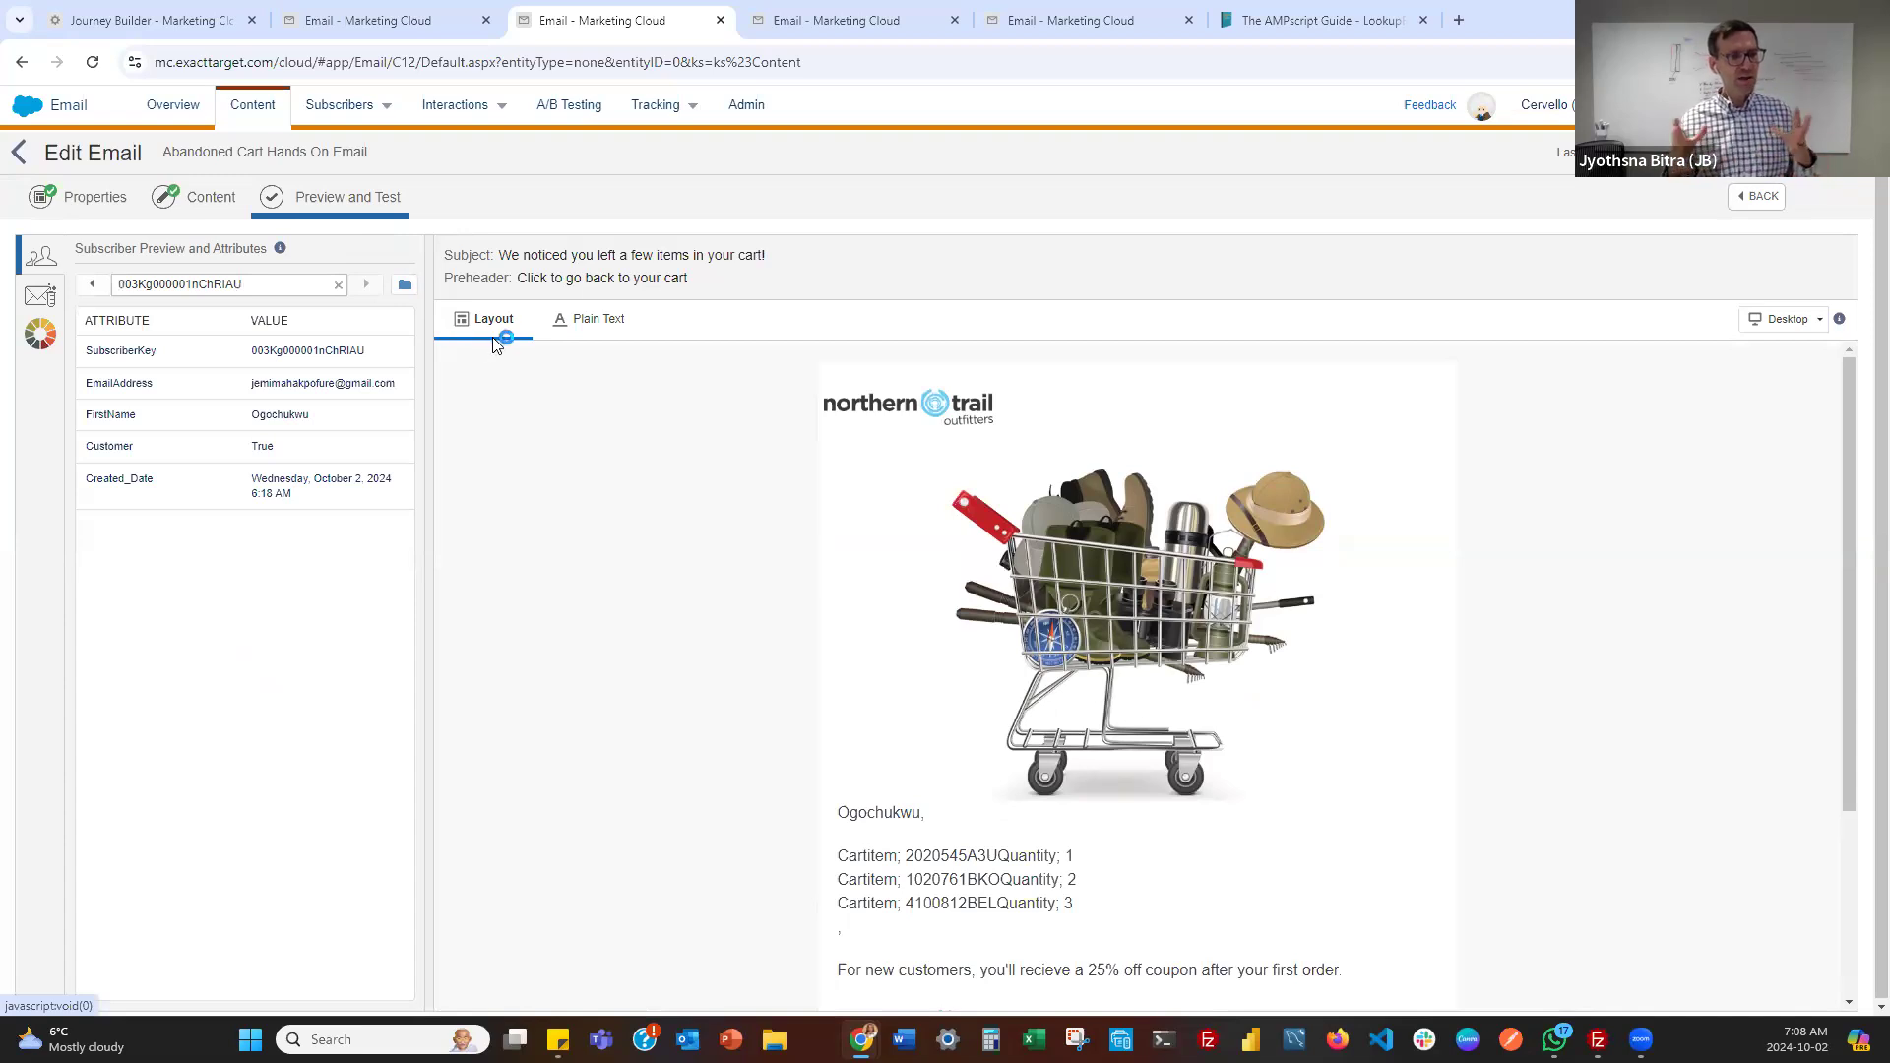
scroll(1407, 900, down, 1)
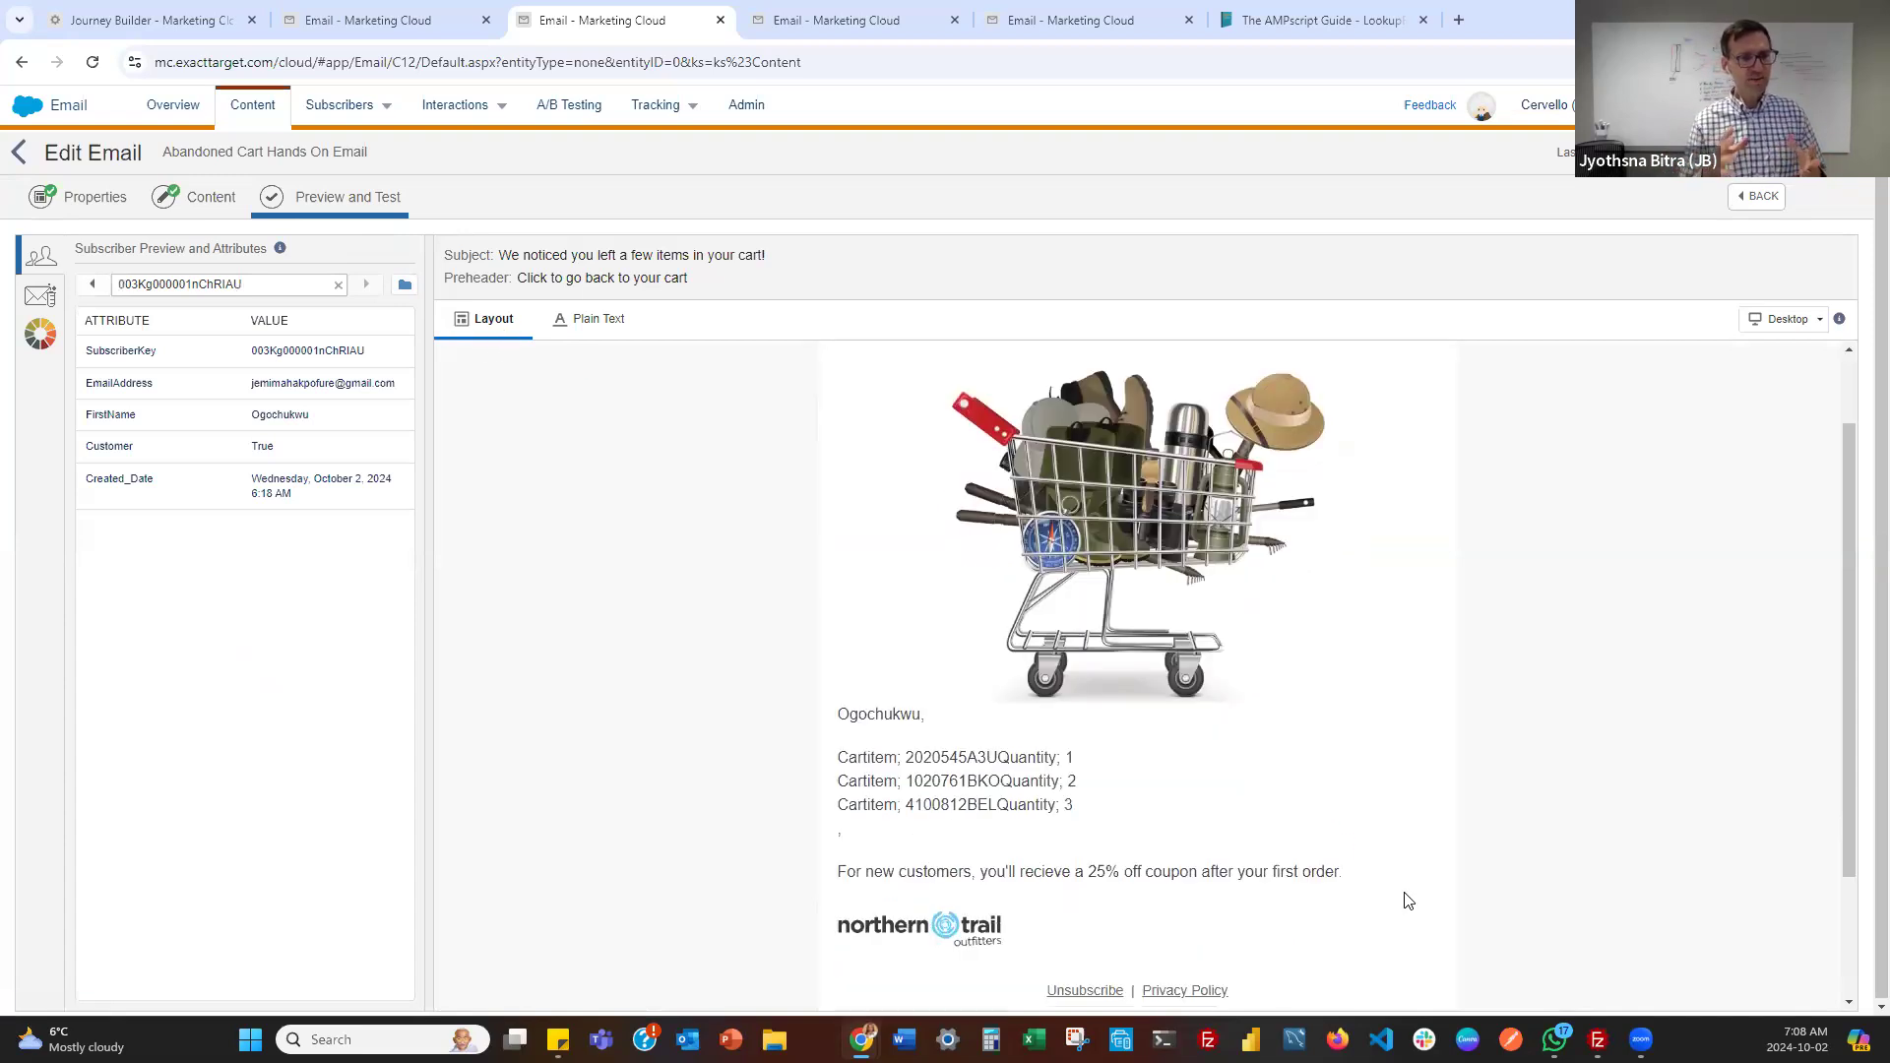